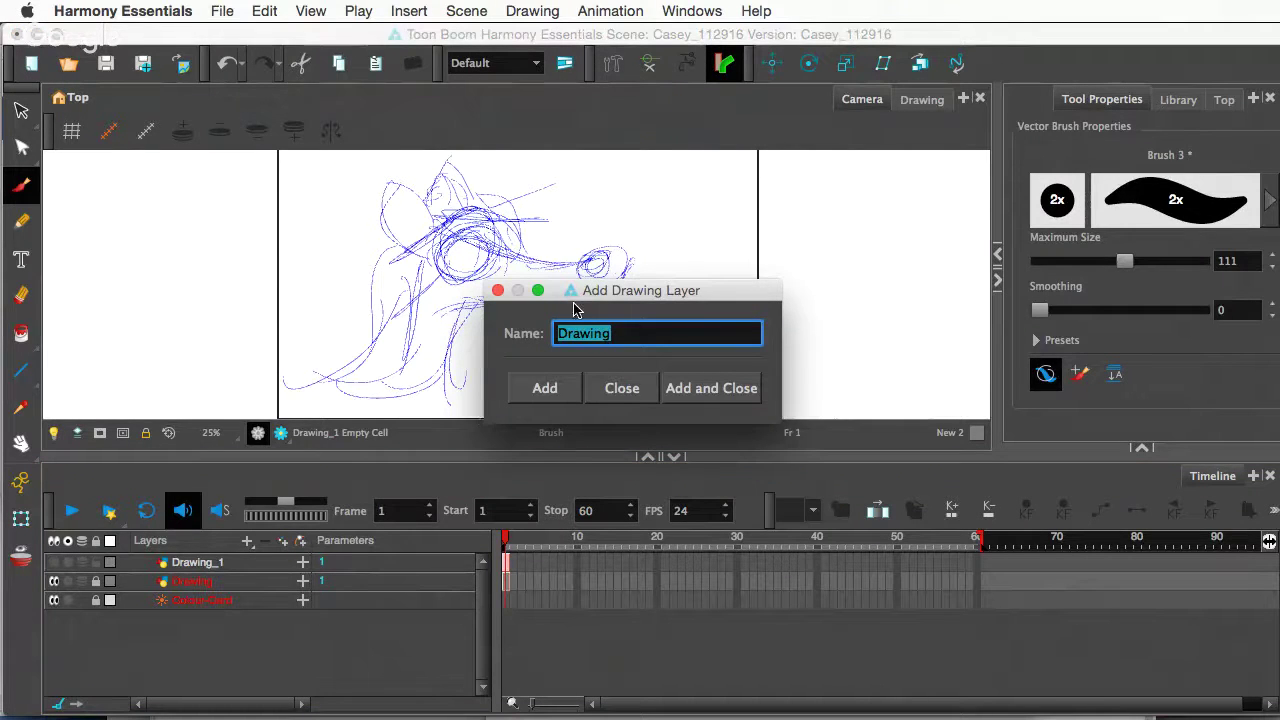
# - Add a new drawing layer named "hangout"
pyautogui.write('ha')
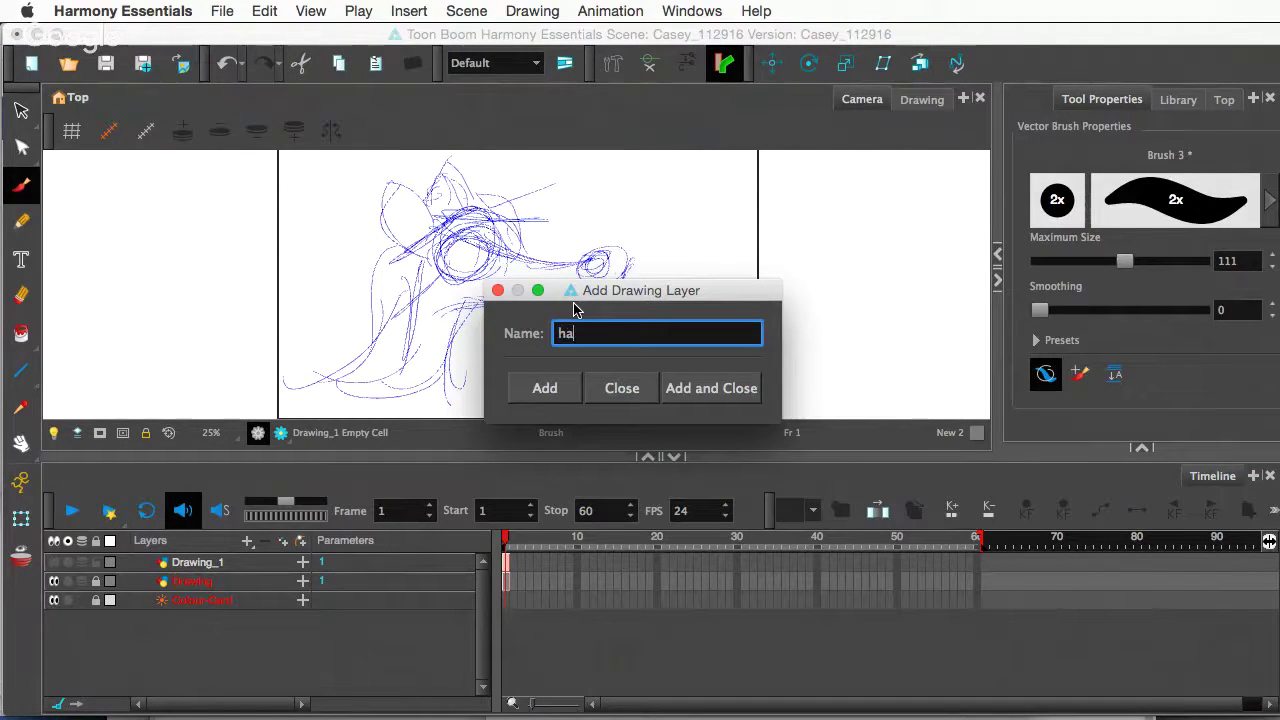
pyautogui.write('ngout')
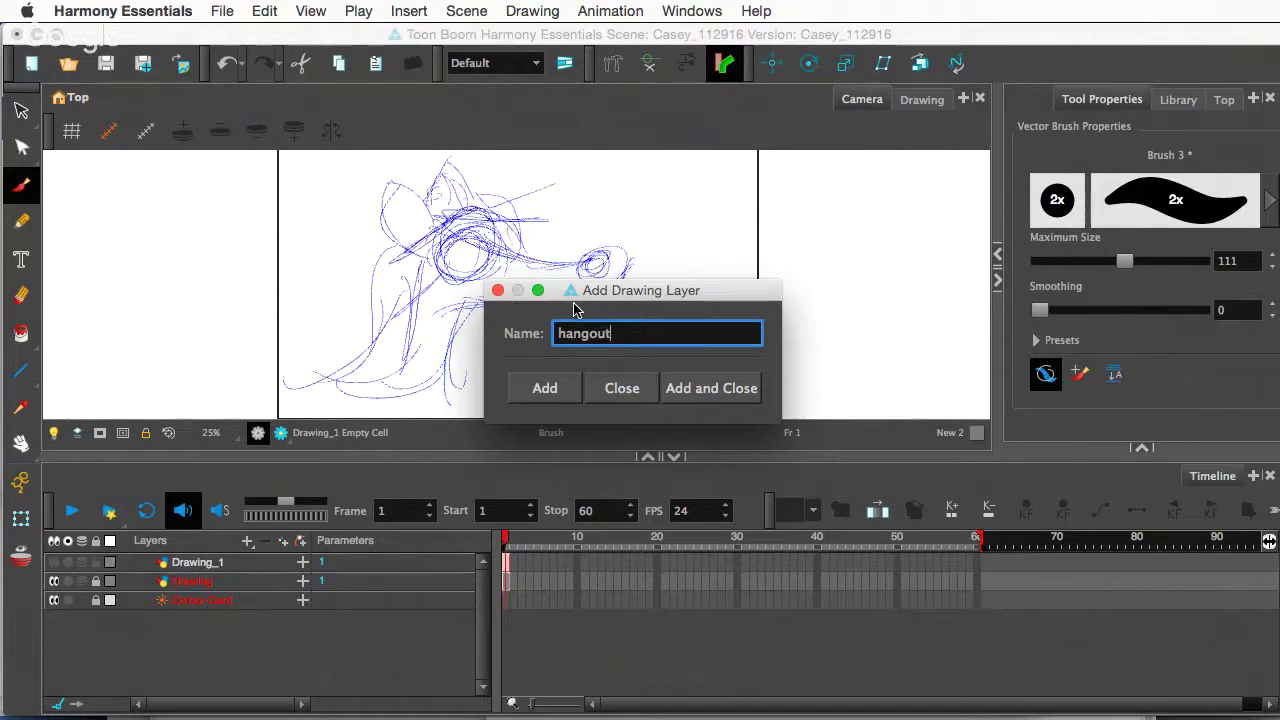
pyautogui.click(703, 397)
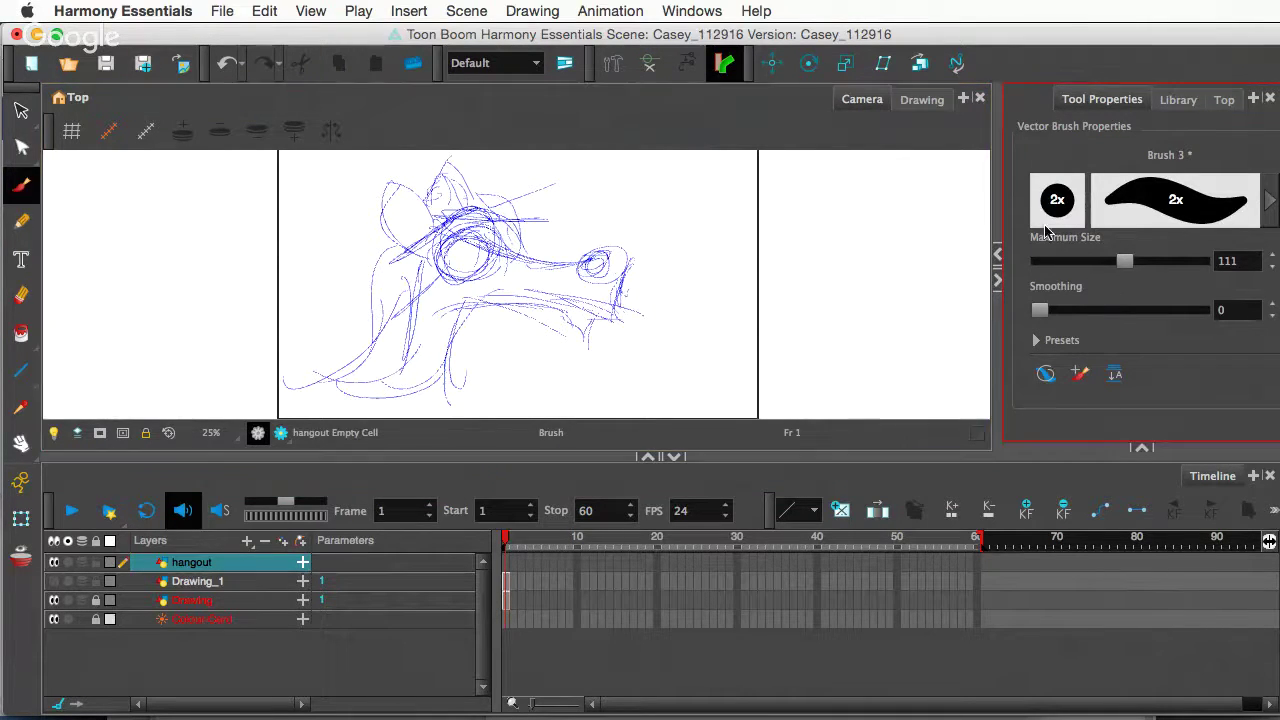
# - Test a brush stroke on the hangout layer, undo it, and reduce the brush's maximum size to 0.1
pyautogui.moveTo(698, 208)
pyautogui.mouseDown()
pyautogui.moveTo(656, 226)
pyautogui.moveTo(715, 252)
pyautogui.mouseUp()
pyautogui.press('super+z')
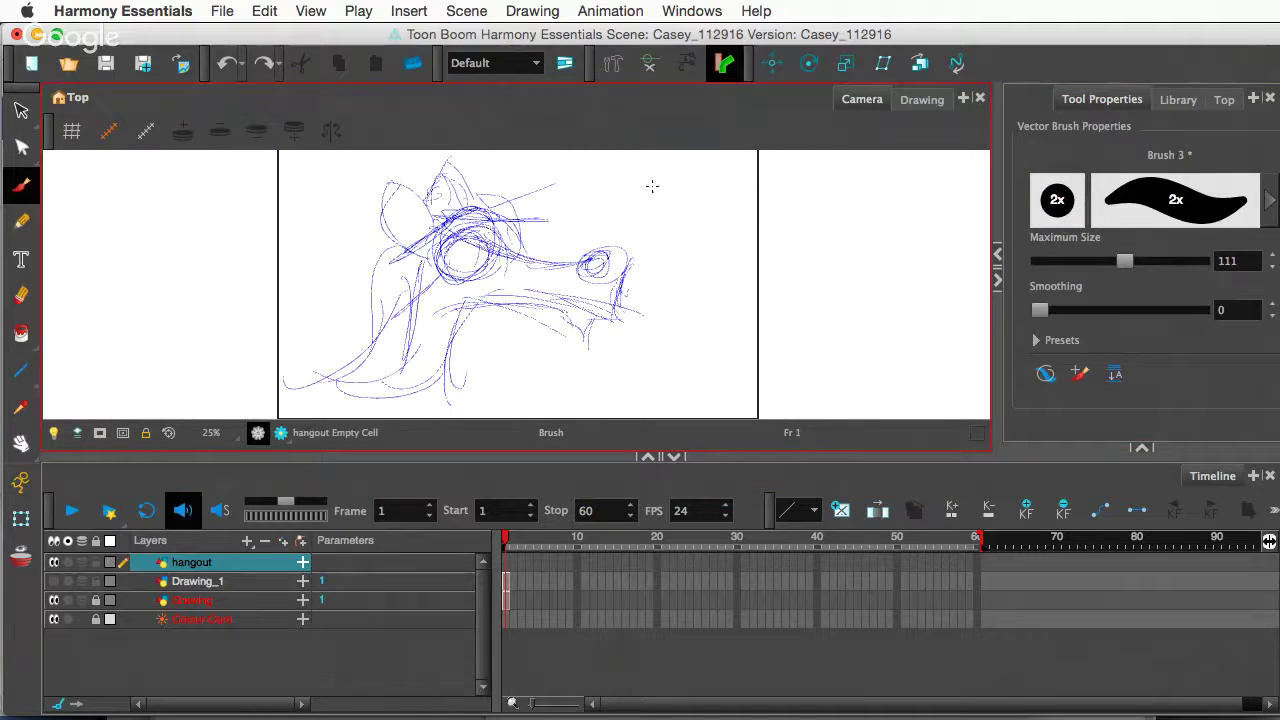
pyautogui.press('o')
pyautogui.moveTo(641, 197)
pyautogui.mouseDown()
pyautogui.moveTo(689, 203)
pyautogui.moveTo(610, 205)
pyautogui.mouseUp()
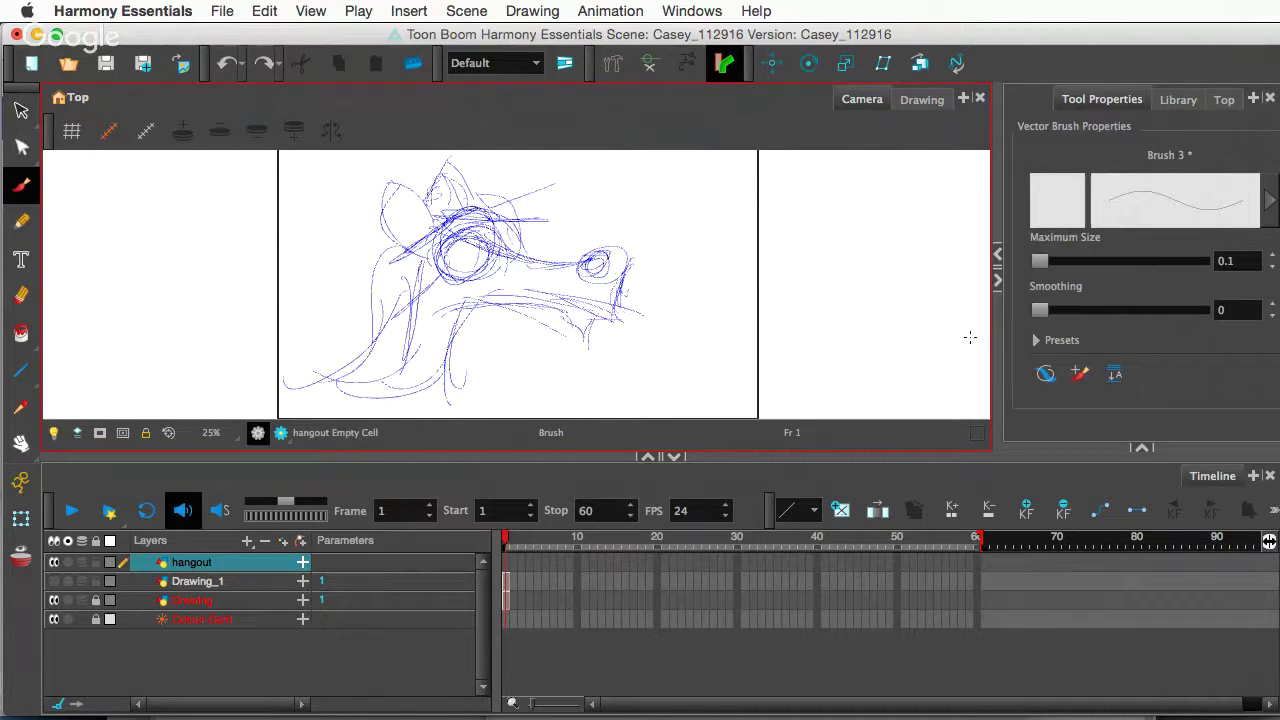
# - Show the colour palette and choose the Red swatch as the brush colour
pyautogui.click(1142, 448)
pyautogui.click(1142, 448)
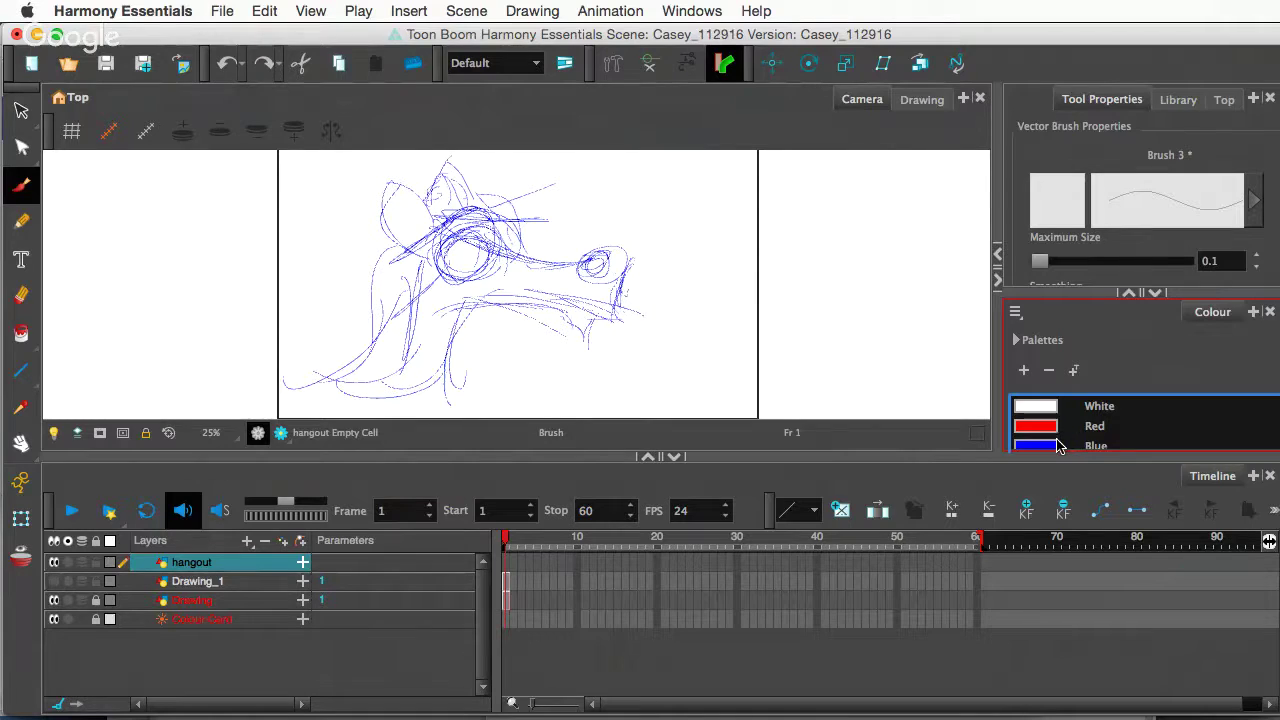
pyautogui.click(1153, 413)
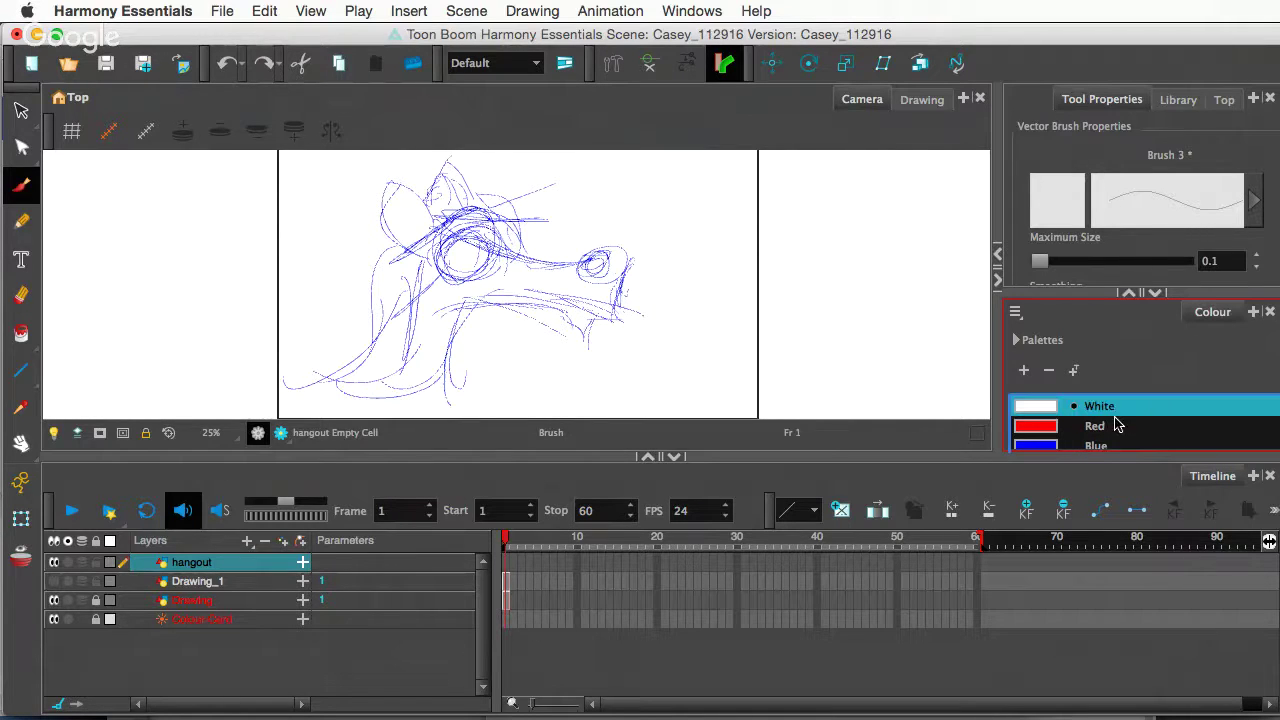
pyautogui.click(1063, 430)
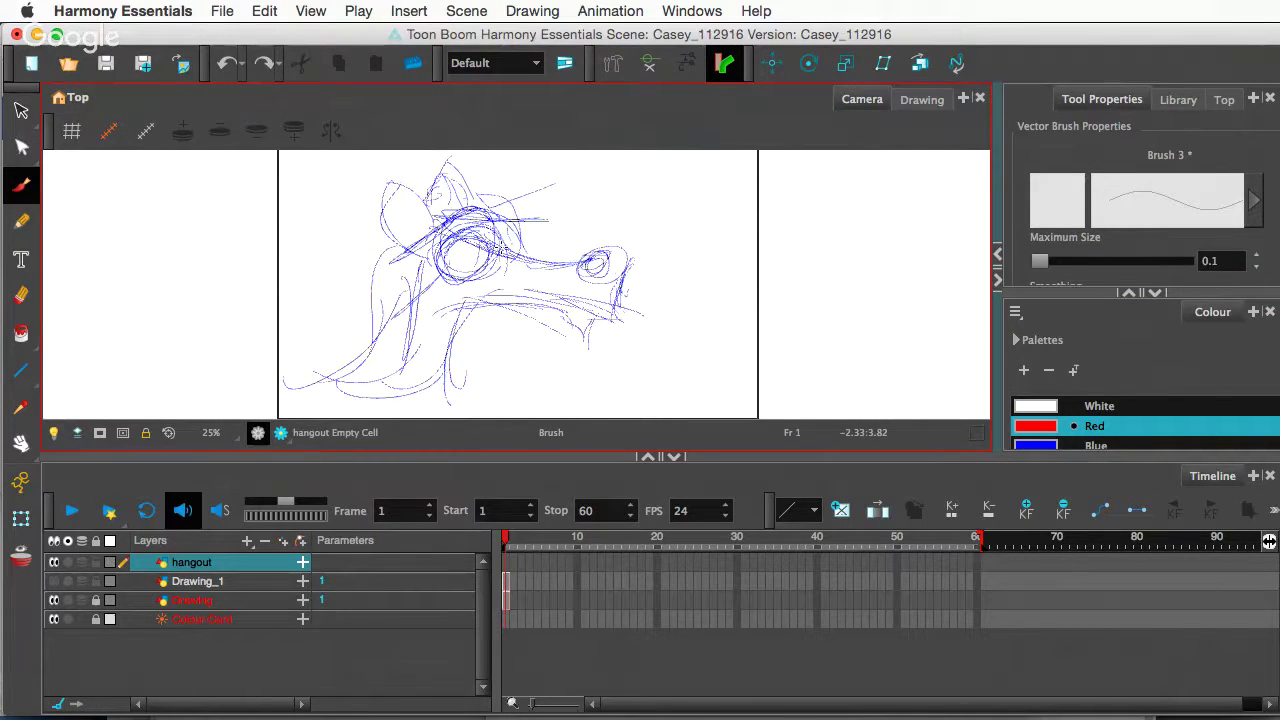
# - Turn on the first brush mode option below the presets and set the brush's maximum size to 14.8
pyautogui.moveTo(485, 248); pyautogui.dragTo(535, 264)
pyautogui.click(1134, 114)
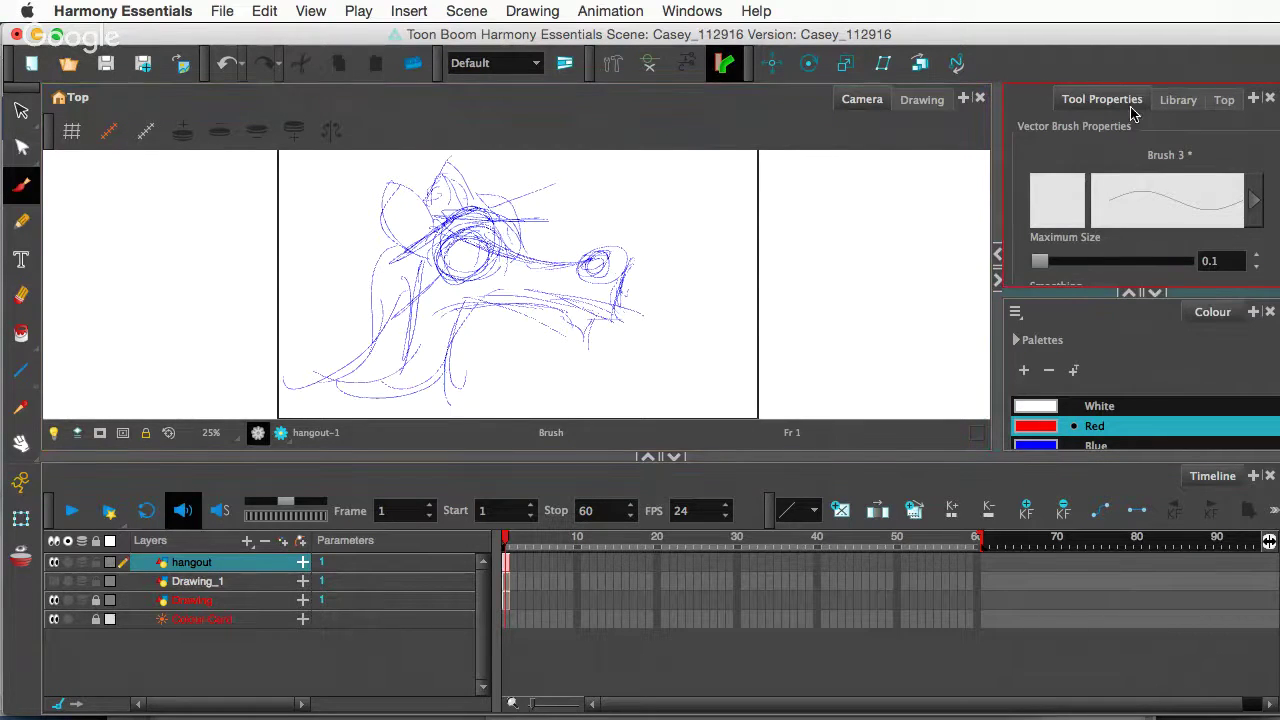
pyautogui.click(1155, 293)
pyautogui.click(1046, 375)
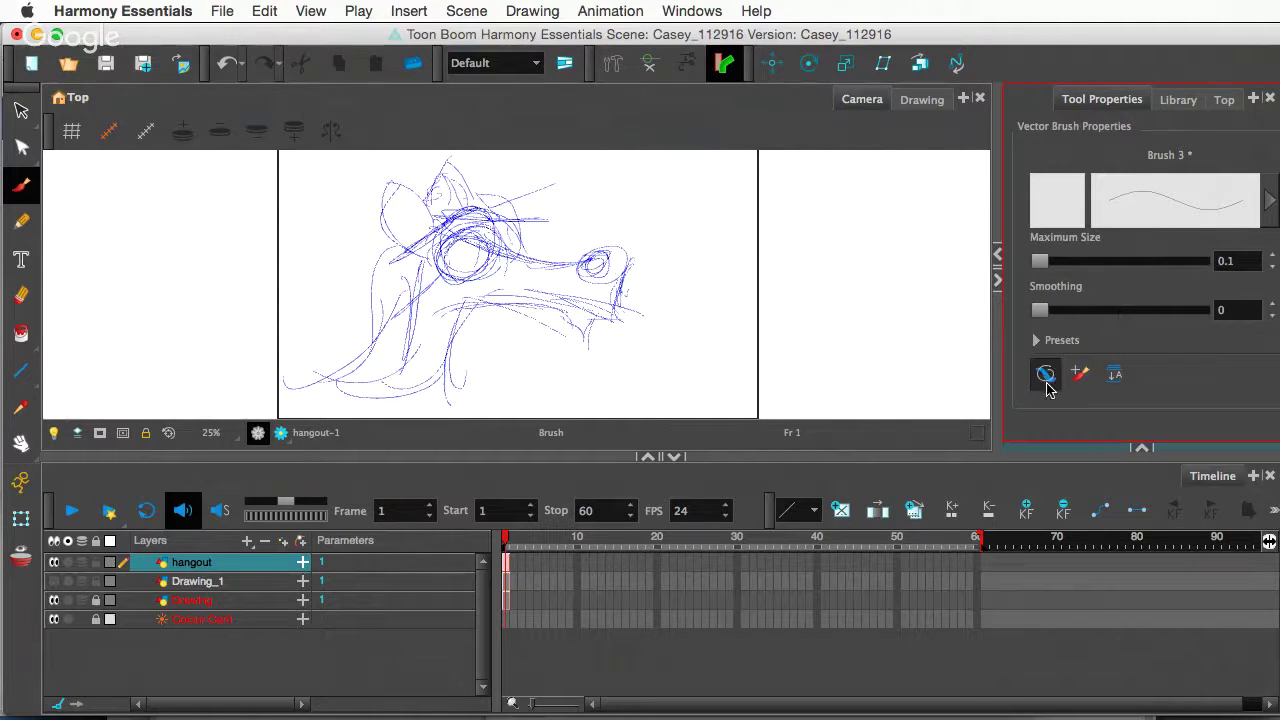
pyautogui.moveTo(1041, 261); pyautogui.dragTo(1051, 261)
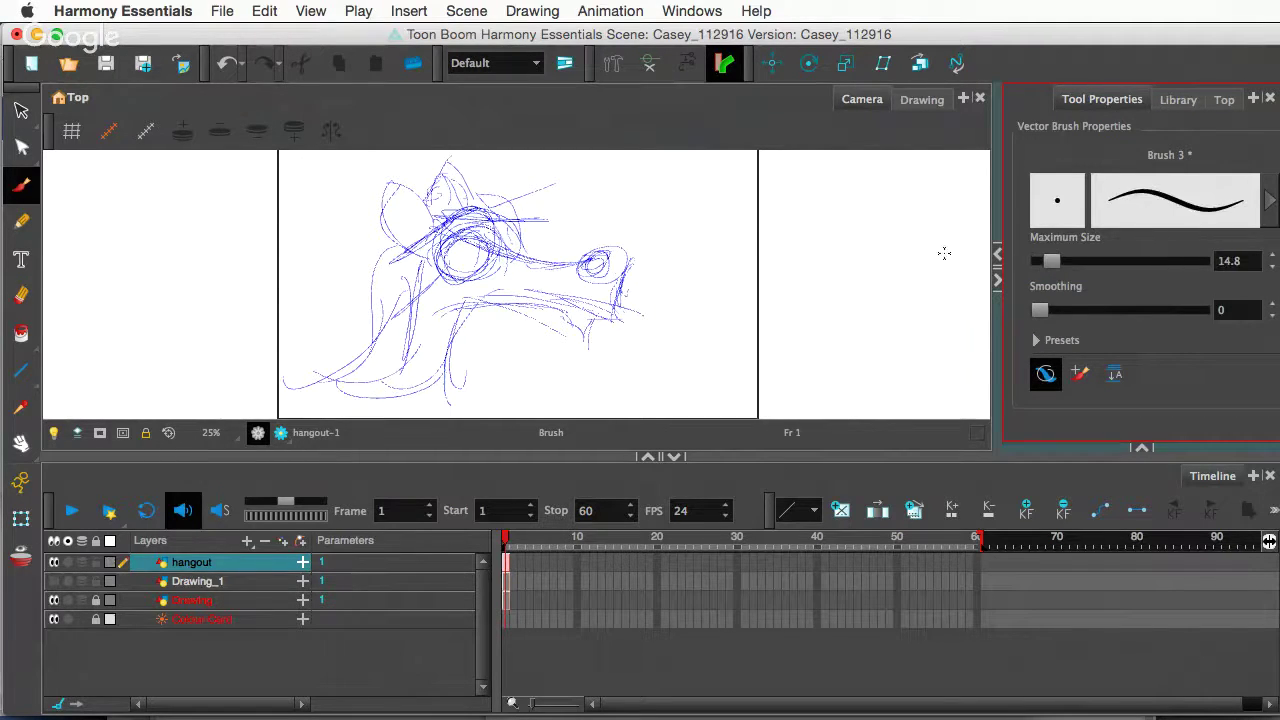
pyautogui.moveTo(851, 264); pyautogui.dragTo(826, 282)
pyautogui.press('super+z')
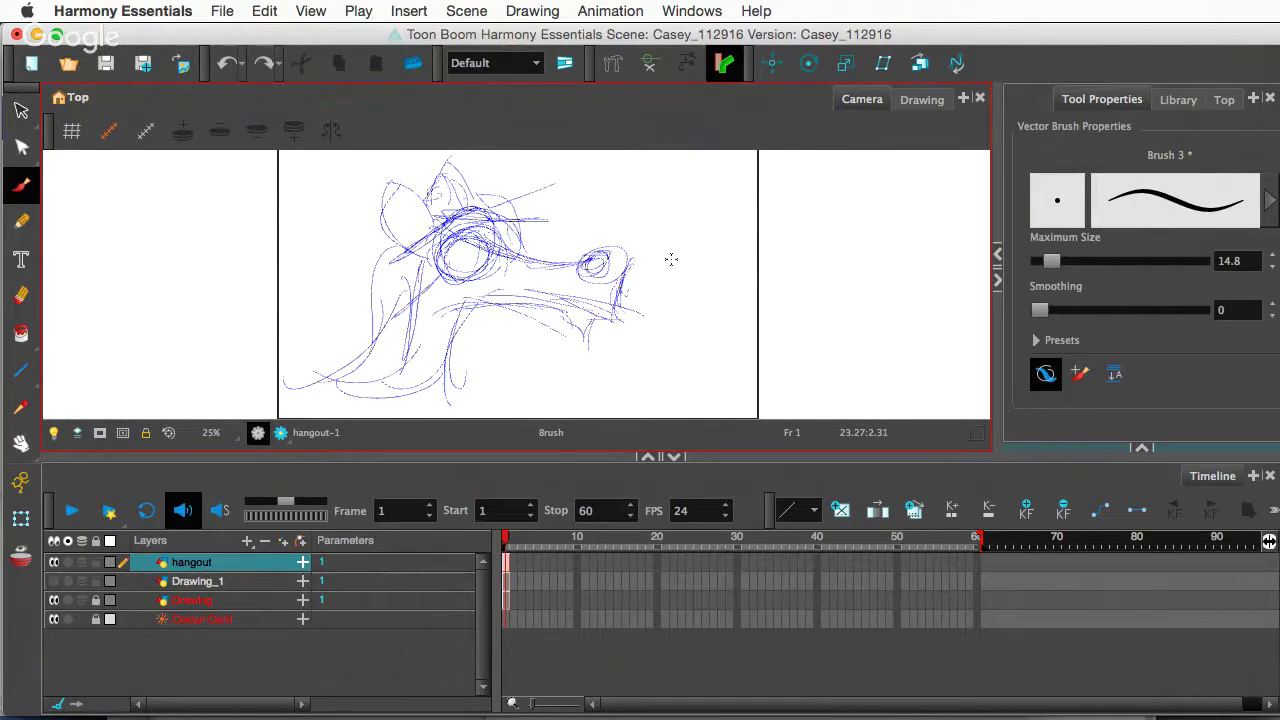
pyautogui.moveTo(658, 246); pyautogui.dragTo(607, 283)
pyautogui.press('super+z')
# - Trace the ears, forehead curve and eye in red over the blue horse sketch, undoing unsatisfactory strokes
pyautogui.moveTo(428, 218)
pyautogui.mouseDown()
pyautogui.moveTo(400, 189)
pyautogui.moveTo(381, 212)
pyautogui.moveTo(410, 248)
pyautogui.moveTo(446, 160)
pyautogui.moveTo(457, 190)
pyautogui.moveTo(505, 209)
pyautogui.mouseUp()
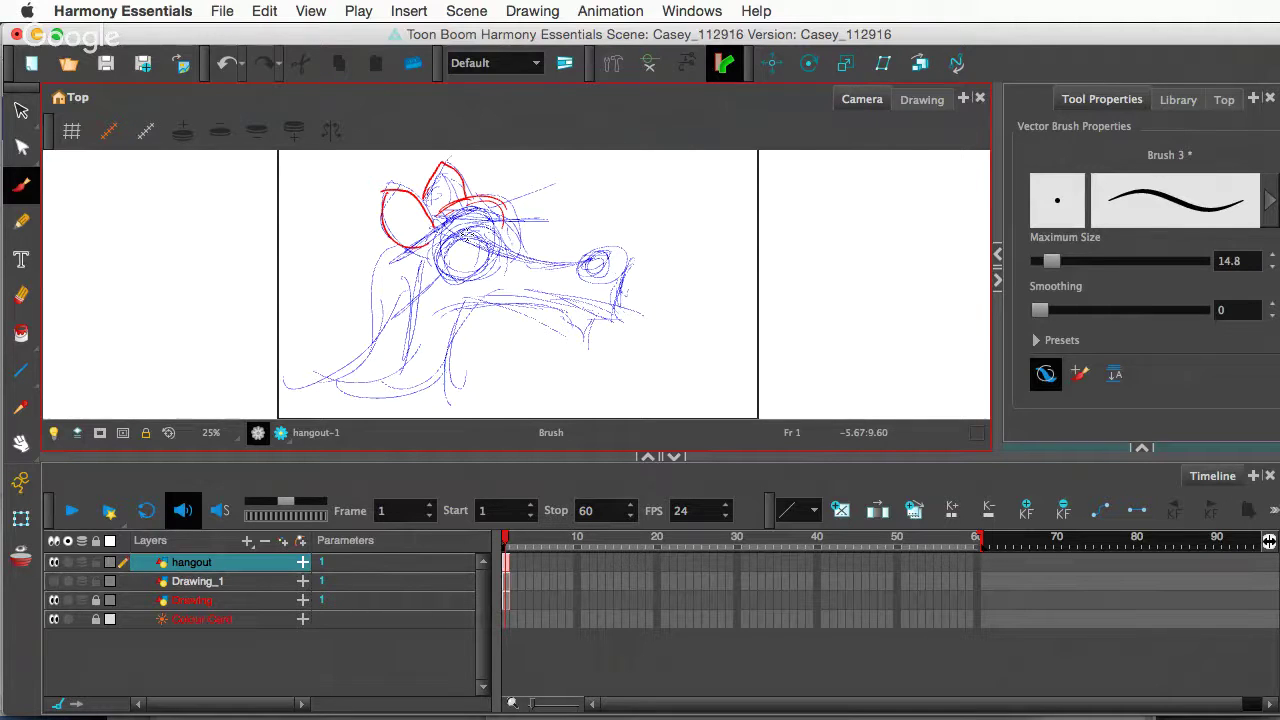
pyautogui.moveTo(482, 232)
pyautogui.mouseDown()
pyautogui.moveTo(454, 248)
pyautogui.moveTo(496, 264)
pyautogui.moveTo(464, 230)
pyautogui.moveTo(492, 268)
pyautogui.moveTo(452, 232)
pyautogui.moveTo(500, 262)
pyautogui.moveTo(458, 230)
pyautogui.moveTo(492, 246)
pyautogui.moveTo(462, 265)
pyautogui.moveTo(484, 287)
pyautogui.moveTo(470, 290)
pyautogui.mouseUp()
pyautogui.press('super+z')
pyautogui.press('super+z')
pyautogui.press('super+z')
pyautogui.press('super+z')
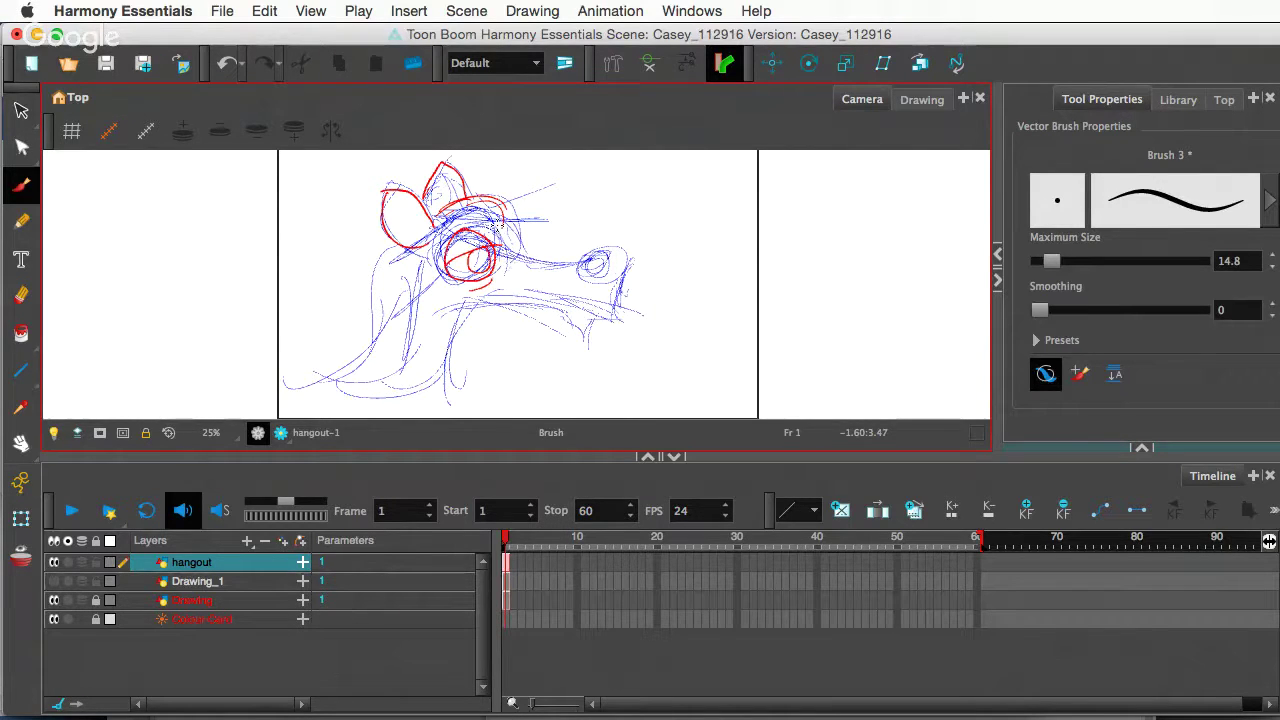
# - Trace the bridge of the muzzle from the brow to the rounded nose tip, undoing and redrawing the line
pyautogui.moveTo(492, 219)
pyautogui.mouseDown()
pyautogui.moveTo(514, 252)
pyautogui.moveTo(544, 262)
pyautogui.moveTo(594, 251)
pyautogui.mouseUp()
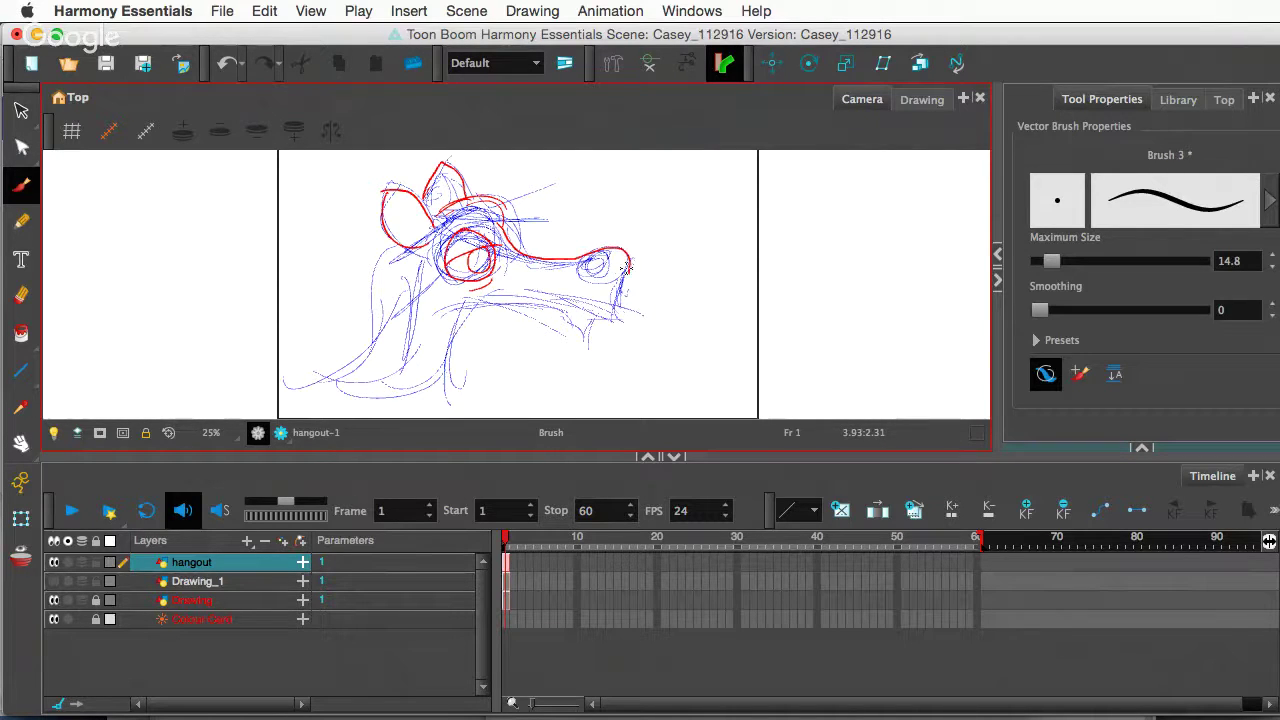
pyautogui.hotkey('ctrl', 'z')
pyautogui.moveTo(497, 229)
pyautogui.mouseDown()
pyautogui.moveTo(503, 244)
pyautogui.moveTo(628, 258)
pyautogui.moveTo(600, 265)
pyautogui.moveTo(612, 244)
pyautogui.moveTo(528, 250)
pyautogui.moveTo(590, 252)
pyautogui.moveTo(600, 285)
pyautogui.mouseUp()
pyautogui.hotkey('ctrl', 'z')
pyautogui.hotkey('ctrl', 'z')
pyautogui.hotkey('ctrl', 'z')
pyautogui.moveTo(502, 236)
pyautogui.mouseDown()
pyautogui.moveTo(529, 261)
pyautogui.moveTo(615, 252)
pyautogui.moveTo(612, 290)
pyautogui.mouseUp()
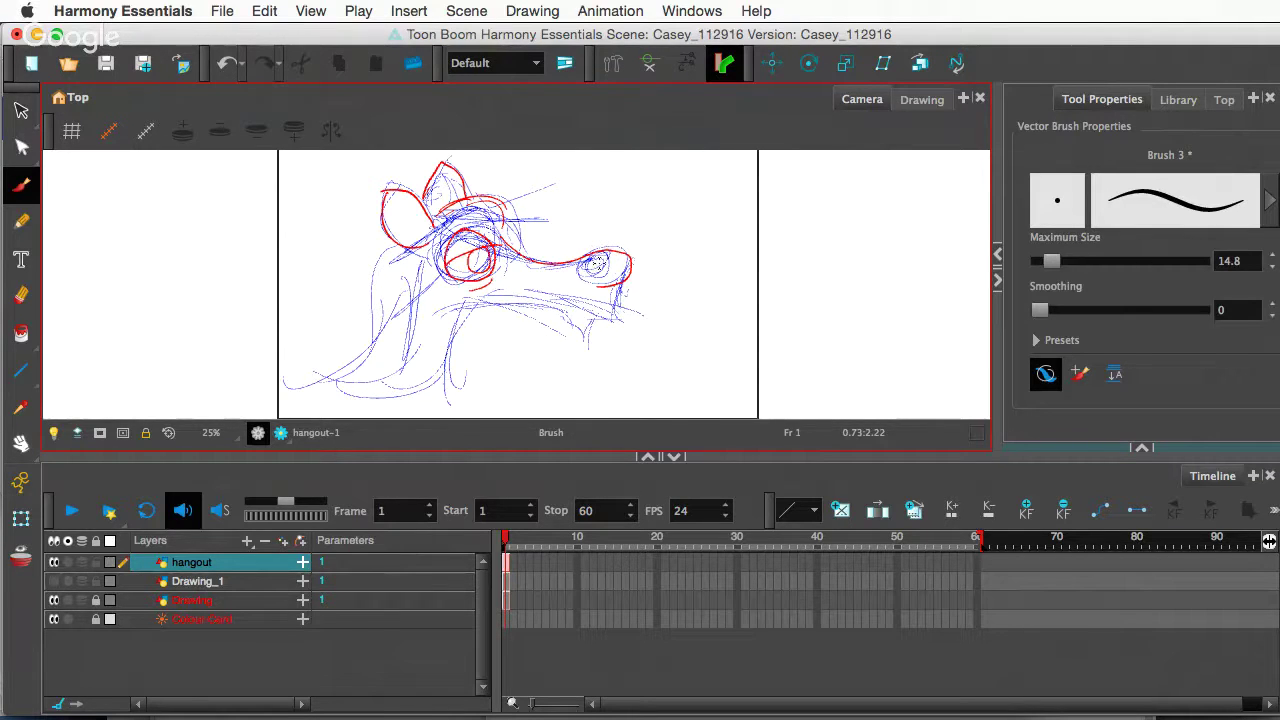
# - Draw the nostril and lips, and continue the outline along the lower jaw and down the throat
pyautogui.moveTo(597, 262)
pyautogui.mouseDown()
pyautogui.moveTo(585, 270)
pyautogui.moveTo(610, 264)
pyautogui.mouseUp()
pyautogui.press('super+z')
pyautogui.moveTo(608, 268); pyautogui.dragTo(575, 271)
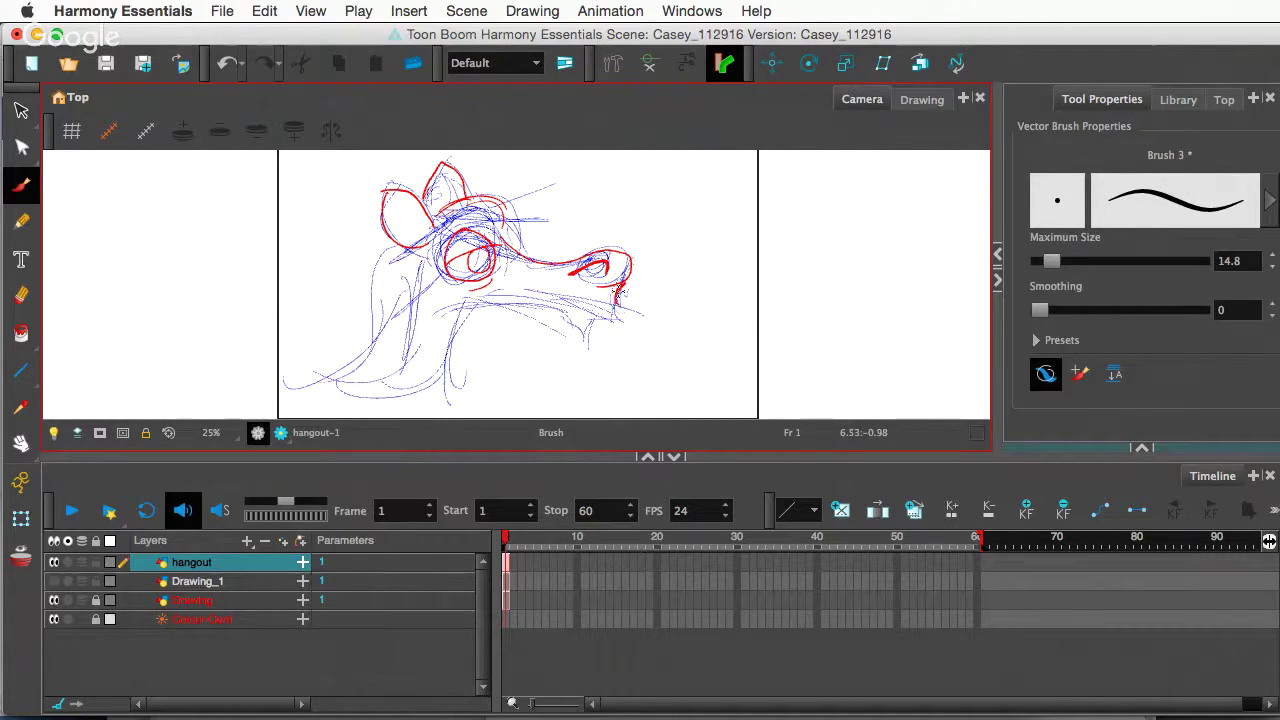
pyautogui.moveTo(624, 285)
pyautogui.mouseDown()
pyautogui.moveTo(574, 311)
pyautogui.moveTo(585, 334)
pyautogui.moveTo(607, 334)
pyautogui.mouseUp()
pyautogui.moveTo(566, 327)
pyautogui.mouseDown()
pyautogui.moveTo(490, 332)
pyautogui.moveTo(509, 337)
pyautogui.moveTo(456, 350)
pyautogui.moveTo(532, 332)
pyautogui.moveTo(442, 350)
pyautogui.moveTo(470, 351)
pyautogui.moveTo(463, 343)
pyautogui.moveTo(455, 404)
pyautogui.mouseUp()
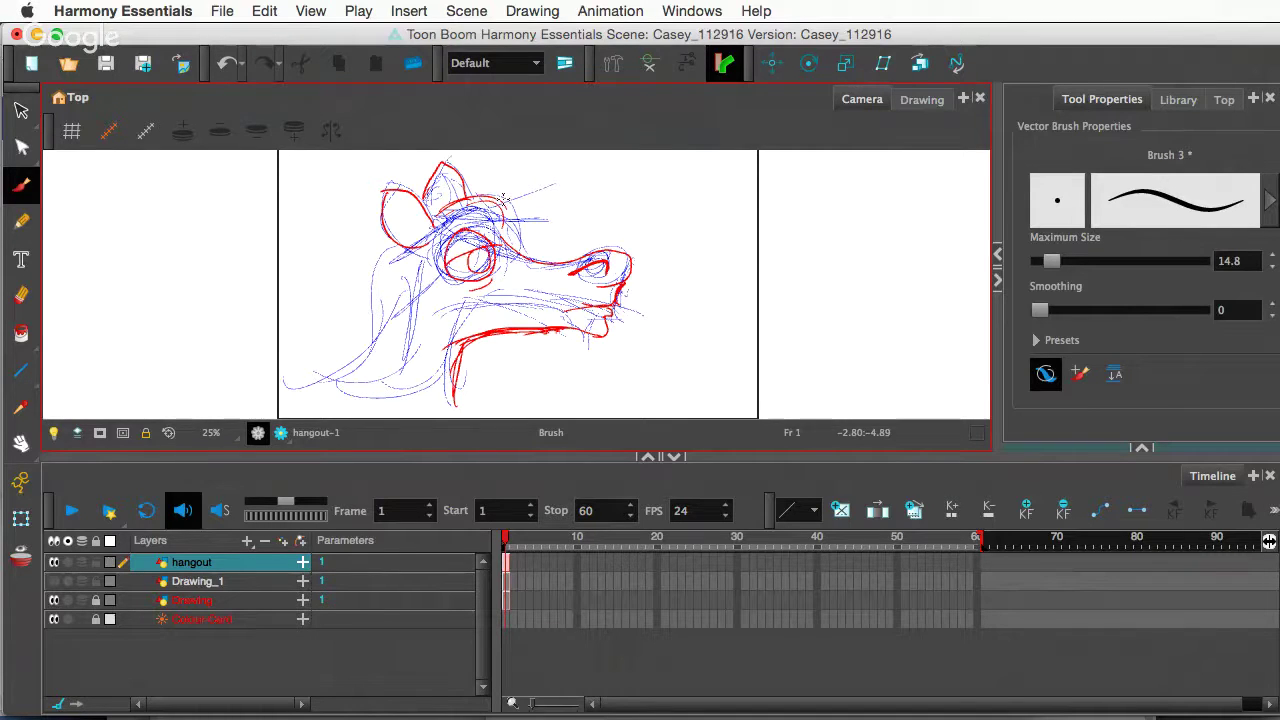
# - Reinforce the forelock and brow lines and draw the mane's large curls down the back of the neck
pyautogui.moveTo(505, 207)
pyautogui.mouseDown()
pyautogui.moveTo(498, 238)
pyautogui.moveTo(510, 232)
pyautogui.moveTo(480, 196)
pyautogui.mouseUp()
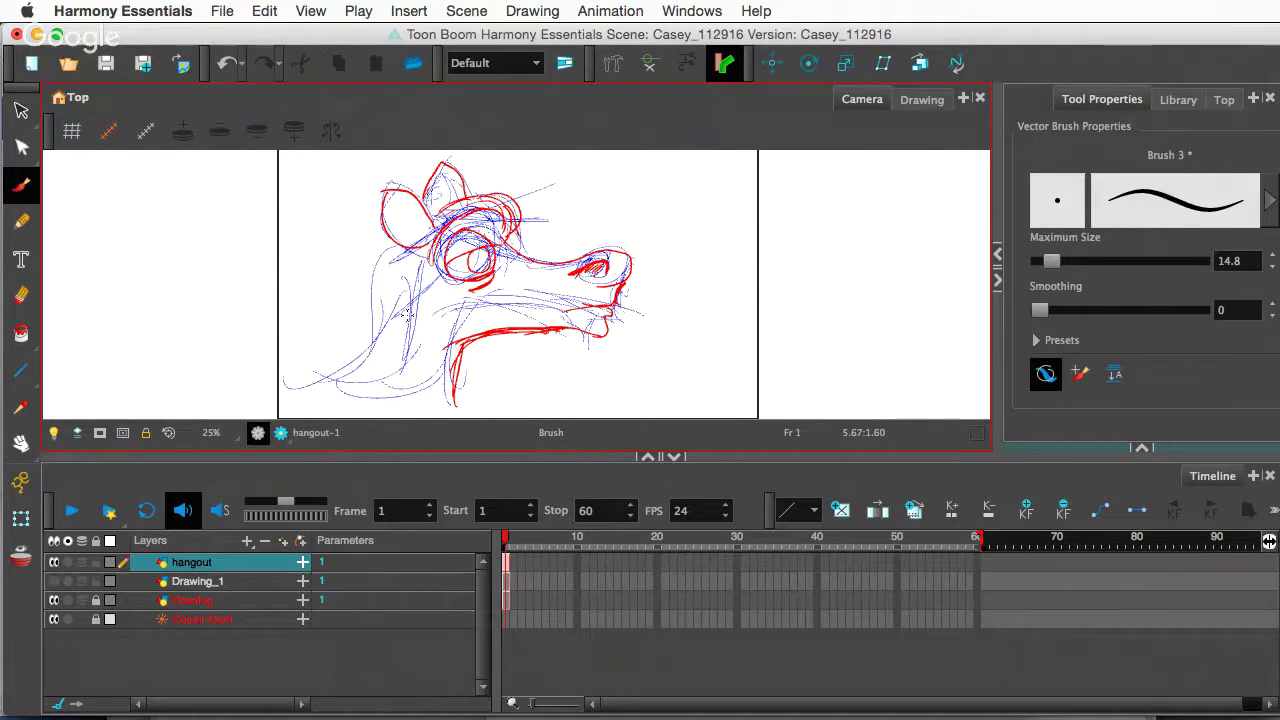
pyautogui.moveTo(402, 246); pyautogui.dragTo(352, 305)
pyautogui.moveTo(396, 242)
pyautogui.mouseDown()
pyautogui.moveTo(352, 282)
pyautogui.moveTo(362, 308)
pyautogui.mouseUp()
pyautogui.moveTo(368, 264)
pyautogui.mouseDown()
pyautogui.moveTo(372, 311)
pyautogui.moveTo(372, 291)
pyautogui.moveTo(322, 370)
pyautogui.mouseUp()
pyautogui.moveTo(382, 298)
pyautogui.mouseDown()
pyautogui.moveTo(292, 386)
pyautogui.moveTo(322, 365)
pyautogui.moveTo(292, 412)
pyautogui.mouseUp()
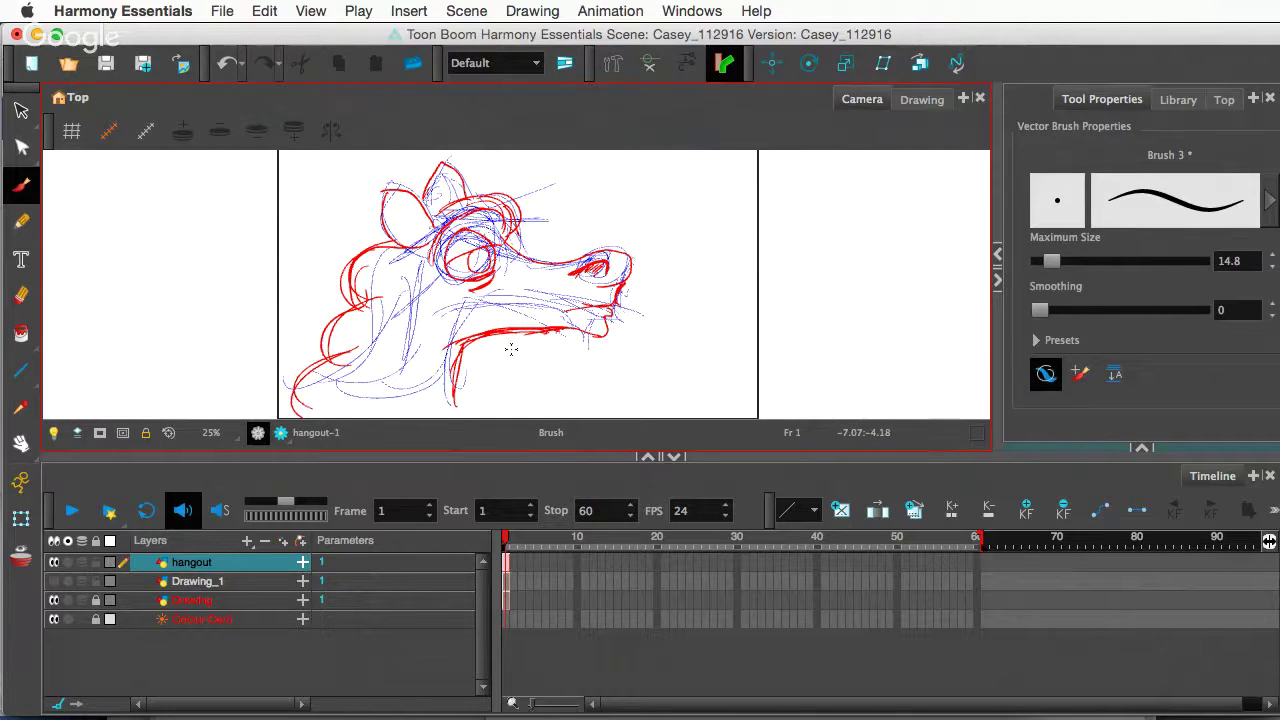
# - Extend the lower mane strands and the front neck lines past the bottom edge of the camera frame
pyautogui.scroll(-3, 388, 263)
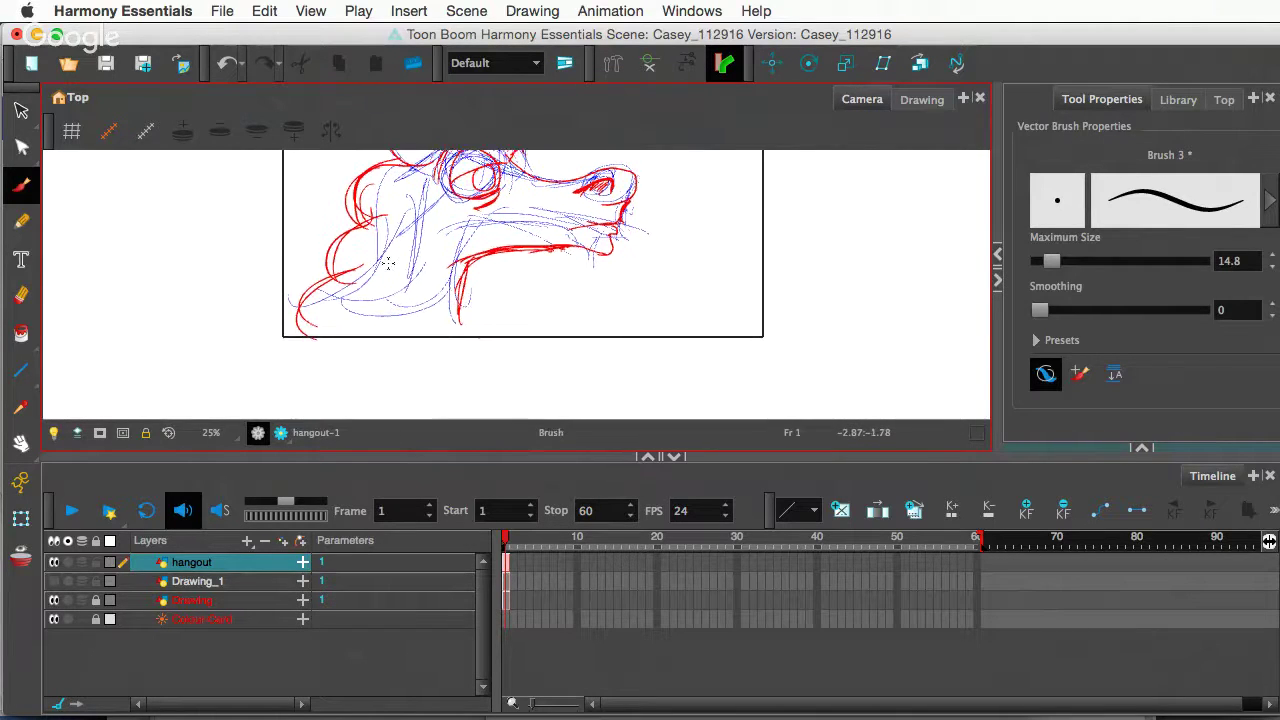
pyautogui.moveTo(396, 240)
pyautogui.mouseDown()
pyautogui.moveTo(342, 339)
pyautogui.moveTo(372, 272)
pyautogui.moveTo(299, 362)
pyautogui.moveTo(400, 233)
pyautogui.moveTo(336, 349)
pyautogui.mouseUp()
pyautogui.moveTo(394, 262); pyautogui.dragTo(298, 380)
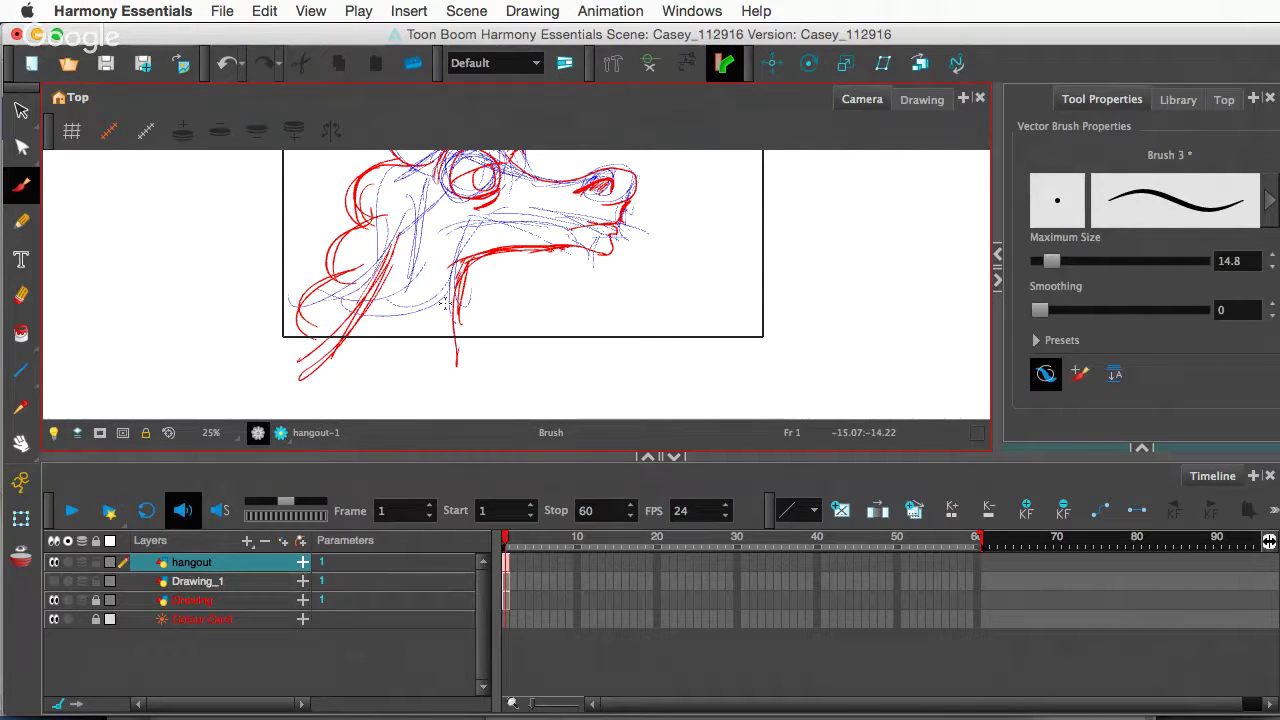
pyautogui.moveTo(456, 280)
pyautogui.mouseDown()
pyautogui.moveTo(421, 386)
pyautogui.moveTo(439, 402)
pyautogui.mouseUp()
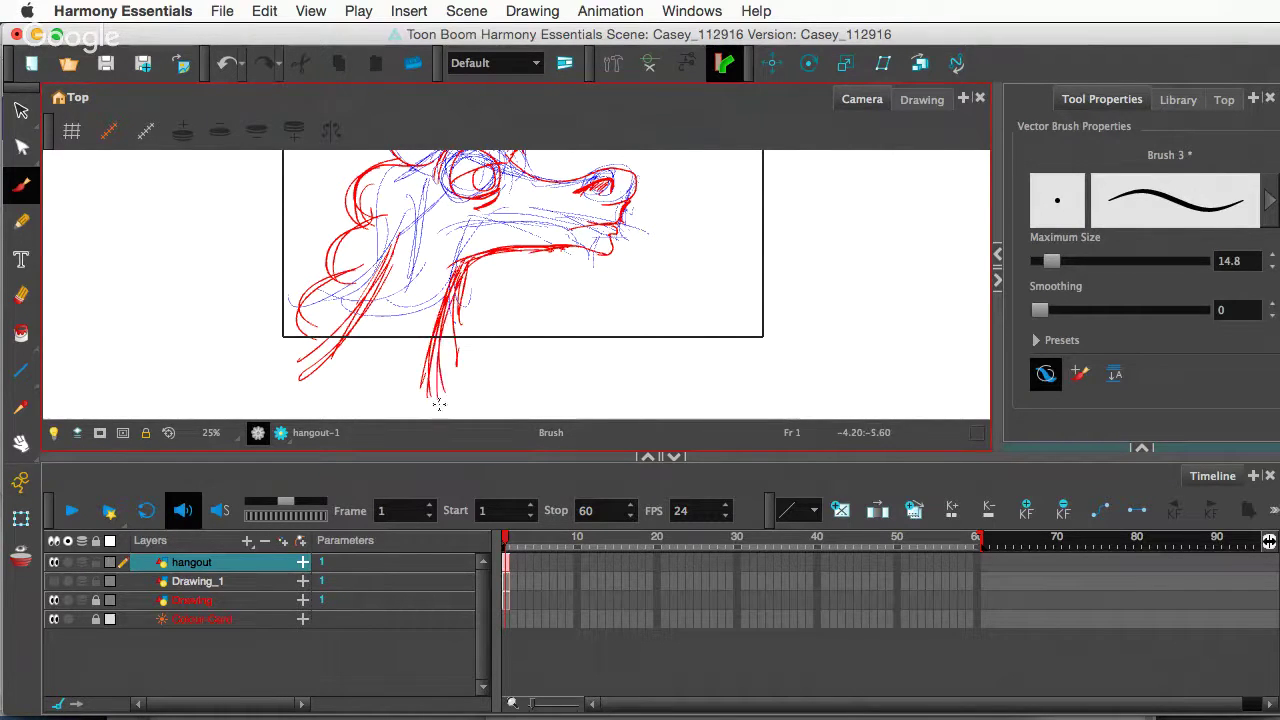
# - Draw the rounded cheek and jaw line, and add flowing hair strands behind it down the neck
pyautogui.moveTo(503, 247)
pyautogui.mouseDown()
pyautogui.moveTo(457, 329)
pyautogui.moveTo(469, 334)
pyautogui.mouseUp()
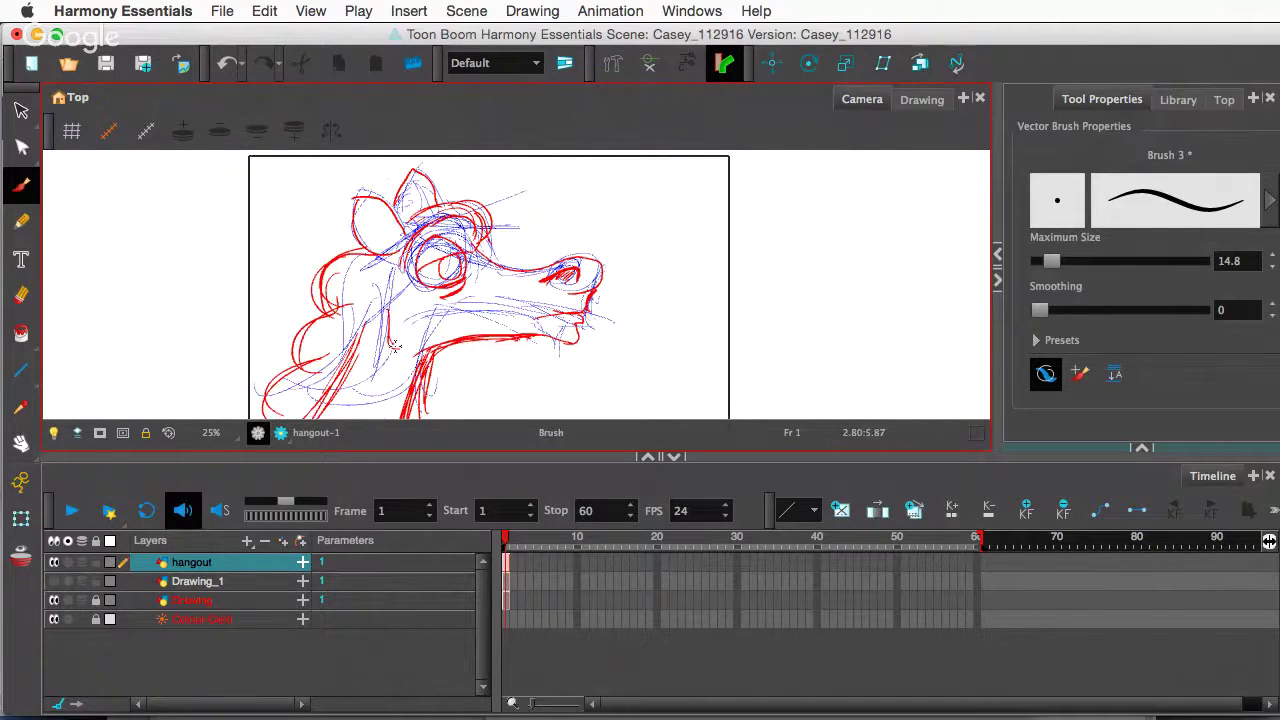
pyautogui.moveTo(393, 352); pyautogui.dragTo(535, 338)
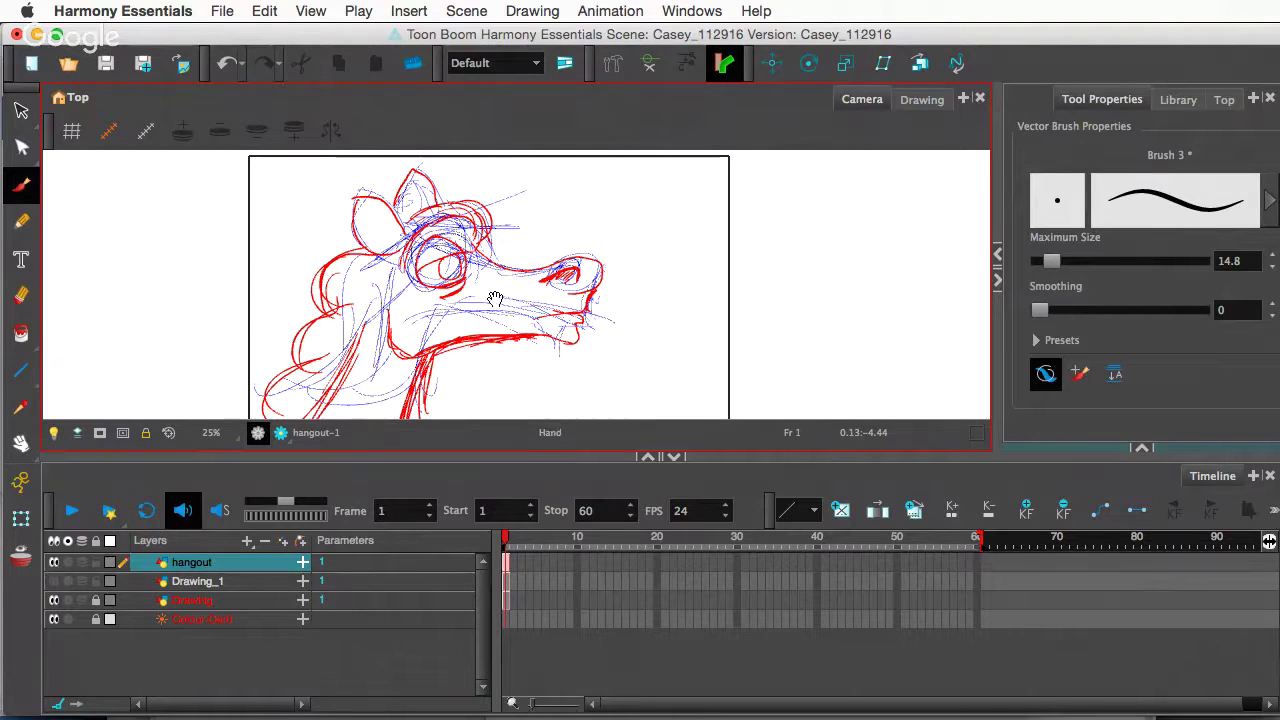
pyautogui.moveTo(495, 299)
pyautogui.mouseDown()
pyautogui.moveTo(535, 269)
pyautogui.moveTo(573, 273)
pyautogui.mouseUp()
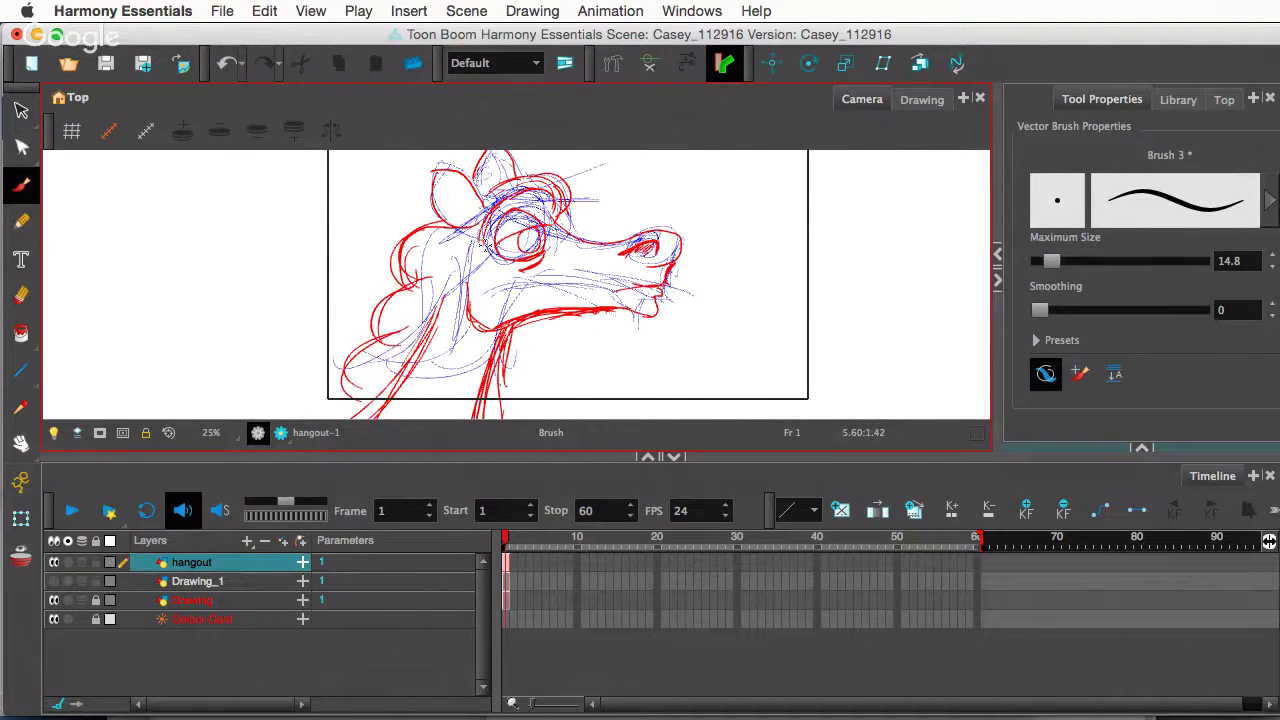
pyautogui.moveTo(462, 291)
pyautogui.mouseDown()
pyautogui.moveTo(492, 320)
pyautogui.moveTo(484, 290)
pyautogui.mouseUp()
pyautogui.moveTo(464, 284)
pyautogui.mouseDown()
pyautogui.moveTo(428, 368)
pyautogui.moveTo(360, 394)
pyautogui.mouseUp()
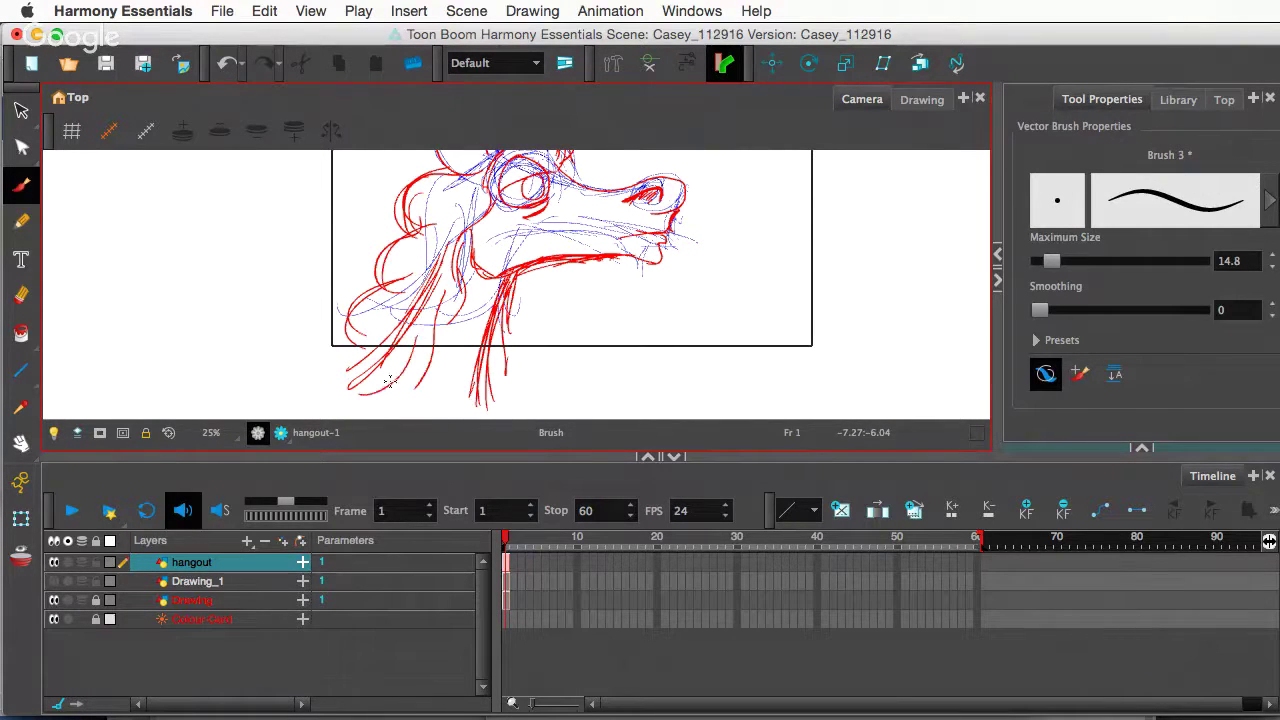
pyautogui.moveTo(416, 342); pyautogui.dragTo(364, 386)
# - Start the horn with a single diagonal red stroke rising from the forehead
pyautogui.moveTo(605, 167); pyautogui.dragTo(554, 263)
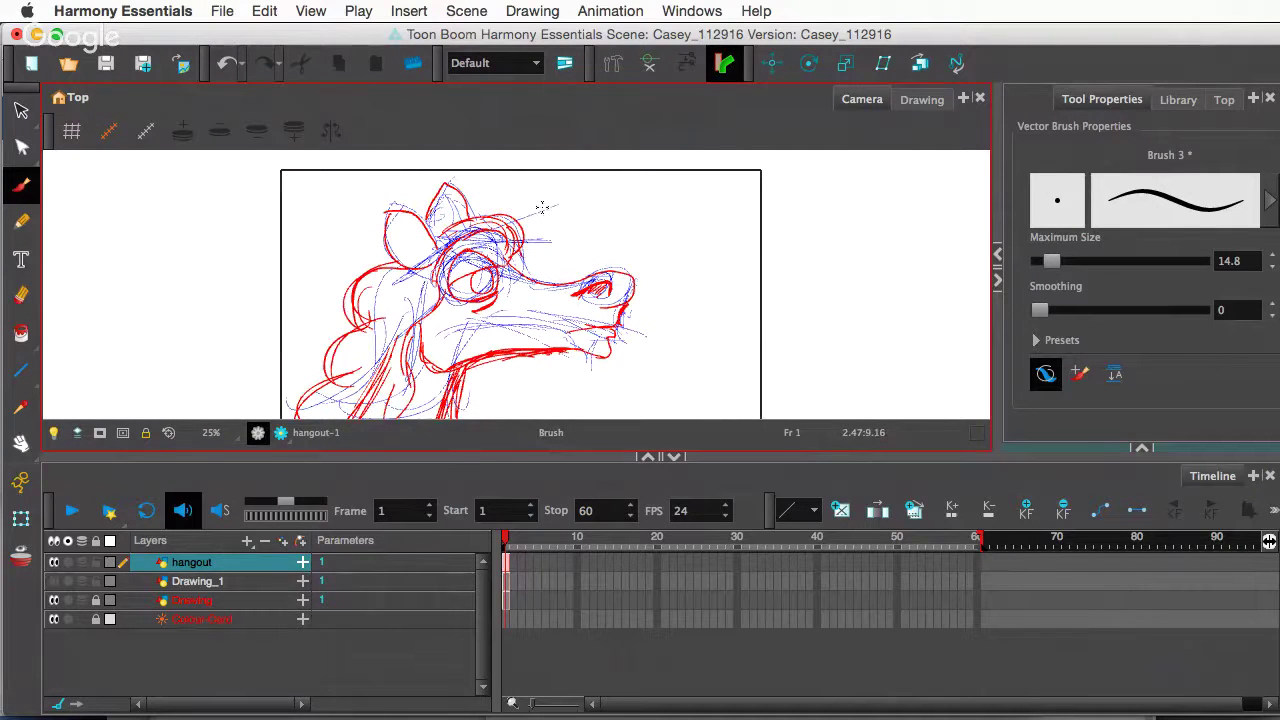
pyautogui.moveTo(518, 213); pyautogui.dragTo(561, 185)
pyautogui.moveTo(470, 714)
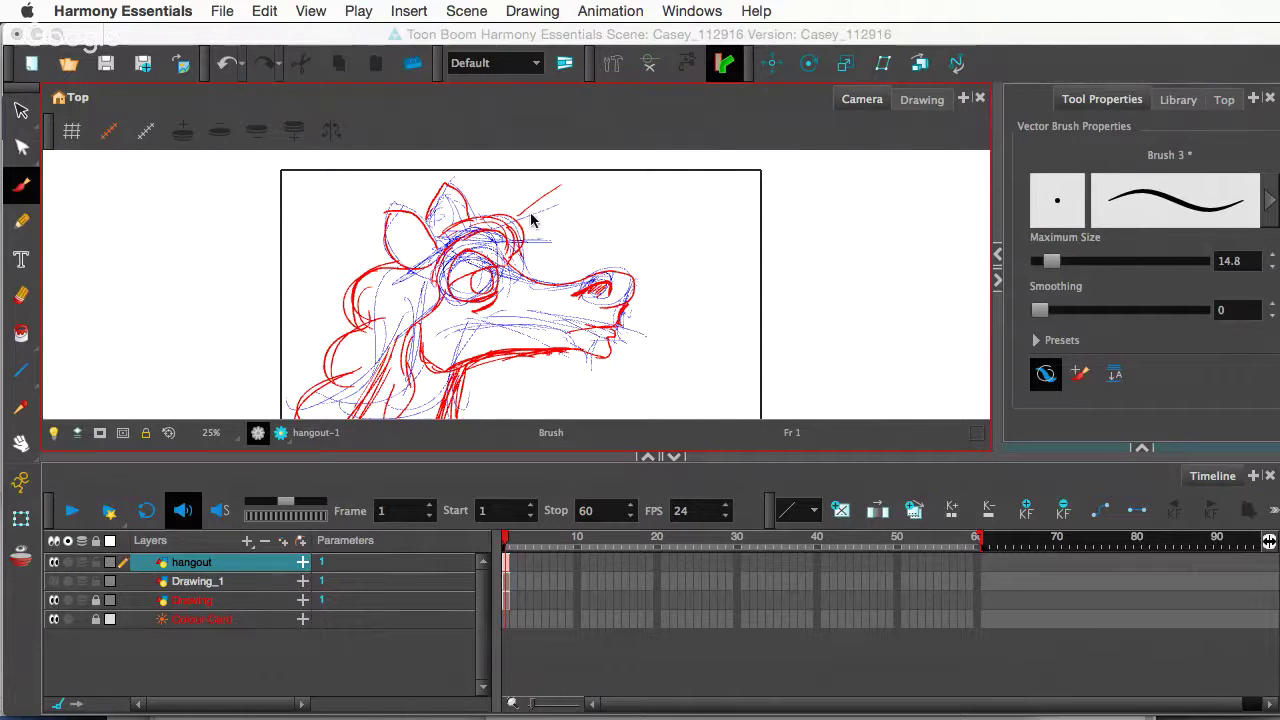
pyautogui.click(481, 286)
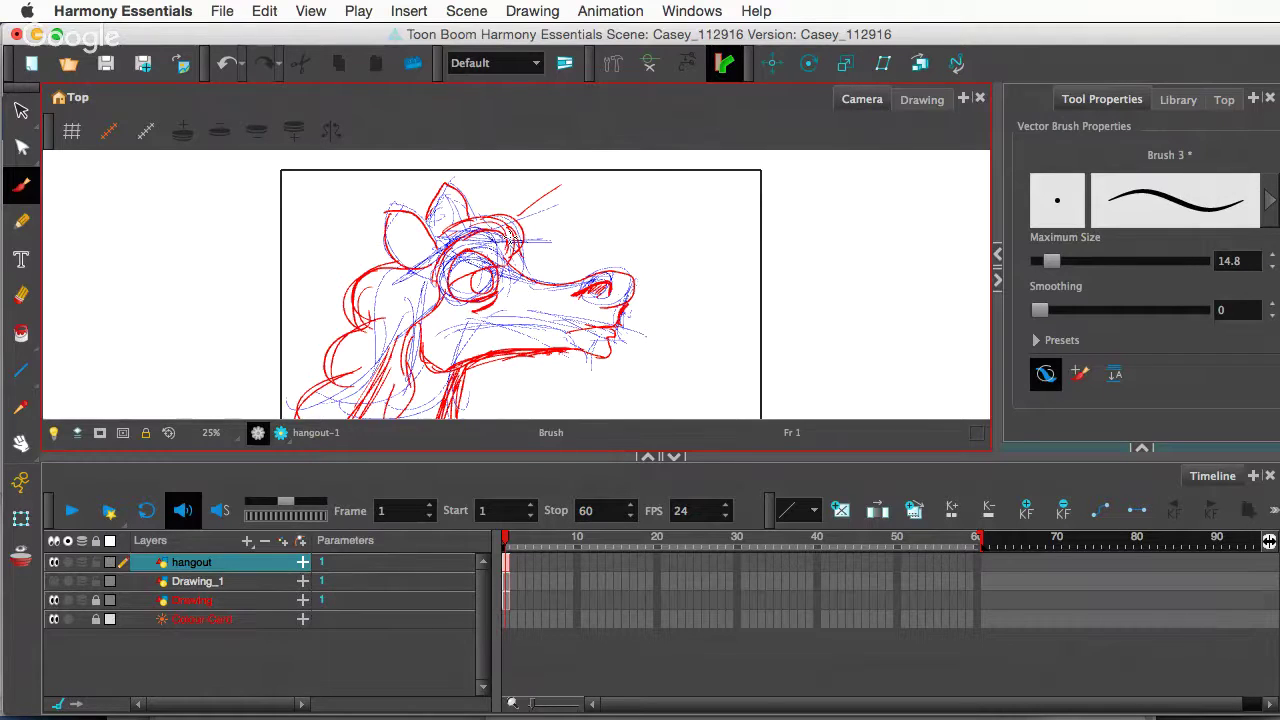
# - Outline a long pointed horn on the forehead, working on a rotated canvas, and fill it with spiral ridges
pyautogui.press('super+alt')
pyautogui.press('super+alt')
pyautogui.moveTo(588, 213)
pyautogui.mouseDown()
pyautogui.moveTo(592, 225)
pyautogui.moveTo(600, 213)
pyautogui.moveTo(571, 260)
pyautogui.moveTo(518, 240)
pyautogui.mouseUp()
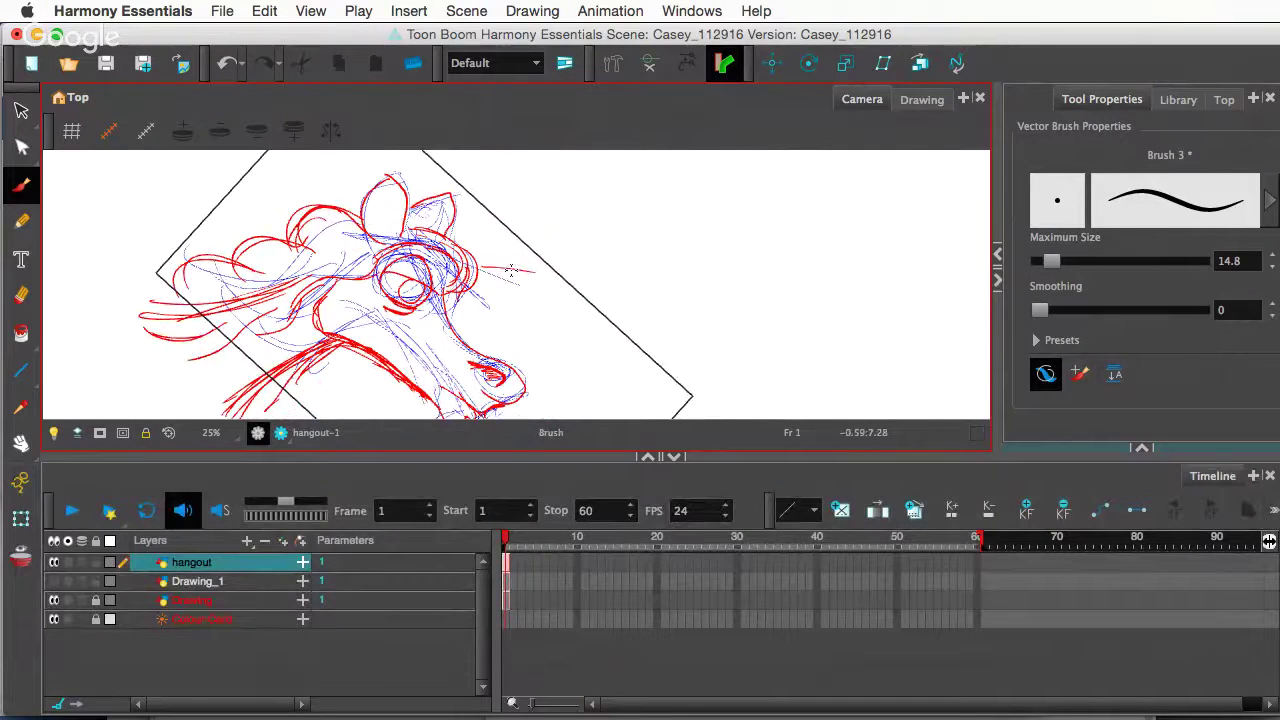
pyautogui.moveTo(462, 267); pyautogui.dragTo(610, 279)
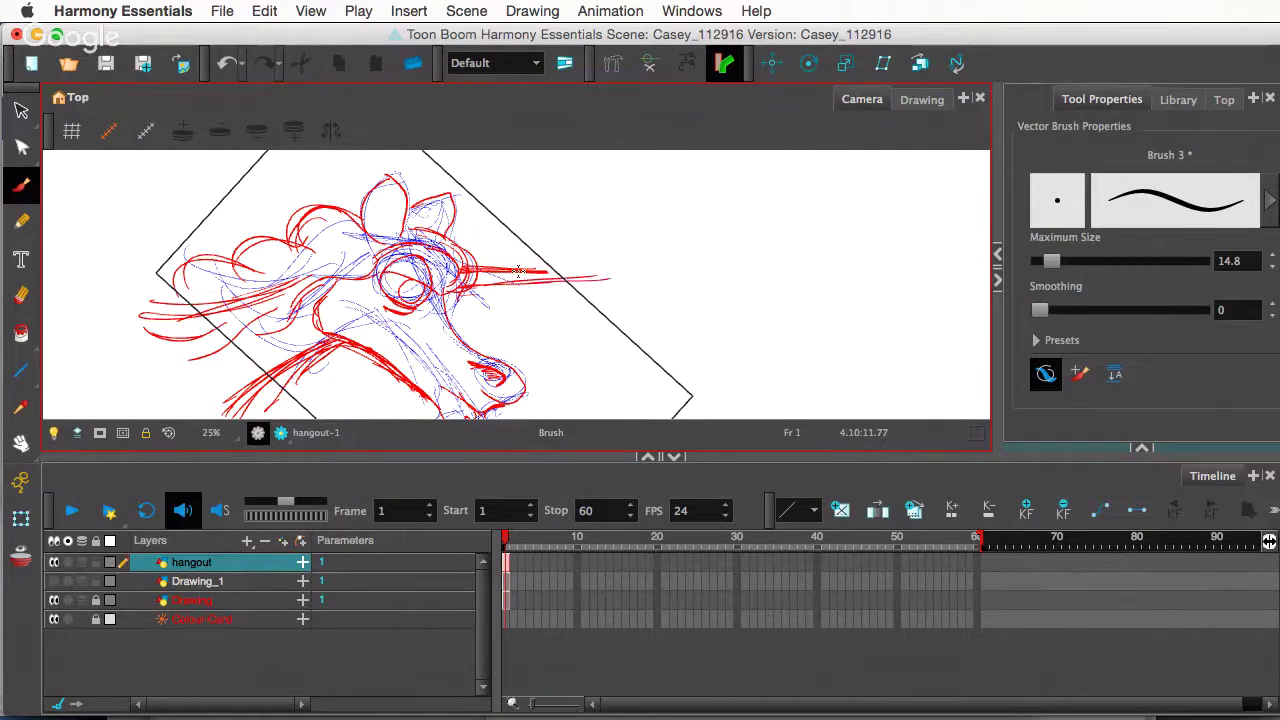
pyautogui.moveTo(518, 270)
pyautogui.mouseDown()
pyautogui.moveTo(639, 274)
pyautogui.moveTo(467, 283)
pyautogui.mouseUp()
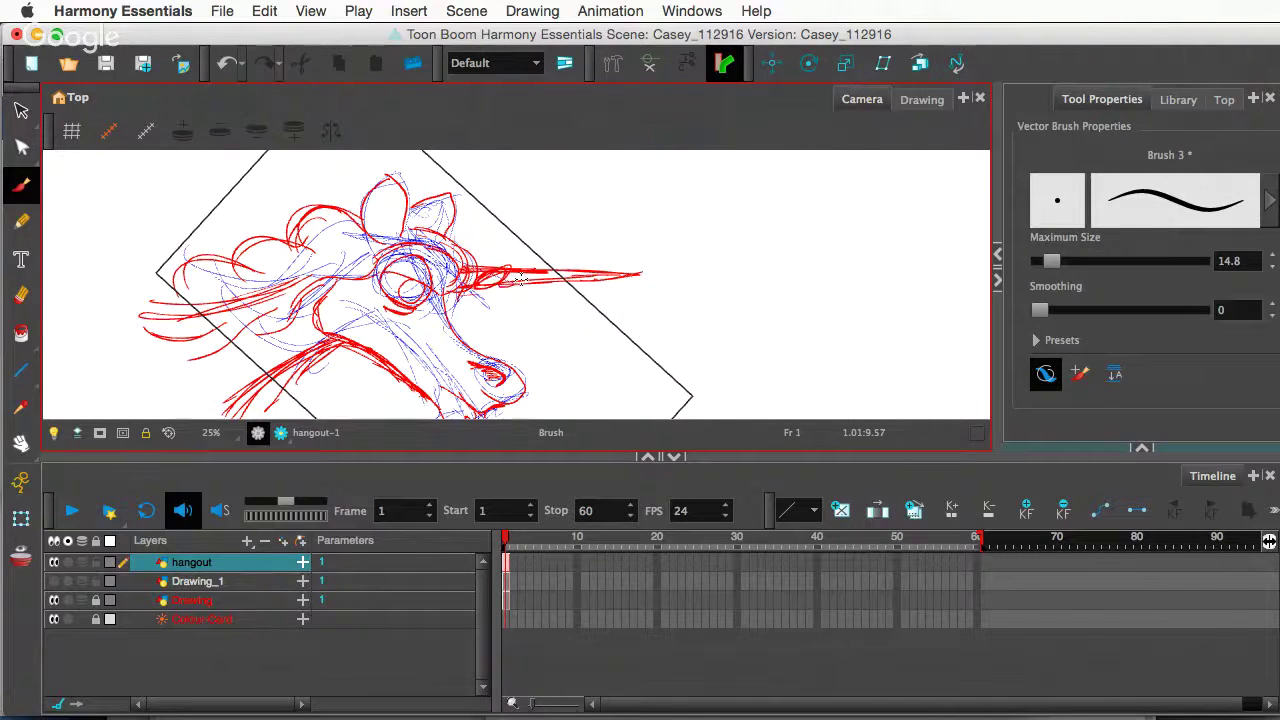
pyautogui.moveTo(527, 270)
pyautogui.mouseDown()
pyautogui.moveTo(558, 268)
pyautogui.moveTo(544, 278)
pyautogui.moveTo(624, 275)
pyautogui.mouseUp()
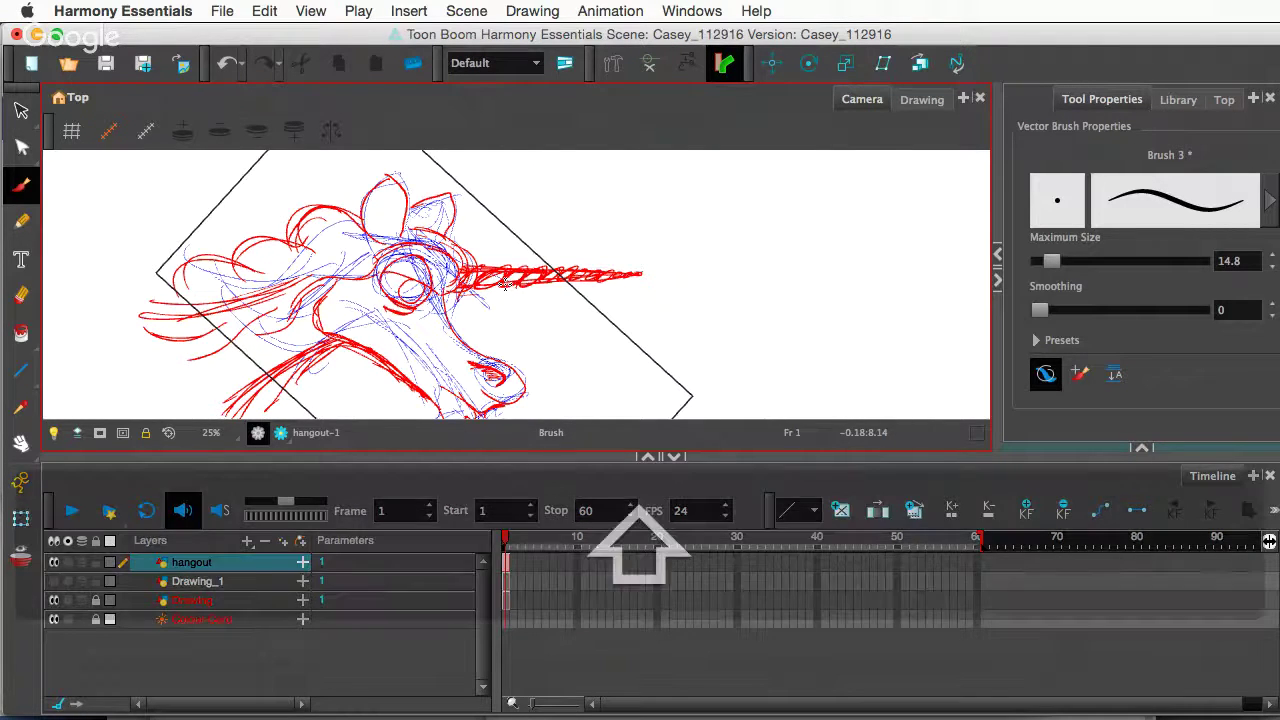
pyautogui.hotkey('shift', 'x')
pyautogui.moveTo(496, 330)
pyautogui.mouseDown()
pyautogui.moveTo(527, 294)
pyautogui.moveTo(550, 223)
pyautogui.mouseUp()
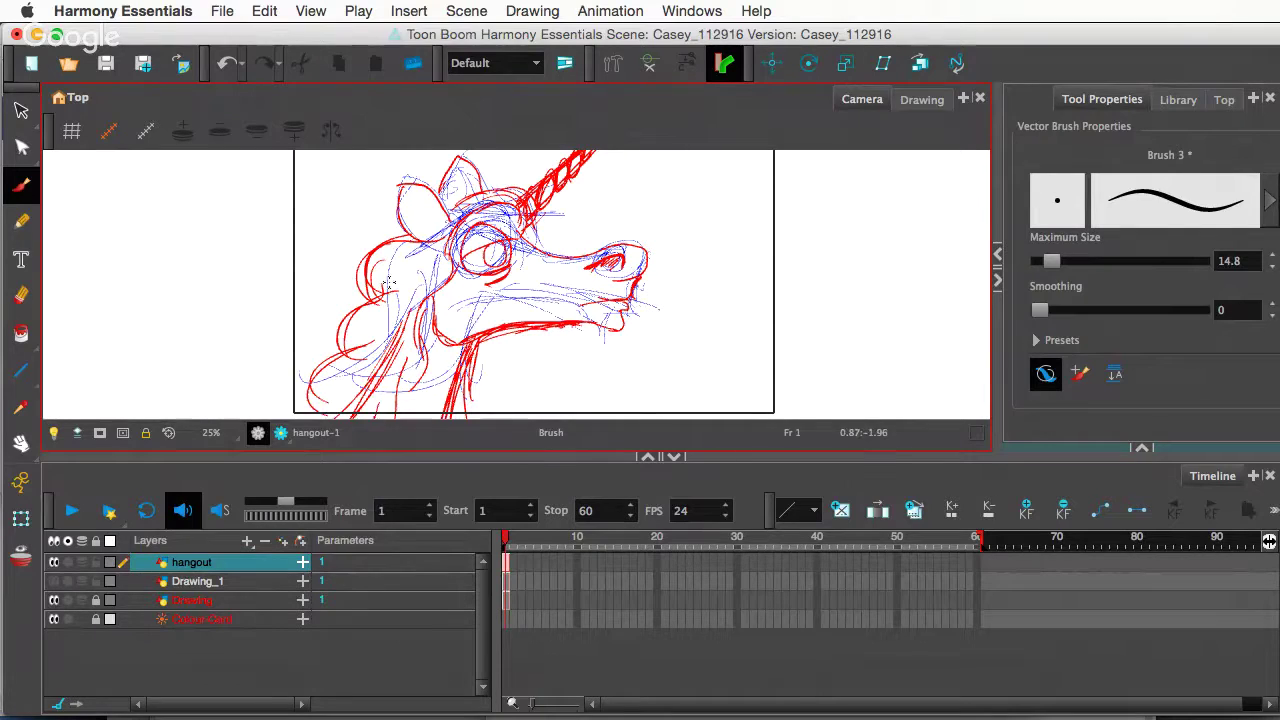
# - Add short hairs under the chin and hatch dark shading inside the mouth
pyautogui.moveTo(438, 329)
pyautogui.mouseDown()
pyautogui.moveTo(570, 324)
pyautogui.moveTo(583, 309)
pyautogui.moveTo(619, 336)
pyautogui.mouseUp()
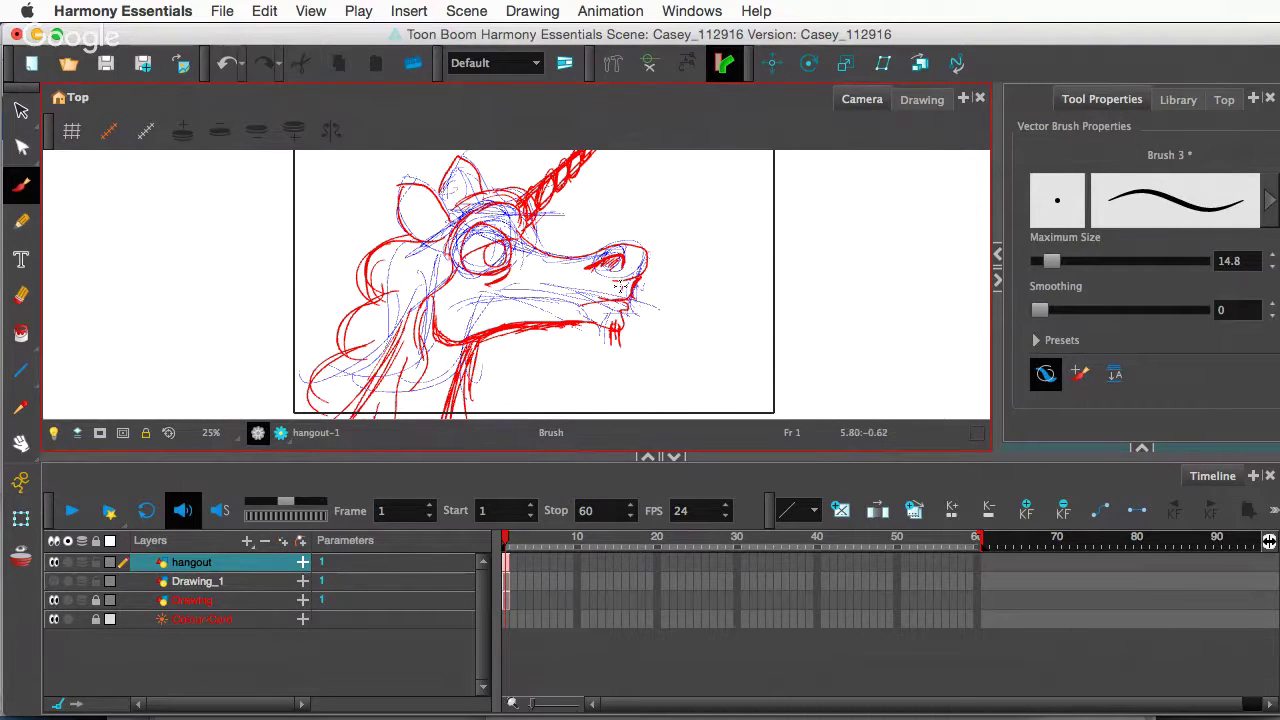
pyautogui.moveTo(620, 286)
pyautogui.mouseDown()
pyautogui.moveTo(580, 316)
pyautogui.moveTo(623, 288)
pyautogui.moveTo(586, 290)
pyautogui.moveTo(600, 298)
pyautogui.moveTo(576, 325)
pyautogui.mouseUp()
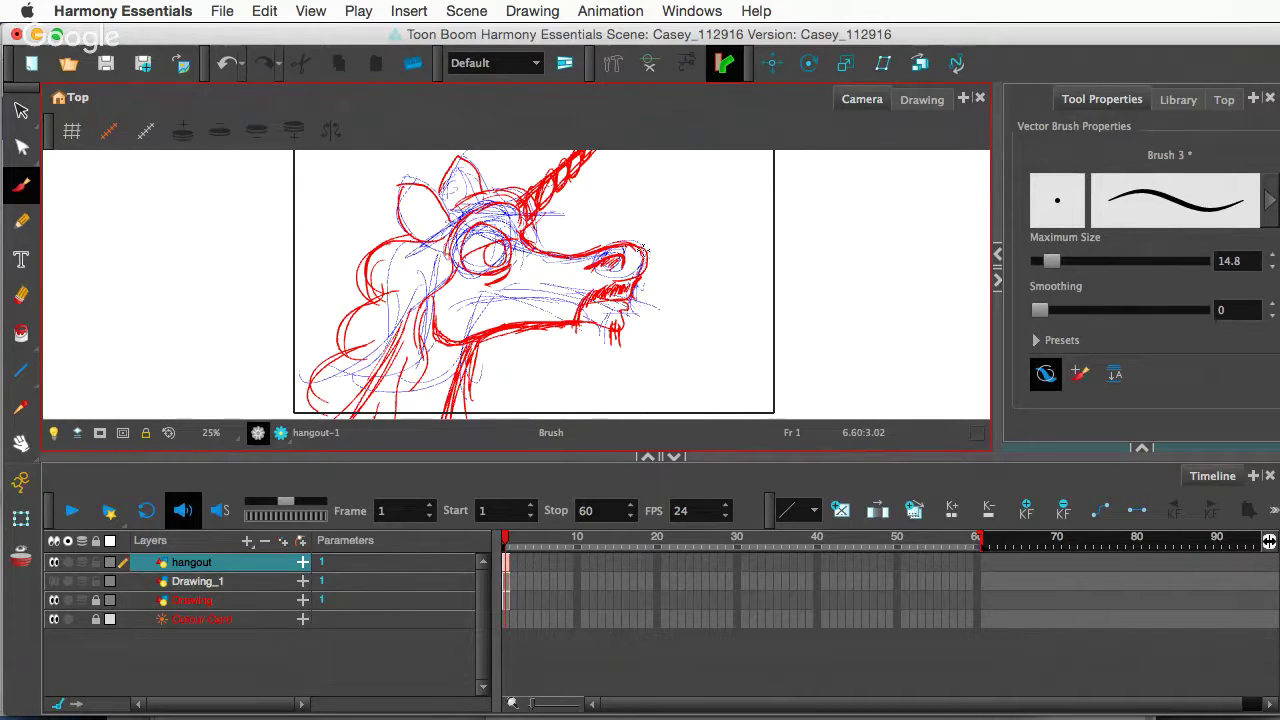
# - Hatch shading inside the rear ear and add short strokes around the base of the horn
pyautogui.press('space')
pyautogui.moveTo(520, 346); pyautogui.dragTo(534, 303)
pyautogui.moveTo(554, 236); pyautogui.dragTo(542, 281)
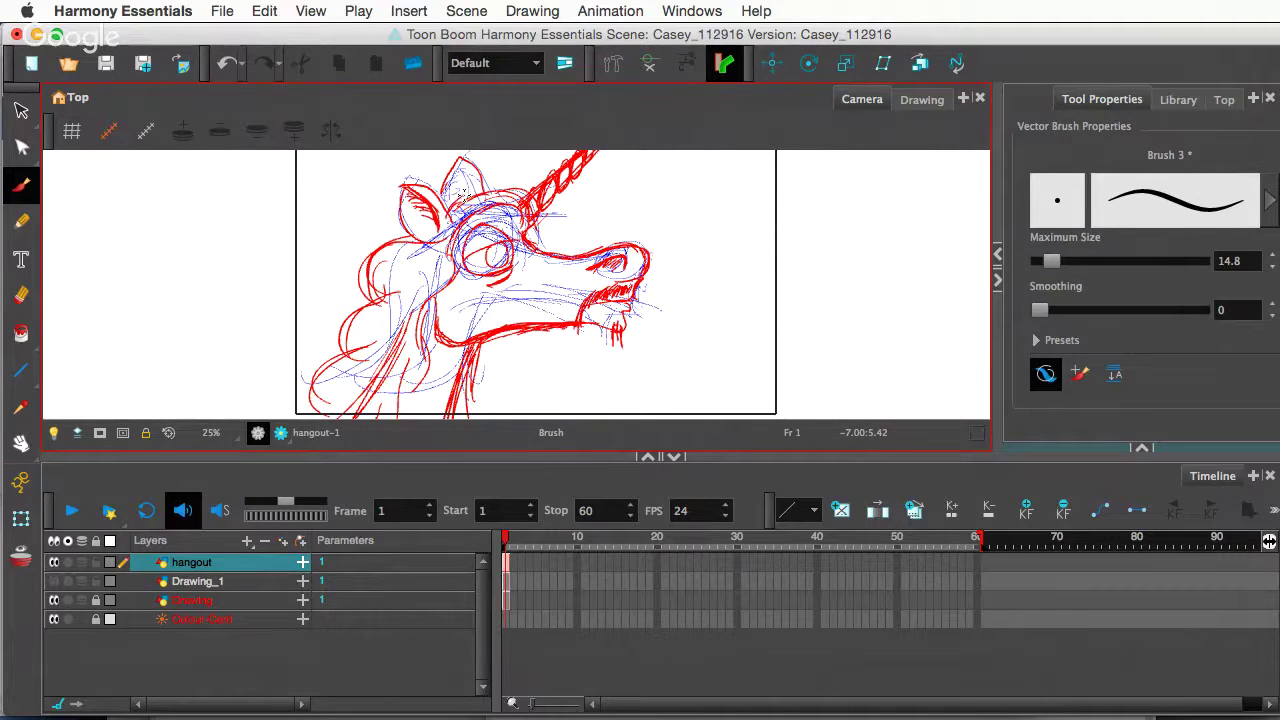
pyautogui.moveTo(544, 221); pyautogui.dragTo(534, 230)
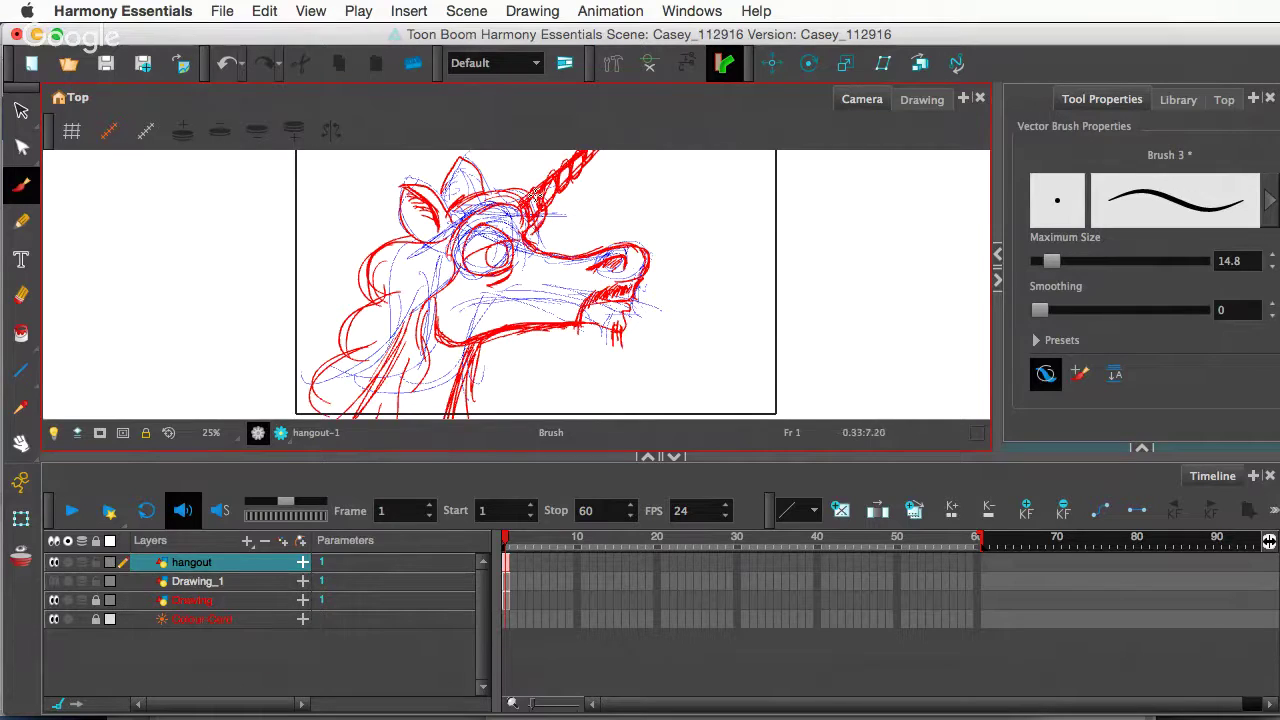
# - Briefly show Drawing_1 in place of the hangout layer to compare the drawings, and restore the original layer visibility
pyautogui.click(54, 563)
pyautogui.click(54, 581)
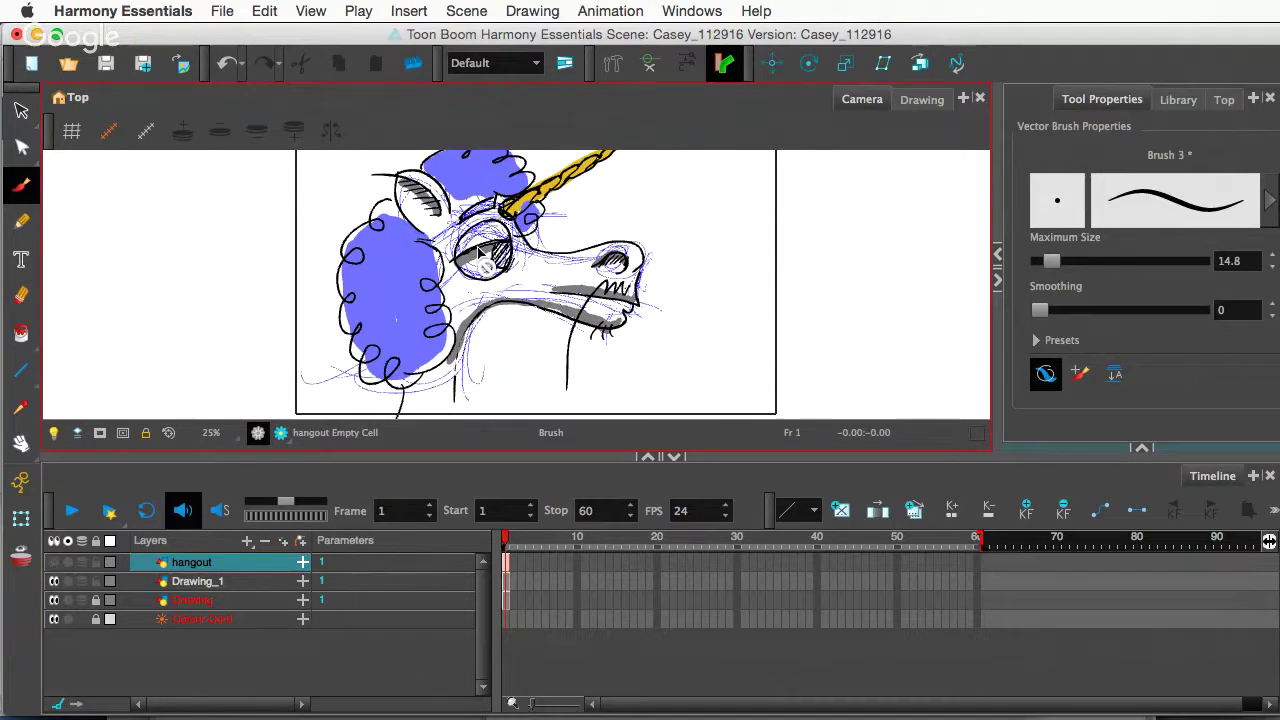
pyautogui.click(54, 581)
pyautogui.click(54, 563)
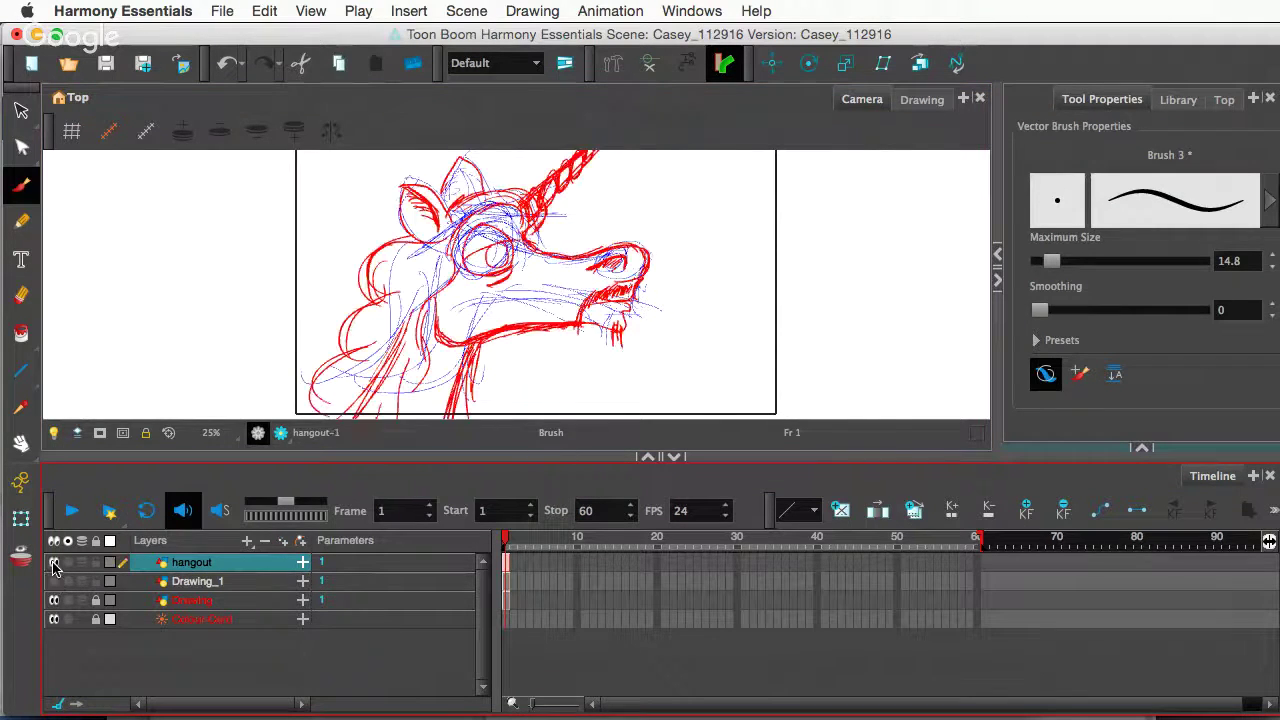
# - Reinforce the mane strands behind the cheek and down the back of the neck with darker strokes
pyautogui.press('space')
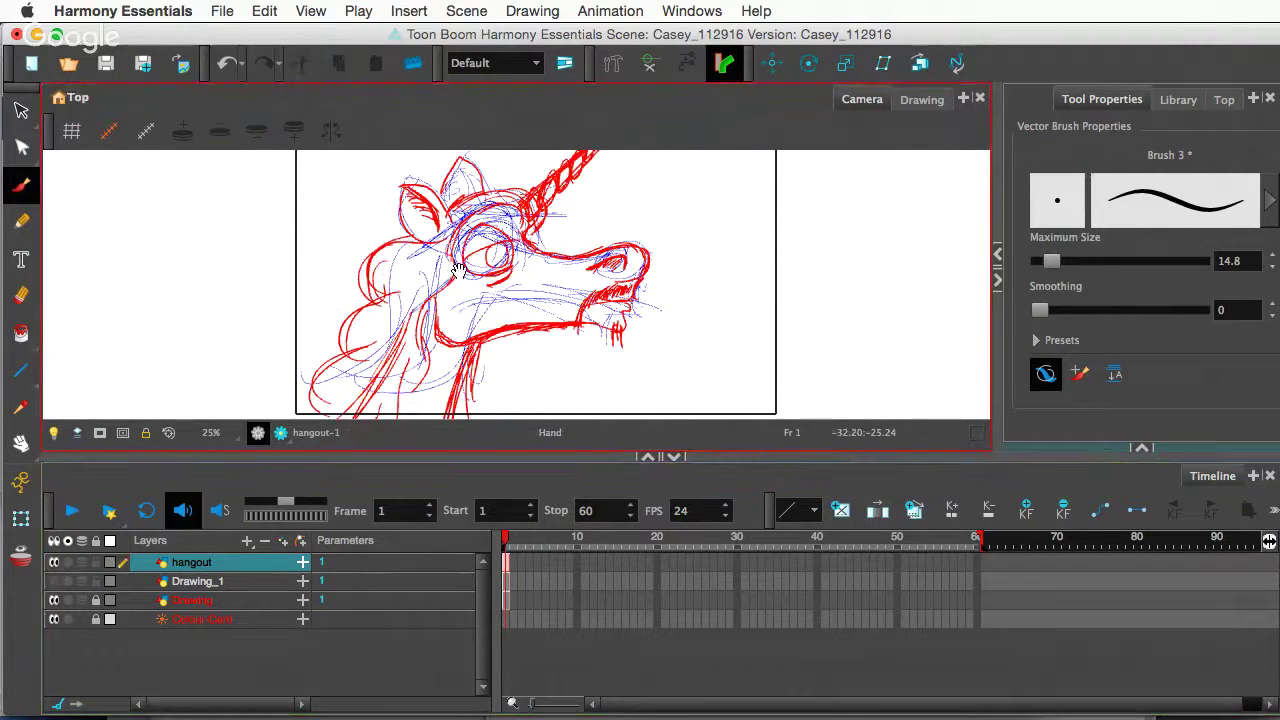
pyautogui.moveTo(468, 286)
pyautogui.mouseDown()
pyautogui.moveTo(443, 265)
pyautogui.moveTo(452, 258)
pyautogui.moveTo(432, 292)
pyautogui.mouseUp()
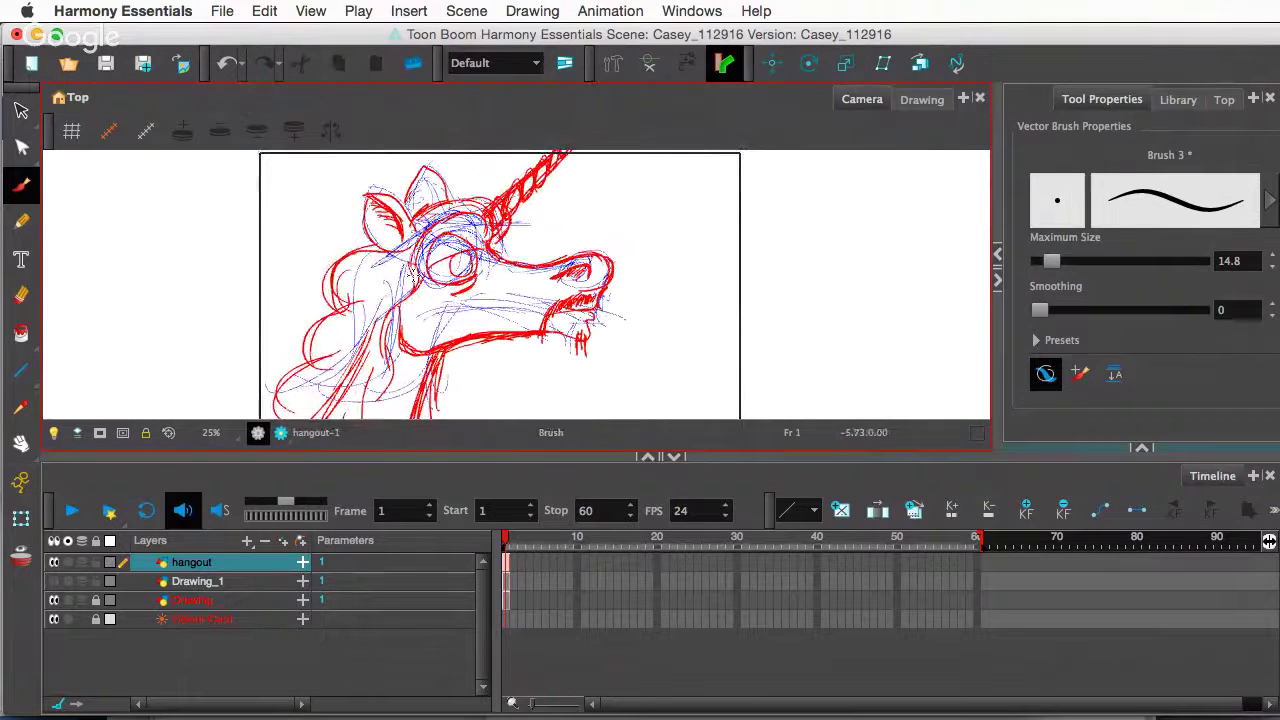
pyautogui.press('space')
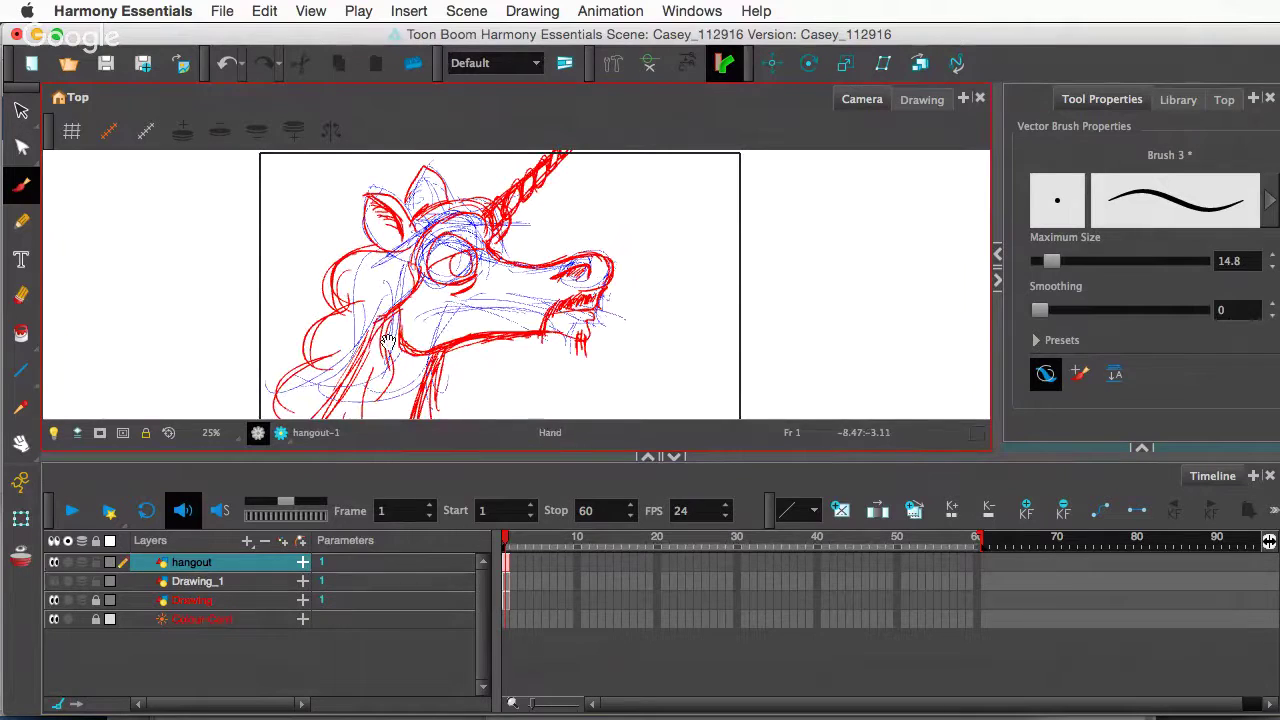
pyautogui.moveTo(397, 352); pyautogui.dragTo(389, 290)
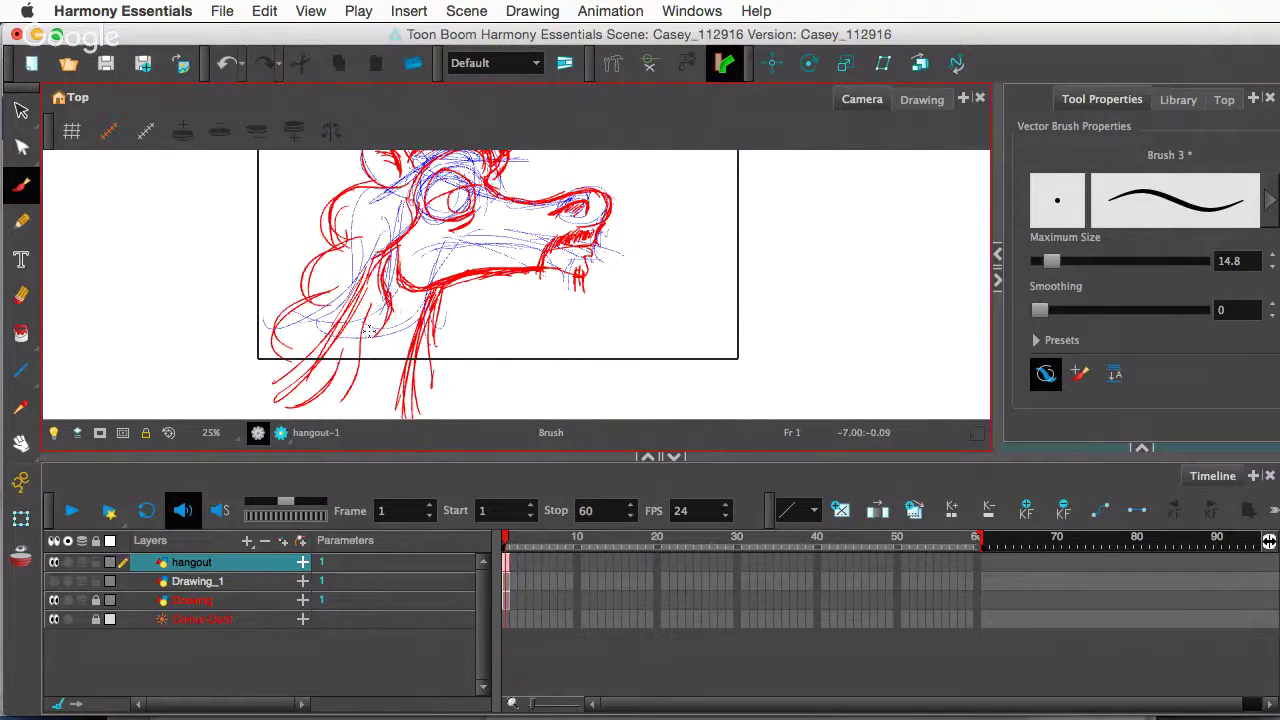
# - Draw a small curl of hair at the base of the rear ear and detail the eye with a pupil and heavy upper lid
pyautogui.press('space')
pyautogui.moveTo(457, 260); pyautogui.dragTo(450, 294)
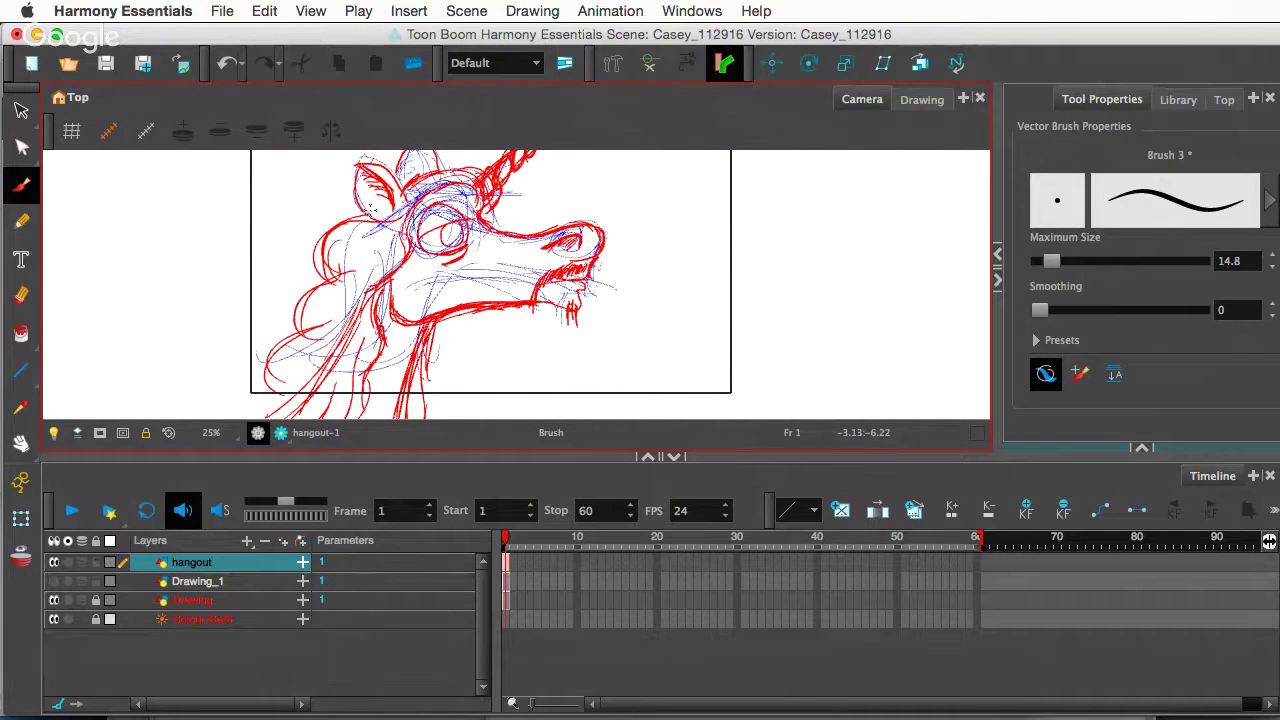
pyautogui.moveTo(368, 209); pyautogui.dragTo(355, 233)
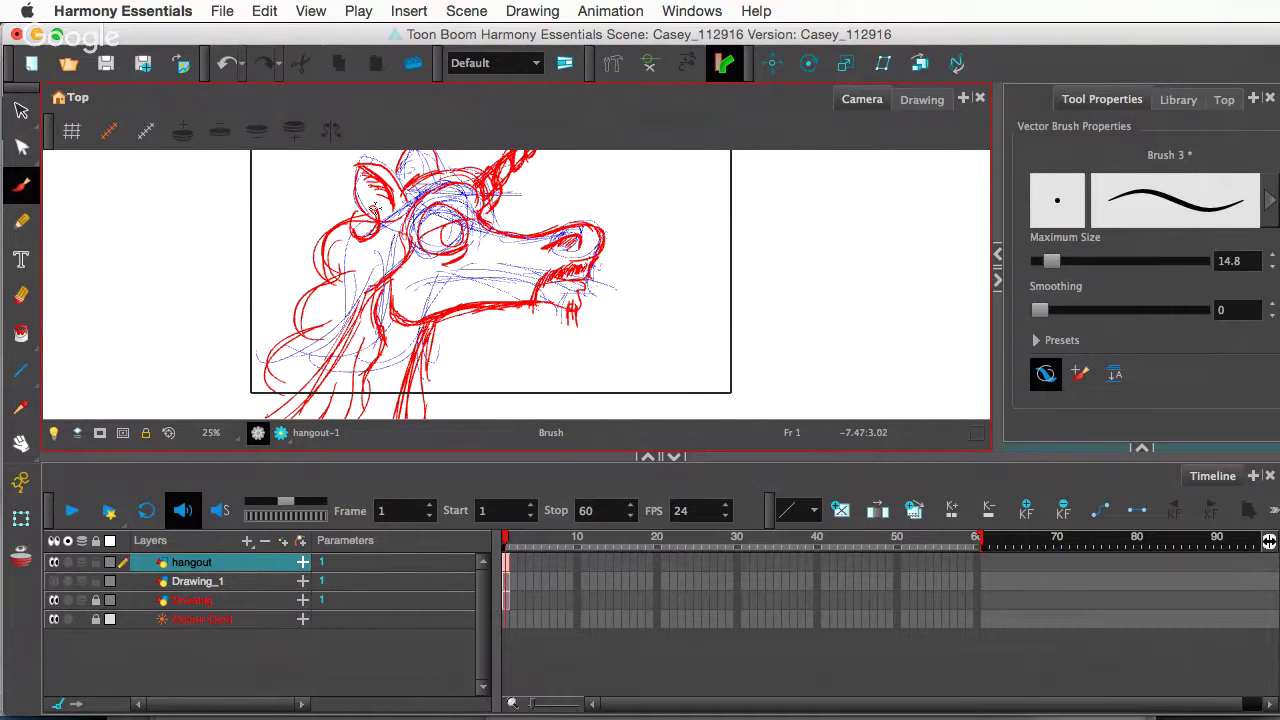
pyautogui.moveTo(374, 208); pyautogui.dragTo(400, 258)
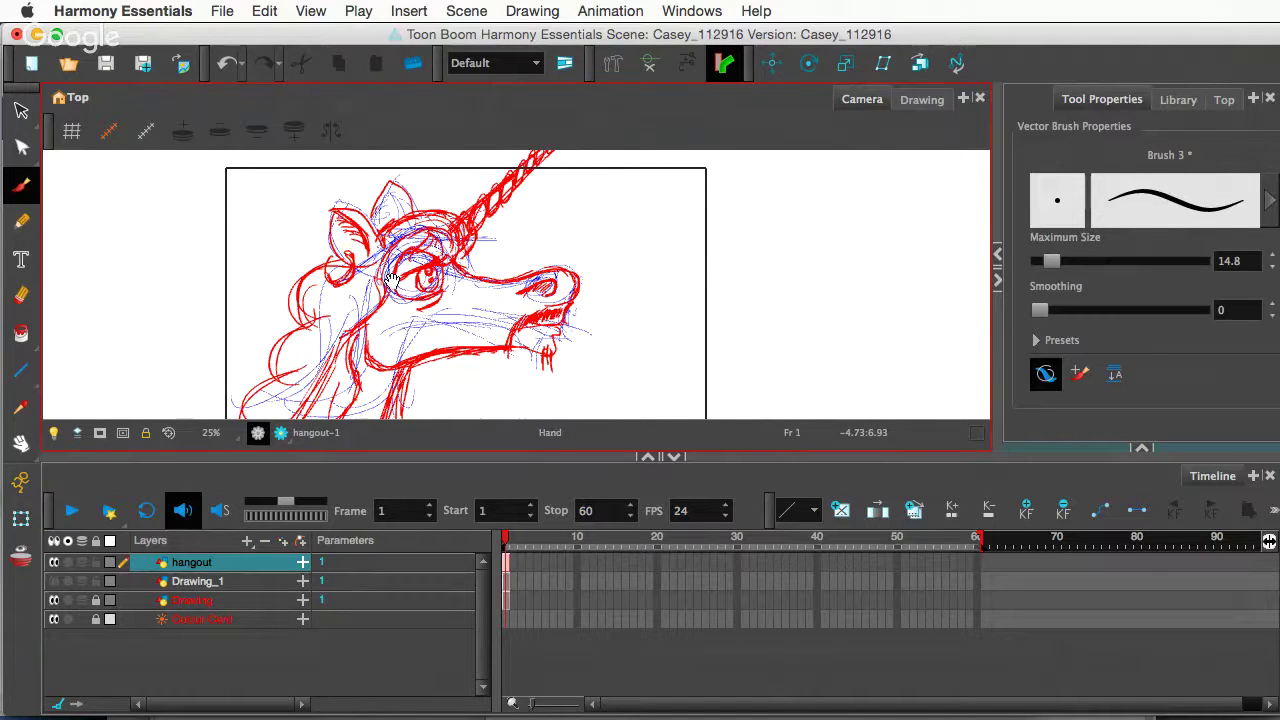
# - Close the lower mane strands into rounded locks that hang below the bottom edge of the camera frame
pyautogui.moveTo(376, 310); pyautogui.dragTo(410, 263)
pyautogui.moveTo(411, 263); pyautogui.dragTo(408, 240)
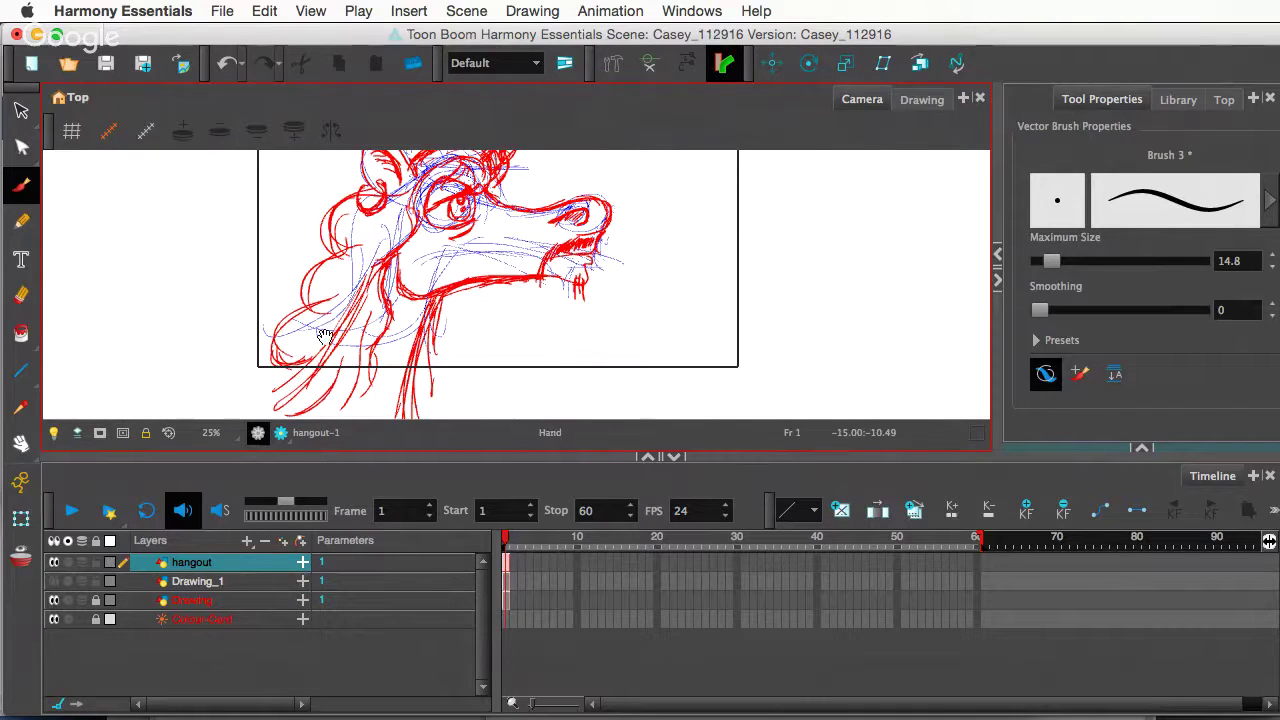
pyautogui.moveTo(321, 337)
pyautogui.mouseDown()
pyautogui.moveTo(337, 308)
pyautogui.moveTo(327, 304)
pyautogui.moveTo(290, 368)
pyautogui.moveTo(388, 336)
pyautogui.moveTo(366, 378)
pyautogui.moveTo(329, 371)
pyautogui.moveTo(381, 342)
pyautogui.moveTo(383, 308)
pyautogui.moveTo(388, 332)
pyautogui.moveTo(360, 368)
pyautogui.mouseUp()
pyautogui.moveTo(398, 293)
pyautogui.mouseDown()
pyautogui.moveTo(403, 326)
pyautogui.moveTo(378, 356)
pyautogui.mouseUp()
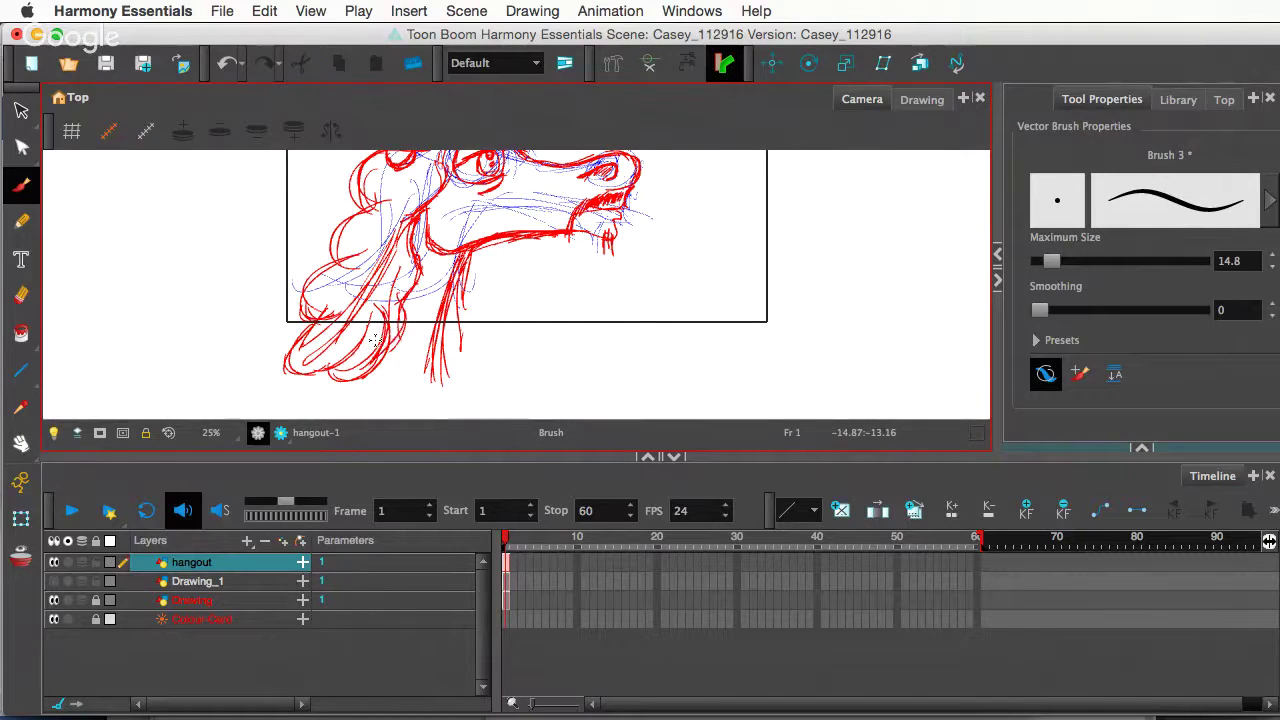
# - Add another short stroke to the hair hanging from the chin
pyautogui.press('space')
pyautogui.moveTo(439, 263); pyautogui.dragTo(423, 281)
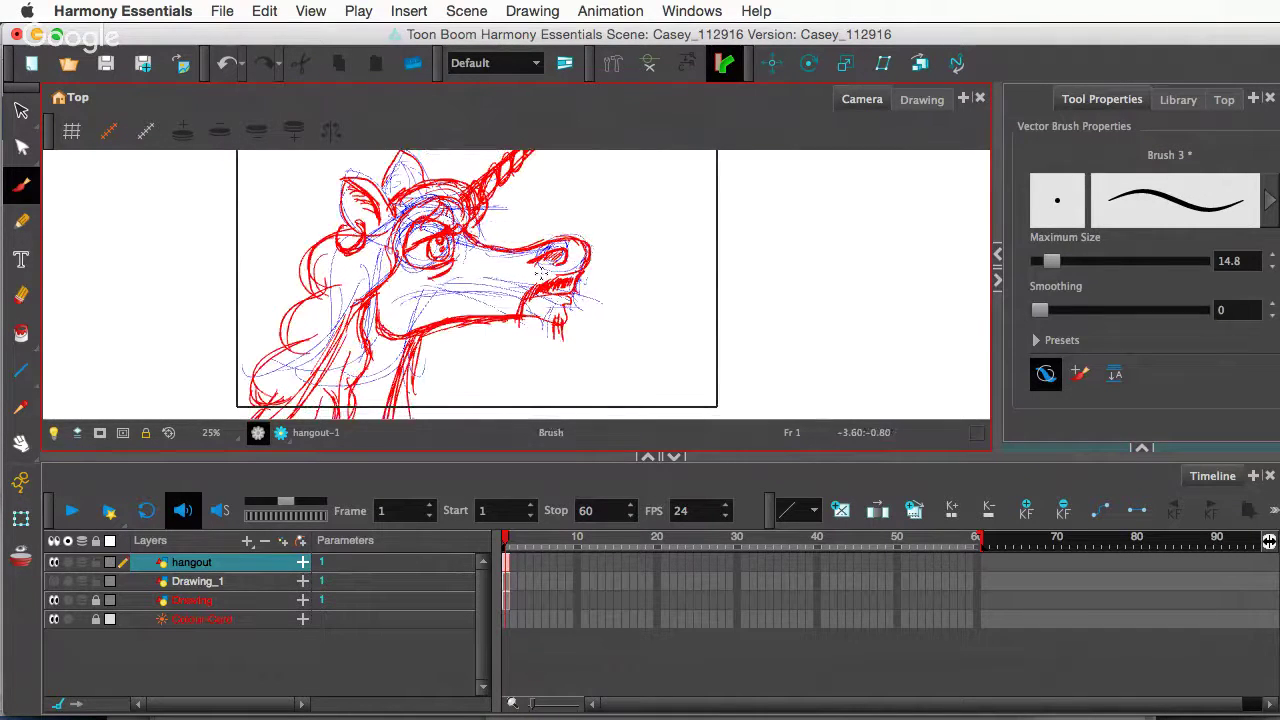
pyautogui.moveTo(560, 327); pyautogui.dragTo(561, 336)
pyautogui.scroll(-1, 471, 332)
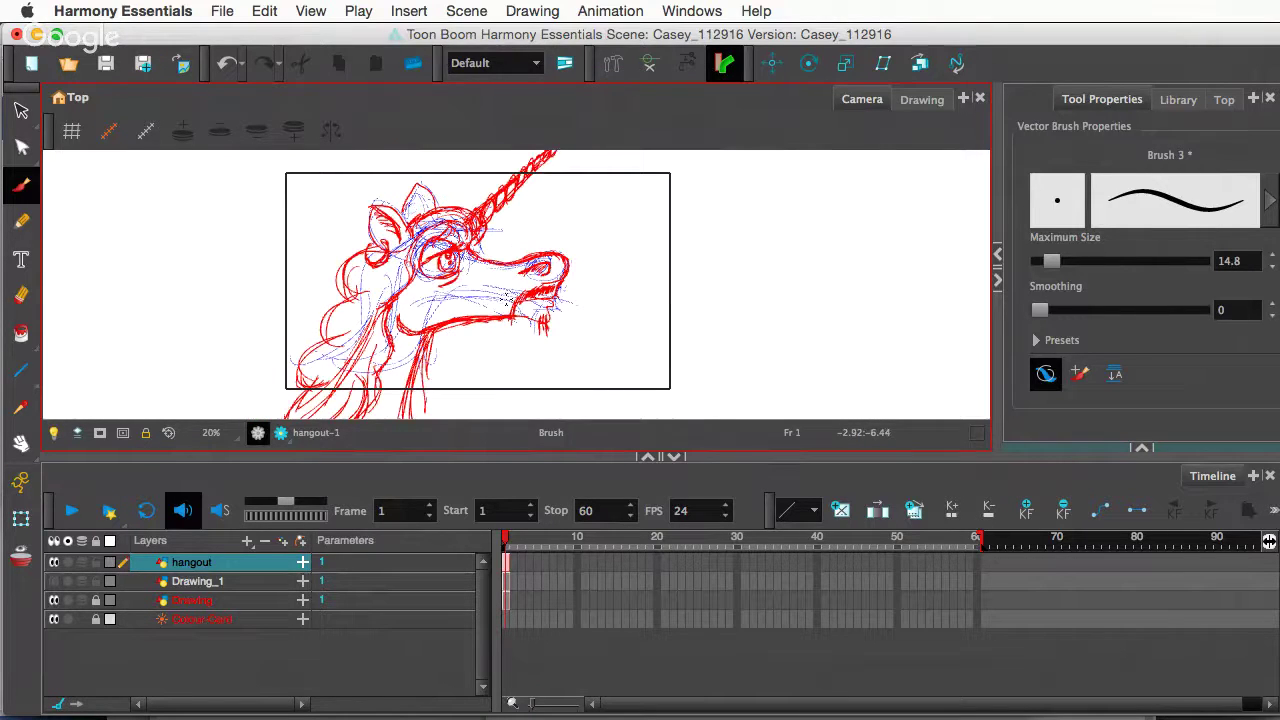
# - Sweep a tapering tip out from the bottom of the mane and lengthen the front neck lines with extra strokes
pyautogui.scroll(-2, 480, 337)
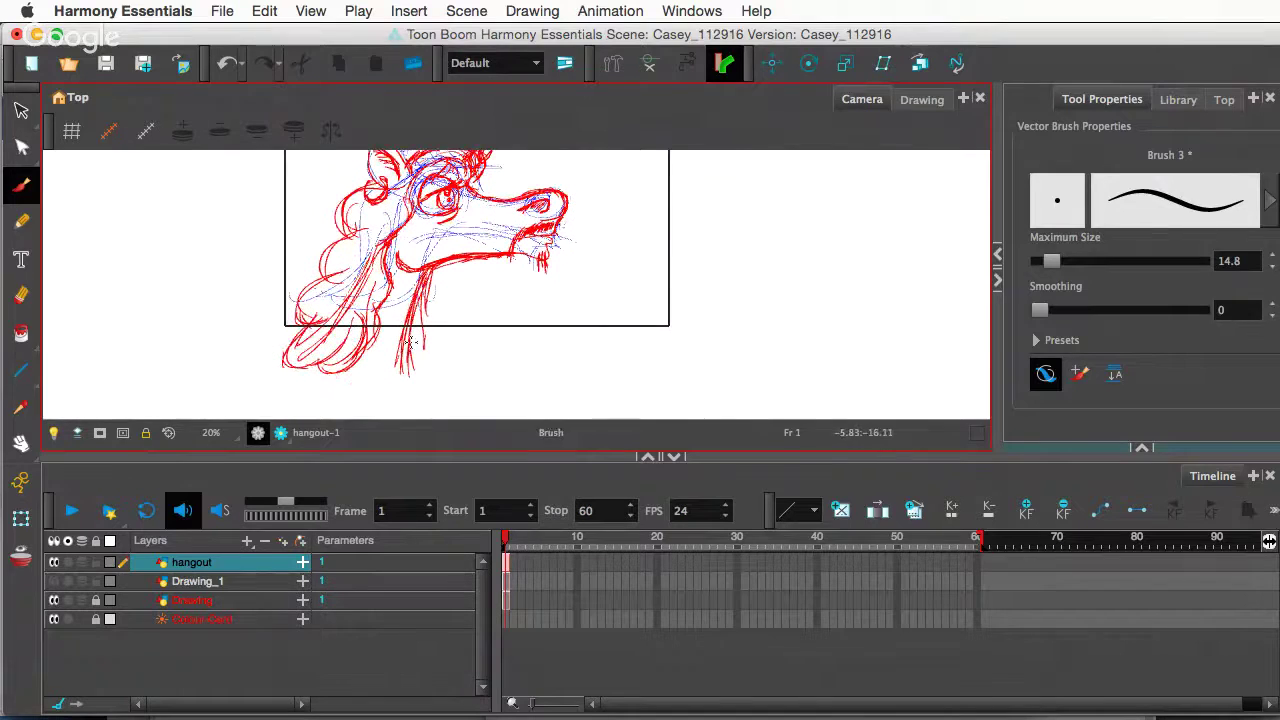
pyautogui.moveTo(410, 308); pyautogui.dragTo(415, 393)
pyautogui.moveTo(299, 376); pyautogui.dragTo(276, 394)
pyautogui.moveTo(192, 397)
pyautogui.mouseDown()
pyautogui.moveTo(254, 383)
pyautogui.moveTo(196, 398)
pyautogui.moveTo(231, 398)
pyautogui.moveTo(284, 374)
pyautogui.mouseUp()
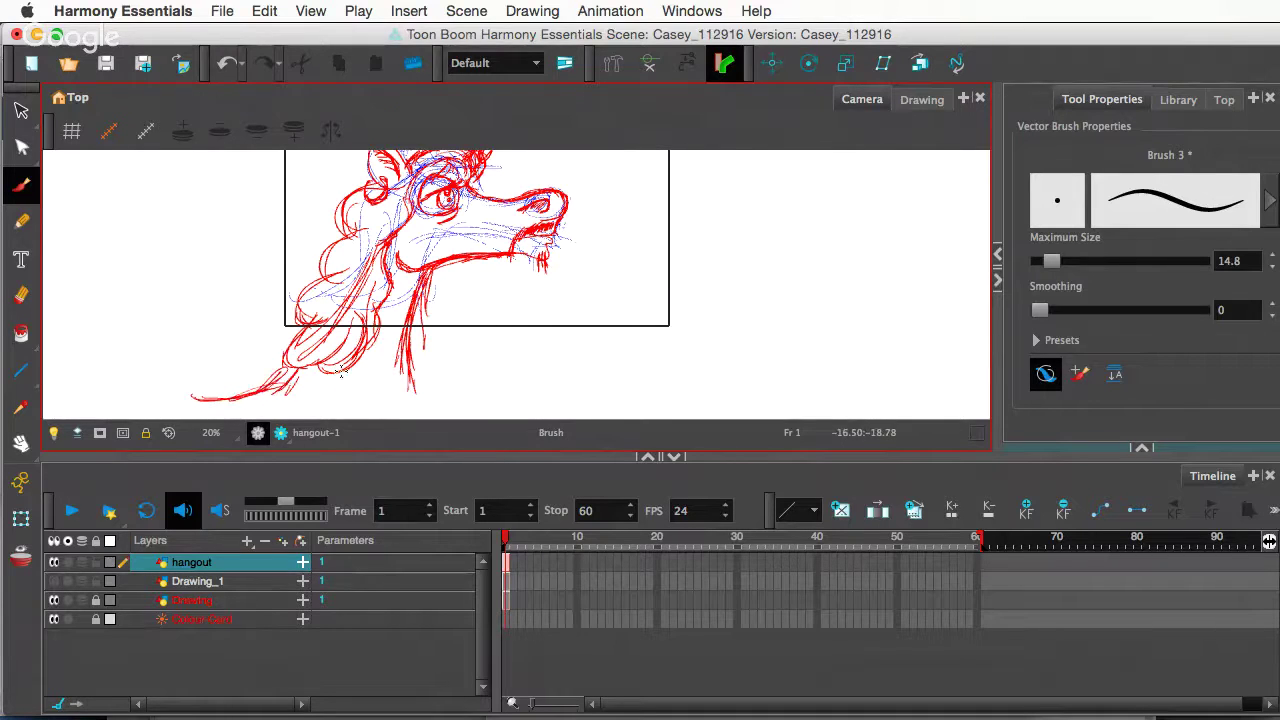
pyautogui.moveTo(416, 290); pyautogui.dragTo(400, 356)
pyautogui.moveTo(432, 266)
pyautogui.mouseDown()
pyautogui.moveTo(408, 328)
pyautogui.moveTo(414, 384)
pyautogui.mouseUp()
pyautogui.moveTo(414, 322); pyautogui.dragTo(426, 392)
pyautogui.press('space')
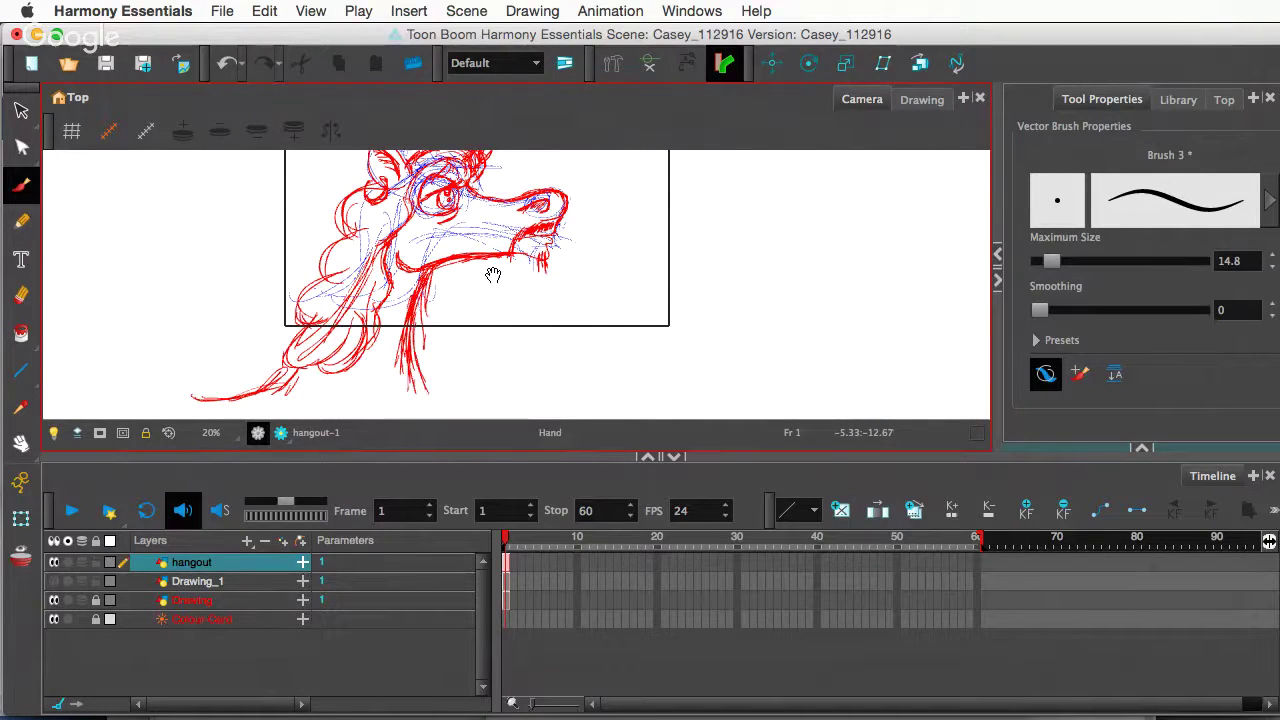
pyautogui.moveTo(494, 274); pyautogui.dragTo(466, 348)
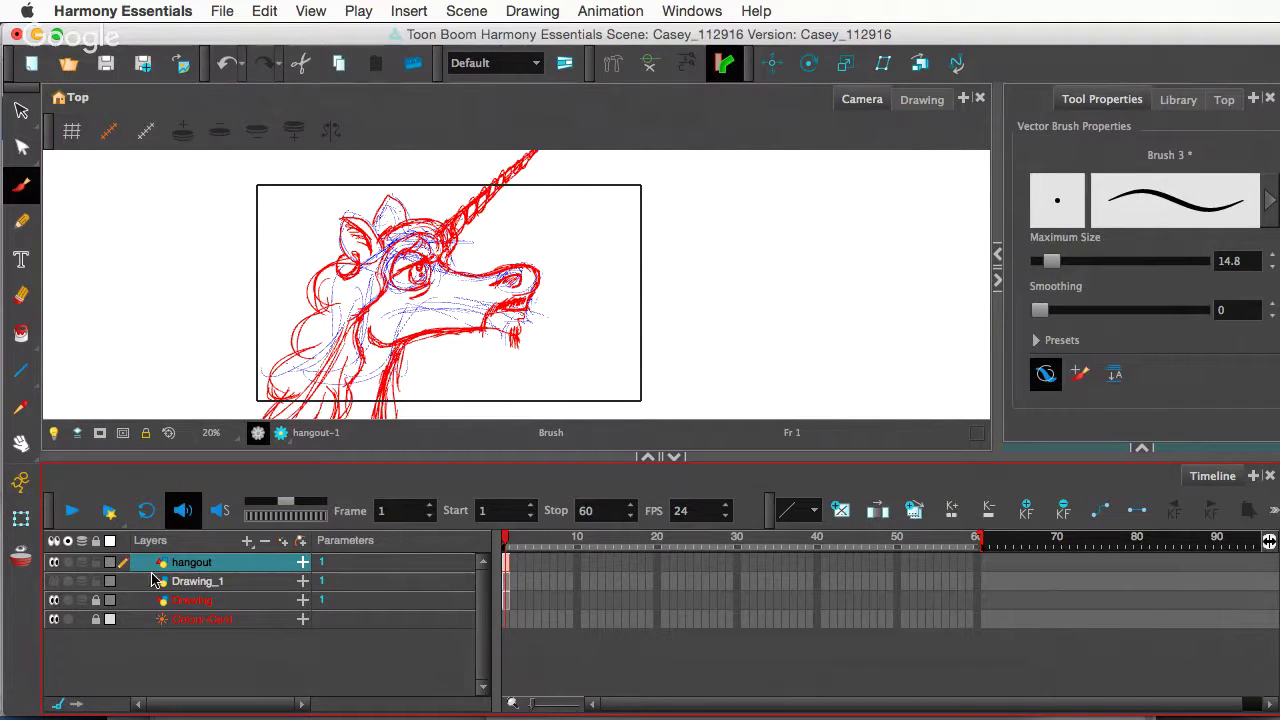
# - Lock the hangout layer and add a new drawing layer named ink_hangout
pyautogui.click(96, 563)
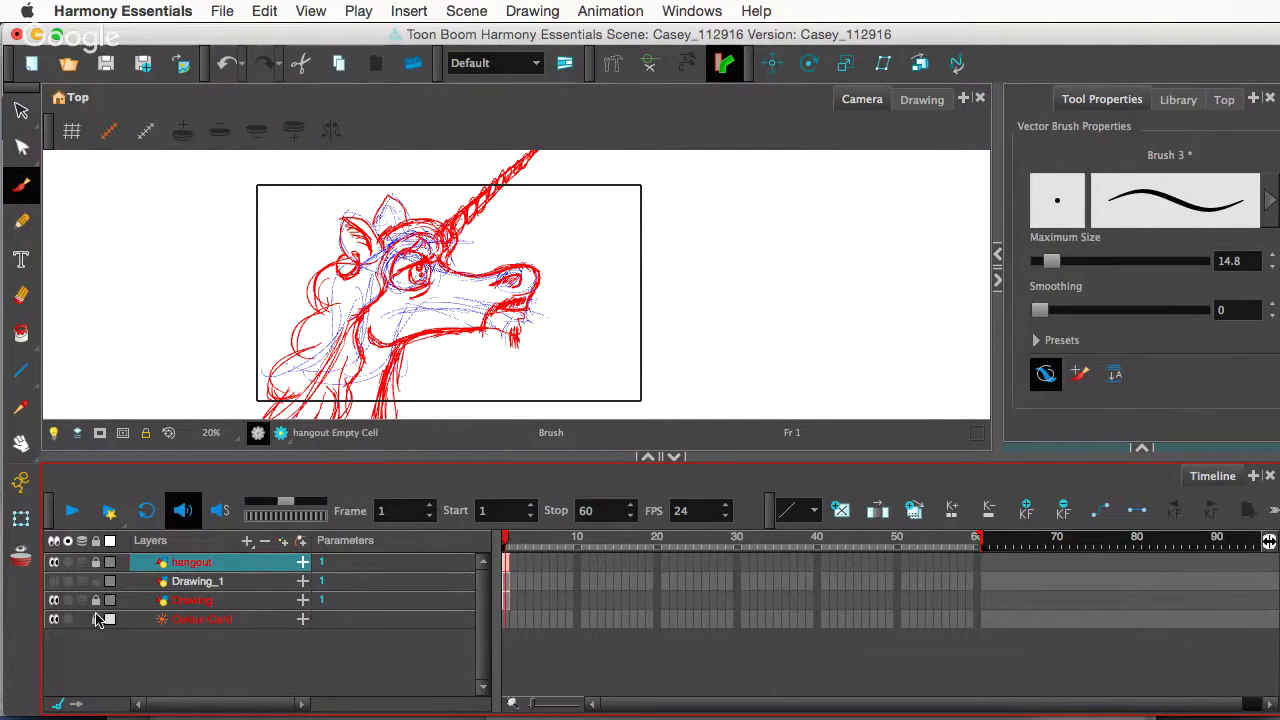
pyautogui.click(303, 540)
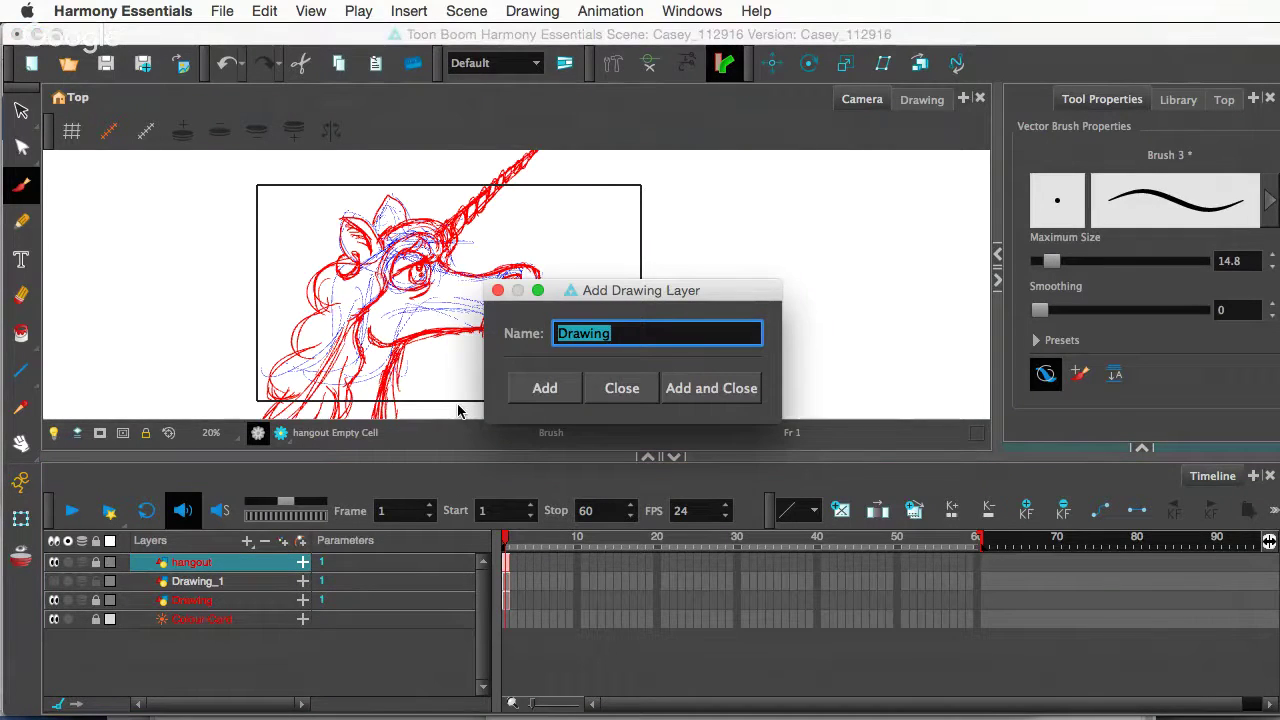
pyautogui.write('in')
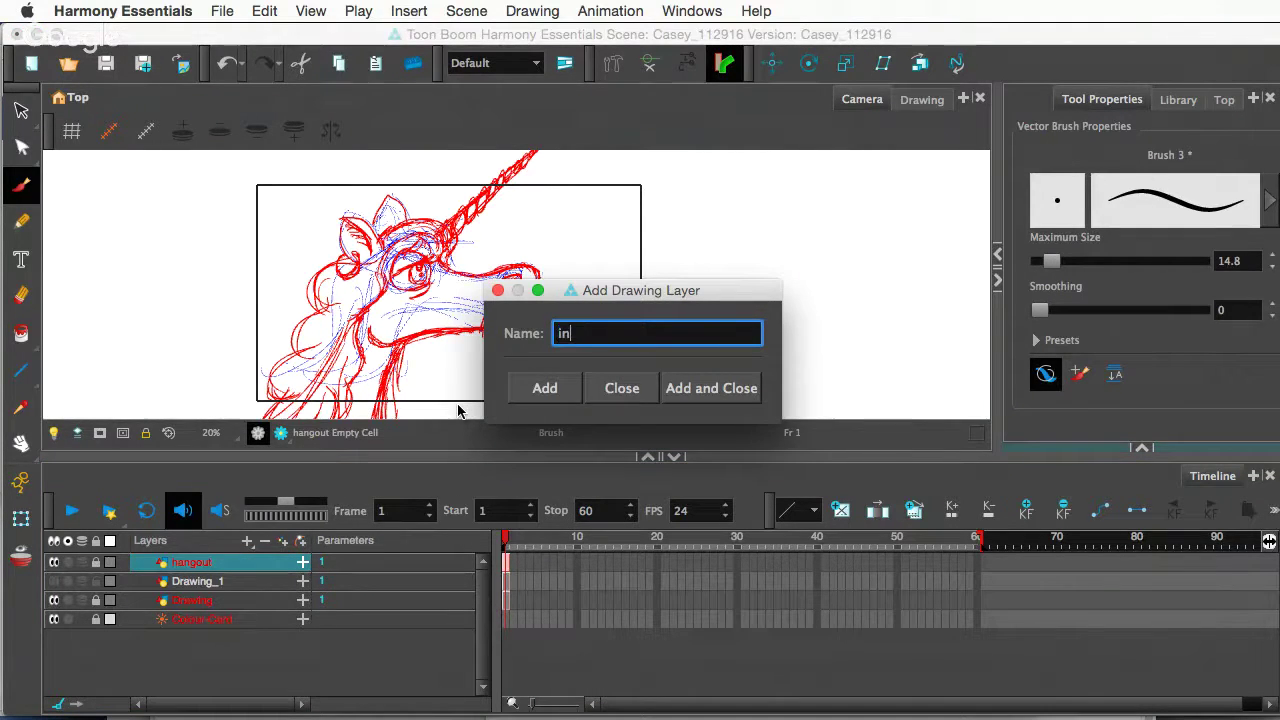
pyautogui.write('k_')
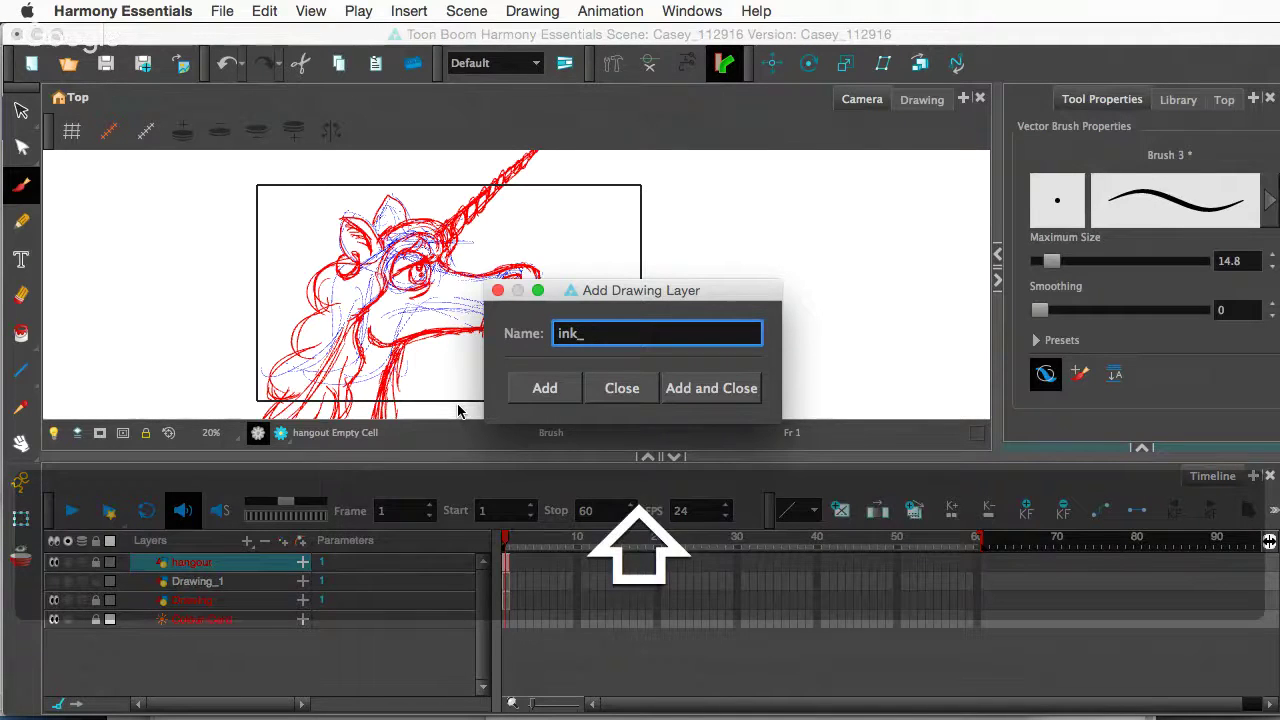
pyautogui.write('hango')
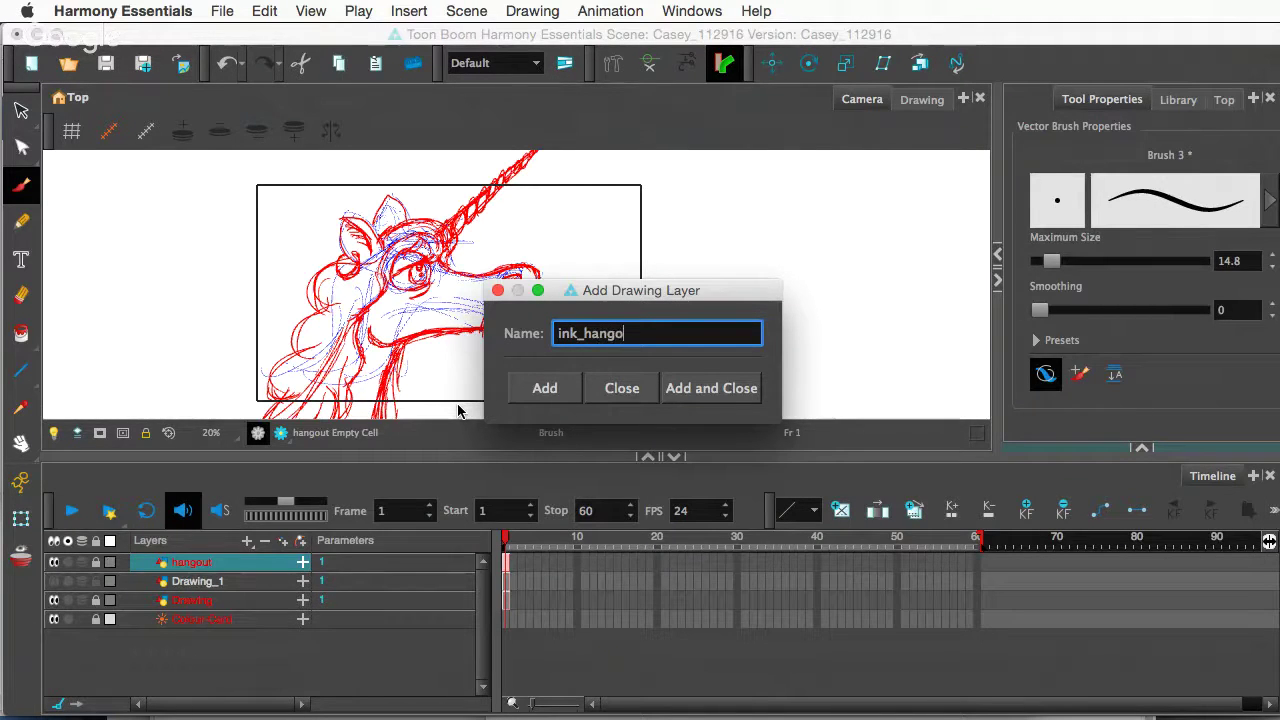
pyautogui.write('ut')
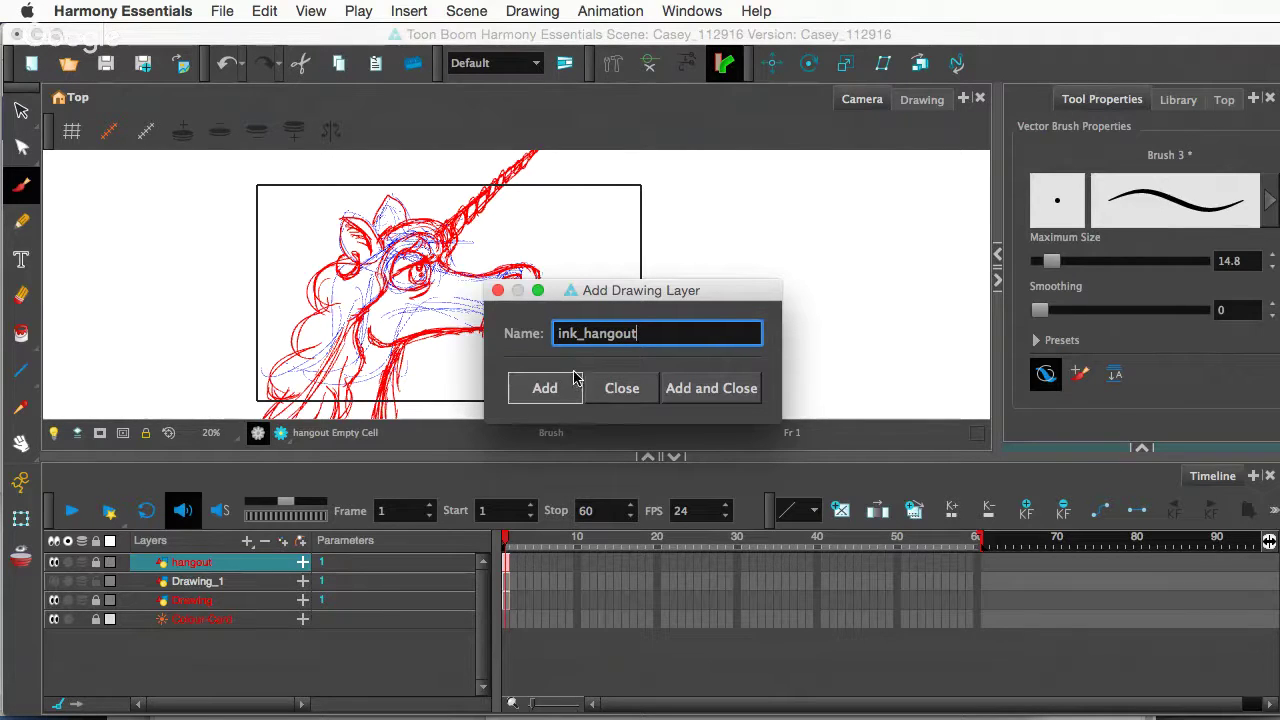
pyautogui.click(708, 389)
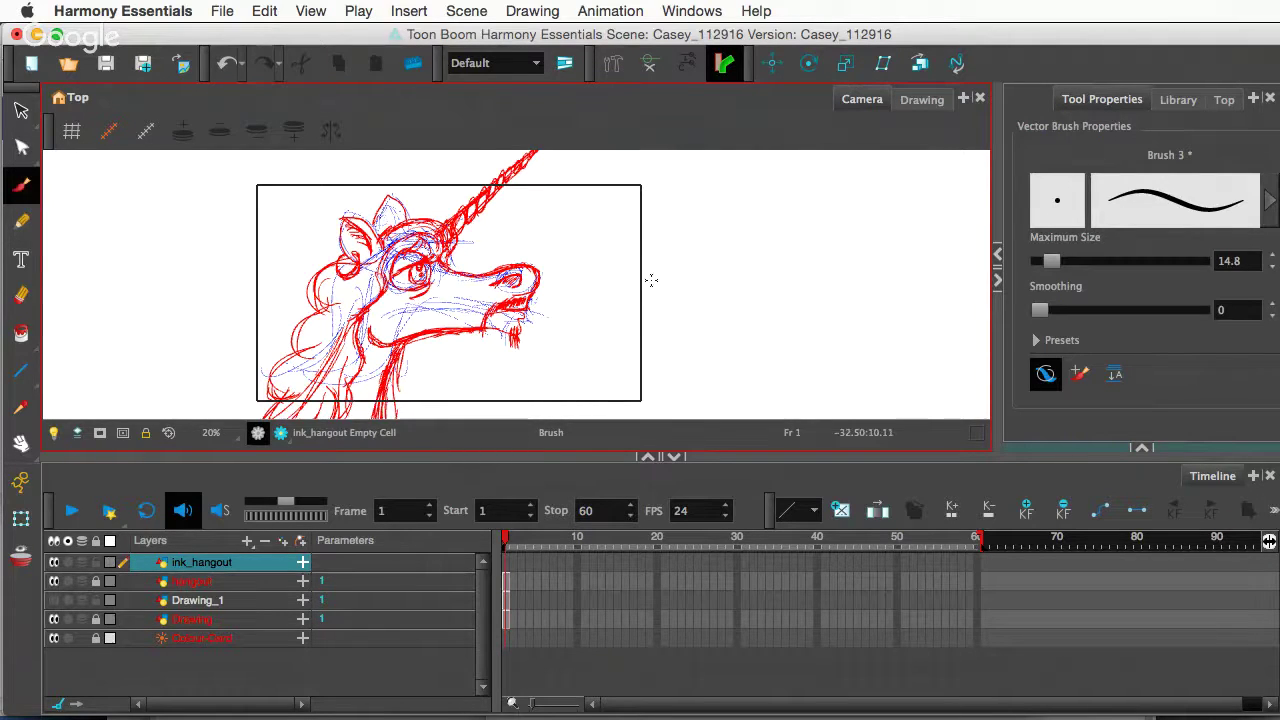
# - Reveal the colour palette and choose Black as the drawing colour
pyautogui.click(1142, 450)
pyautogui.click(1077, 407)
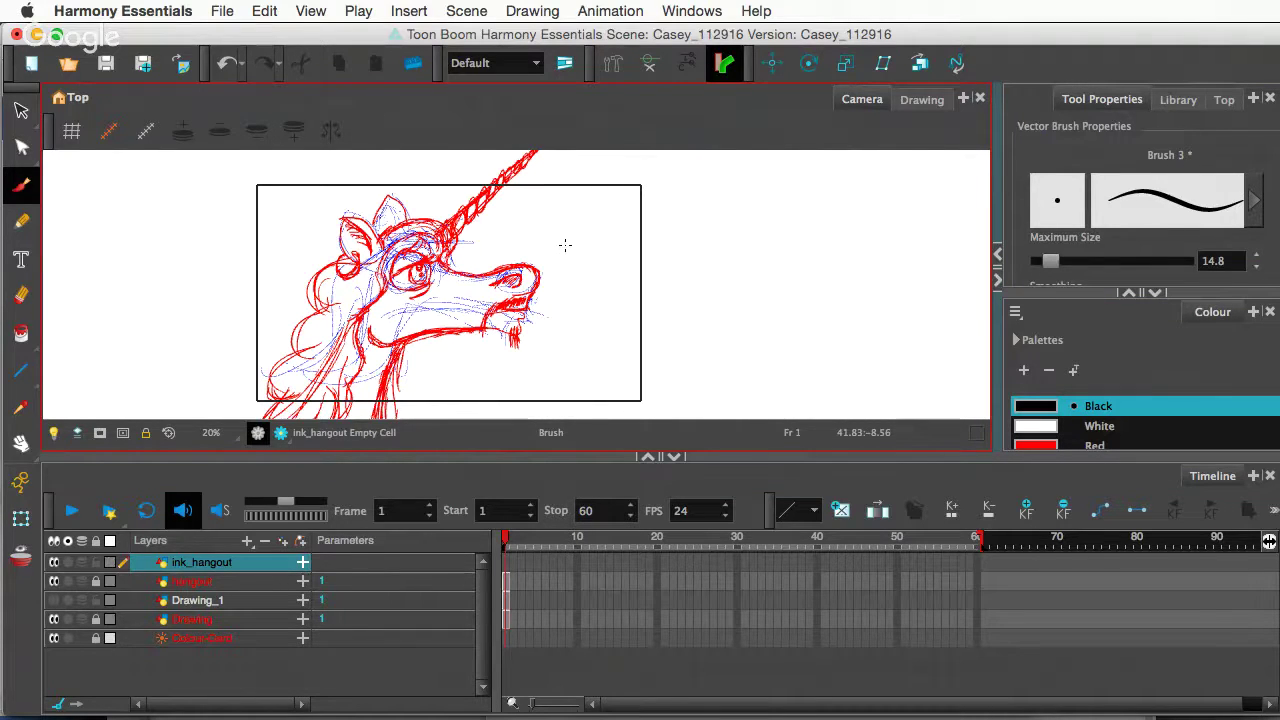
# - Try the brush at a maximum size of 84.2 with black test strokes beside the head, and undo them
pyautogui.press('o')
pyautogui.moveTo(577, 245)
pyautogui.mouseDown()
pyautogui.moveTo(537, 241)
pyautogui.moveTo(605, 230)
pyautogui.mouseUp()
pyautogui.press('super+z')
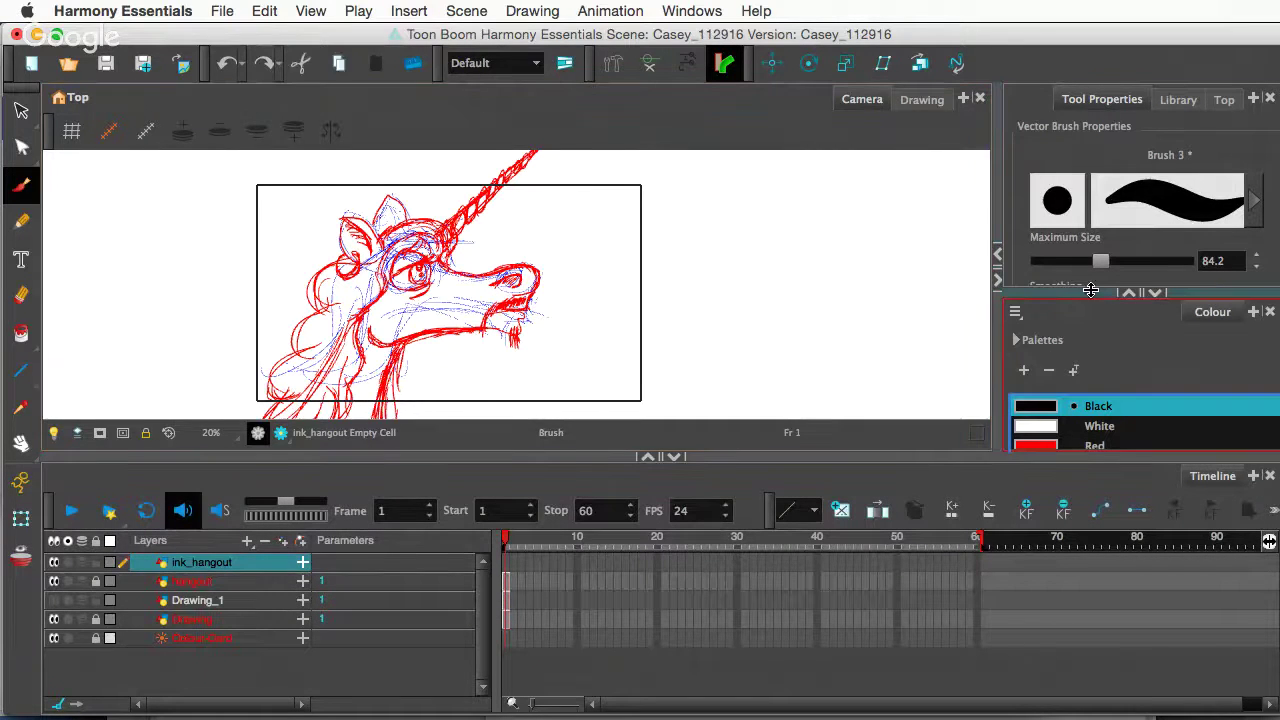
pyautogui.moveTo(1074, 293); pyautogui.dragTo(1072, 378)
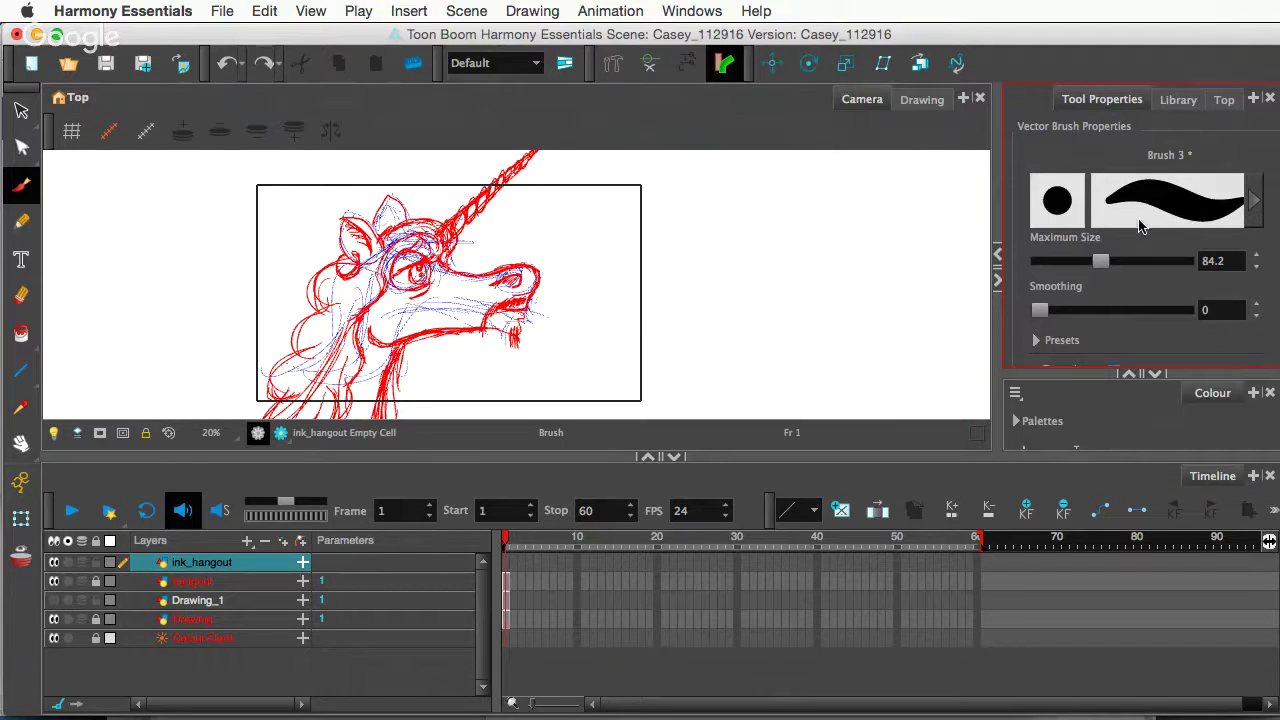
pyautogui.moveTo(583, 272)
pyautogui.mouseDown()
pyautogui.moveTo(619, 259)
pyautogui.moveTo(743, 314)
pyautogui.moveTo(720, 201)
pyautogui.mouseUp()
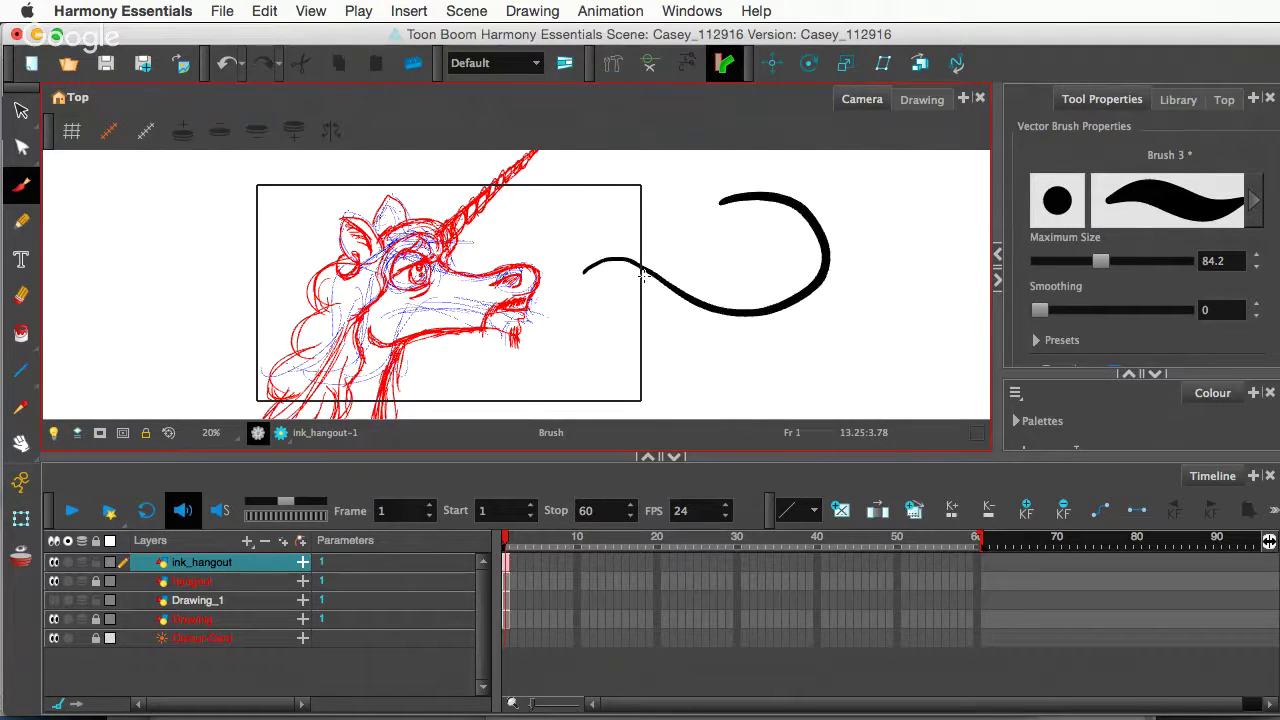
pyautogui.press('super+z')
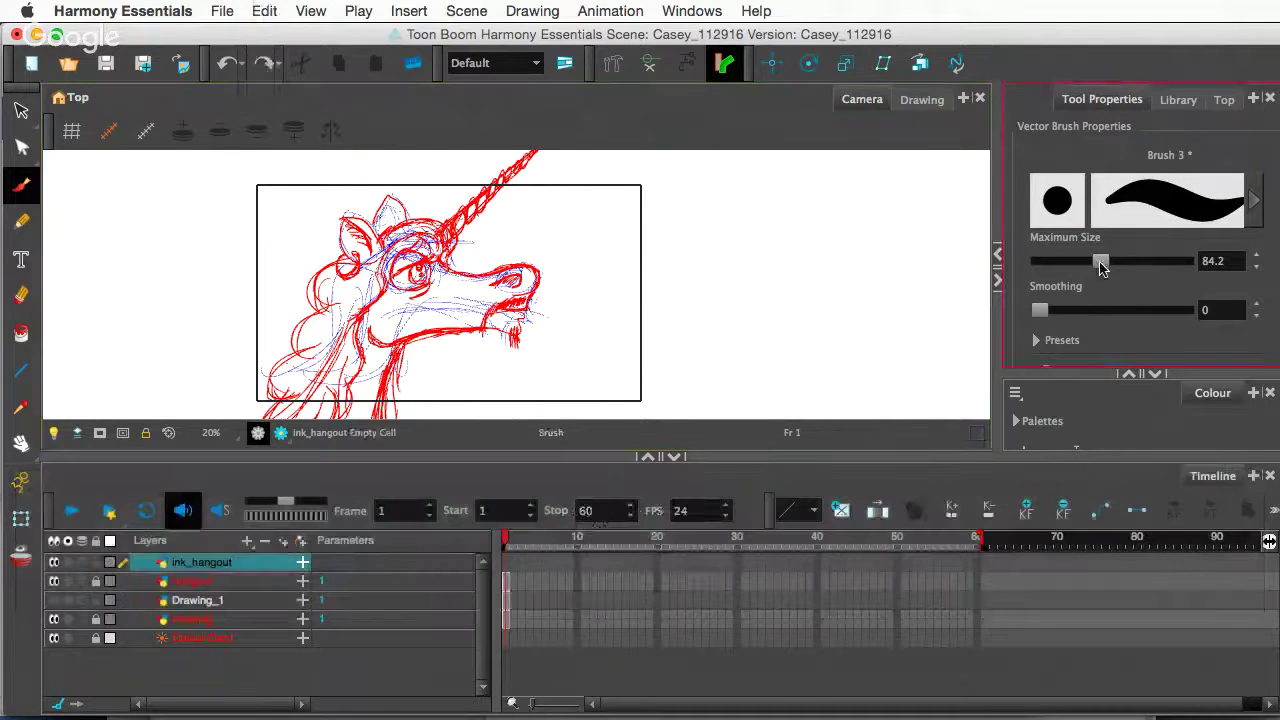
# - Set the brush's maximum size to 61.2 and draw a curved black test stroke outside the camera frame
pyautogui.moveTo(1097, 263); pyautogui.dragTo(1083, 262)
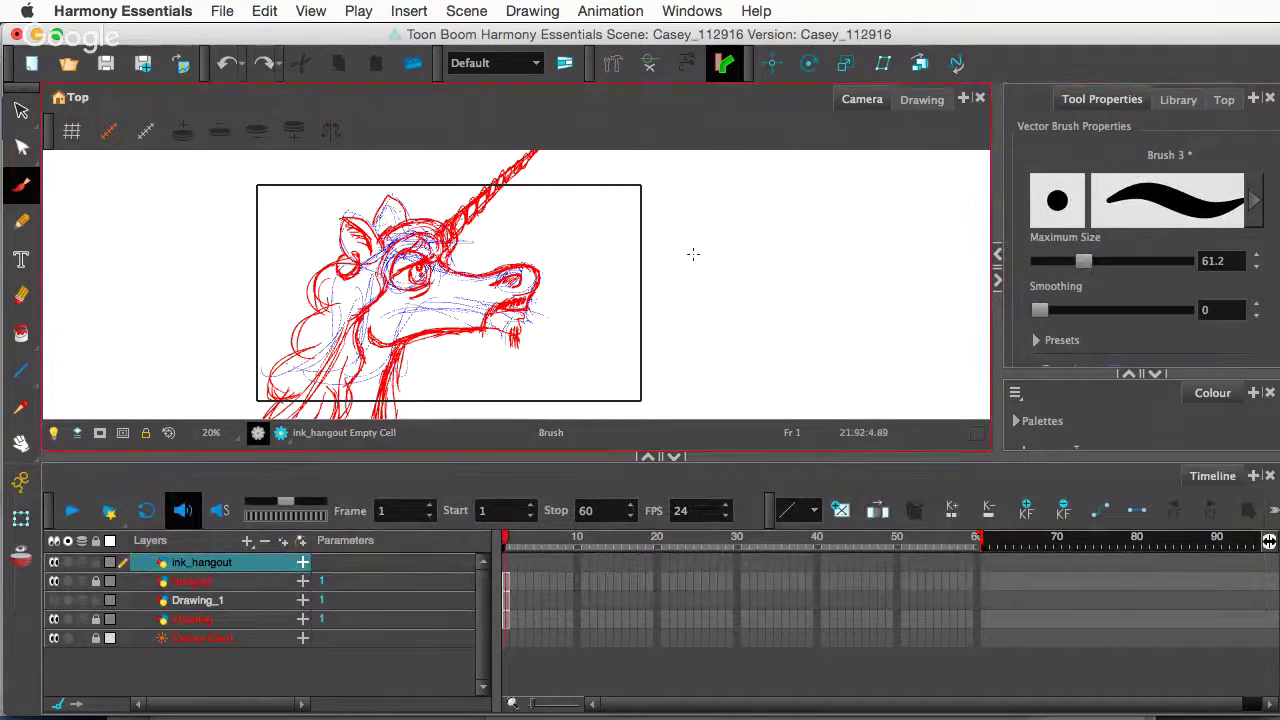
pyautogui.moveTo(655, 279)
pyautogui.mouseDown()
pyautogui.moveTo(794, 222)
pyautogui.moveTo(763, 202)
pyautogui.mouseUp()
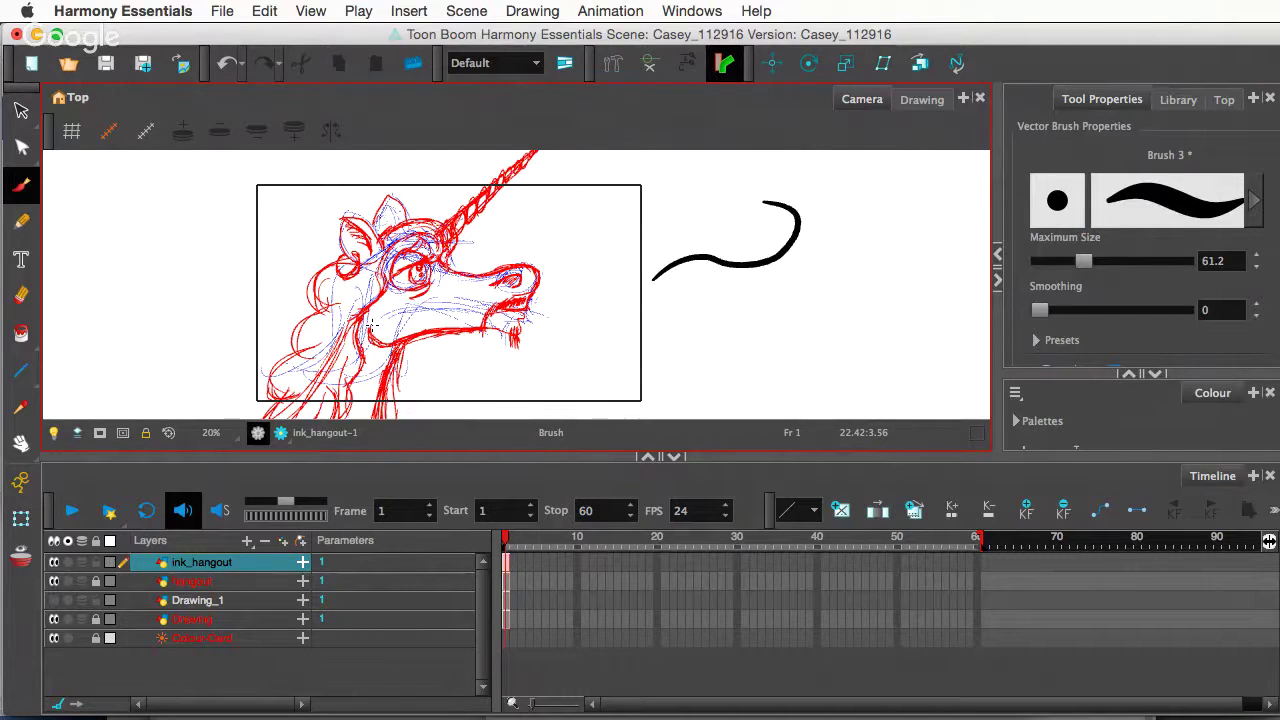
# - Try inking the jaw line in black with the 61.2 brush, undoing each stroke
pyautogui.moveTo(371, 325)
pyautogui.mouseDown()
pyautogui.moveTo(405, 345)
pyautogui.moveTo(480, 328)
pyautogui.mouseUp()
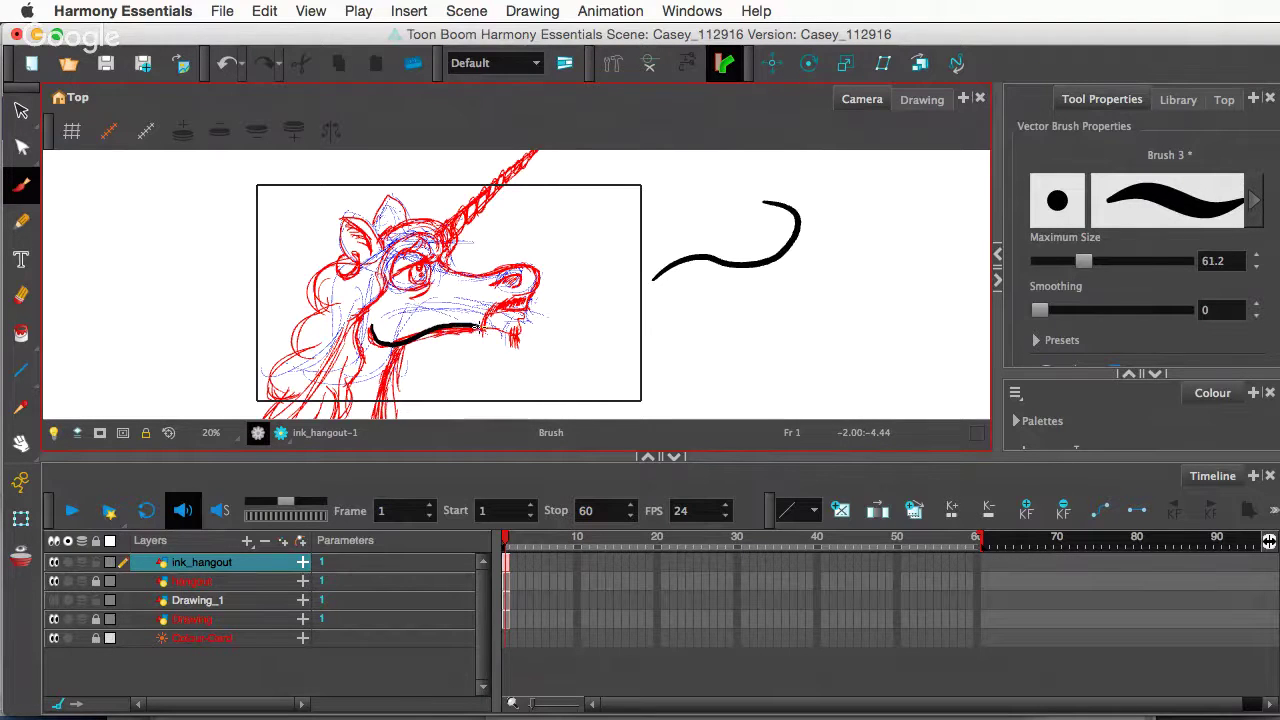
pyautogui.press('super+z')
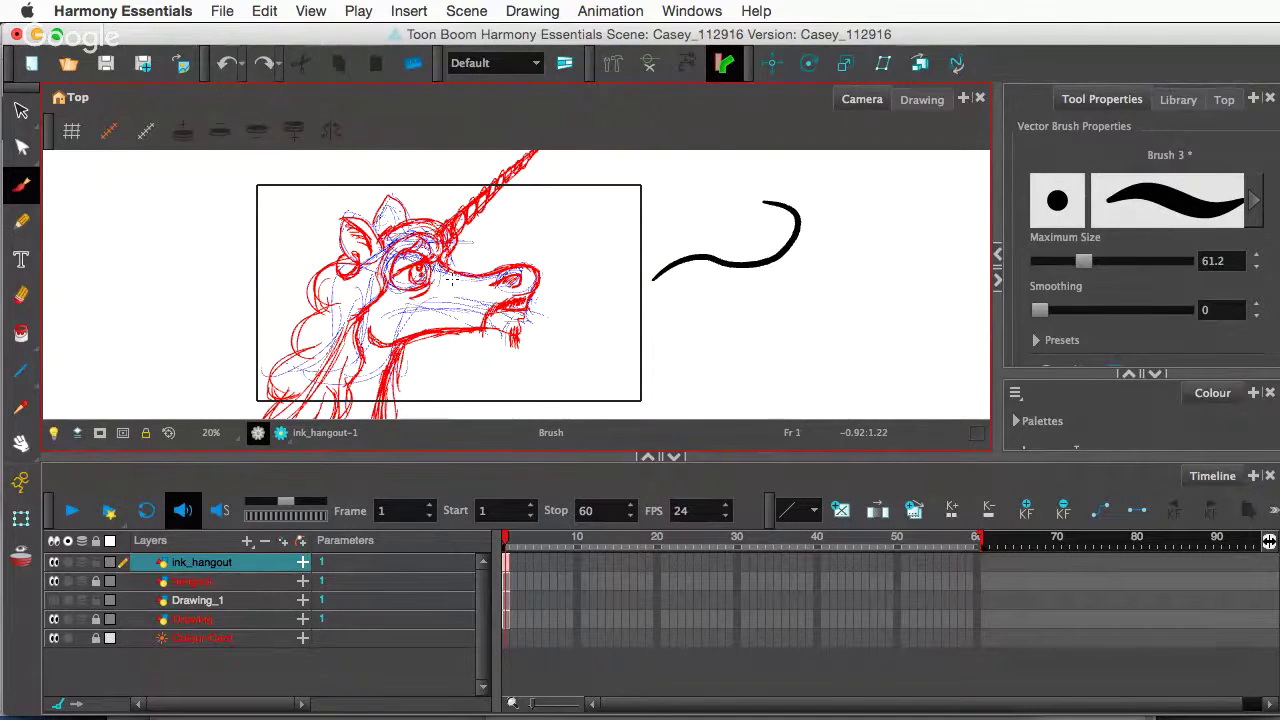
pyautogui.scroll(3, 452, 281)
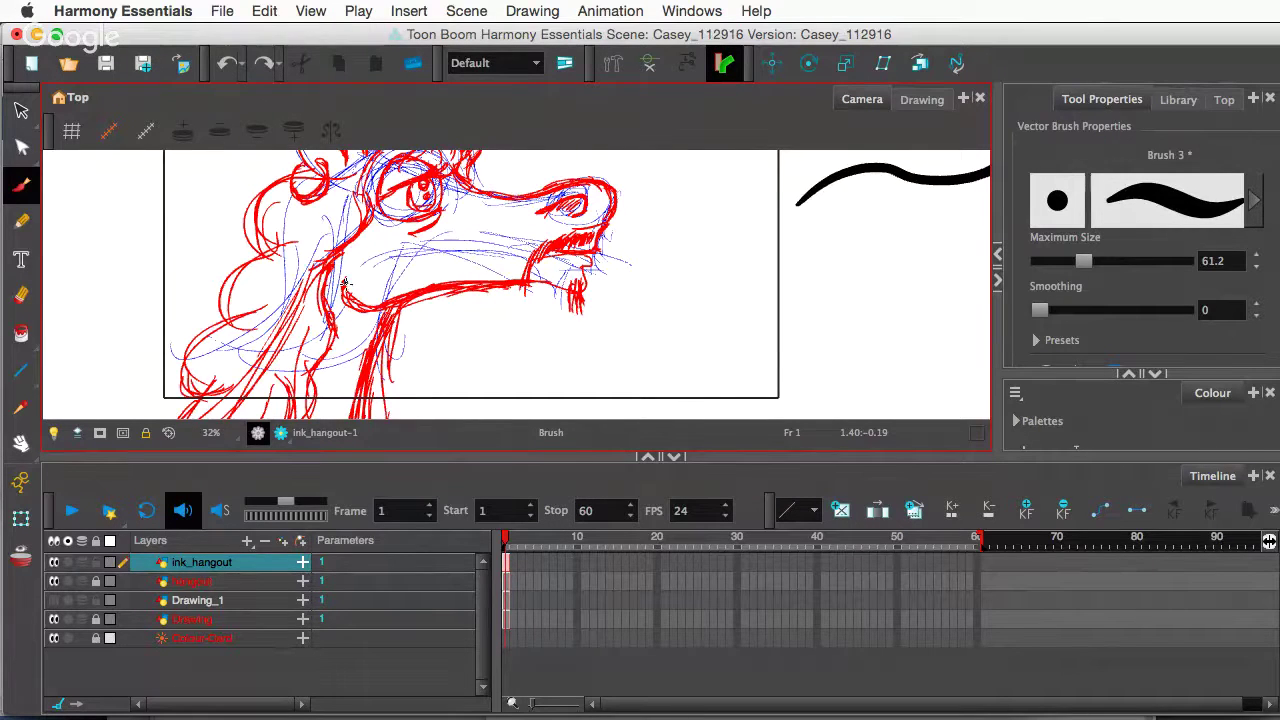
pyautogui.moveTo(344, 283)
pyautogui.mouseDown()
pyautogui.moveTo(360, 310)
pyautogui.moveTo(462, 290)
pyautogui.moveTo(583, 292)
pyautogui.moveTo(580, 272)
pyautogui.mouseUp()
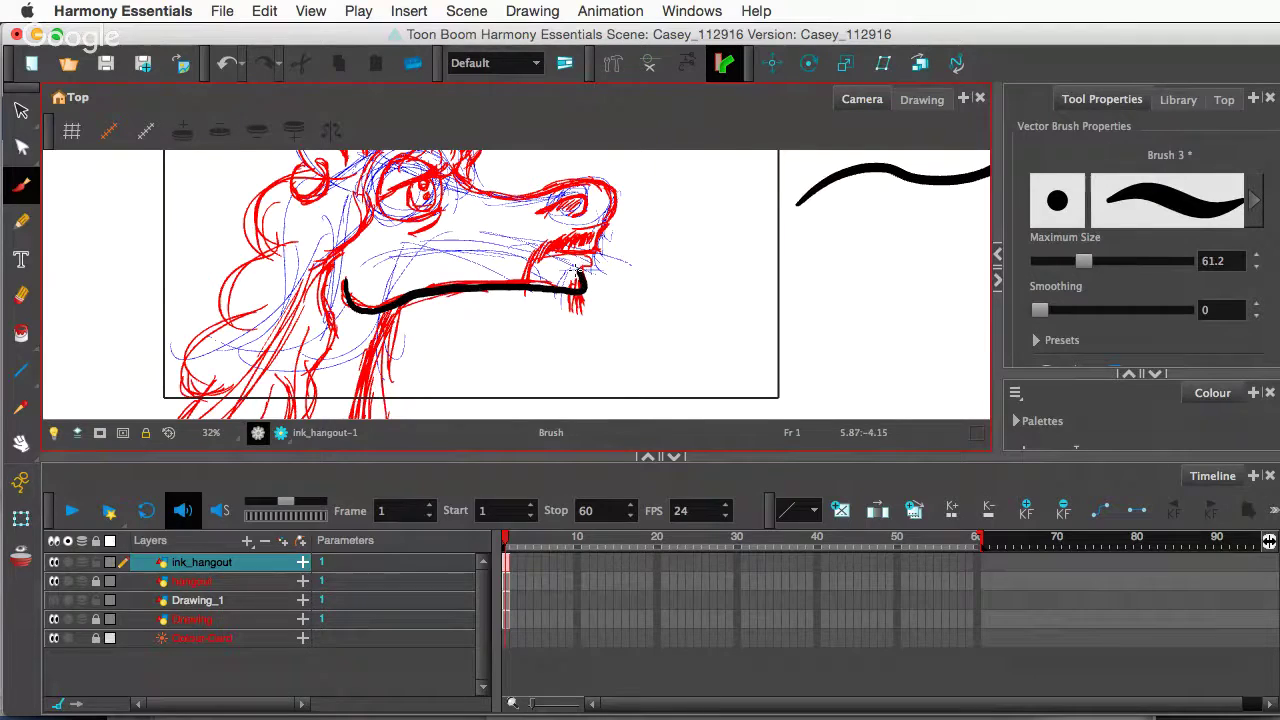
pyautogui.press('super+z')
# - Undo the test stroke outside the camera frame, and ink the lower lip and jaw line with a 28.6 maximum brush size
pyautogui.press('super+z')
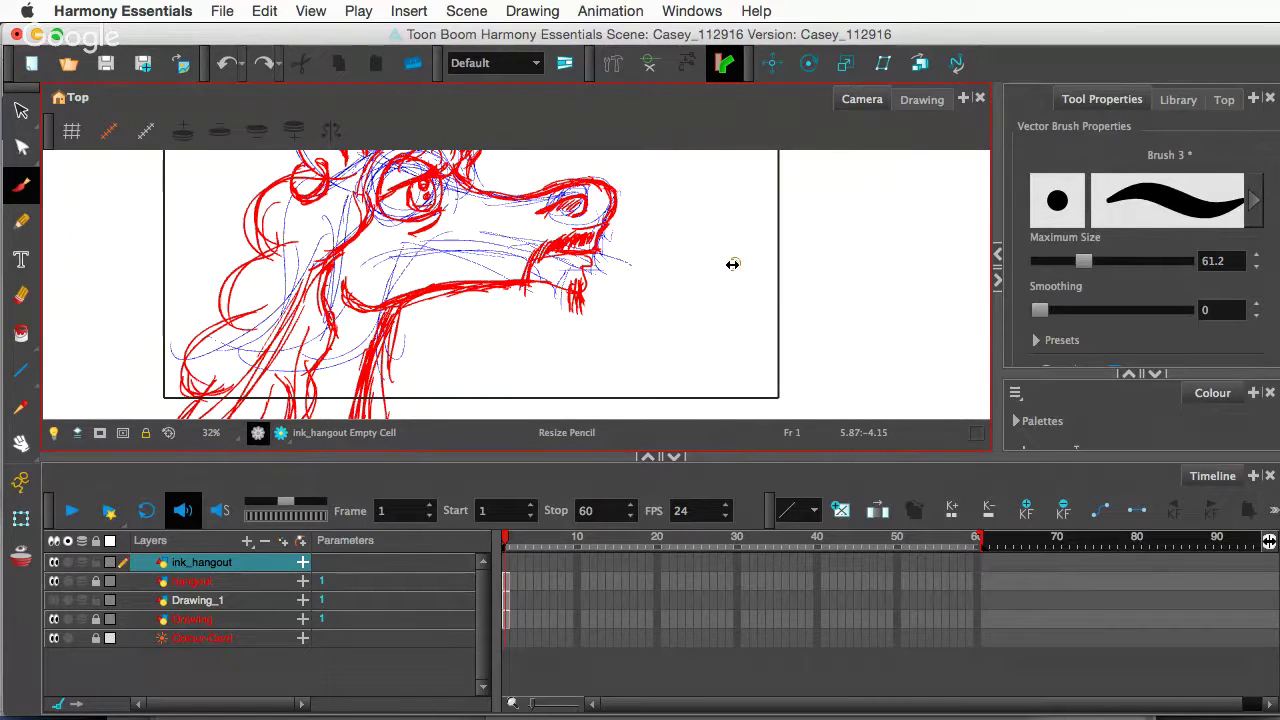
pyautogui.moveTo(731, 265); pyautogui.dragTo(698, 278)
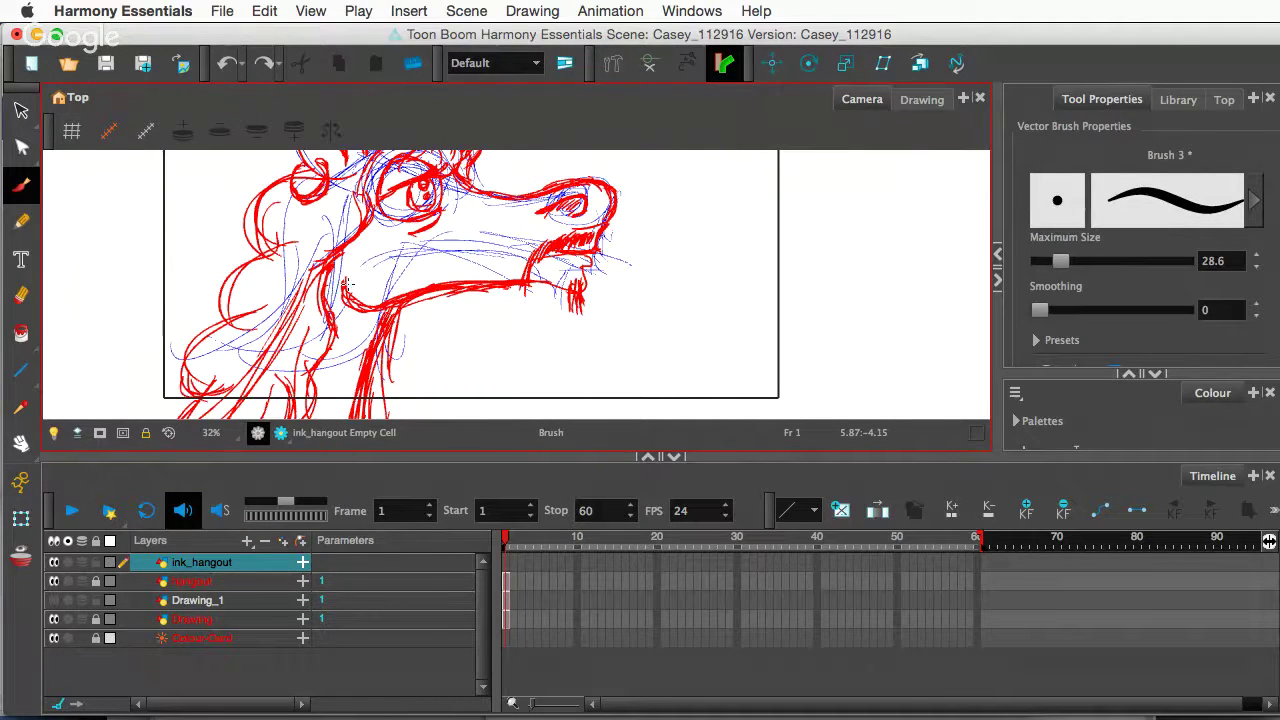
pyautogui.moveTo(341, 287)
pyautogui.mouseDown()
pyautogui.moveTo(362, 307)
pyautogui.moveTo(476, 290)
pyautogui.moveTo(552, 297)
pyautogui.moveTo(582, 290)
pyautogui.moveTo(592, 268)
pyautogui.mouseUp()
pyautogui.press('super+z')
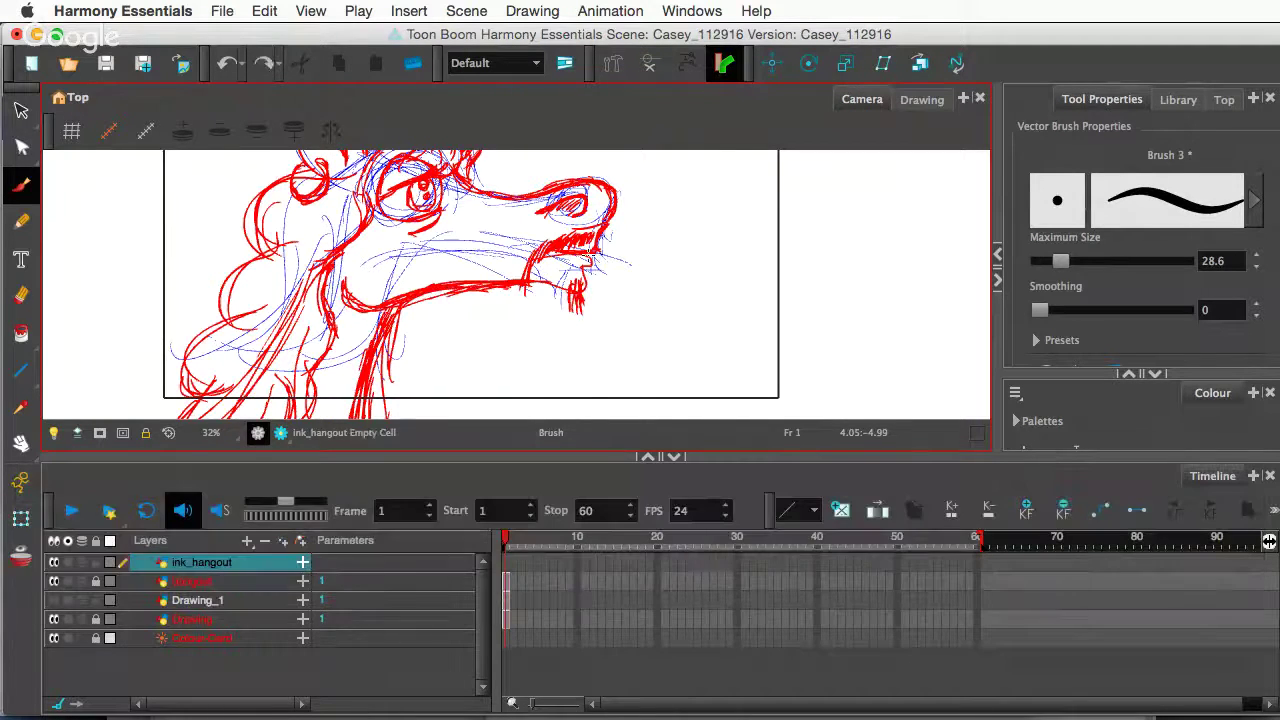
pyautogui.moveTo(587, 263)
pyautogui.mouseDown()
pyautogui.moveTo(581, 290)
pyautogui.moveTo(490, 283)
pyautogui.moveTo(362, 305)
pyautogui.moveTo(340, 282)
pyautogui.mouseUp()
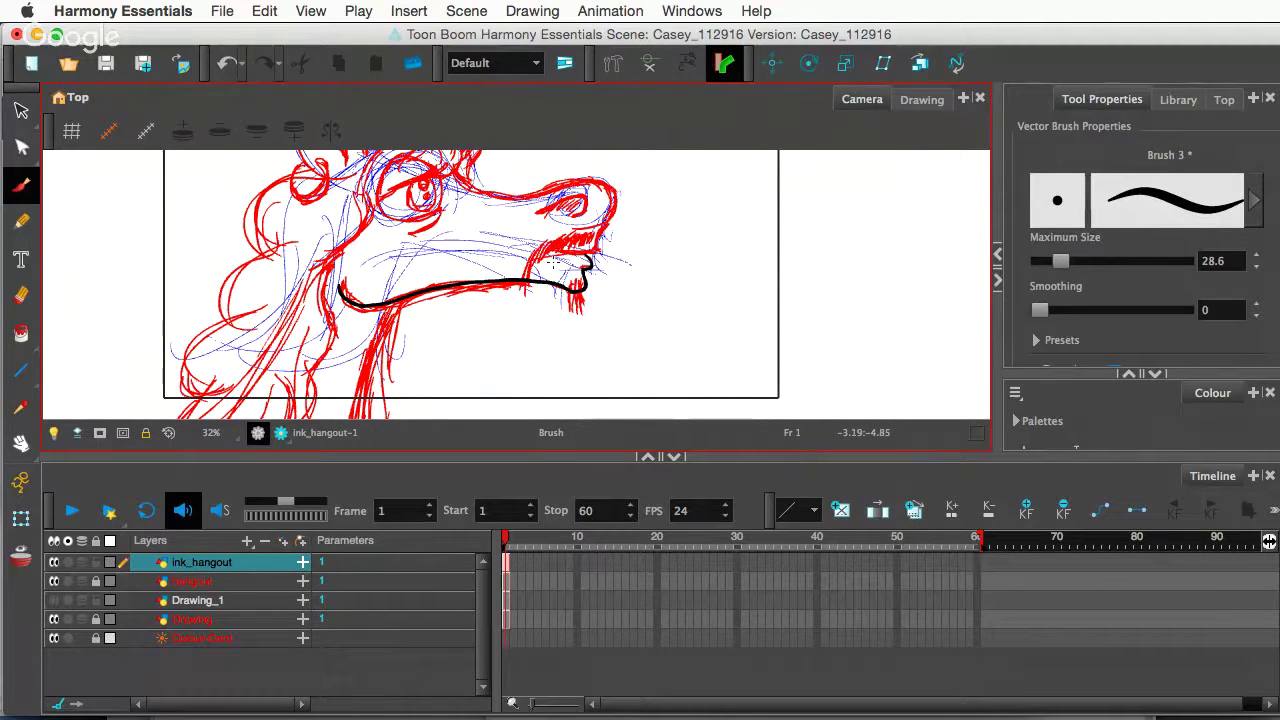
# - Ink the upper lip, the front and bridge of the nose, and the nostril curve over the red sketch, undoing unwanted strokes
pyautogui.moveTo(585, 255)
pyautogui.mouseDown()
pyautogui.moveTo(601, 244)
pyautogui.moveTo(613, 184)
pyautogui.moveTo(543, 188)
pyautogui.mouseUp()
pyautogui.press('super+z')
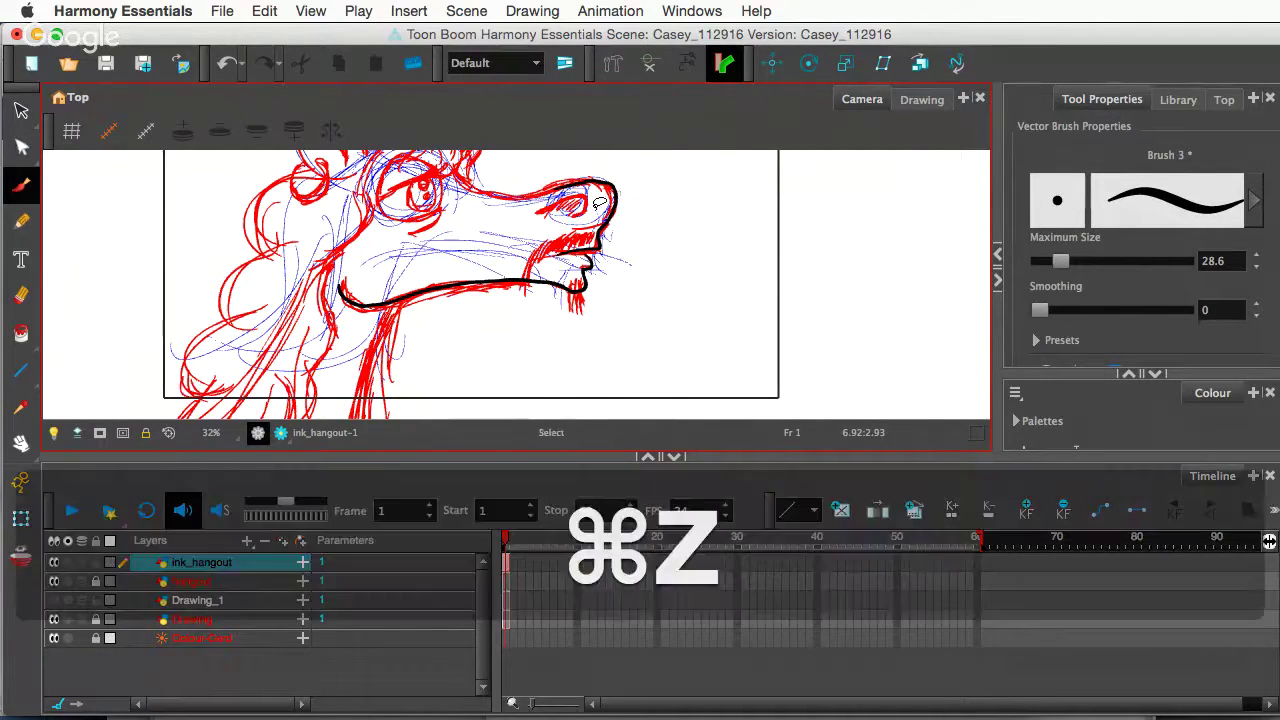
pyautogui.moveTo(548, 190)
pyautogui.mouseDown()
pyautogui.moveTo(613, 190)
pyautogui.moveTo(578, 253)
pyautogui.moveTo(601, 247)
pyautogui.moveTo(612, 193)
pyautogui.moveTo(599, 183)
pyautogui.moveTo(546, 188)
pyautogui.mouseUp()
pyautogui.press('super+z')
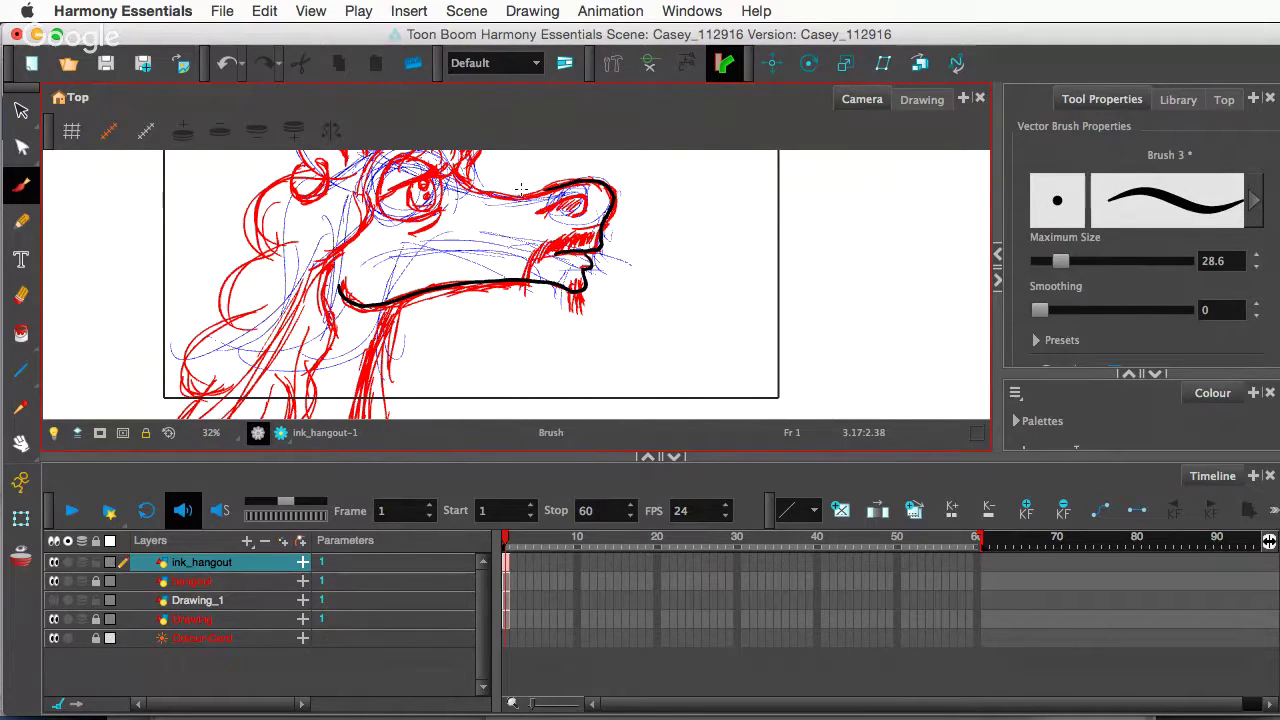
pyautogui.moveTo(460, 180)
pyautogui.mouseDown()
pyautogui.moveTo(504, 200)
pyautogui.moveTo(595, 184)
pyautogui.mouseUp()
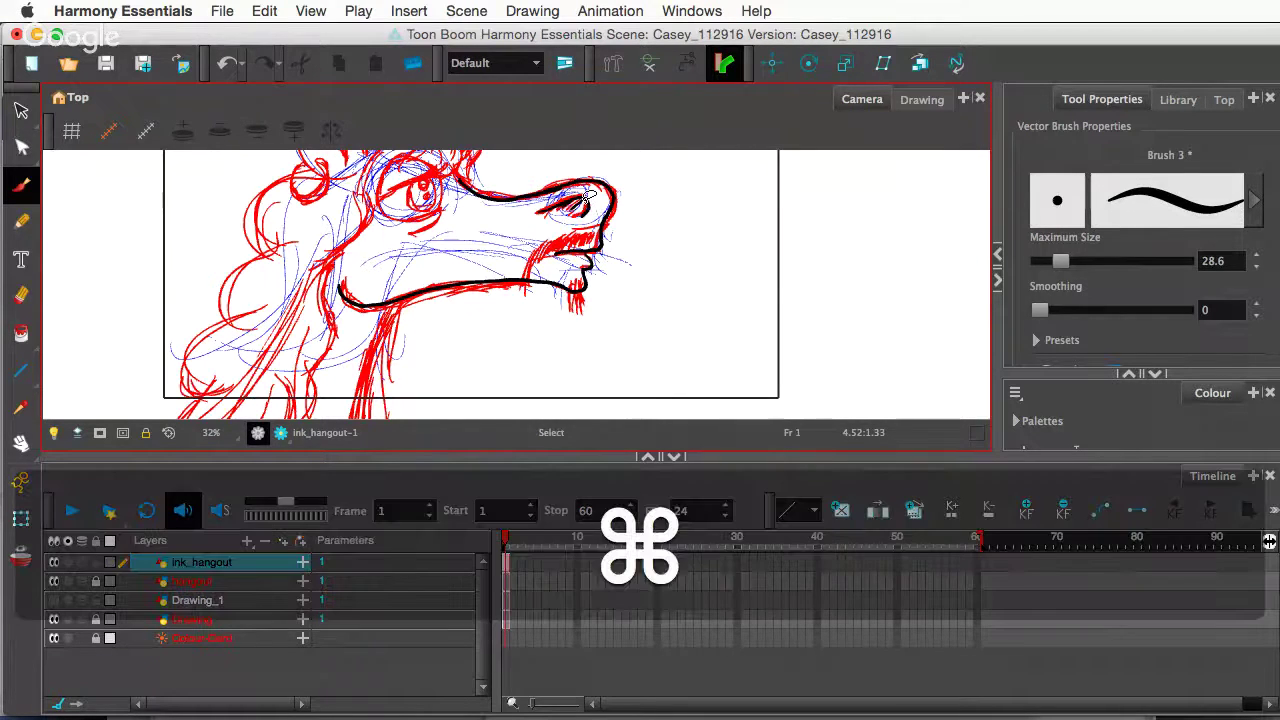
pyautogui.press('super+z')
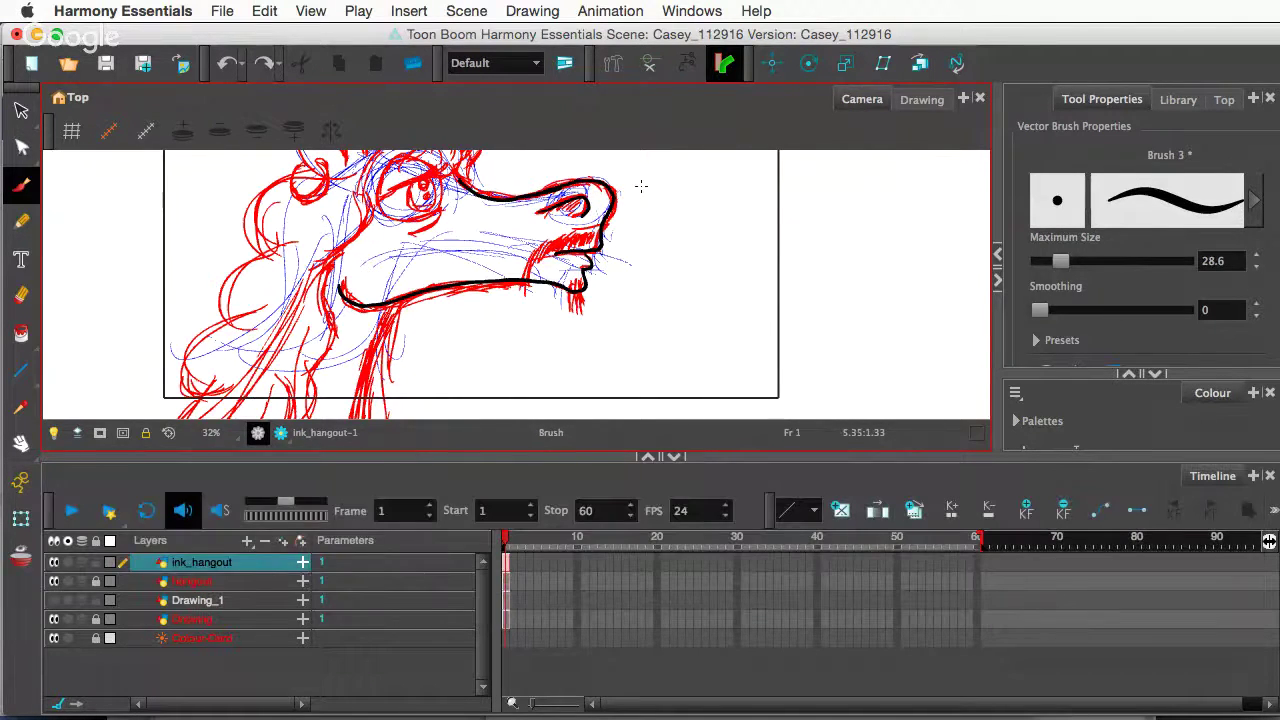
# - Try smoothing the inked nostril stroke and undo the smoothing
pyautogui.scroll(2, 641, 186)
pyautogui.scroll(4, 622, 190)
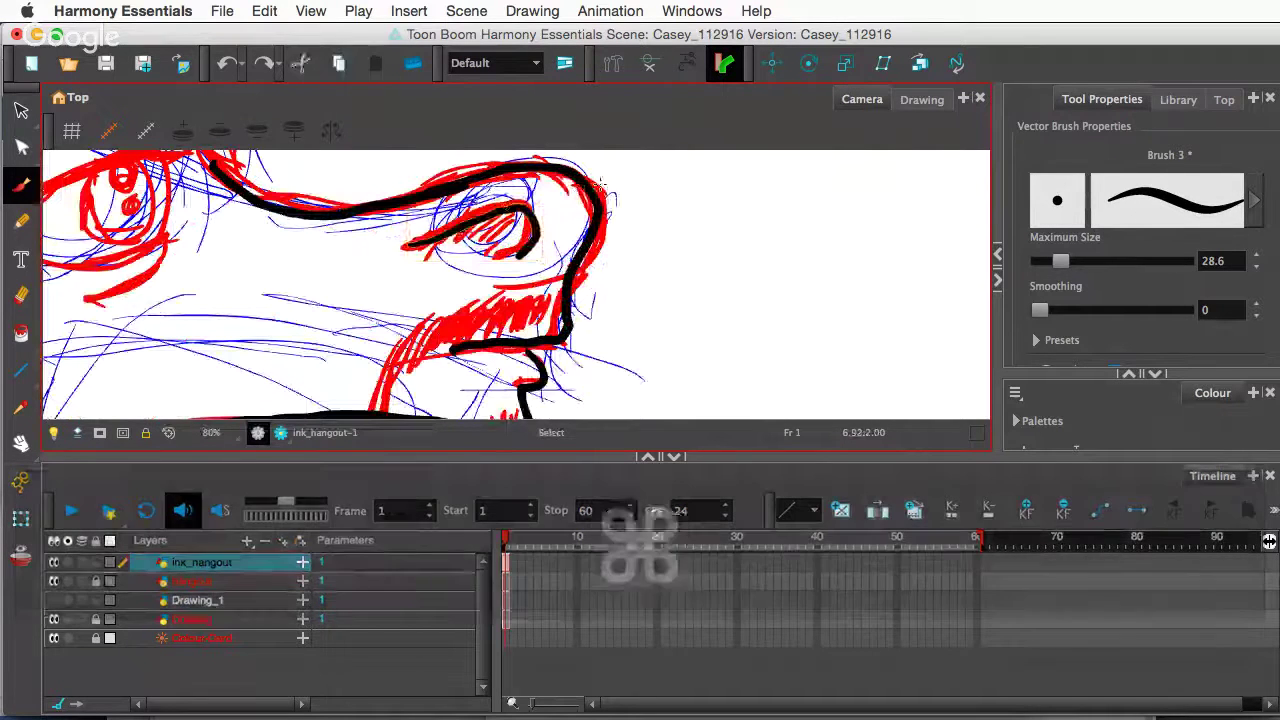
pyautogui.press('alt')
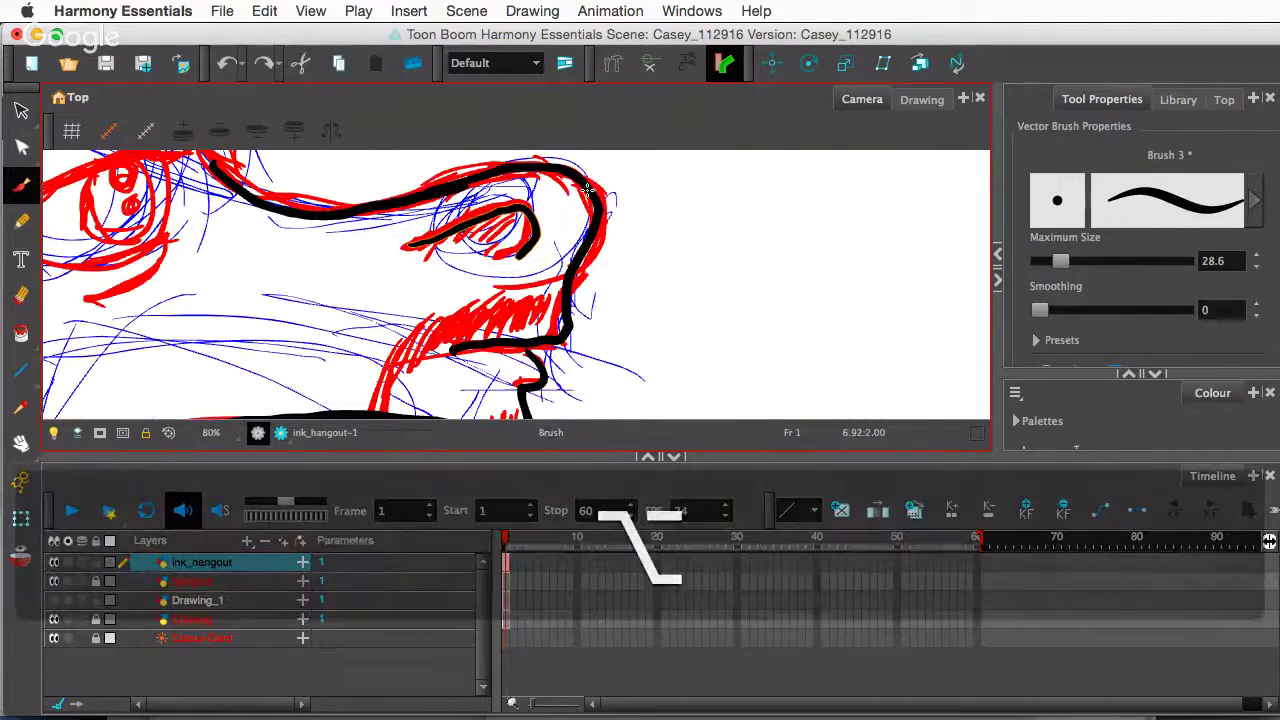
pyautogui.press('shift')
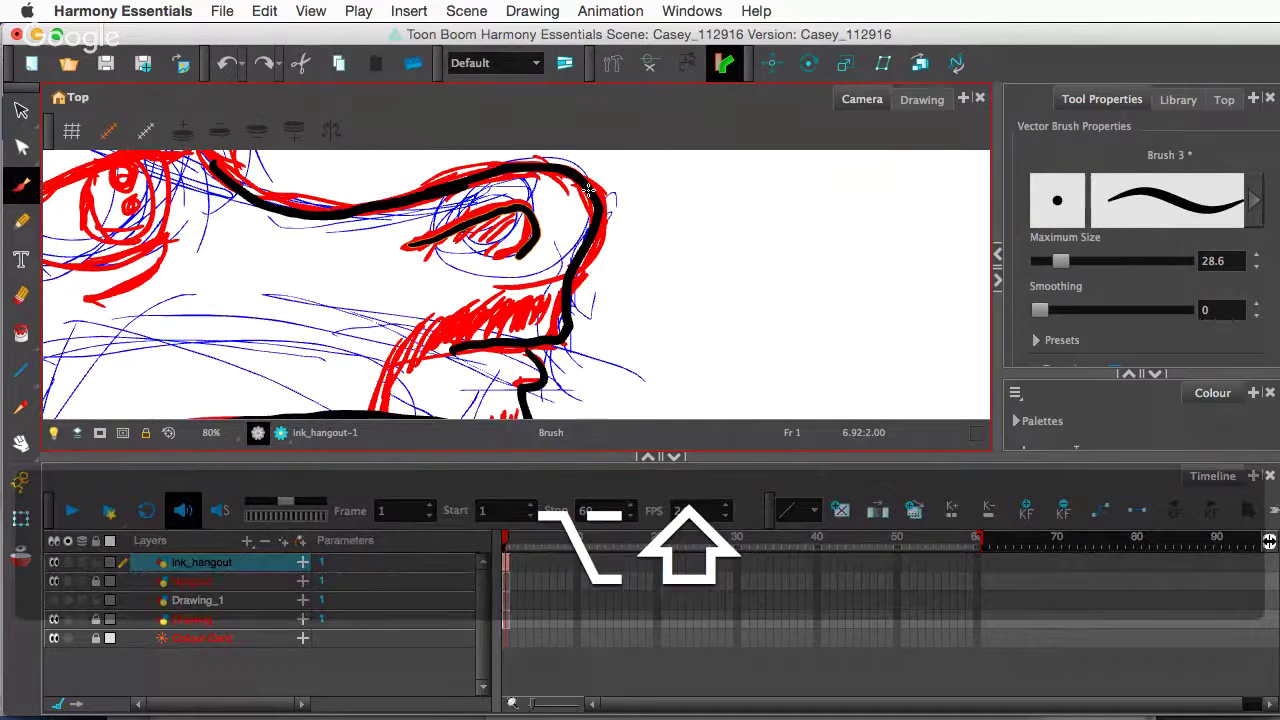
pyautogui.hotkey('alt', 'shift', 's')
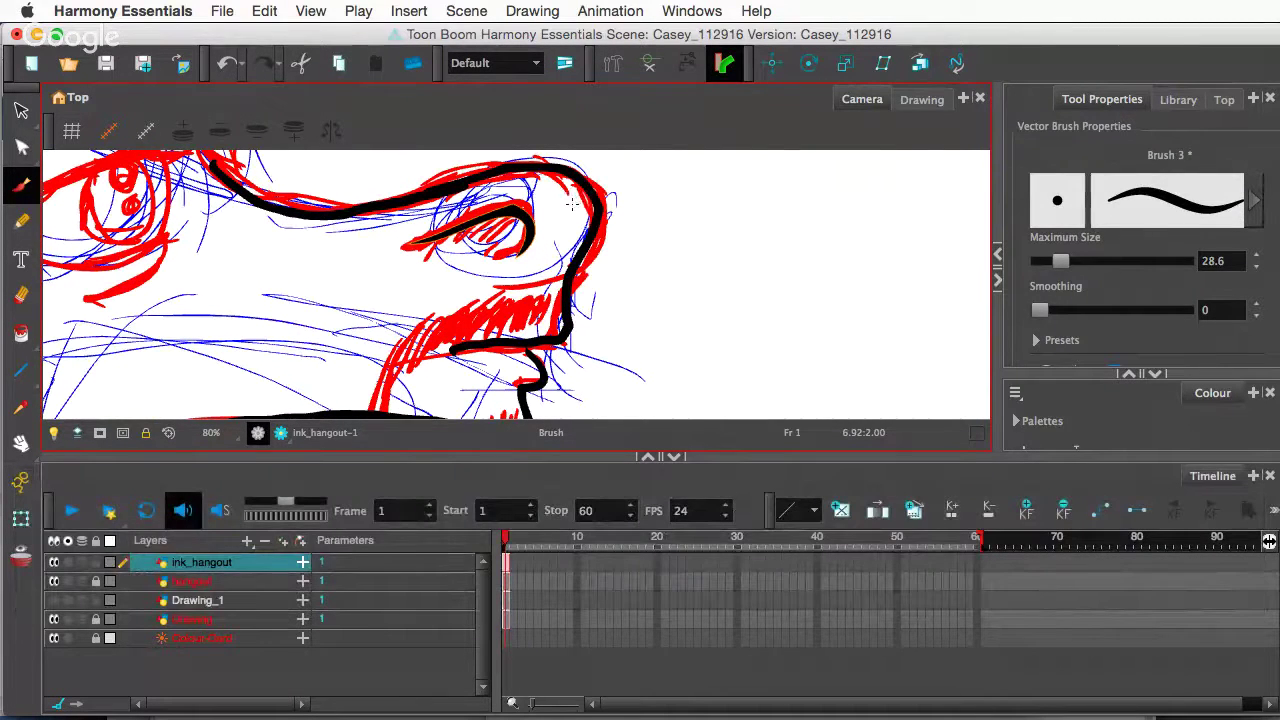
pyautogui.press('alt')
pyautogui.press('shift')
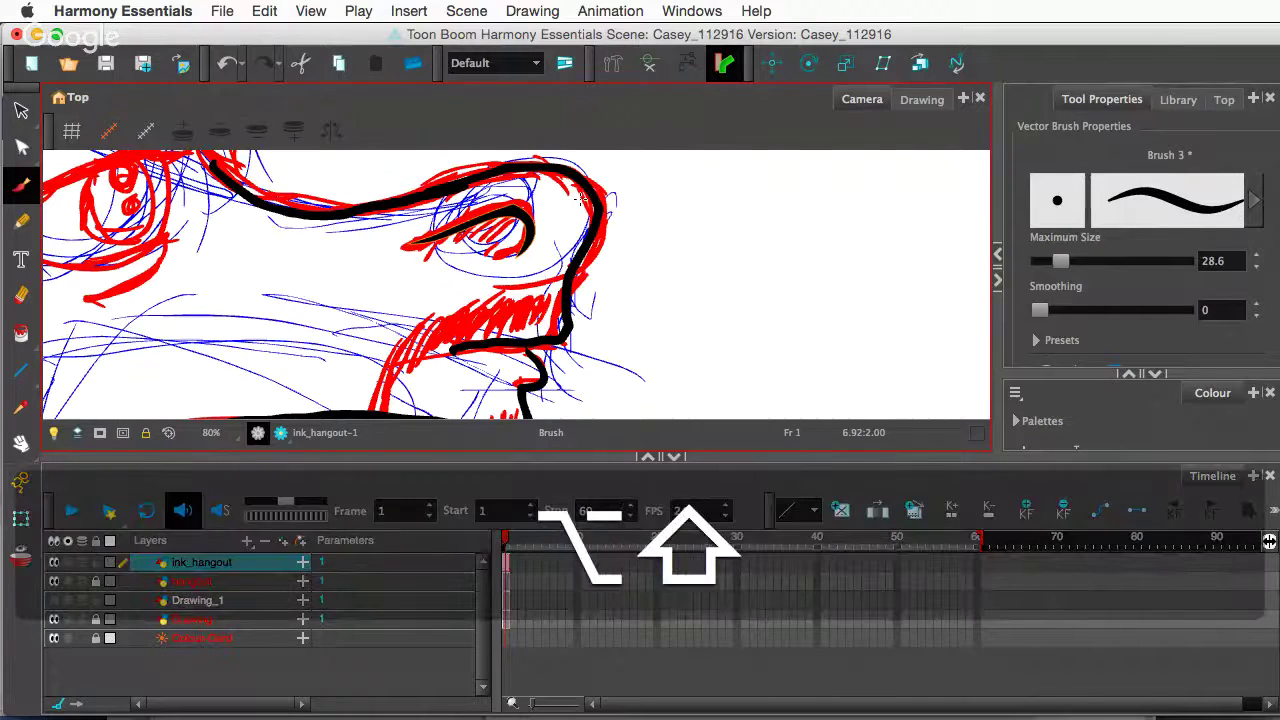
pyautogui.press('super')
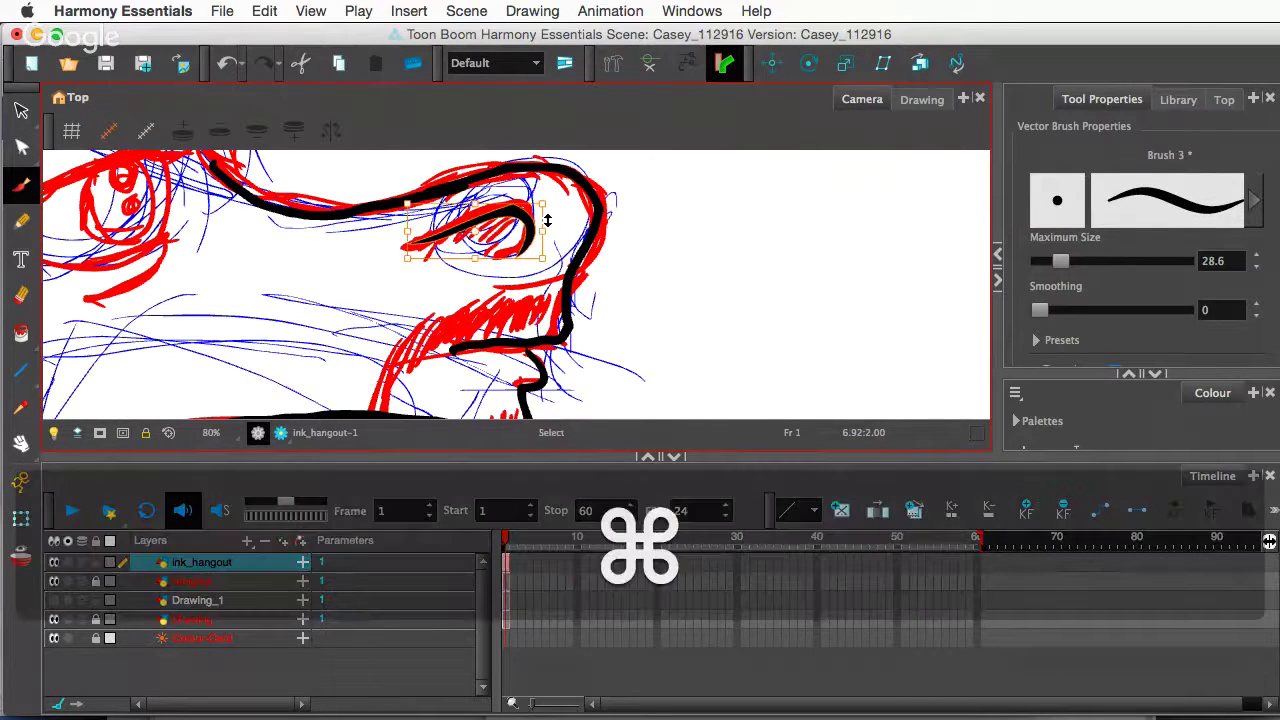
pyautogui.press('super+z')
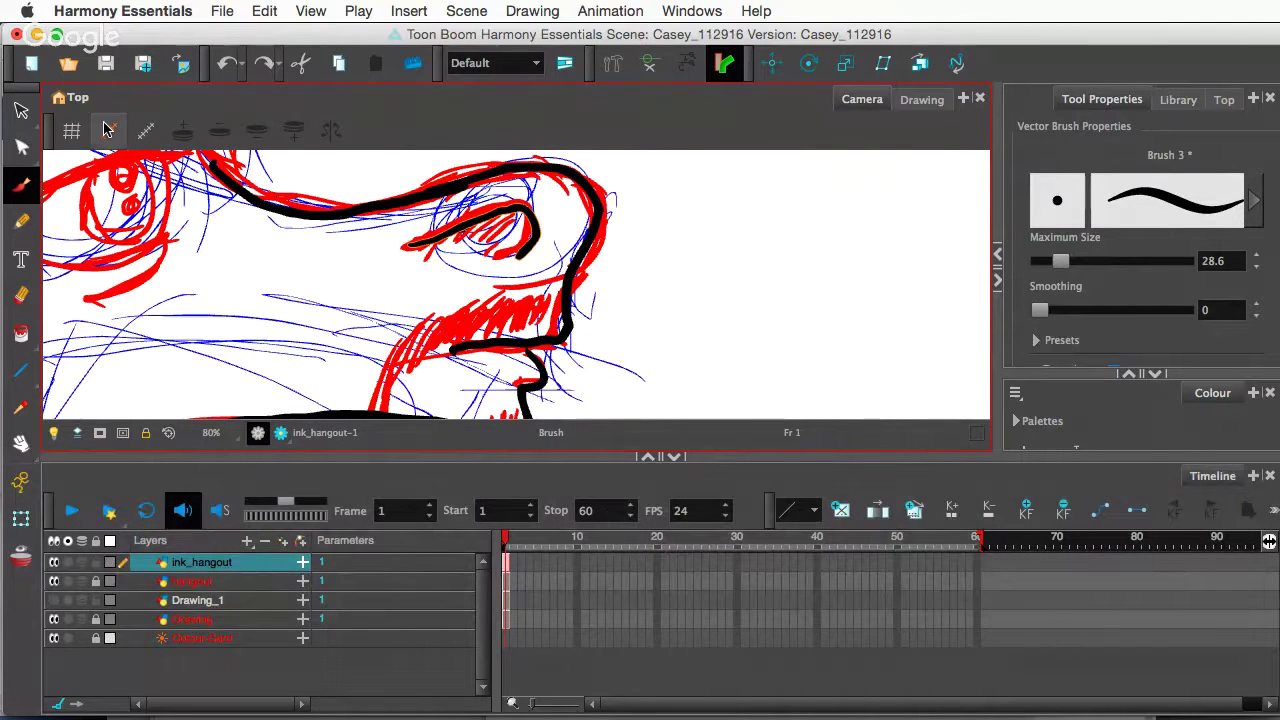
# - Select and delete the nostril's black ink strokes on the ink_hangout layer
pyautogui.hotkey('alt', 's')
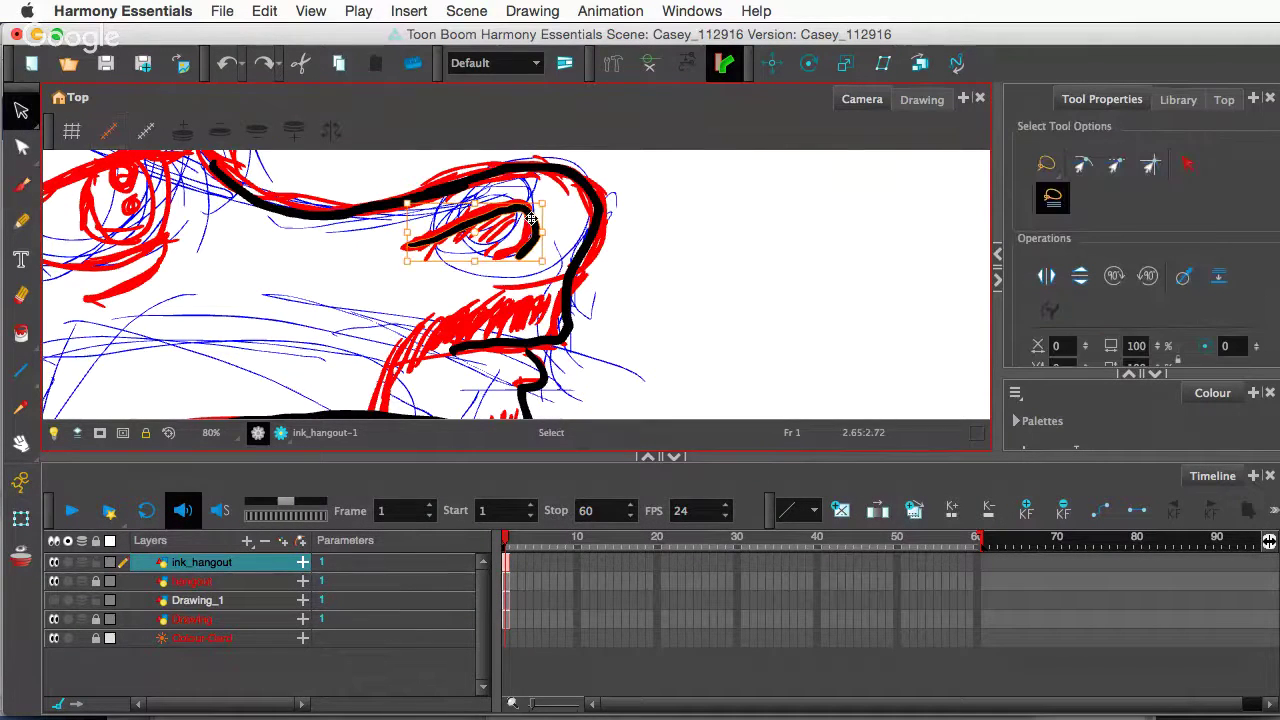
pyautogui.click(533, 221)
pyautogui.press('Delete')
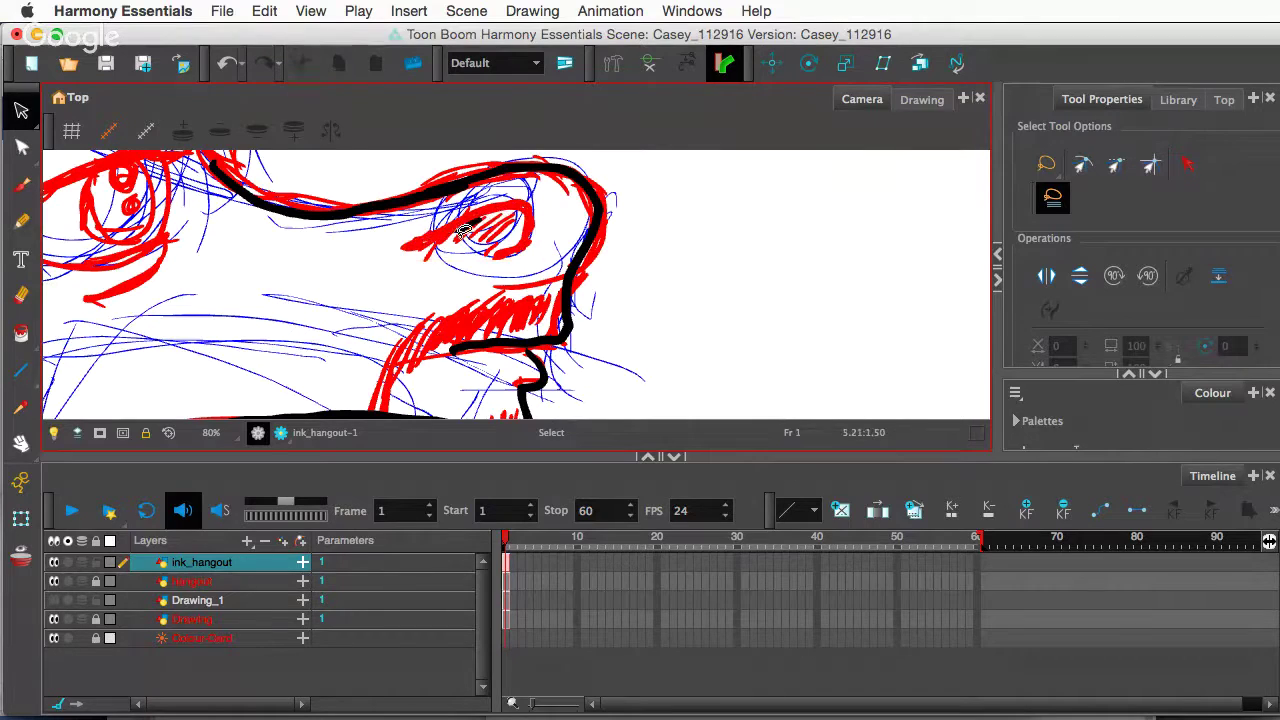
pyautogui.click(474, 225)
pyautogui.press('Delete')
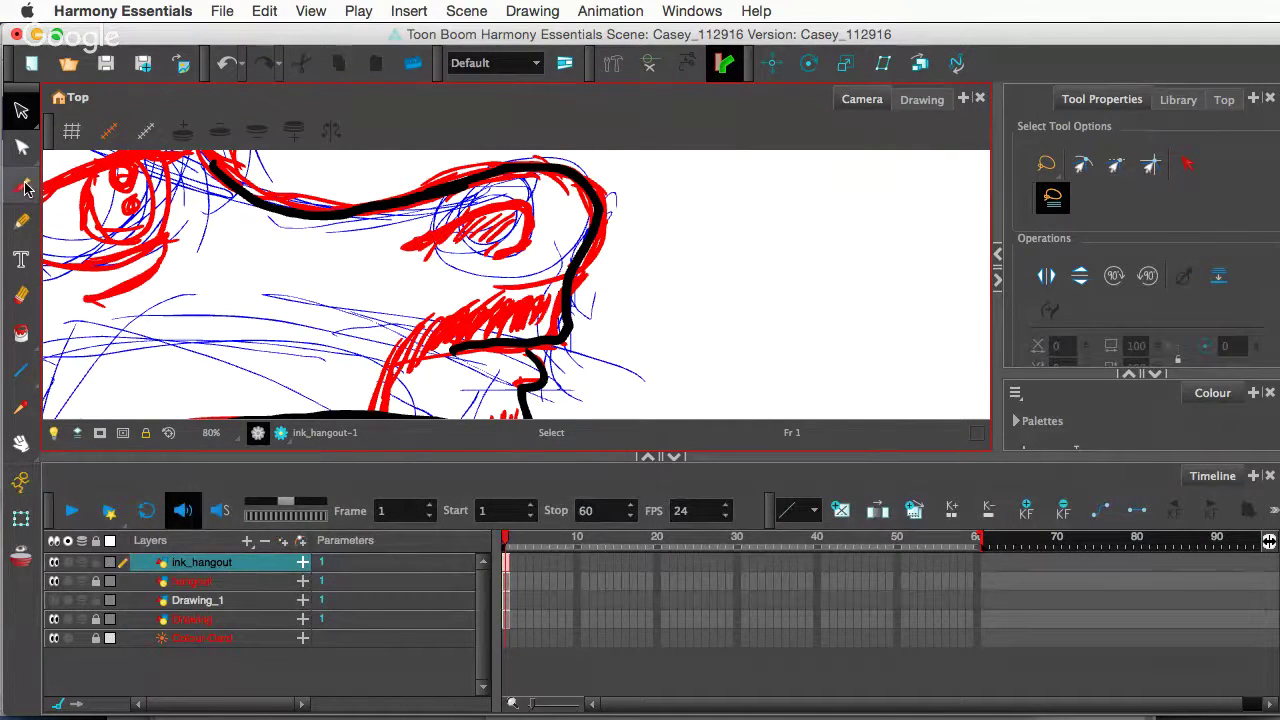
# - Redraw the nostril with the Brush tool as one hooked black curve along the red sketch, undoing and repeating unsatisfactory strokes
pyautogui.hotkey('alt', 'b')
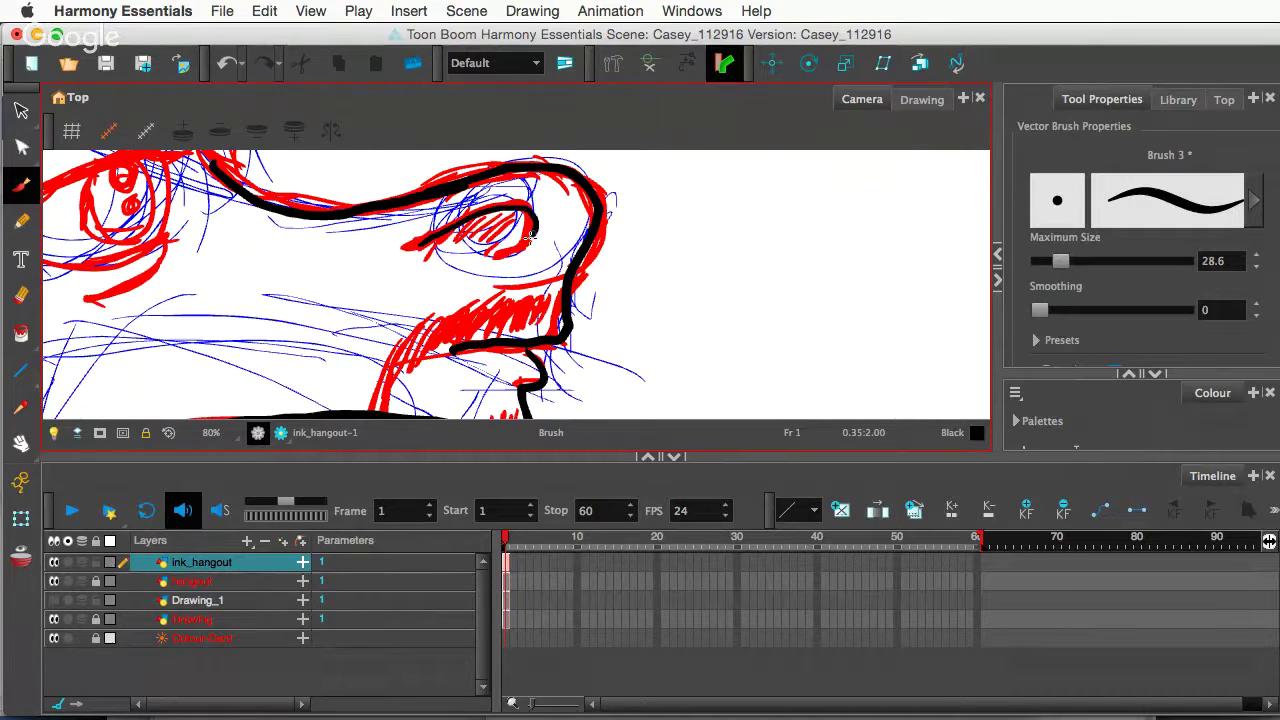
pyautogui.press('super+z')
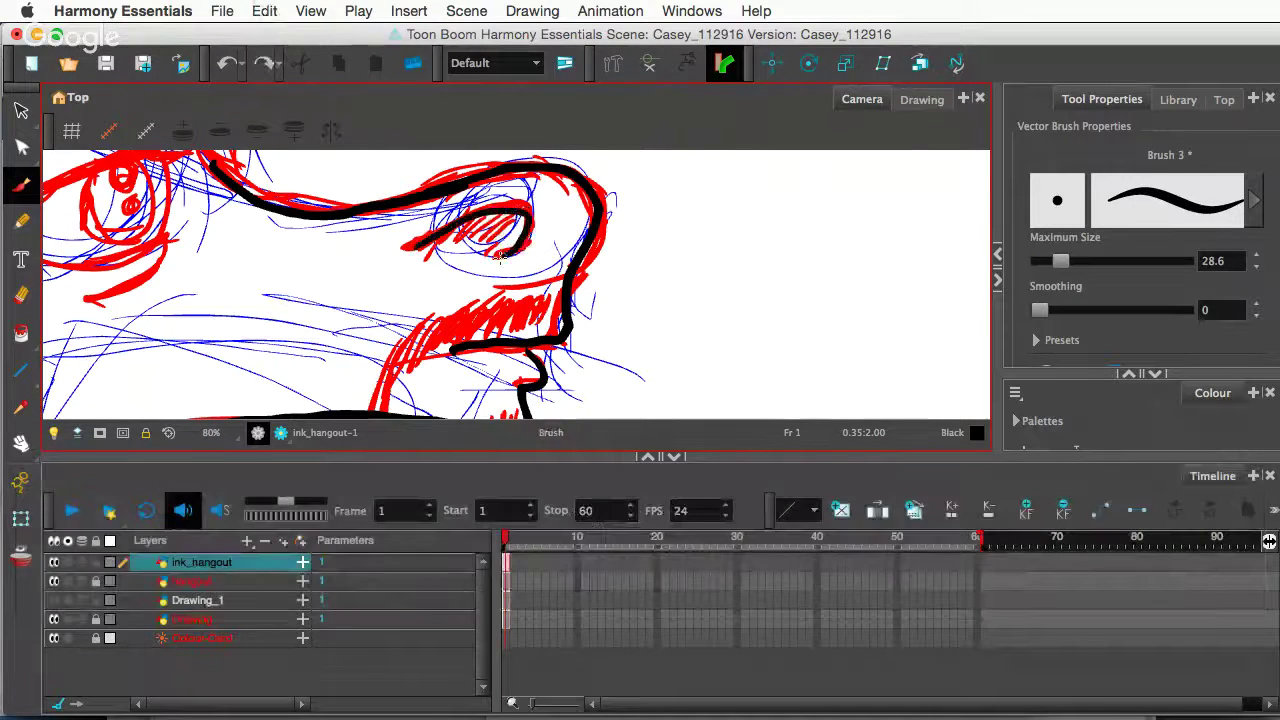
pyautogui.press('super+z')
pyautogui.moveTo(576, 290)
pyautogui.mouseDown()
pyautogui.moveTo(535, 262)
pyautogui.moveTo(487, 281)
pyautogui.moveTo(505, 302)
pyautogui.moveTo(527, 290)
pyautogui.moveTo(503, 242)
pyautogui.mouseUp()
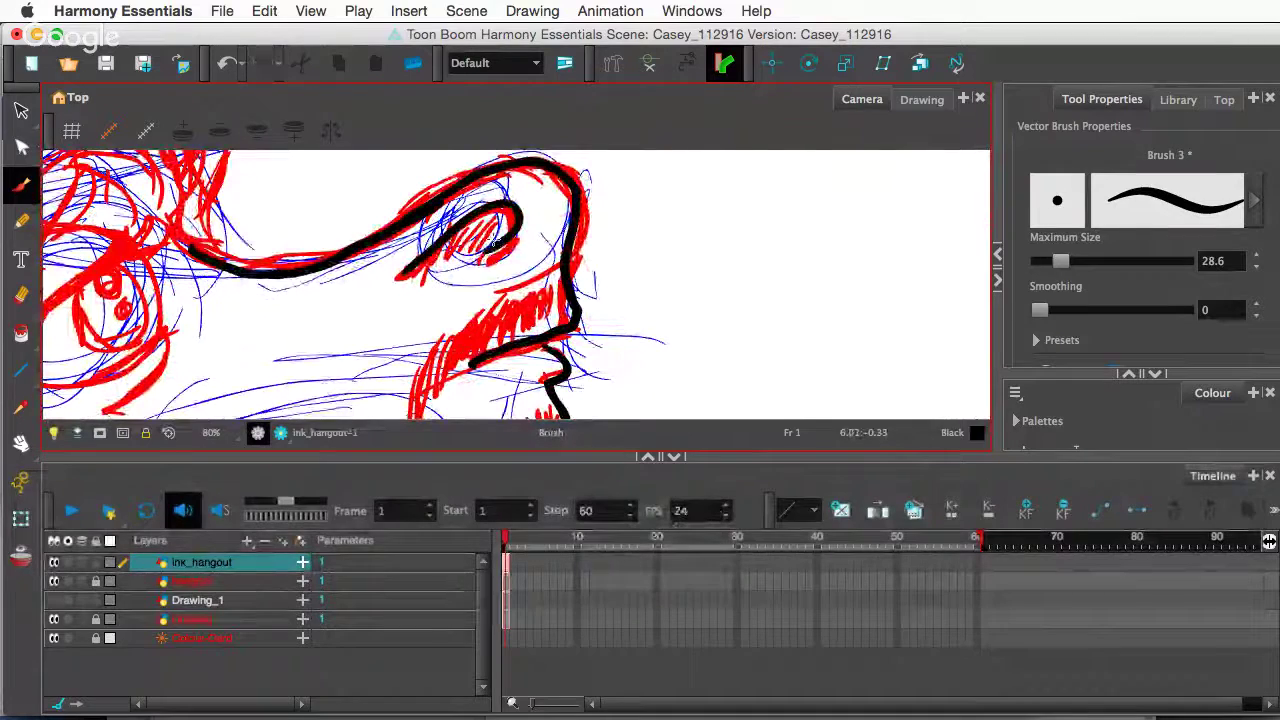
pyautogui.press('cmd+z')
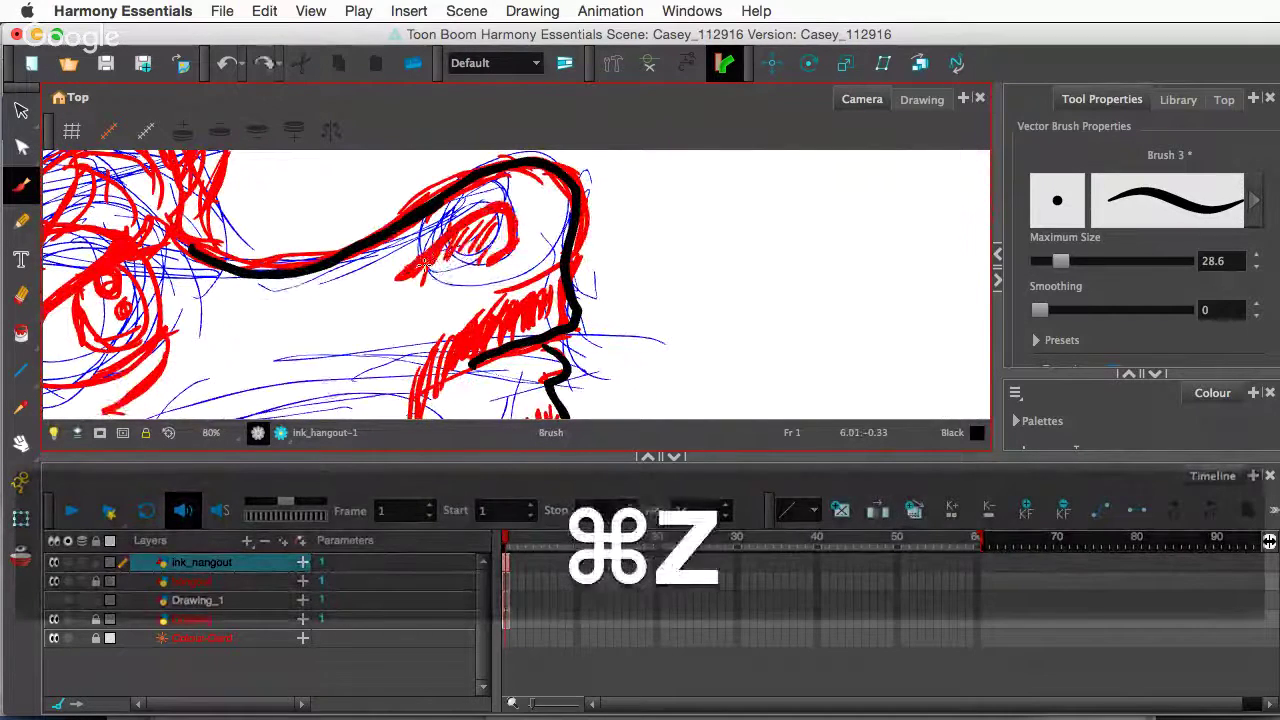
pyautogui.press('super+z')
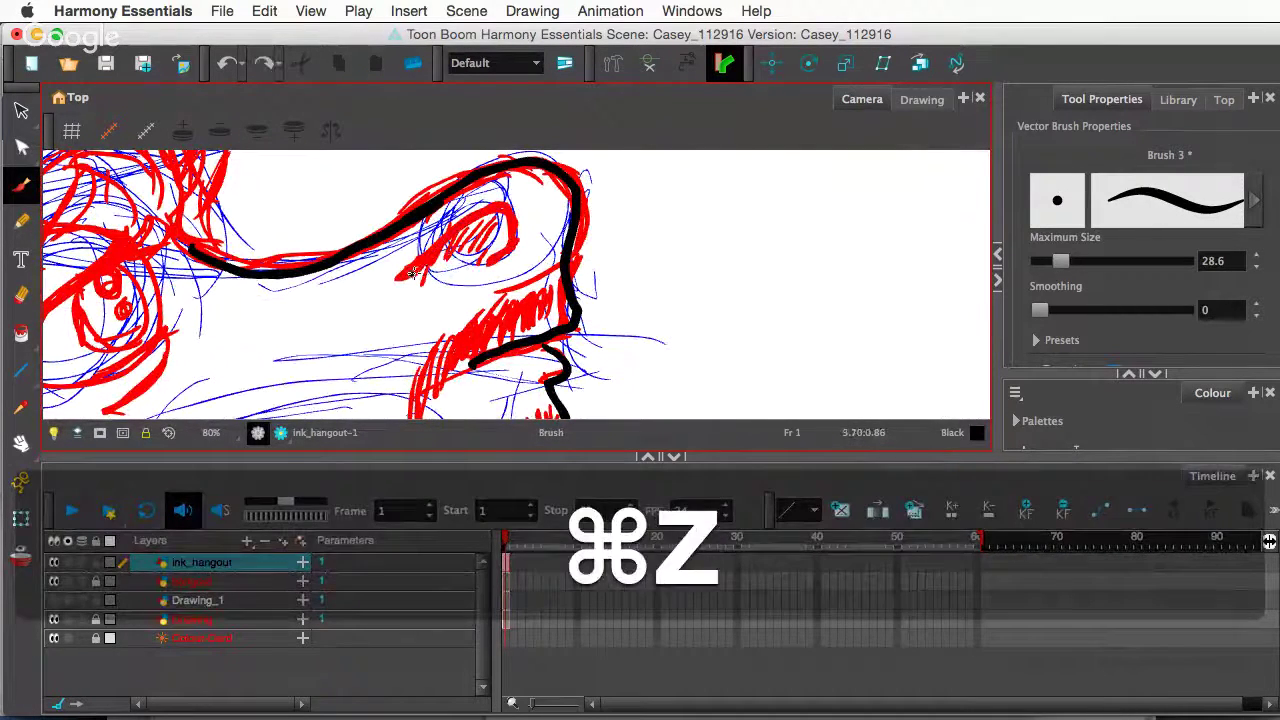
pyautogui.moveTo(418, 271); pyautogui.dragTo(513, 243)
pyautogui.press('super+z')
pyautogui.moveTo(418, 271)
pyautogui.mouseDown()
pyautogui.moveTo(502, 210)
pyautogui.moveTo(490, 264)
pyautogui.mouseUp()
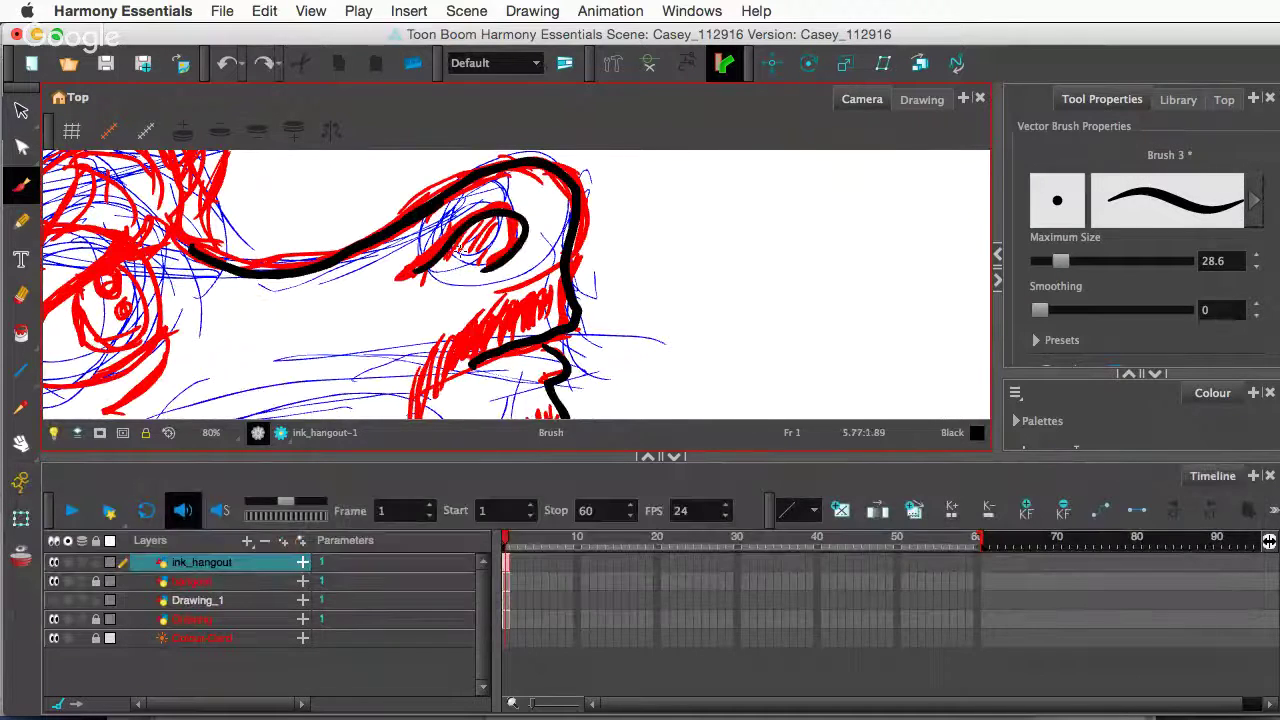
pyautogui.press('super+z')
pyautogui.moveTo(413, 275)
pyautogui.mouseDown()
pyautogui.moveTo(468, 218)
pyautogui.moveTo(510, 242)
pyautogui.moveTo(482, 263)
pyautogui.mouseUp()
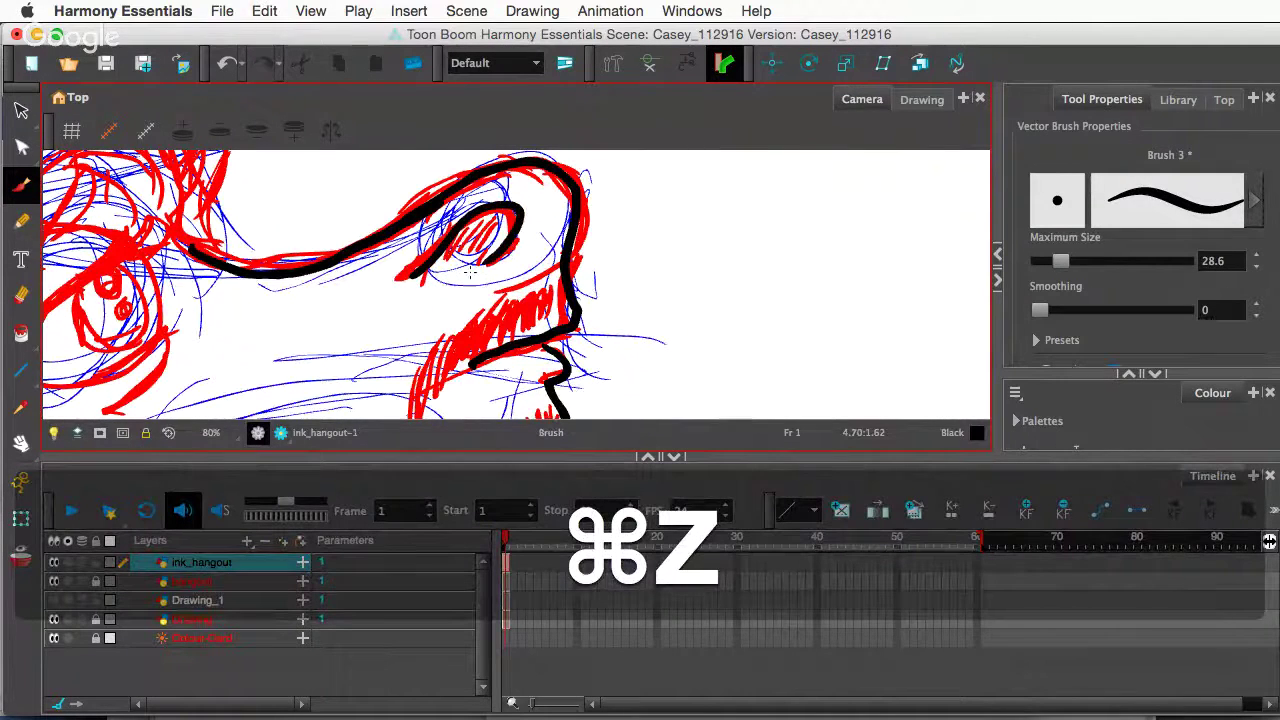
pyautogui.press('super+z')
pyautogui.moveTo(404, 279)
pyautogui.mouseDown()
pyautogui.moveTo(512, 212)
pyautogui.moveTo(475, 255)
pyautogui.moveTo(409, 274)
pyautogui.moveTo(467, 215)
pyautogui.moveTo(512, 237)
pyautogui.moveTo(509, 207)
pyautogui.mouseUp()
pyautogui.press('super+z')
pyautogui.press('super+z')
pyautogui.press('super+z')
pyautogui.press('super+z')
pyautogui.moveTo(418, 276)
pyautogui.mouseDown()
pyautogui.moveTo(499, 210)
pyautogui.moveTo(465, 260)
pyautogui.mouseUp()
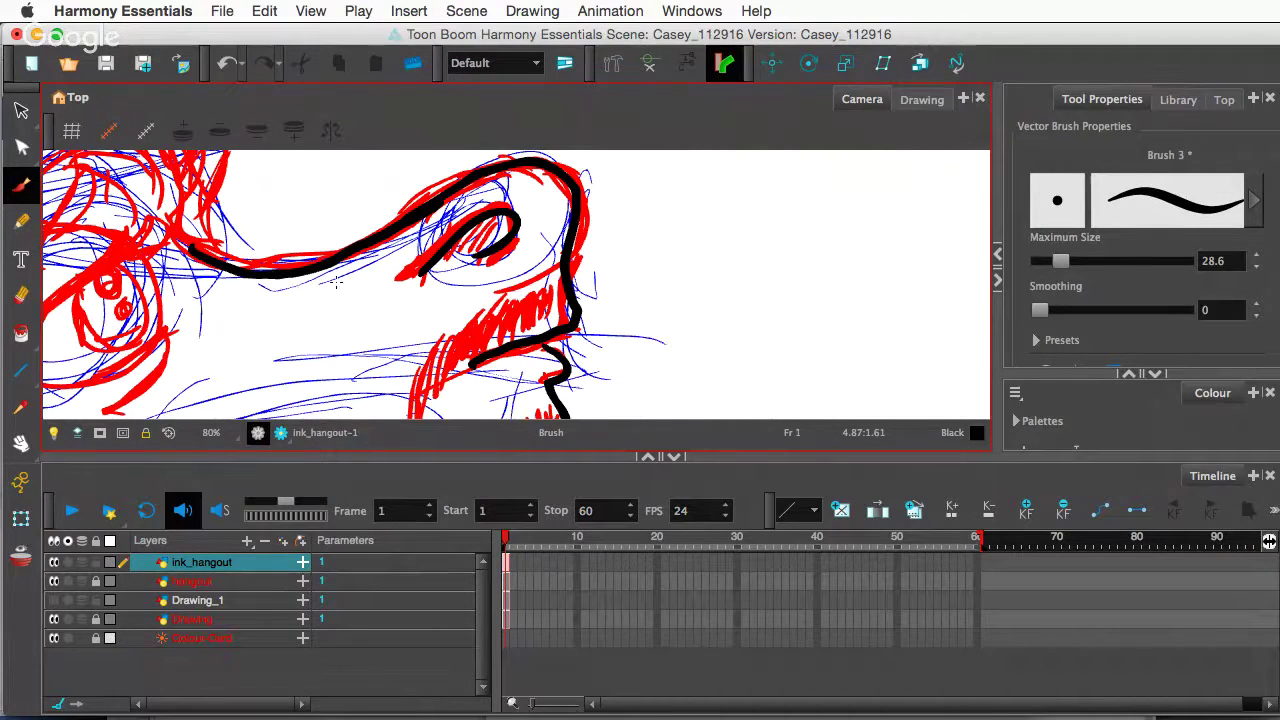
# - Smooth the inked nose bridge stroke and the stroke running around the nose tip to the upper lip
pyautogui.keyDown('super'); pyautogui.click(359, 248); pyautogui.keyUp('super')
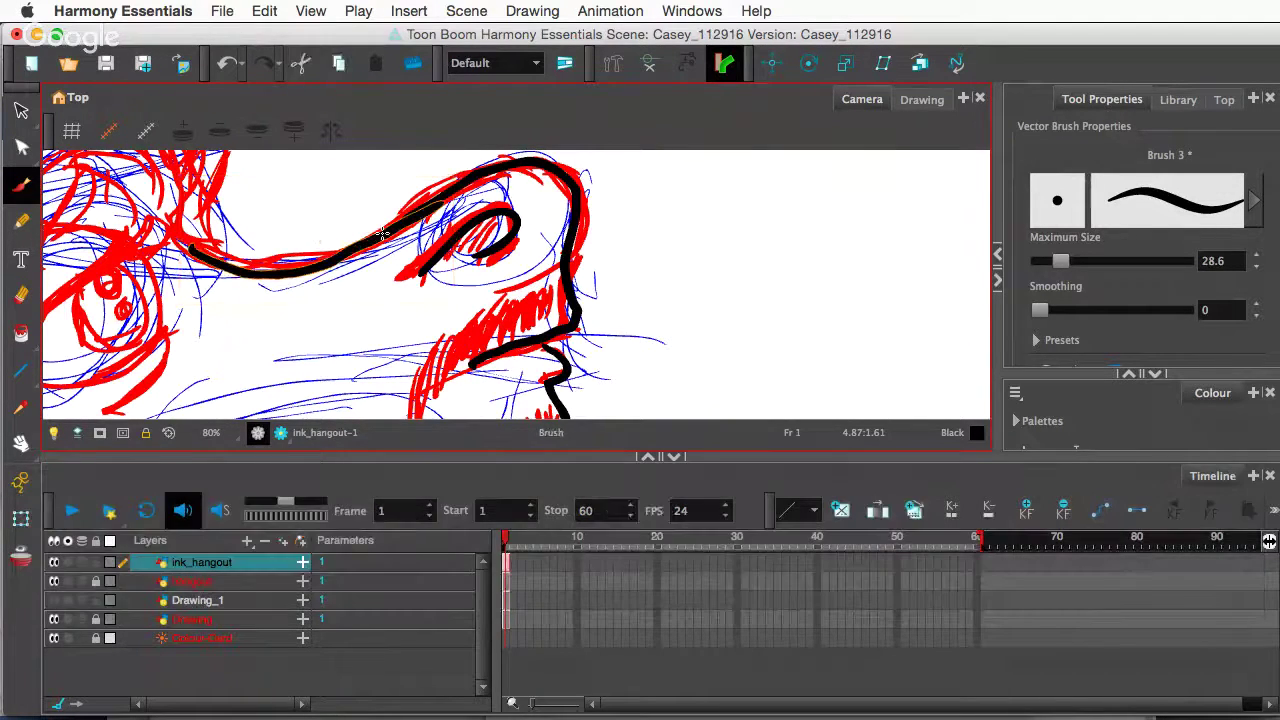
pyautogui.hotkey('alt', 'shift', 's')
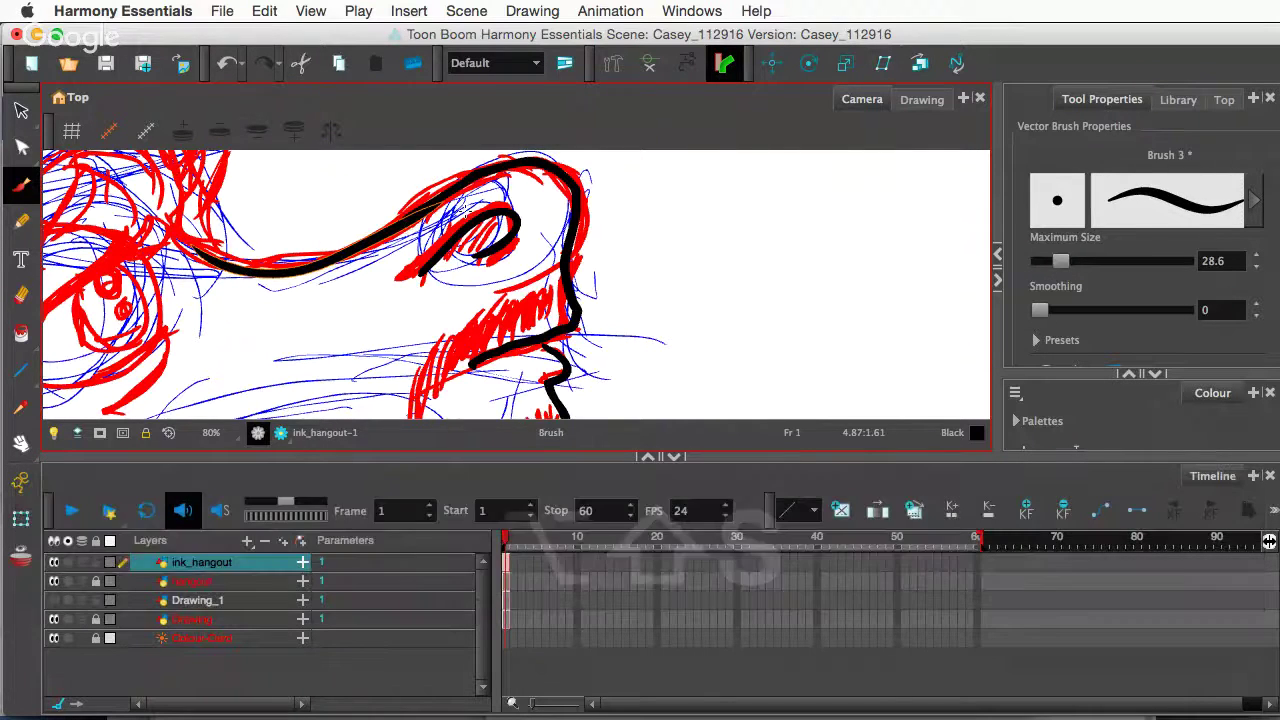
pyautogui.keyDown('super'); pyautogui.click(577, 177); pyautogui.keyUp('super')
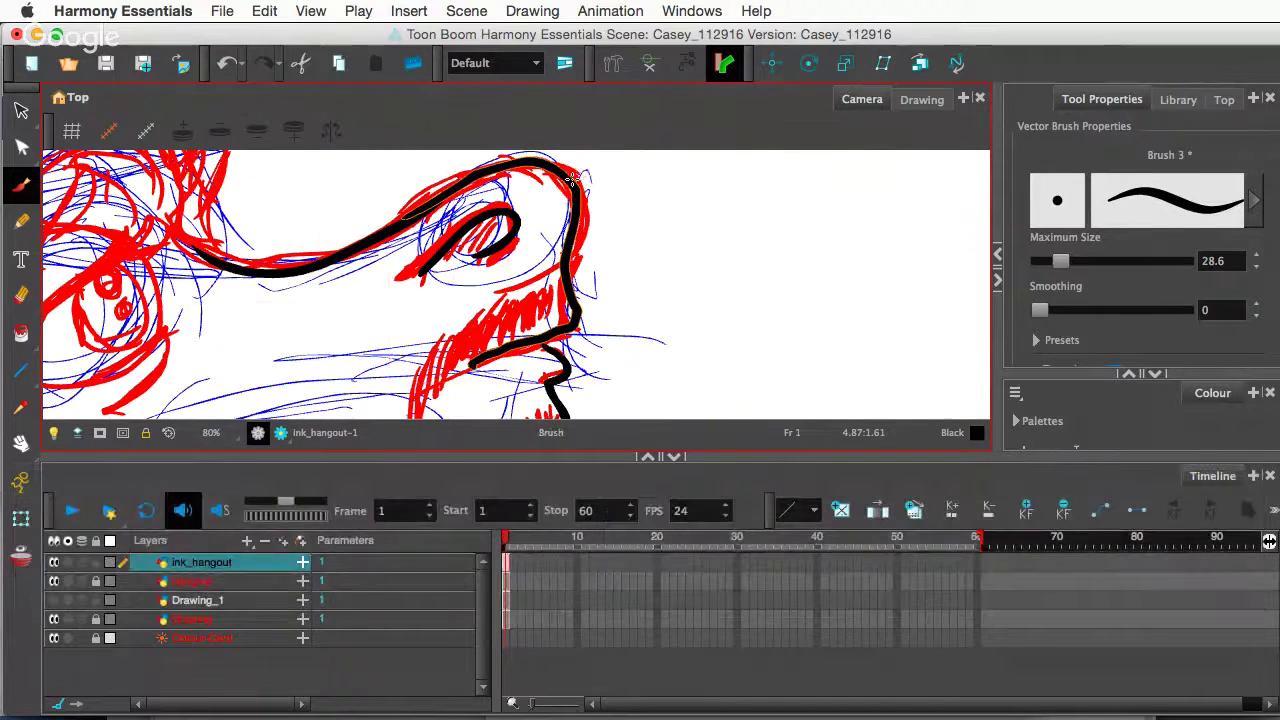
pyautogui.hotkey('alt', 'shift', 's')
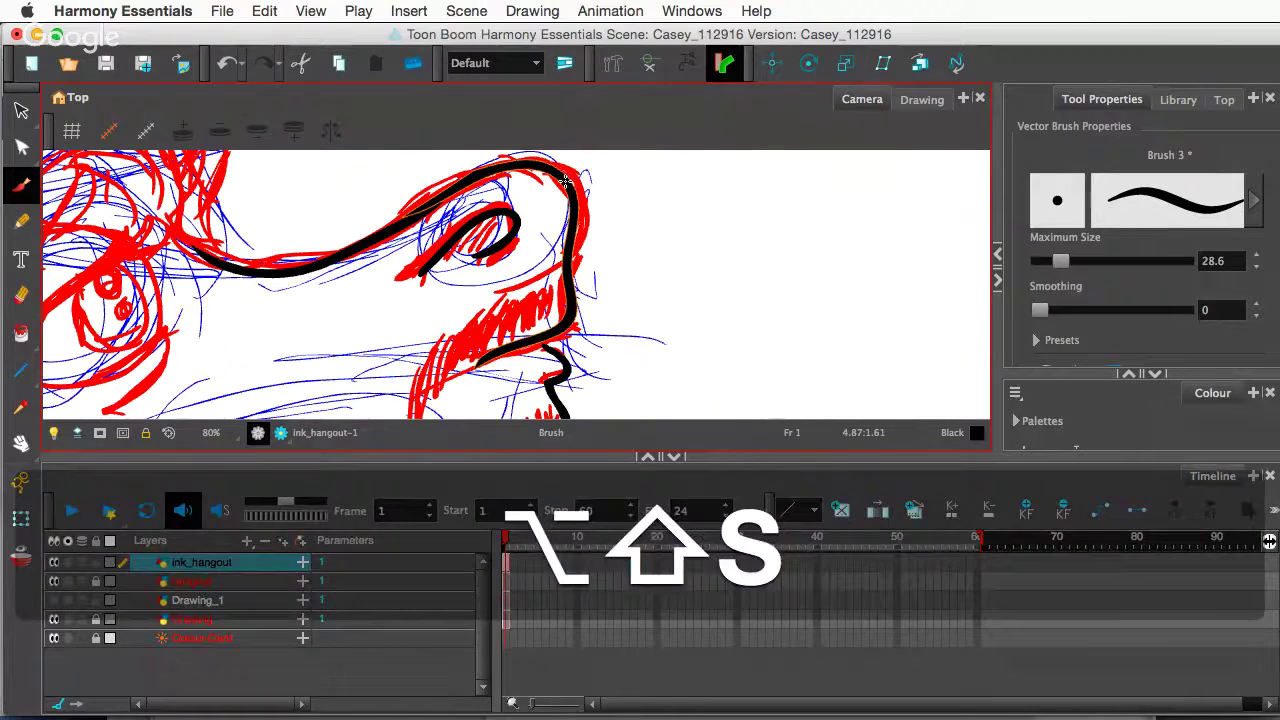
pyautogui.press('space')
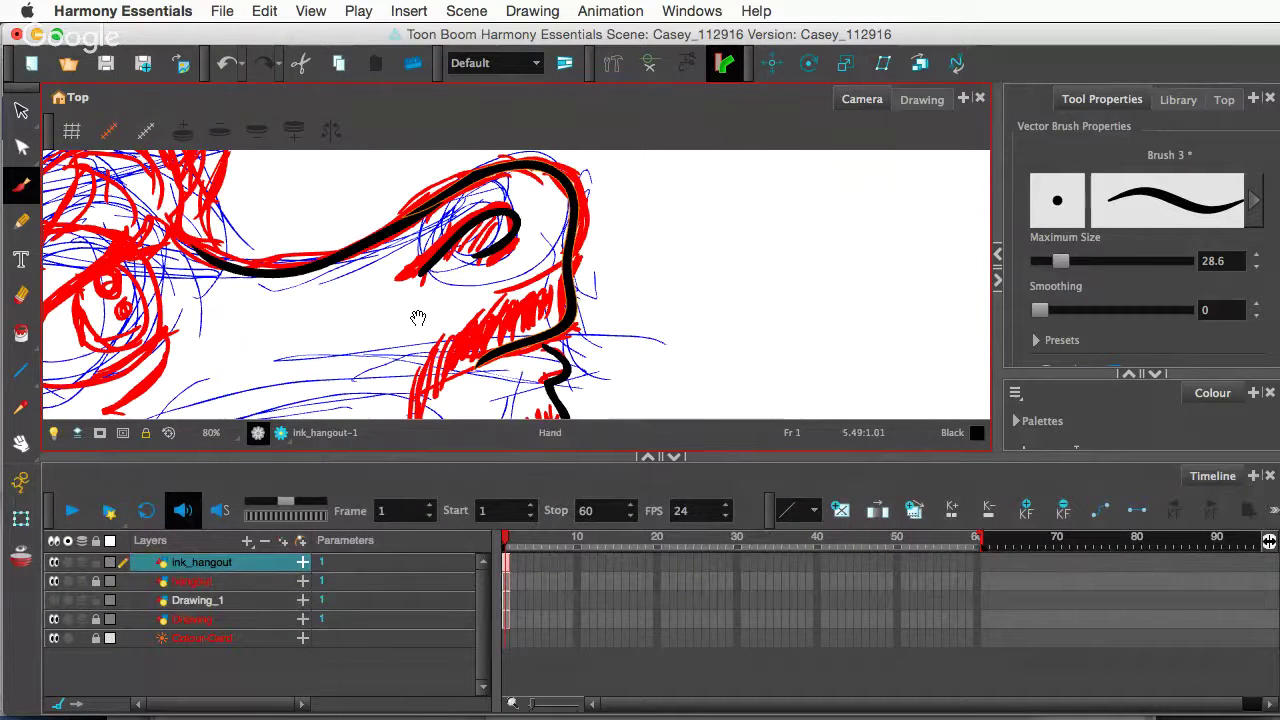
# - Try smoothing the inked stroke along the lower lip, chin and jaw, and undo the smoothing
pyautogui.moveTo(418, 318); pyautogui.dragTo(501, 227)
pyautogui.press('alt+super')
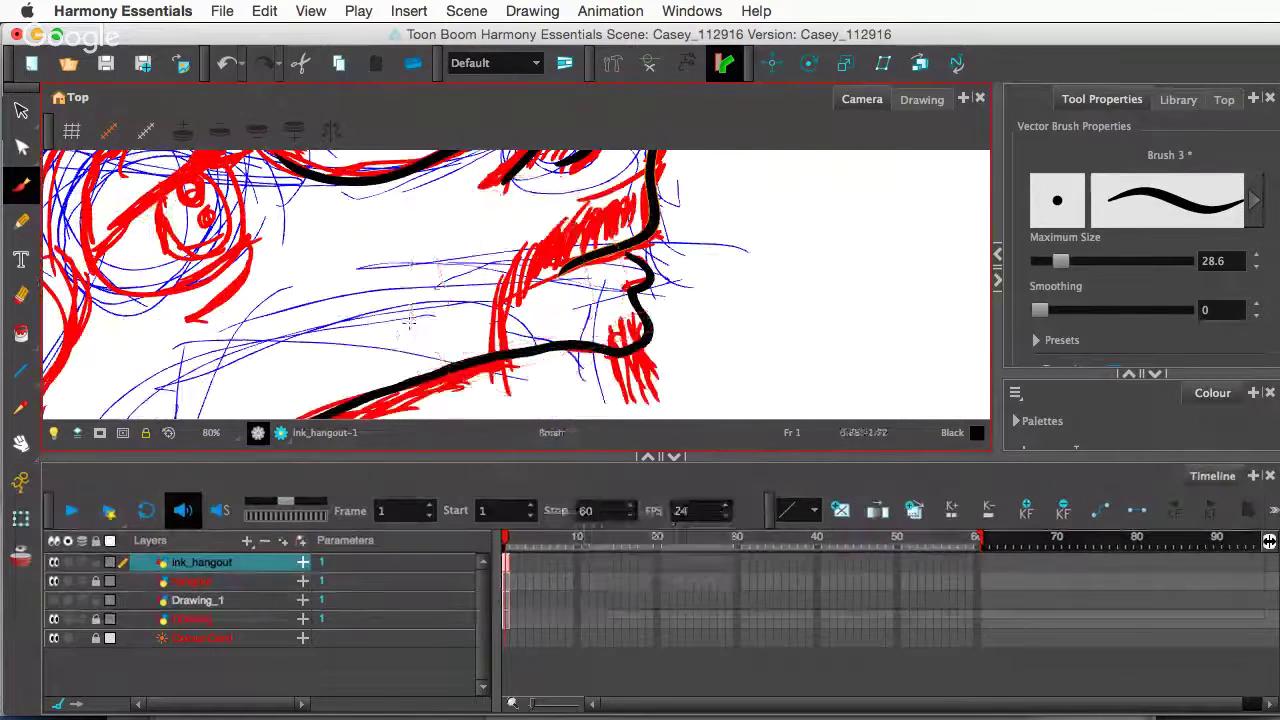
pyautogui.press('shift')
pyautogui.hotkey('shift', 'x')
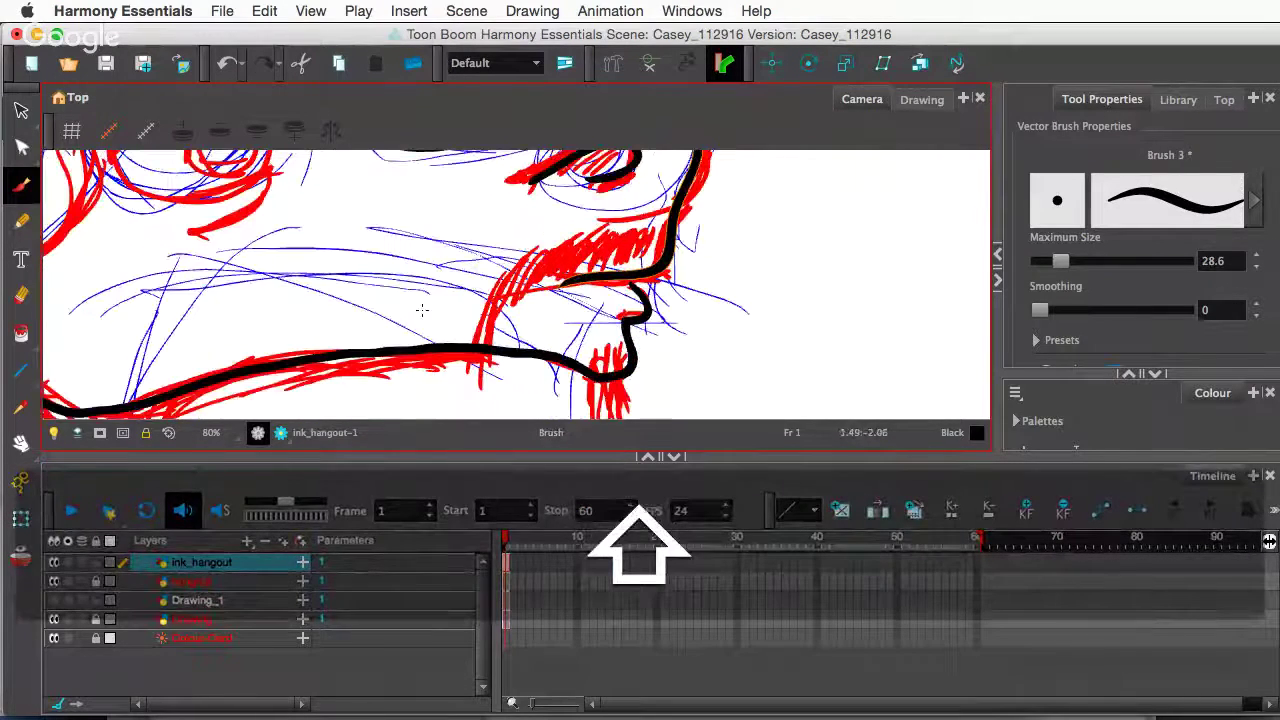
pyautogui.press('super+minus')
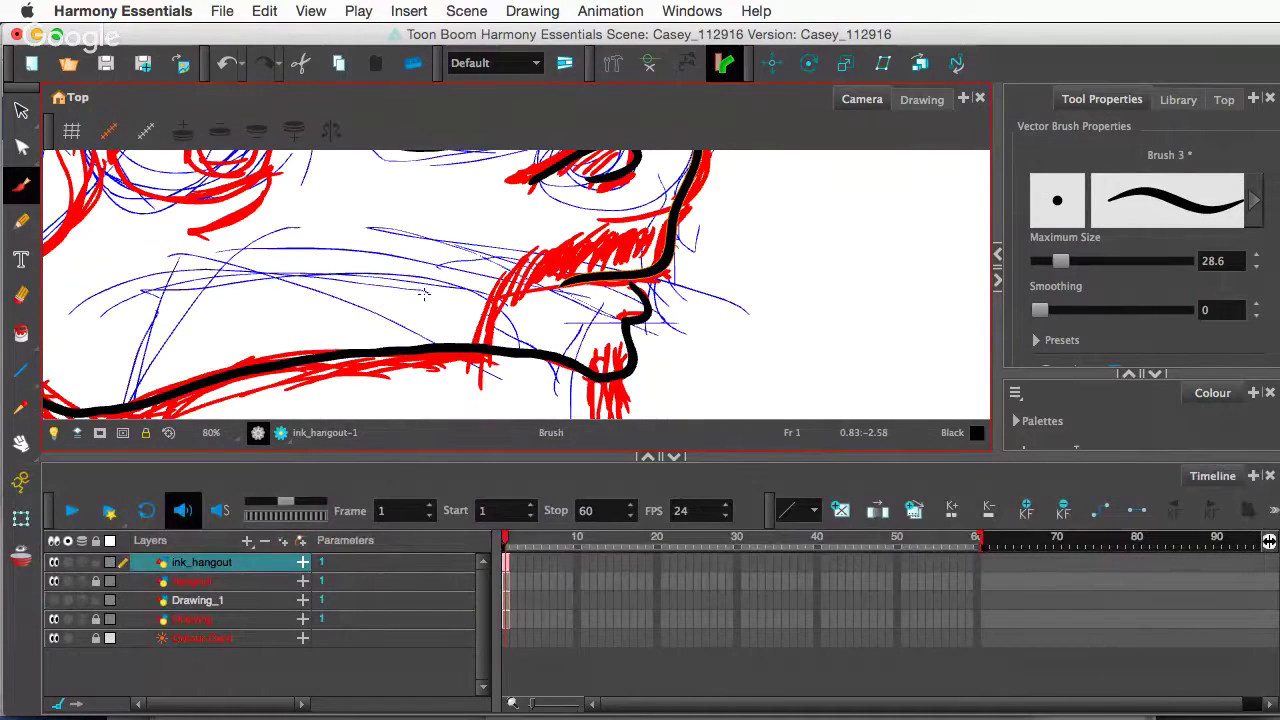
pyautogui.press('1')
pyautogui.press('1')
pyautogui.keyDown('super'); pyautogui.click(420, 328); pyautogui.keyUp('super')
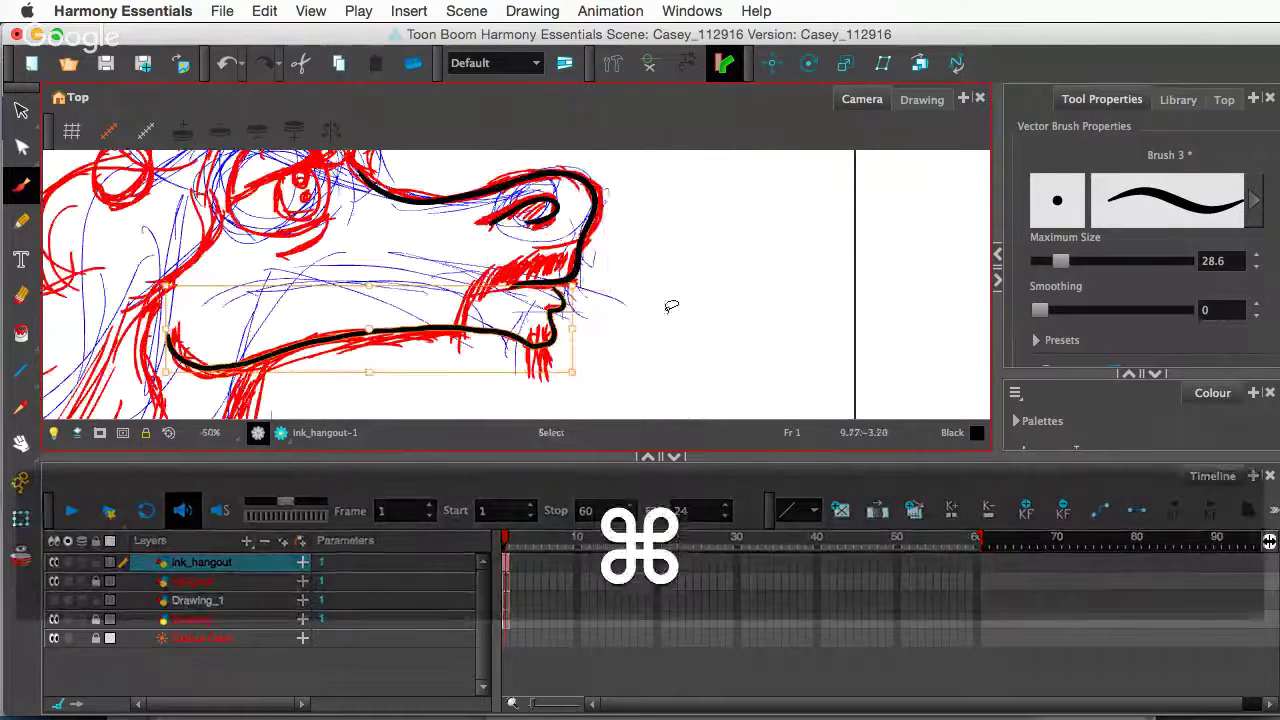
pyautogui.hotkey('alt', 'shift')
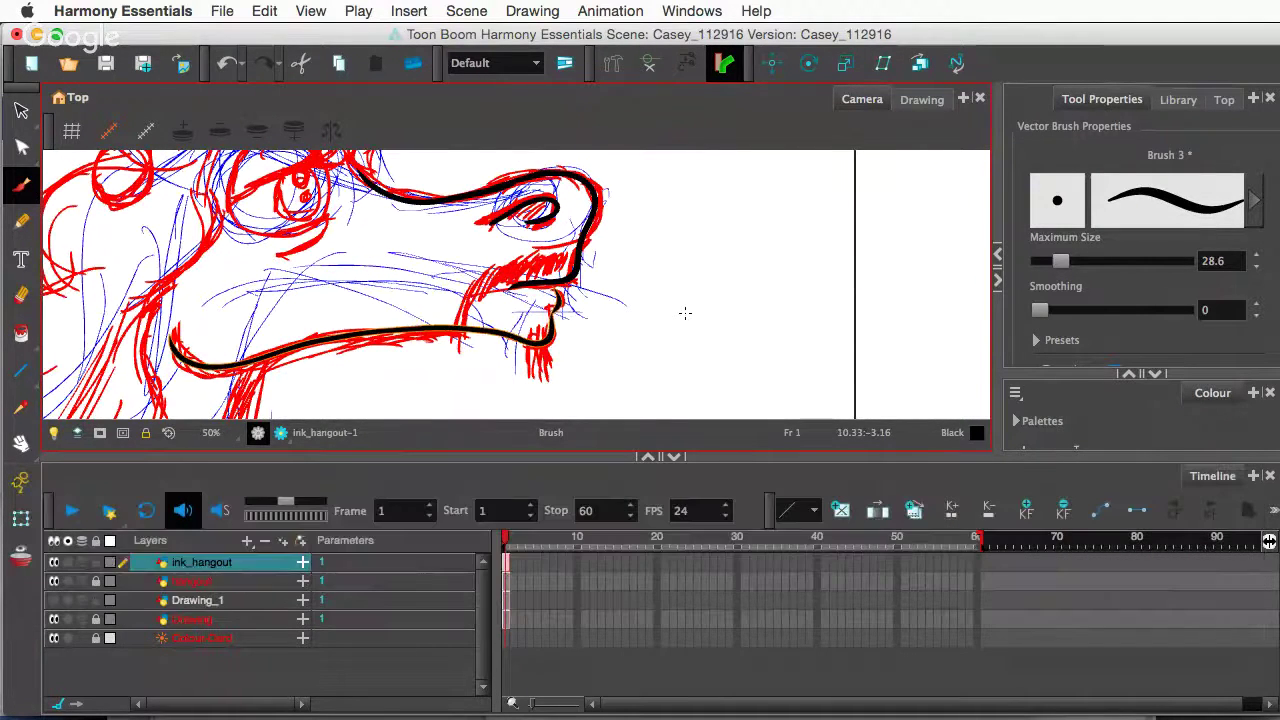
pyautogui.press('super+z')
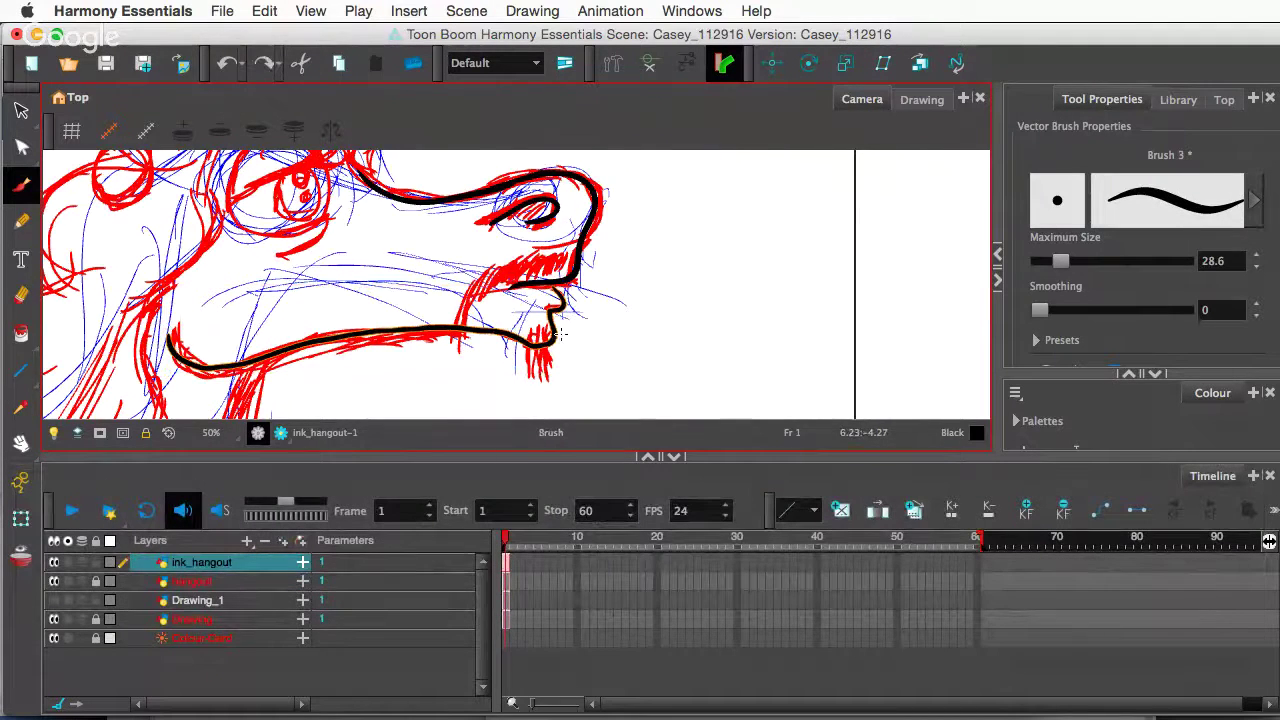
# - Deselect the jaw stroke and ink the chin hairs as short vertical black brush strokes, undoing and redrawing the first one
pyautogui.scroll(1, 560, 335)
pyautogui.press('space')
pyautogui.moveTo(409, 318)
pyautogui.mouseDown()
pyautogui.moveTo(570, 290)
pyautogui.moveTo(614, 302)
pyautogui.mouseUp()
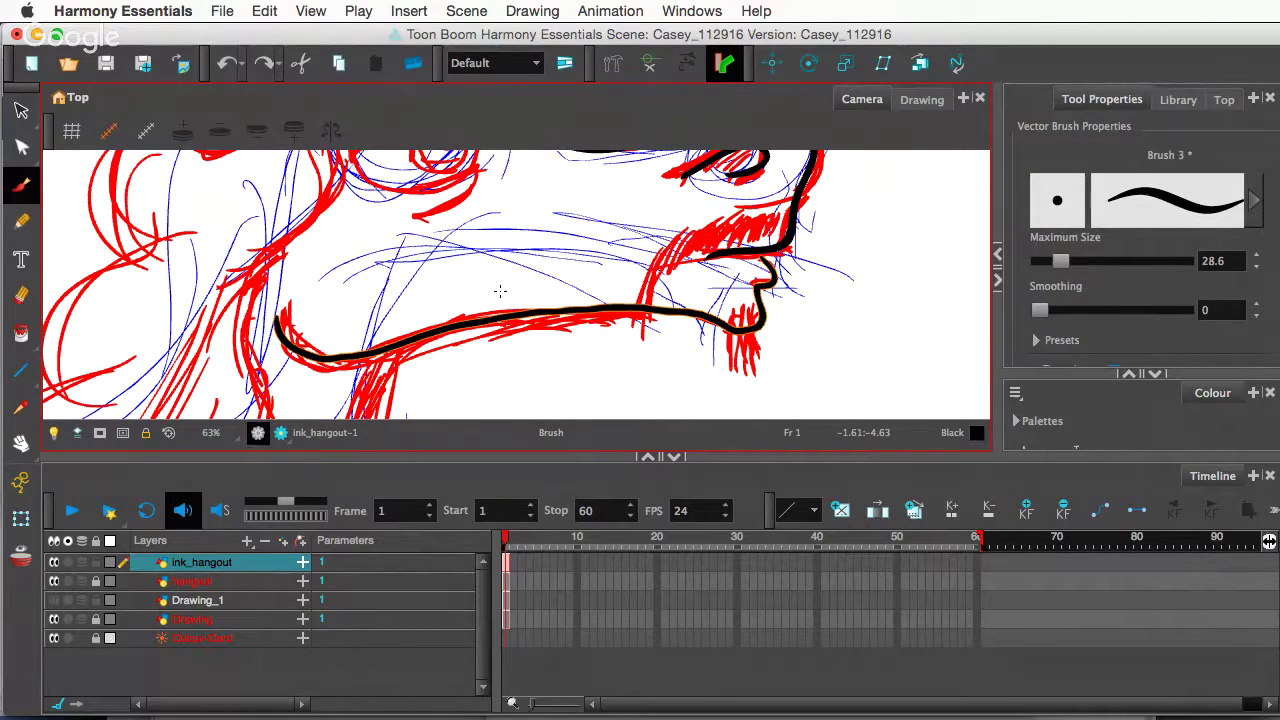
pyautogui.keyDown('super'); pyautogui.click(446, 330); pyautogui.keyUp('super')
pyautogui.keyDown('super'); pyautogui.click(487, 387); pyautogui.keyUp('super')
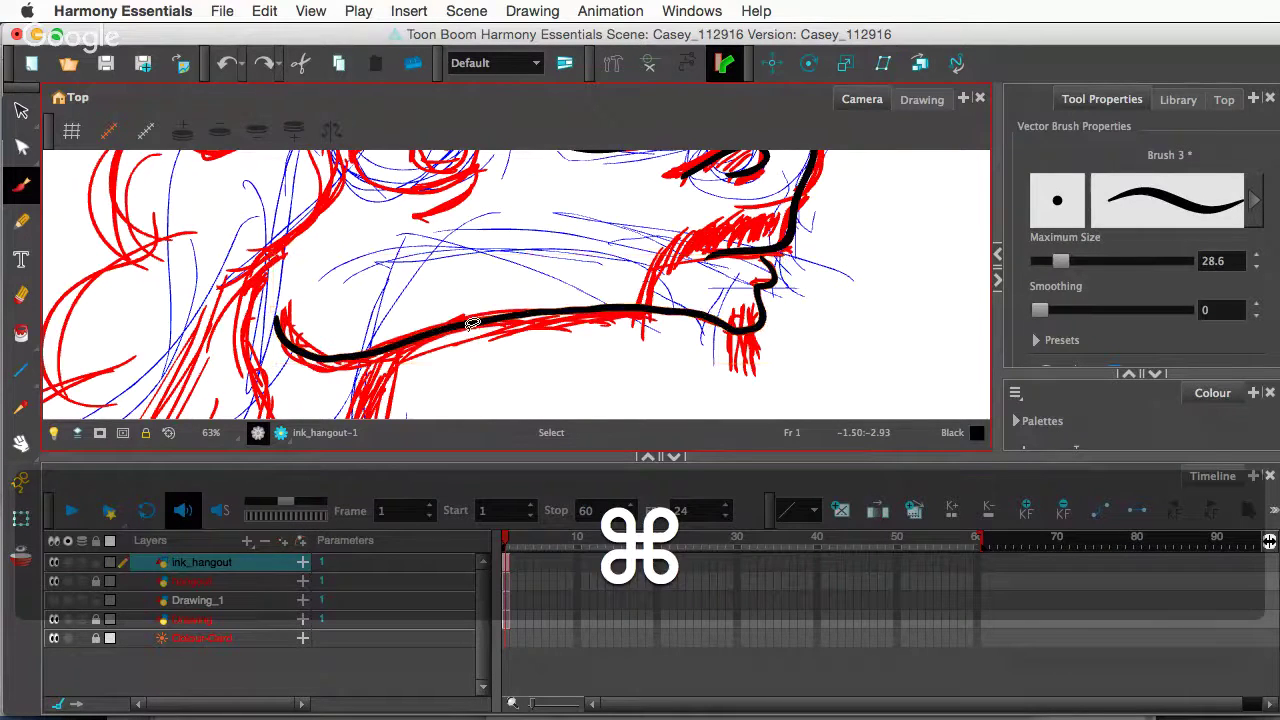
pyautogui.keyDown('super'); pyautogui.click(482, 318); pyautogui.keyUp('super')
pyautogui.press('super')
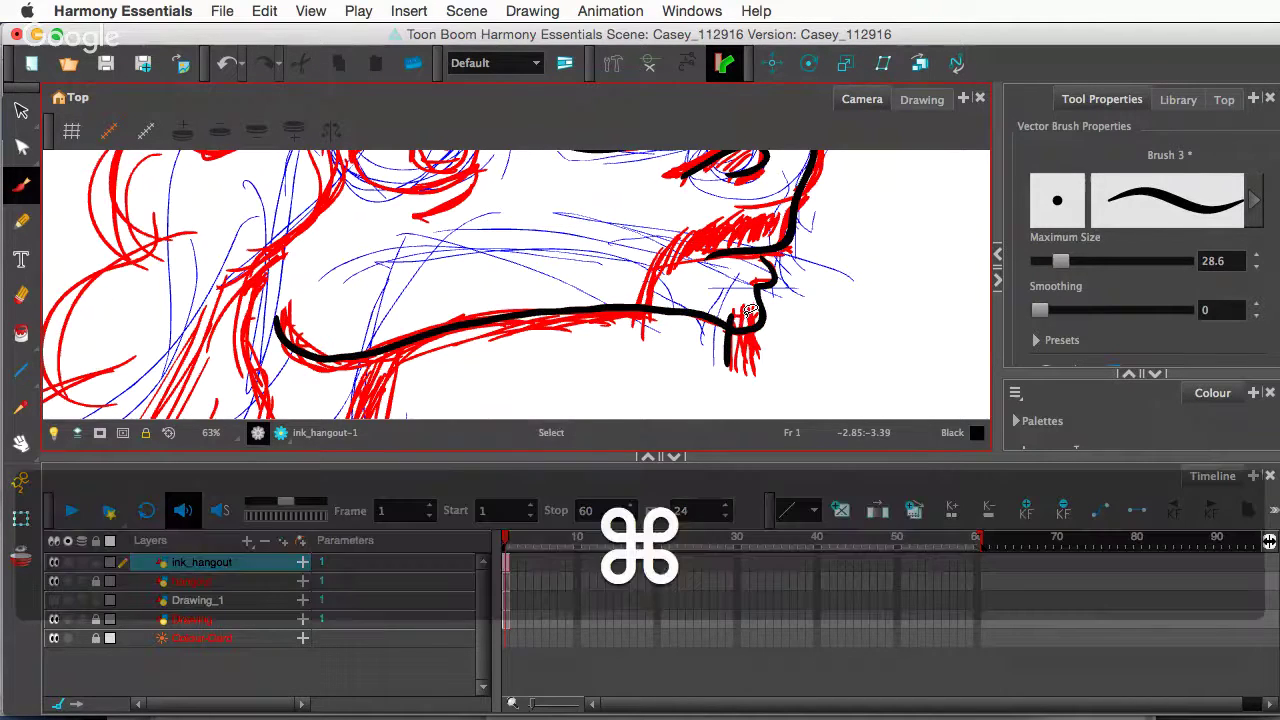
pyautogui.press('super+z')
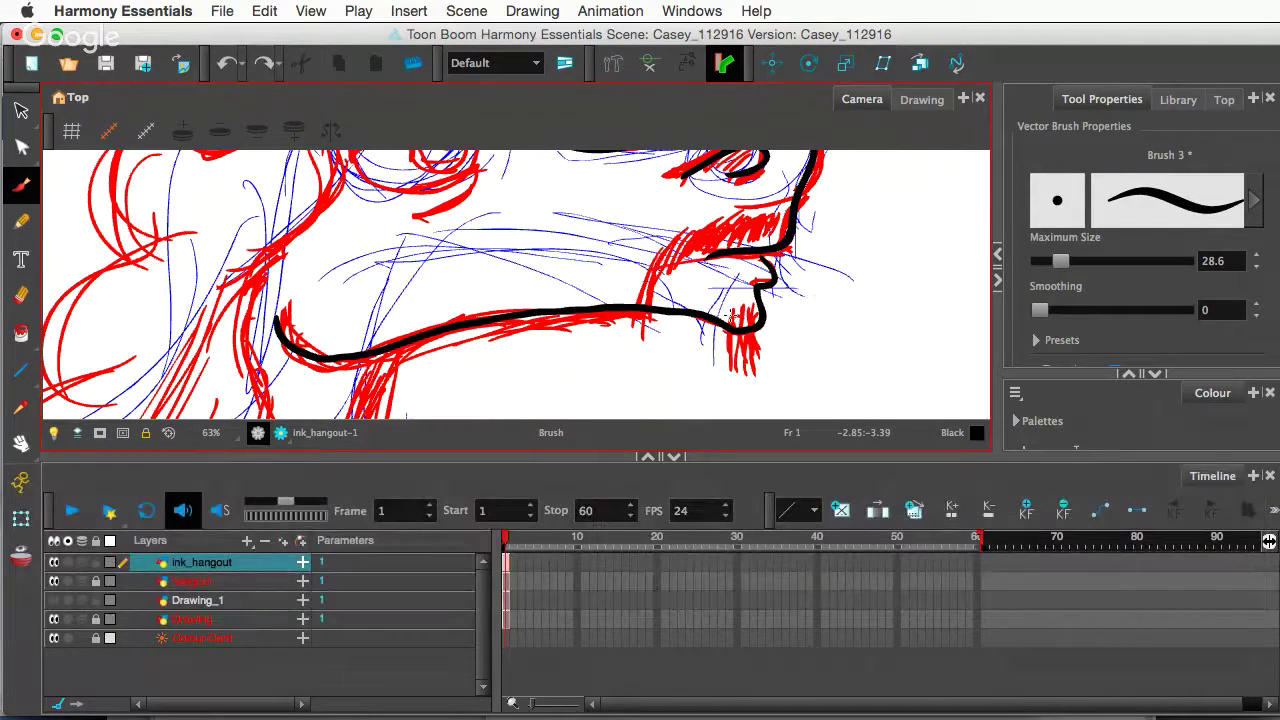
pyautogui.moveTo(730, 315)
pyautogui.mouseDown()
pyautogui.moveTo(728, 362)
pyautogui.moveTo(748, 334)
pyautogui.moveTo(757, 358)
pyautogui.mouseUp()
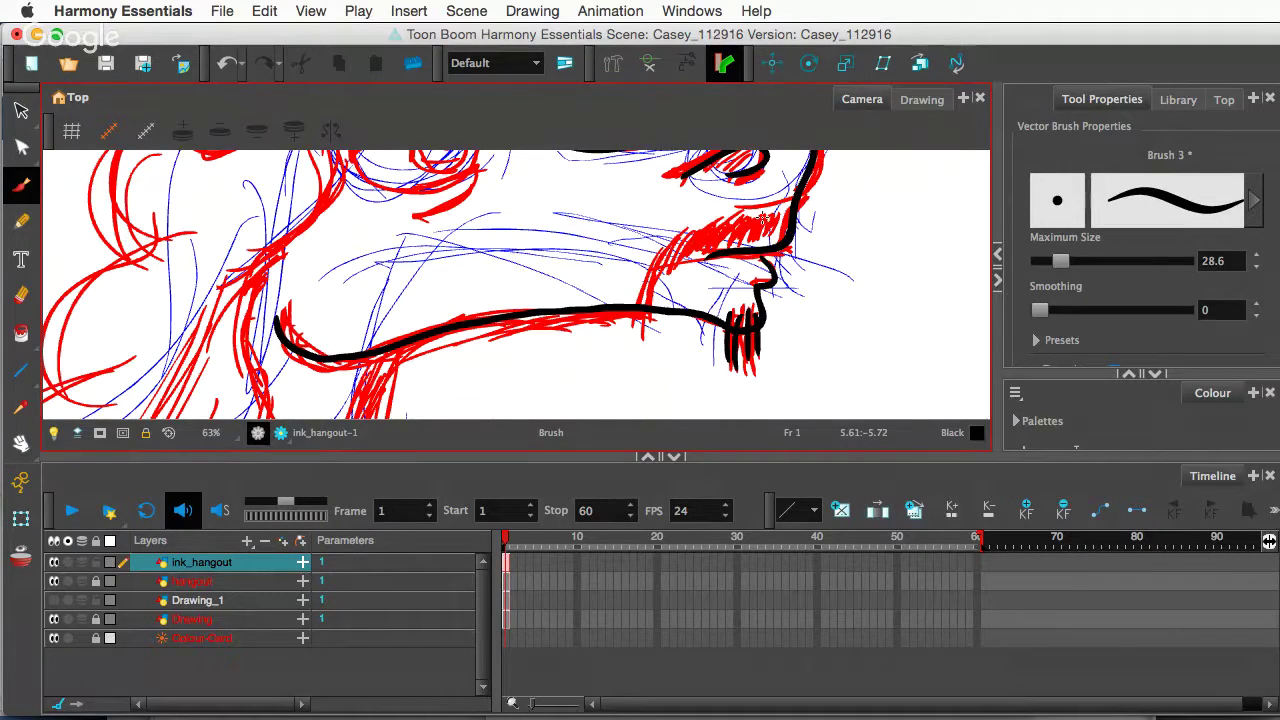
# - Ink slanted hatching strokes above the upper lip and a curve from the hatching down past the jaw line, redrawing the curve once
pyautogui.moveTo(777, 212); pyautogui.dragTo(760, 236)
pyautogui.moveTo(754, 214); pyautogui.dragTo(700, 255)
pyautogui.moveTo(714, 227)
pyautogui.mouseDown()
pyautogui.moveTo(642, 298)
pyautogui.moveTo(629, 326)
pyautogui.mouseUp()
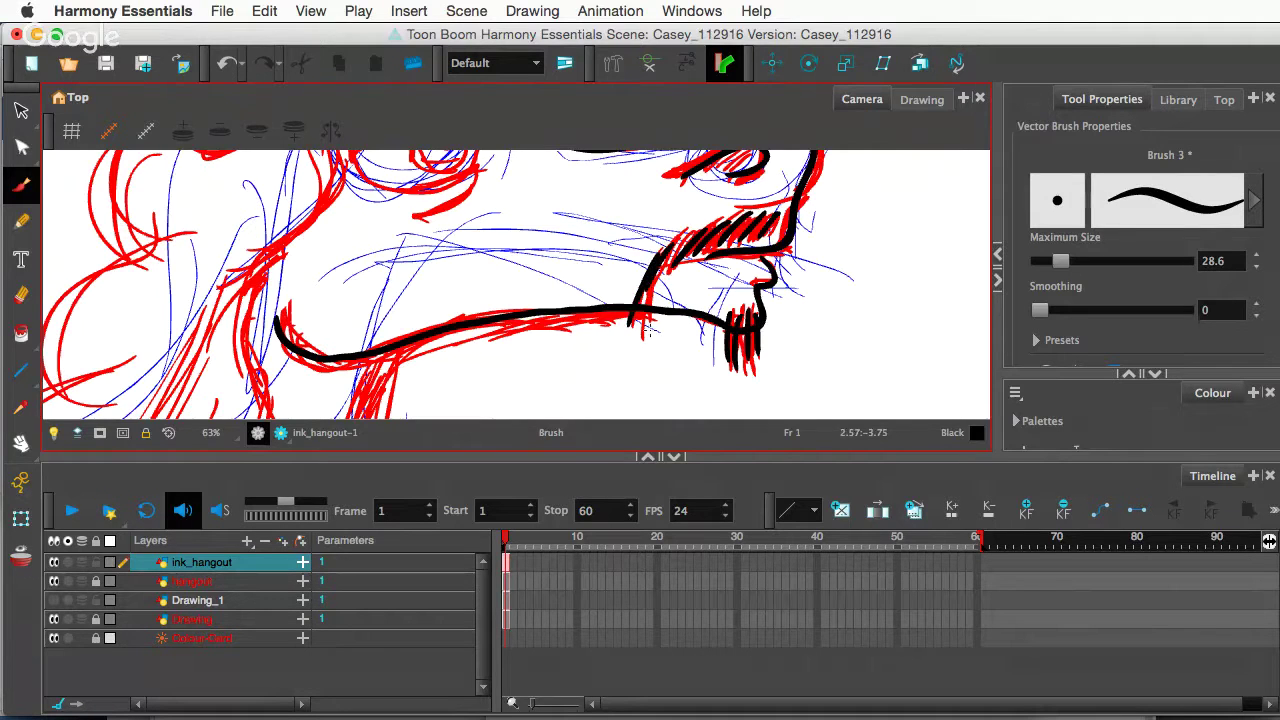
pyautogui.press('super+z')
pyautogui.moveTo(658, 255); pyautogui.dragTo(625, 347)
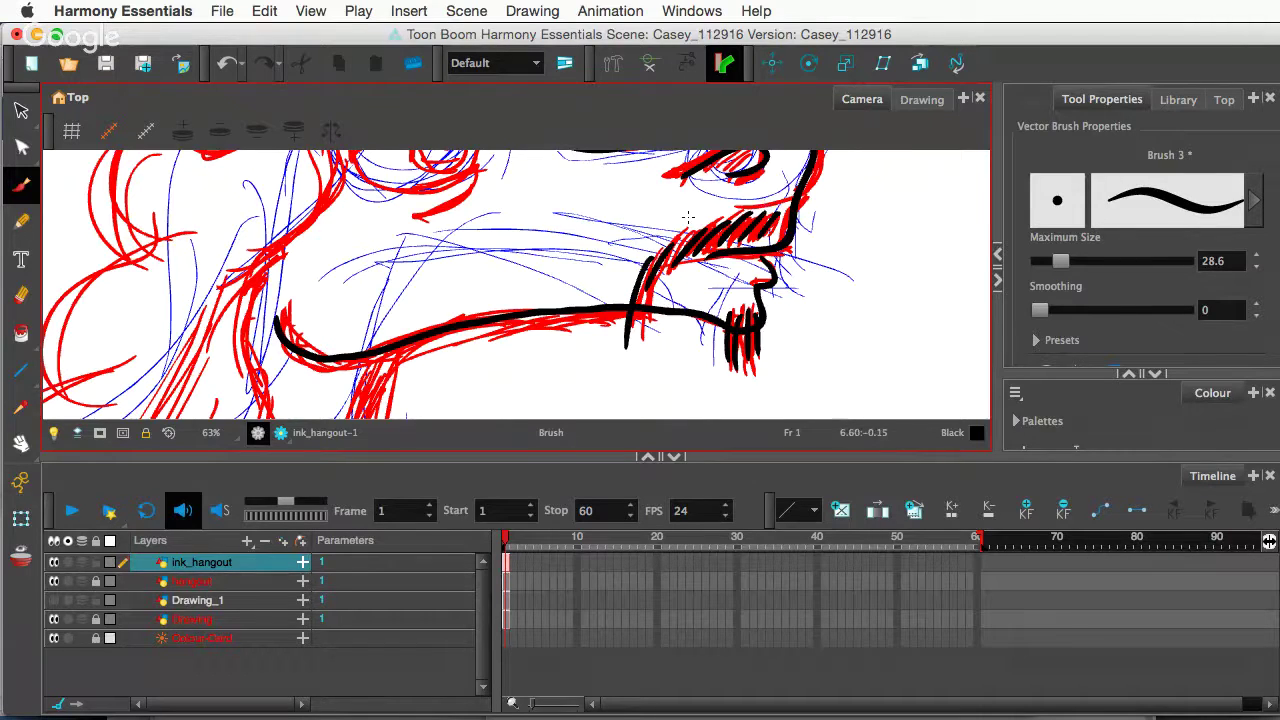
# - Ink the upper eyelid as one slanted black curve across the eye, undoing and repeating unsatisfactory strokes
pyautogui.scroll(-3, 688, 216)
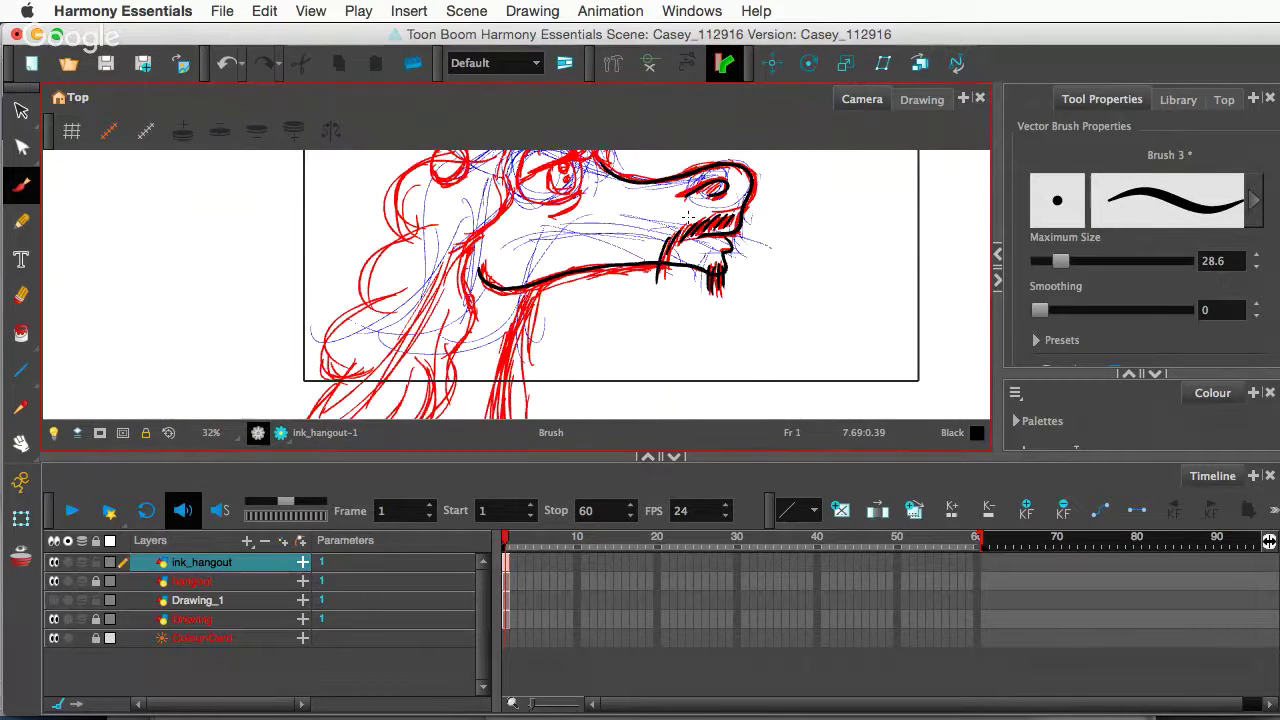
pyautogui.scroll(-1, 688, 216)
pyautogui.moveTo(668, 220); pyautogui.dragTo(631, 297)
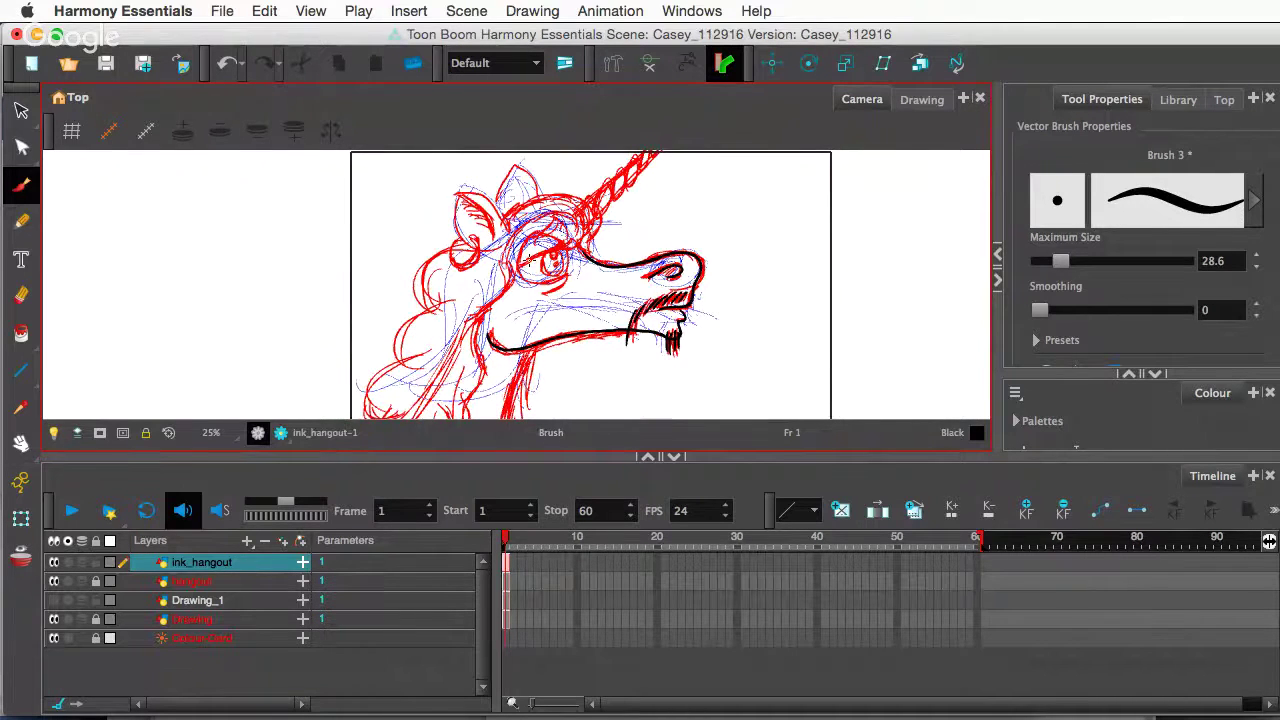
pyautogui.moveTo(524, 268); pyautogui.dragTo(567, 238)
pyautogui.press('super+z')
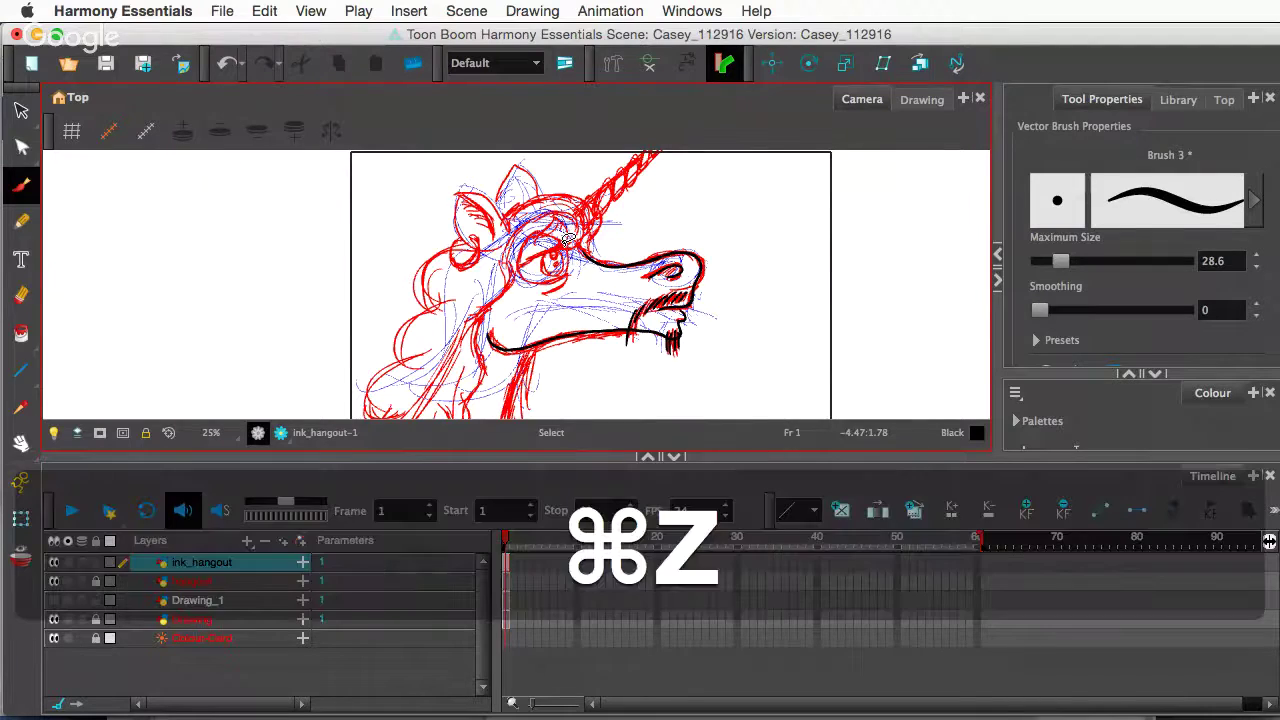
pyautogui.moveTo(538, 258)
pyautogui.mouseDown()
pyautogui.moveTo(572, 245)
pyautogui.moveTo(516, 270)
pyautogui.mouseUp()
pyautogui.press('super+z')
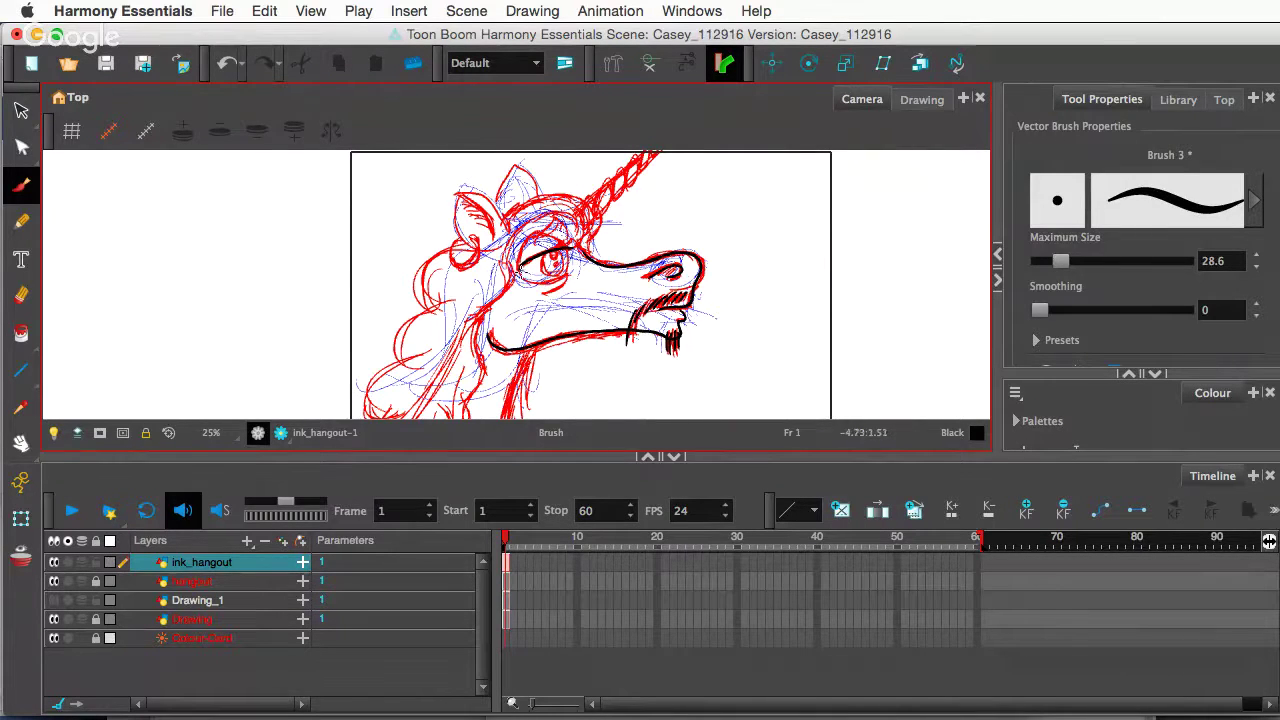
# - Ink the eye's outline as a closed black circle over the sketch, redrawing it once, and smooth the stroke
pyautogui.moveTo(558, 272); pyautogui.dragTo(570, 246)
pyautogui.press('super+z')
pyautogui.moveTo(553, 240)
pyautogui.mouseDown()
pyautogui.moveTo(520, 258)
pyautogui.moveTo(522, 272)
pyautogui.moveTo(548, 285)
pyautogui.moveTo(556, 238)
pyautogui.mouseUp()
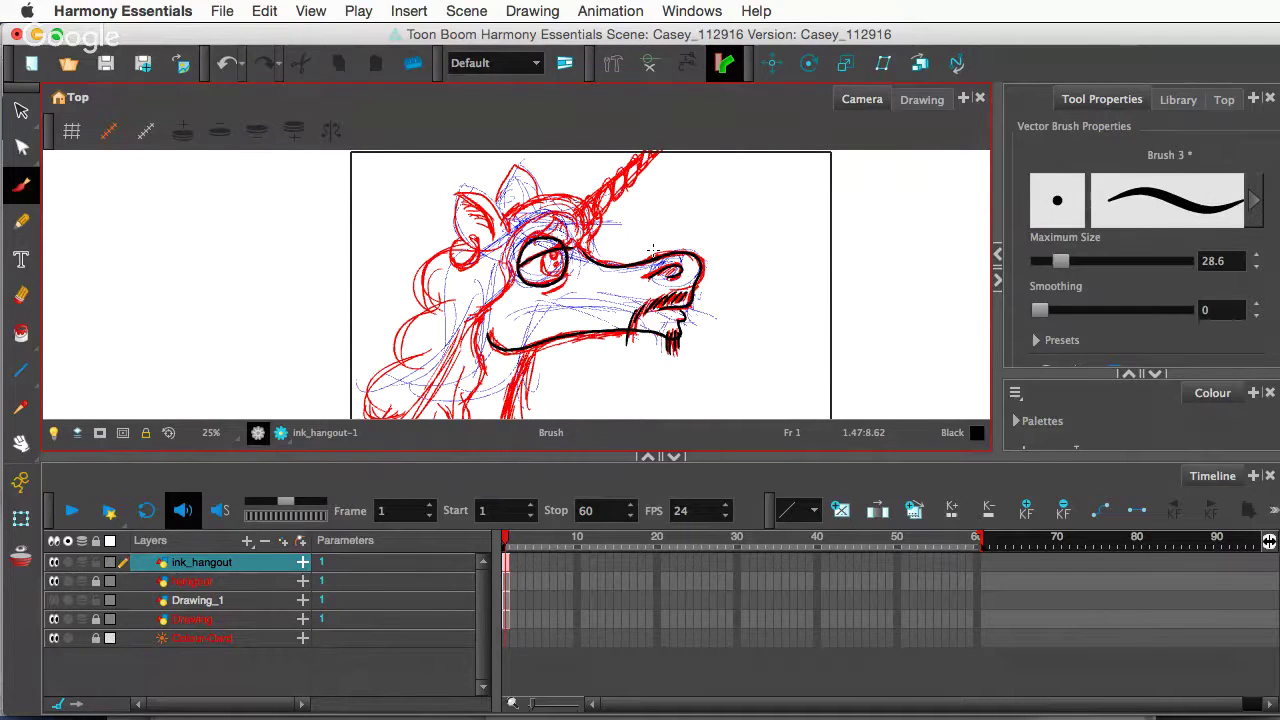
pyautogui.scroll(3, 652, 249)
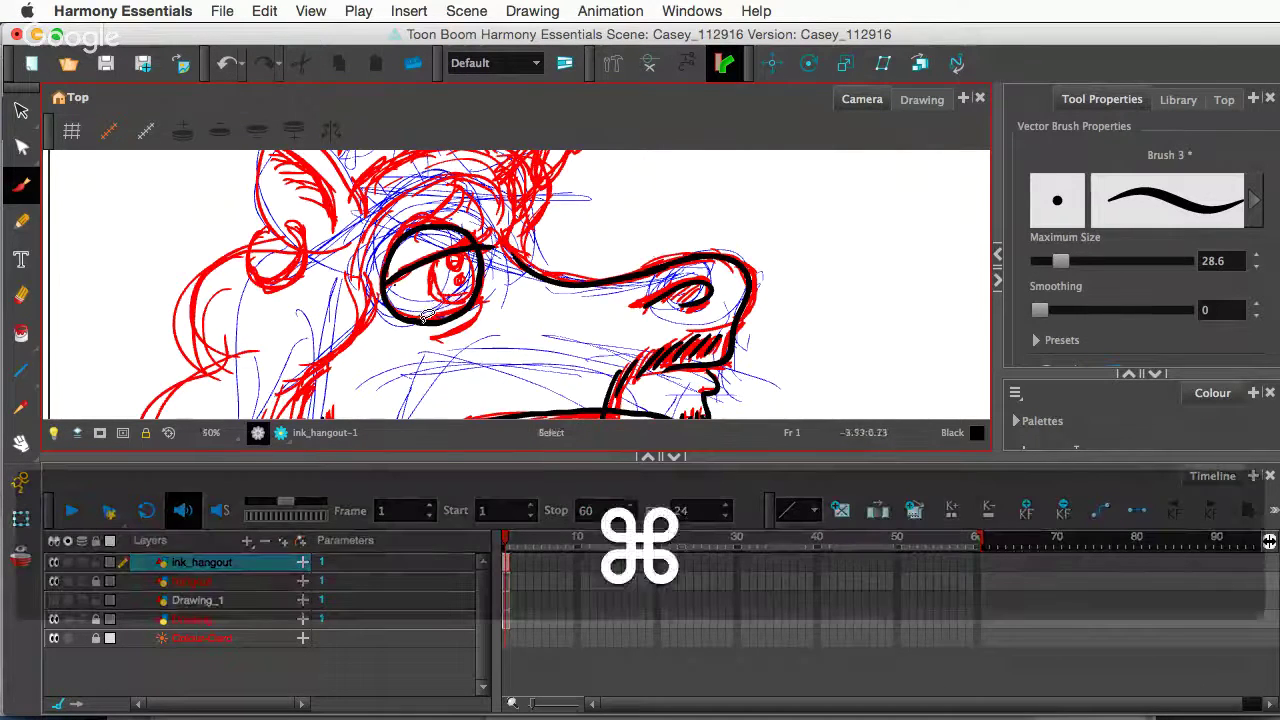
pyautogui.keyDown('super'); pyautogui.click(424, 318); pyautogui.keyUp('super')
pyautogui.hotkey('alt', 'shift')
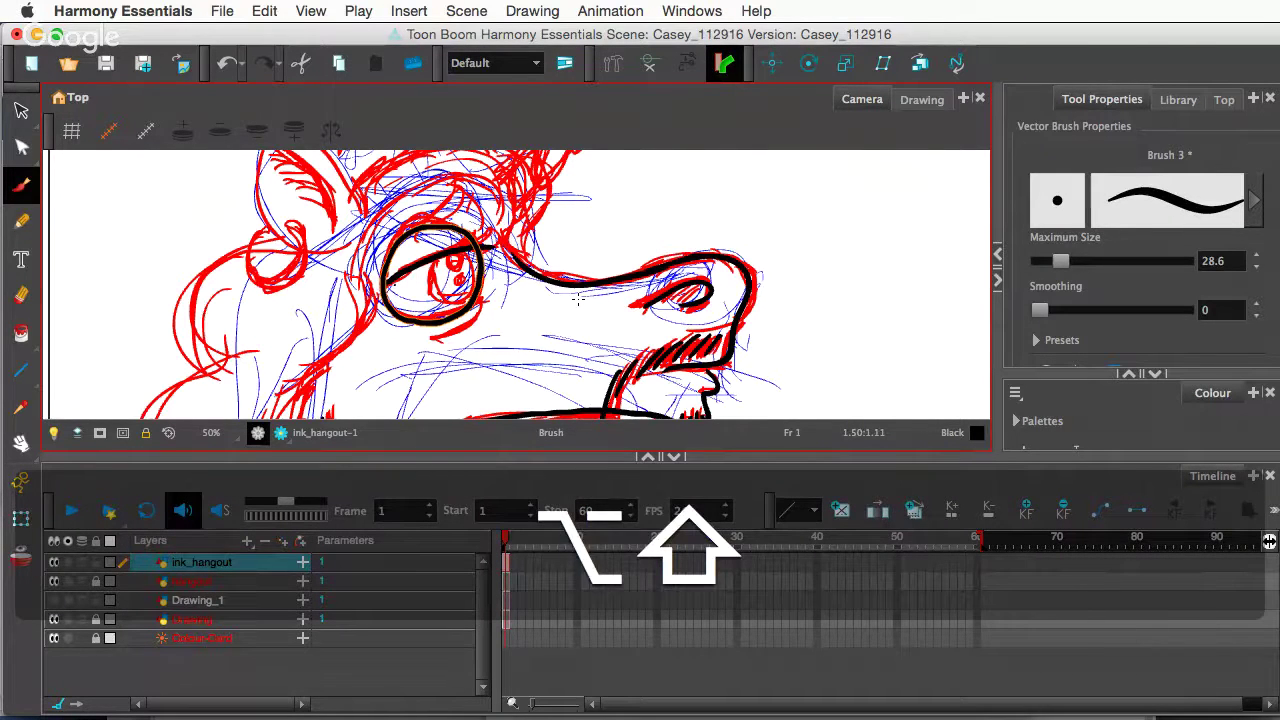
pyautogui.hotkey('alt', 'shift', 's')
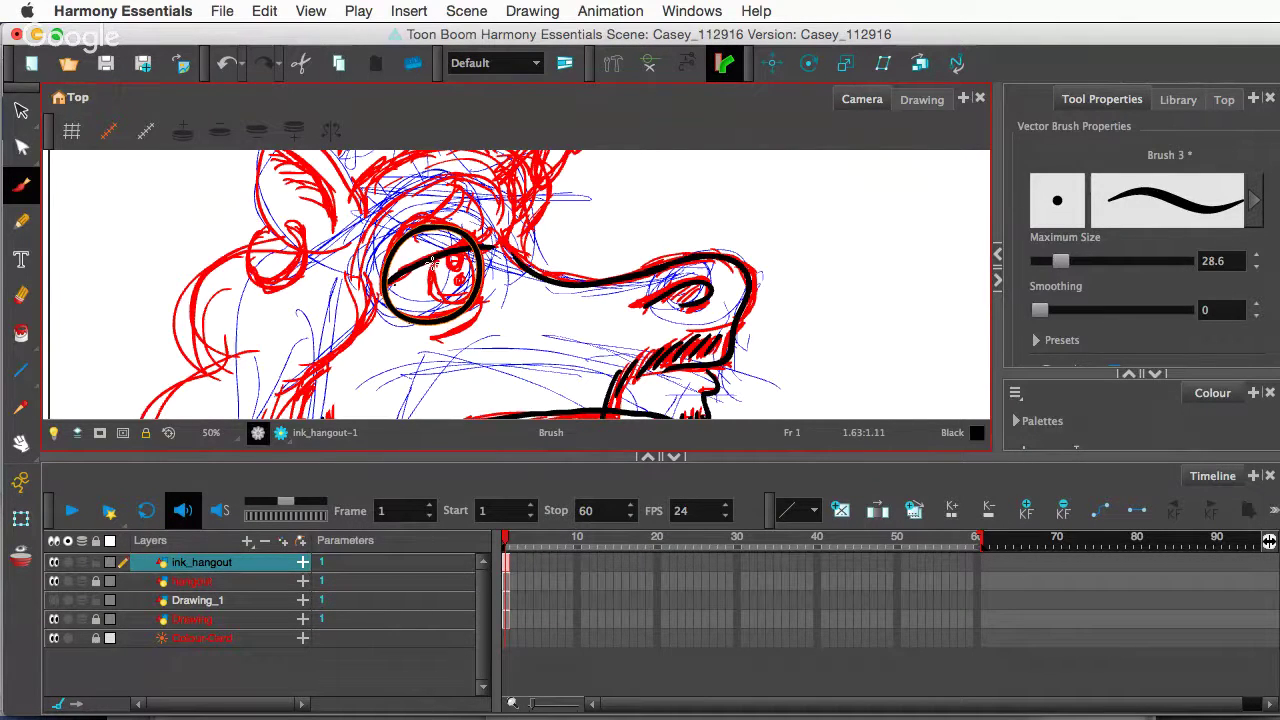
# - Ink the iris as an oval beneath the eyelid line and add a short curved stroke under the eye
pyautogui.moveTo(436, 257)
pyautogui.mouseDown()
pyautogui.moveTo(438, 302)
pyautogui.moveTo(466, 292)
pyautogui.moveTo(465, 256)
pyautogui.moveTo(449, 251)
pyautogui.mouseUp()
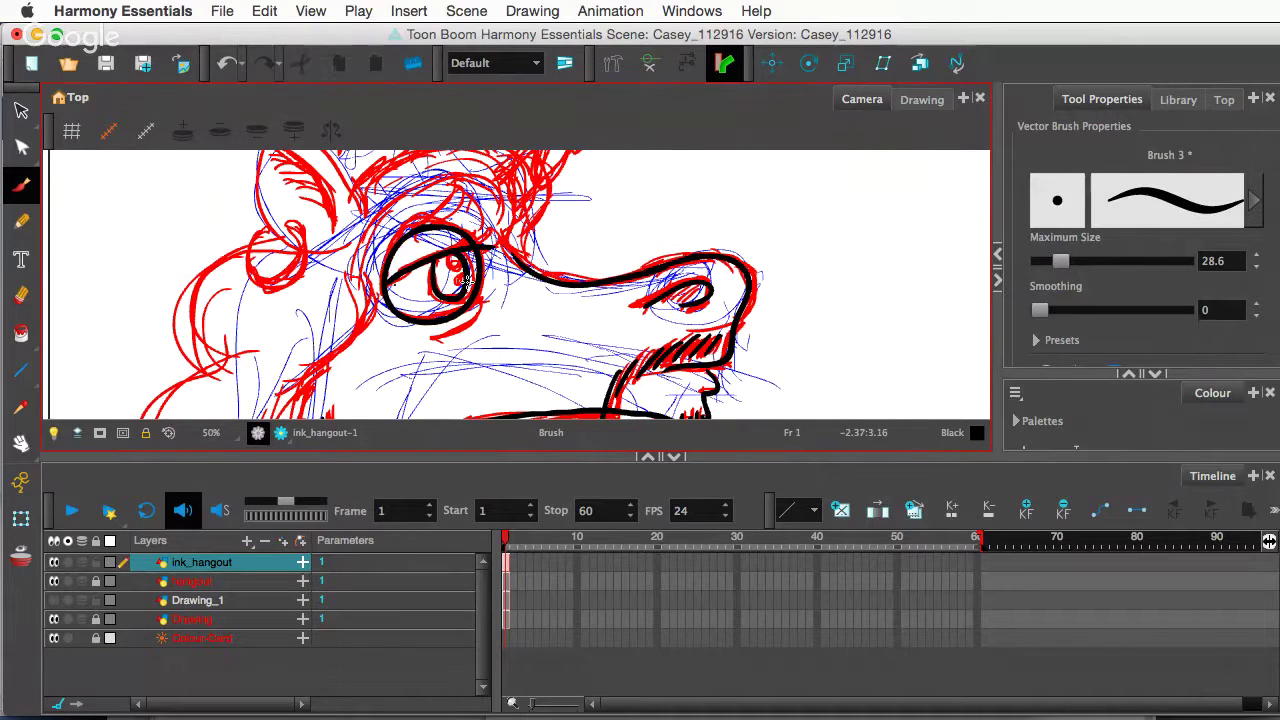
pyautogui.keyDown('super'); pyautogui.click(460, 292); pyautogui.keyUp('super')
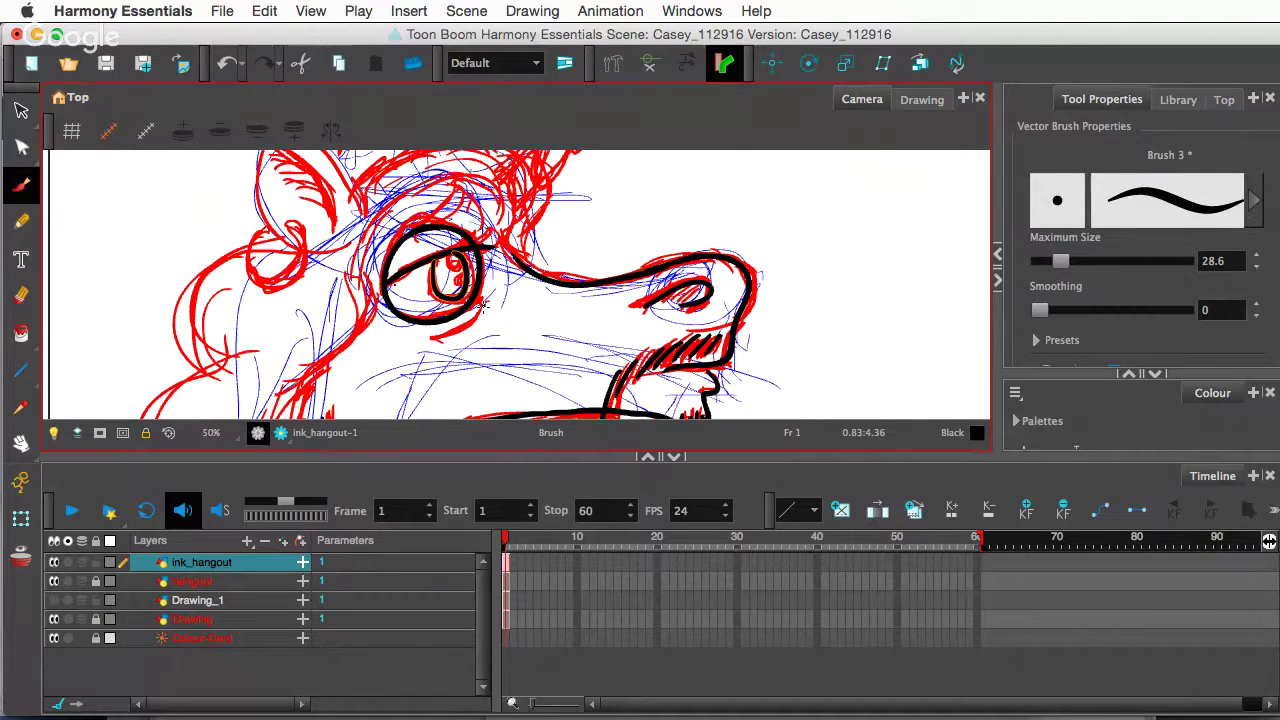
pyautogui.moveTo(483, 306); pyautogui.dragTo(445, 341)
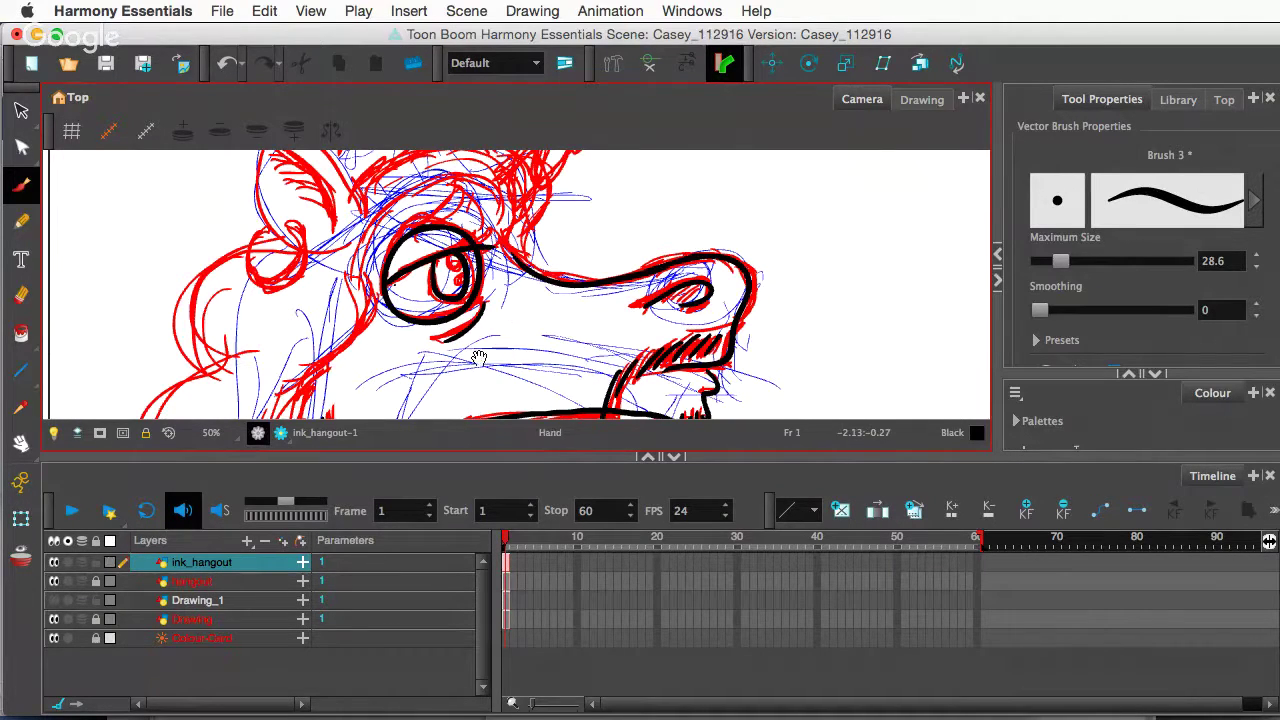
# - Ink the mane's inner edge from behind the eye down past the jaw, and its wavy outer edge along the back
pyautogui.press('space')
pyautogui.moveTo(526, 356); pyautogui.dragTo(560, 314)
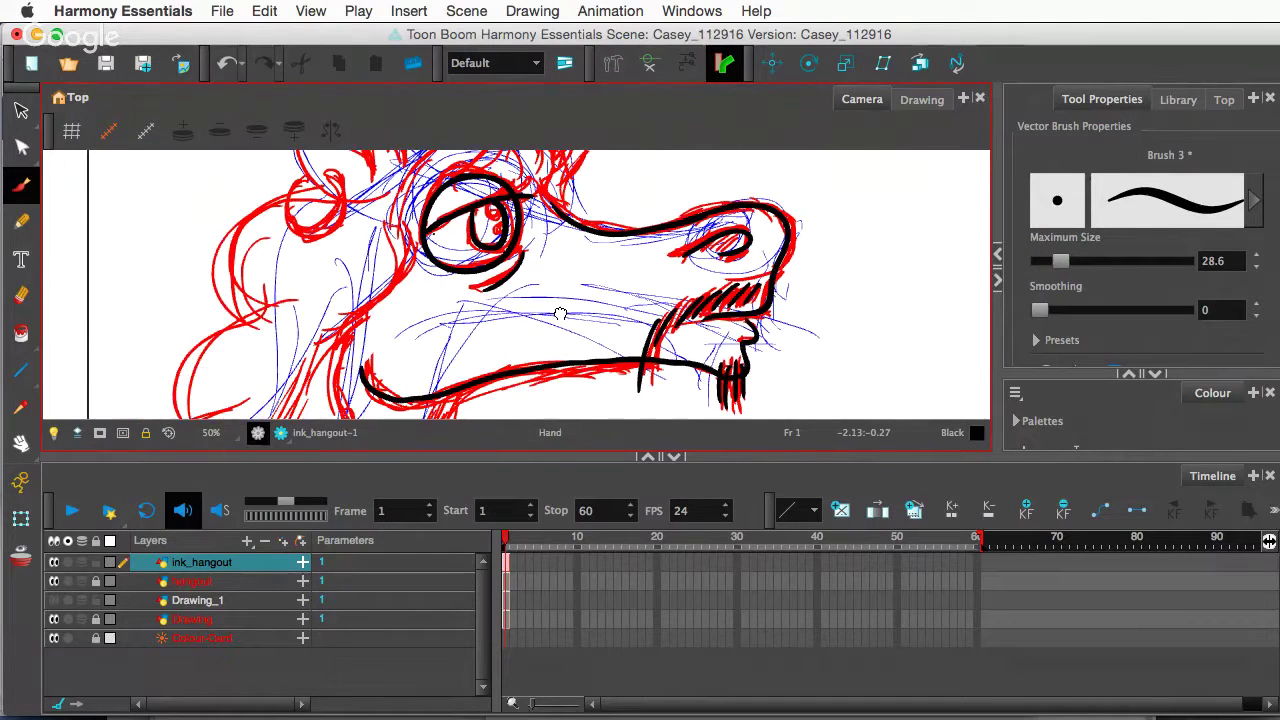
pyautogui.scroll(-3, 569, 277)
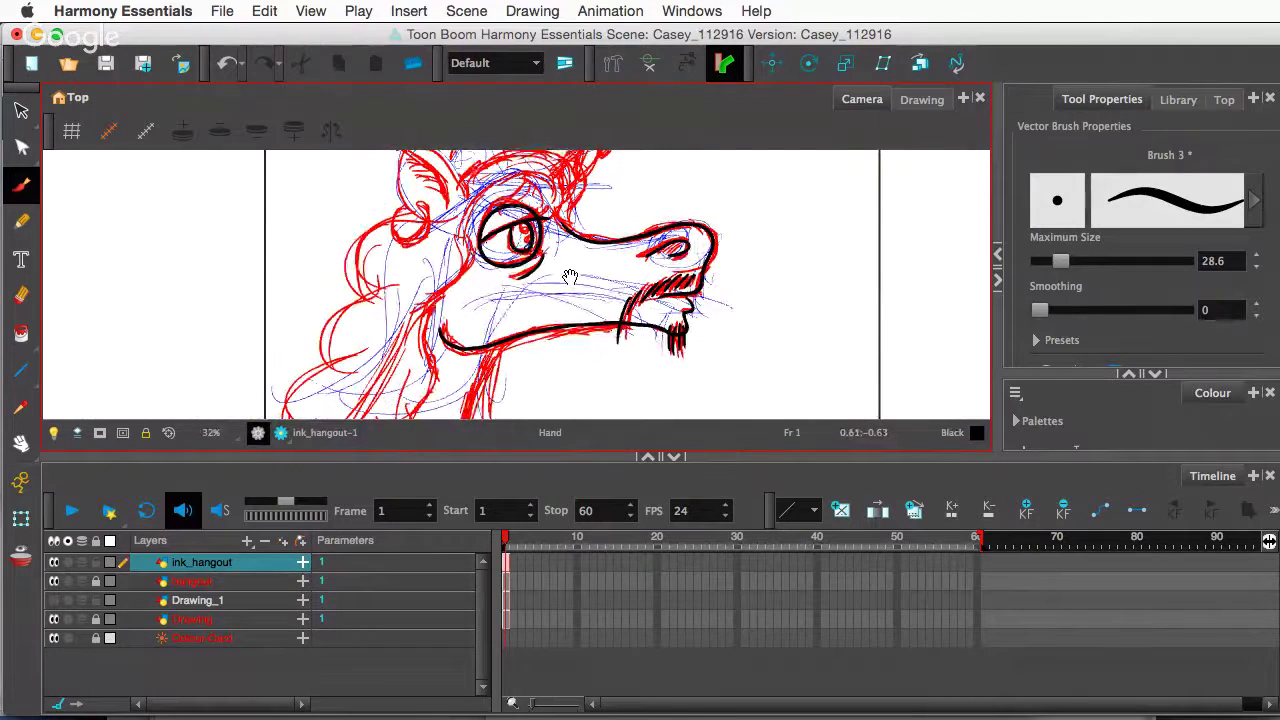
pyautogui.press('space')
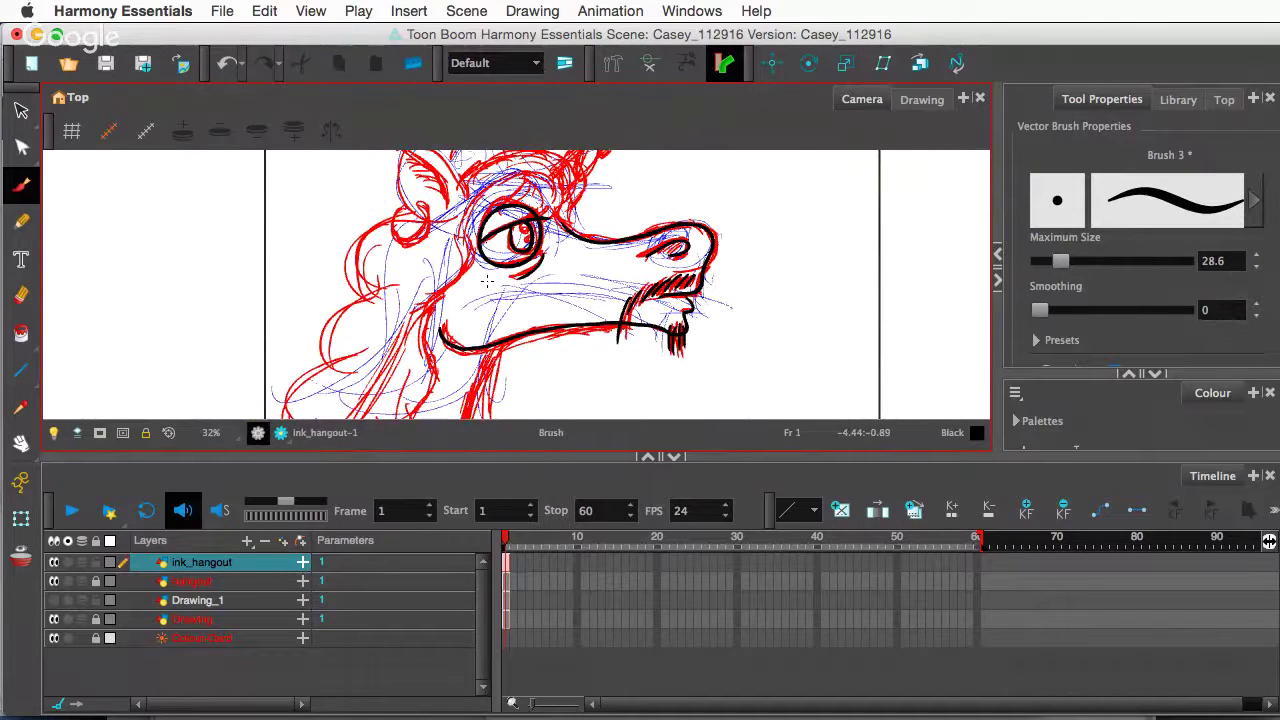
pyautogui.moveTo(464, 235)
pyautogui.mouseDown()
pyautogui.moveTo(470, 251)
pyautogui.moveTo(411, 313)
pyautogui.moveTo(428, 327)
pyautogui.moveTo(440, 386)
pyautogui.mouseUp()
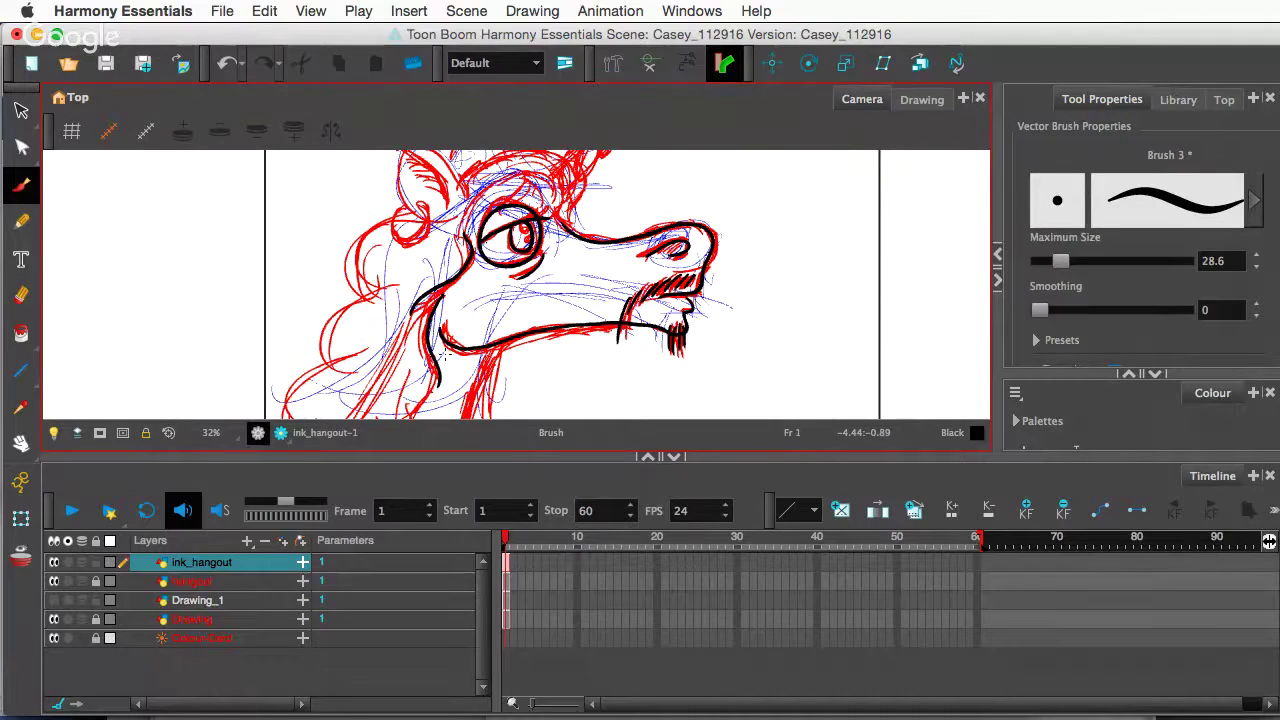
pyautogui.moveTo(487, 342); pyautogui.dragTo(487, 275)
pyautogui.moveTo(419, 302); pyautogui.dragTo(410, 381)
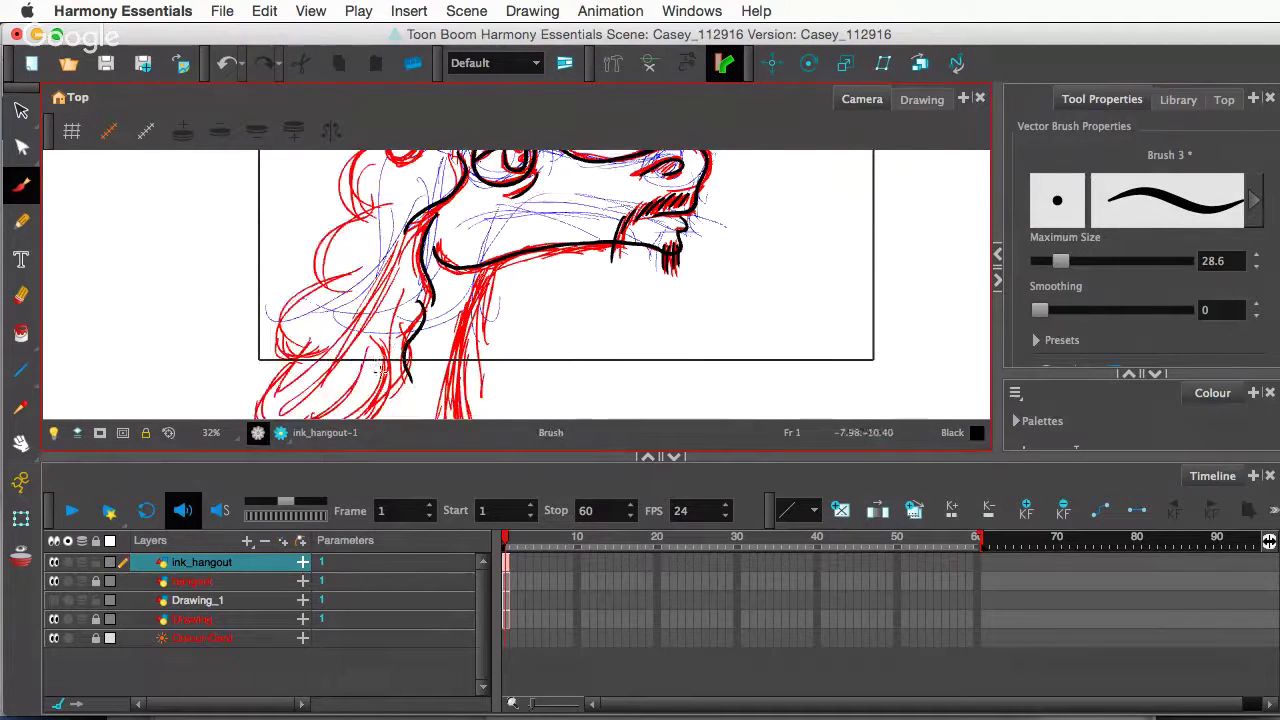
pyautogui.moveTo(374, 201)
pyautogui.mouseDown()
pyautogui.moveTo(284, 333)
pyautogui.moveTo(292, 362)
pyautogui.moveTo(308, 345)
pyautogui.moveTo(258, 410)
pyautogui.mouseUp()
# - Ink the front of the neck as one long black curve down from the jaw, undoing and redrawing unsatisfactory strokes
pyautogui.scroll(-5, 471, 191)
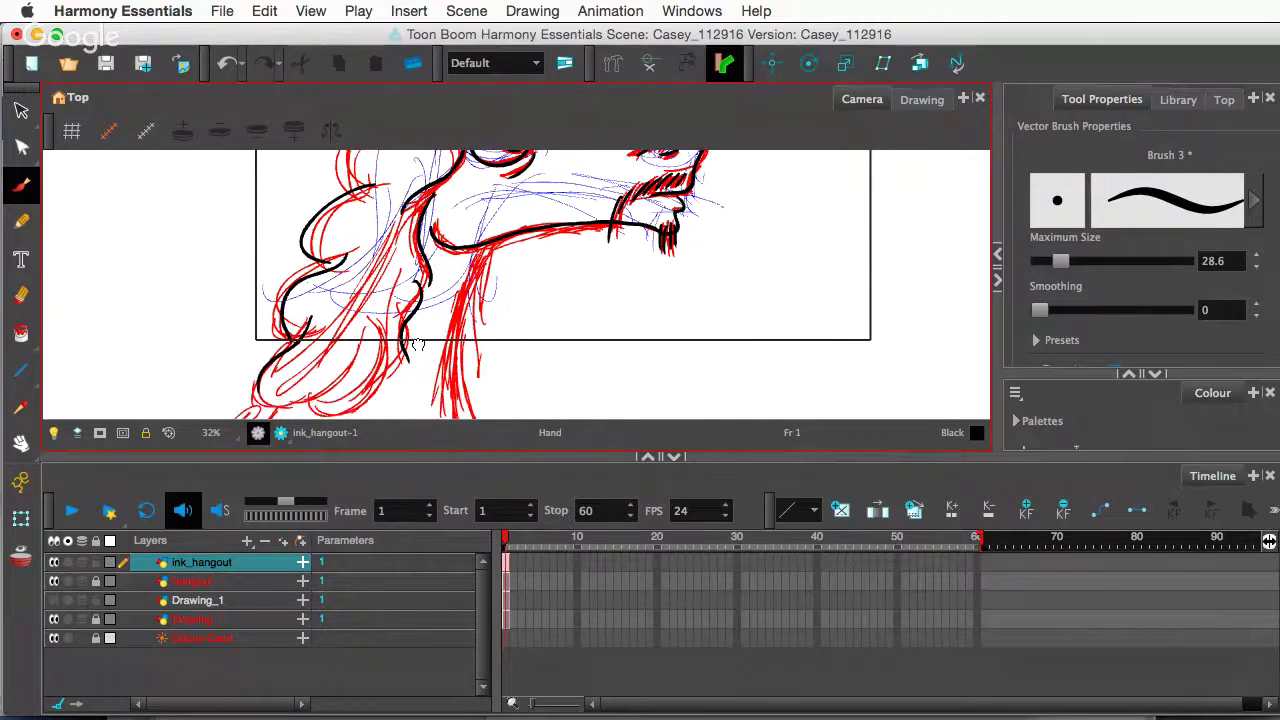
pyautogui.moveTo(471, 191)
pyautogui.mouseDown()
pyautogui.moveTo(455, 290)
pyautogui.moveTo(458, 372)
pyautogui.mouseUp()
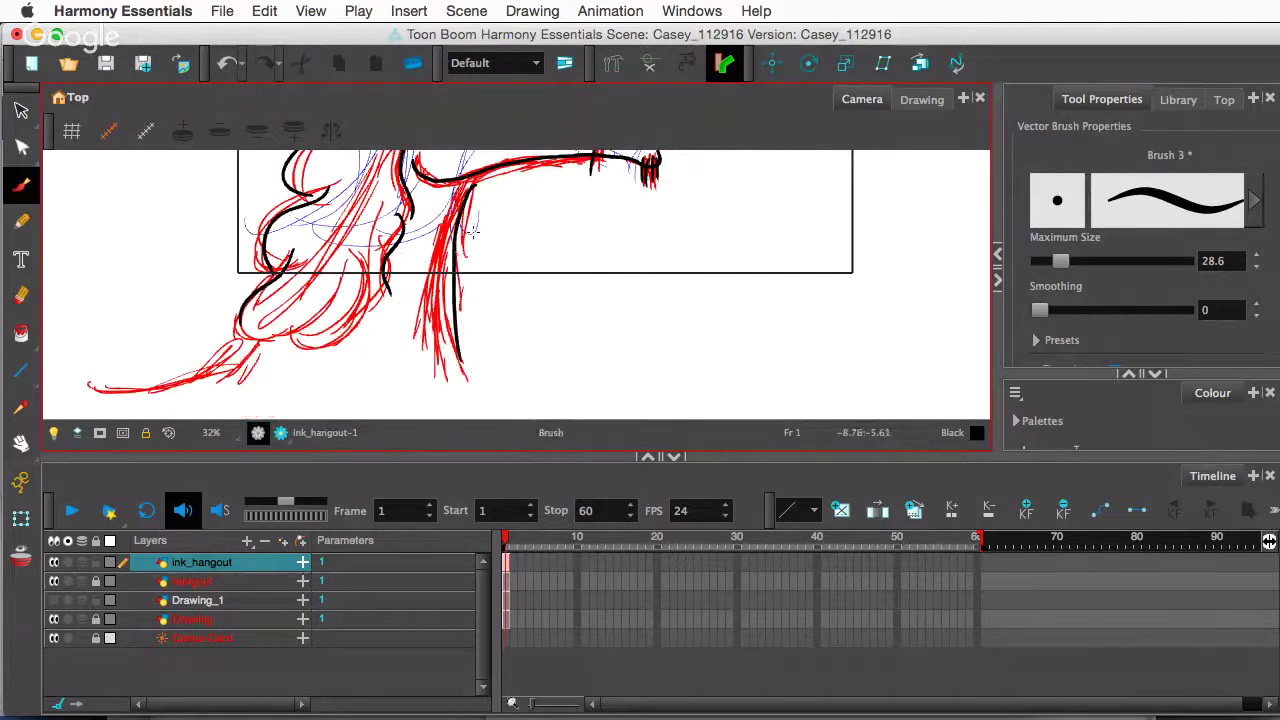
pyautogui.press('super+z')
pyautogui.moveTo(476, 178); pyautogui.dragTo(448, 380)
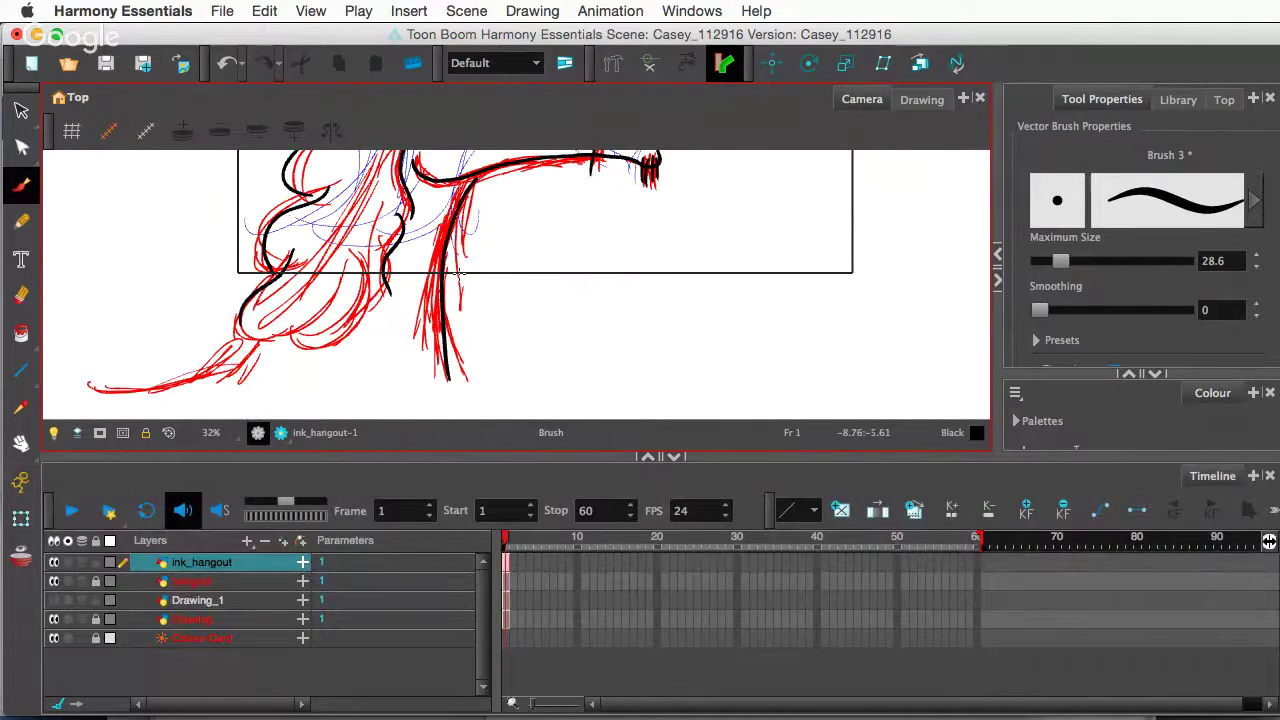
pyautogui.press('super+z')
pyautogui.moveTo(470, 188); pyautogui.dragTo(450, 370)
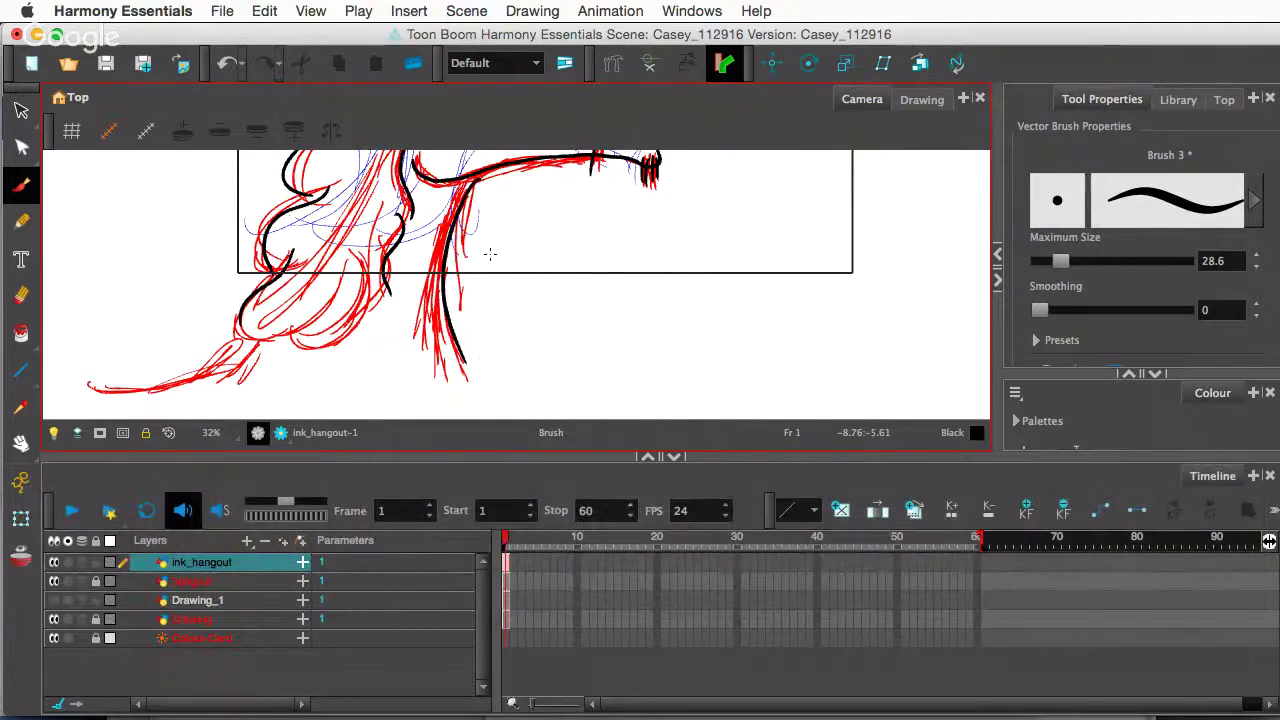
# - Ink the small round curl at the base of the near ear in black, undoing and redrawing its loop
pyautogui.press('space')
pyautogui.moveTo(528, 199); pyautogui.dragTo(485, 339)
pyautogui.moveTo(529, 196); pyautogui.dragTo(503, 306)
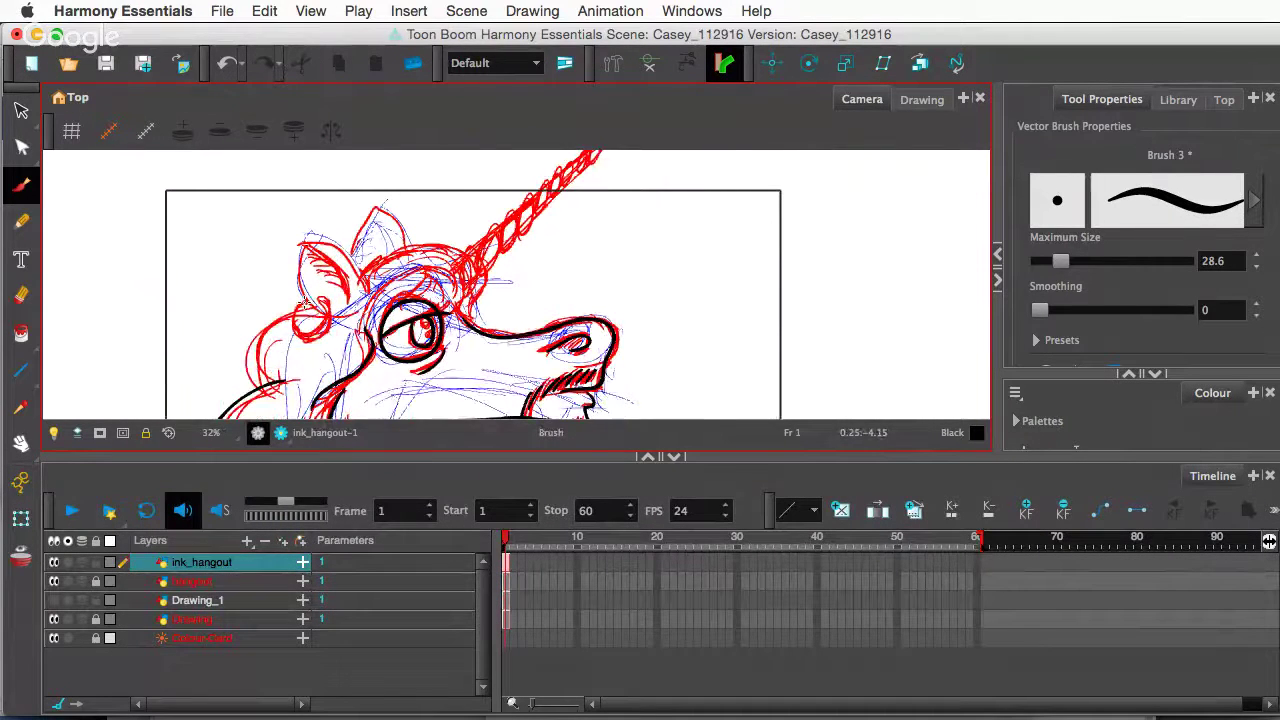
pyautogui.moveTo(306, 302)
pyautogui.mouseDown()
pyautogui.moveTo(310, 338)
pyautogui.moveTo(314, 304)
pyautogui.mouseUp()
pyautogui.press('super+z')
pyautogui.moveTo(317, 296)
pyautogui.mouseDown()
pyautogui.moveTo(300, 336)
pyautogui.moveTo(318, 298)
pyautogui.mouseUp()
pyautogui.press('super+z')
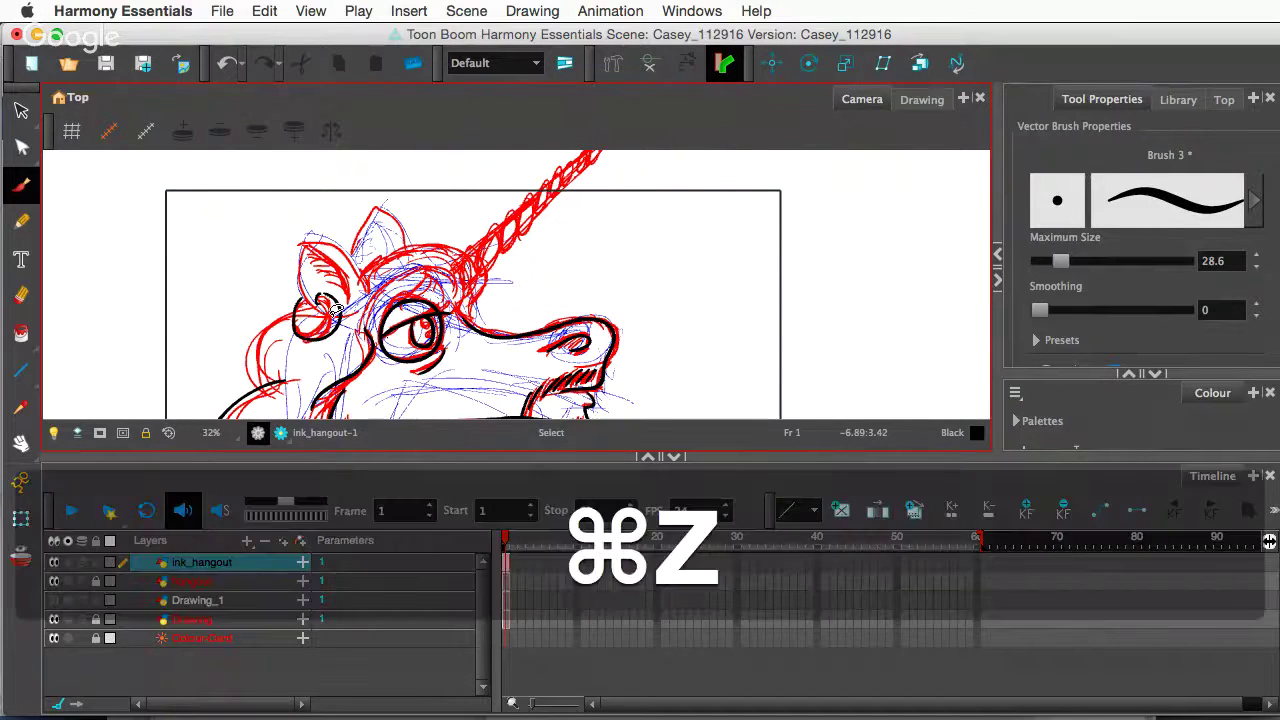
pyautogui.moveTo(324, 335)
pyautogui.mouseDown()
pyautogui.moveTo(318, 296)
pyautogui.moveTo(301, 320)
pyautogui.moveTo(310, 336)
pyautogui.moveTo(326, 310)
pyautogui.moveTo(330, 336)
pyautogui.moveTo(318, 292)
pyautogui.mouseUp()
pyautogui.press('super+z')
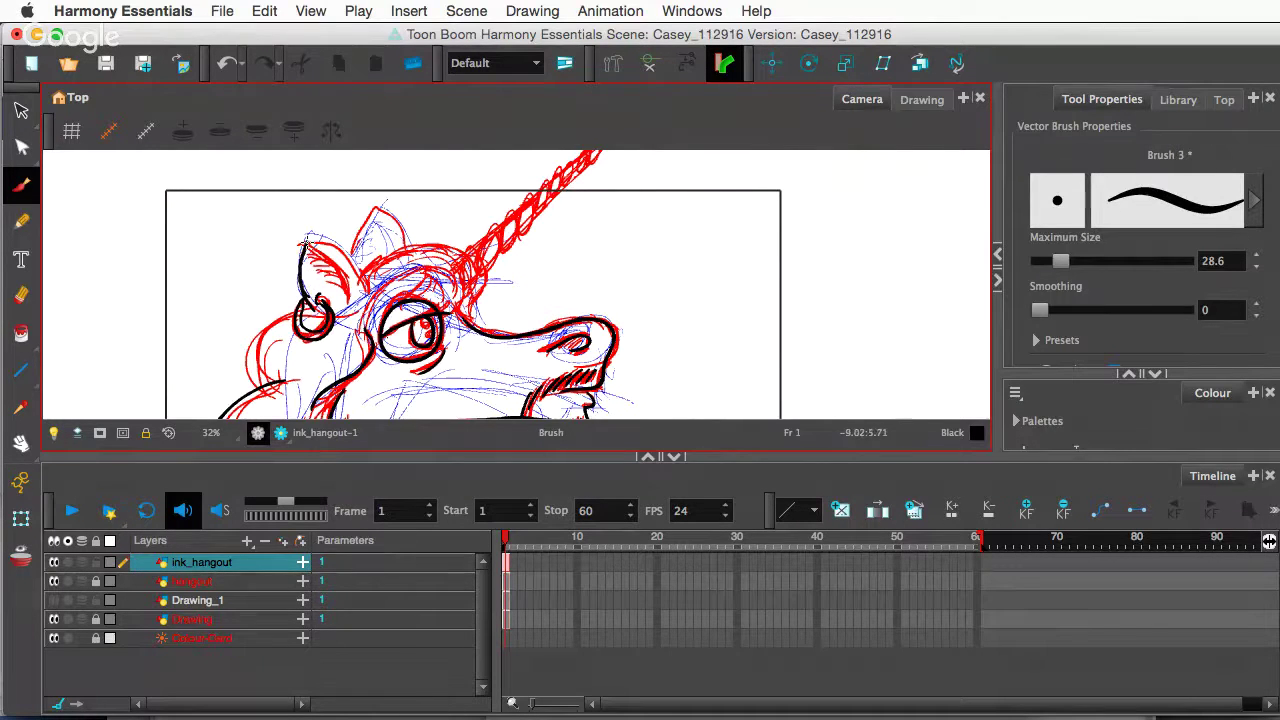
pyautogui.press('super+z')
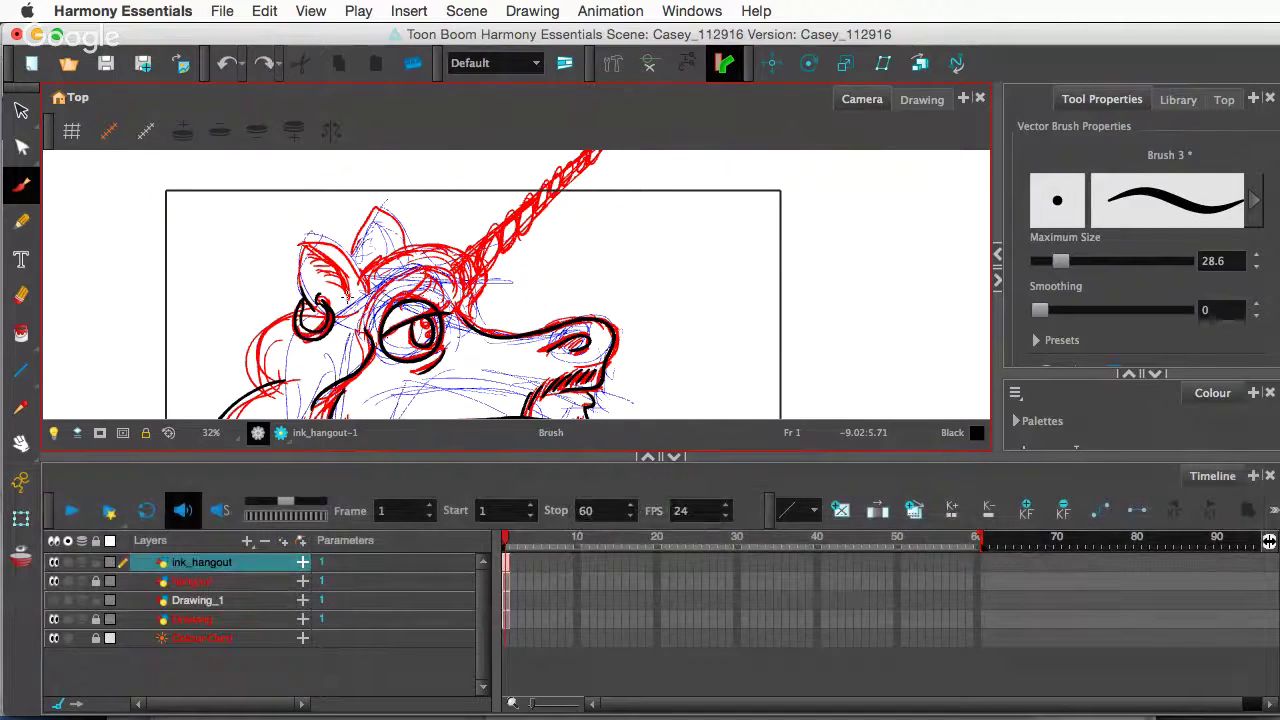
pyautogui.moveTo(349, 300)
pyautogui.mouseDown()
pyautogui.moveTo(315, 247)
pyautogui.moveTo(295, 244)
pyautogui.mouseUp()
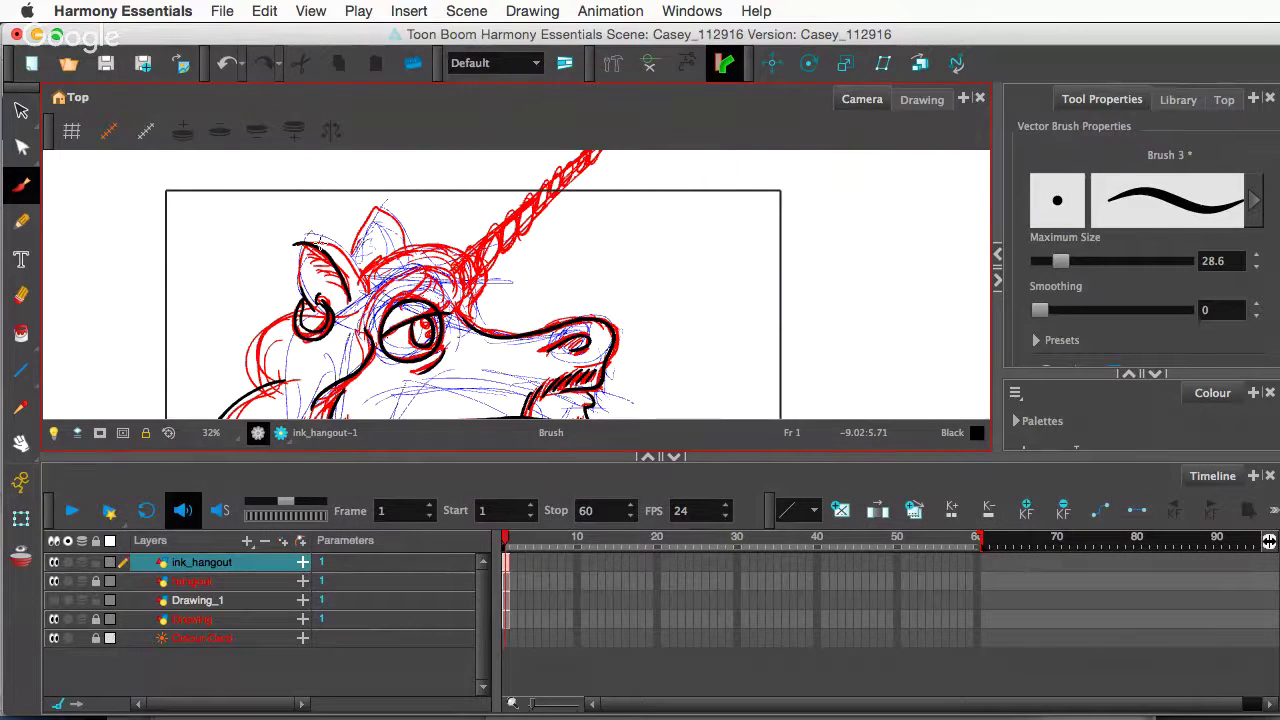
pyautogui.press('super+z')
pyautogui.moveTo(348, 300); pyautogui.dragTo(300, 245)
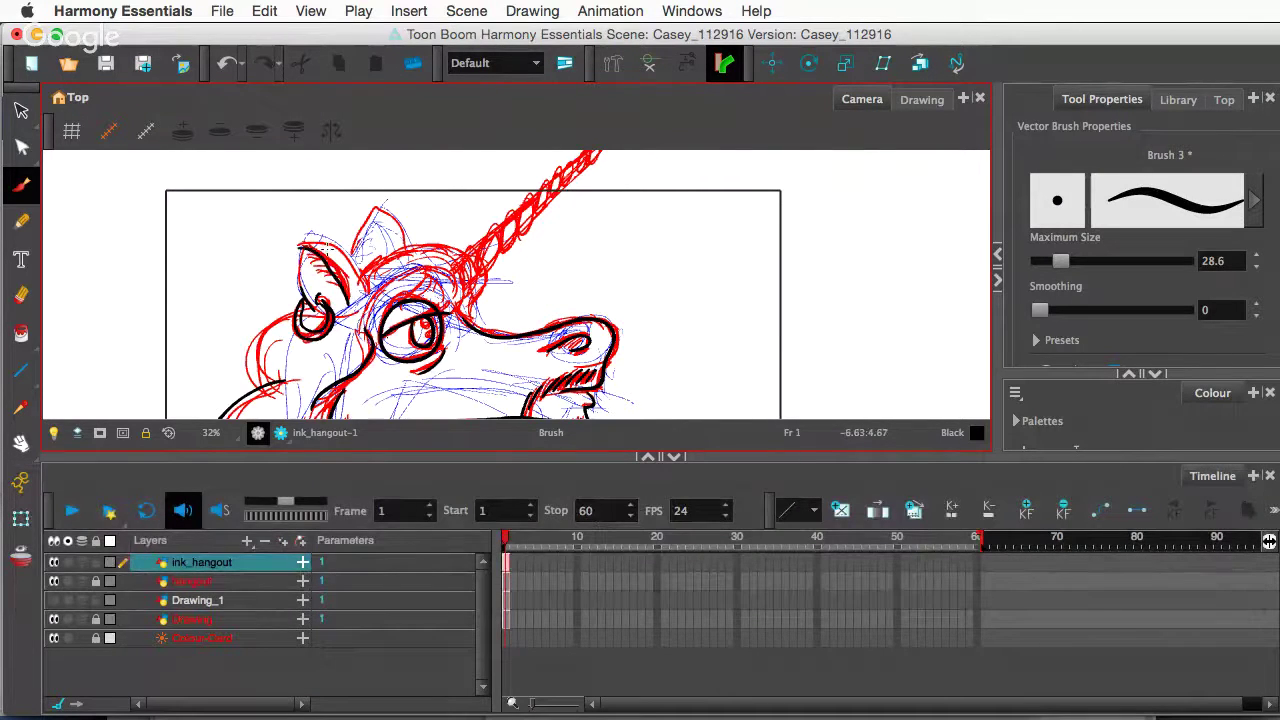
pyautogui.press('super+z')
pyautogui.moveTo(366, 290)
pyautogui.mouseDown()
pyautogui.moveTo(346, 263)
pyautogui.moveTo(300, 242)
pyautogui.mouseUp()
pyautogui.press('super+z')
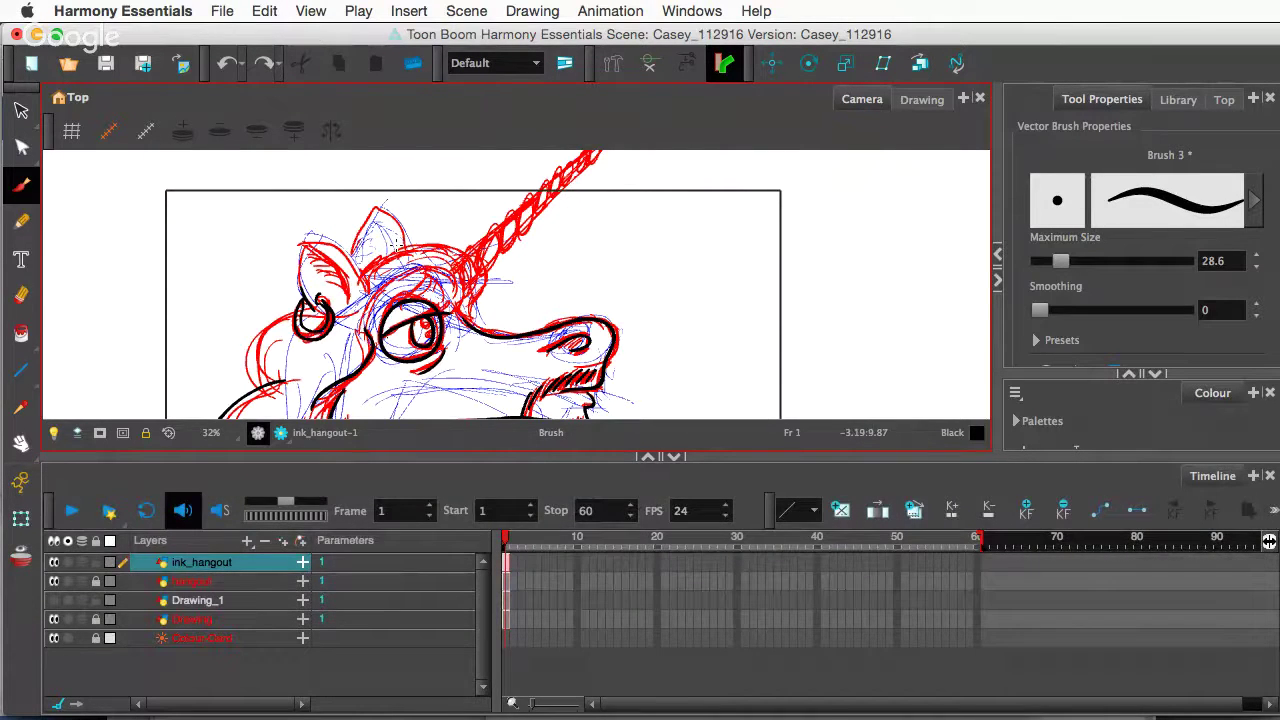
# - Ink the near ear's front edge as one curved black stroke from its base to the tip, redrawing it until it fits
pyautogui.press('alt+super')
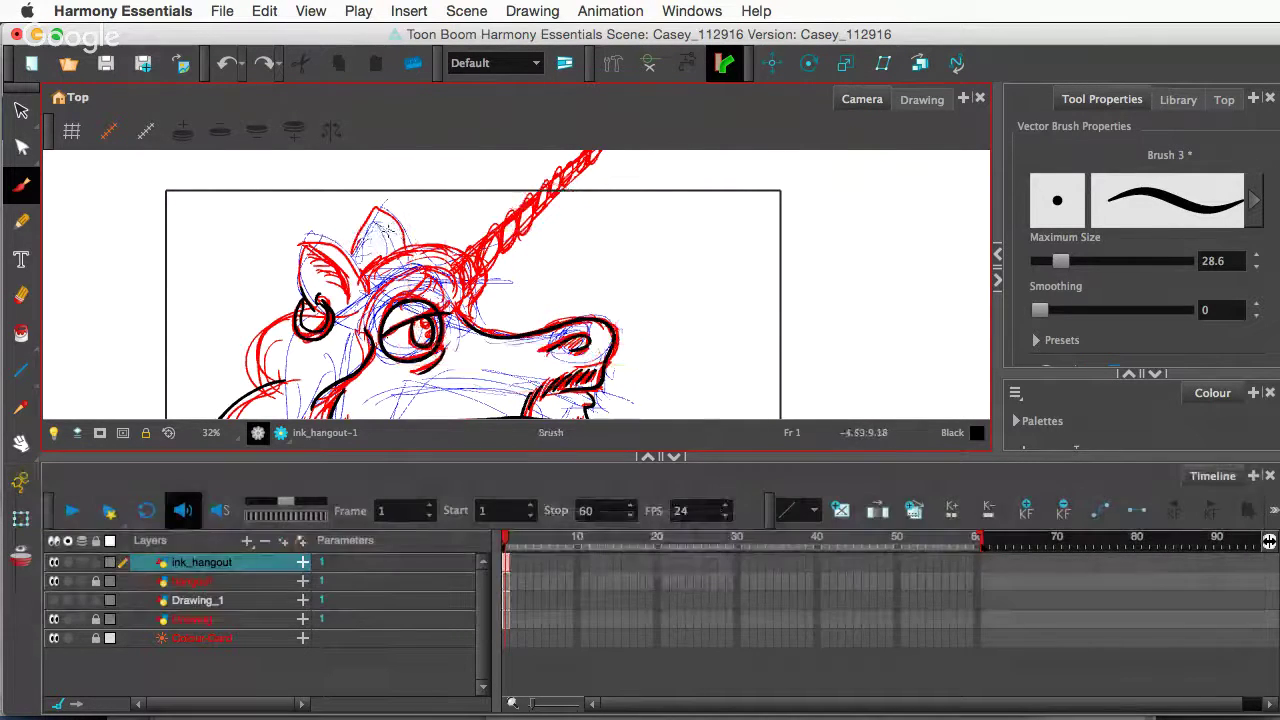
pyautogui.moveTo(404, 226)
pyautogui.mouseDown()
pyautogui.moveTo(496, 231)
pyautogui.moveTo(530, 262)
pyautogui.moveTo(490, 284)
pyautogui.mouseUp()
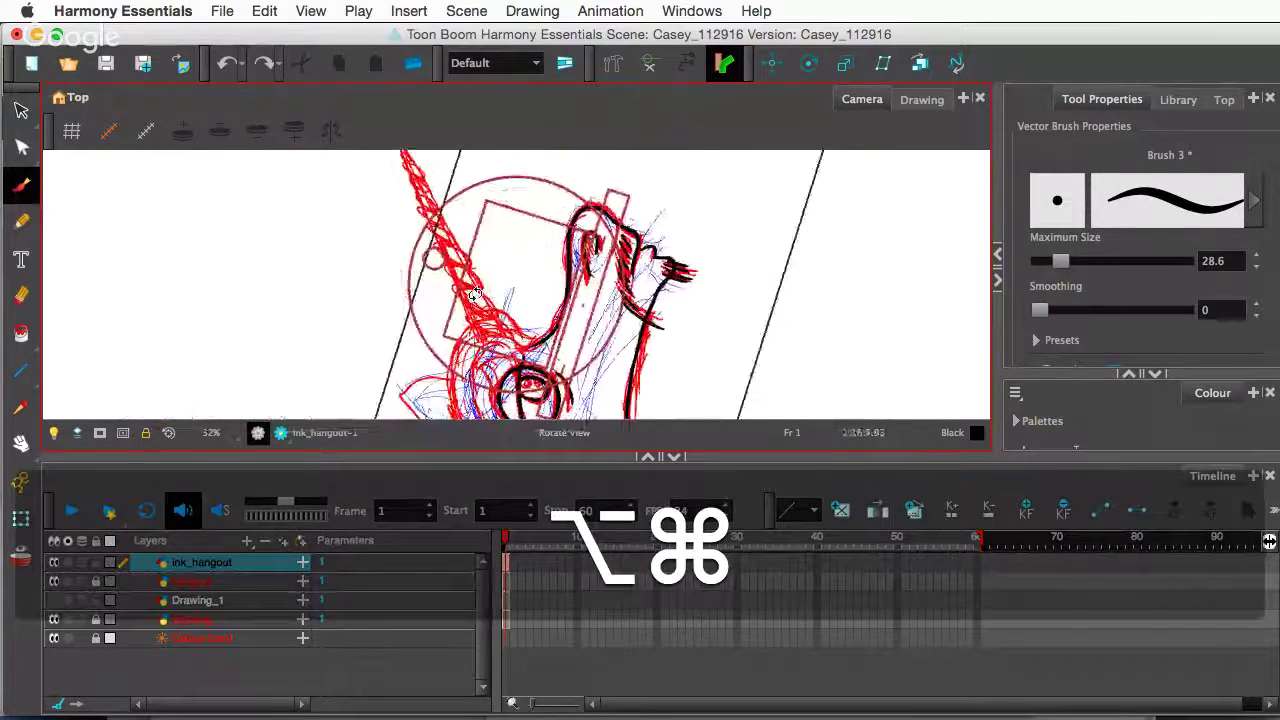
pyautogui.press('2')
pyautogui.press('2')
pyautogui.press('2')
pyautogui.press('2')
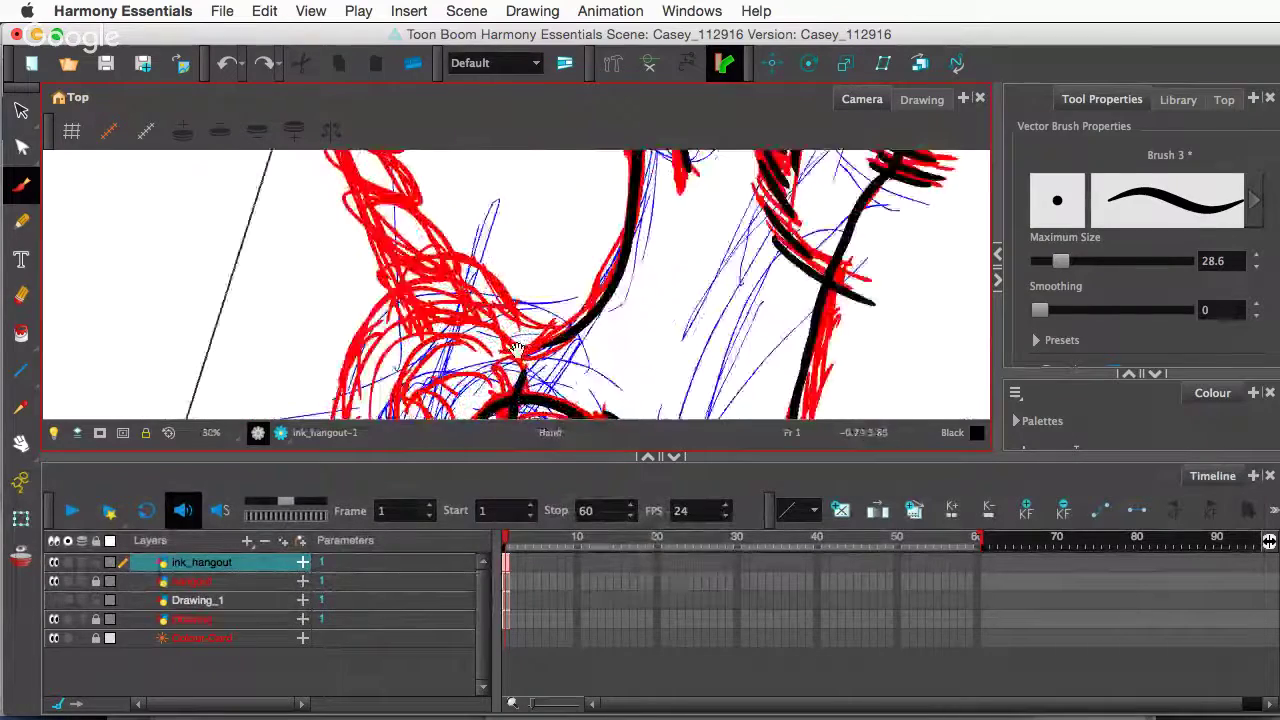
pyautogui.press('space')
pyautogui.moveTo(523, 350); pyautogui.dragTo(546, 112)
pyautogui.moveTo(523, 286); pyautogui.dragTo(554, 217)
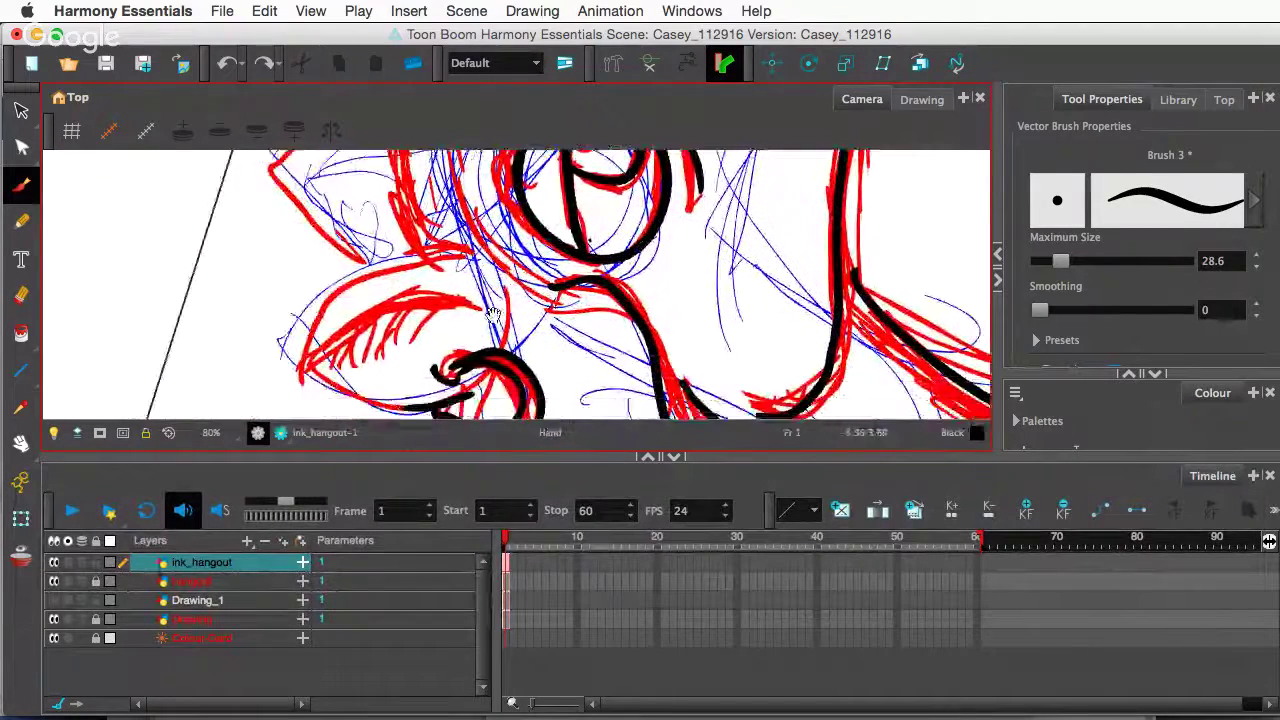
pyautogui.moveTo(494, 312); pyautogui.dragTo(532, 268)
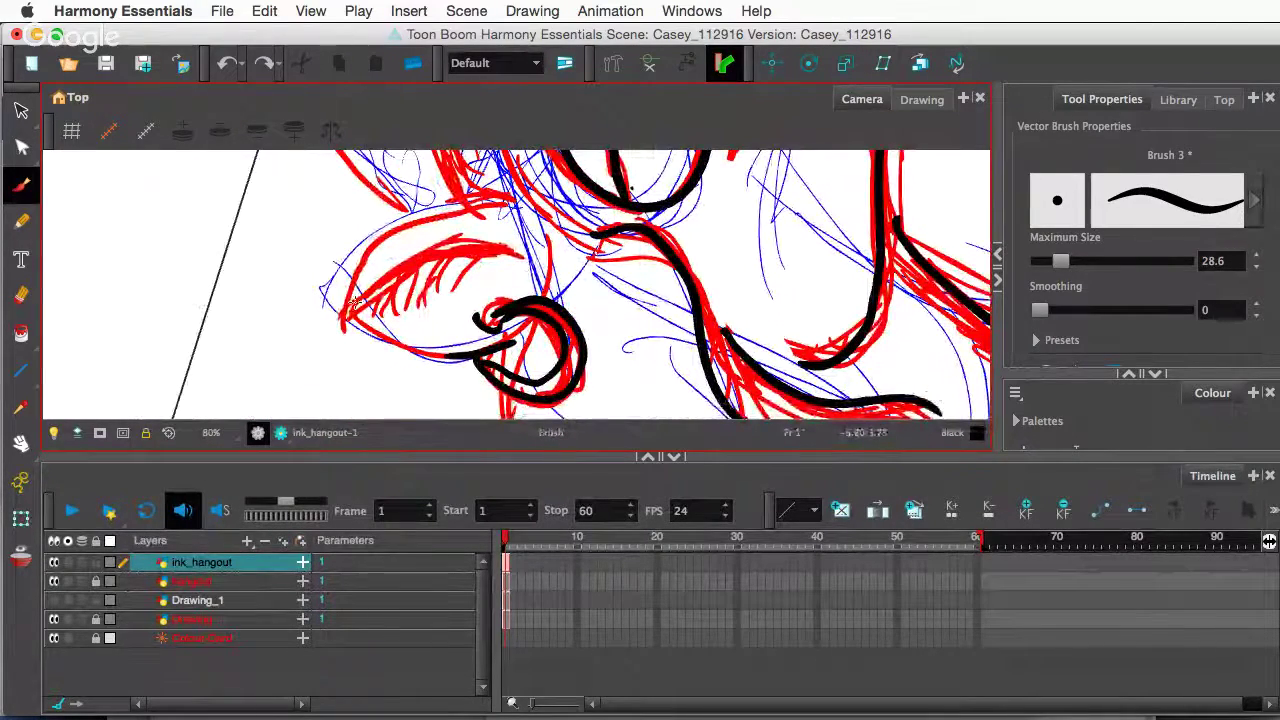
pyautogui.moveTo(480, 203)
pyautogui.mouseDown()
pyautogui.moveTo(354, 314)
pyautogui.moveTo(462, 245)
pyautogui.moveTo(352, 316)
pyautogui.mouseUp()
pyautogui.press('super+z')
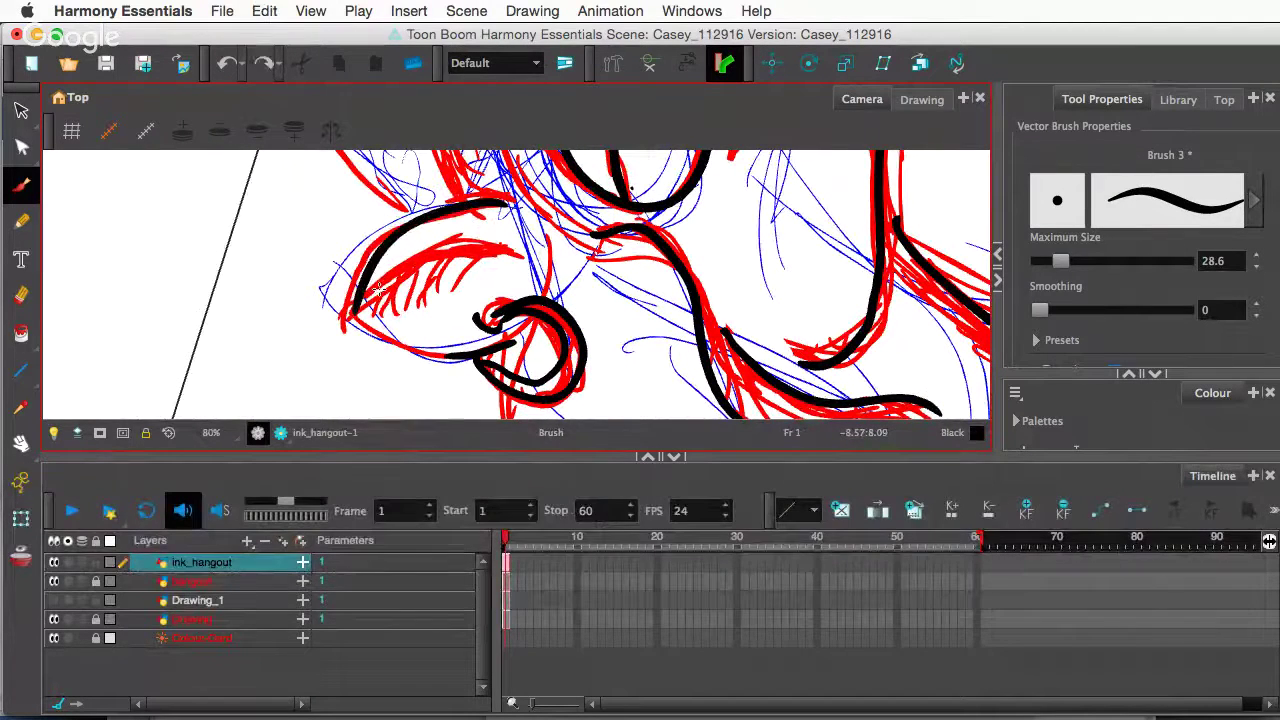
pyautogui.press('super+z')
pyautogui.moveTo(511, 203); pyautogui.dragTo(327, 316)
pyautogui.press('super+z')
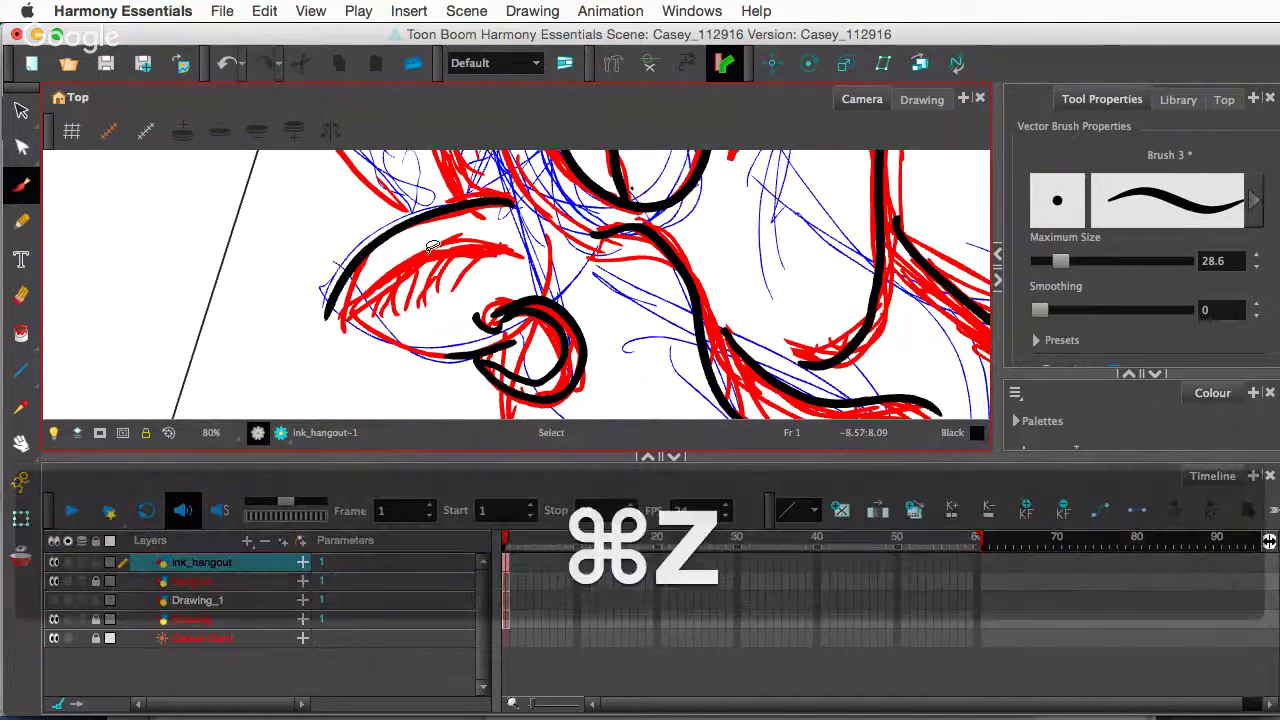
pyautogui.moveTo(505, 201)
pyautogui.mouseDown()
pyautogui.moveTo(468, 205)
pyautogui.moveTo(334, 330)
pyautogui.mouseUp()
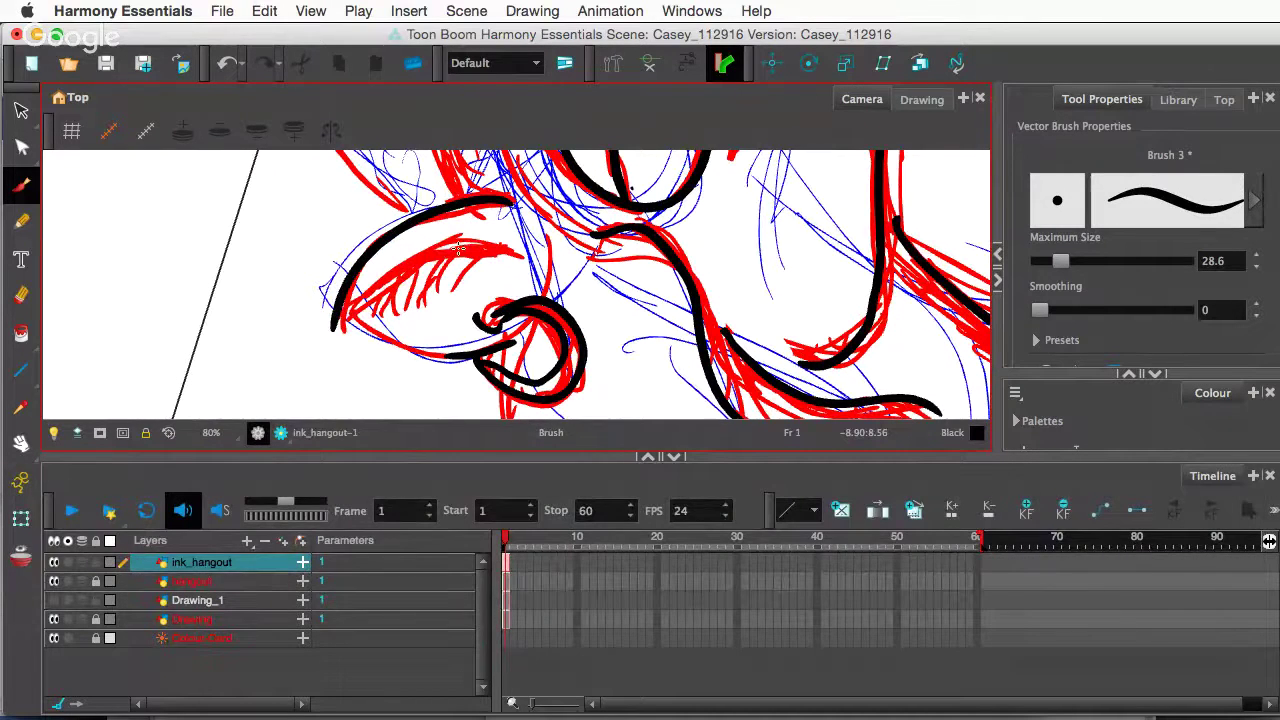
pyautogui.press('super+z')
pyautogui.moveTo(505, 201); pyautogui.dragTo(323, 335)
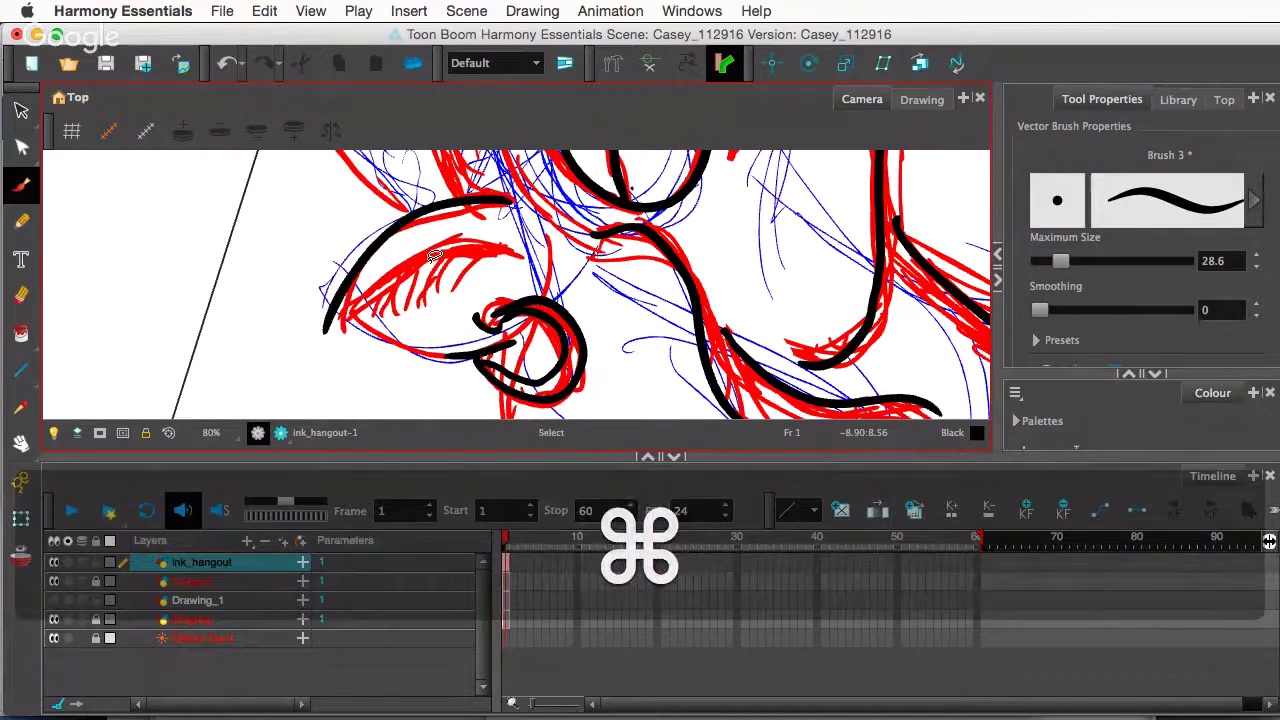
pyautogui.press('super+z')
pyautogui.moveTo(478, 200); pyautogui.dragTo(338, 325)
pyautogui.press('super+z')
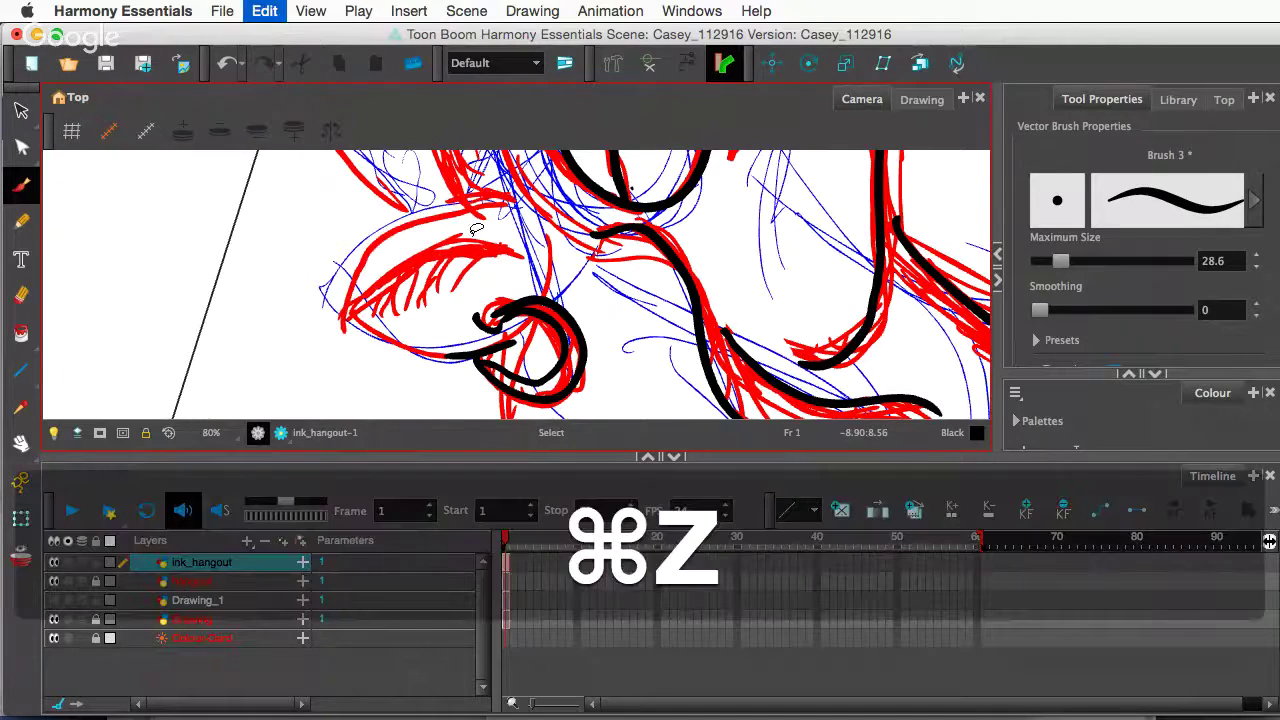
pyautogui.moveTo(512, 199); pyautogui.dragTo(331, 337)
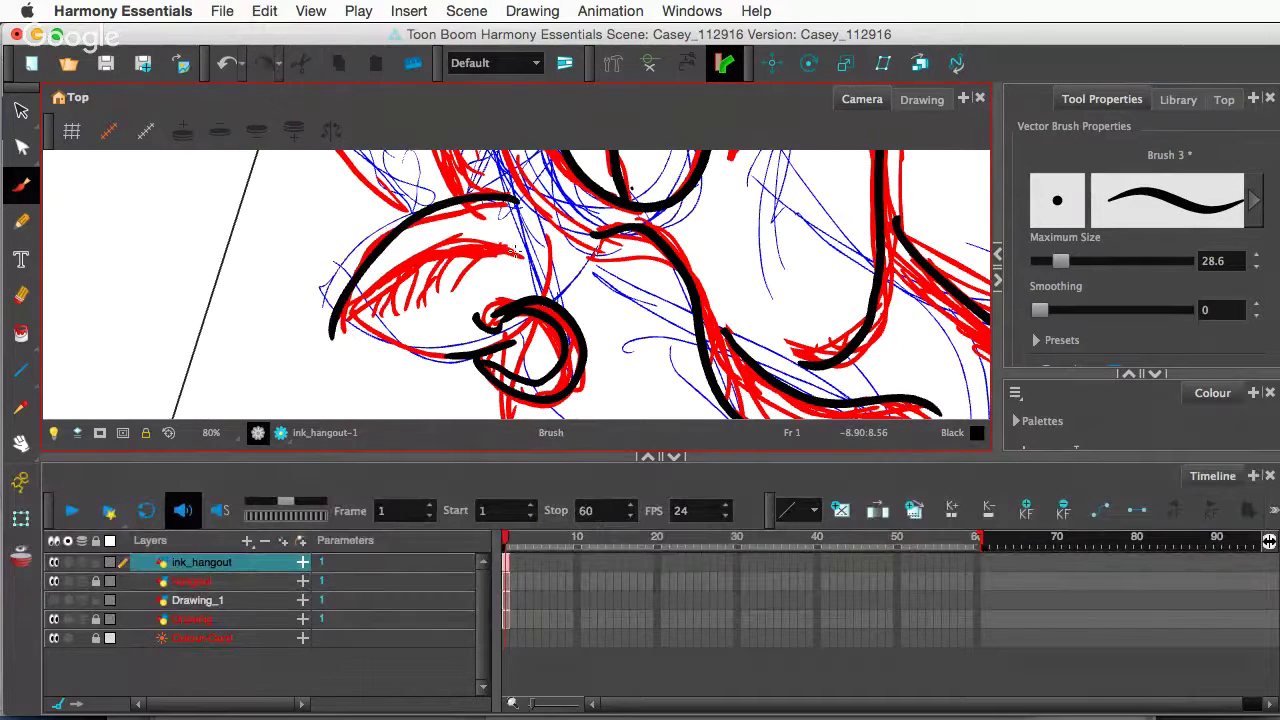
# - Ink the near ear's inner fold line and its back edge from the curl to the tip
pyautogui.moveTo(512, 246)
pyautogui.mouseDown()
pyautogui.moveTo(344, 320)
pyautogui.moveTo(323, 345)
pyautogui.mouseUp()
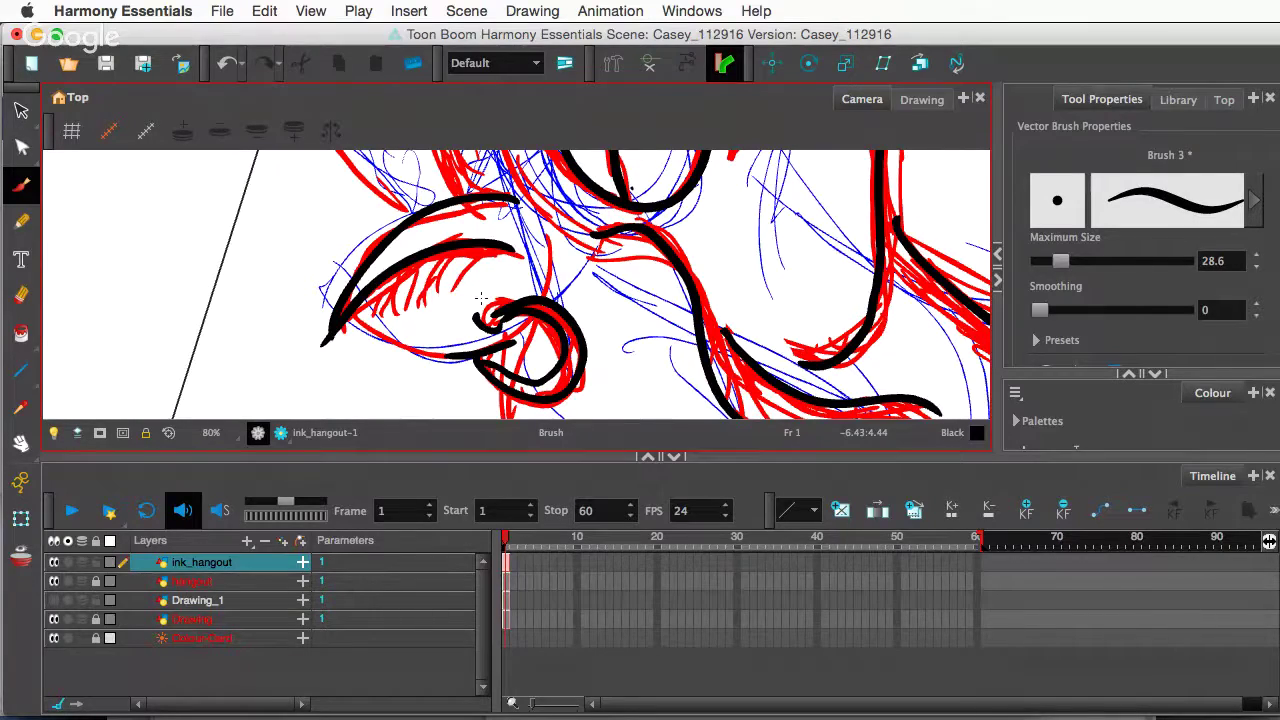
pyautogui.moveTo(576, 349)
pyautogui.keyDown('alt'); pyautogui.keyDown('super'); pyautogui.mouseDown()
pyautogui.moveTo(604, 262)
pyautogui.moveTo(575, 241)
pyautogui.mouseUp(); pyautogui.keyUp('super'); pyautogui.keyUp('alt')
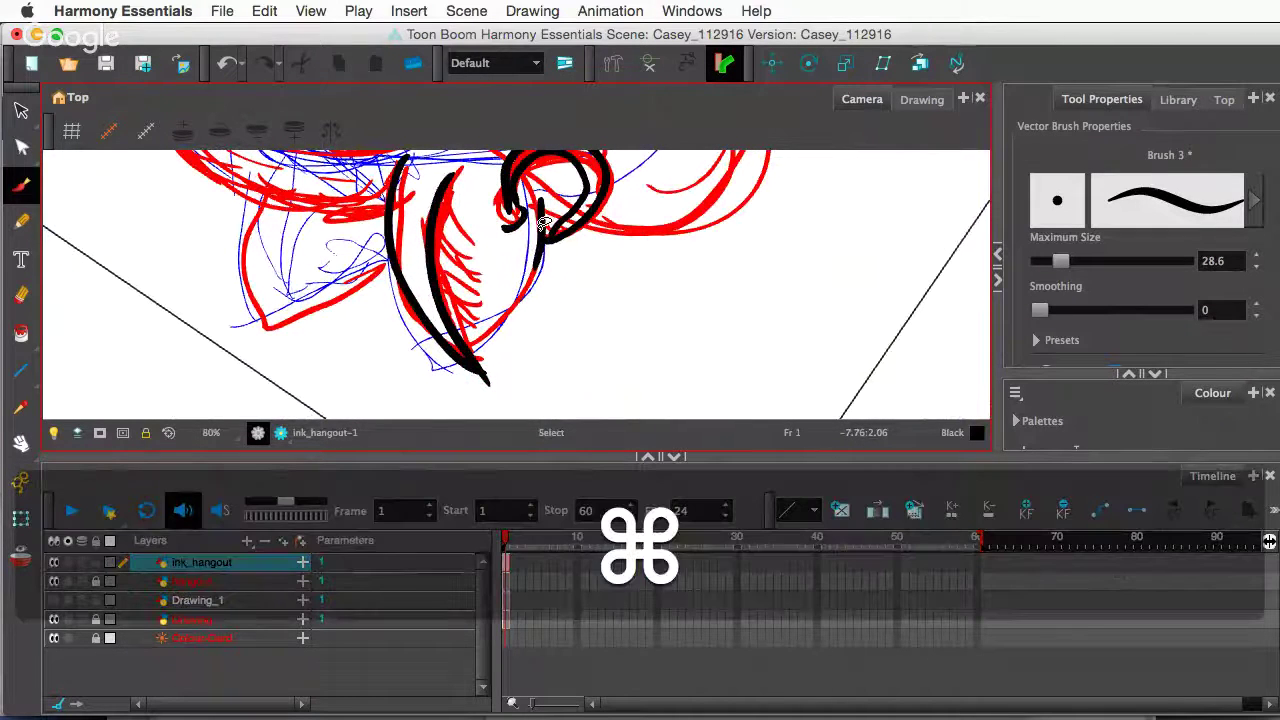
pyautogui.press('super+z')
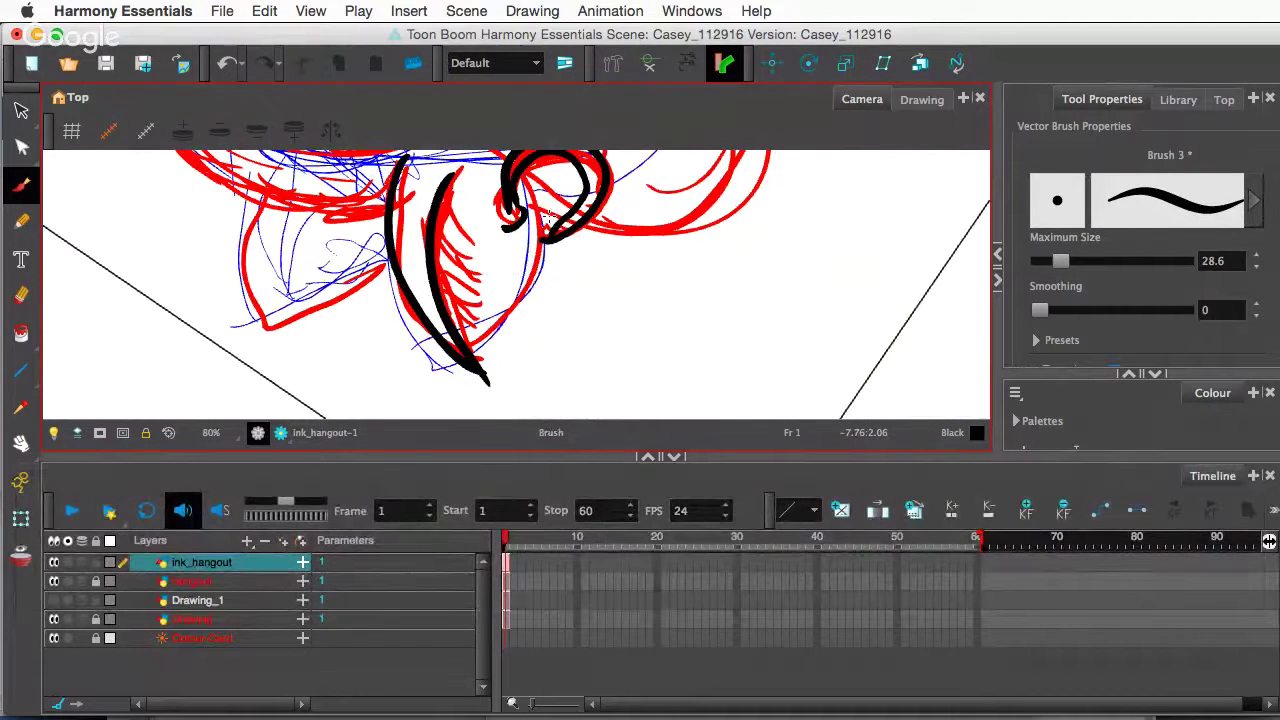
pyautogui.moveTo(544, 212); pyautogui.dragTo(452, 371)
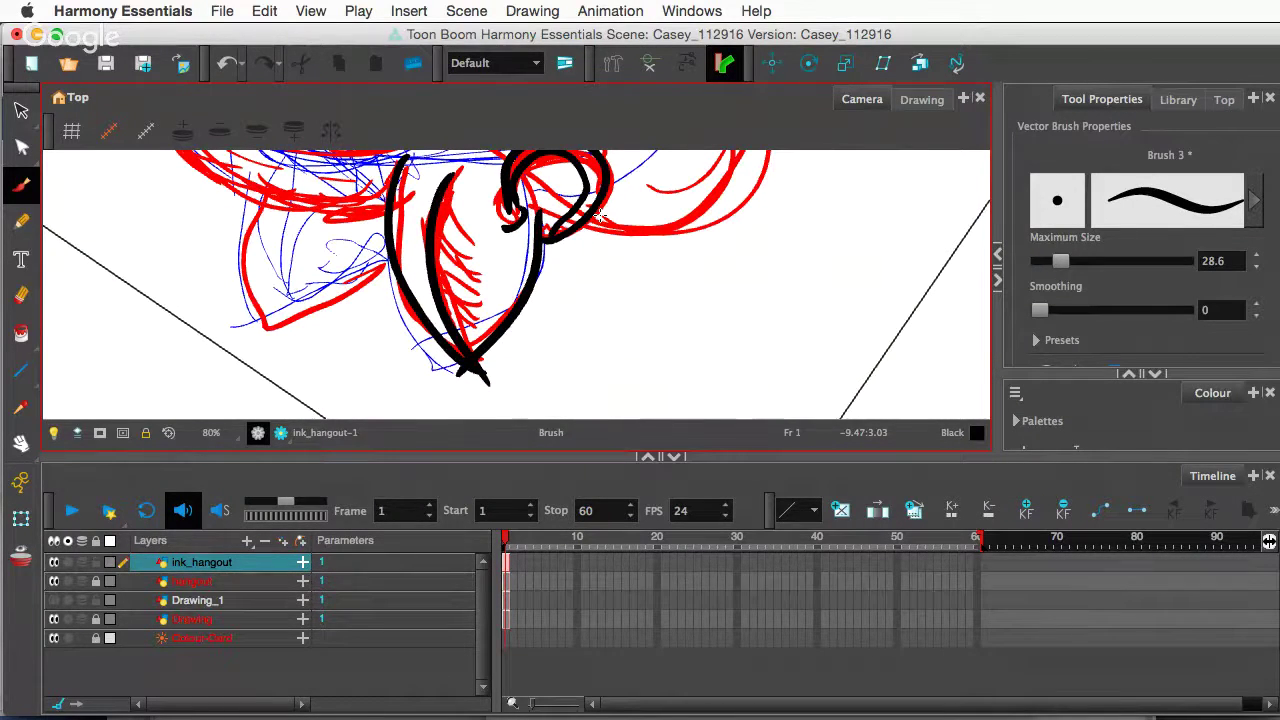
# - Ink the forelock in black curves from the ear over the brow and around the horn's base, redrawing its upper edge
pyautogui.hotkey('shift', 'x')
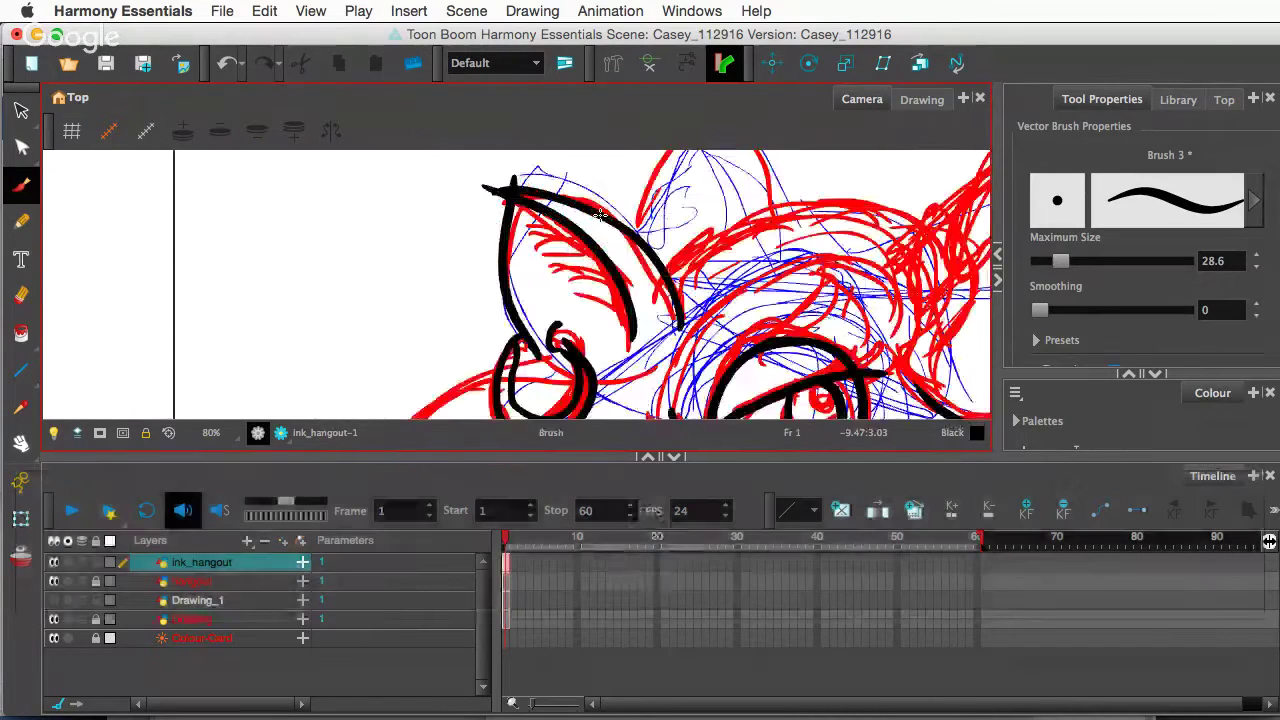
pyautogui.scroll(-2, 600, 215)
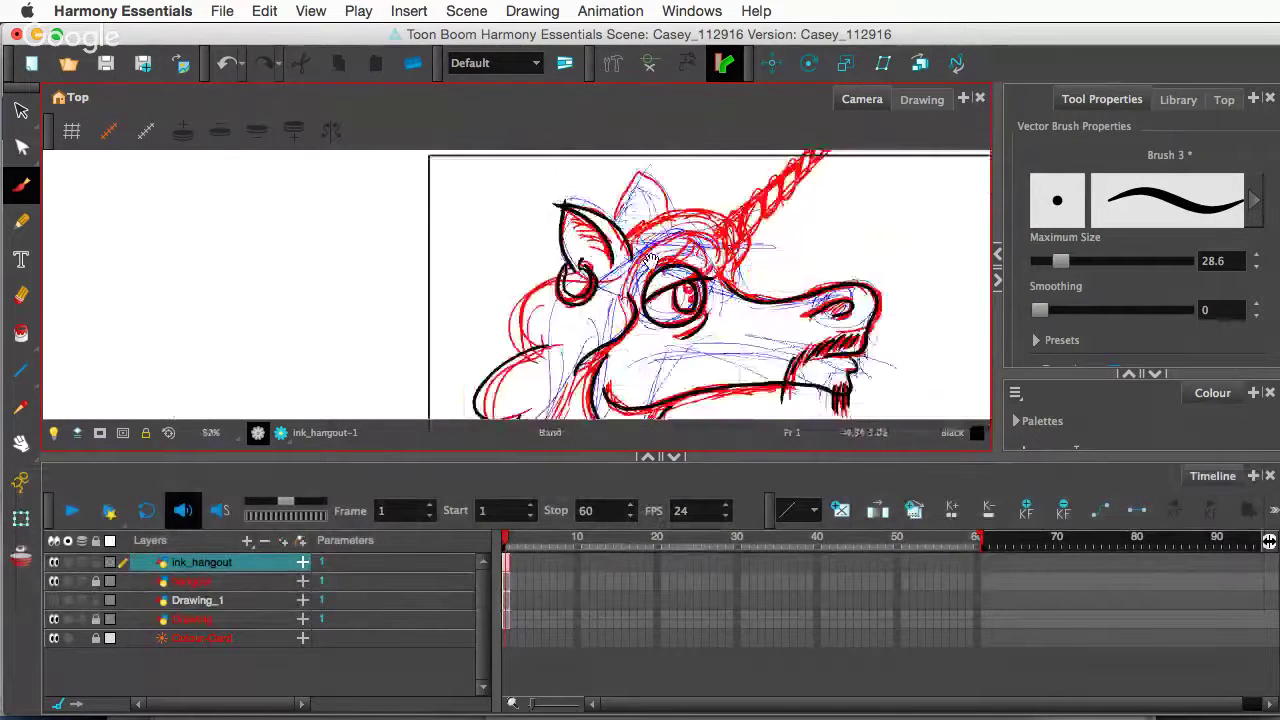
pyautogui.moveTo(654, 258); pyautogui.dragTo(461, 254)
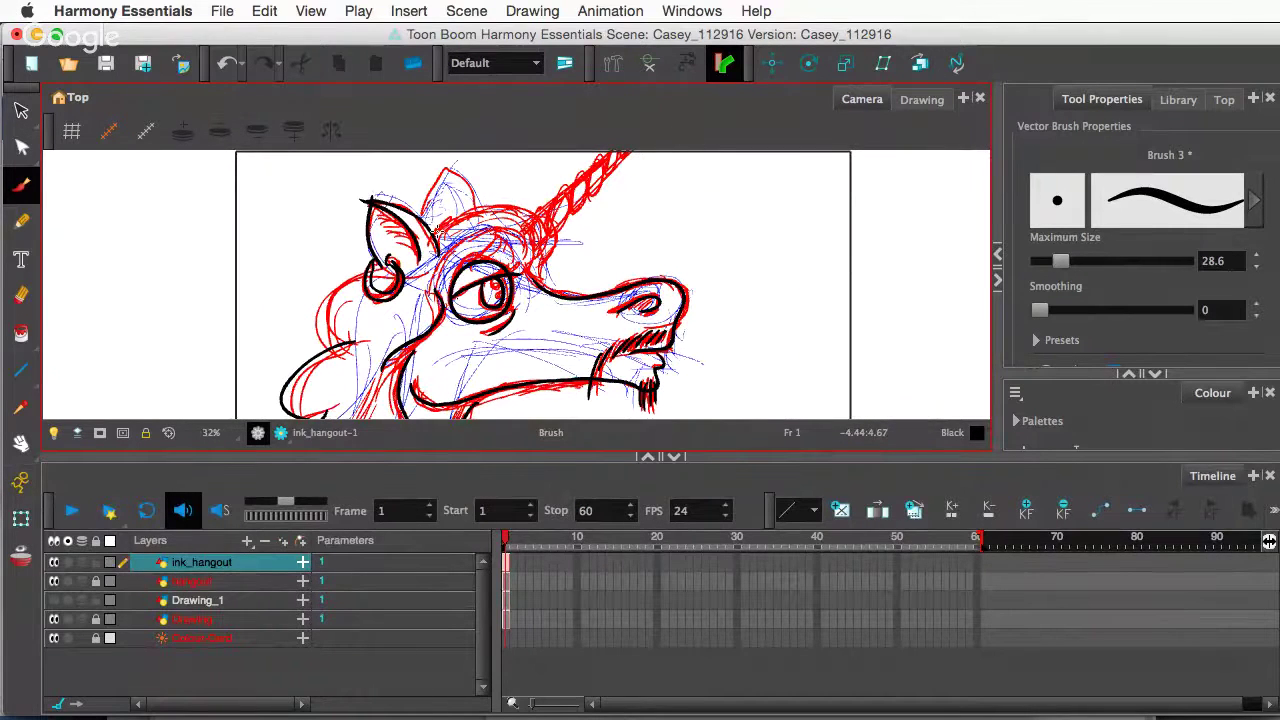
pyautogui.moveTo(438, 232)
pyautogui.mouseDown()
pyautogui.moveTo(465, 205)
pyautogui.moveTo(500, 204)
pyautogui.moveTo(508, 220)
pyautogui.mouseUp()
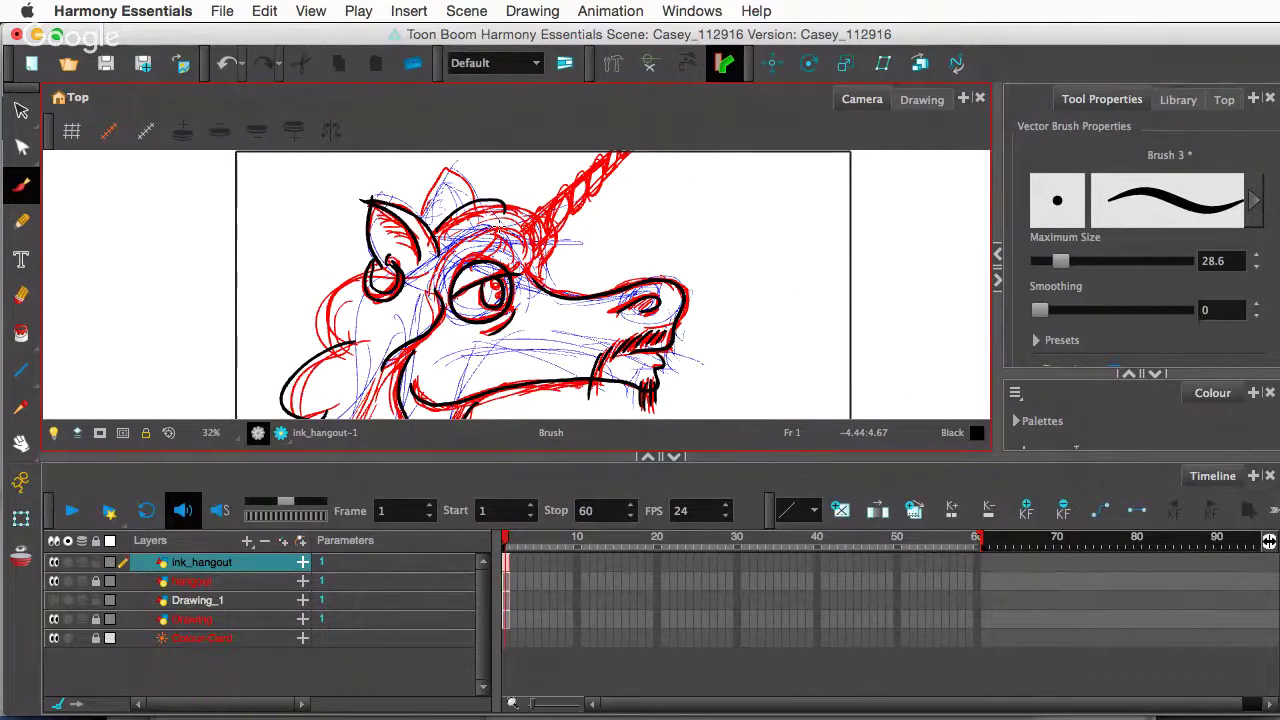
pyautogui.press('super+z')
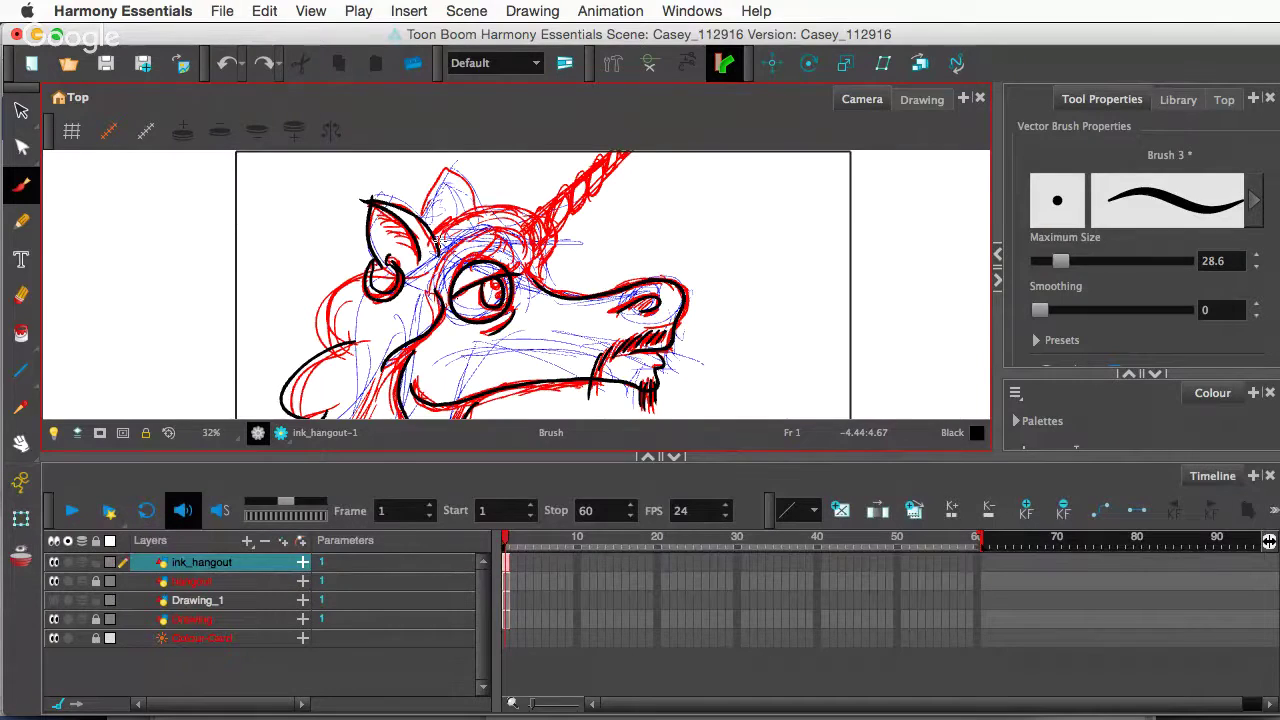
pyautogui.moveTo(437, 240); pyautogui.dragTo(505, 206)
pyautogui.press('super+z')
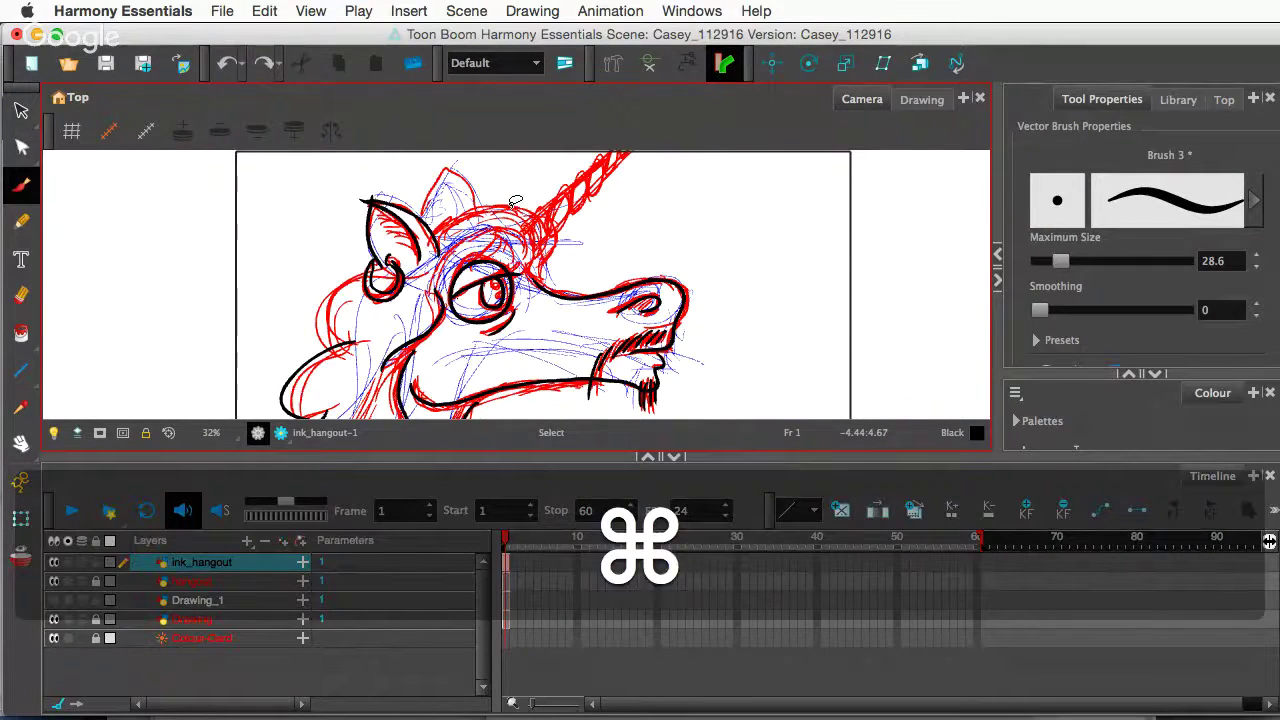
pyautogui.press('super+s')
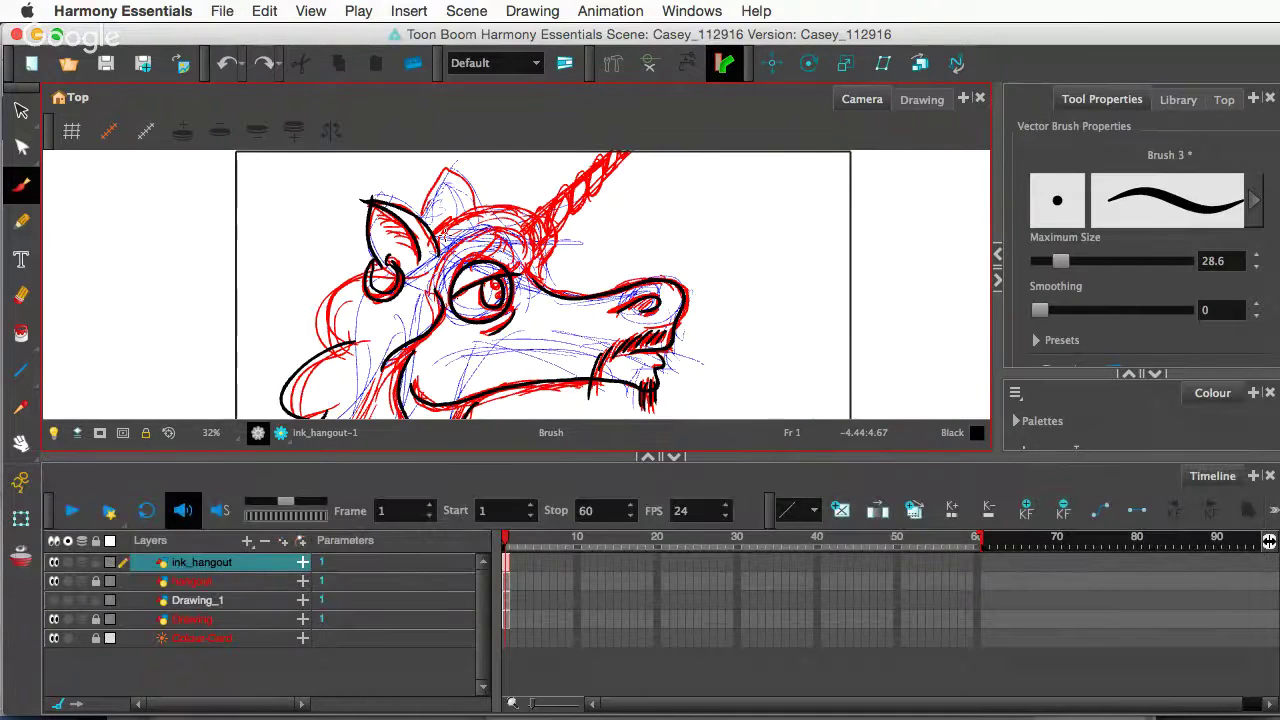
pyautogui.moveTo(437, 240)
pyautogui.mouseDown()
pyautogui.moveTo(506, 205)
pyautogui.moveTo(531, 215)
pyautogui.mouseUp()
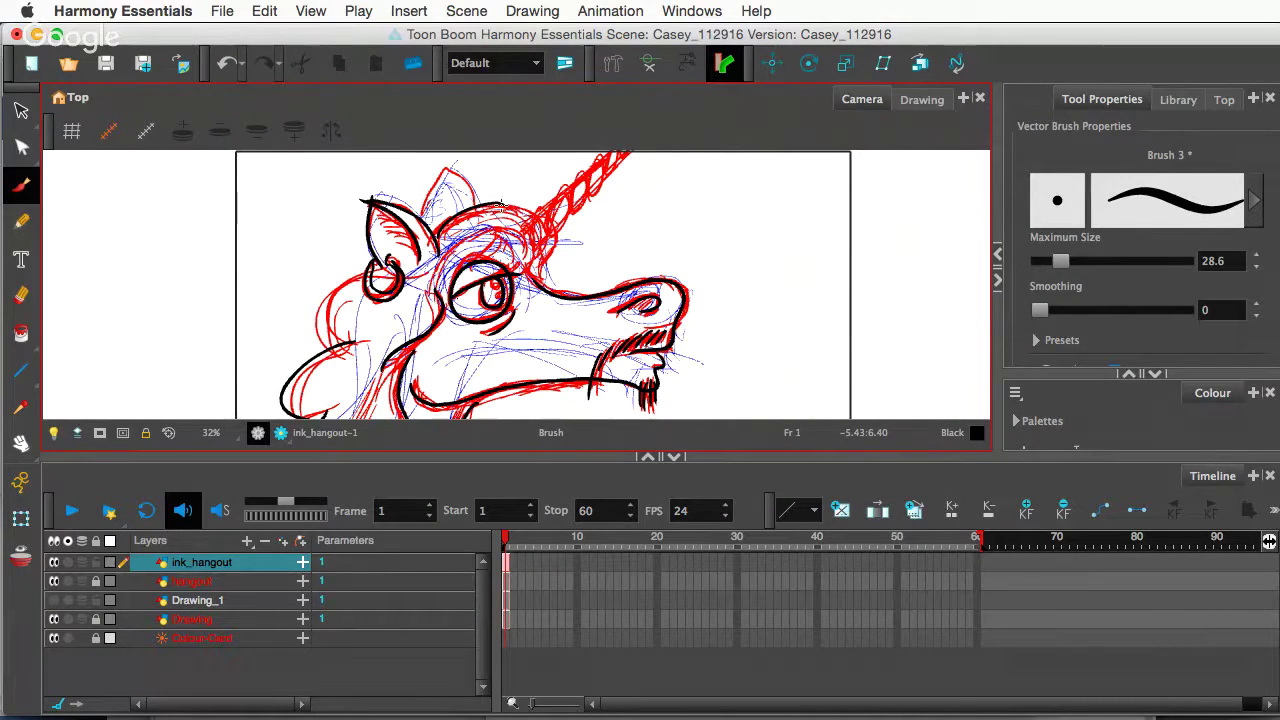
pyautogui.moveTo(508, 203)
pyautogui.mouseDown()
pyautogui.moveTo(531, 238)
pyautogui.moveTo(556, 228)
pyautogui.moveTo(544, 265)
pyautogui.mouseUp()
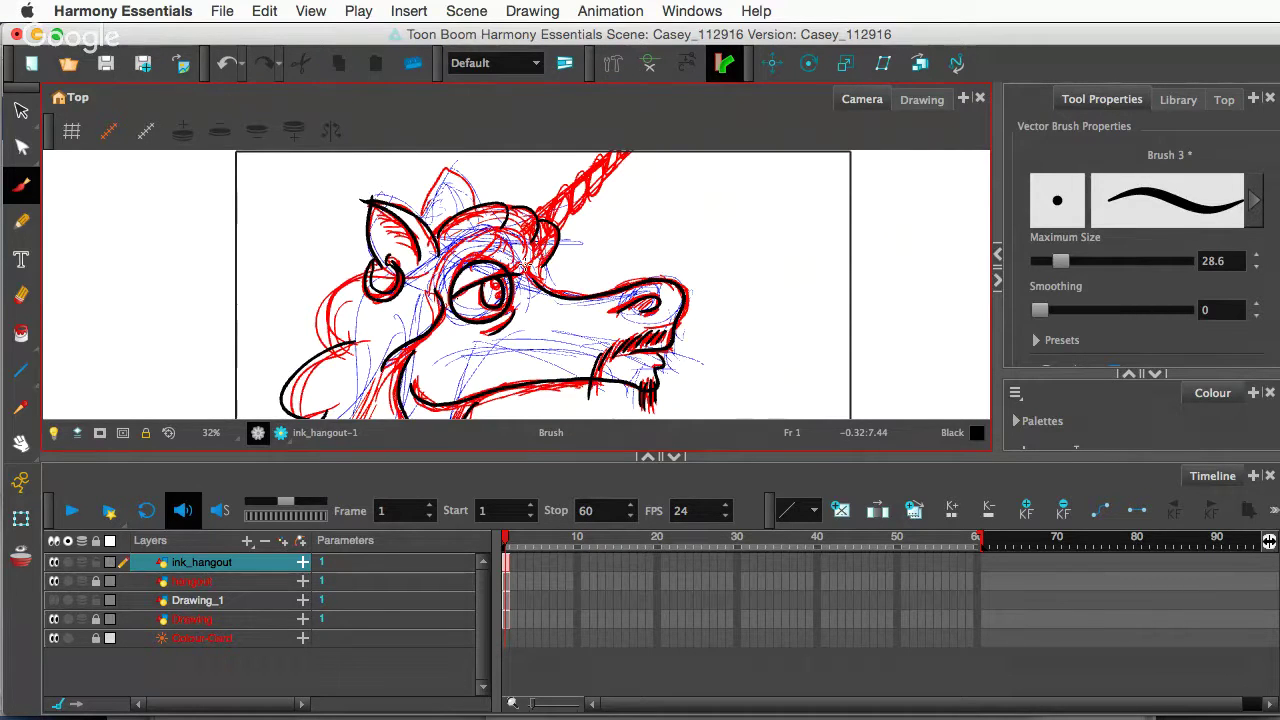
pyautogui.moveTo(522, 252); pyautogui.dragTo(550, 222)
# - Ink the far ear's pointed outline behind the forelock, redrawing its first stroke
pyautogui.scroll(-2, 540, 232)
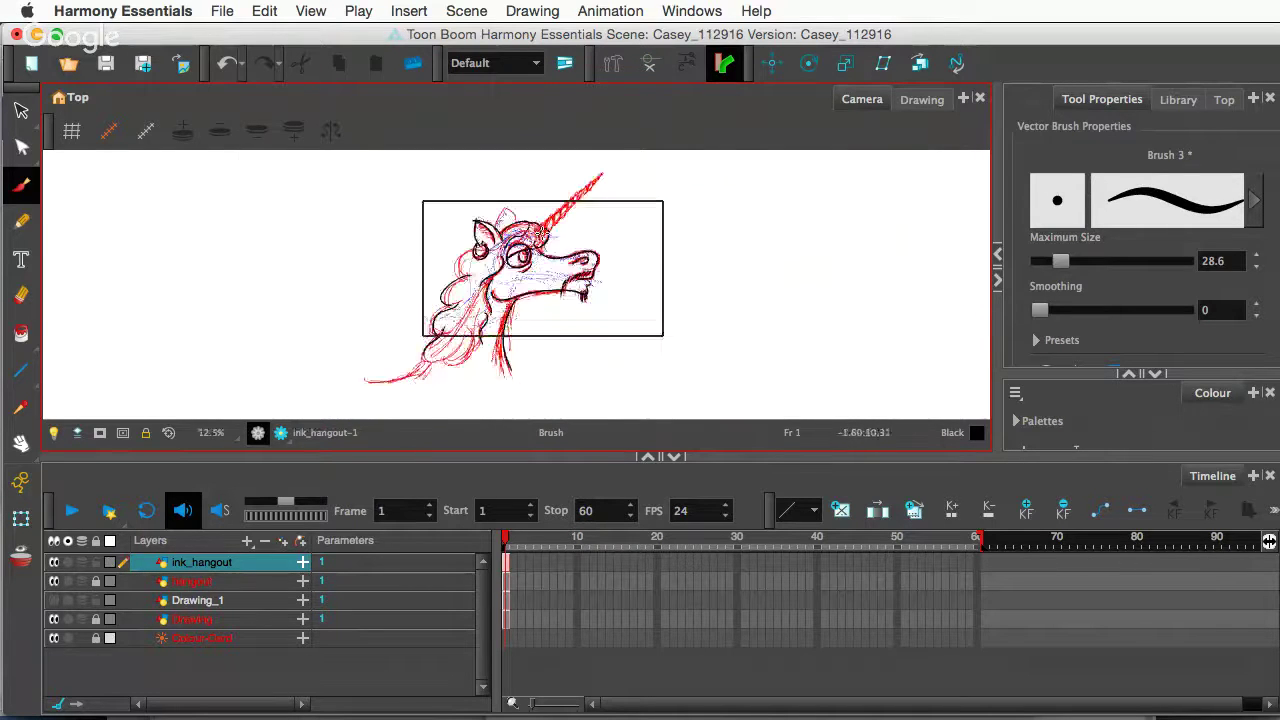
pyautogui.scroll(3, 540, 232)
pyautogui.scroll(1, 540, 232)
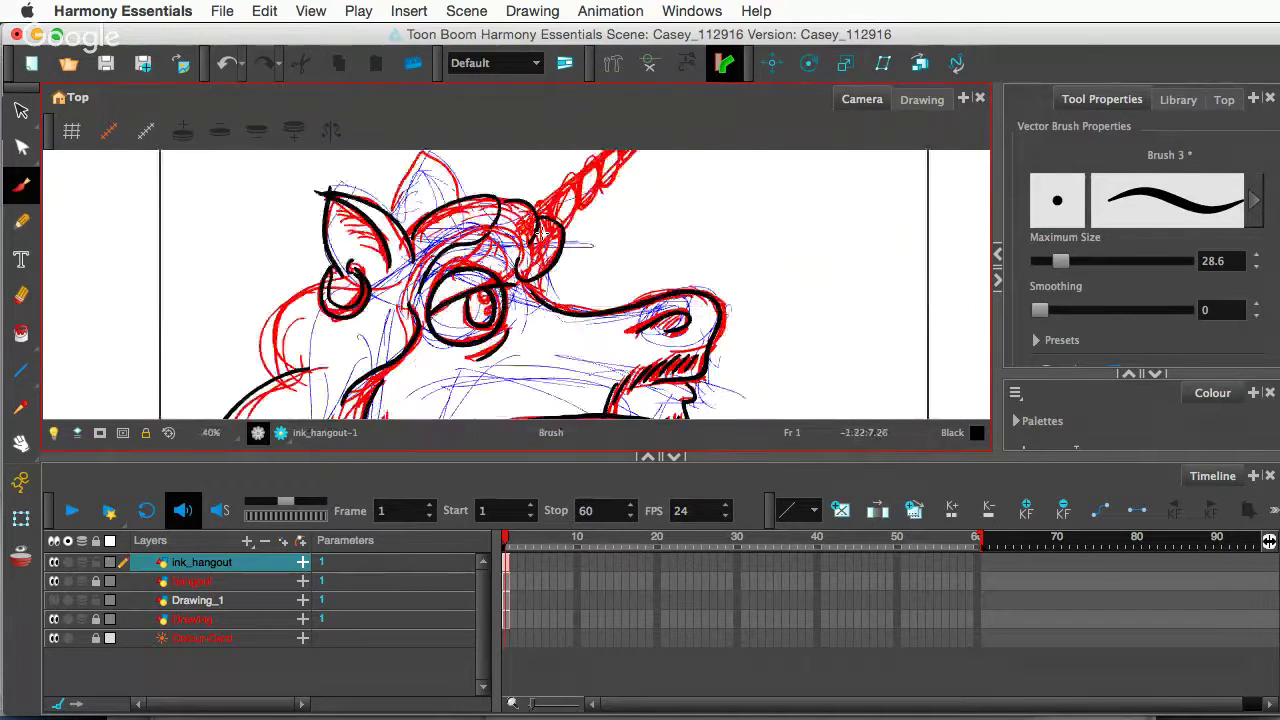
pyautogui.moveTo(506, 224); pyautogui.dragTo(488, 334)
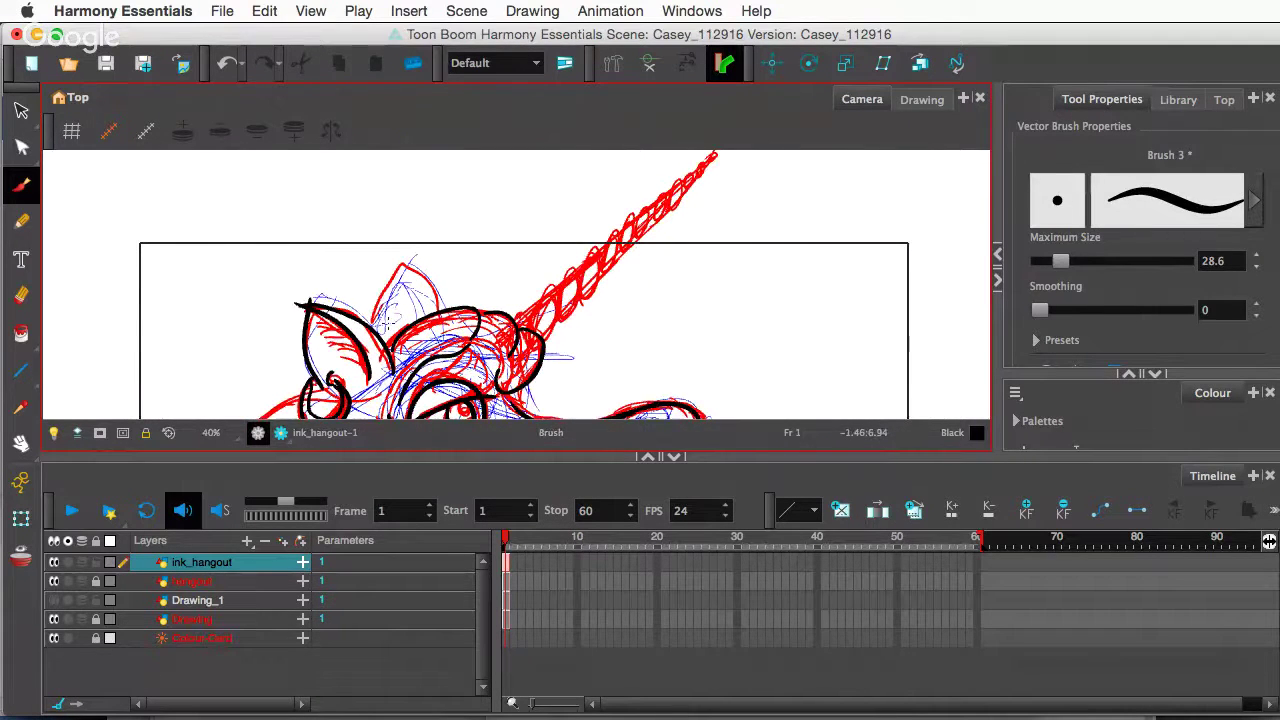
pyautogui.moveTo(376, 322); pyautogui.dragTo(398, 263)
pyautogui.press('super+z')
pyautogui.moveTo(380, 326)
pyautogui.mouseDown()
pyautogui.moveTo(402, 264)
pyautogui.moveTo(428, 301)
pyautogui.mouseUp()
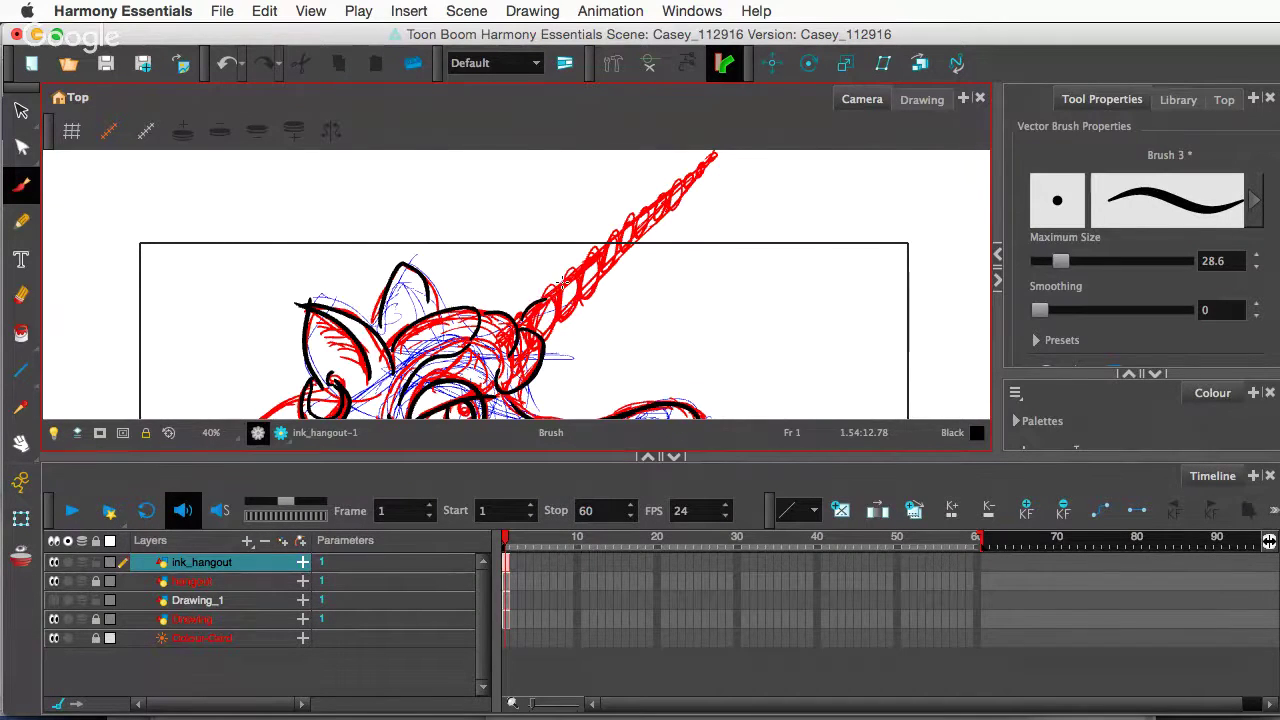
# - Ink the upper edge of the horn's spiral as a chain of short black curves from base to tip, redrawing strokes that miss
pyautogui.press('super+z')
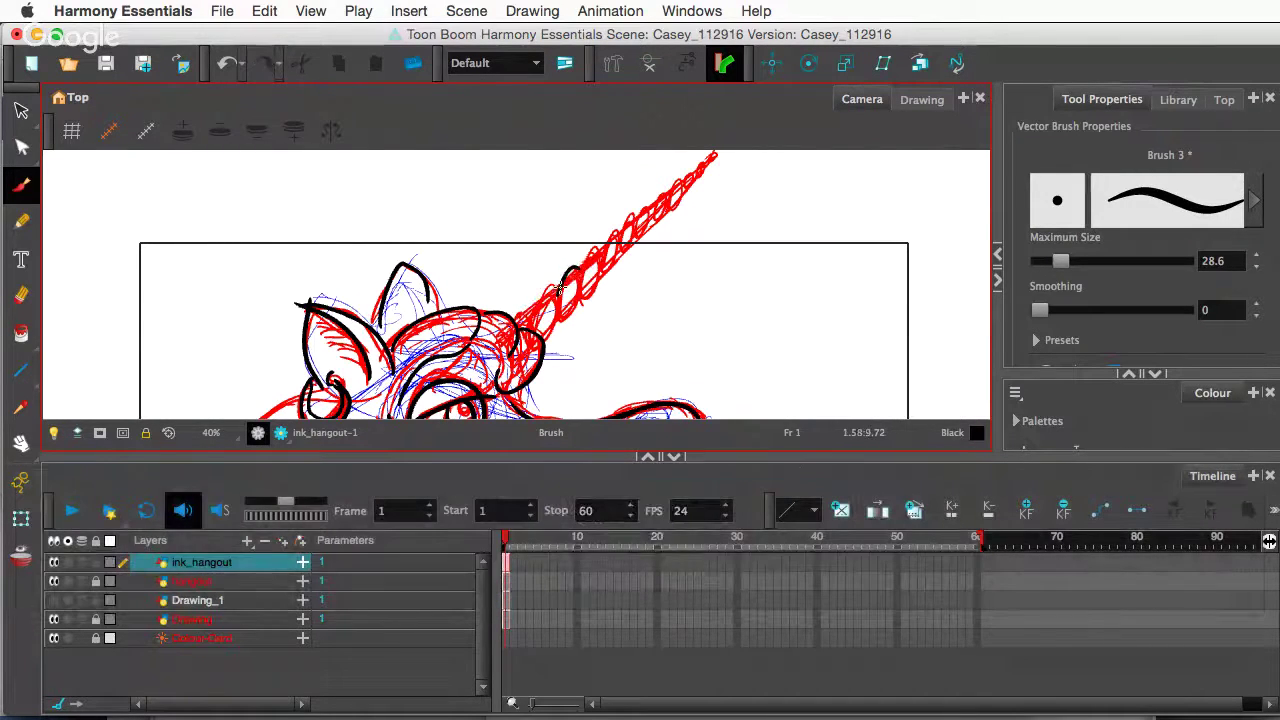
pyautogui.moveTo(562, 284); pyautogui.dragTo(534, 318)
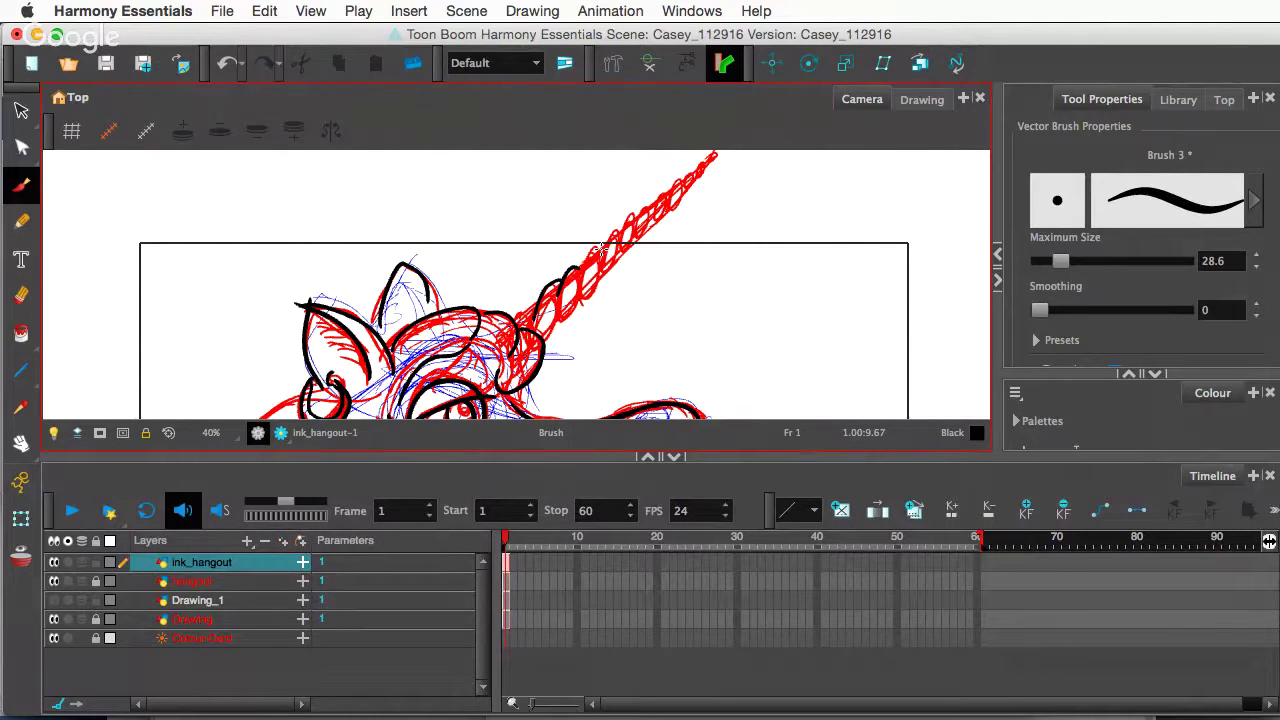
pyautogui.moveTo(601, 252); pyautogui.dragTo(574, 304)
pyautogui.moveTo(621, 242)
pyautogui.mouseDown()
pyautogui.moveTo(615, 228)
pyautogui.moveTo(598, 275)
pyautogui.mouseUp()
pyautogui.press('super+z')
pyautogui.moveTo(636, 221)
pyautogui.mouseDown()
pyautogui.moveTo(618, 242)
pyautogui.moveTo(632, 240)
pyautogui.mouseUp()
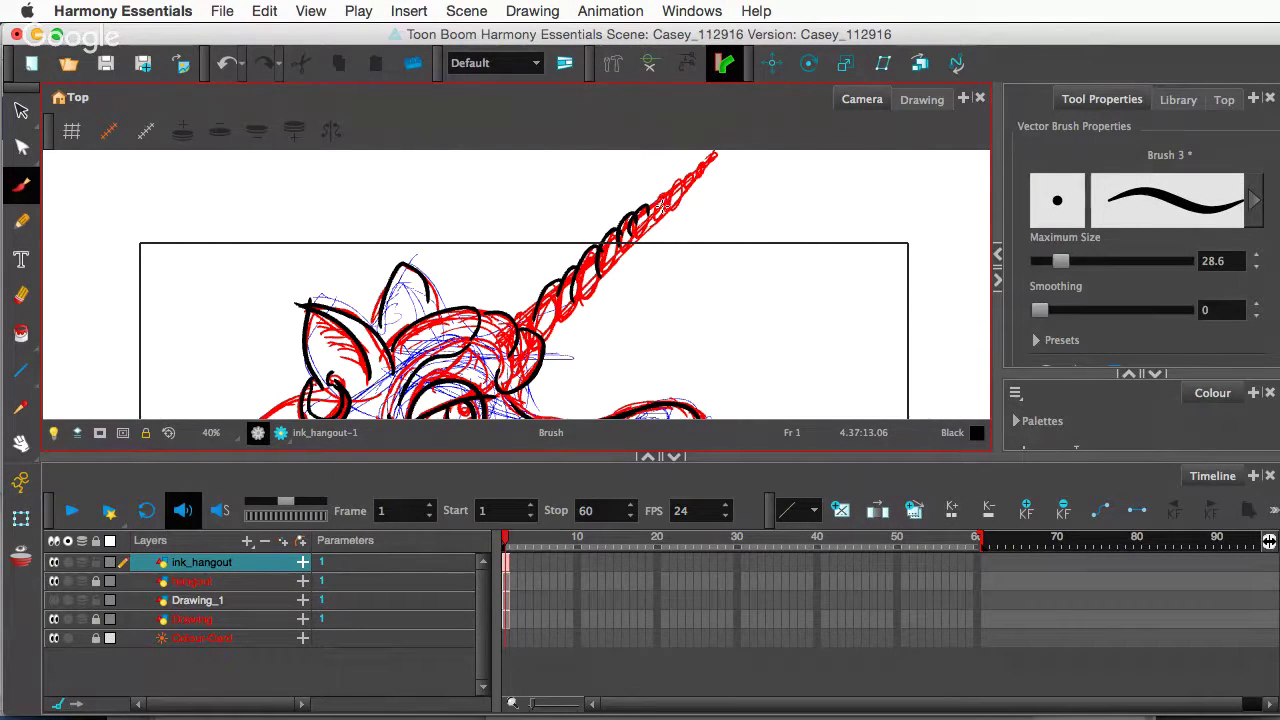
pyautogui.moveTo(662, 195)
pyautogui.mouseDown()
pyautogui.moveTo(646, 222)
pyautogui.moveTo(698, 173)
pyautogui.mouseUp()
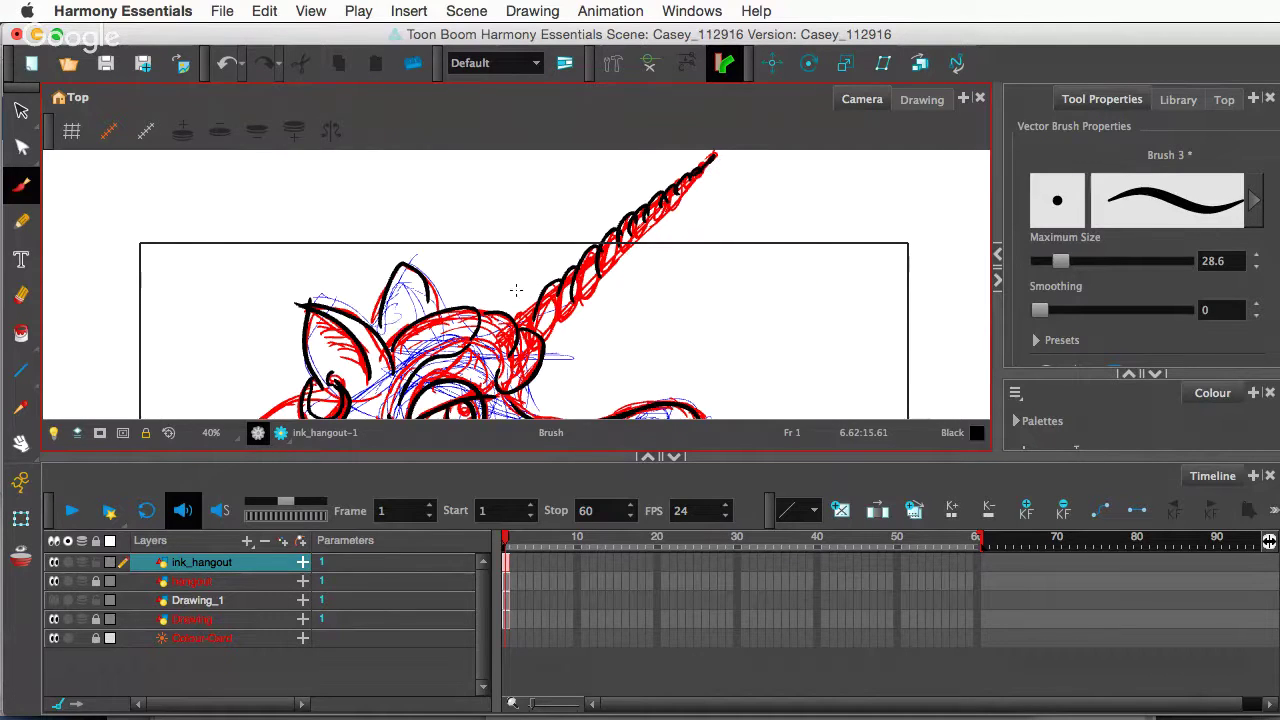
# - Ink the horn's base and the lower edge of its spiral with short black curves up toward the tip
pyautogui.moveTo(542, 296); pyautogui.dragTo(520, 318)
pyautogui.moveTo(554, 313)
pyautogui.mouseDown()
pyautogui.moveTo(541, 323)
pyautogui.moveTo(573, 310)
pyautogui.moveTo(544, 322)
pyautogui.mouseUp()
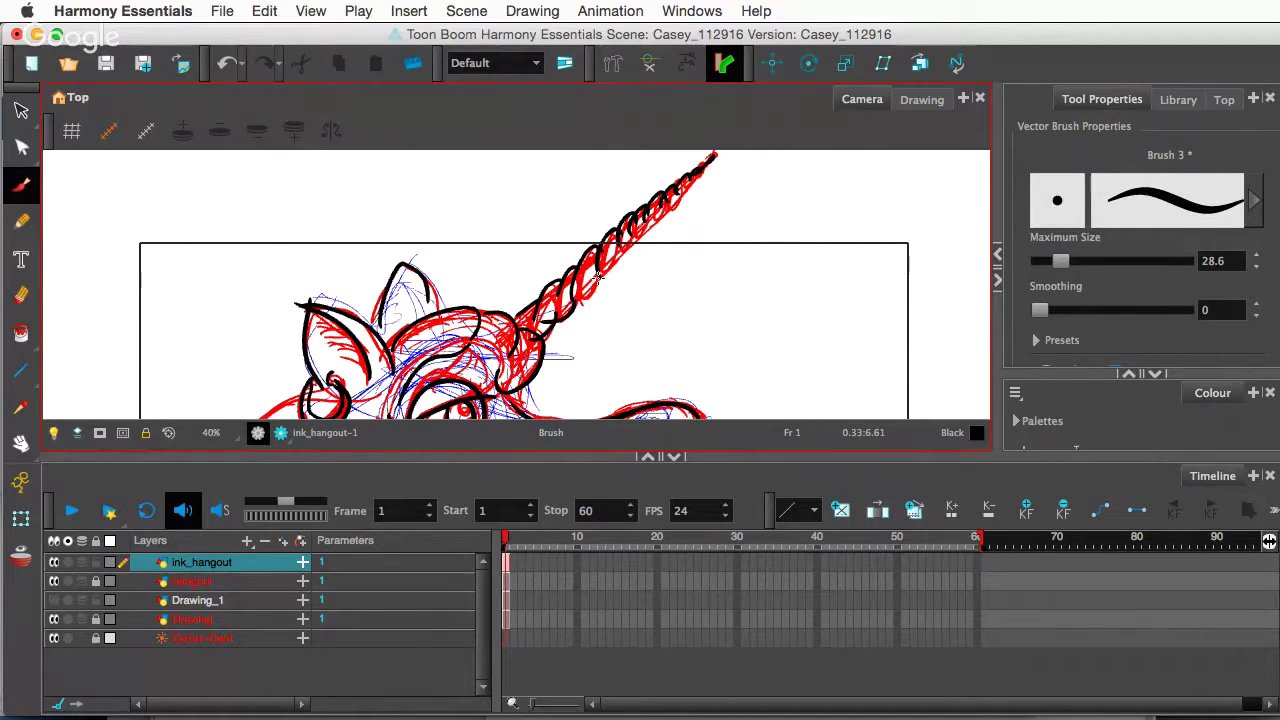
pyautogui.moveTo(598, 276); pyautogui.dragTo(568, 285)
pyautogui.moveTo(620, 248)
pyautogui.mouseDown()
pyautogui.moveTo(583, 265)
pyautogui.moveTo(653, 245)
pyautogui.moveTo(621, 259)
pyautogui.mouseUp()
pyautogui.moveTo(650, 218); pyautogui.dragTo(617, 253)
pyautogui.moveTo(660, 208); pyautogui.dragTo(634, 236)
pyautogui.moveTo(678, 193); pyautogui.dragTo(656, 216)
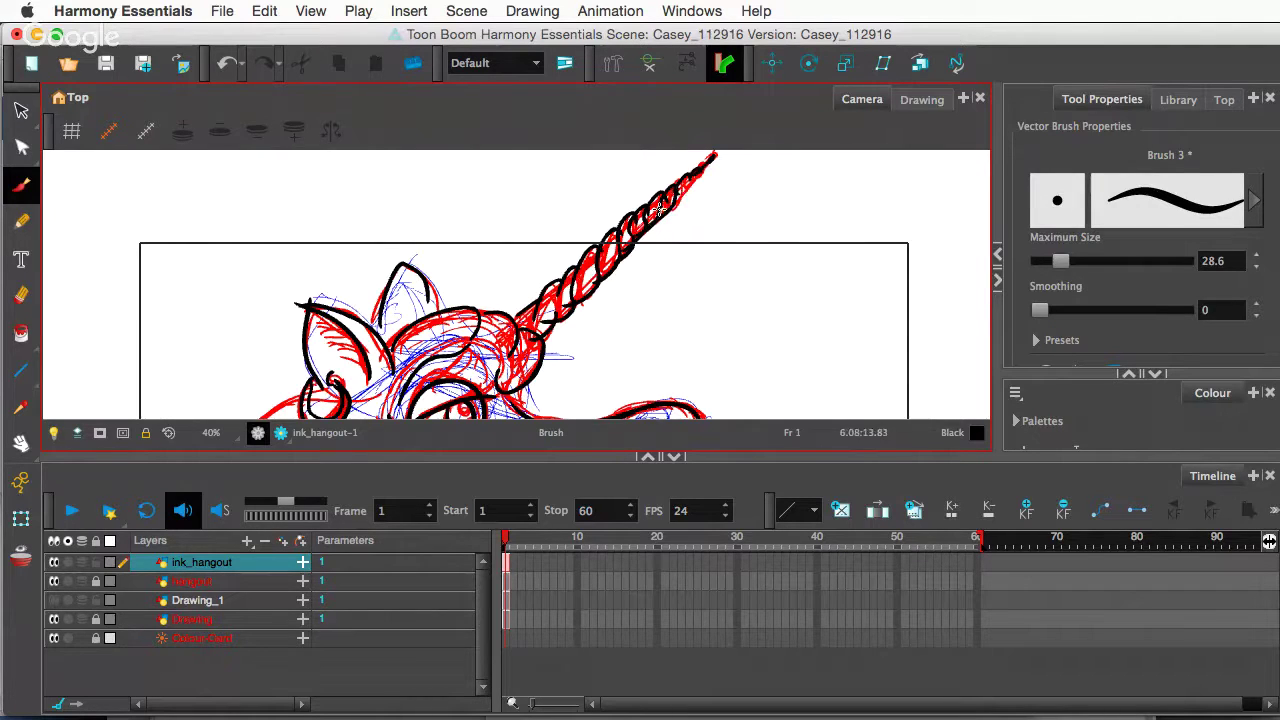
pyautogui.moveTo(698, 177); pyautogui.dragTo(677, 203)
# - Ink the trailing tip of the mane below the camera frame in flowing black curves, redrawing its upper and lower edges
pyautogui.scroll(-1, 672, 180)
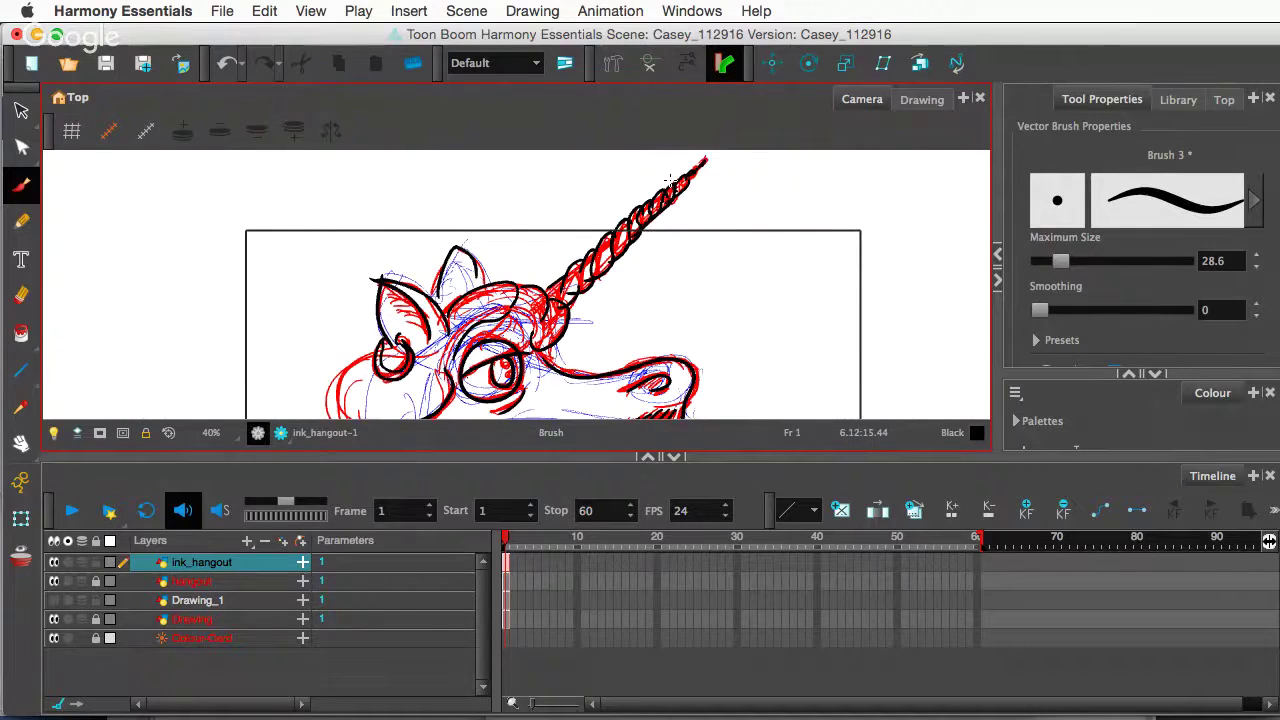
pyautogui.scroll(-2, 588, 377)
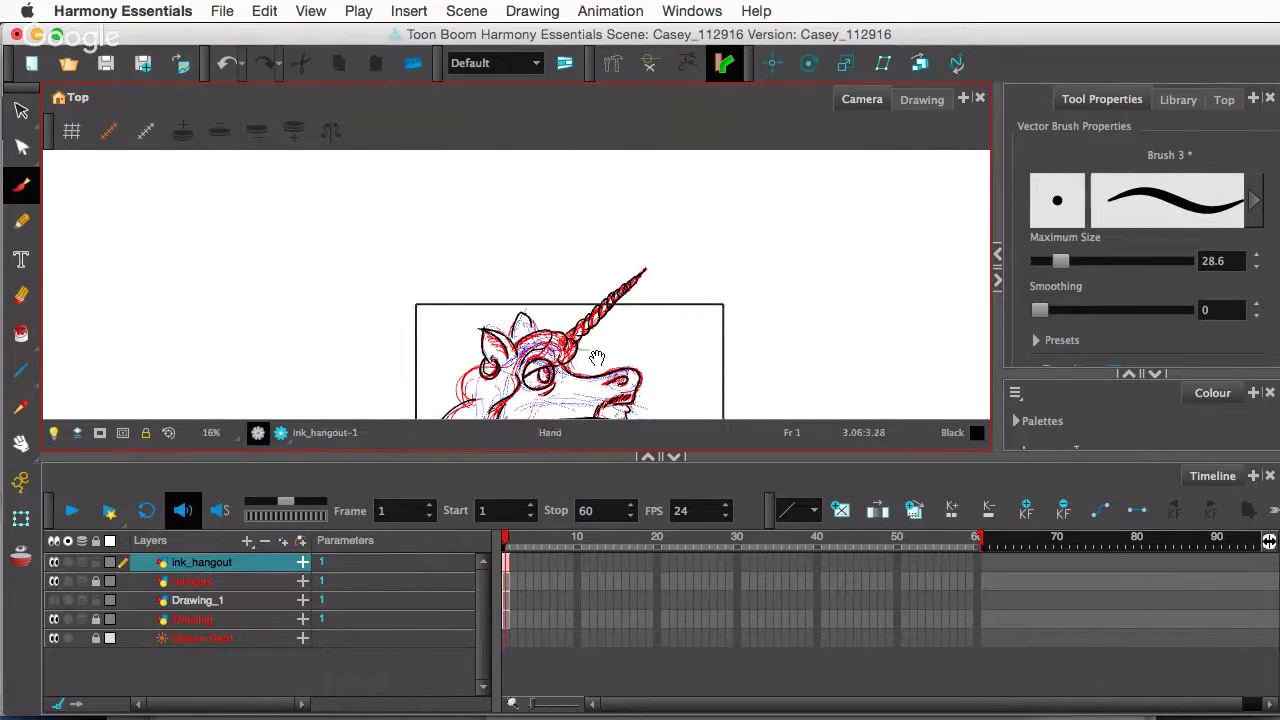
pyautogui.moveTo(598, 364); pyautogui.dragTo(572, 255)
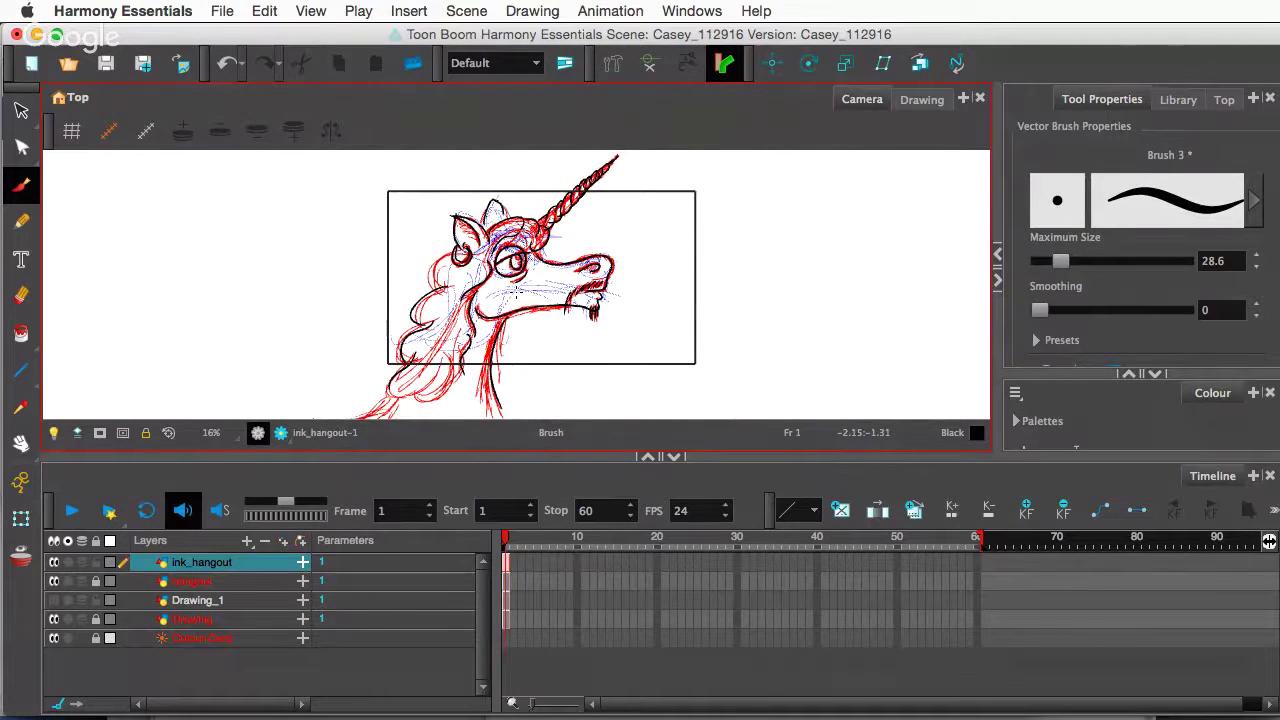
pyautogui.moveTo(424, 376)
pyautogui.mouseDown()
pyautogui.moveTo(422, 326)
pyautogui.moveTo(418, 392)
pyautogui.mouseUp()
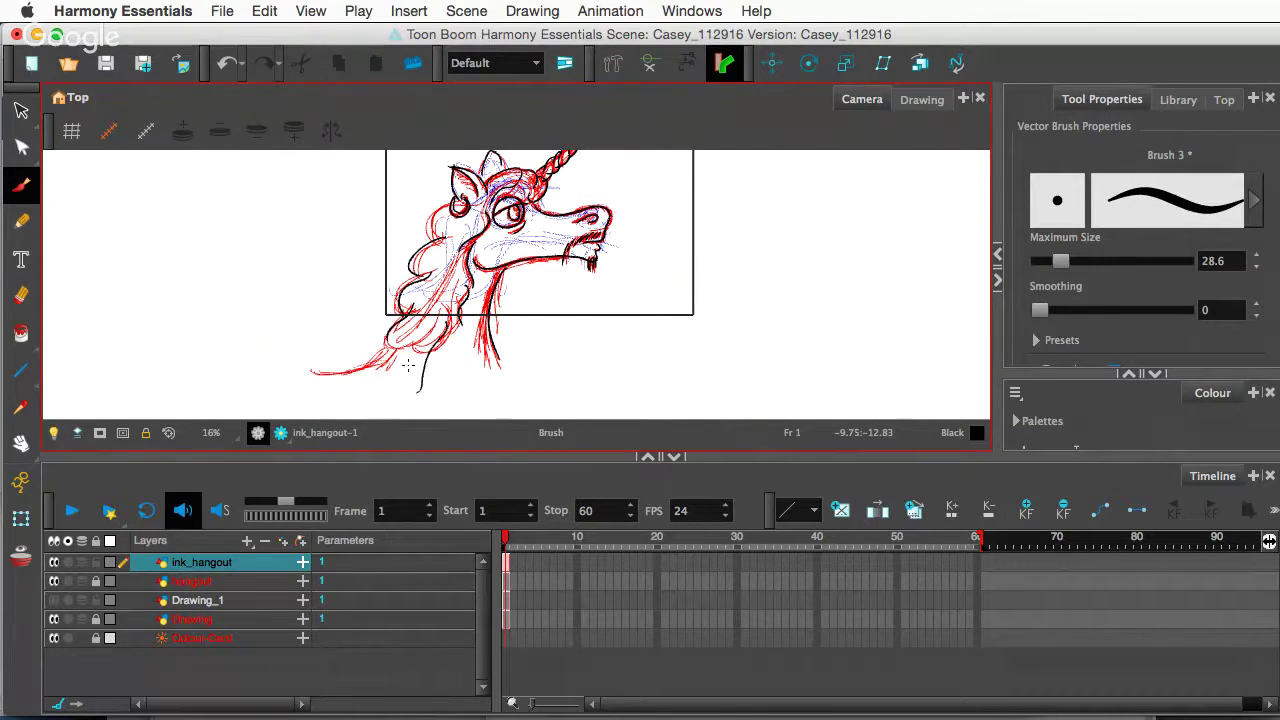
pyautogui.moveTo(390, 332); pyautogui.dragTo(340, 382)
pyautogui.press('super+z')
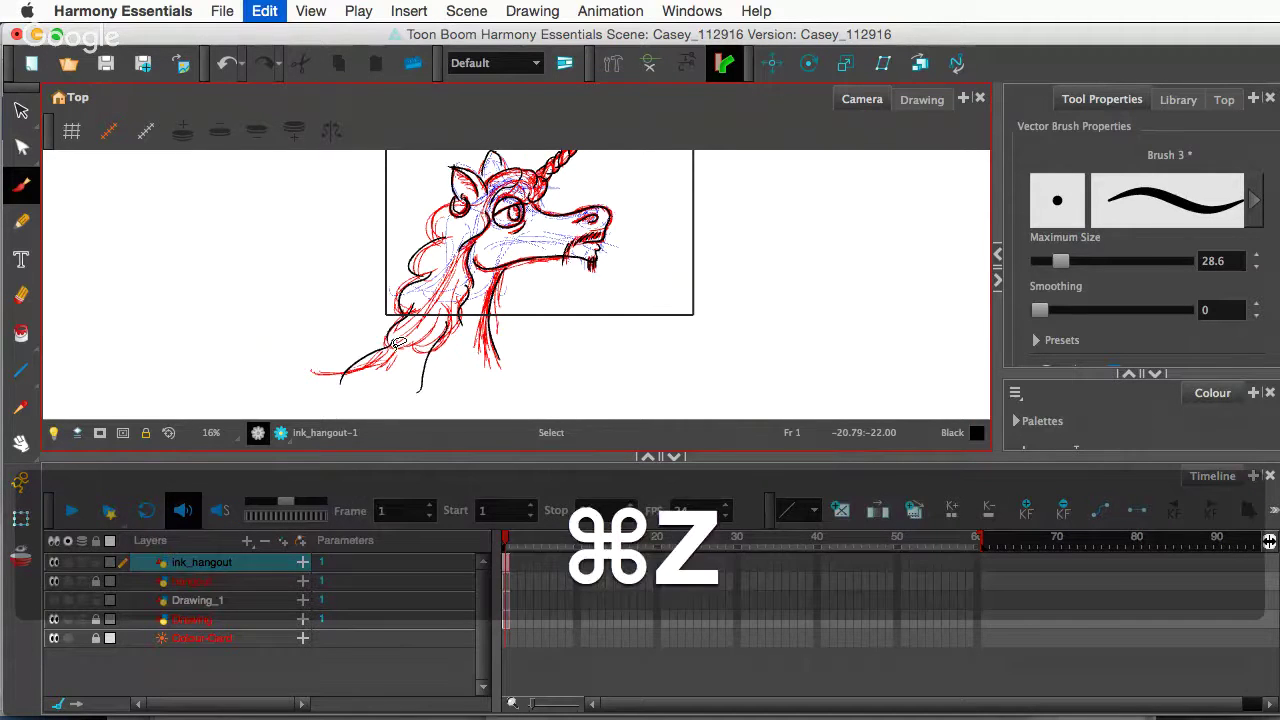
pyautogui.moveTo(387, 338)
pyautogui.mouseDown()
pyautogui.moveTo(321, 384)
pyautogui.moveTo(373, 387)
pyautogui.mouseUp()
pyautogui.press('super+z')
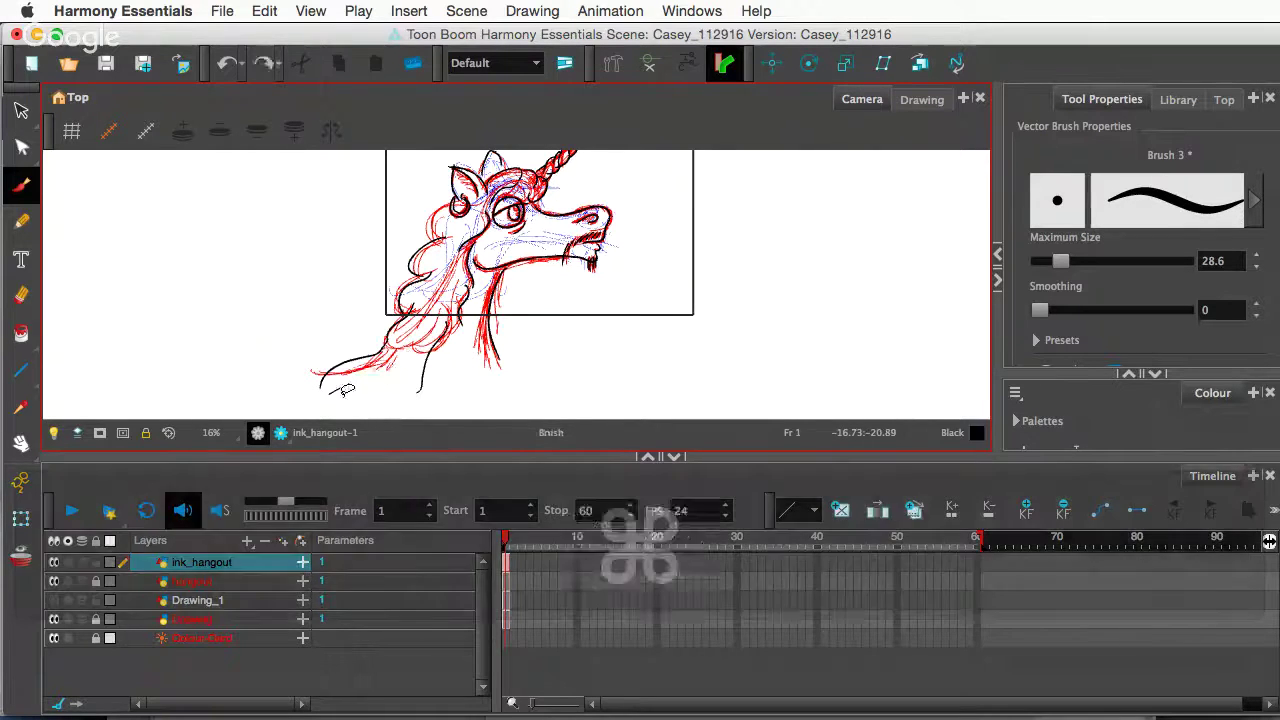
pyautogui.press('super+z')
pyautogui.moveTo(352, 381); pyautogui.dragTo(318, 402)
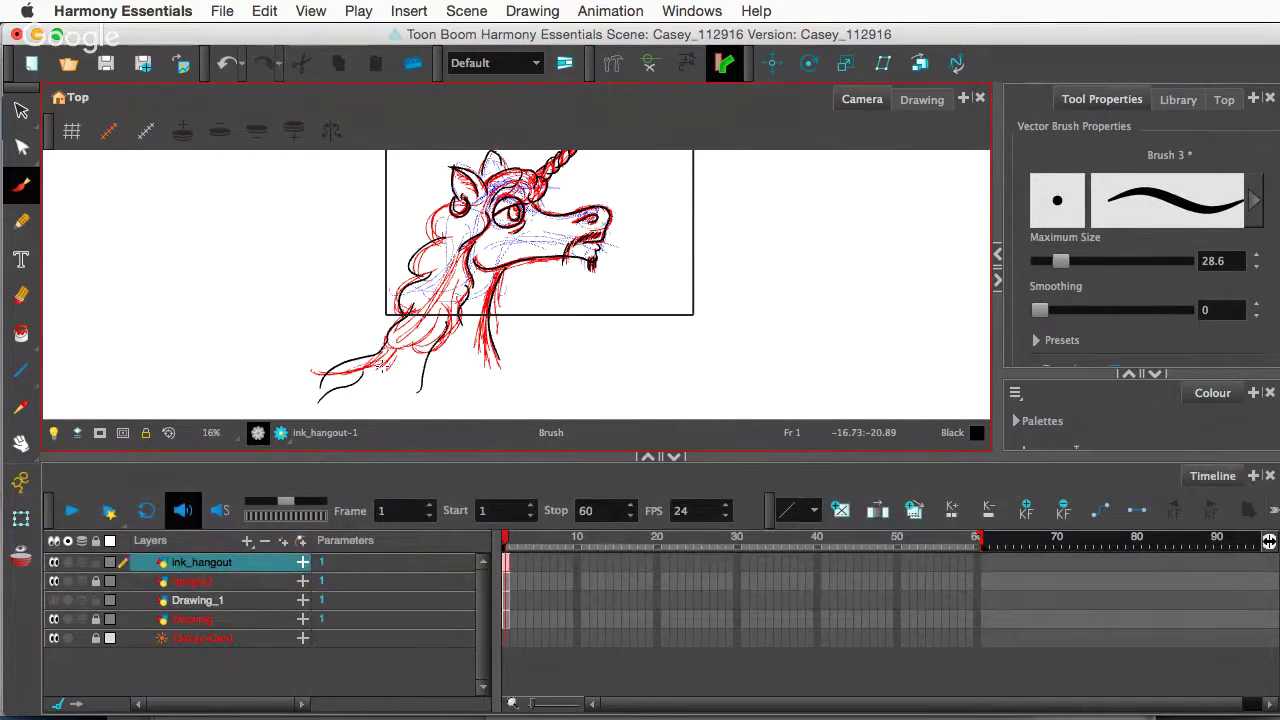
# - Delete the stray stroke beneath the mane and ink the mane's underside in curves from the tip toward the neck
pyautogui.keyDown('super'); pyautogui.click(424, 368); pyautogui.keyUp('super')
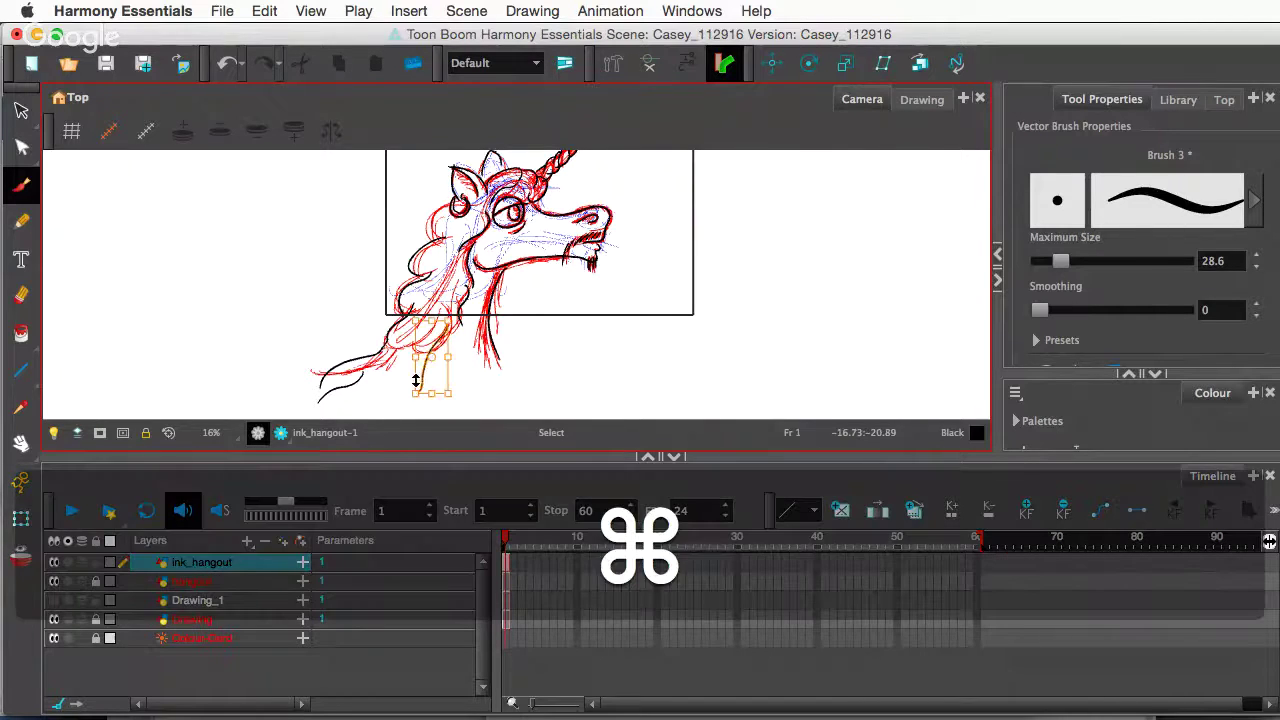
pyautogui.press('Delete')
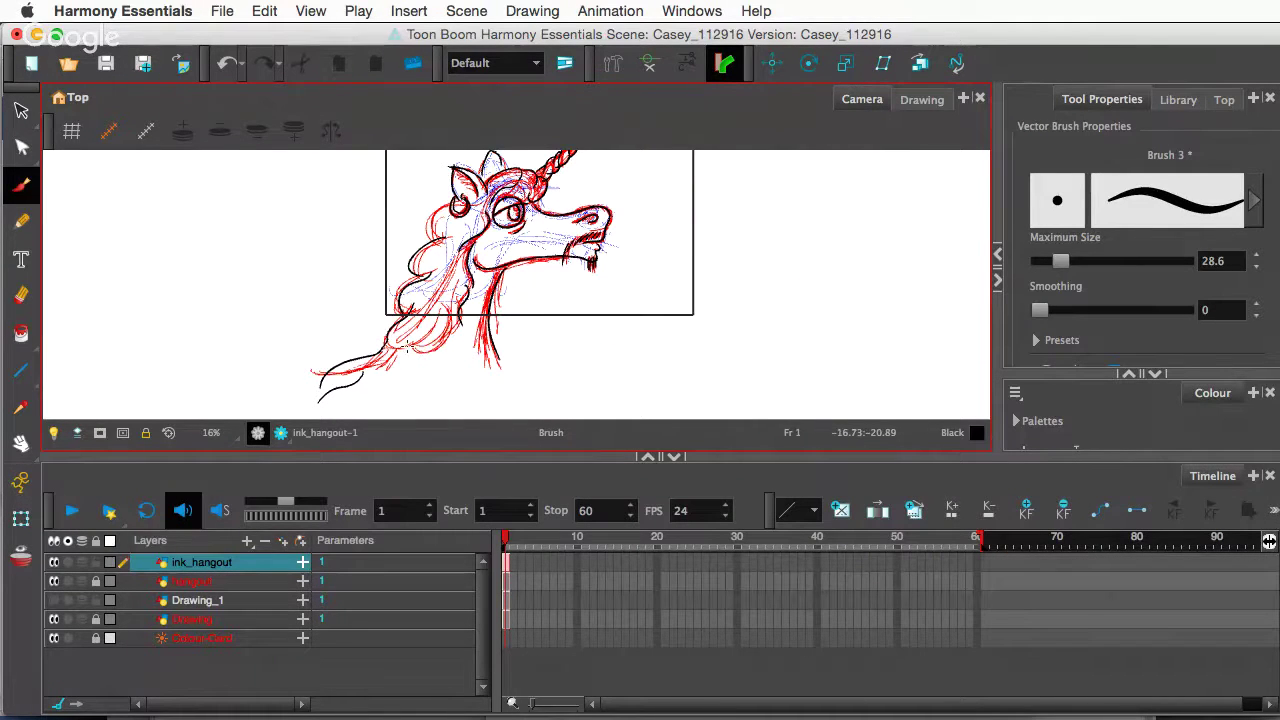
pyautogui.moveTo(405, 357); pyautogui.dragTo(369, 376)
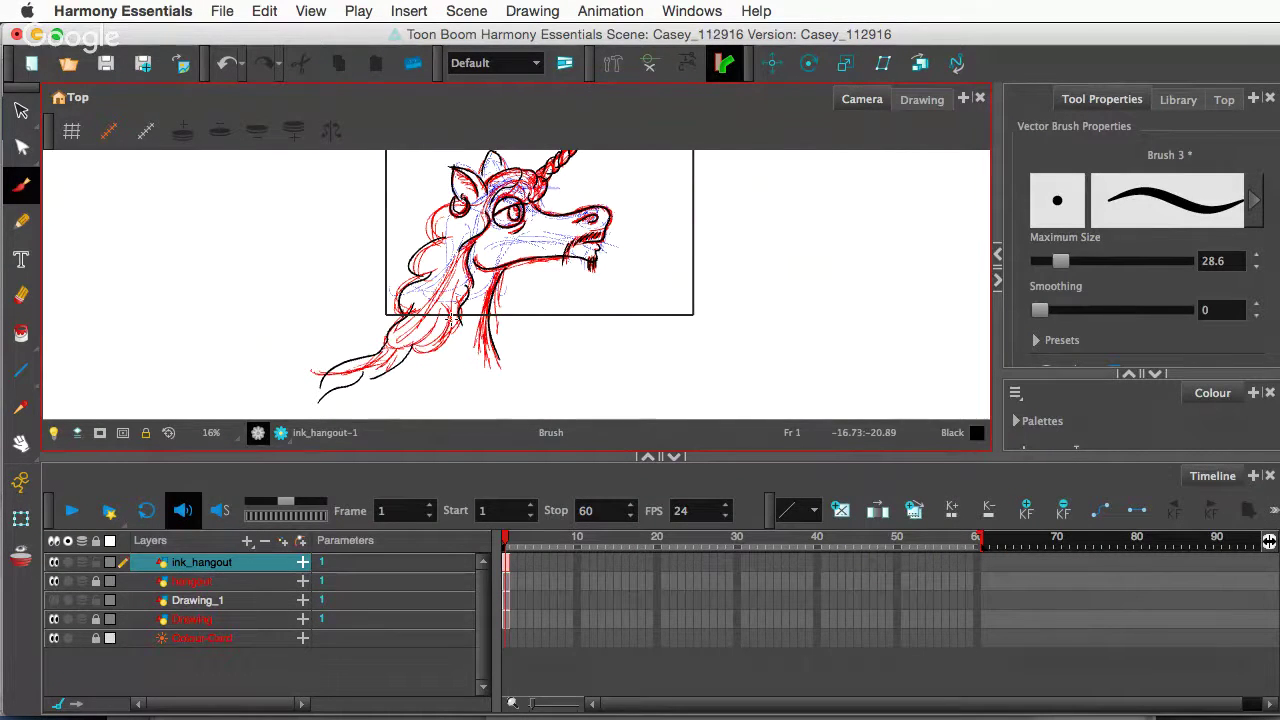
pyautogui.press('super')
pyautogui.press('super+z')
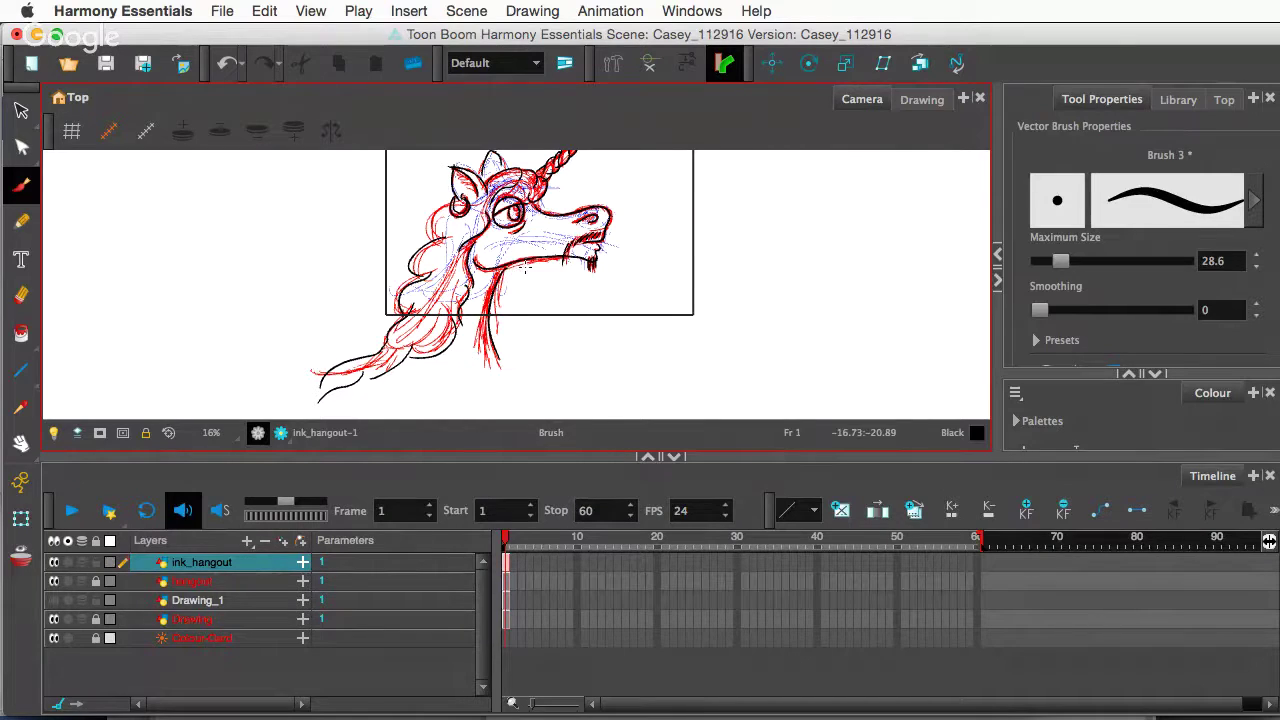
pyautogui.press('super')
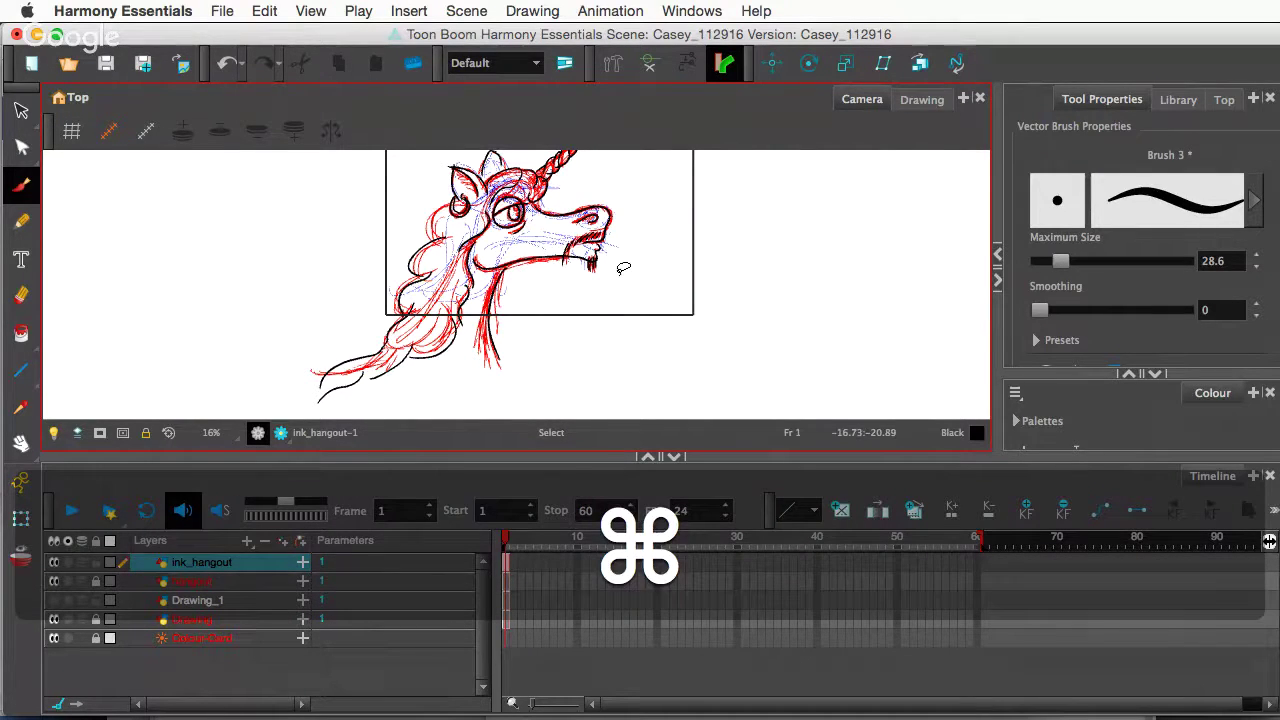
# - Ink the outer curve of the mane's uppermost lock behind the near ear, redrawing the first stroke
pyautogui.moveTo(570, 275)
pyautogui.mouseDown()
pyautogui.moveTo(517, 323)
pyautogui.moveTo(532, 316)
pyautogui.mouseUp()
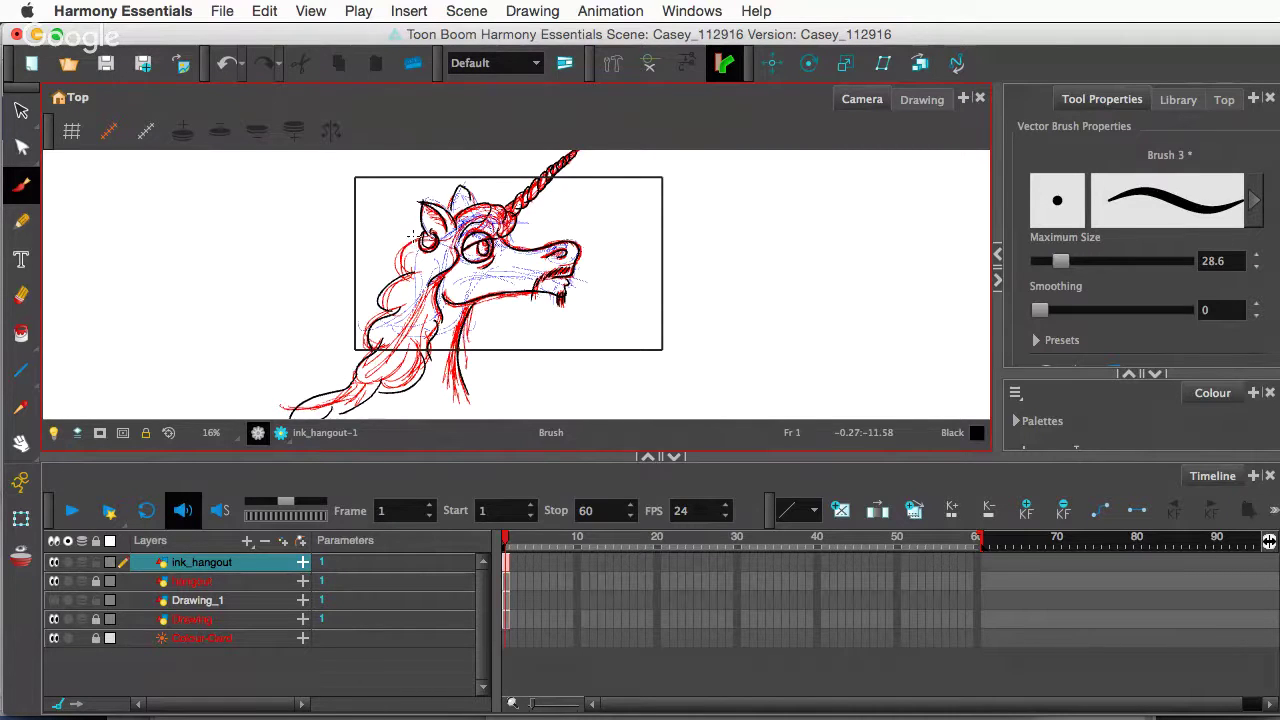
pyautogui.moveTo(411, 237)
pyautogui.mouseDown()
pyautogui.moveTo(394, 268)
pyautogui.moveTo(455, 212)
pyautogui.mouseUp()
pyautogui.press('super+z')
pyautogui.press('space')
pyautogui.moveTo(509, 308)
pyautogui.mouseDown()
pyautogui.moveTo(516, 273)
pyautogui.moveTo(495, 295)
pyautogui.mouseUp()
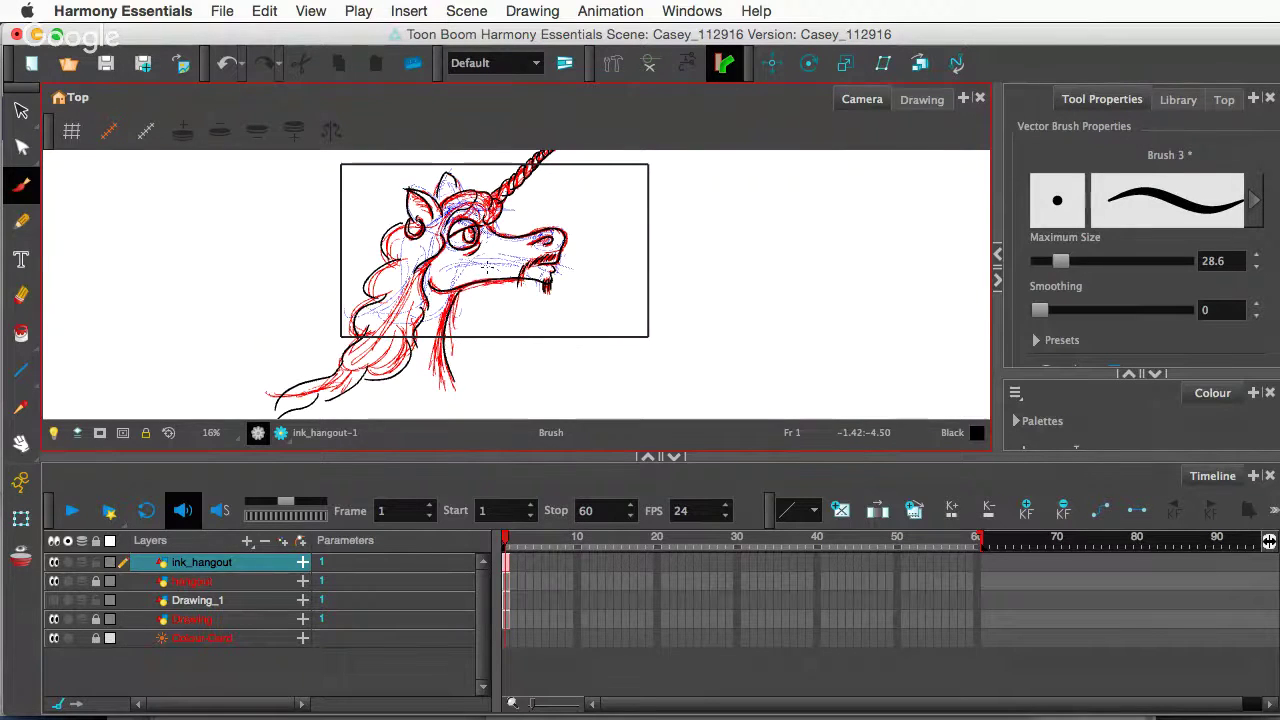
# - Hide the blue Drawing layer and the red sketch layer directly below ink_hangout so only the black linework shows
pyautogui.scroll(3, 566, 265)
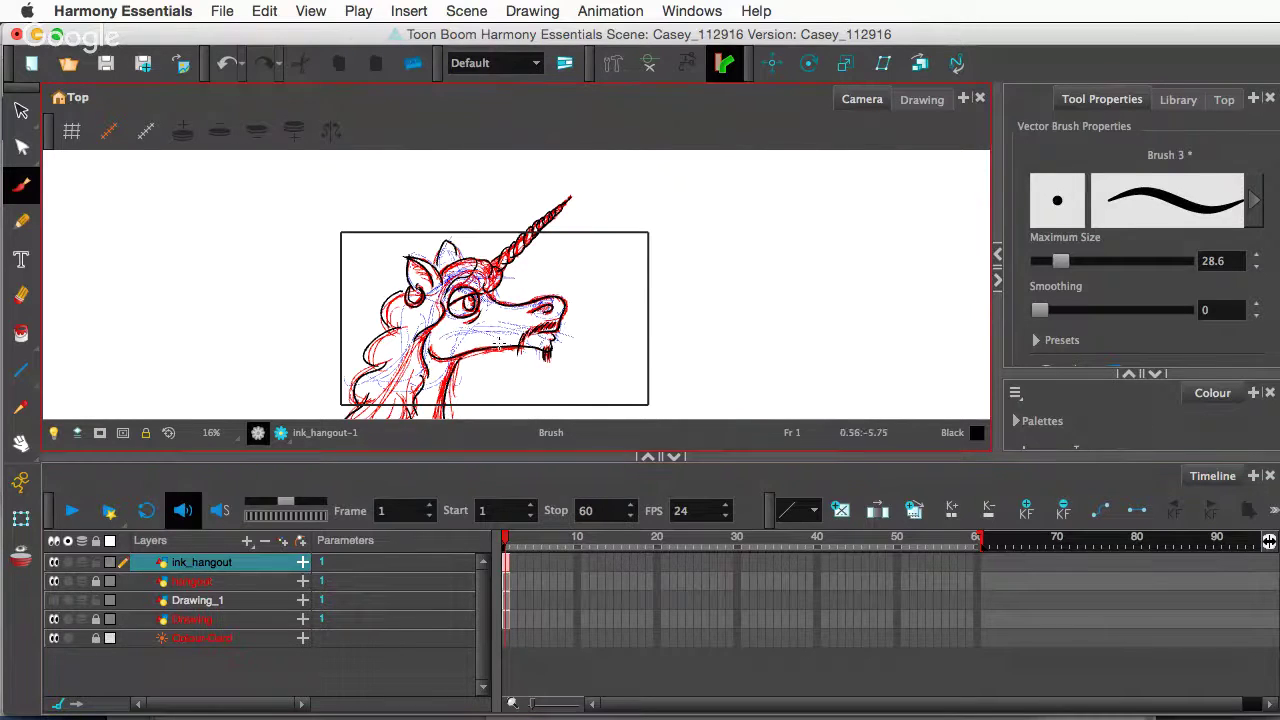
pyautogui.press('space')
pyautogui.moveTo(497, 330); pyautogui.dragTo(513, 264)
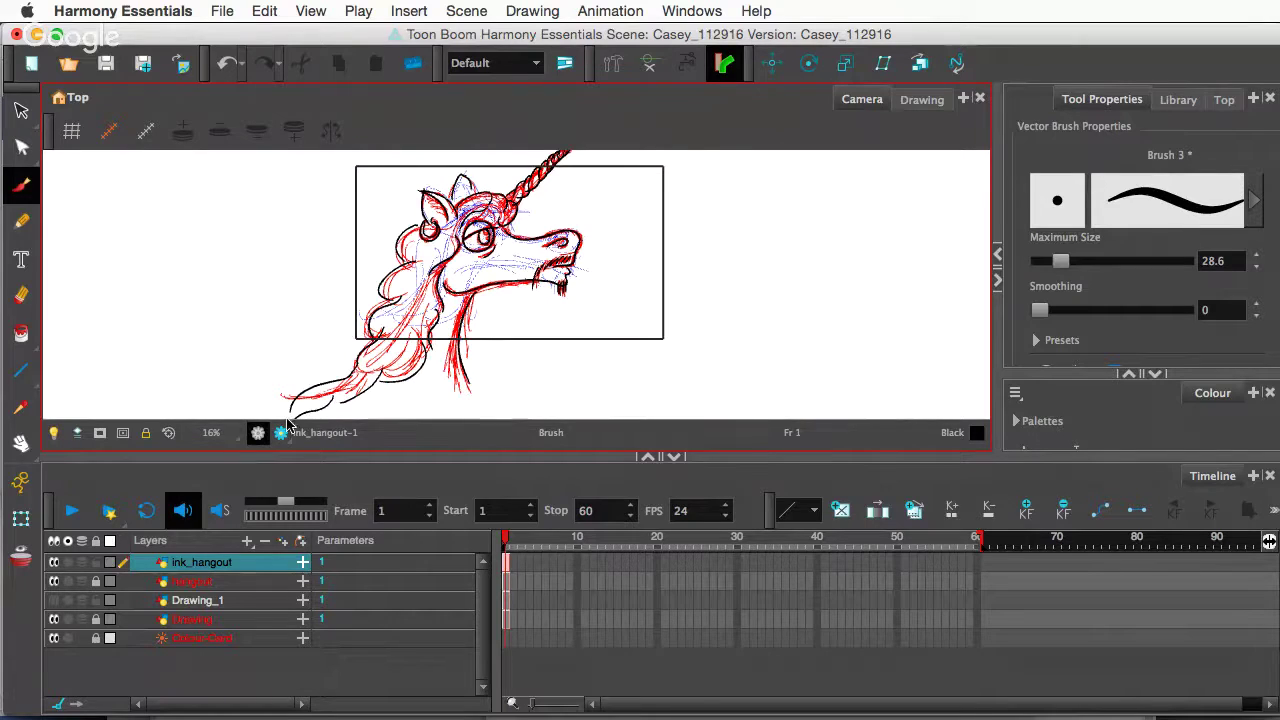
pyautogui.click(183, 520)
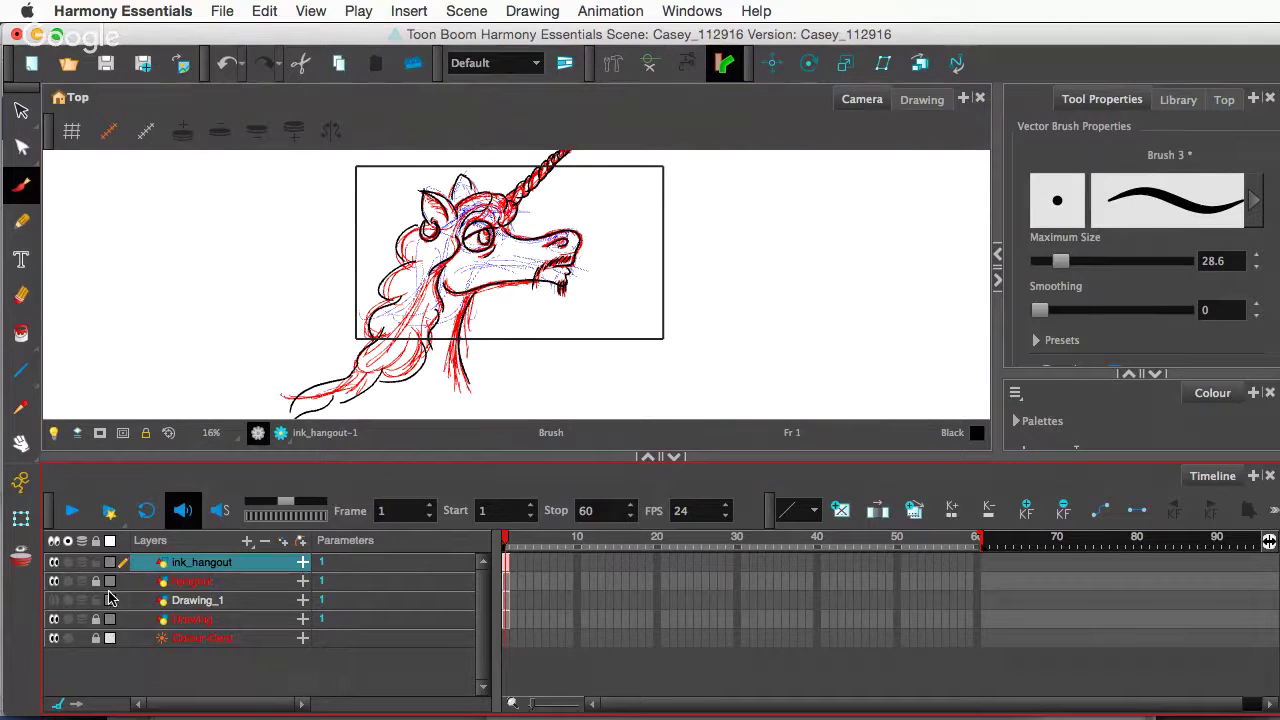
pyautogui.click(54, 620)
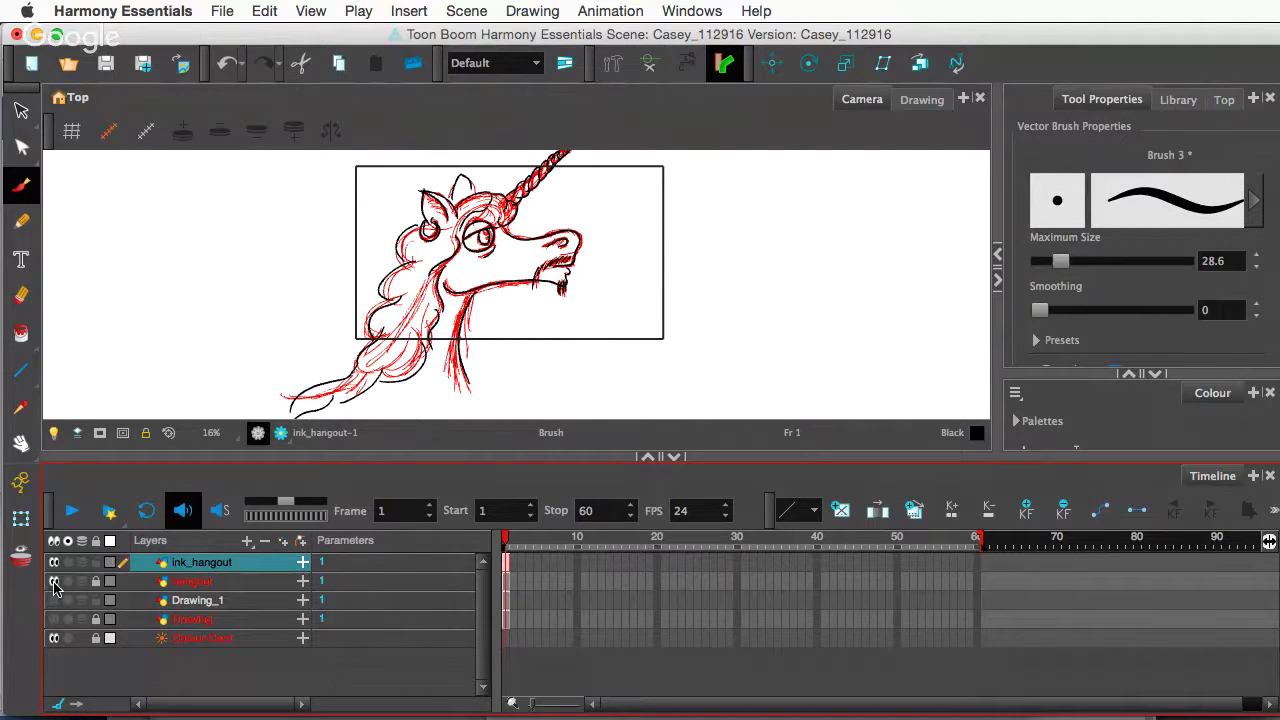
pyautogui.click(54, 584)
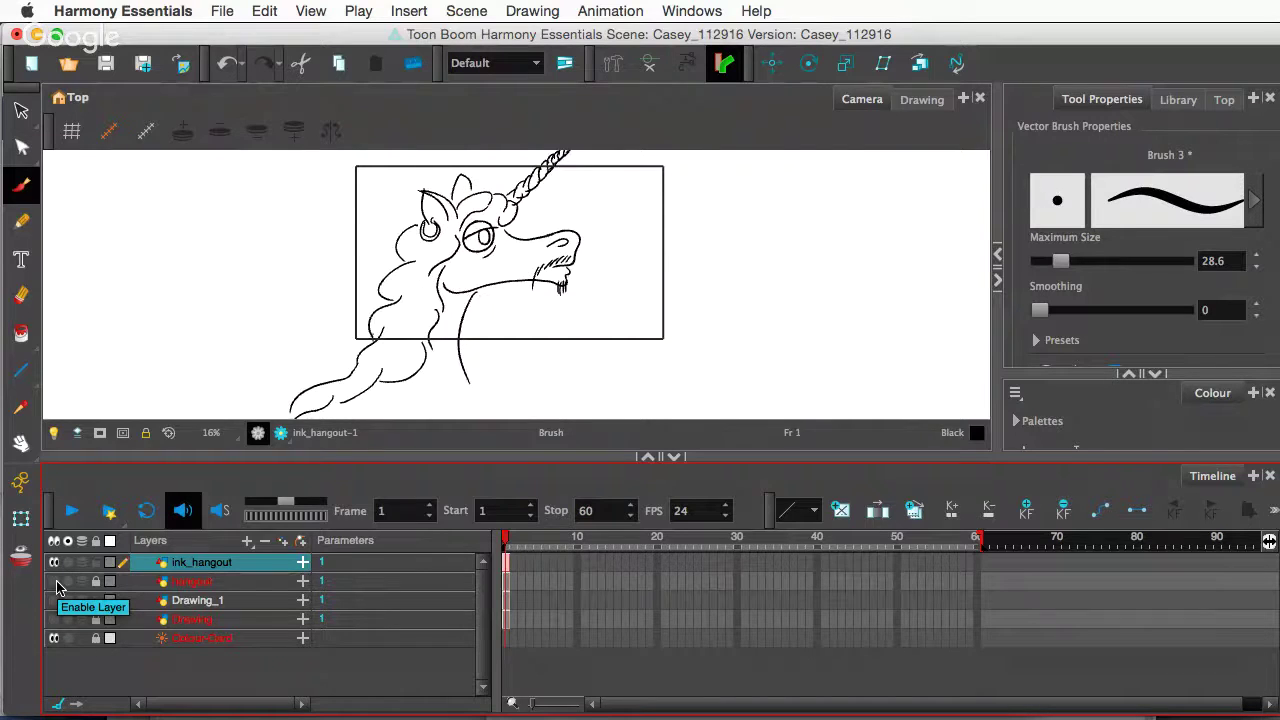
pyautogui.click(55, 582)
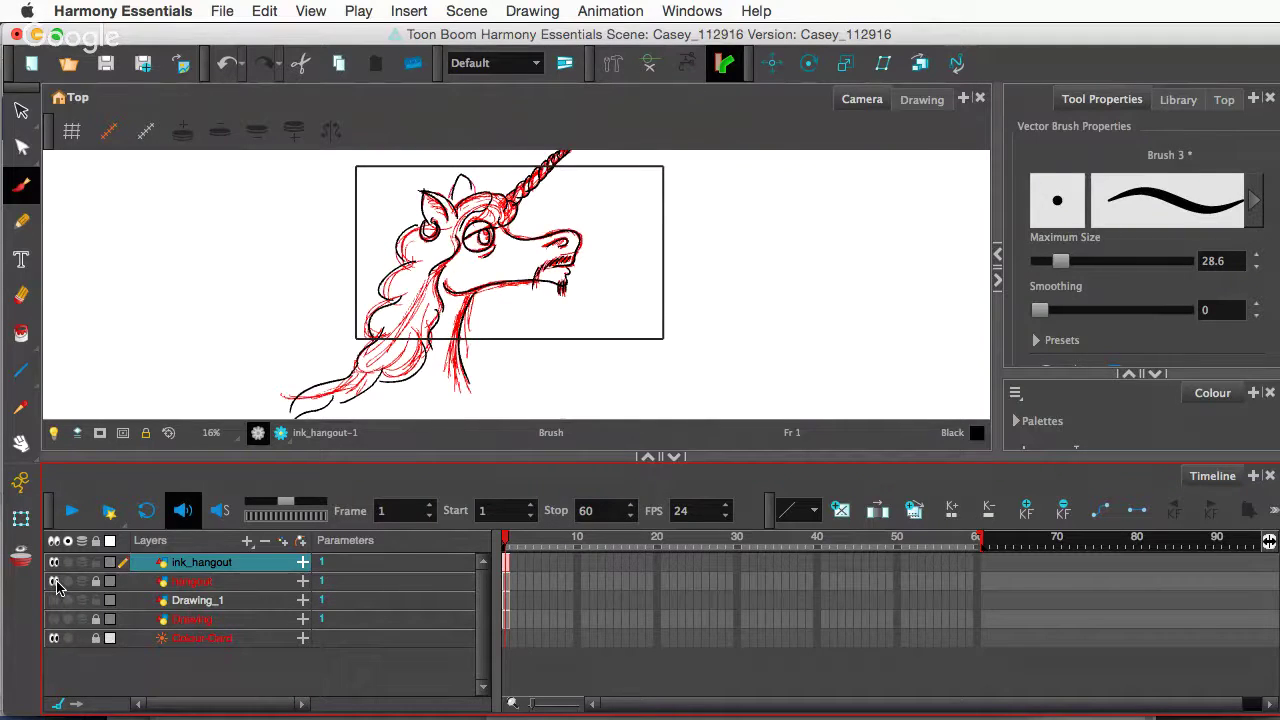
pyautogui.click(55, 582)
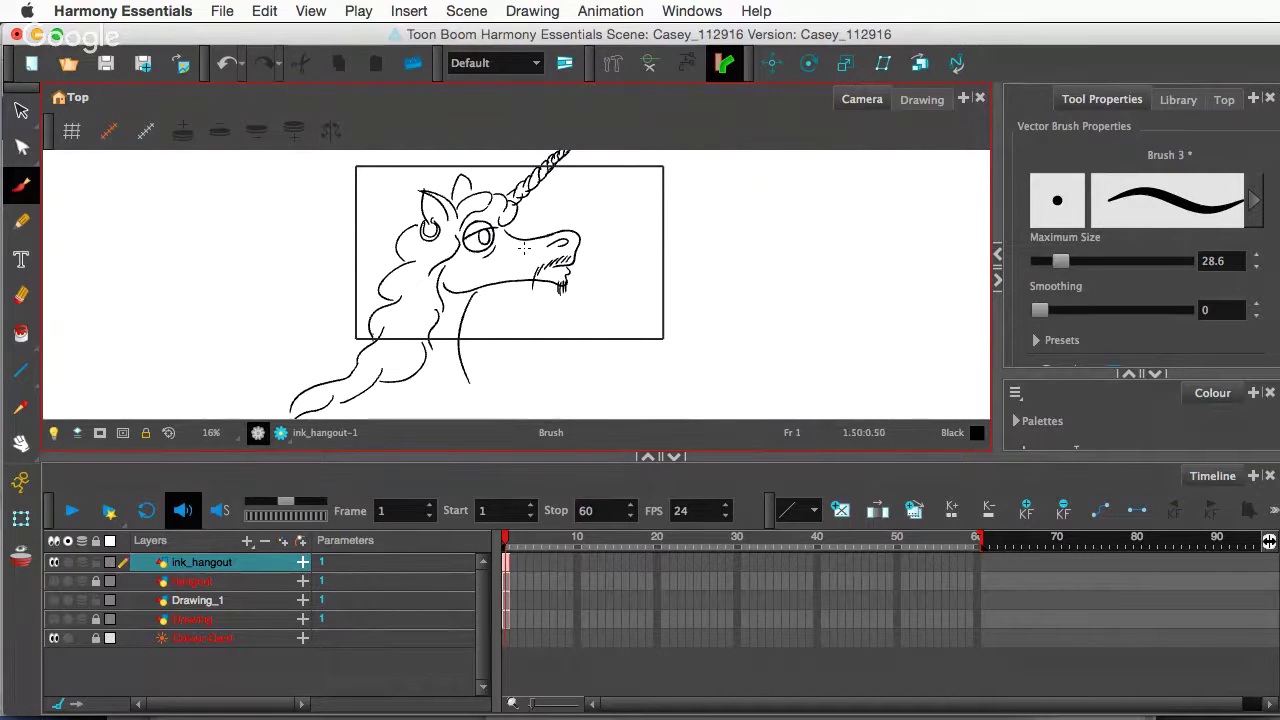
# - Activate the Cutter tool for the horn's linework with Lasso selection and Use Mouse Gesture Cutter Mode enabled
pyautogui.scroll(3, 556, 167)
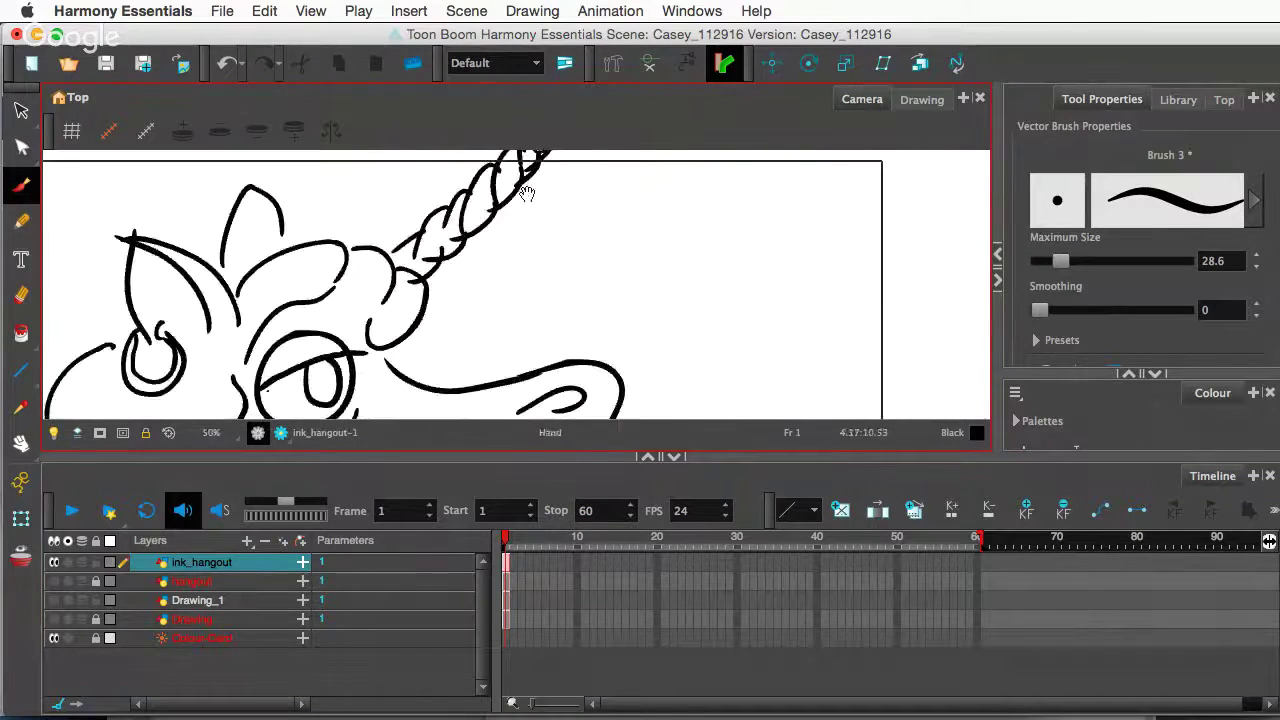
pyautogui.moveTo(527, 193)
pyautogui.mouseDown()
pyautogui.moveTo(519, 327)
pyautogui.moveTo(525, 307)
pyautogui.mouseUp()
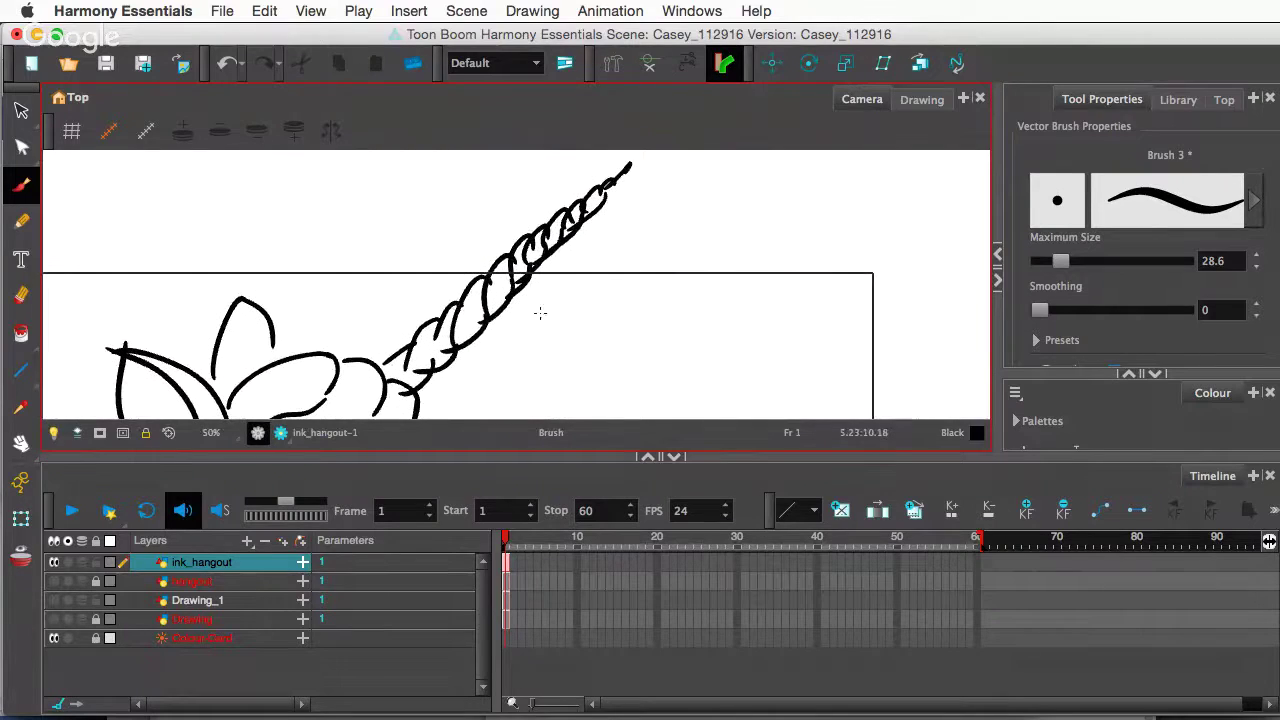
pyautogui.click(21, 110)
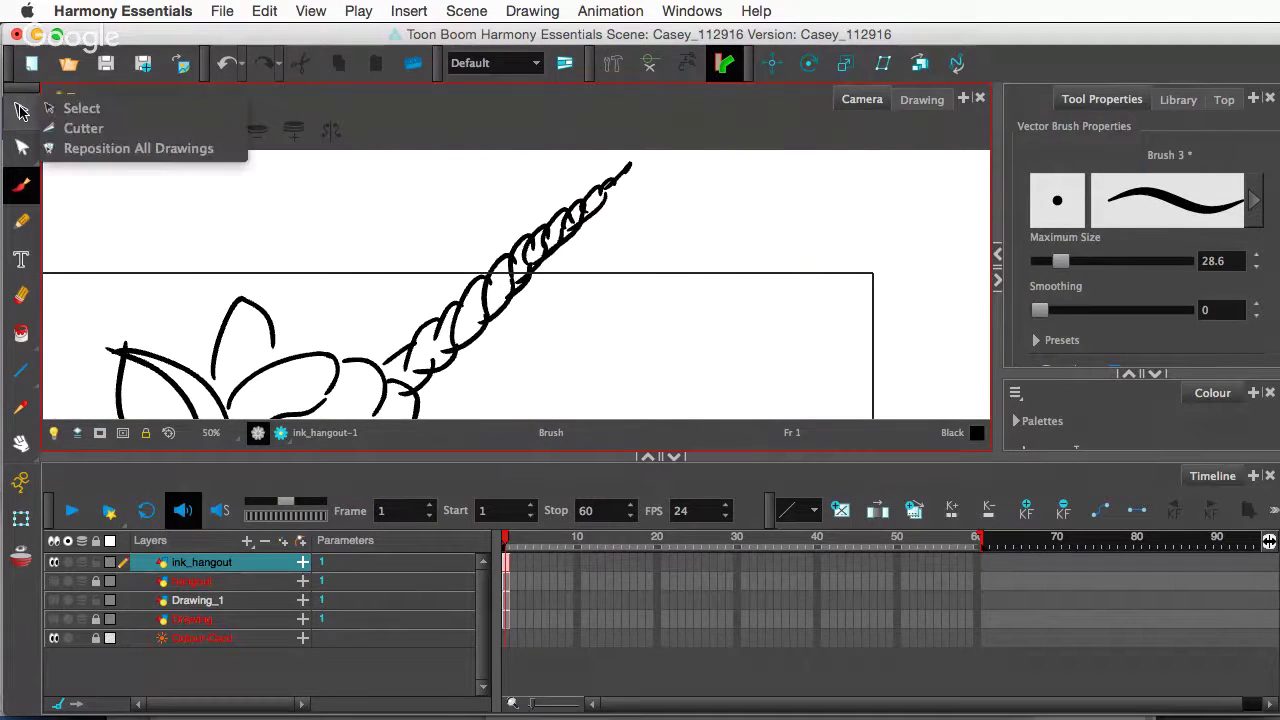
pyautogui.click(88, 128)
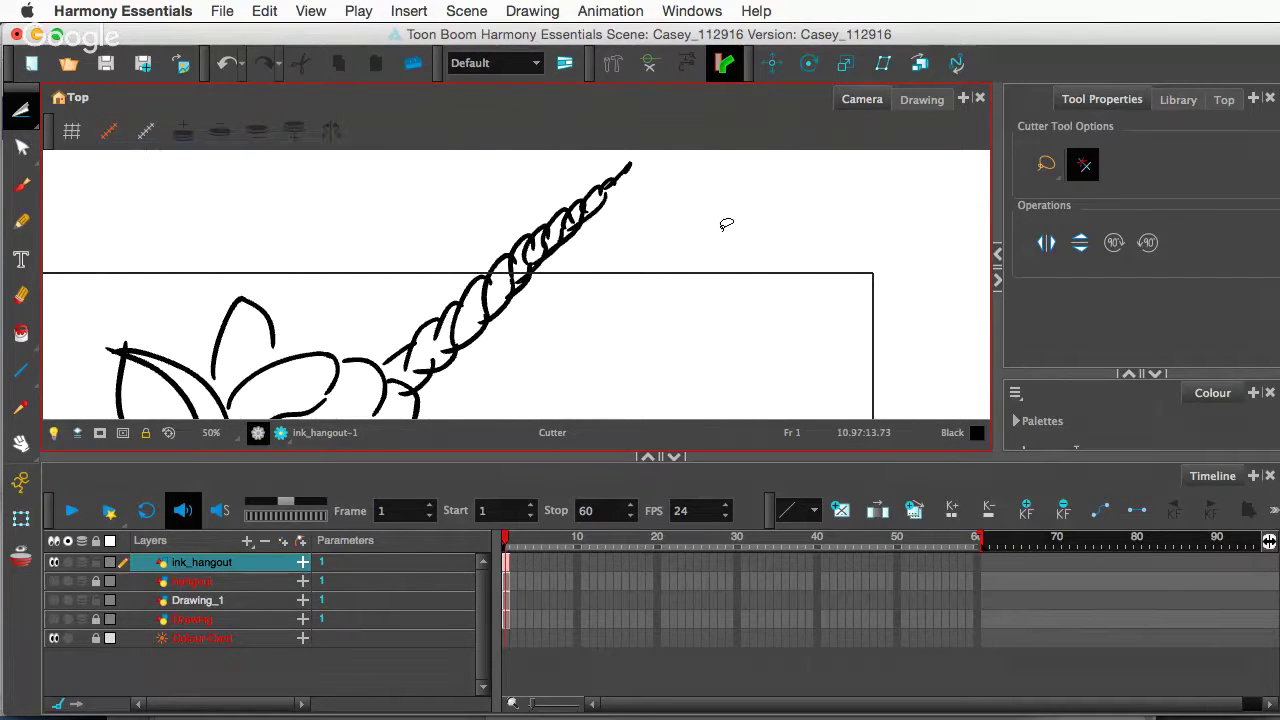
pyautogui.click(1047, 168)
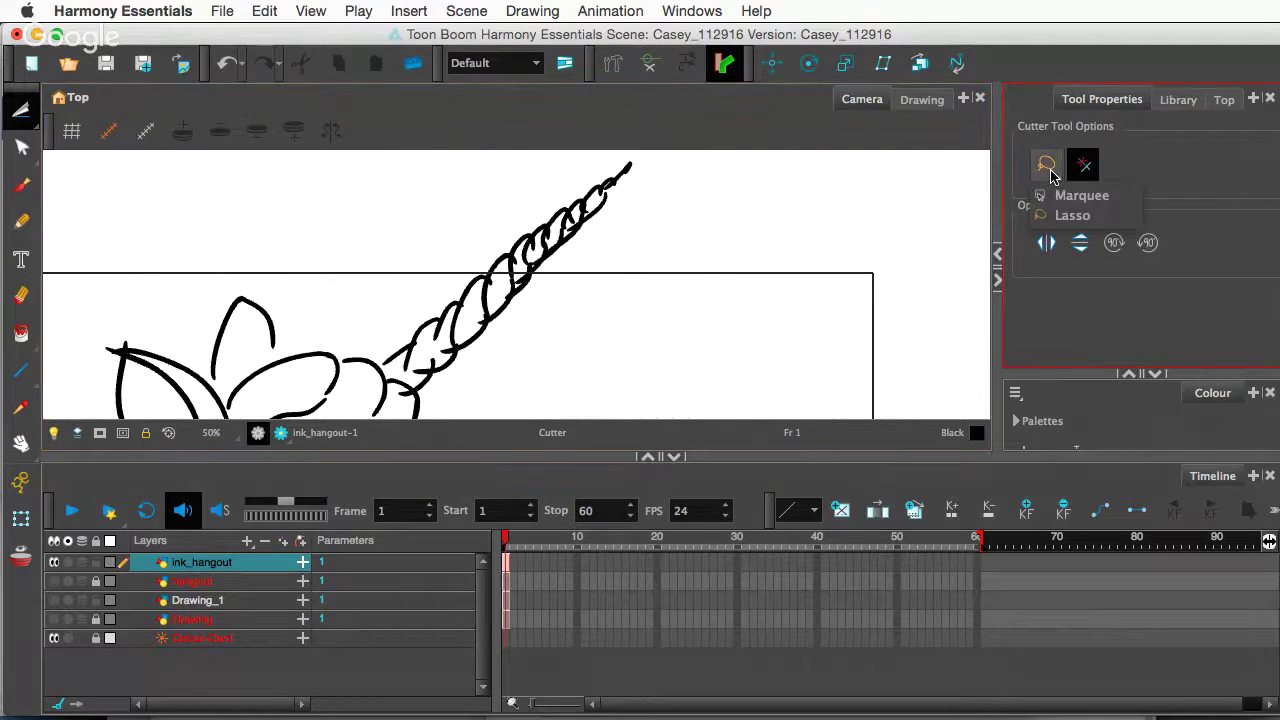
pyautogui.click(1040, 222)
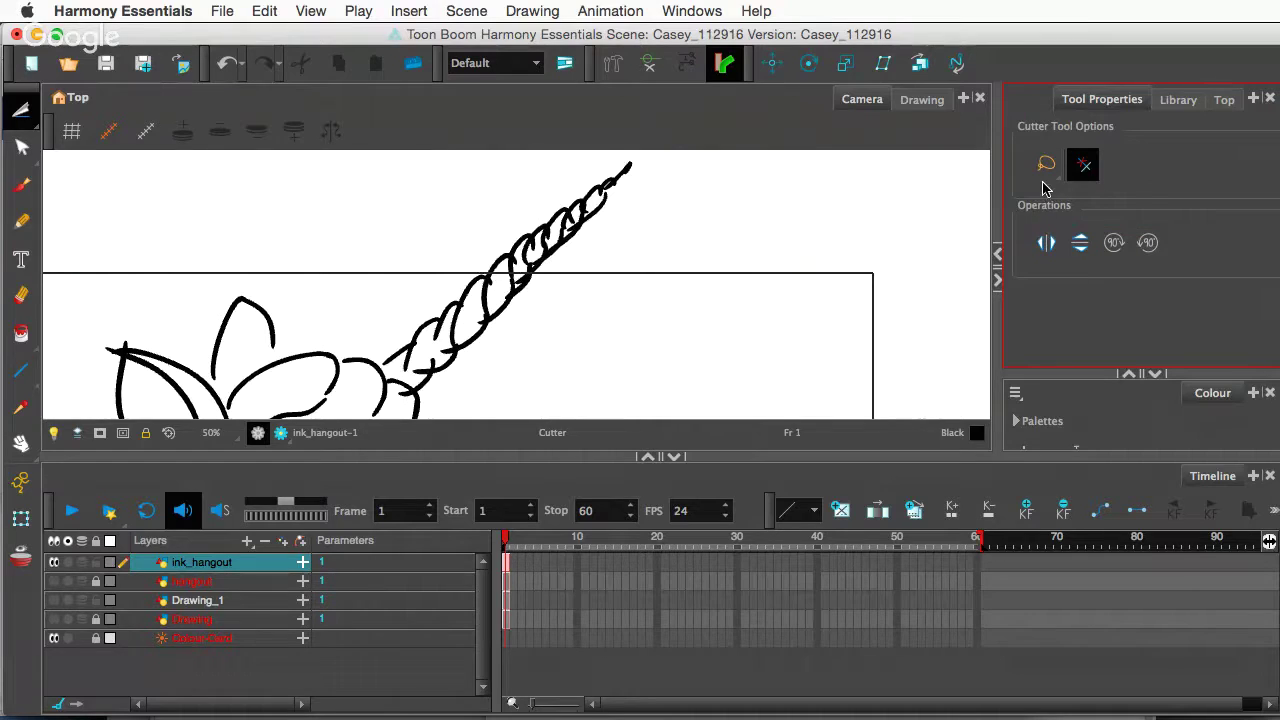
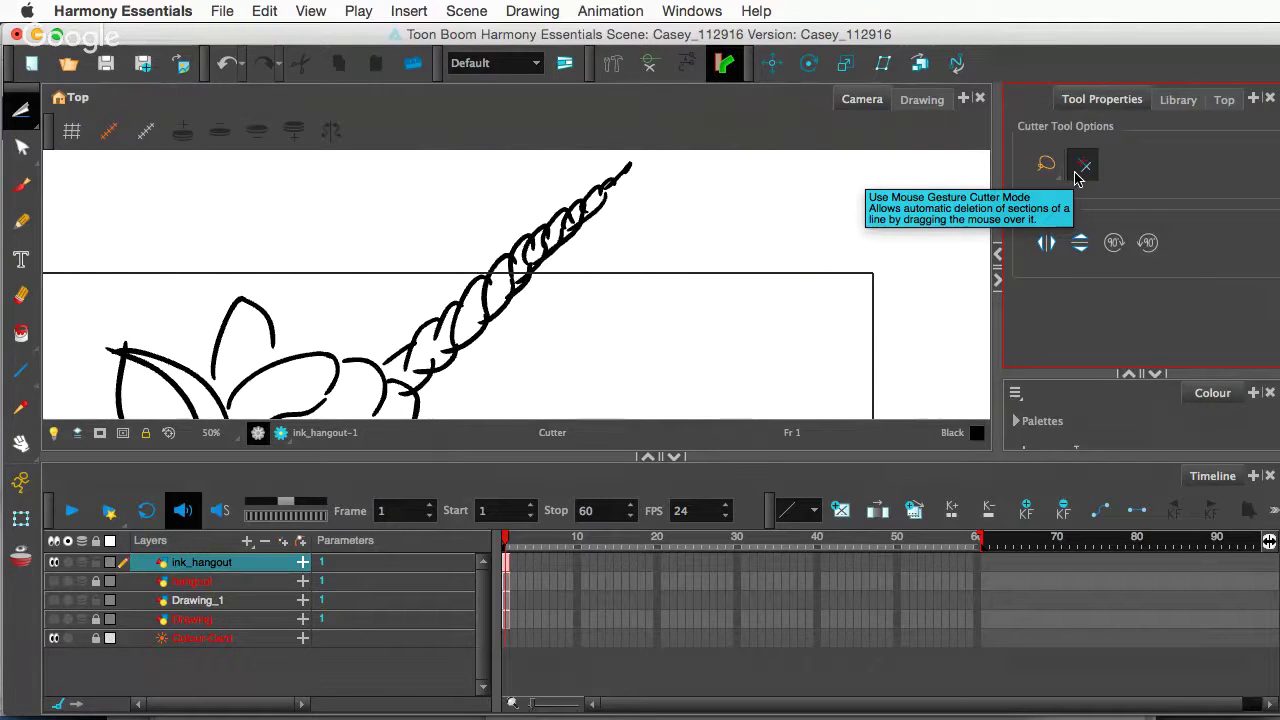
pyautogui.click(1077, 174)
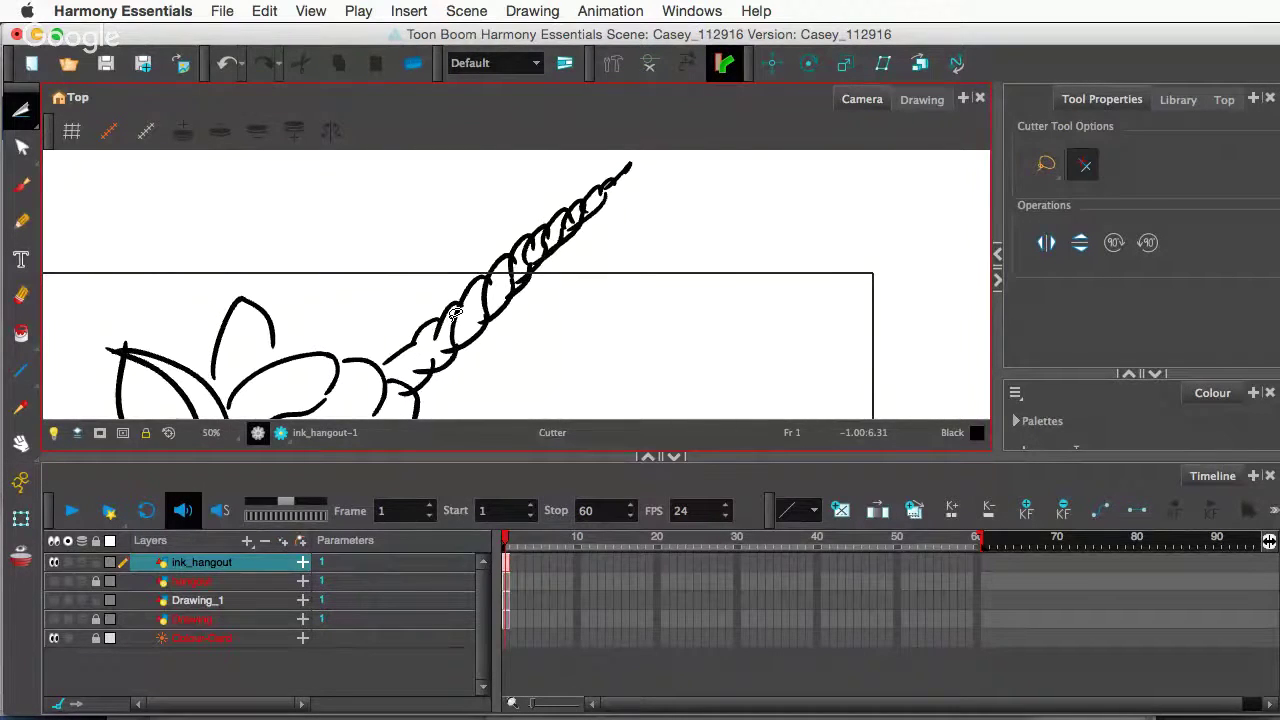
# - Try the Cutter on overlapping line ends along the horn's lower and middle segments, undoing the cuts
pyautogui.moveTo(455, 314); pyautogui.dragTo(483, 328)
pyautogui.press('super+z')
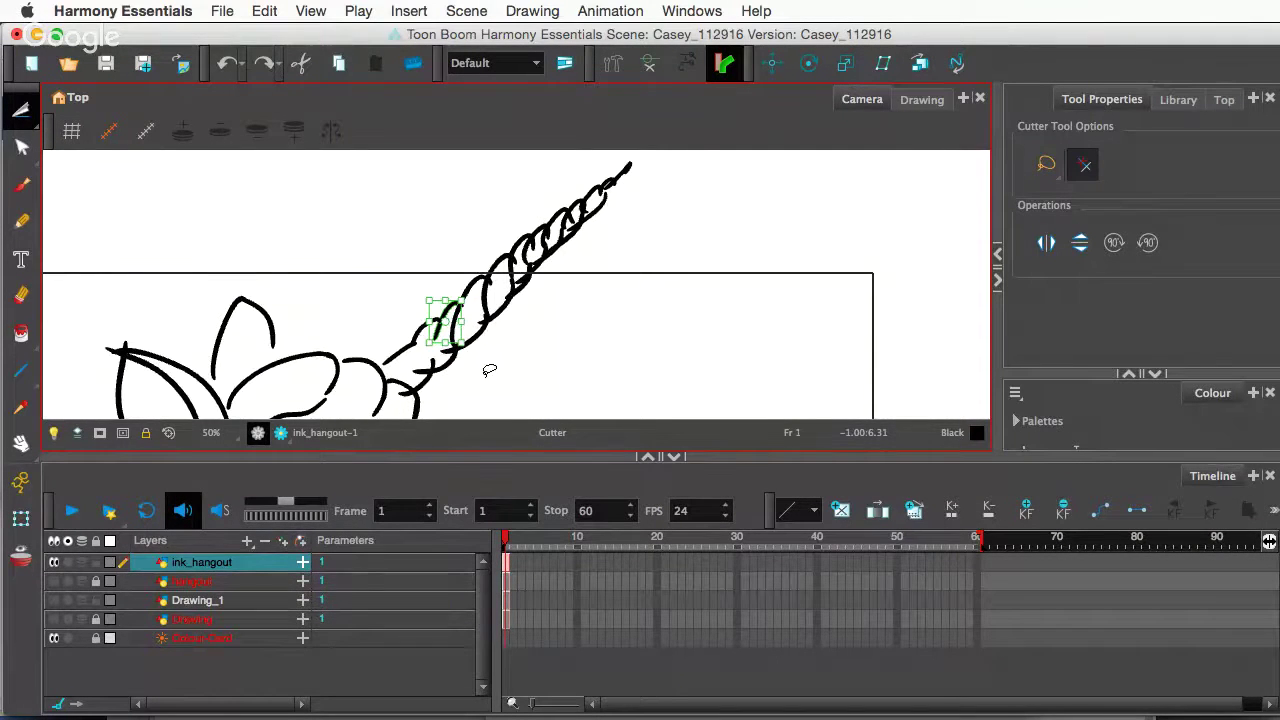
pyautogui.click(489, 370)
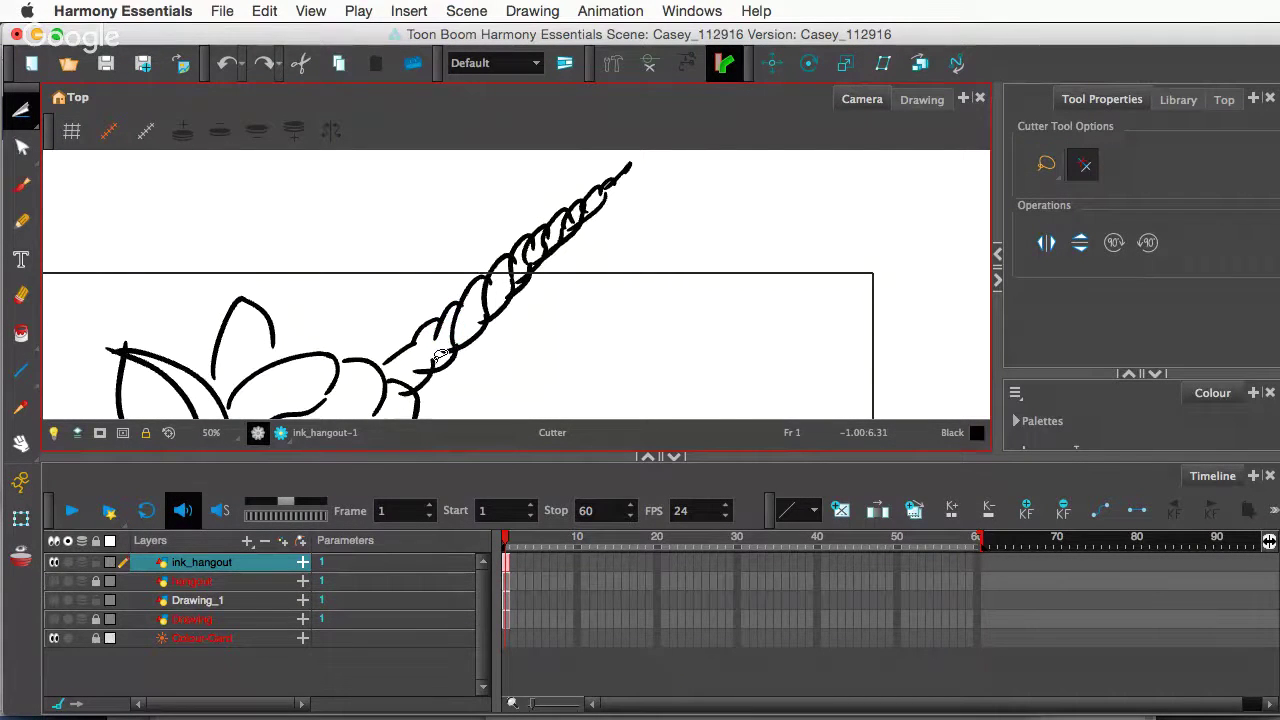
pyautogui.moveTo(426, 336)
pyautogui.mouseDown()
pyautogui.moveTo(436, 364)
pyautogui.moveTo(481, 321)
pyautogui.mouseUp()
pyautogui.click(450, 344)
pyautogui.press('super+z')
pyautogui.moveTo(436, 360)
pyautogui.mouseDown()
pyautogui.moveTo(437, 340)
pyautogui.moveTo(453, 342)
pyautogui.mouseUp()
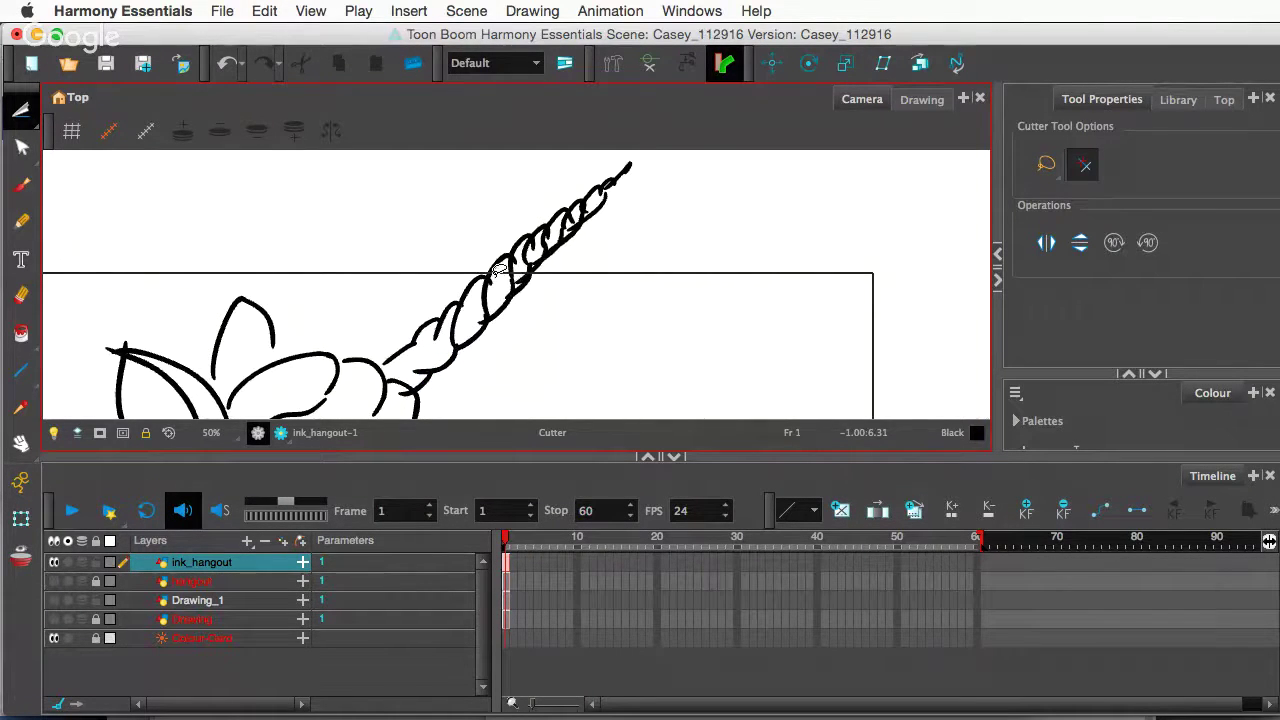
pyautogui.moveTo(472, 266); pyautogui.dragTo(512, 306)
pyautogui.press('super+z')
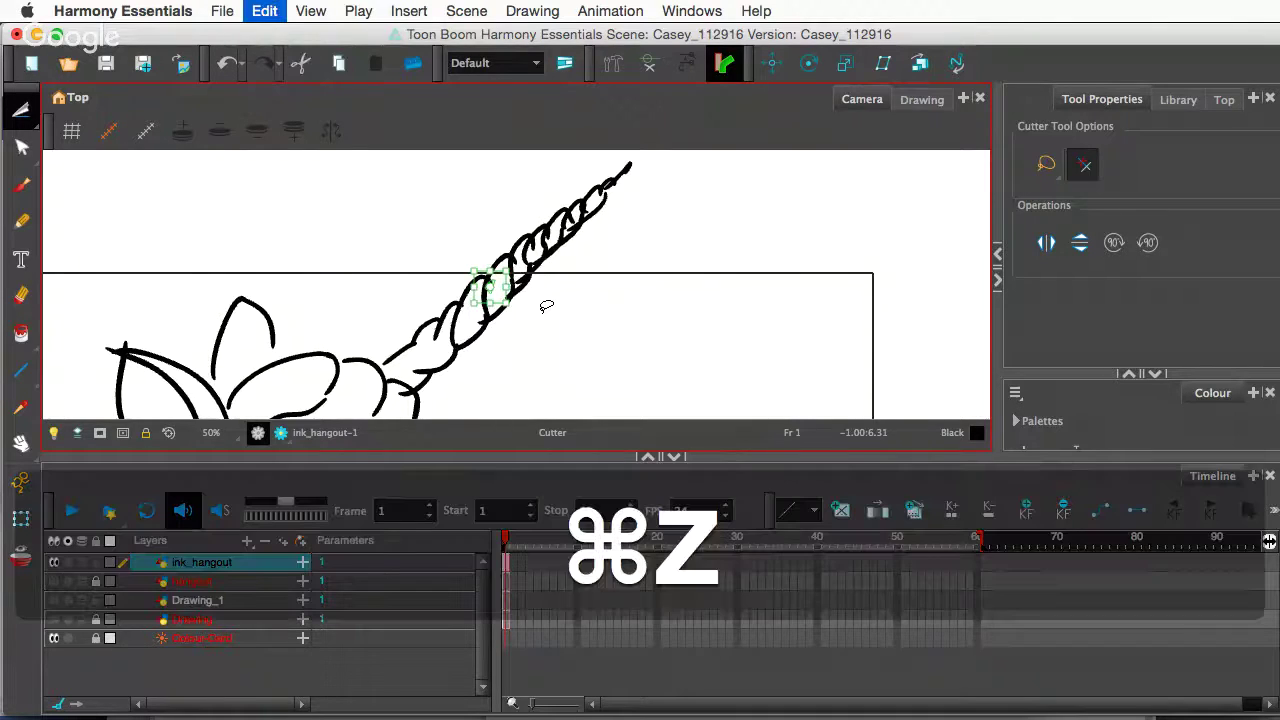
pyautogui.moveTo(515, 233); pyautogui.dragTo(548, 258)
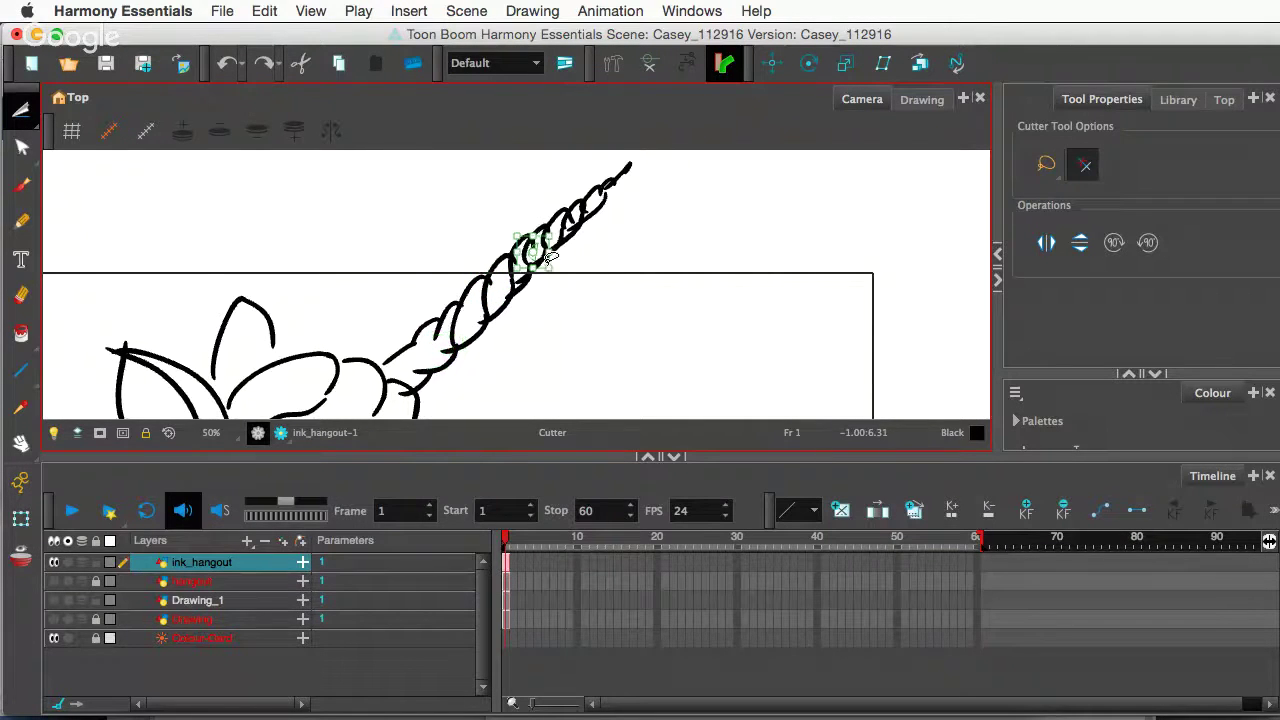
pyautogui.press('super+z')
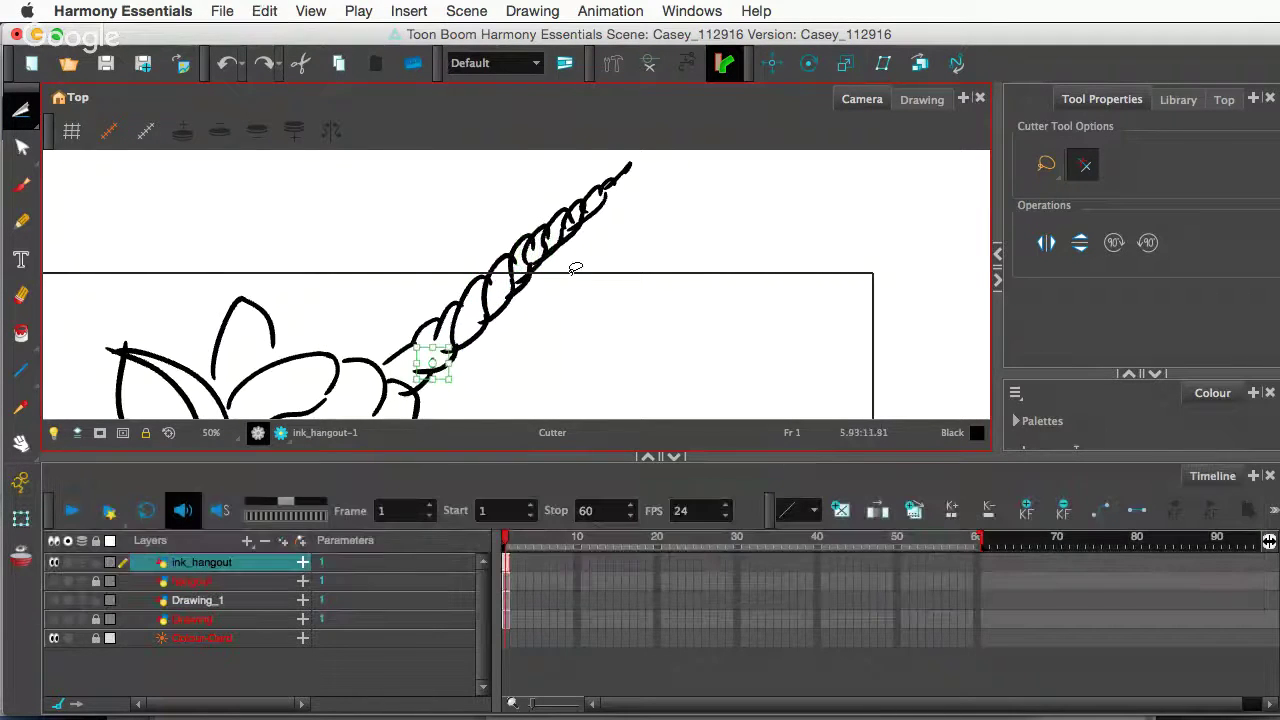
# - Cut off the line ends protruding into the middle horn segments from the ridges on the horn's upper edge
pyautogui.scroll(3, 570, 268)
pyautogui.press('super+space')
pyautogui.moveTo(520, 235); pyautogui.dragTo(568, 258)
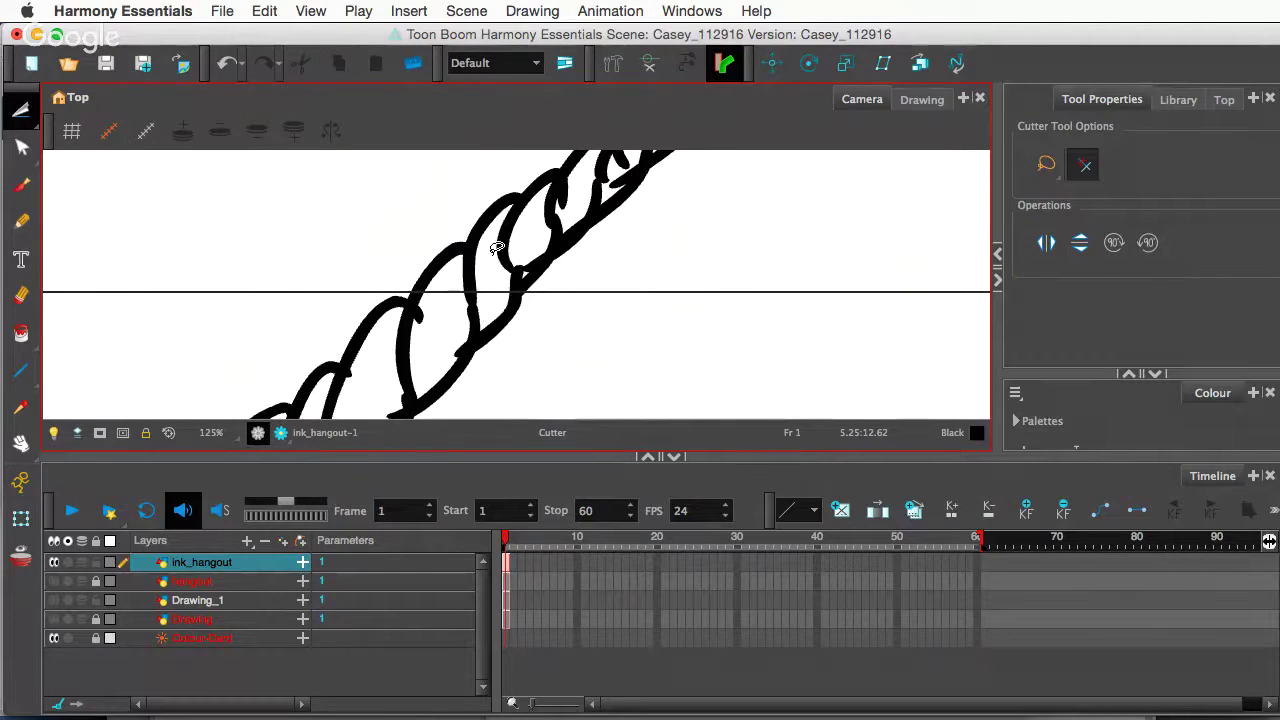
pyautogui.moveTo(425, 305)
pyautogui.mouseDown()
pyautogui.moveTo(440, 296)
pyautogui.moveTo(443, 324)
pyautogui.mouseUp()
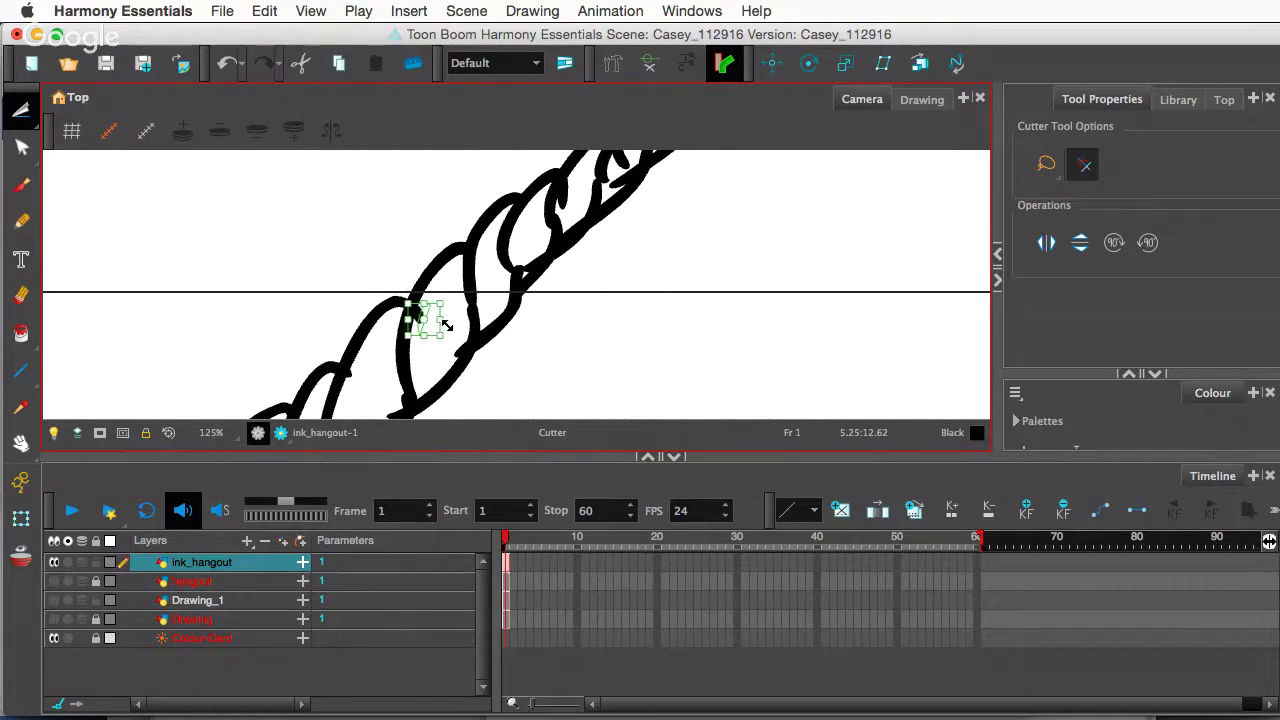
pyautogui.press('Delete')
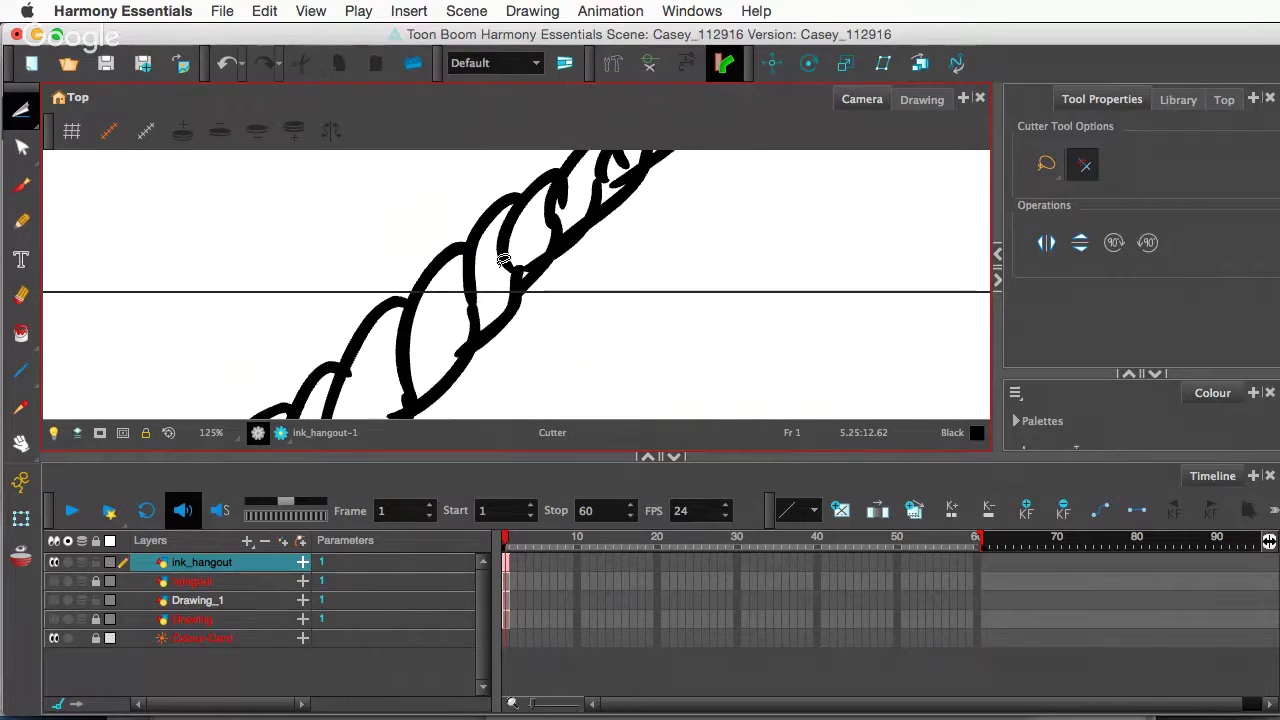
pyautogui.moveTo(566, 190); pyautogui.dragTo(586, 188)
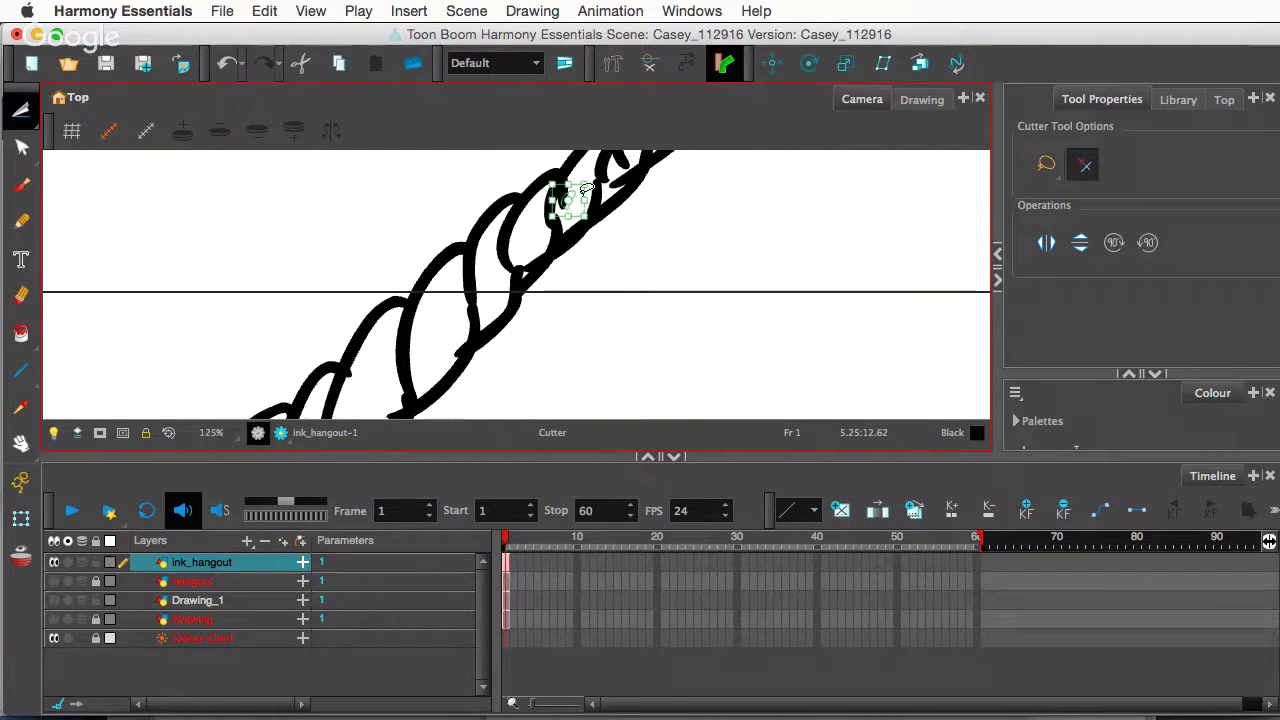
pyautogui.click(635, 231)
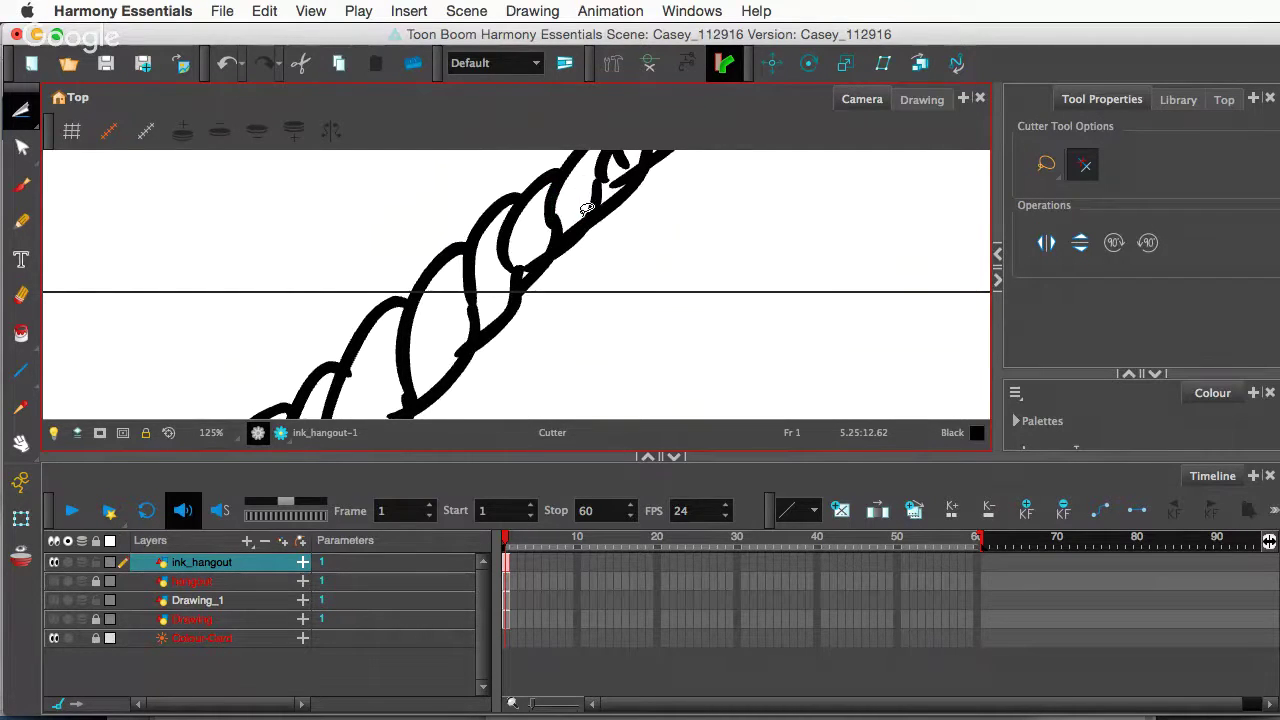
# - Cut off the stray line ends inside the horn's lower edge, from the upper segments down to the middle
pyautogui.moveTo(585, 236); pyautogui.dragTo(535, 297)
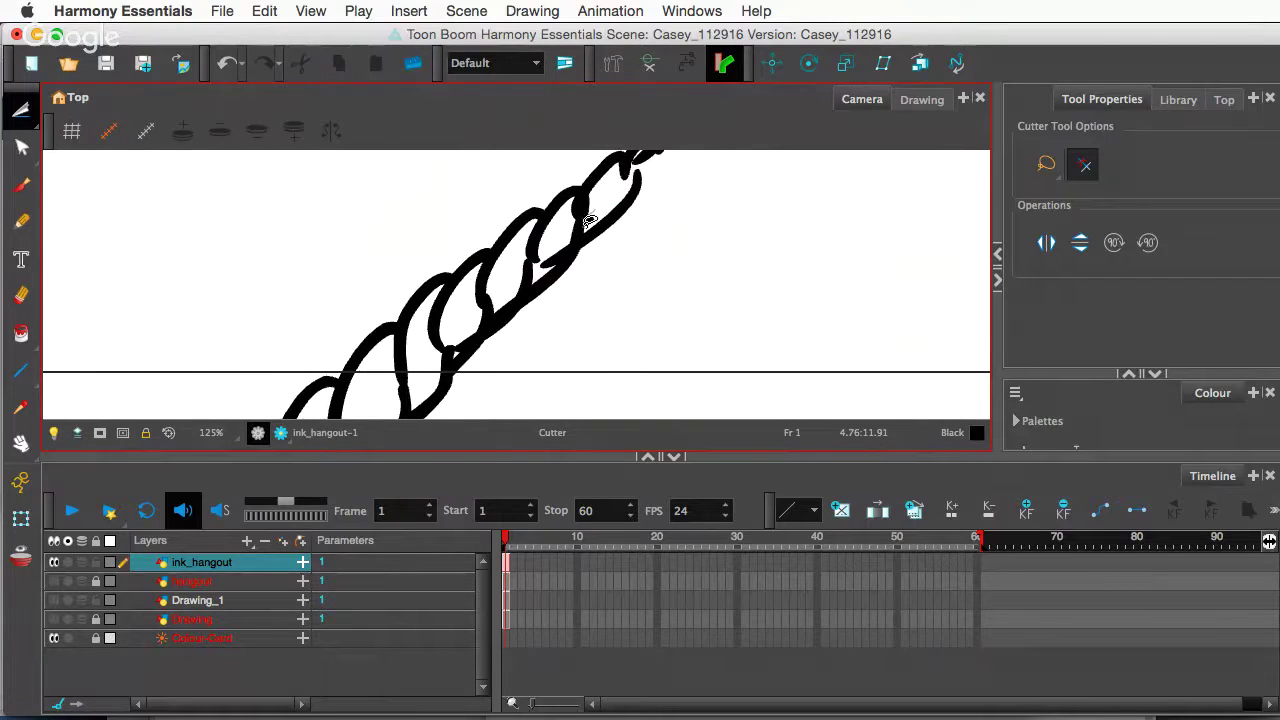
pyautogui.moveTo(628, 188)
pyautogui.mouseDown()
pyautogui.moveTo(594, 247)
pyautogui.moveTo(622, 223)
pyautogui.mouseUp()
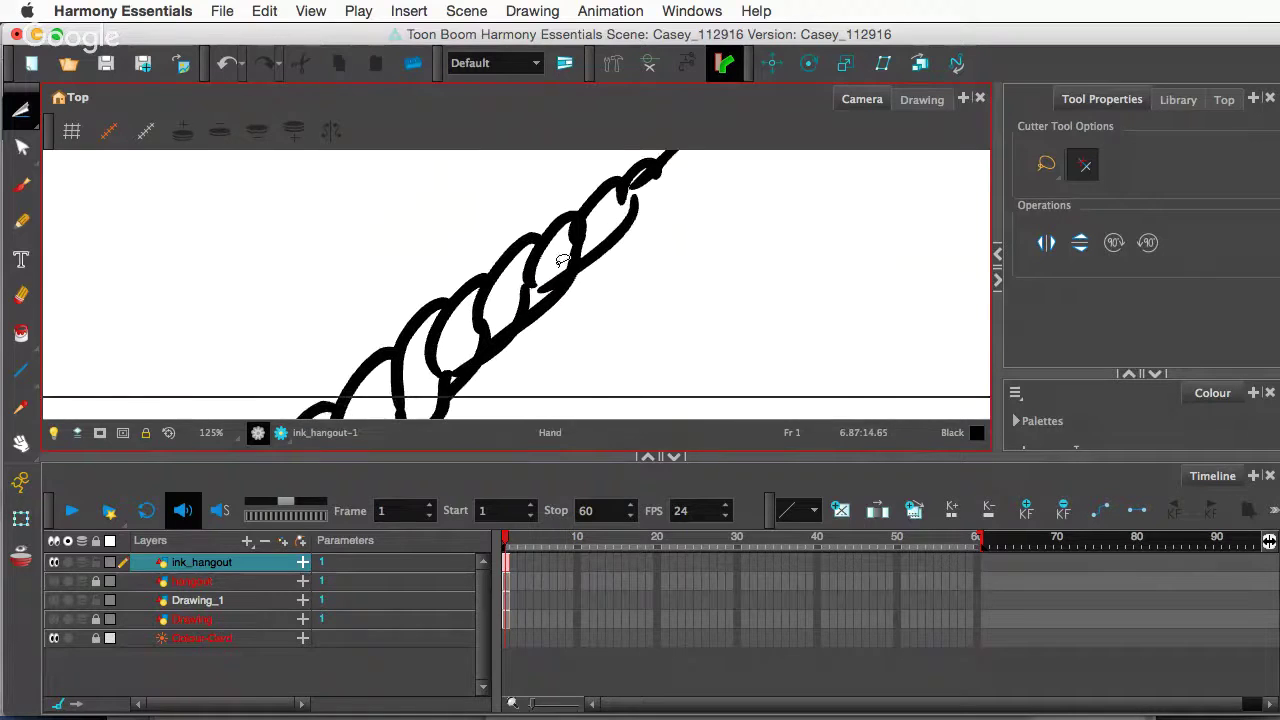
pyautogui.moveTo(550, 275); pyautogui.dragTo(541, 291)
pyautogui.scroll(-3, 491, 309)
pyautogui.scroll(-2, 486, 317)
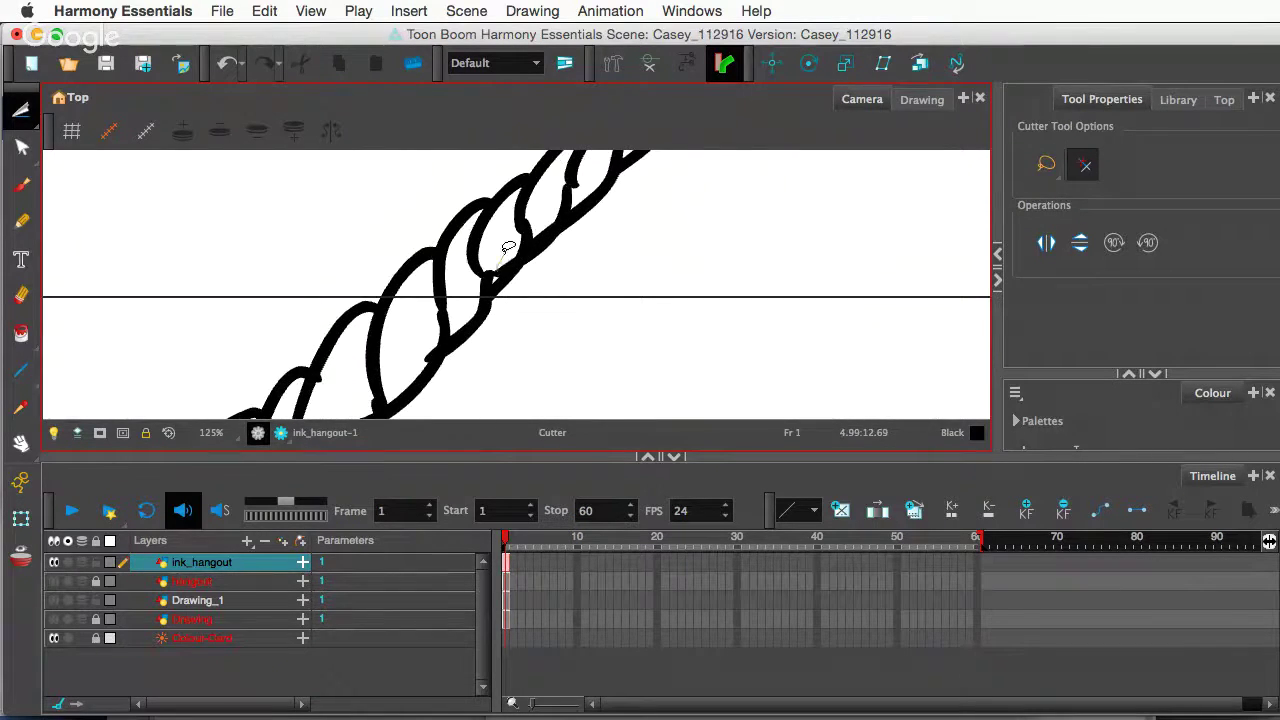
pyautogui.press('space')
pyautogui.moveTo(451, 328)
pyautogui.mouseDown()
pyautogui.moveTo(471, 277)
pyautogui.moveTo(466, 321)
pyautogui.mouseUp()
pyautogui.press('Delete')
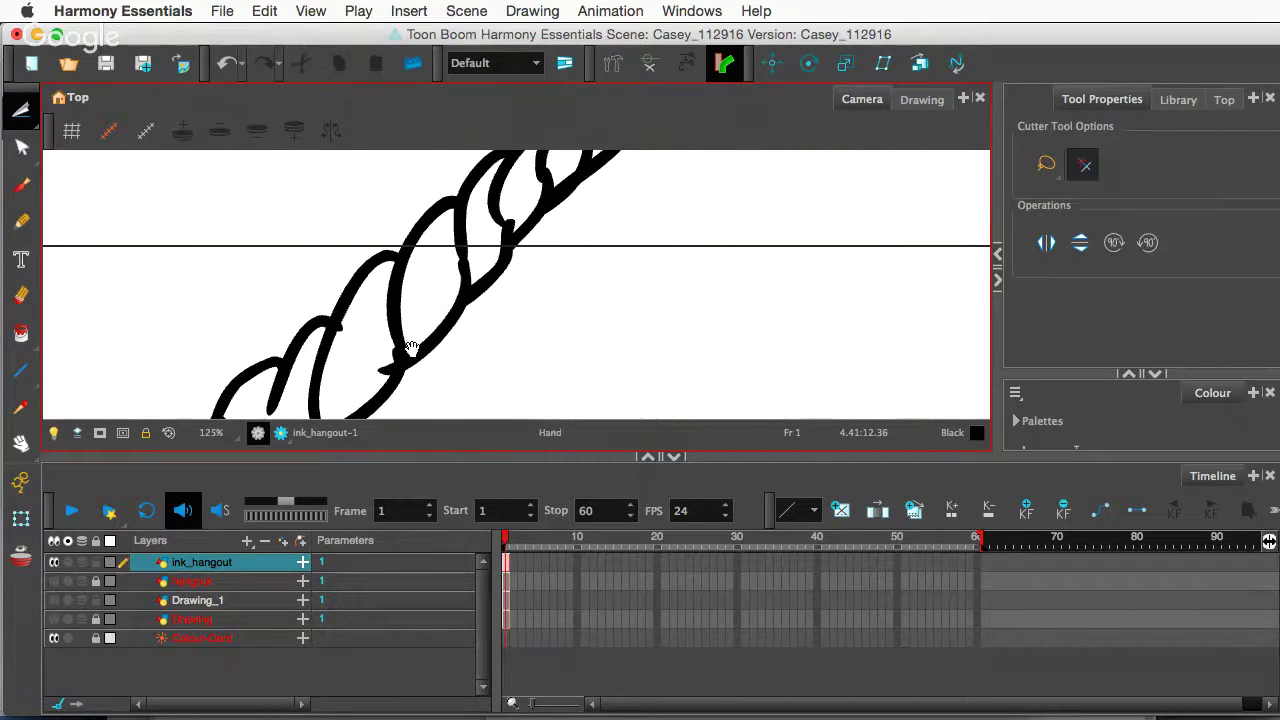
# - Cut off the line ends crossing into the horn's lower segments along its underside, working toward the base
pyautogui.press('space')
pyautogui.moveTo(442, 363); pyautogui.dragTo(414, 257)
pyautogui.click(482, 324)
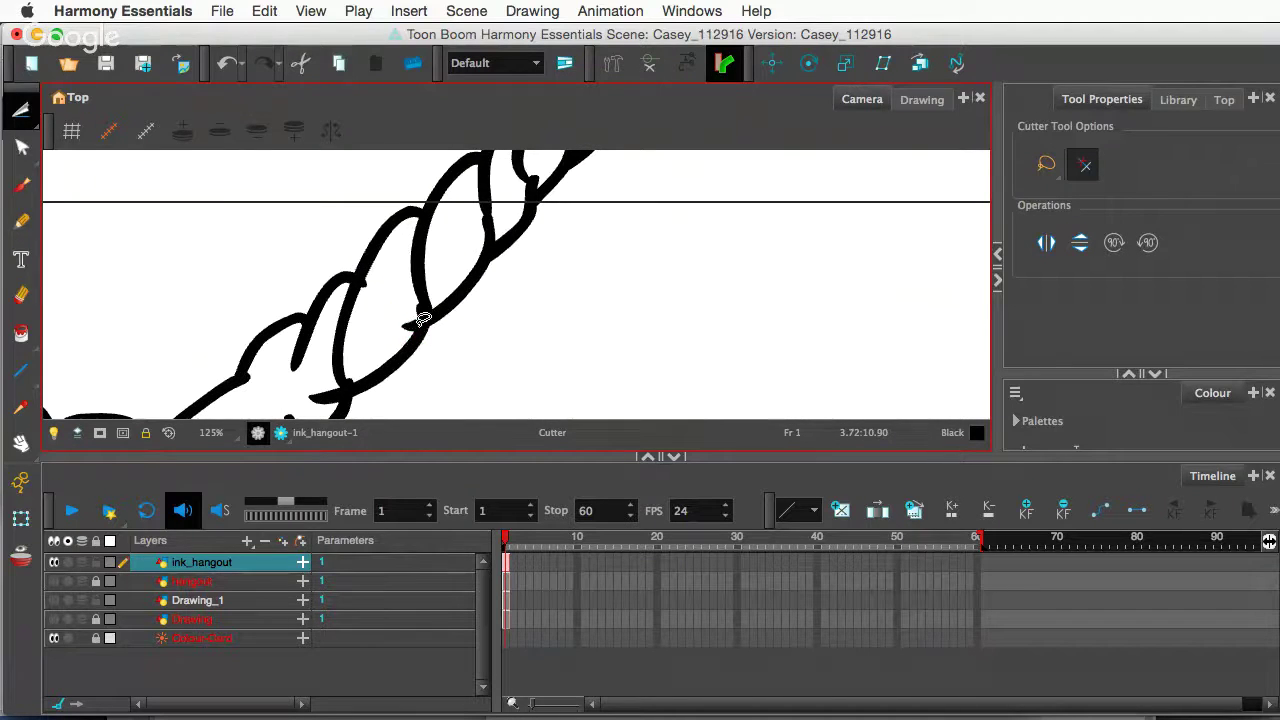
pyautogui.moveTo(410, 326); pyautogui.dragTo(408, 284)
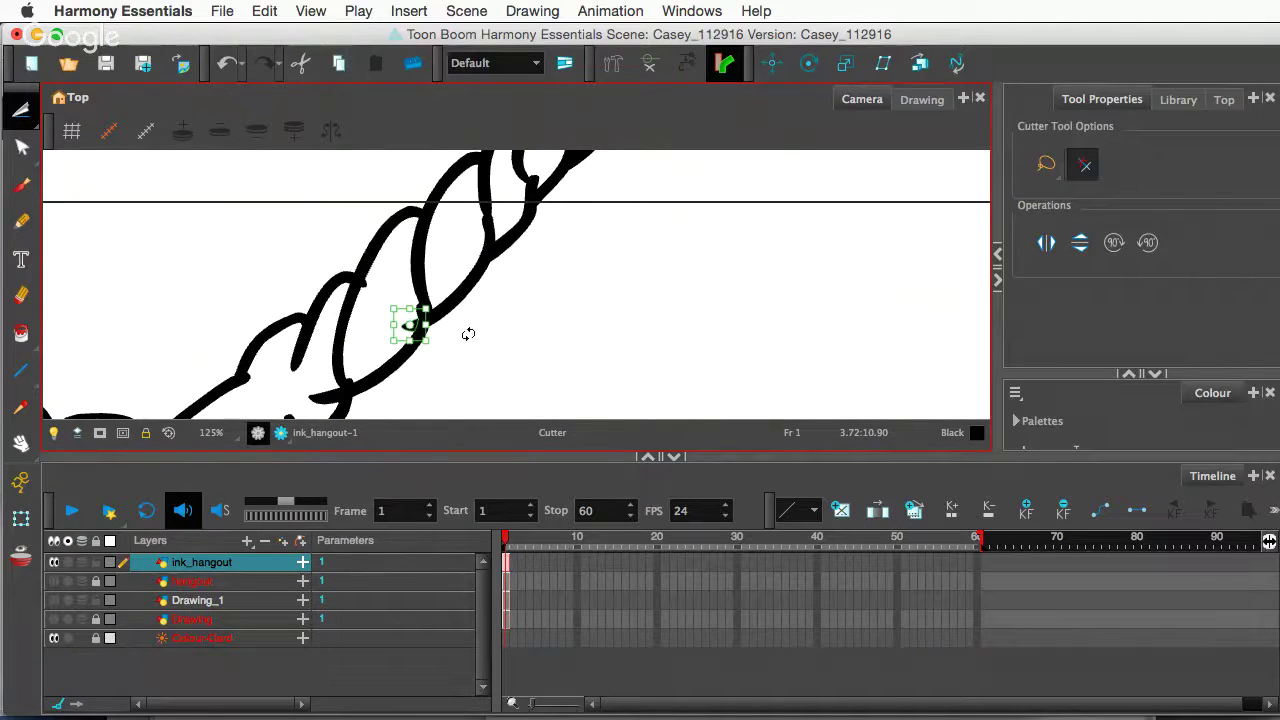
pyautogui.press('Delete')
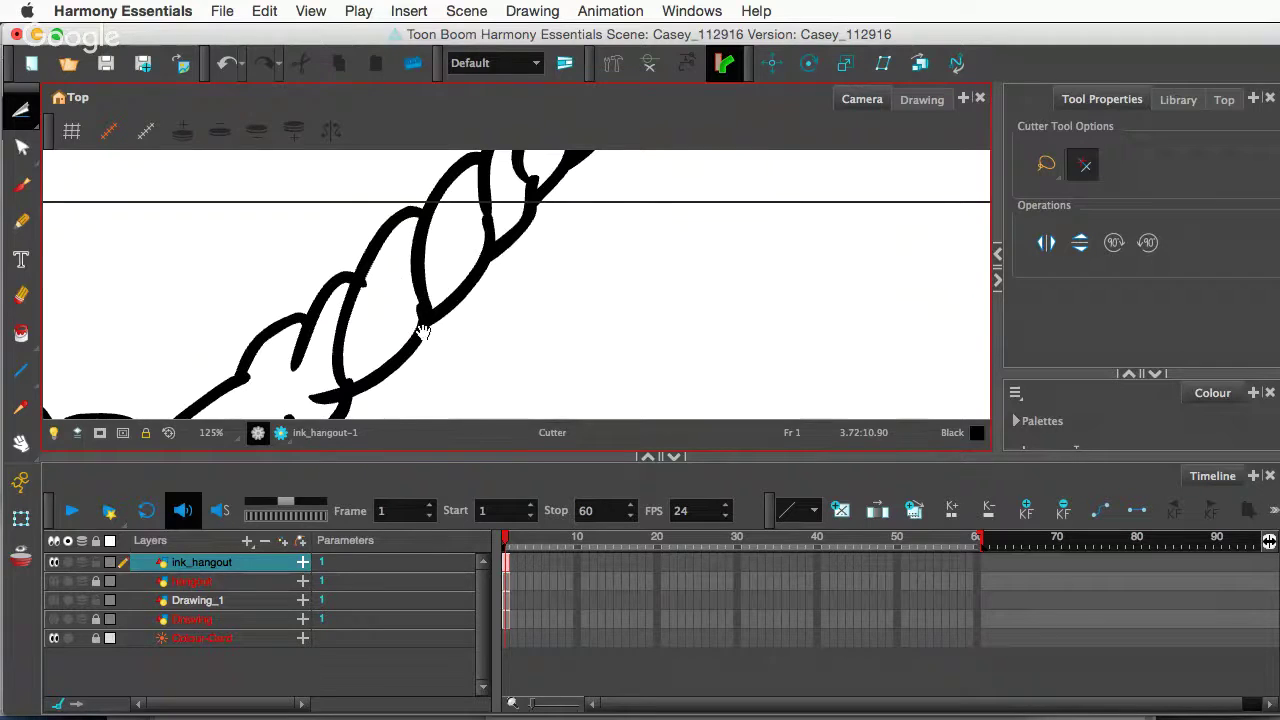
pyautogui.moveTo(423, 332)
pyautogui.mouseDown()
pyautogui.moveTo(523, 277)
pyautogui.moveTo(505, 283)
pyautogui.mouseUp()
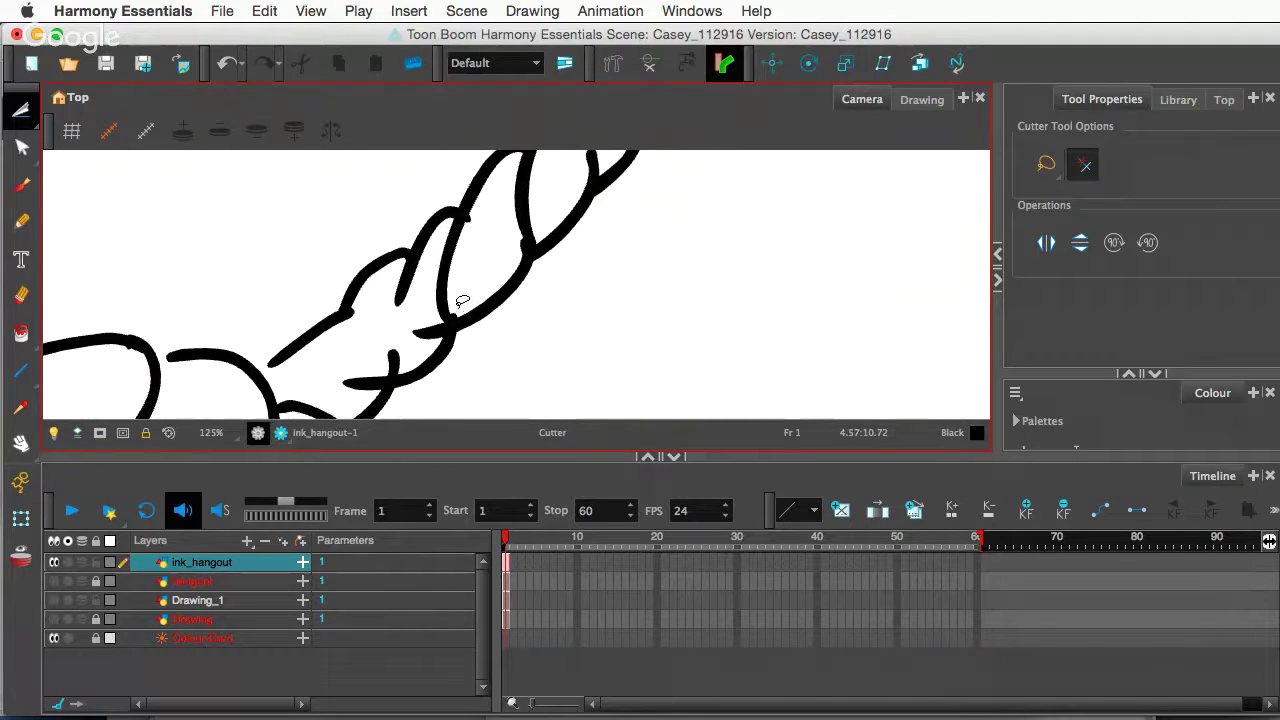
pyautogui.moveTo(445, 314); pyautogui.dragTo(420, 342)
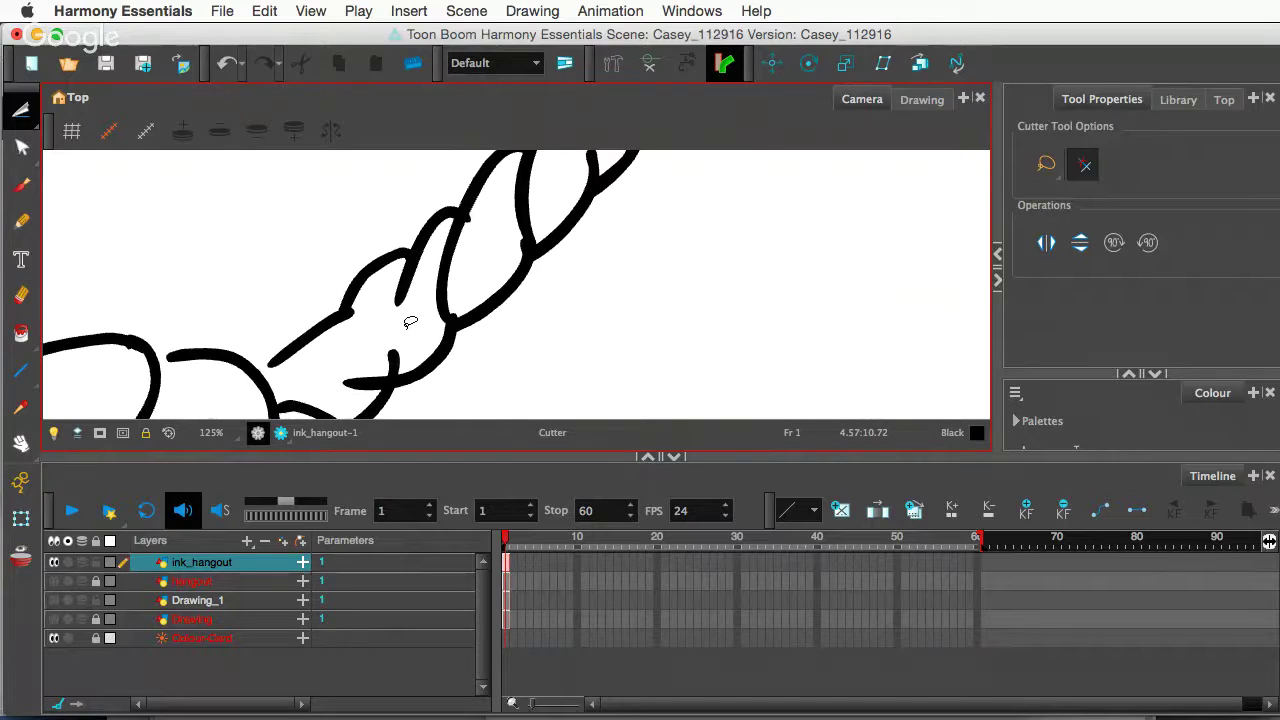
# - Delete the overlapping line fragment just below the horn's tip, and try cutting off the tip before undoing that cut
pyautogui.press('space')
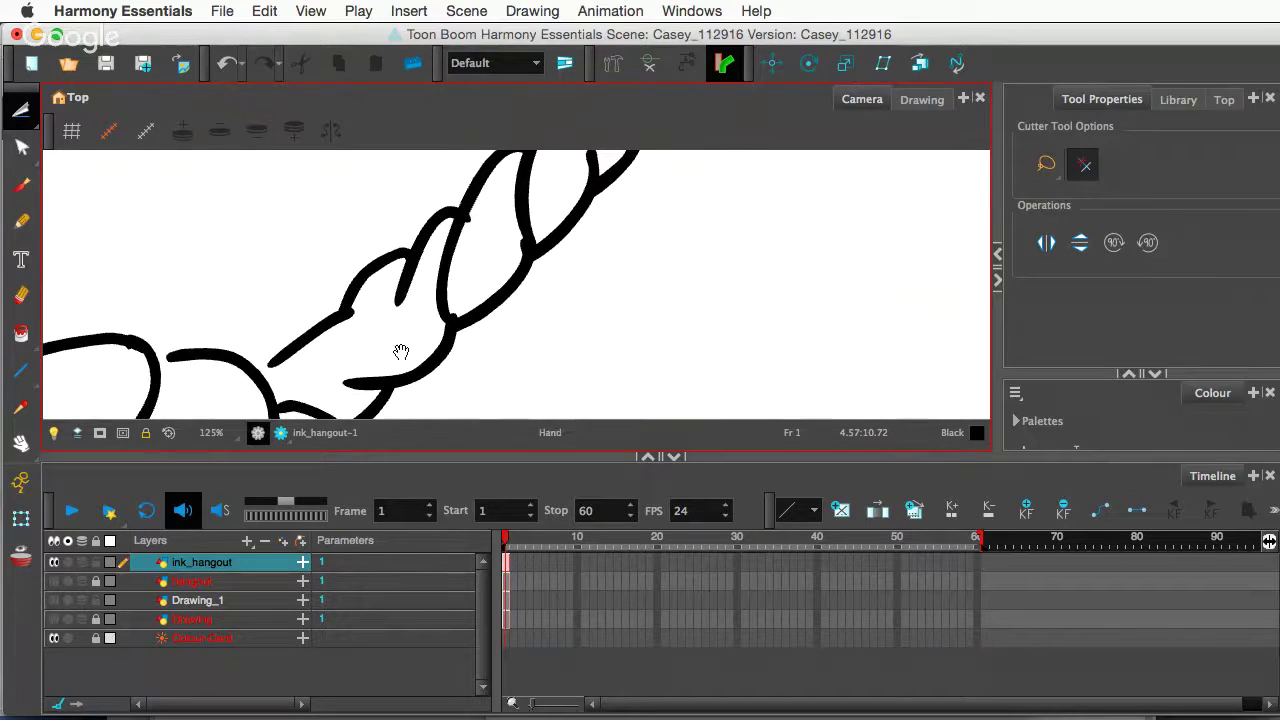
pyautogui.moveTo(400, 352)
pyautogui.mouseDown()
pyautogui.moveTo(434, 331)
pyautogui.moveTo(414, 366)
pyautogui.moveTo(506, 277)
pyautogui.moveTo(459, 293)
pyautogui.moveTo(452, 318)
pyautogui.moveTo(522, 256)
pyautogui.moveTo(491, 326)
pyautogui.mouseUp()
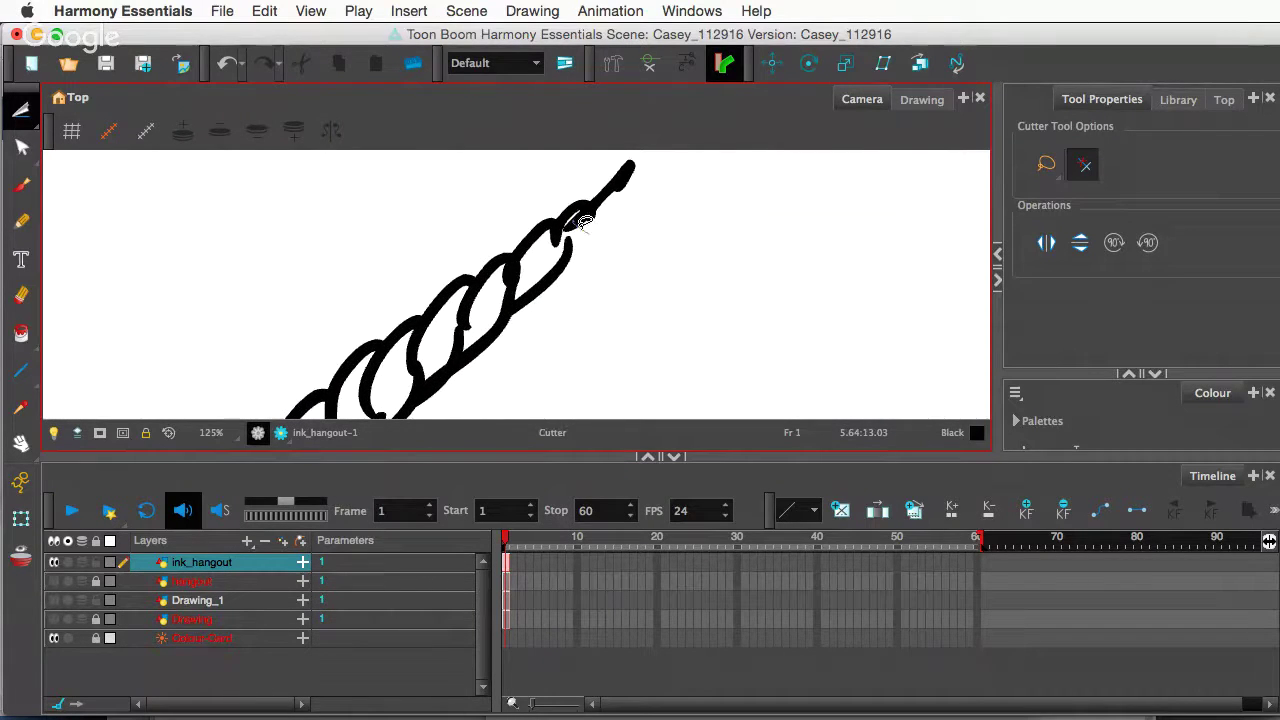
pyautogui.moveTo(582, 228)
pyautogui.mouseDown()
pyautogui.moveTo(592, 216)
pyautogui.moveTo(568, 226)
pyautogui.mouseUp()
pyautogui.click(648, 229)
pyautogui.moveTo(624, 180); pyautogui.dragTo(694, 158)
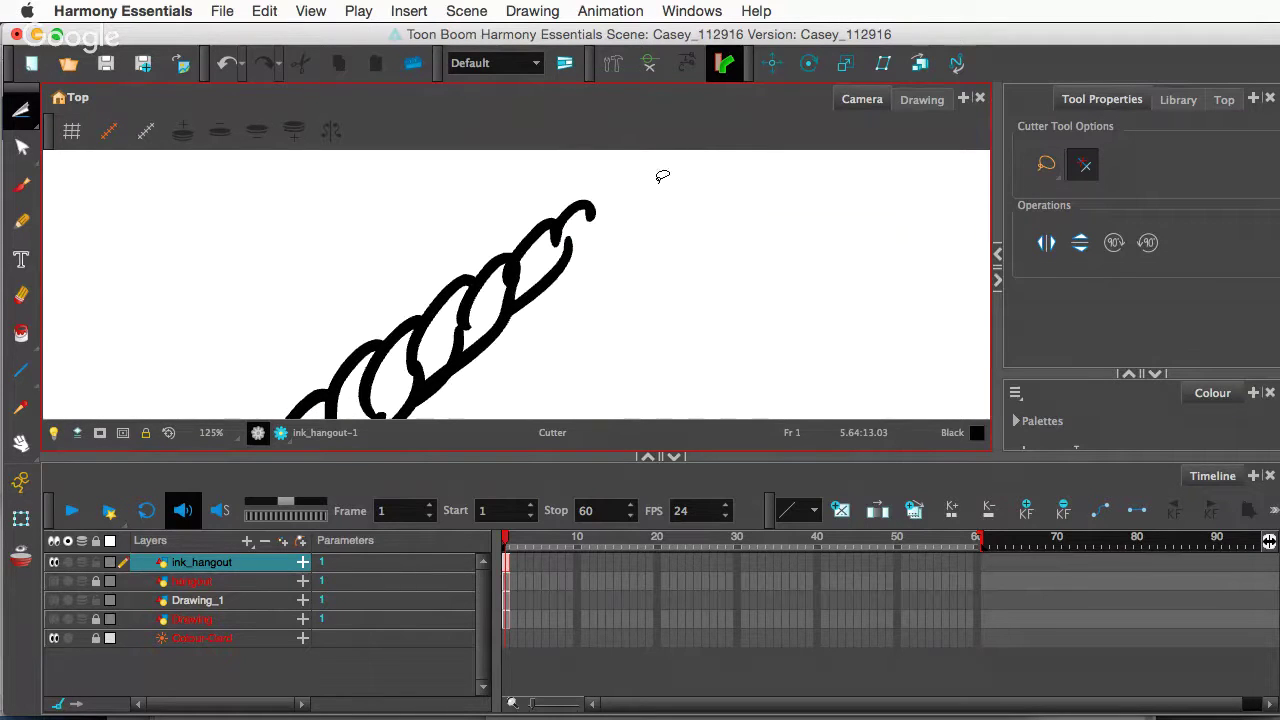
pyautogui.press('super+z')
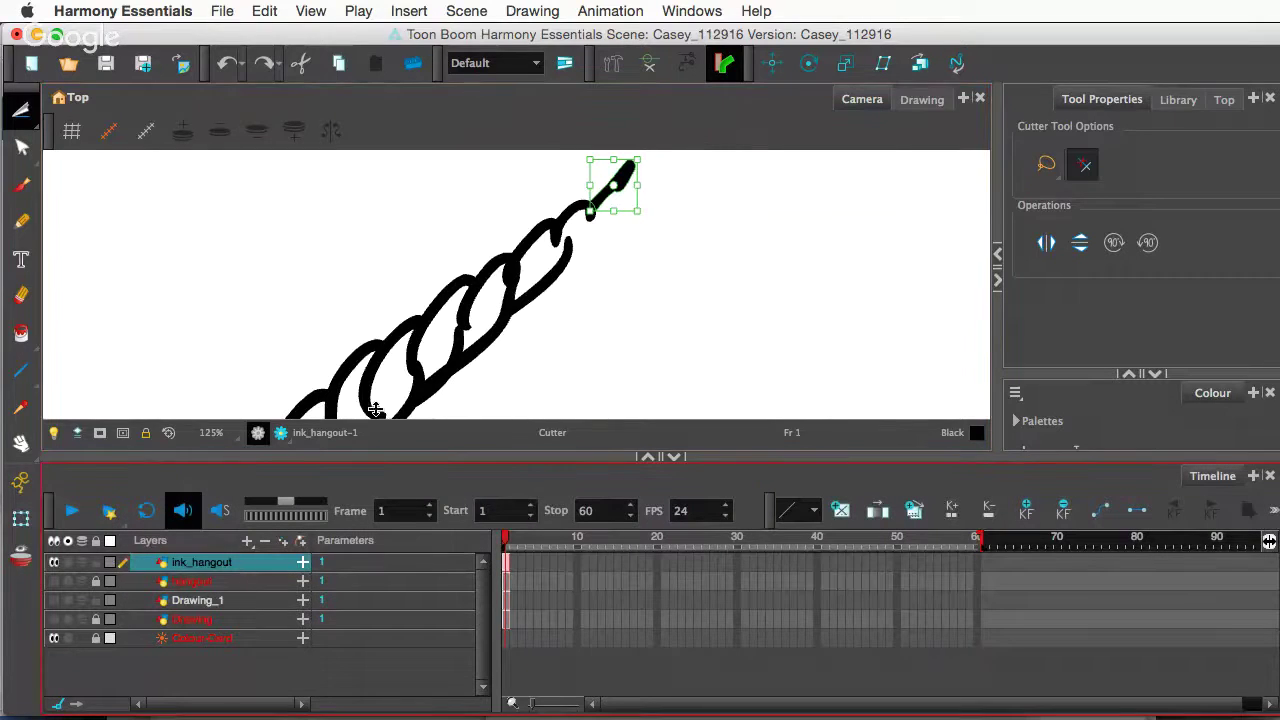
# - Delete the straight stroke on the upper side of the horn's base with the Select tool
pyautogui.scroll(-3, 390, 260)
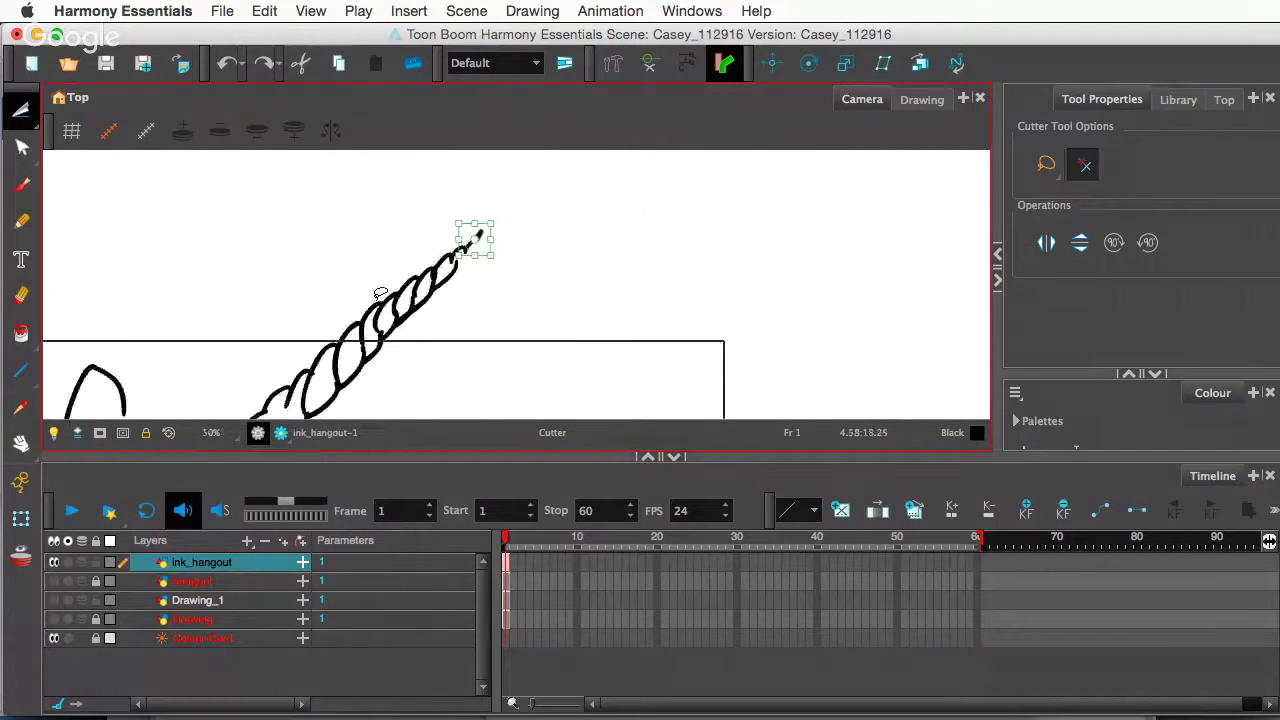
pyautogui.scroll(-5, 380, 293)
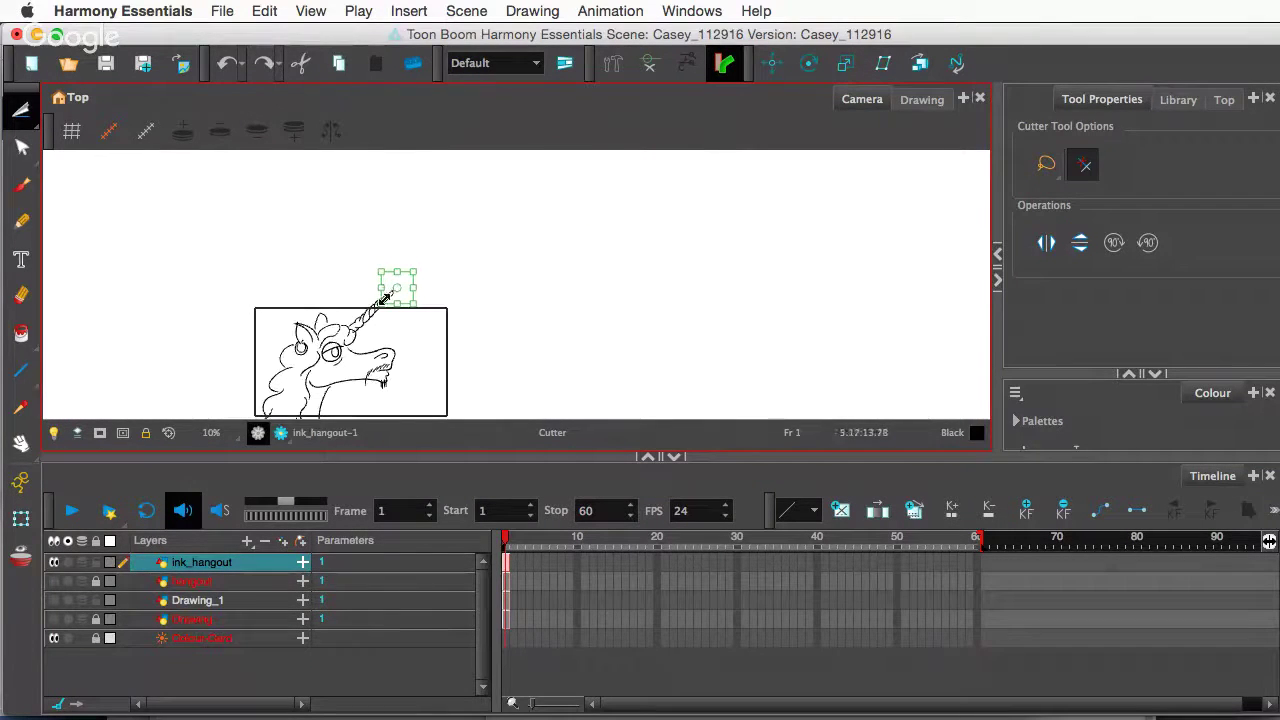
pyautogui.scroll(2, 383, 318)
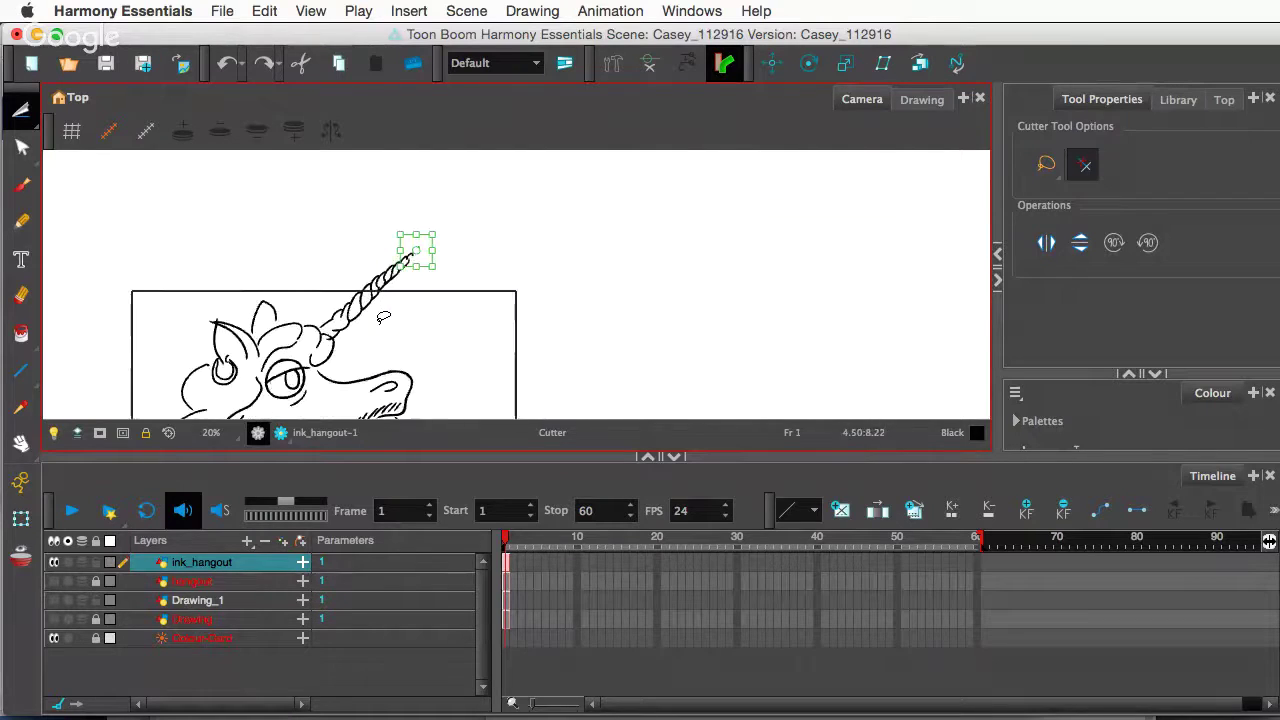
pyautogui.scroll(2, 380, 318)
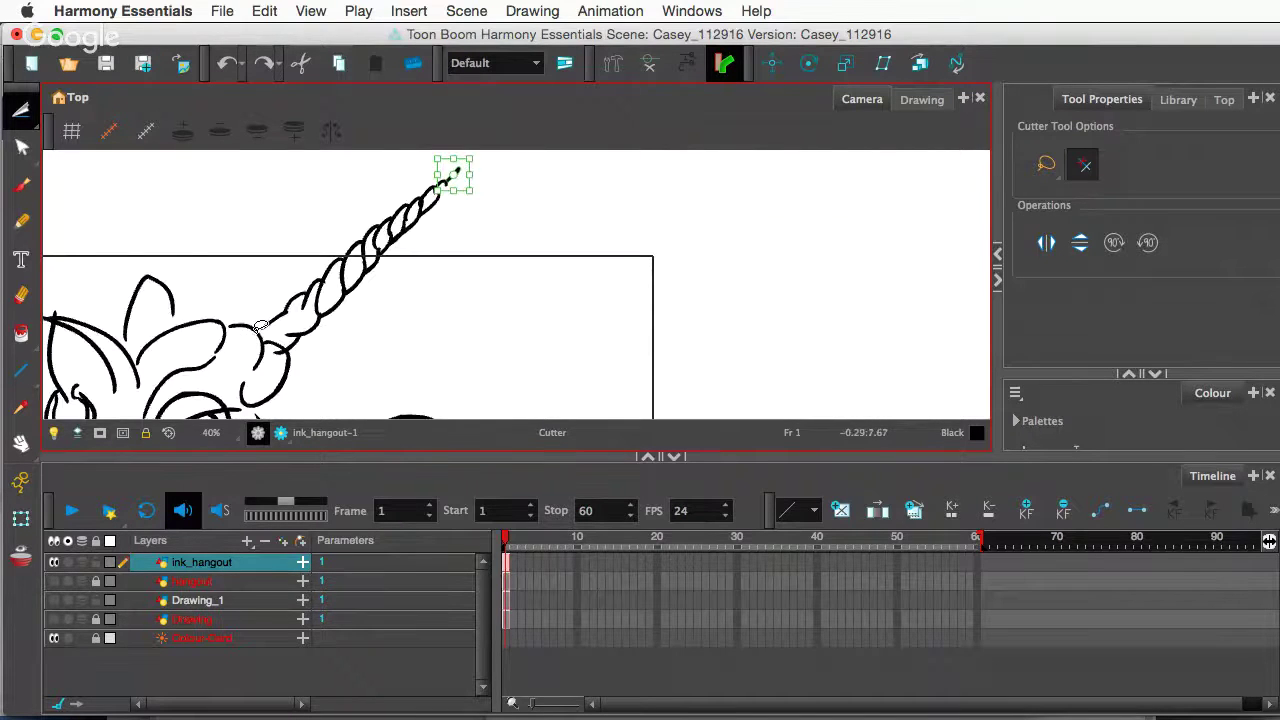
pyautogui.moveTo(258, 332); pyautogui.dragTo(494, 272)
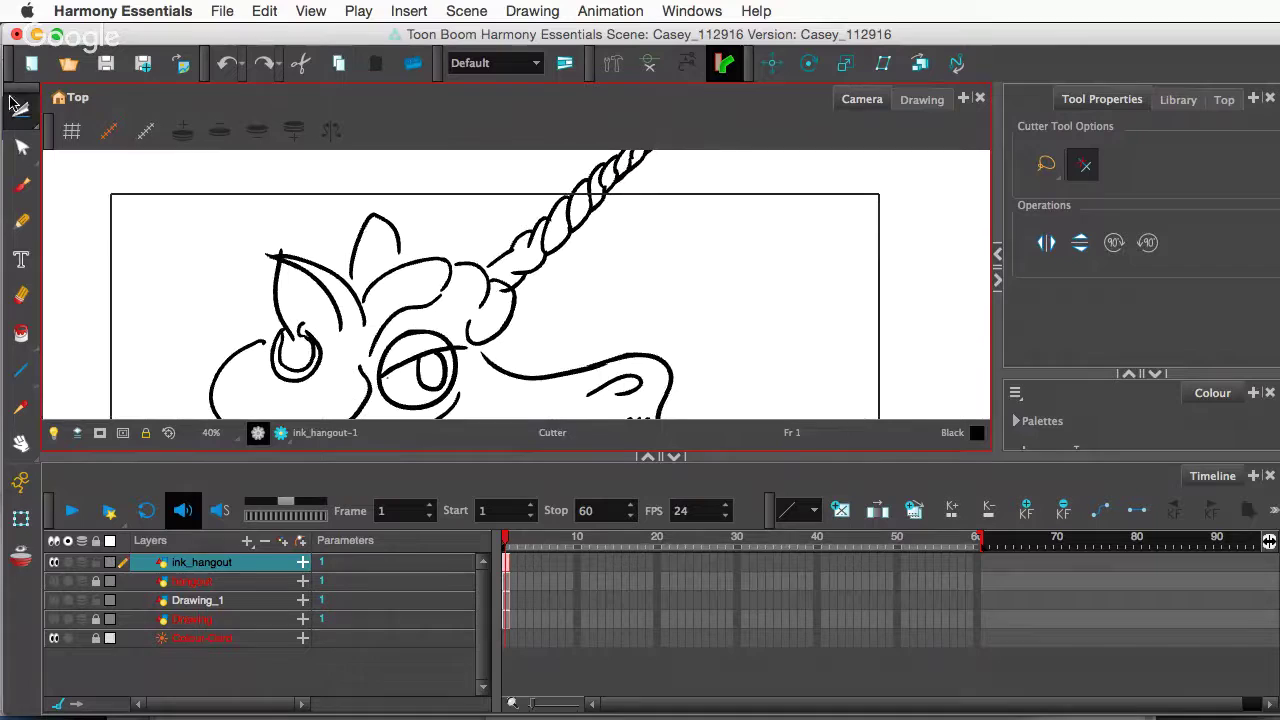
pyautogui.moveTo(14, 104); pyautogui.dragTo(70, 106)
pyautogui.click(500, 255)
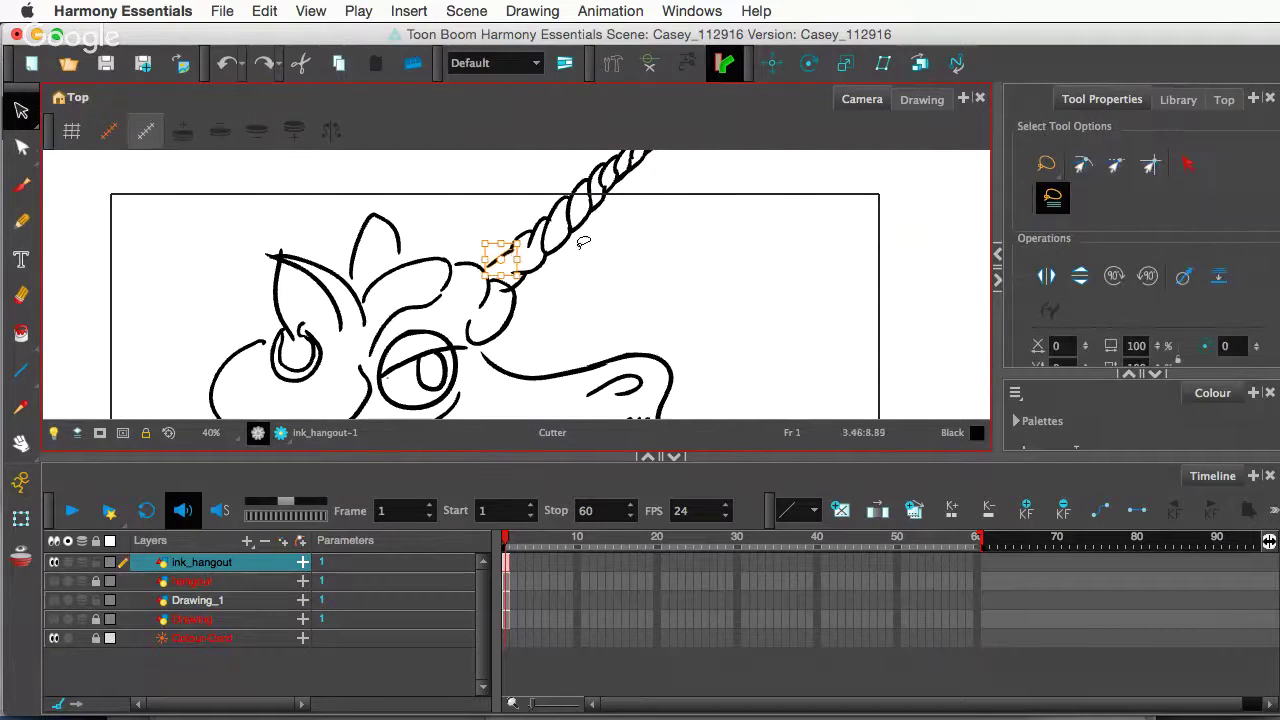
pyautogui.press('Delete')
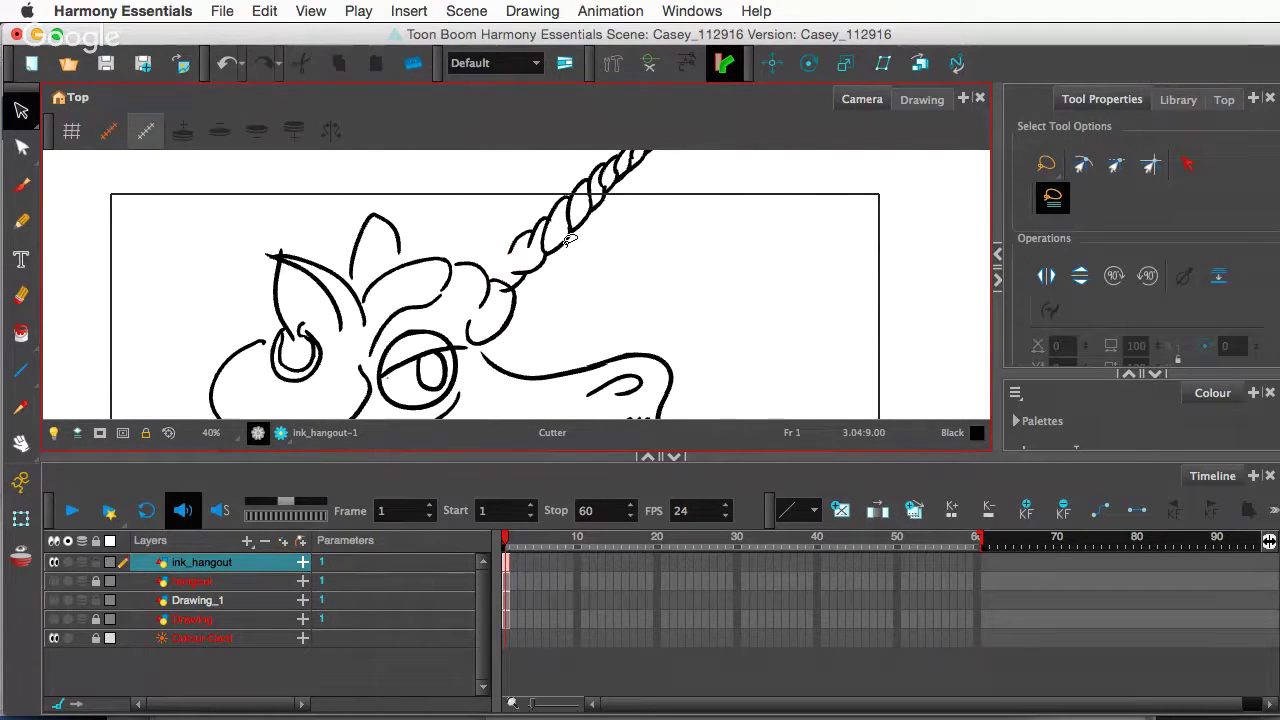
# - Ink a curved ridge with the Brush on the upper side of the horn's base, retrying the stroke
pyautogui.click(21, 185)
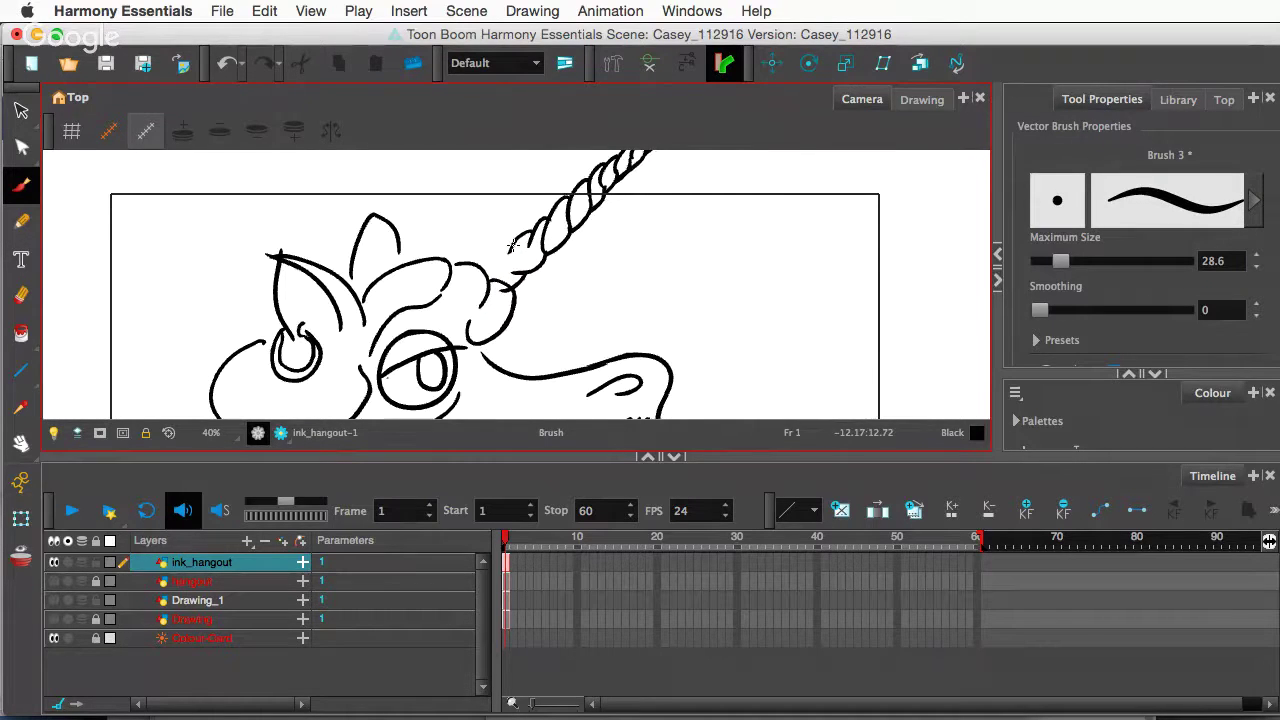
pyautogui.moveTo(512, 243); pyautogui.dragTo(487, 277)
pyautogui.press('super+z')
pyautogui.moveTo(482, 268); pyautogui.dragTo(515, 240)
pyautogui.press('super+z')
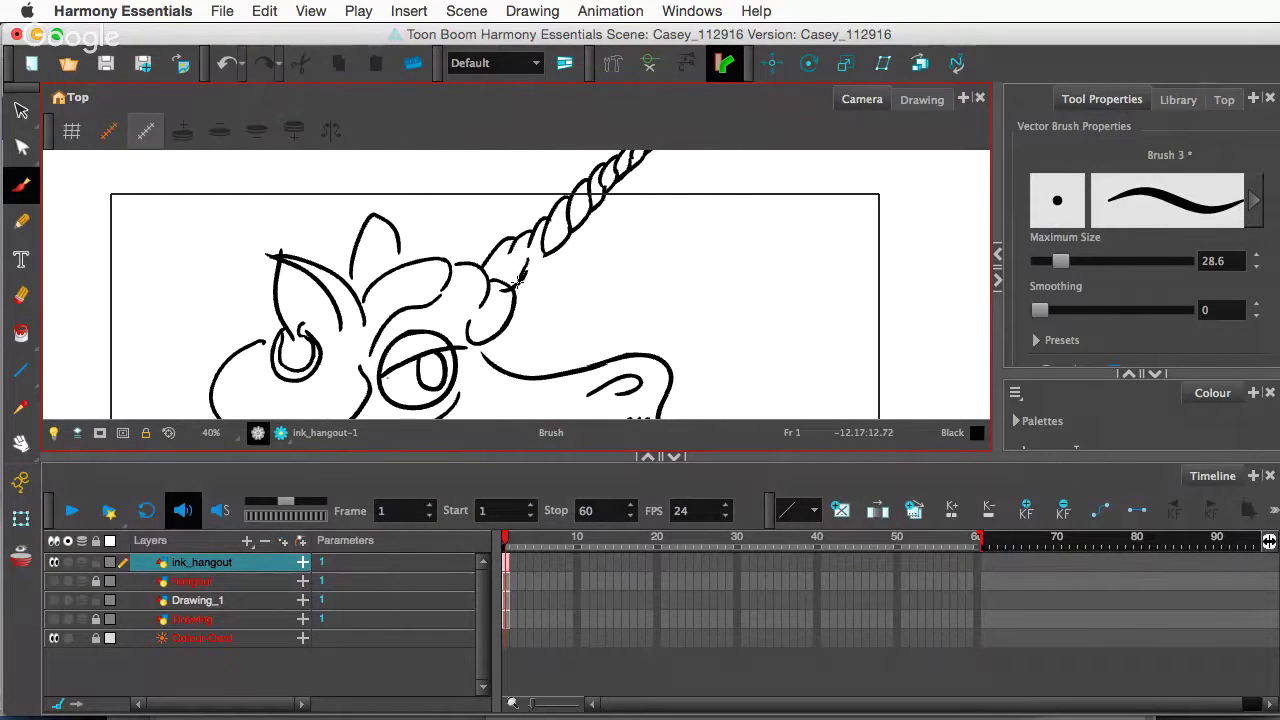
# - Redraw the lower edge of the horn's base and ink a small curve where the base meets the forelock
pyautogui.press('super+z')
pyautogui.press('super+z')
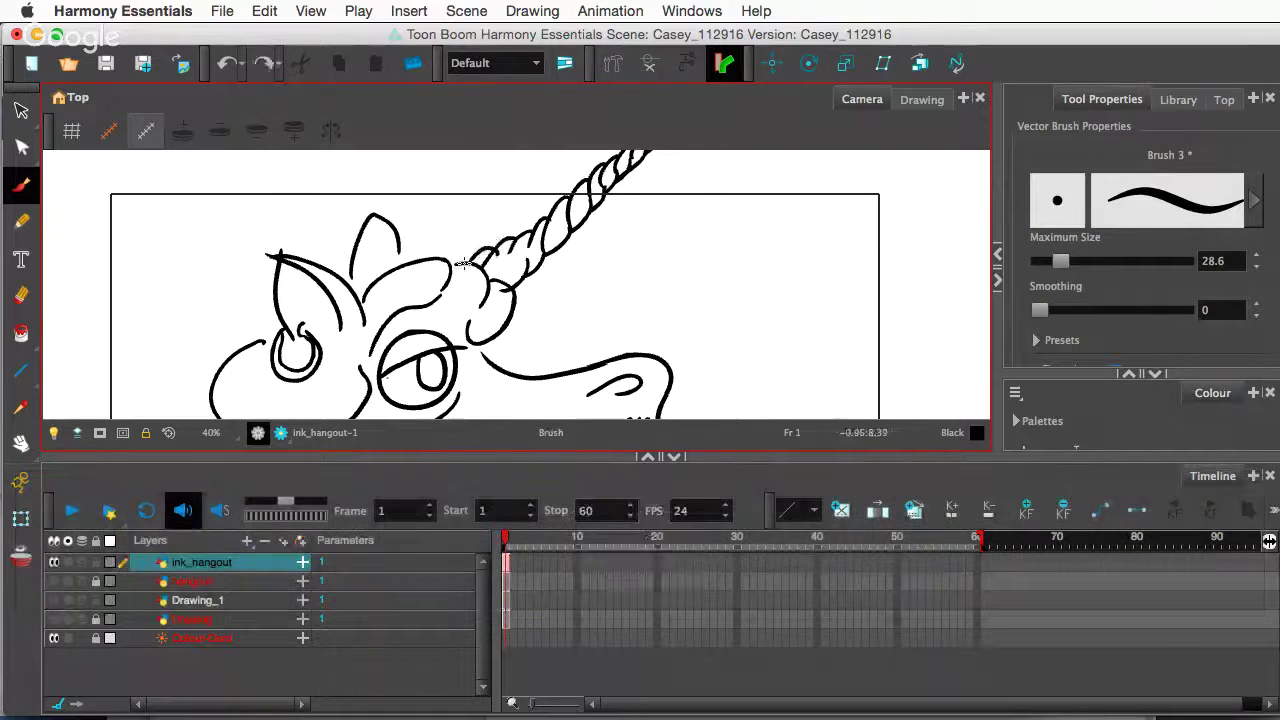
pyautogui.moveTo(457, 264); pyautogui.dragTo(488, 270)
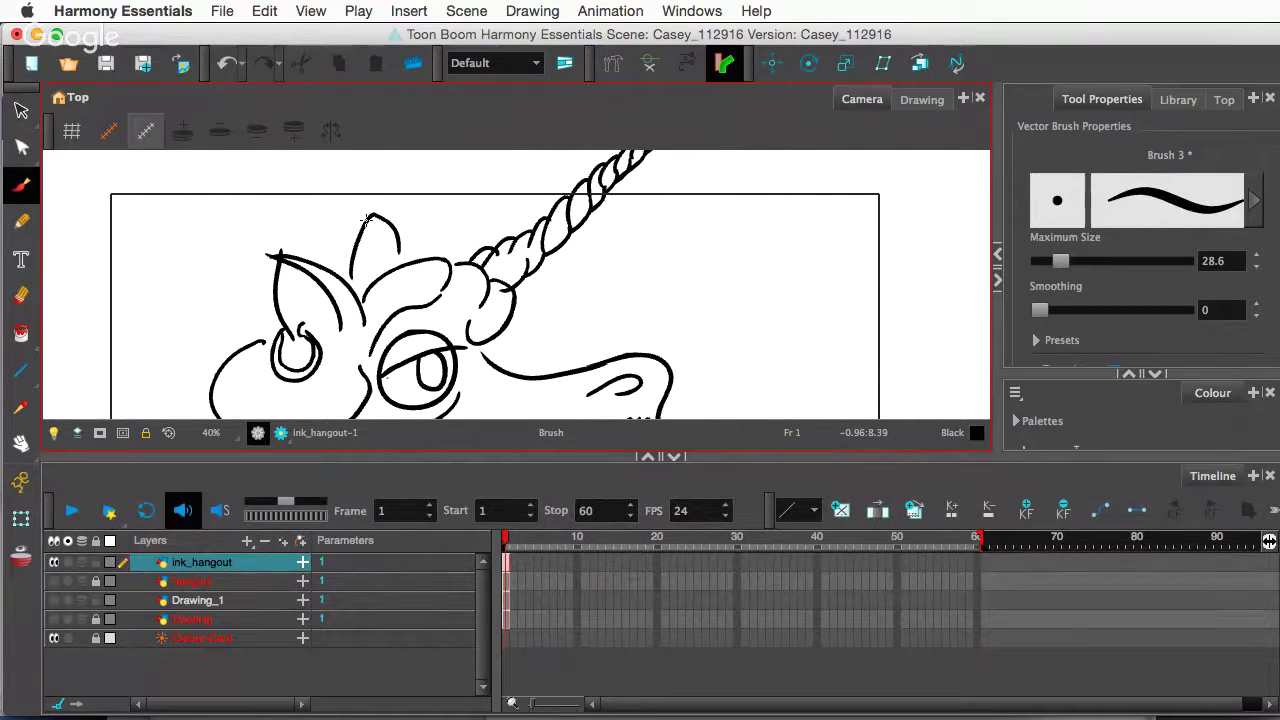
# - Trim the line end crossing the forelock curve at the lower side of the horn's base with the Cutter
pyautogui.moveTo(22, 113); pyautogui.dragTo(80, 131)
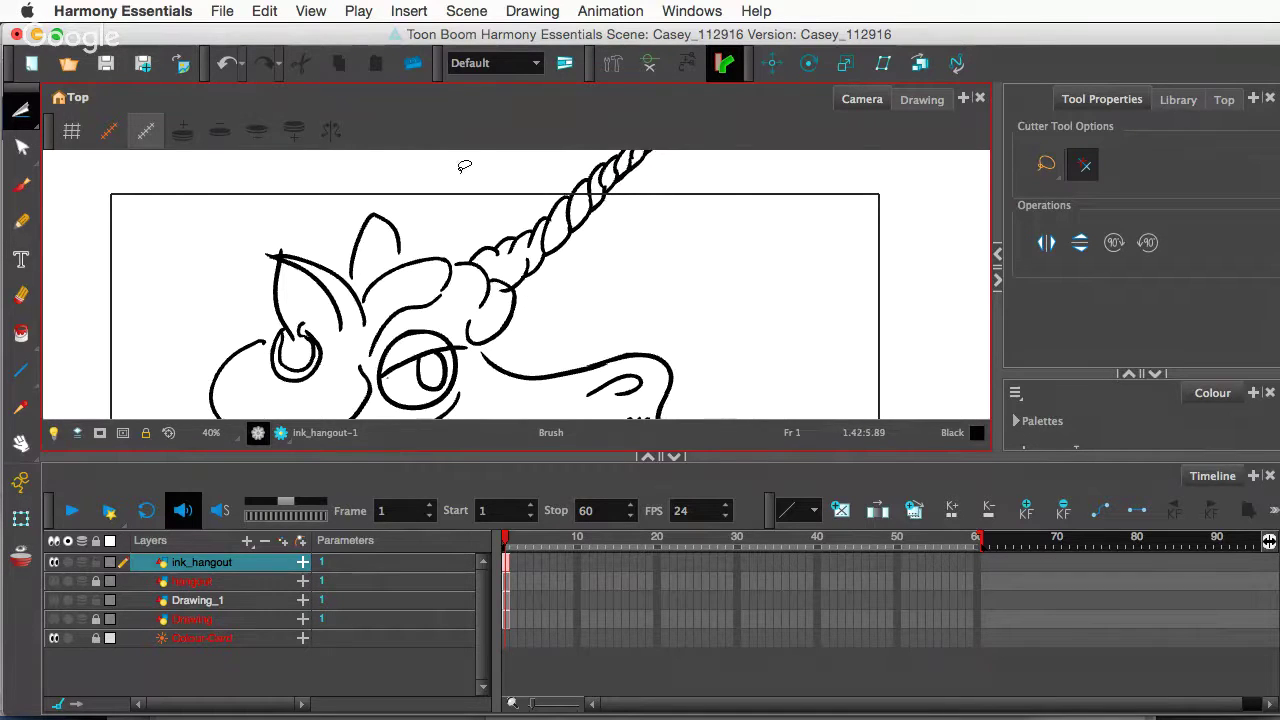
pyautogui.moveTo(509, 293)
pyautogui.mouseDown()
pyautogui.moveTo(520, 286)
pyautogui.moveTo(506, 283)
pyautogui.moveTo(506, 312)
pyautogui.moveTo(515, 283)
pyautogui.mouseUp()
pyautogui.moveTo(508, 283); pyautogui.dragTo(492, 307)
pyautogui.press('Delete')
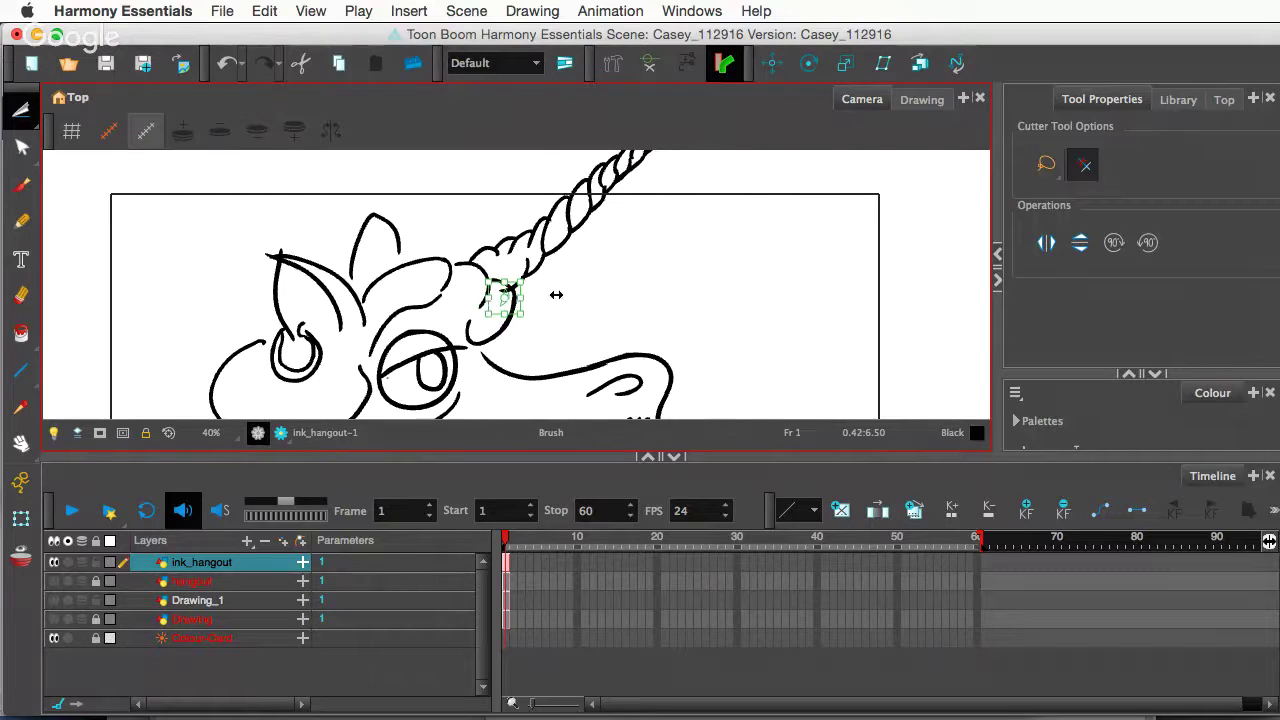
pyautogui.press('Delete')
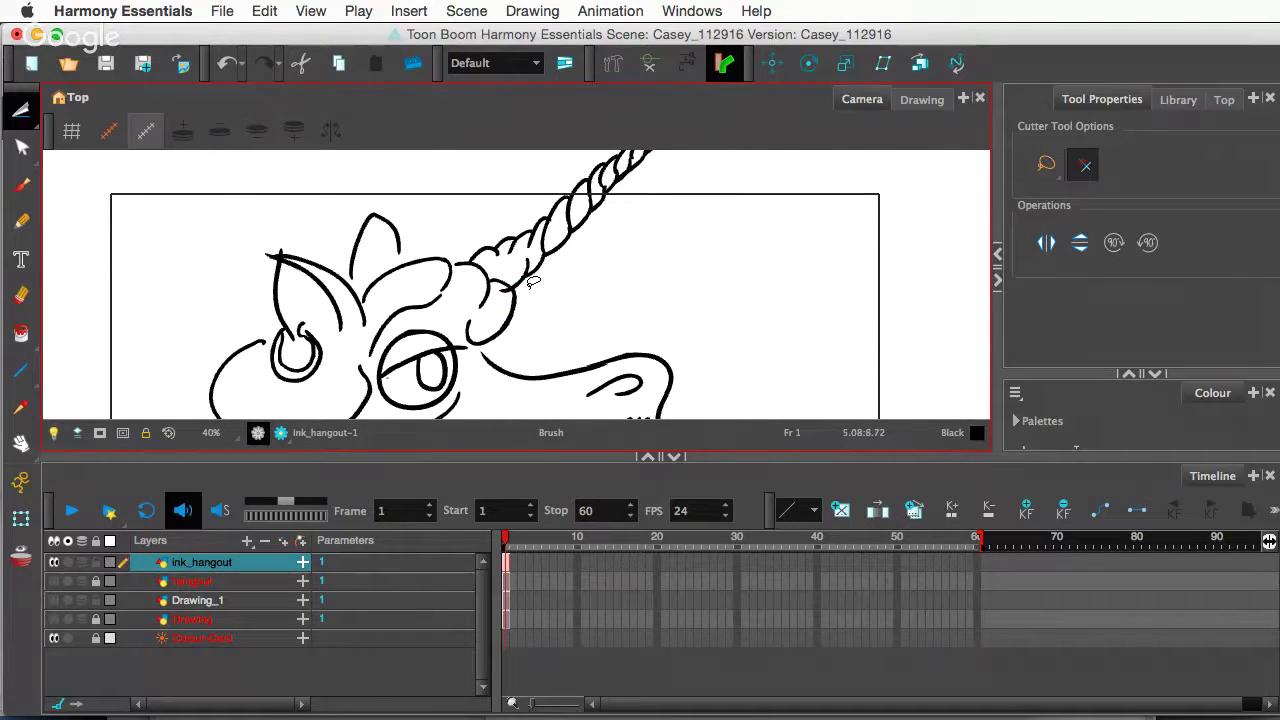
pyautogui.scroll(4, 533, 283)
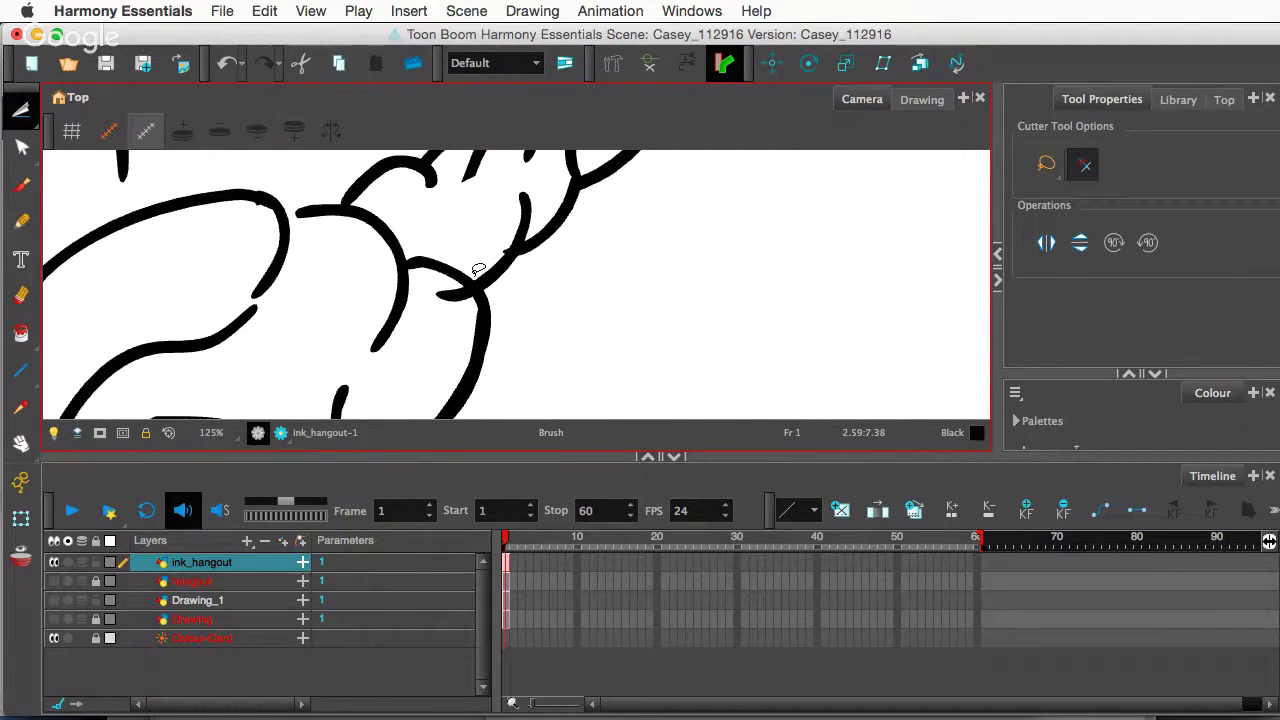
pyautogui.moveTo(460, 281); pyautogui.dragTo(433, 350)
pyautogui.scroll(-4, 585, 256)
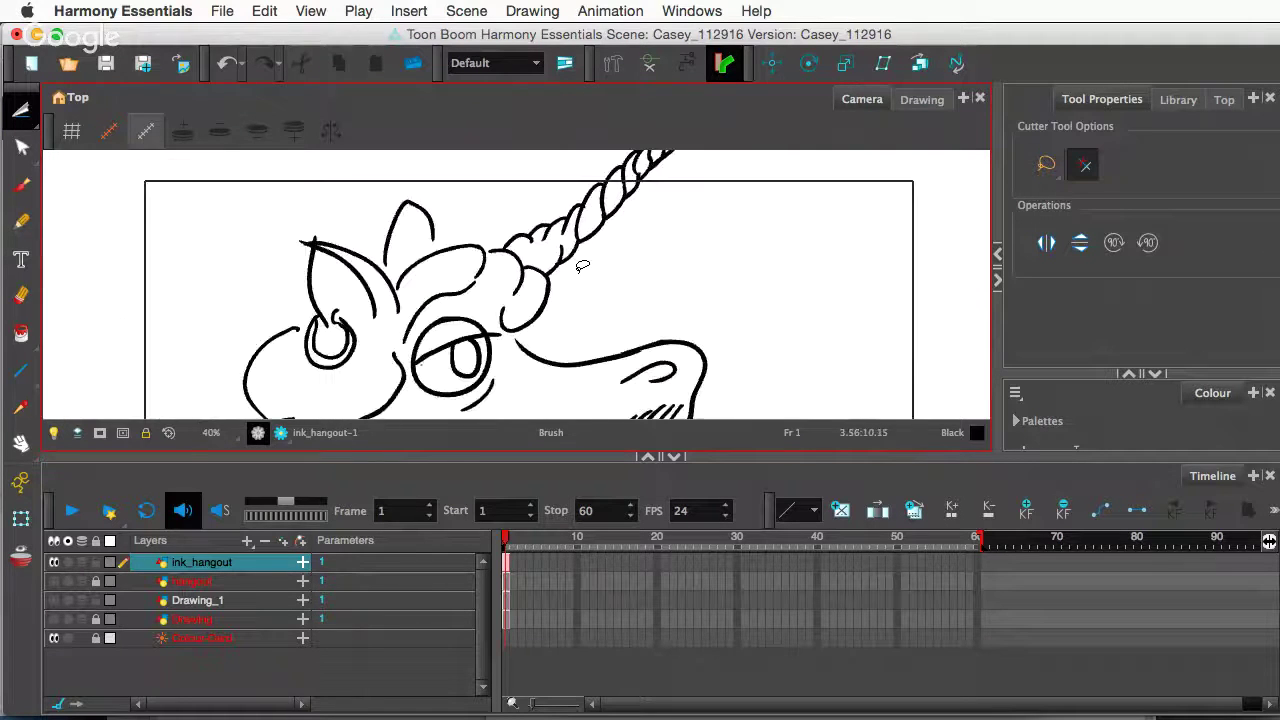
pyautogui.scroll(-1, 582, 266)
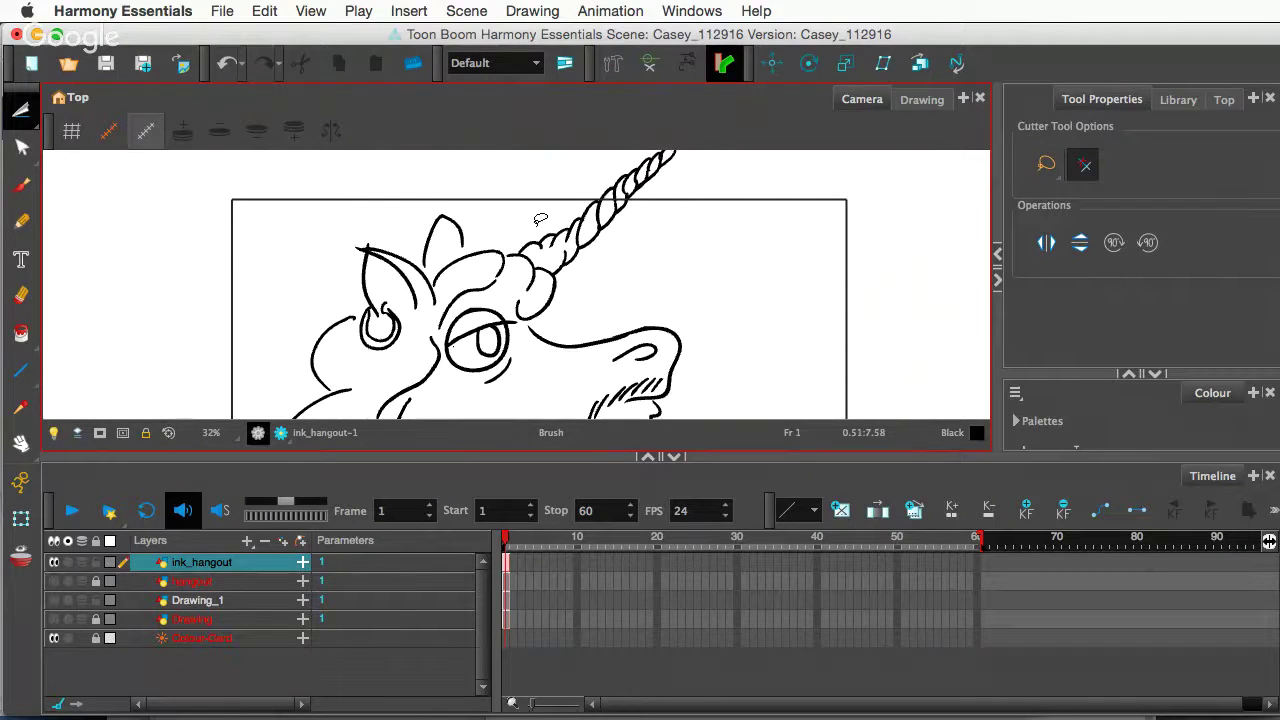
# - Replace the small ridge stroke on the upper side of the horn's base with a new Brush stroke, undoing and retrying it
pyautogui.click(22, 112)
pyautogui.click(23, 113)
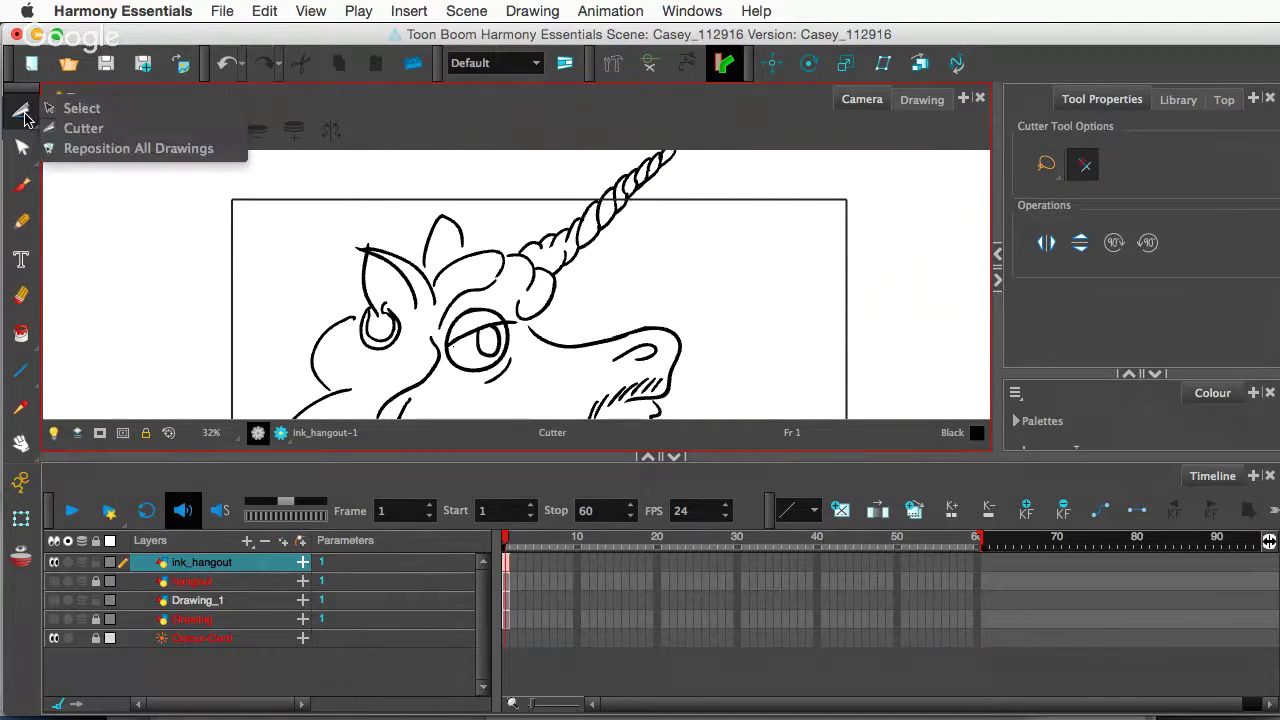
pyautogui.click(22, 185)
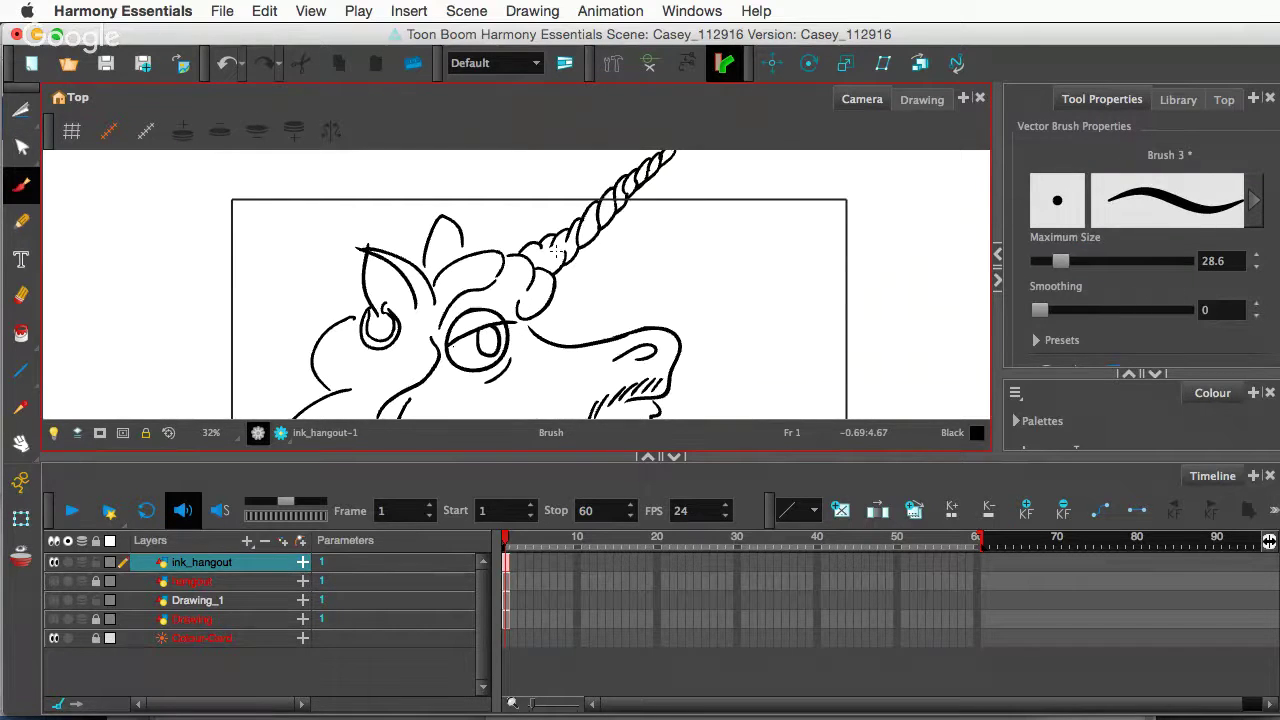
pyautogui.press('super')
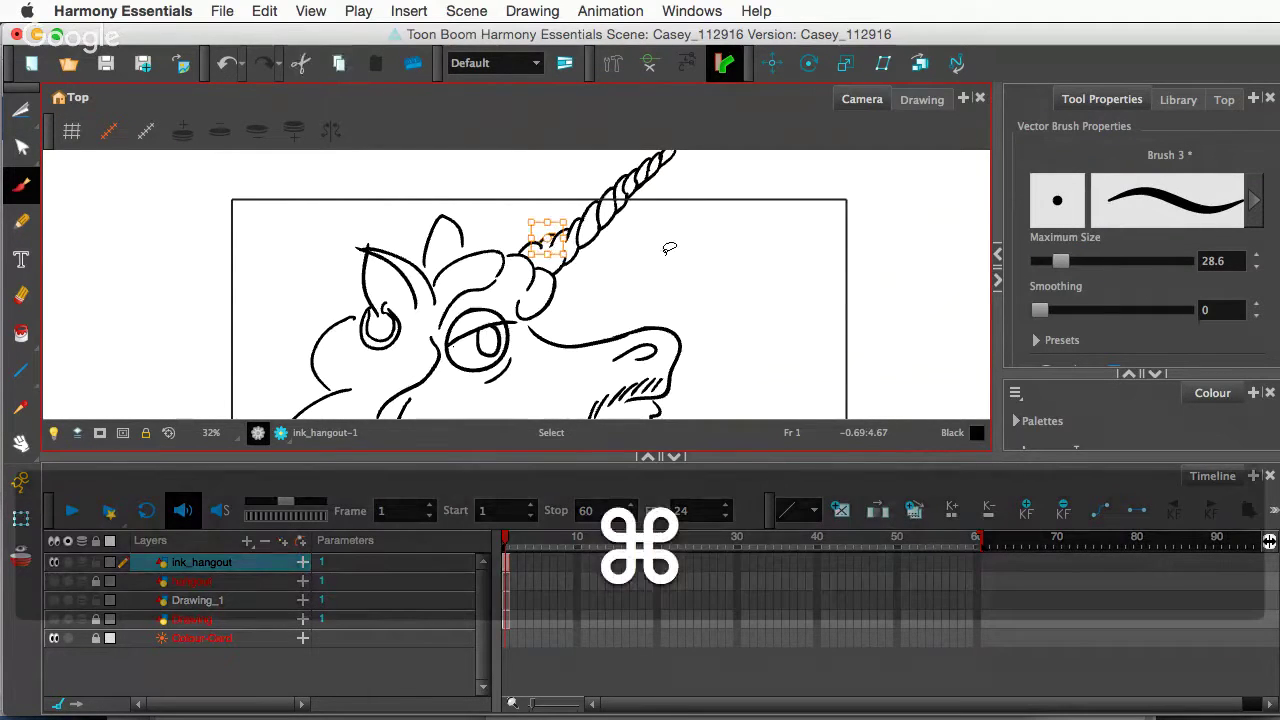
pyautogui.press('super')
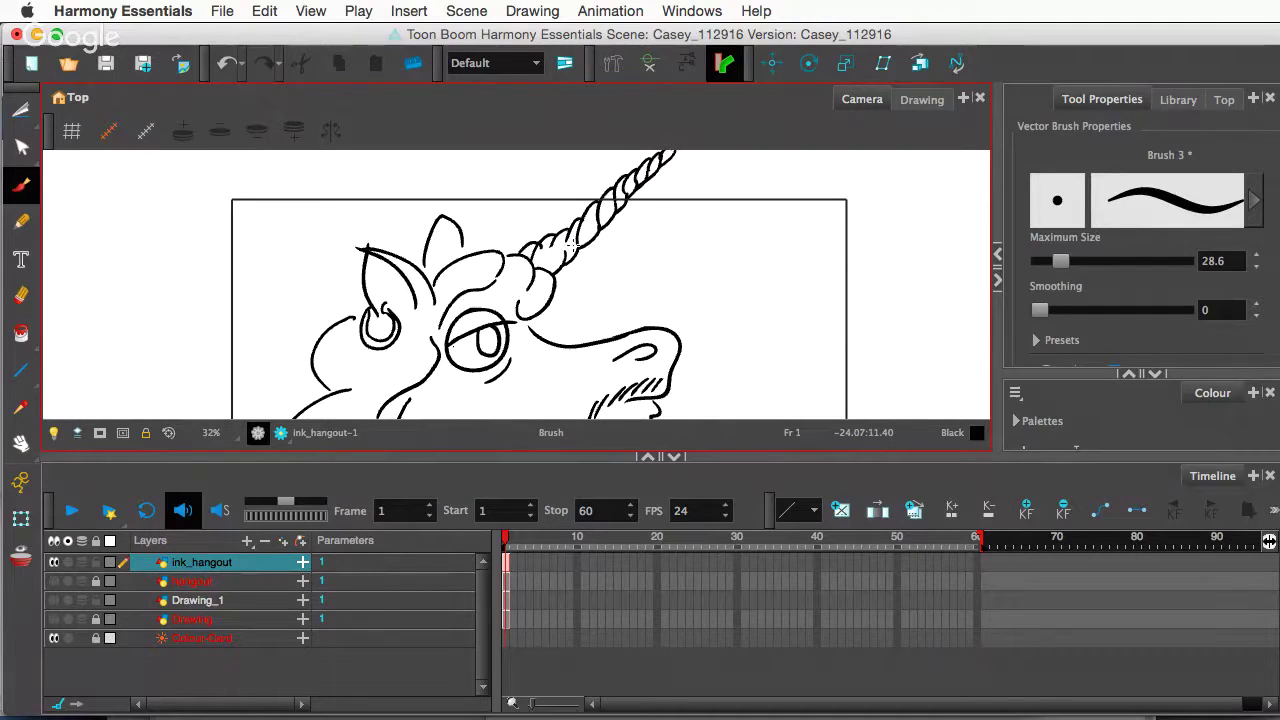
pyautogui.press('super+z')
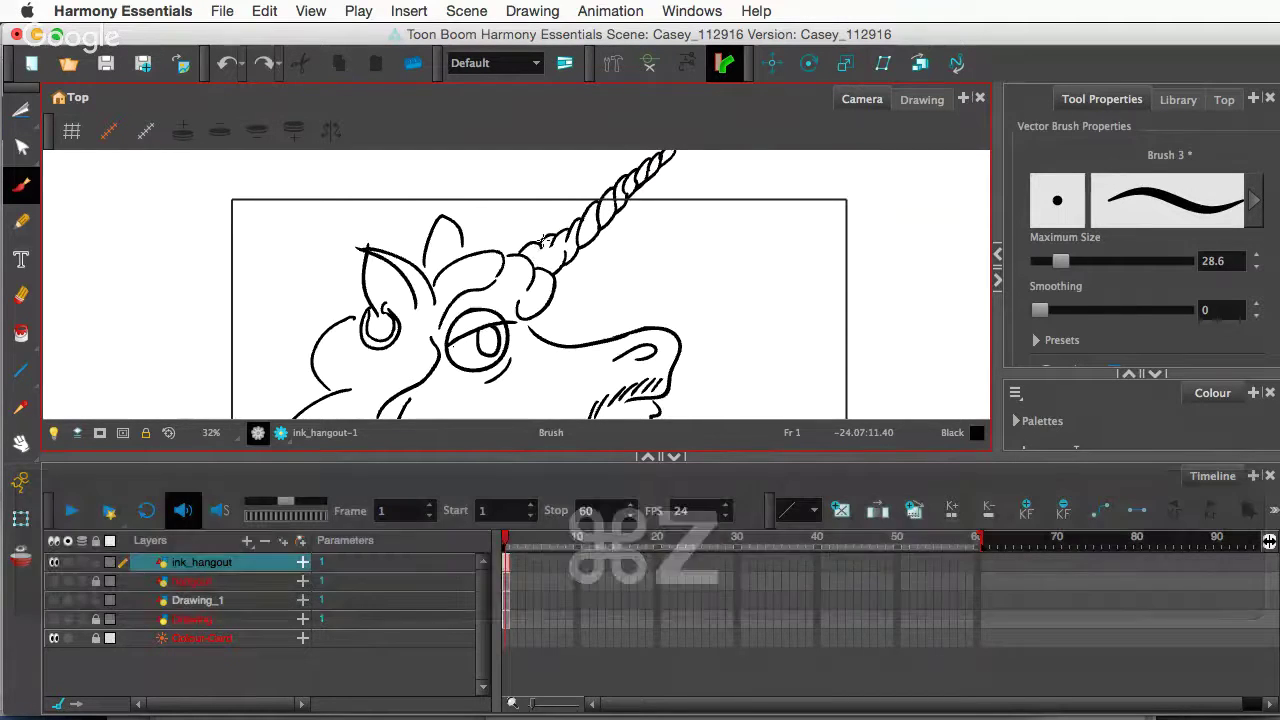
pyautogui.moveTo(538, 244); pyautogui.dragTo(545, 266)
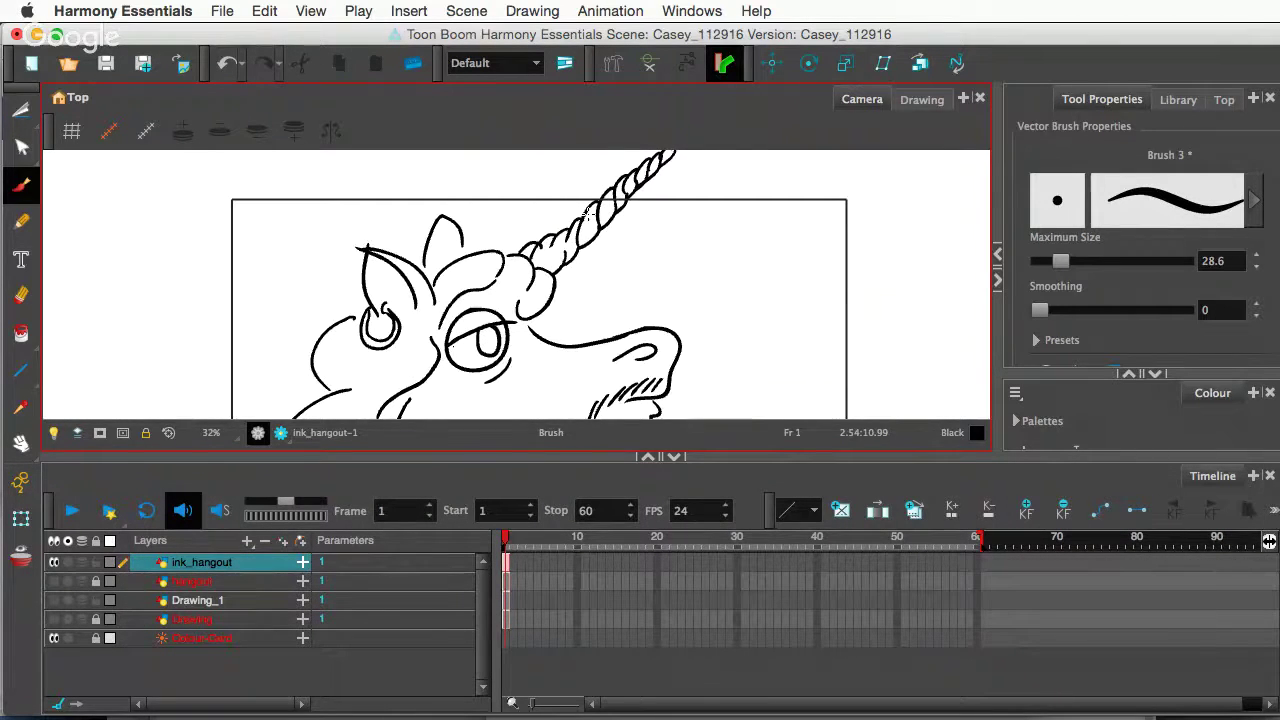
# - Move the new ridge stroke slightly up along the horn with the Select tool and rotate it to meet the neighbouring ridge
pyautogui.scroll(3, 590, 213)
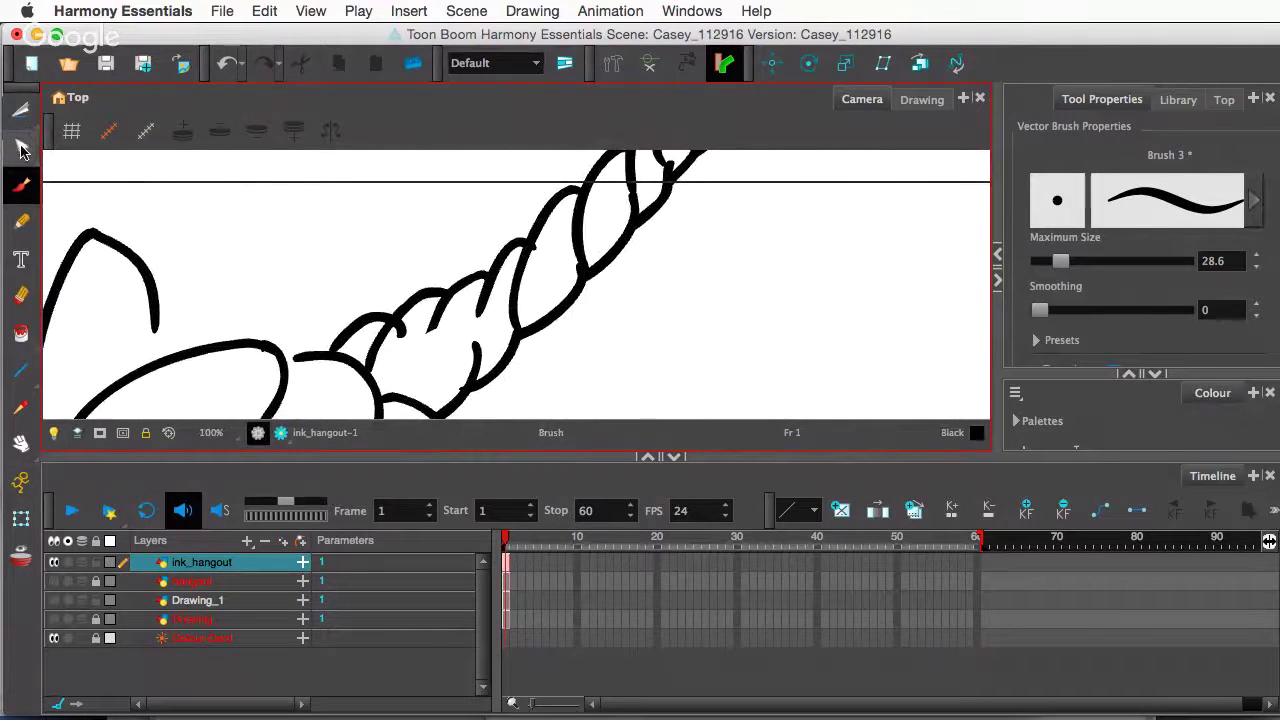
pyautogui.moveTo(22, 114); pyautogui.dragTo(70, 106)
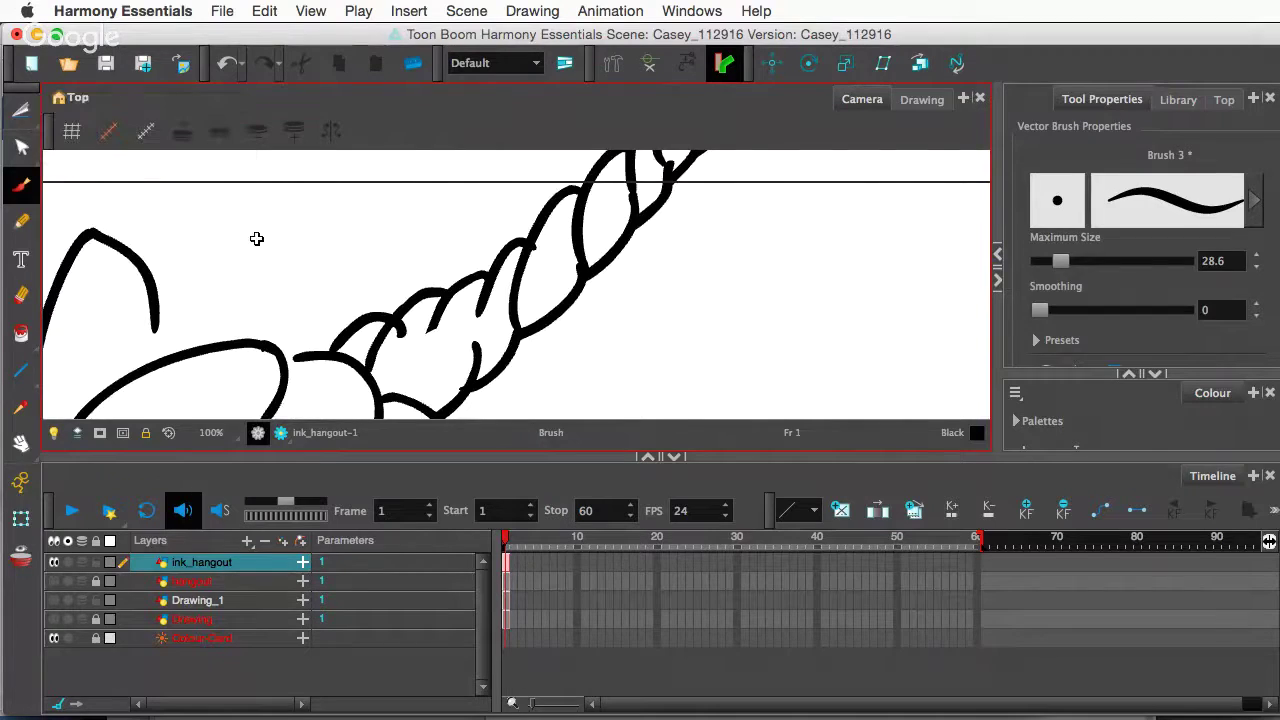
pyautogui.click(381, 335)
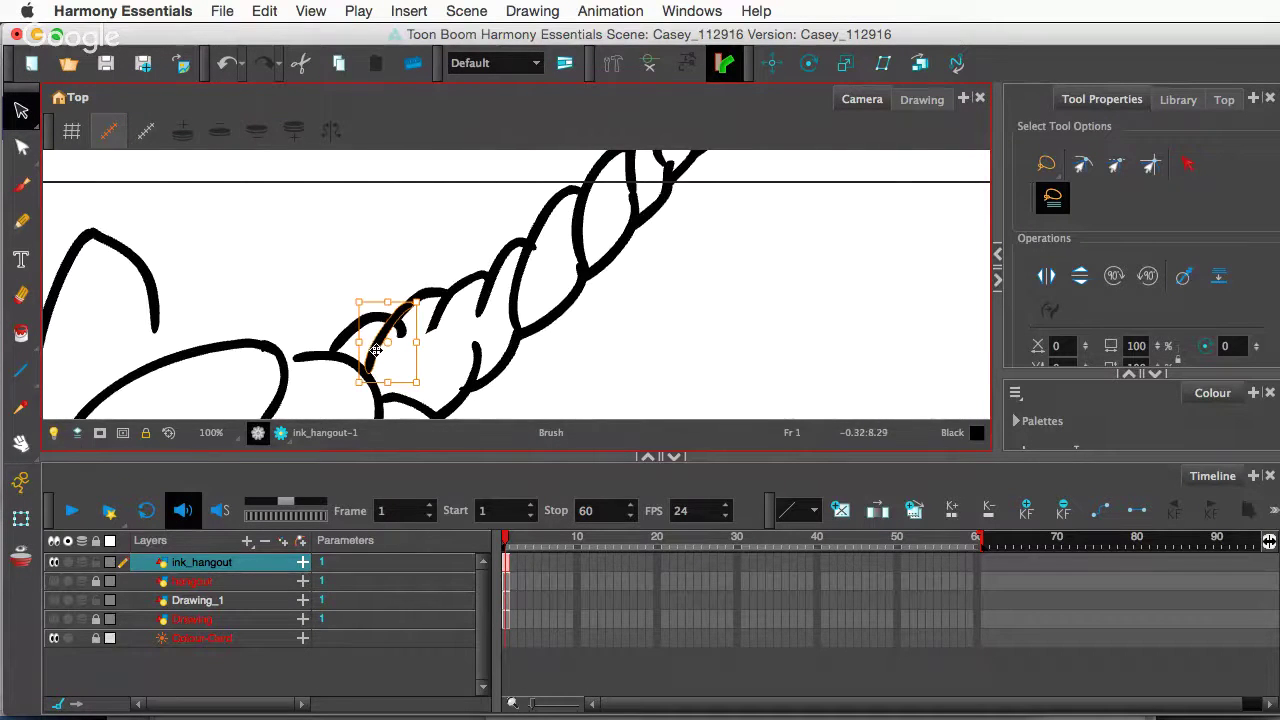
pyautogui.press('Delete')
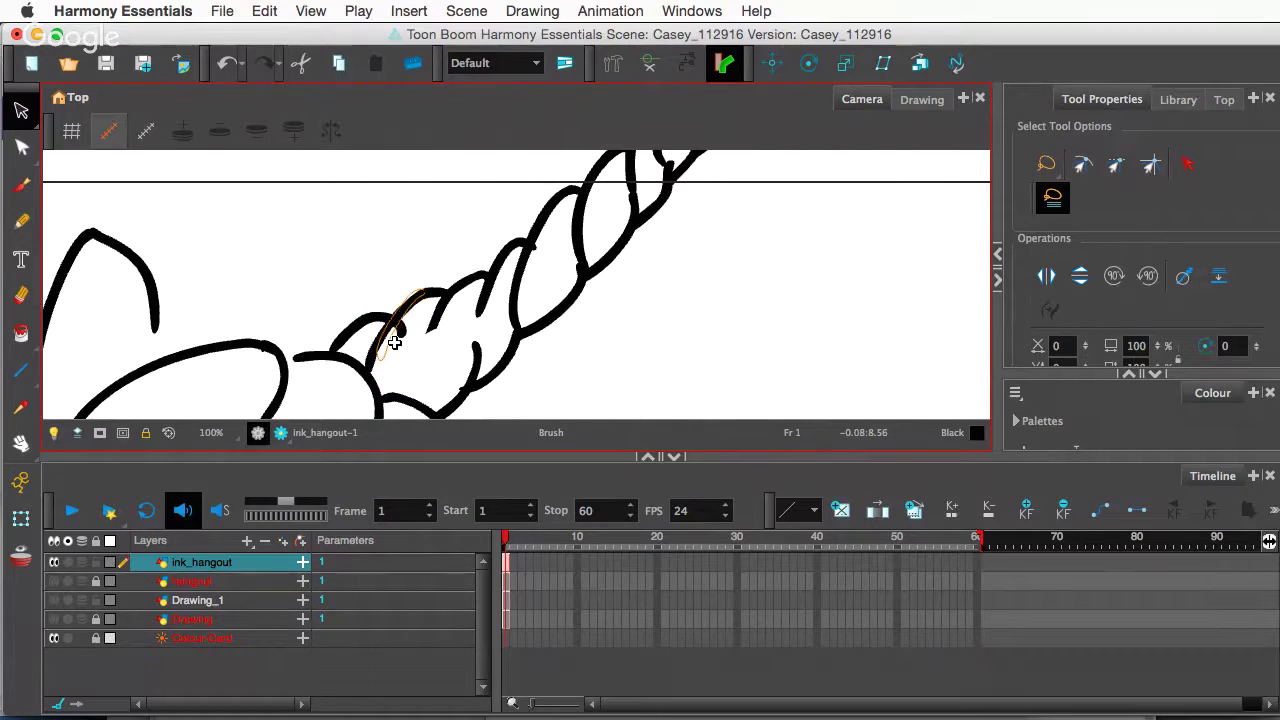
pyautogui.moveTo(394, 342); pyautogui.dragTo(395, 341)
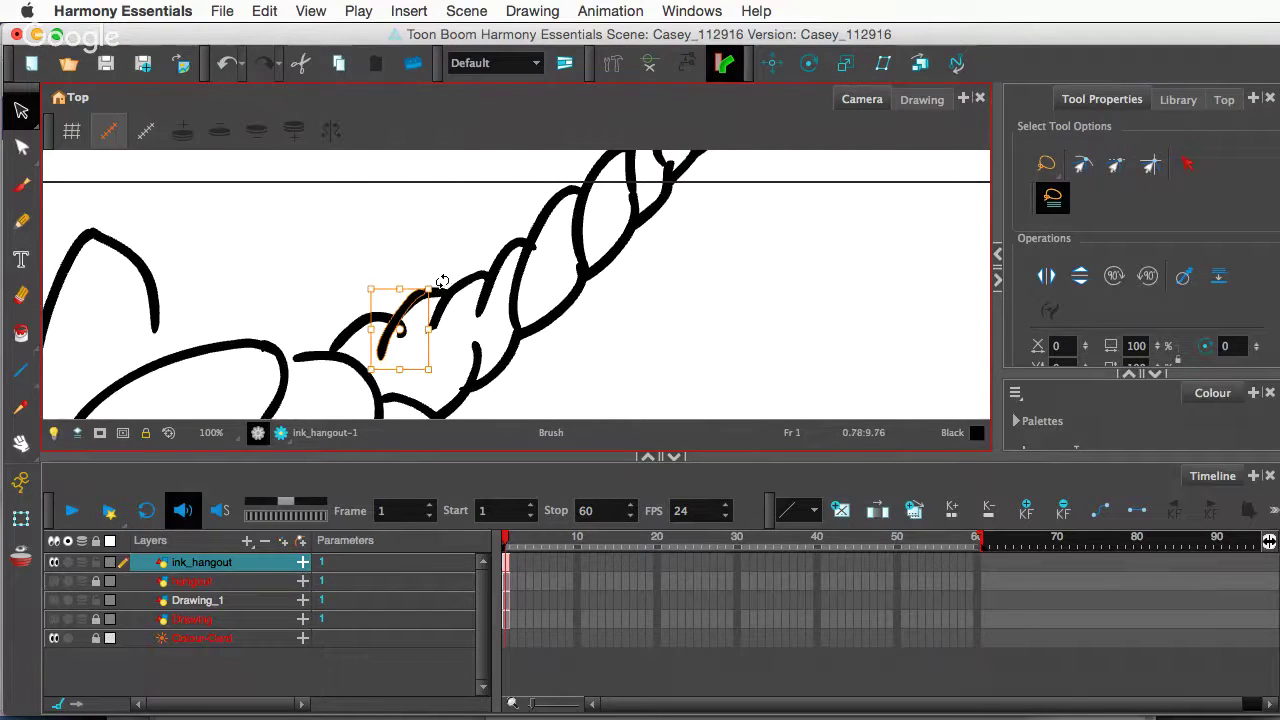
pyautogui.moveTo(447, 283); pyautogui.dragTo(451, 289)
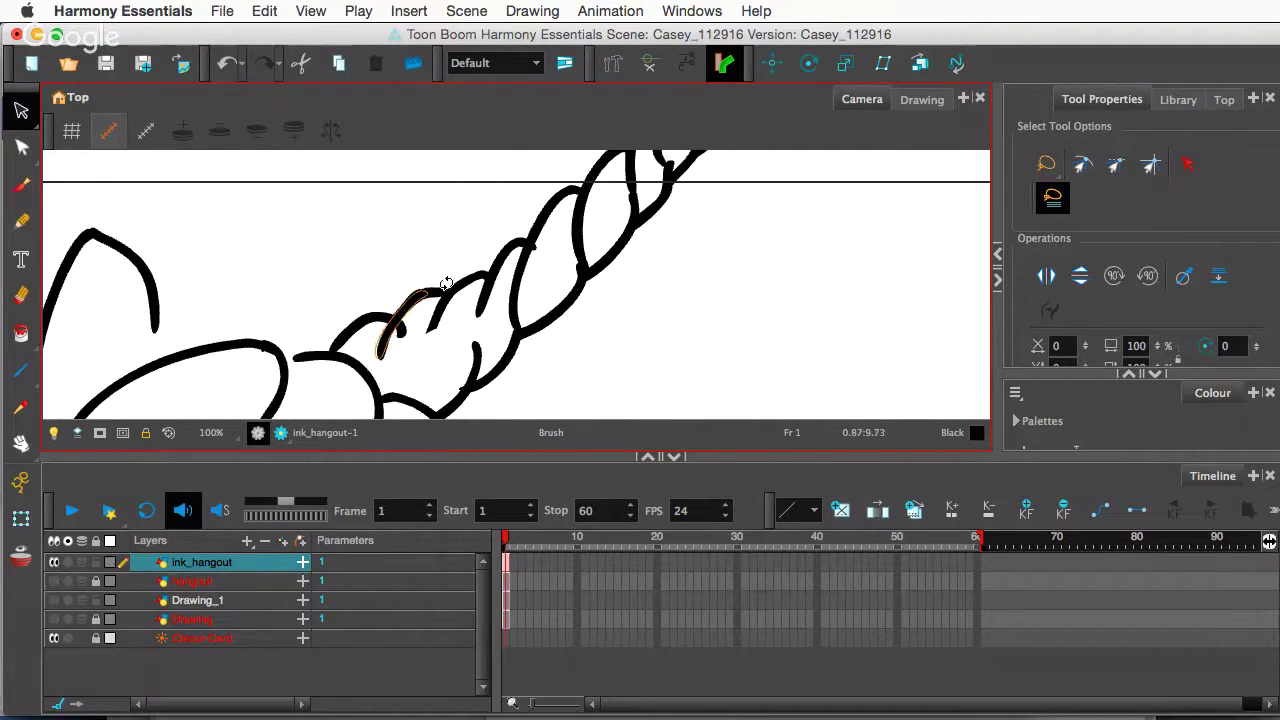
pyautogui.click(428, 292)
pyautogui.click(434, 240)
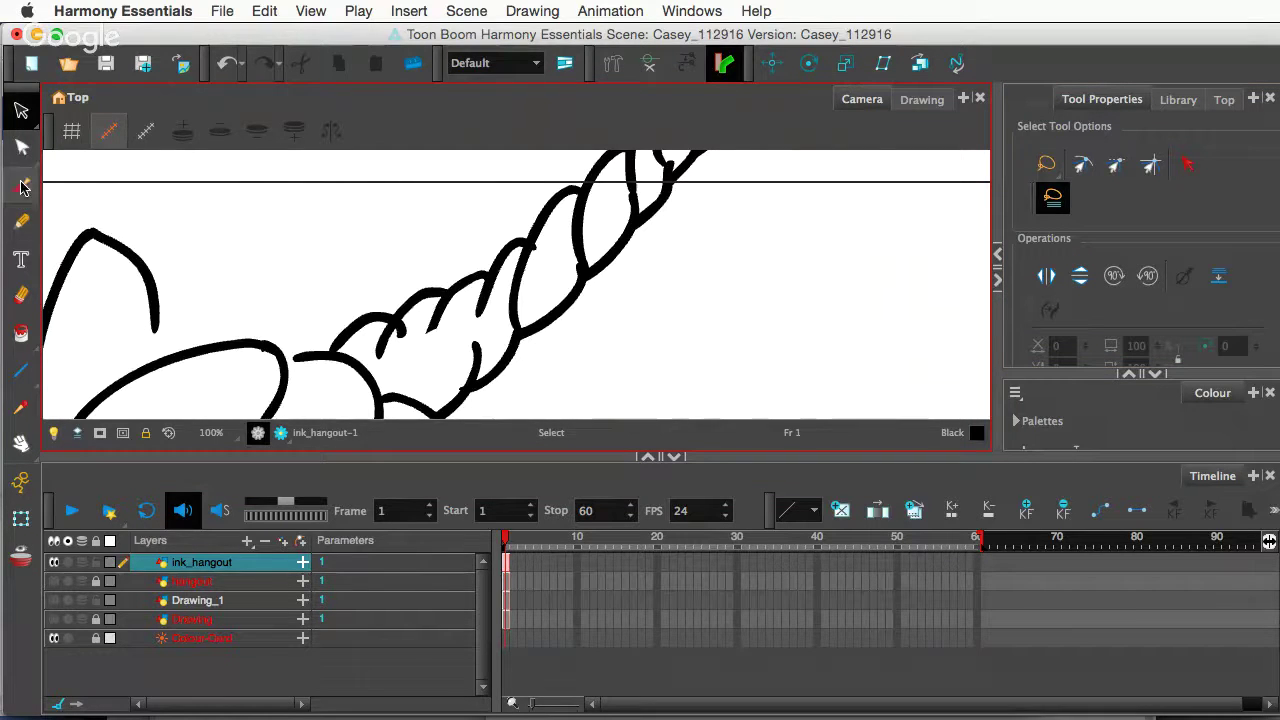
# - Trim the overlapping end of the lowest ridge on the horn's upper side with the Cutter
pyautogui.click(22, 111)
pyautogui.click(67, 128)
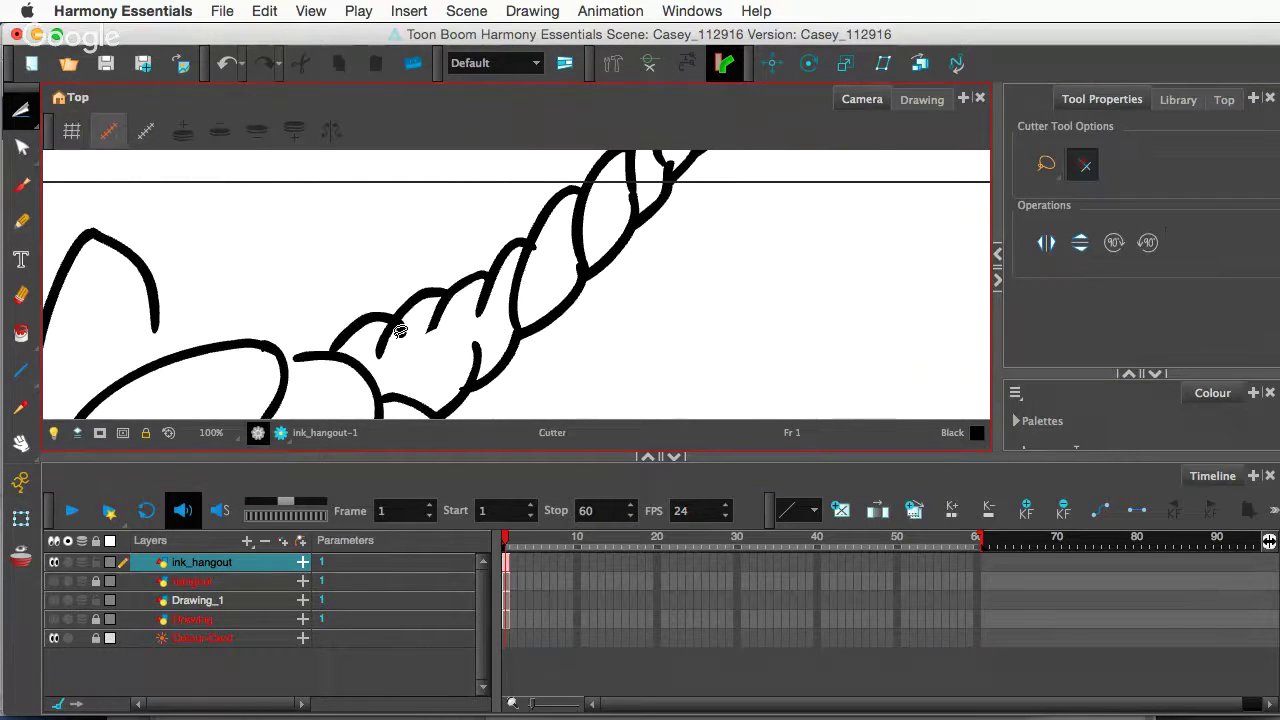
pyautogui.moveTo(412, 313)
pyautogui.mouseDown()
pyautogui.moveTo(397, 337)
pyautogui.moveTo(421, 353)
pyautogui.mouseUp()
pyautogui.scroll(-6, 565, 260)
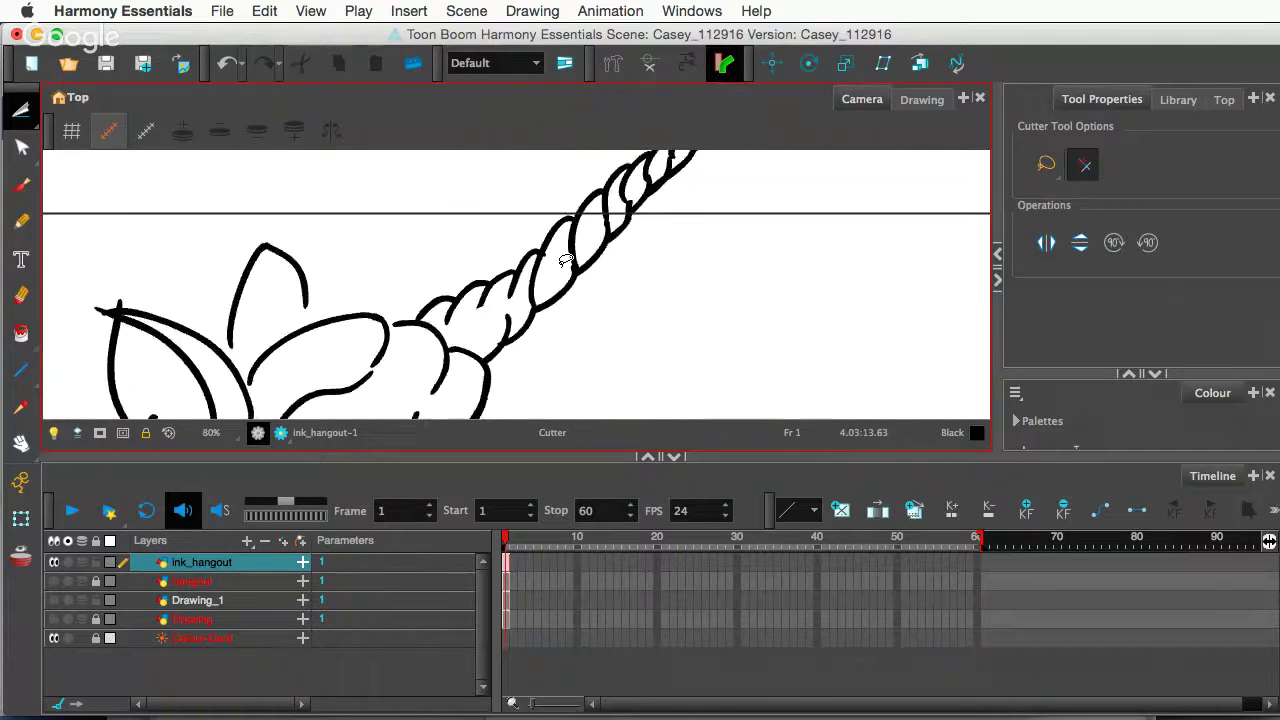
pyautogui.moveTo(595, 278); pyautogui.dragTo(553, 195)
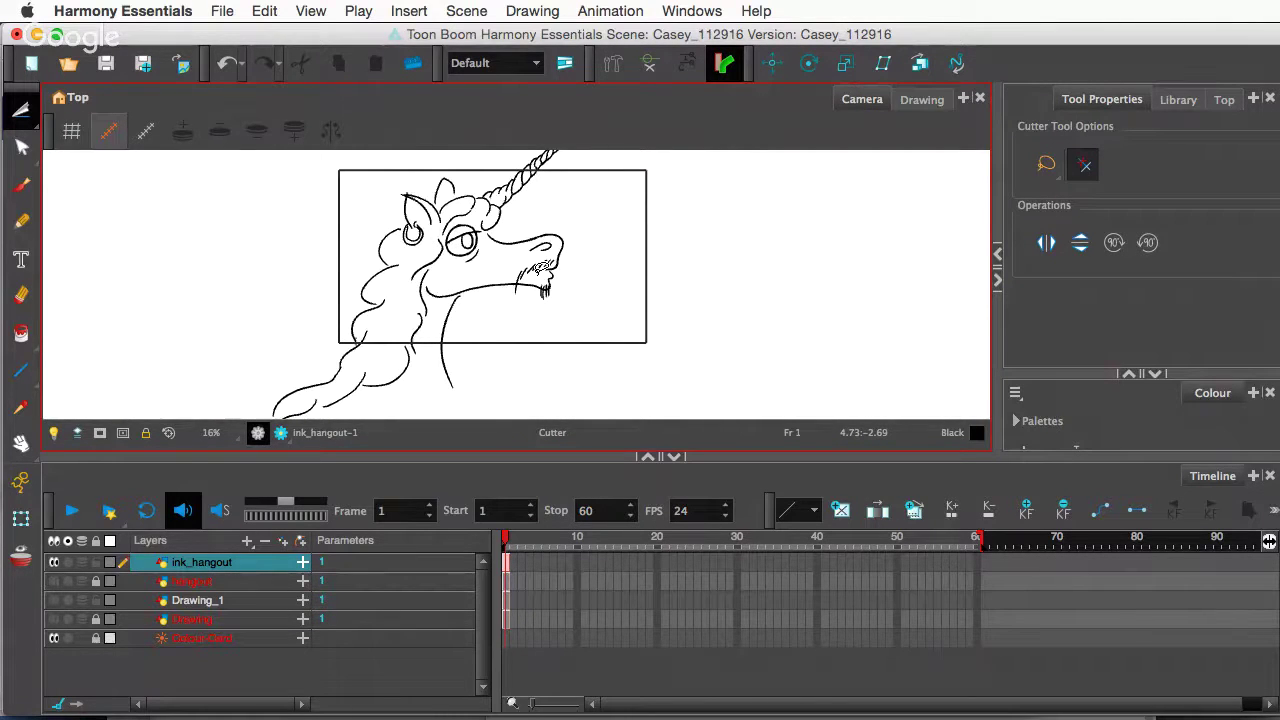
# - Trim the line ends that overshoot the tip of the front ear with the Cutter
pyautogui.scroll(3, 418, 177)
pyautogui.scroll(2, 418, 177)
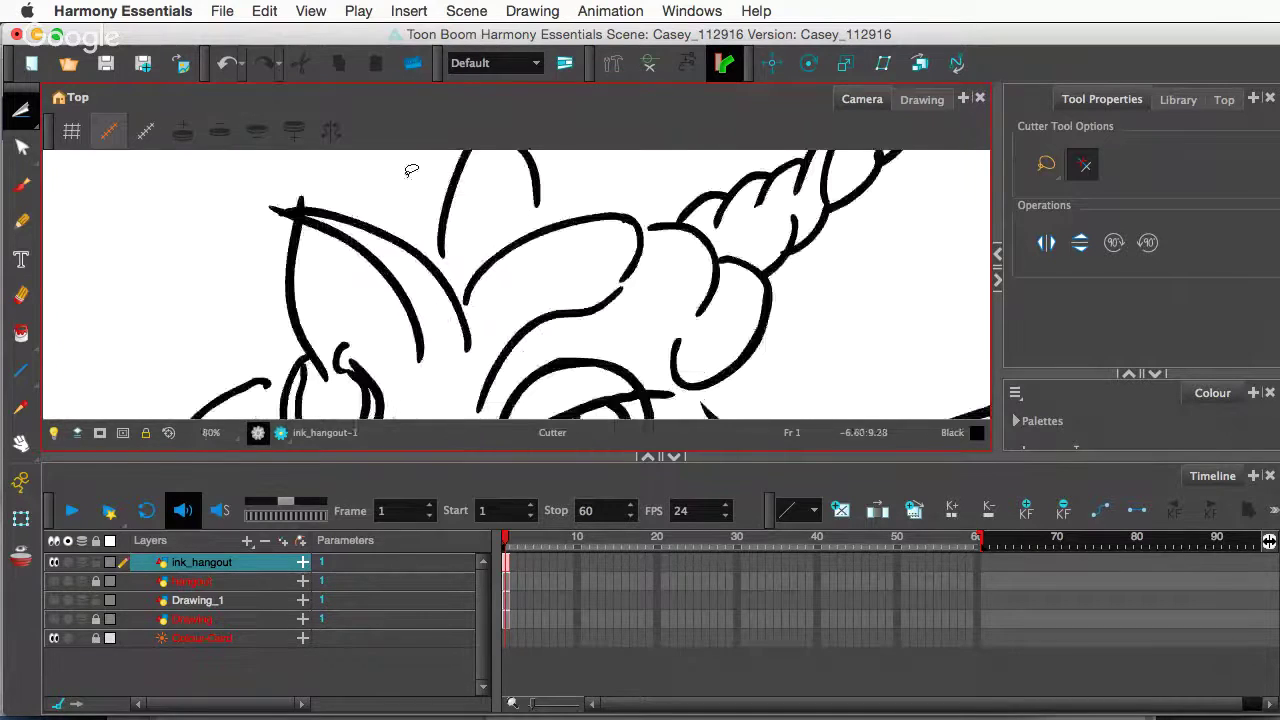
pyautogui.click(289, 215)
pyautogui.press('Delete')
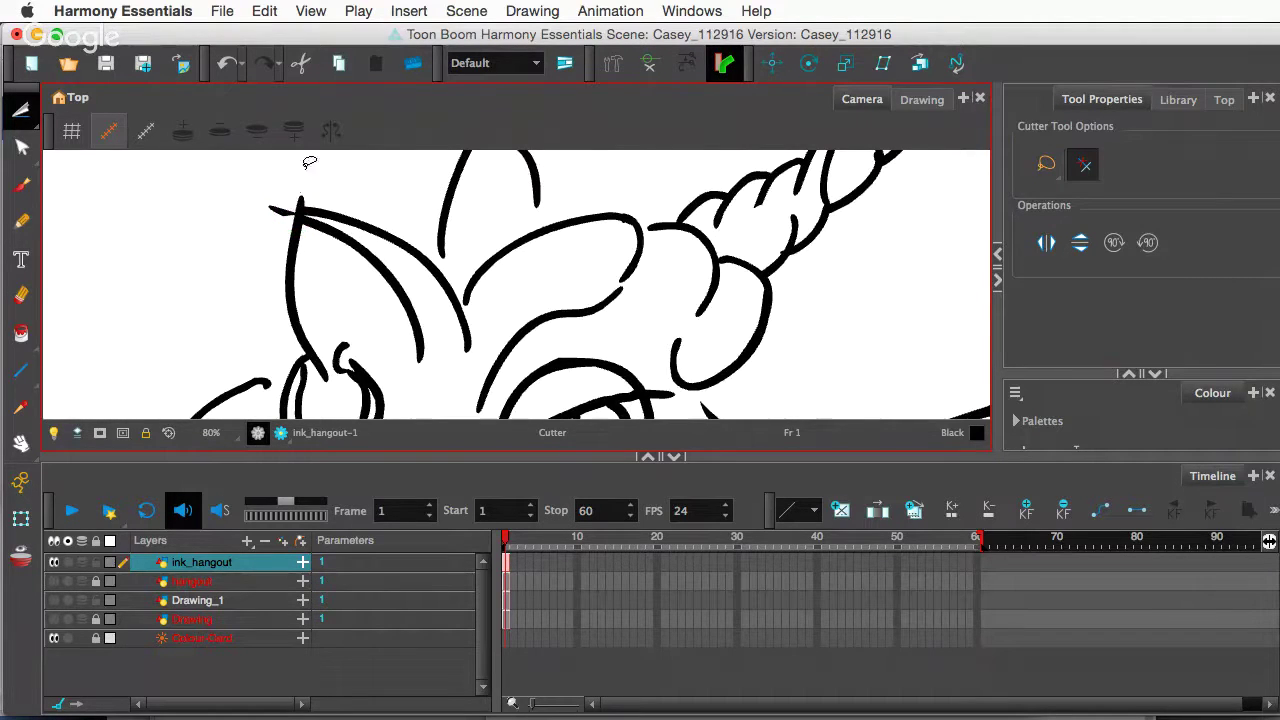
pyautogui.moveTo(275, 212)
pyautogui.mouseDown()
pyautogui.moveTo(298, 190)
pyautogui.moveTo(328, 190)
pyautogui.mouseUp()
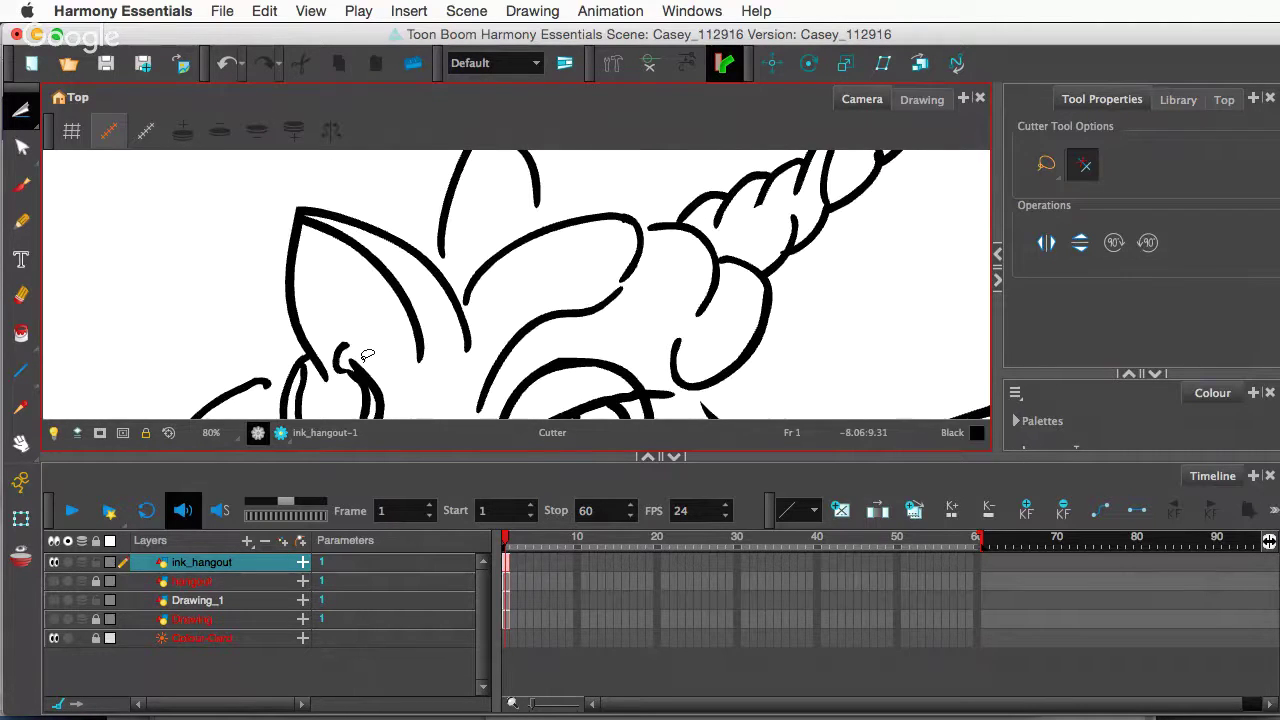
# - Delete the earring's inner ring, its leftover fragment and its outer ring, using the Select tool
pyautogui.press('space')
pyautogui.moveTo(405, 338)
pyautogui.mouseDown()
pyautogui.moveTo(386, 223)
pyautogui.moveTo(447, 257)
pyautogui.mouseUp()
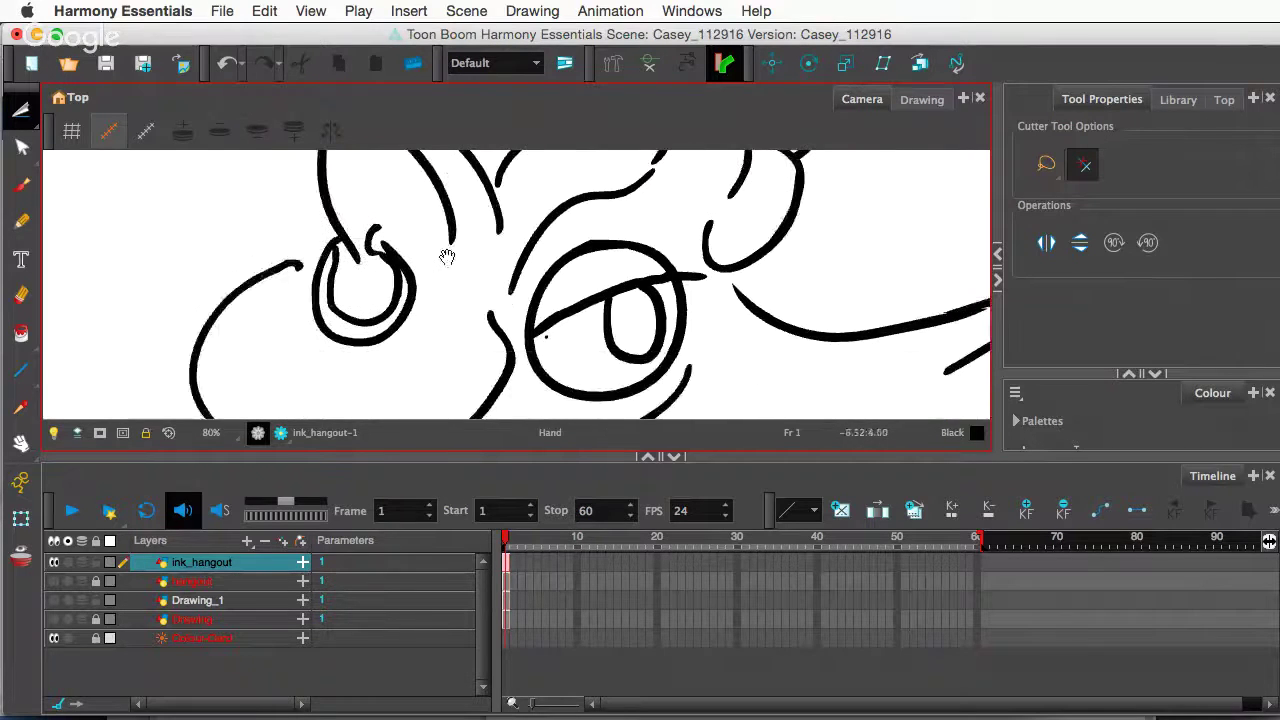
pyautogui.click(399, 287)
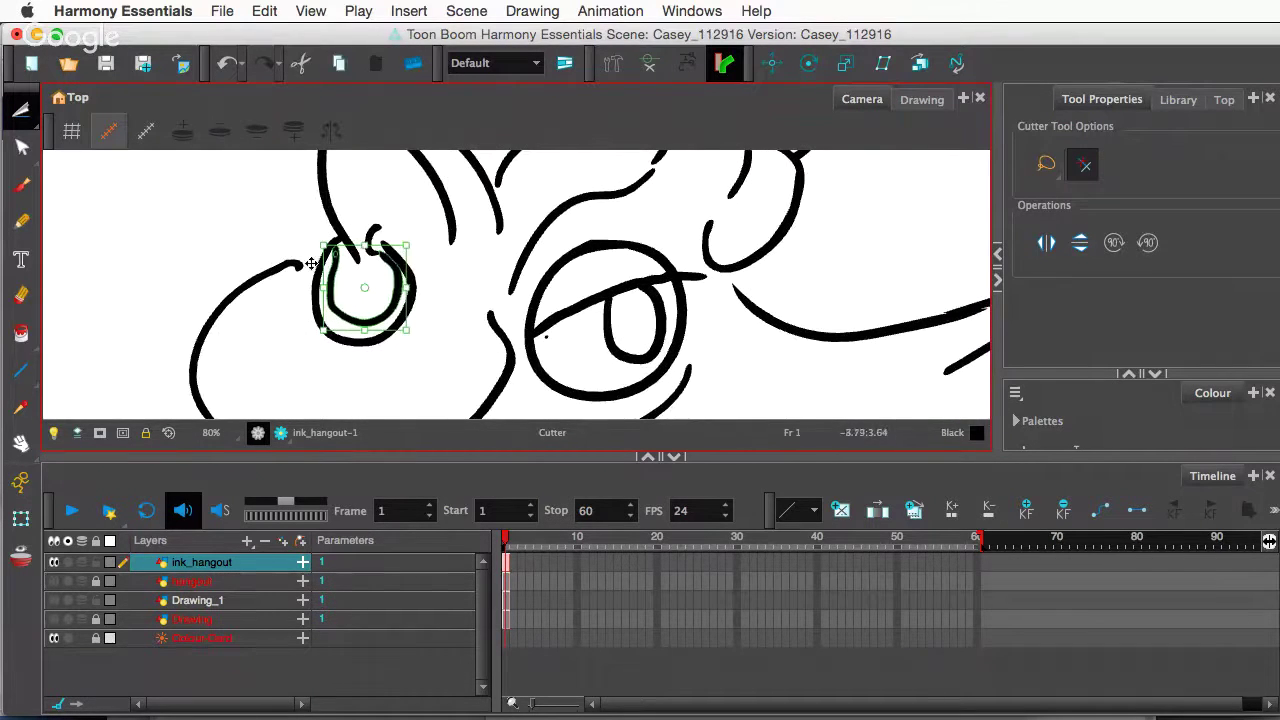
pyautogui.click(34, 109)
pyautogui.click(75, 128)
pyautogui.hotkey('alt', 's')
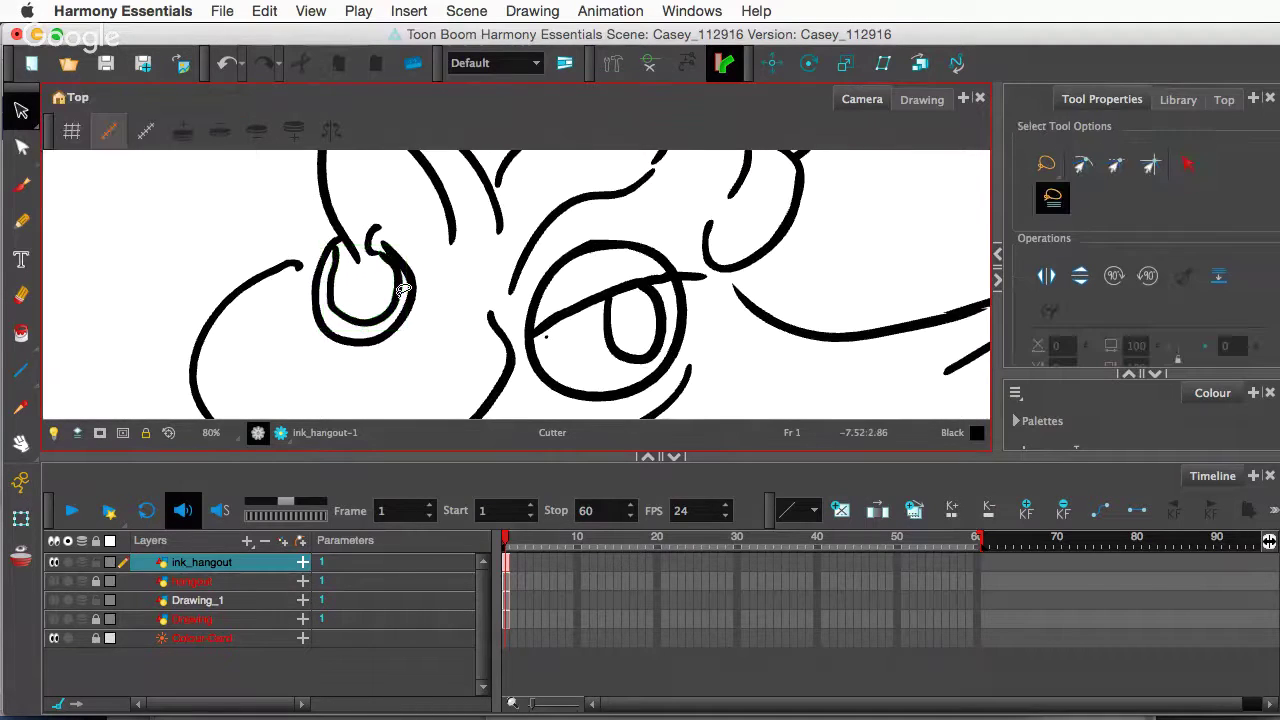
pyautogui.press('Delete')
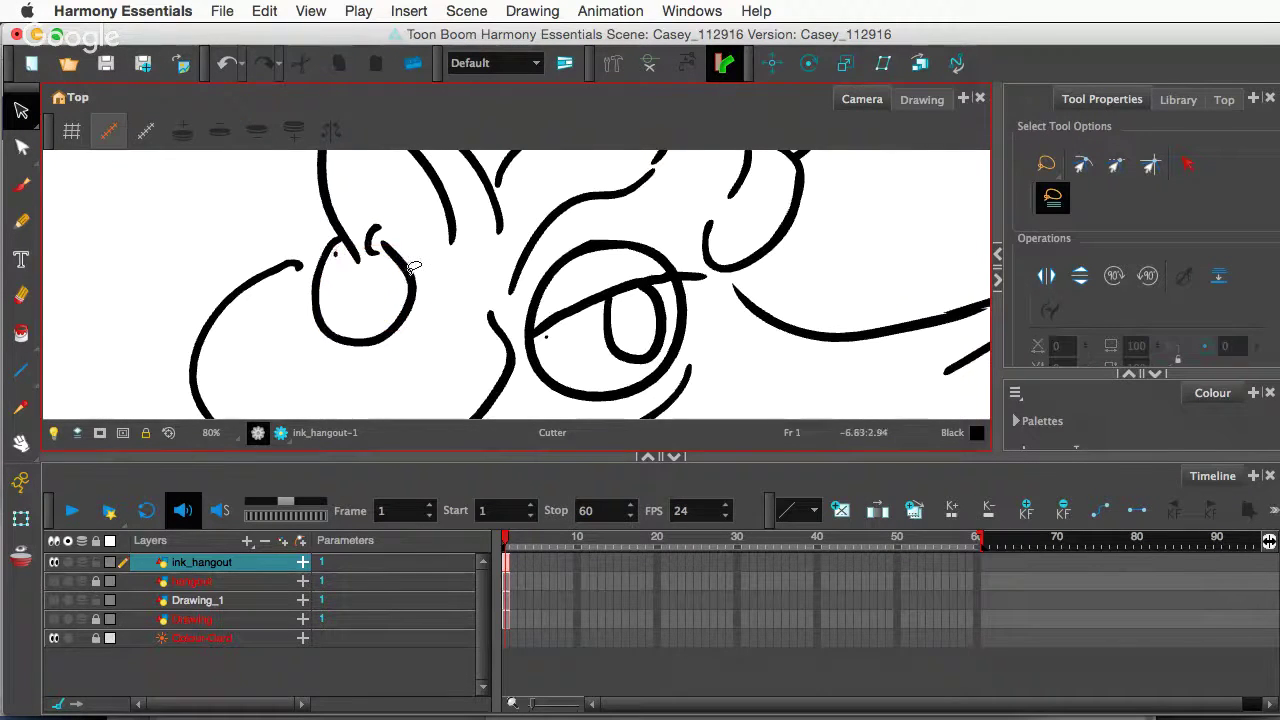
pyautogui.click(336, 249)
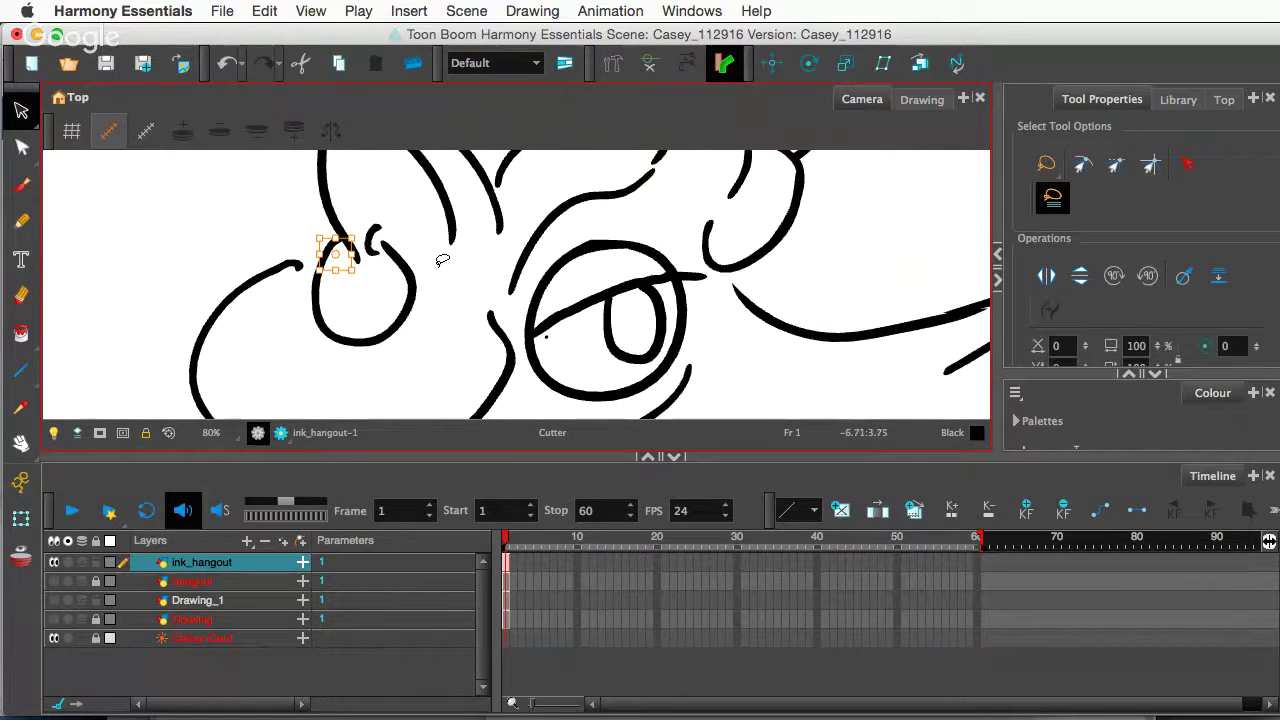
pyautogui.click(411, 257)
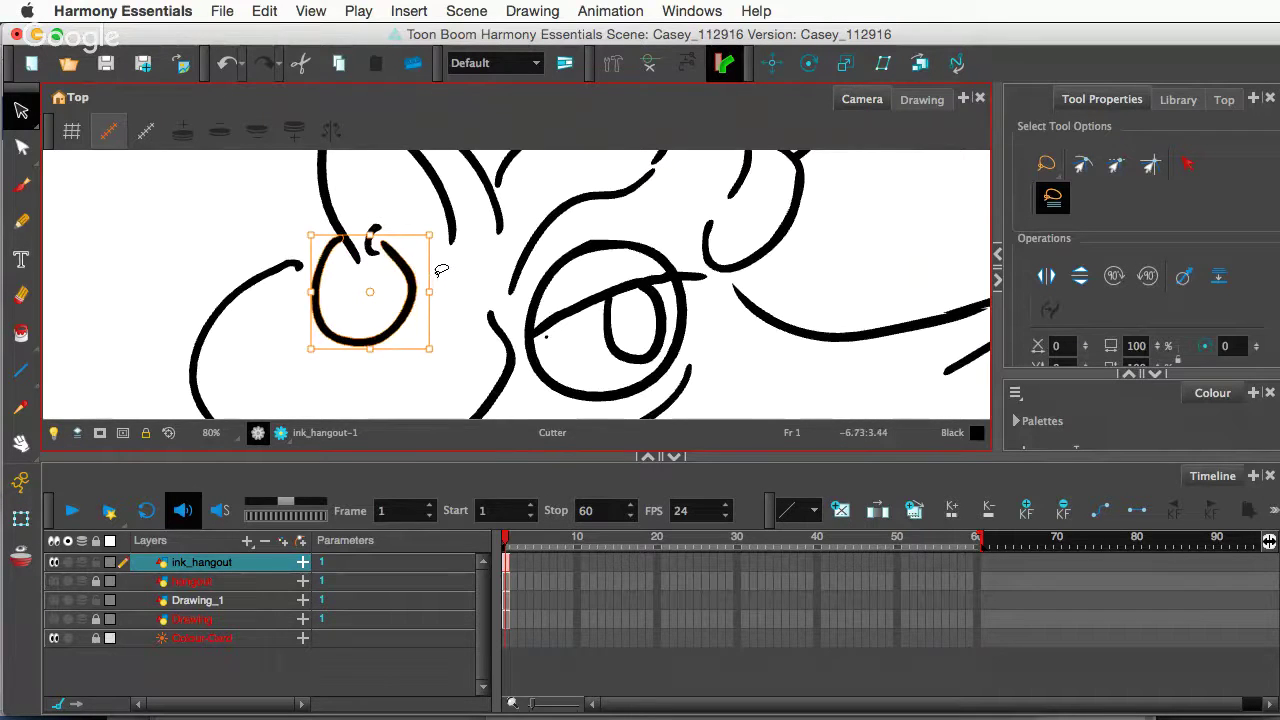
pyautogui.press('Delete')
# - Ink the hoop earring again with the Brush as two nested open rings below the ear
pyautogui.click(8, 109)
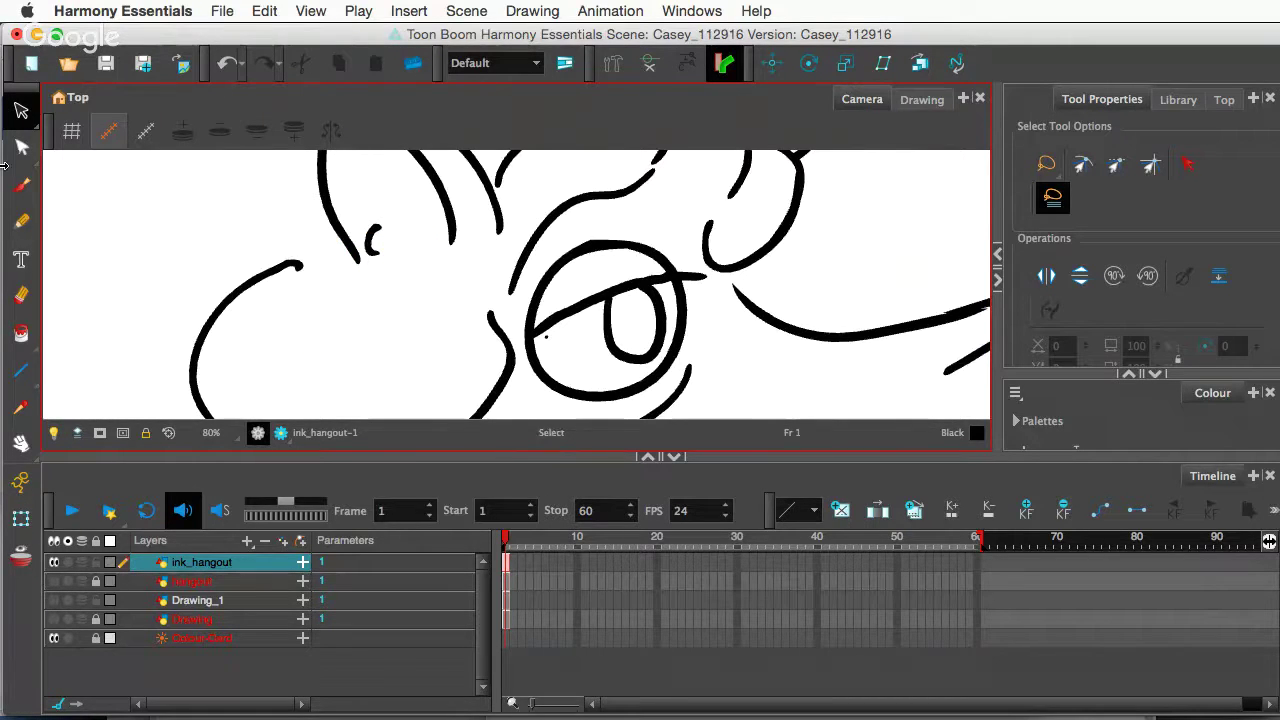
pyautogui.click(21, 185)
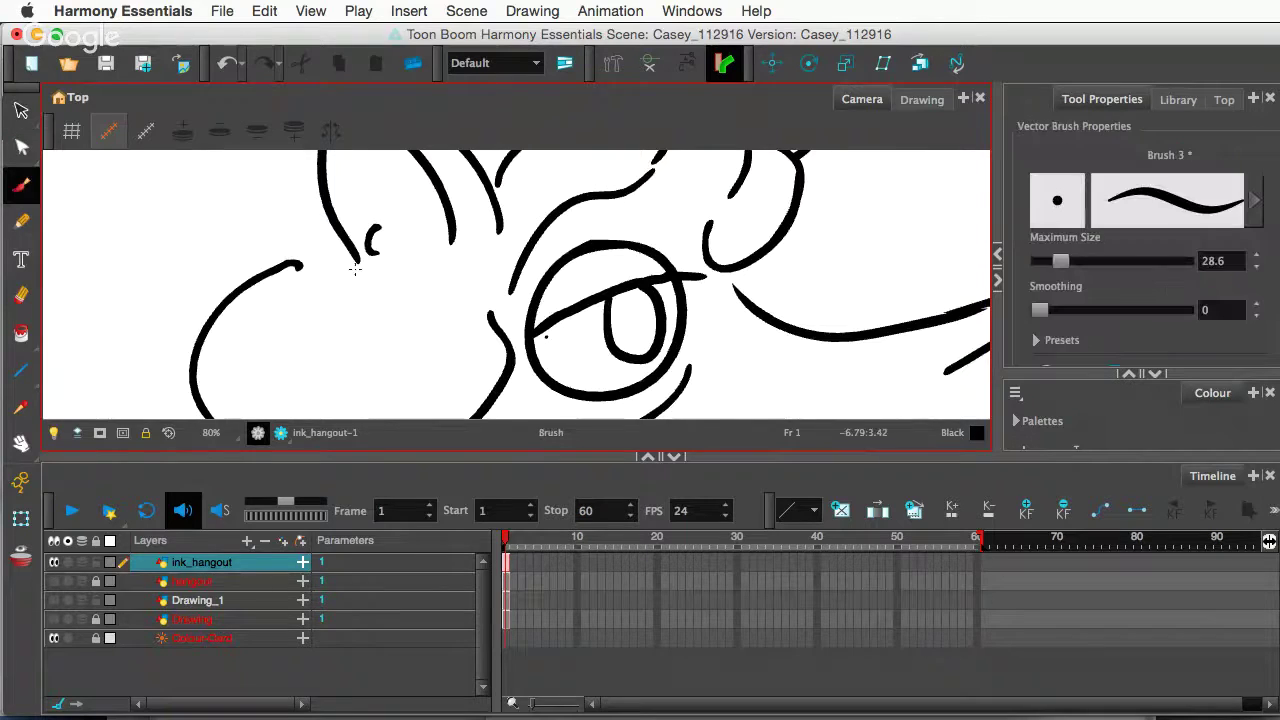
pyautogui.moveTo(332, 250)
pyautogui.mouseDown()
pyautogui.moveTo(310, 303)
pyautogui.moveTo(358, 336)
pyautogui.moveTo(405, 318)
pyautogui.moveTo(416, 297)
pyautogui.moveTo(409, 260)
pyautogui.moveTo(387, 240)
pyautogui.moveTo(337, 258)
pyautogui.moveTo(328, 297)
pyautogui.moveTo(375, 315)
pyautogui.moveTo(396, 292)
pyautogui.moveTo(378, 245)
pyautogui.mouseUp()
# - Smooth the earring's inner ring and outer ring one after the other
pyautogui.press('super')
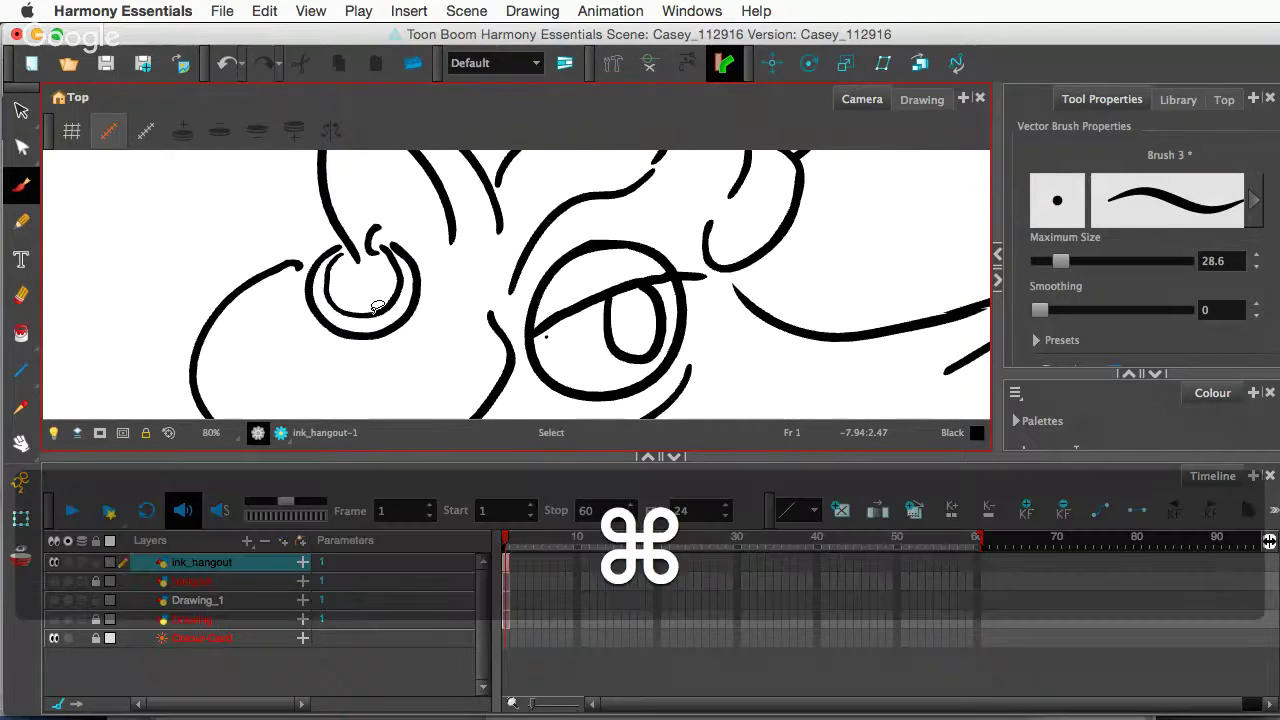
pyautogui.keyDown('super'); pyautogui.click(378, 305); pyautogui.keyUp('super')
pyautogui.press('alt')
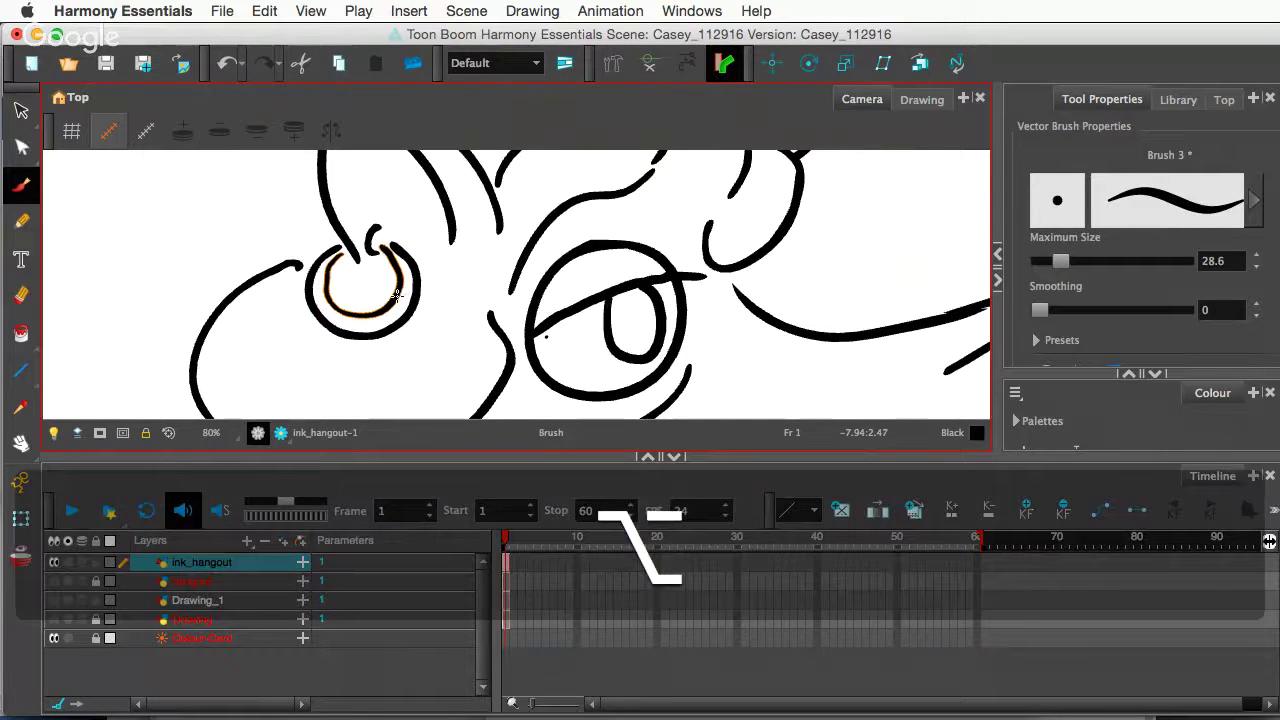
pyautogui.hotkey('alt', 'shift', 's')
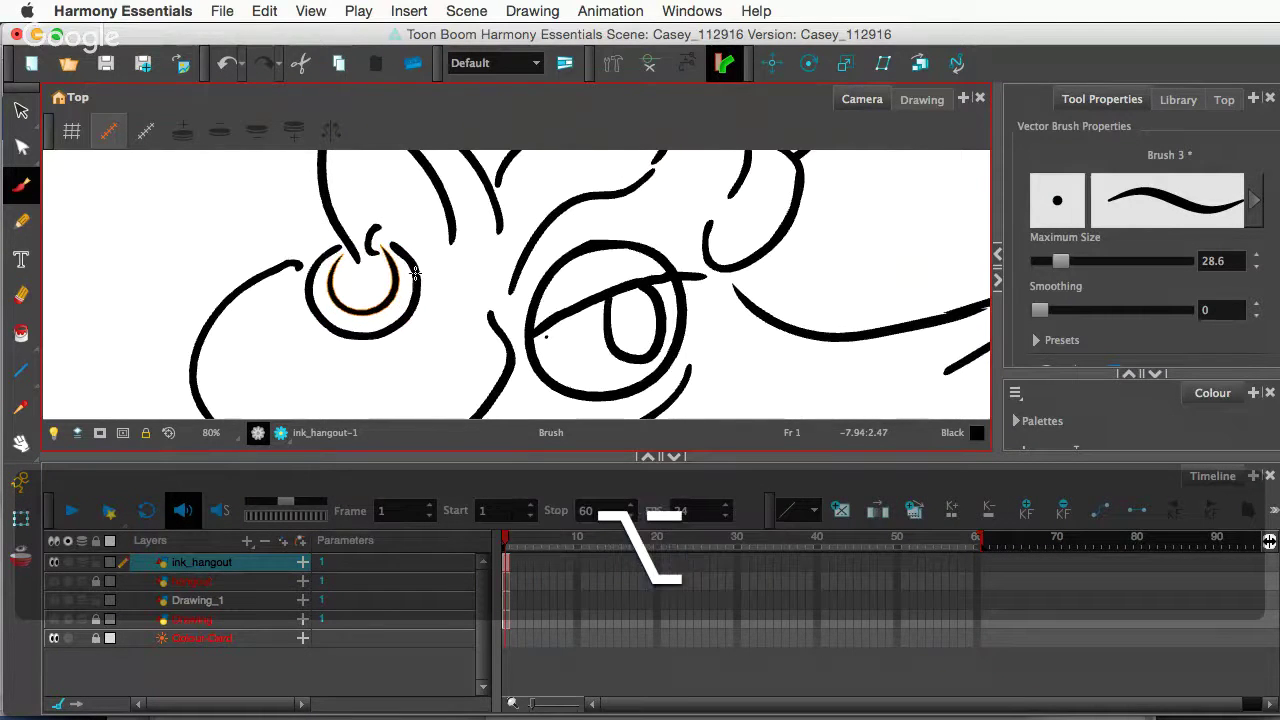
pyautogui.press('super')
pyautogui.keyDown('super'); pyautogui.click(447, 266); pyautogui.keyUp('super')
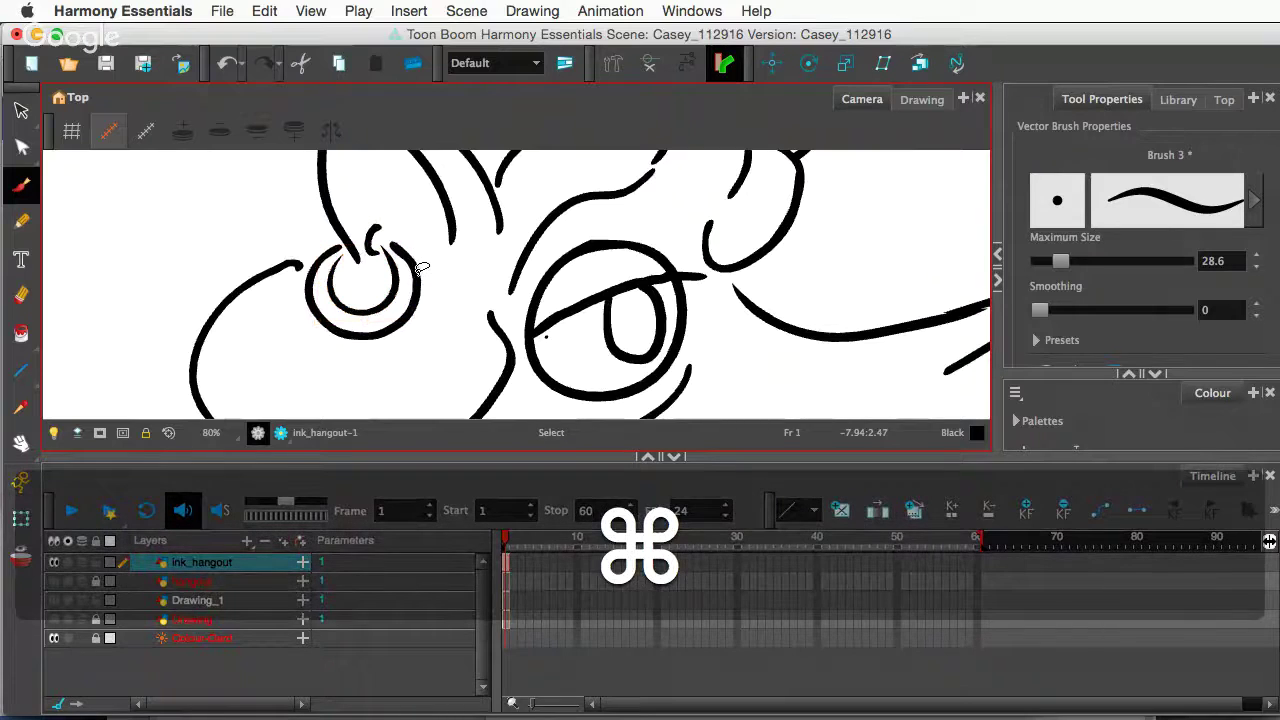
pyautogui.keyDown('super'); pyautogui.click(424, 271); pyautogui.keyUp('super')
pyautogui.hotkey('alt', 'shift', 's')
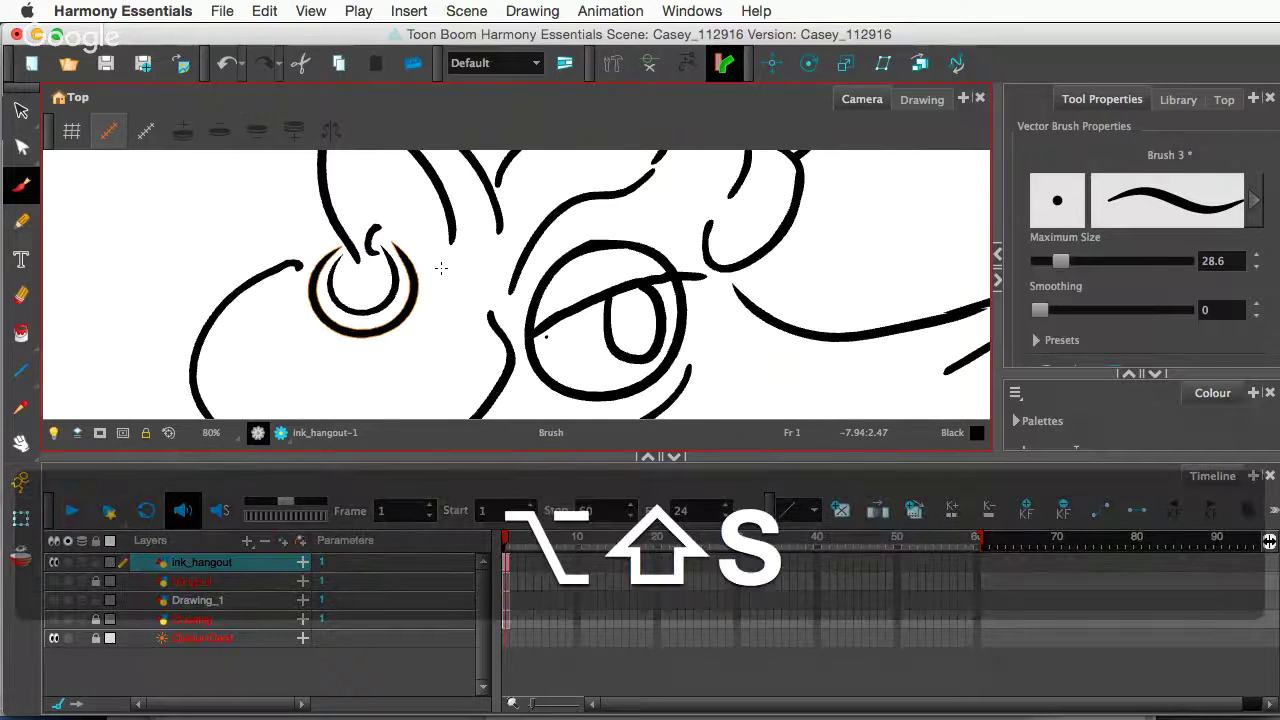
# - Smooth the strokes of the mane's lower part down to its tip, leaving the neck line out of the selection
pyautogui.scroll(-2, 463, 231)
pyautogui.scroll(-3, 463, 231)
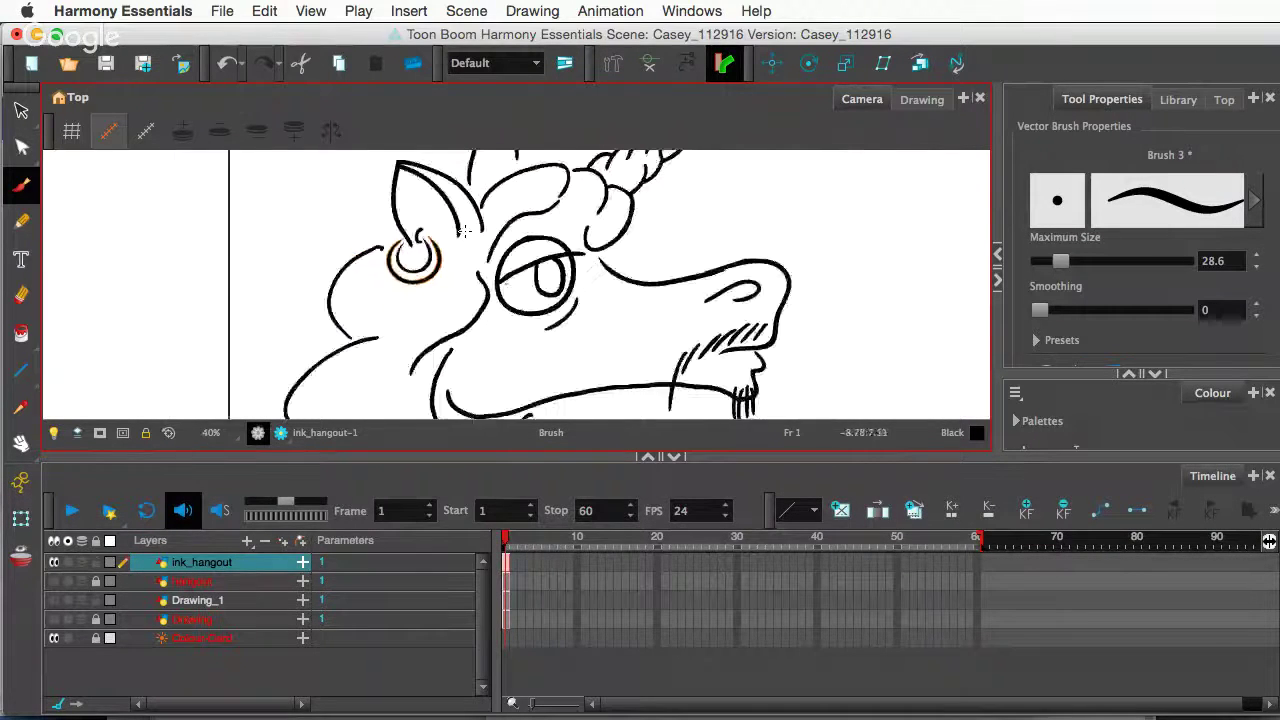
pyautogui.scroll(-1, 463, 231)
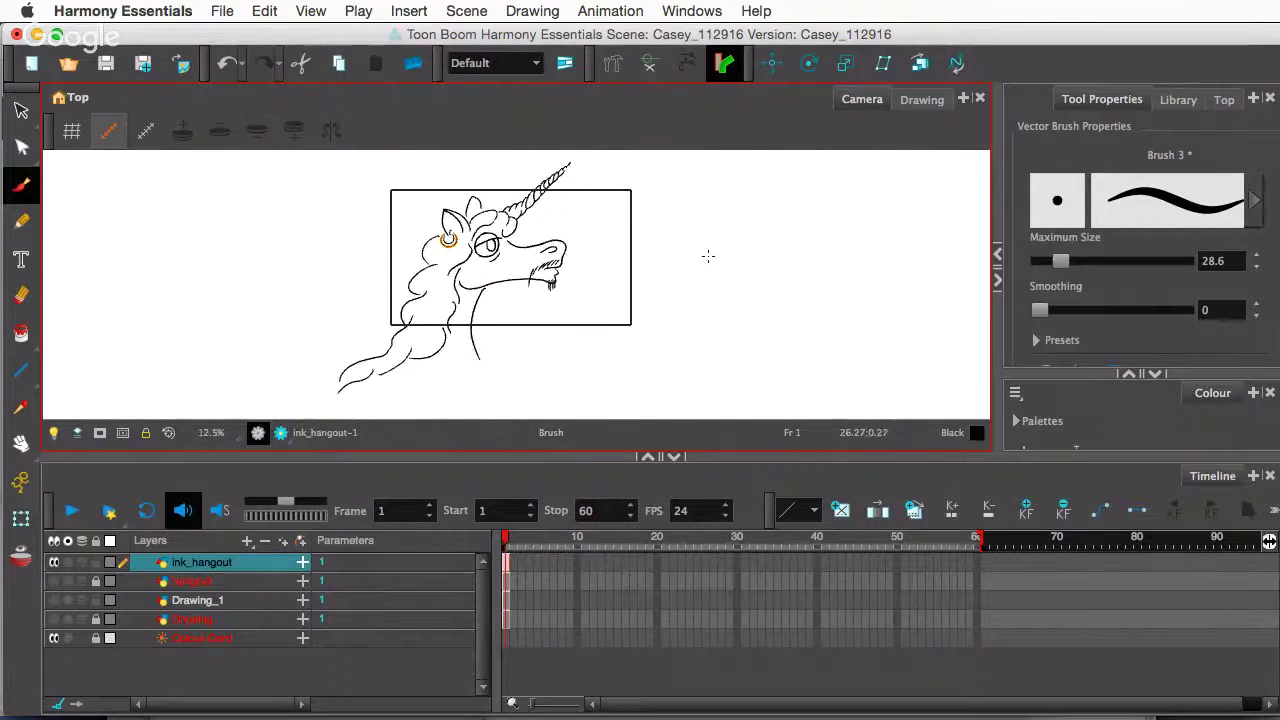
pyautogui.click(21, 110)
pyautogui.click(253, 199)
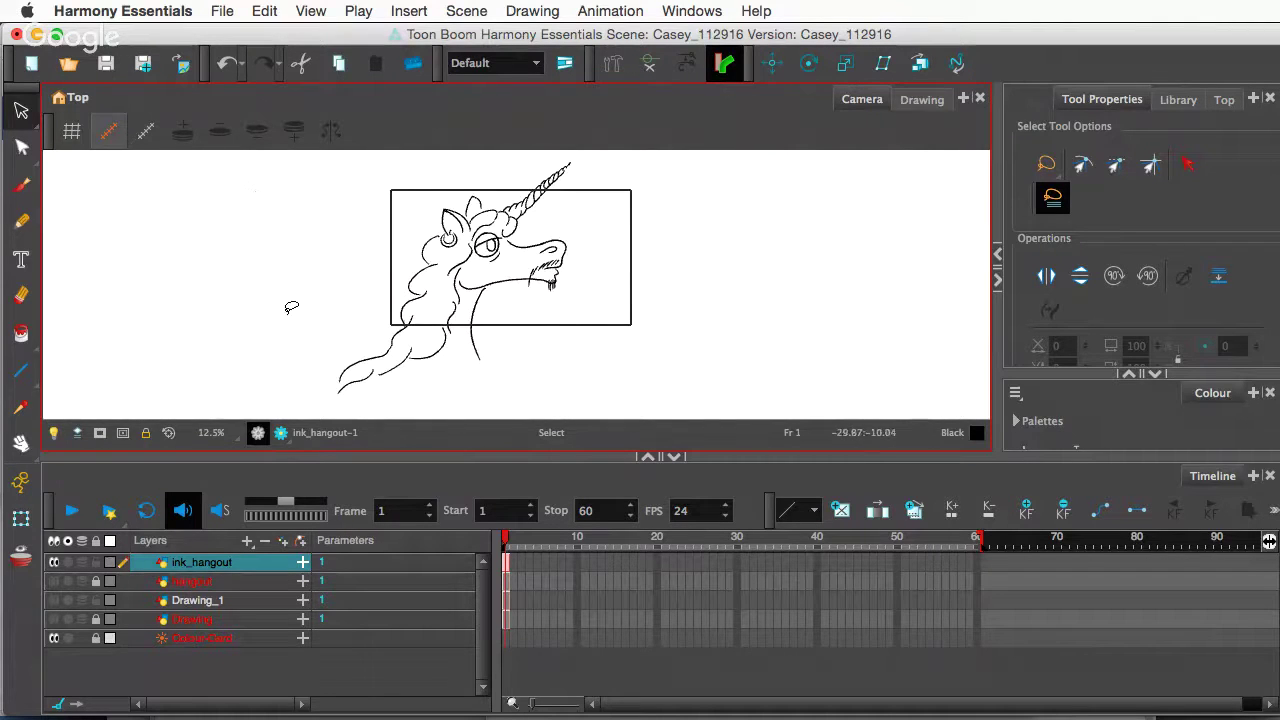
pyautogui.scroll(3, 443, 367)
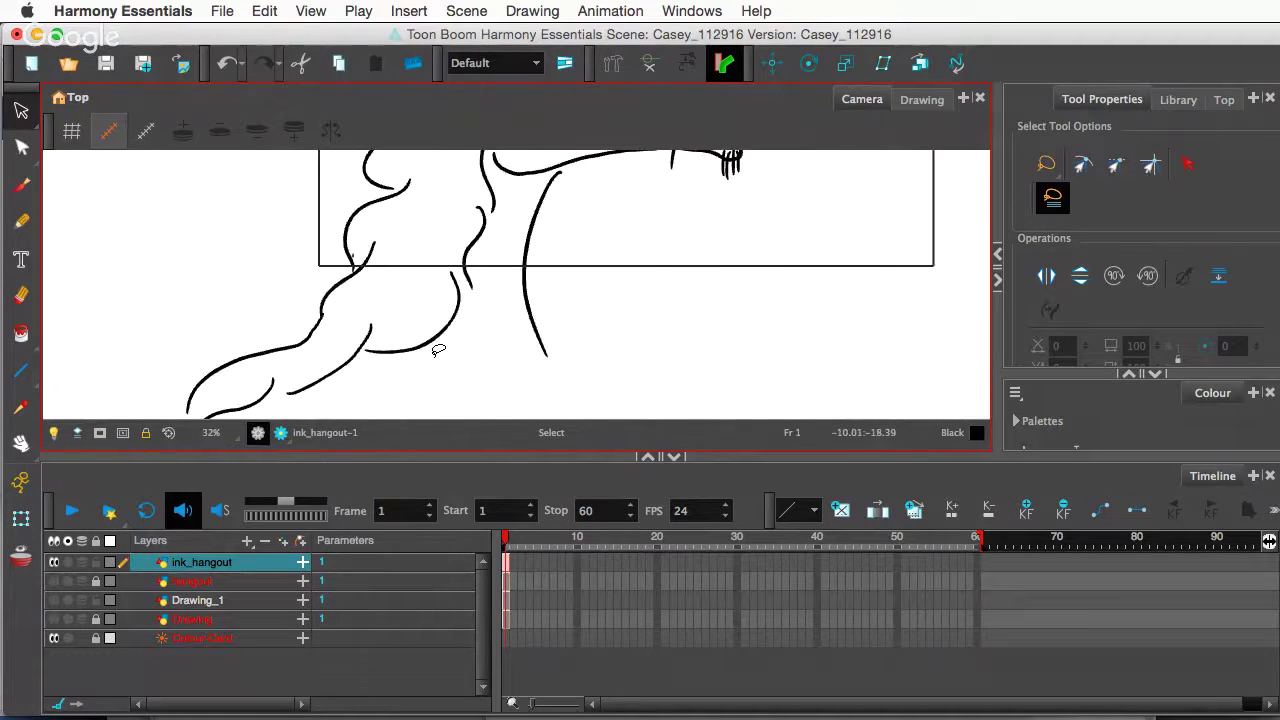
pyautogui.scroll(-2, 337, 336)
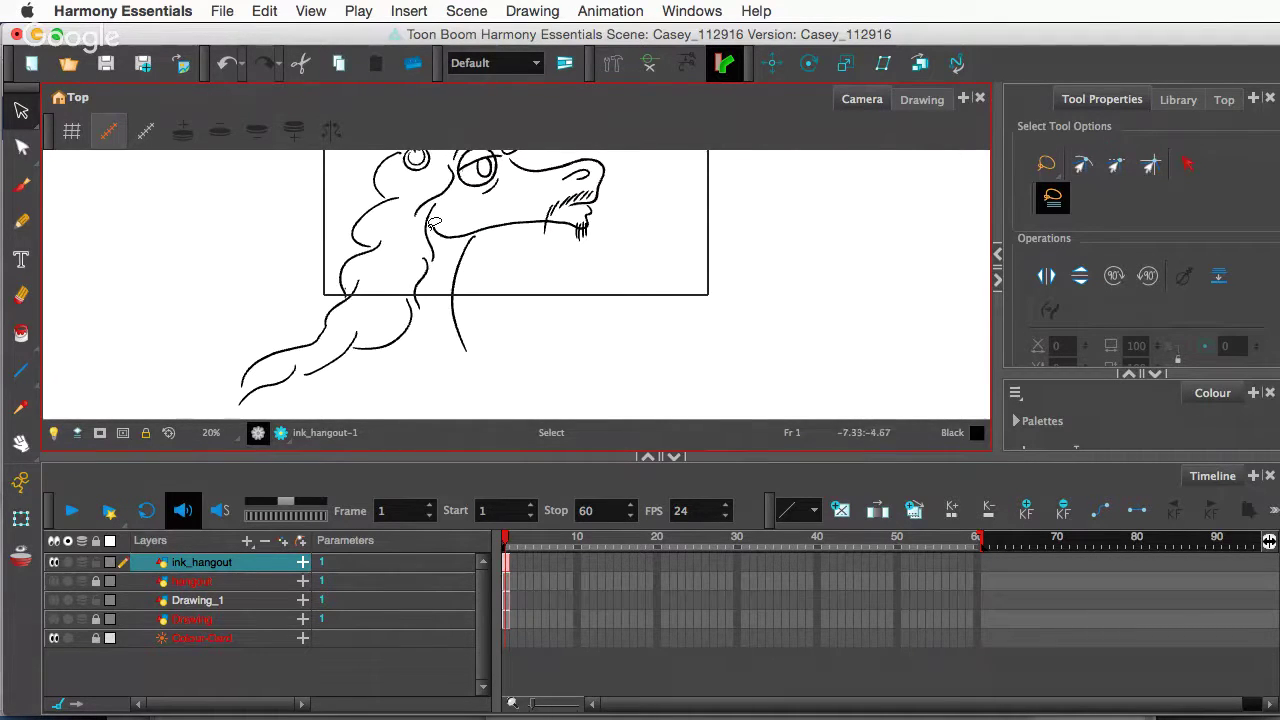
pyautogui.moveTo(435, 195)
pyautogui.mouseDown()
pyautogui.moveTo(365, 178)
pyautogui.moveTo(304, 216)
pyautogui.moveTo(230, 281)
pyautogui.moveTo(183, 401)
pyautogui.moveTo(277, 433)
pyautogui.moveTo(431, 374)
pyautogui.moveTo(466, 320)
pyautogui.moveTo(462, 260)
pyautogui.mouseUp()
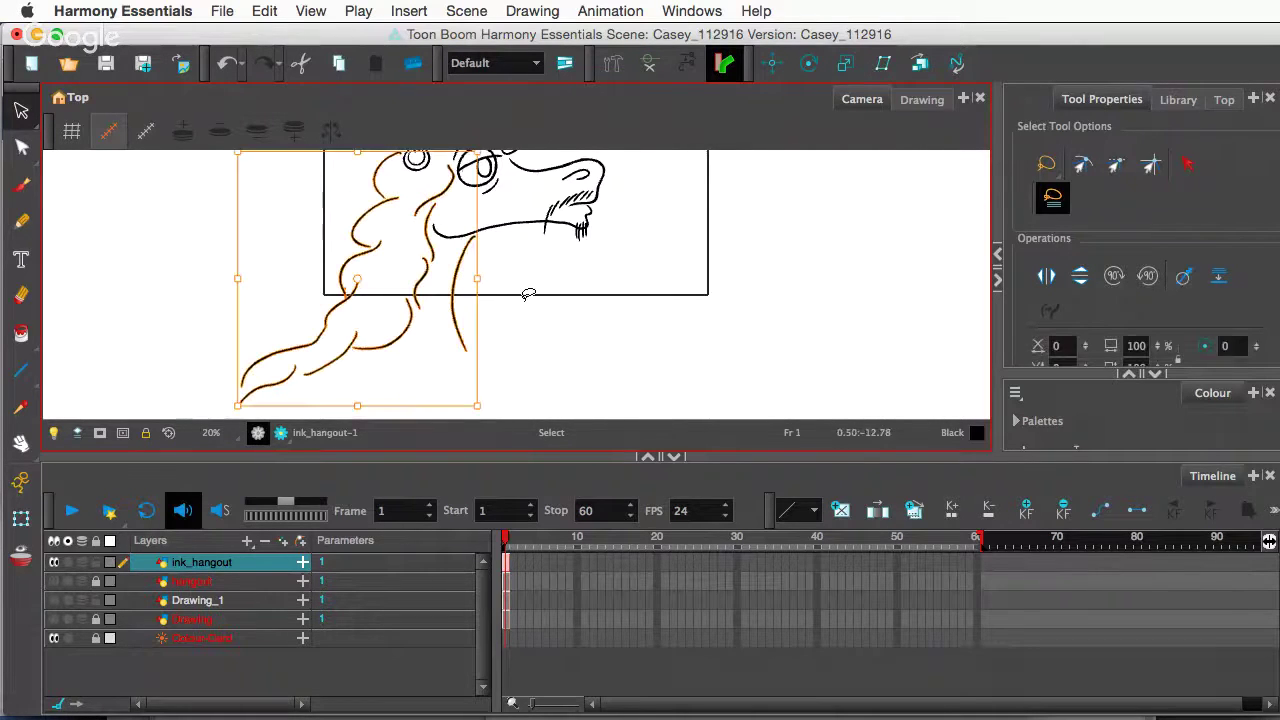
pyautogui.click(354, 320)
pyautogui.moveTo(367, 367)
pyautogui.mouseDown()
pyautogui.moveTo(306, 272)
pyautogui.moveTo(215, 398)
pyautogui.moveTo(395, 322)
pyautogui.moveTo(412, 340)
pyautogui.mouseUp()
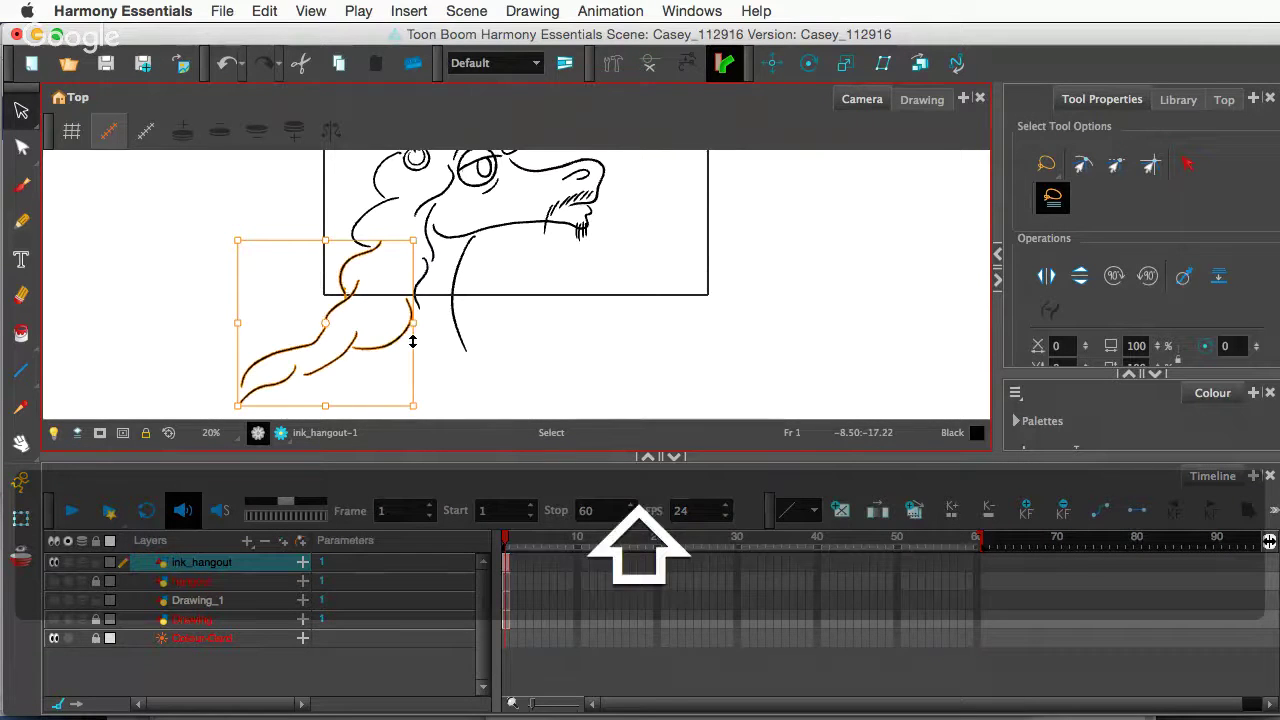
pyautogui.hotkey('alt', 'shift', 's')
pyautogui.click(439, 340)
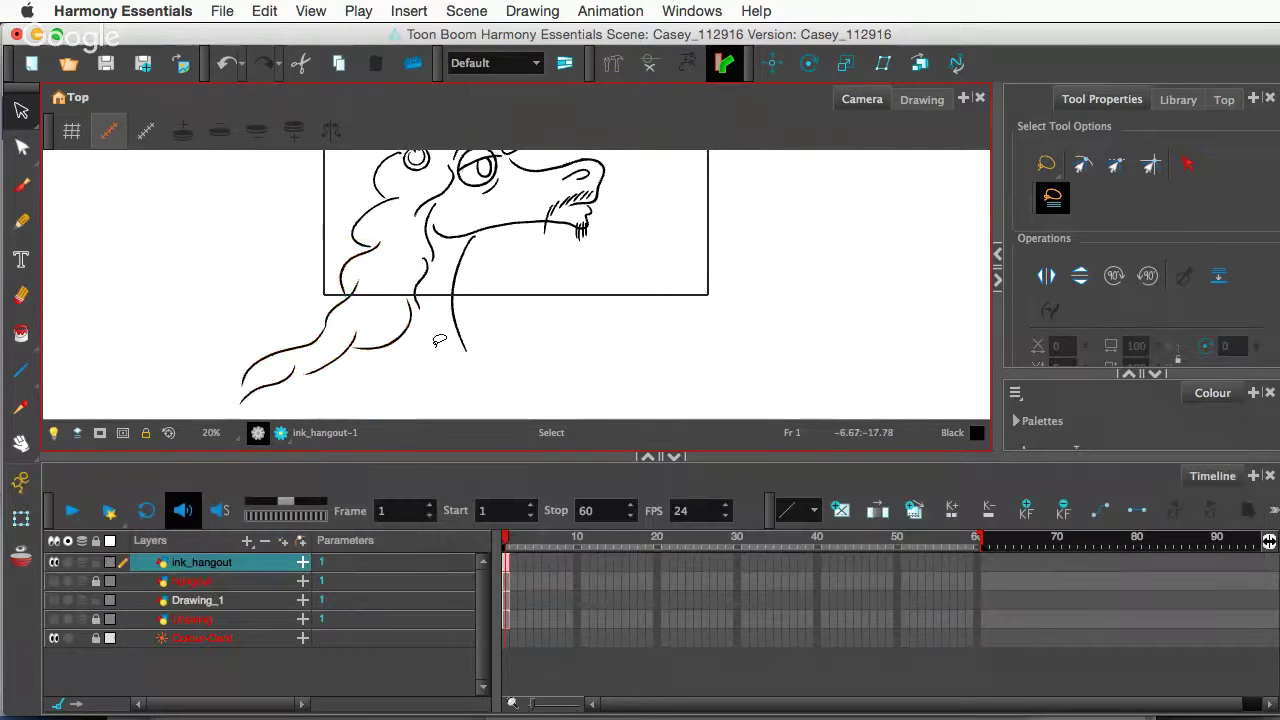
# - Smooth the upper mane strokes behind the cheek and below the earring, leaving the jaw line out of the selection
pyautogui.moveTo(430, 240)
pyautogui.mouseDown()
pyautogui.moveTo(378, 182)
pyautogui.moveTo(448, 182)
pyautogui.moveTo(372, 184)
pyautogui.moveTo(408, 224)
pyautogui.moveTo(528, 298)
pyautogui.mouseUp()
pyautogui.click(580, 314)
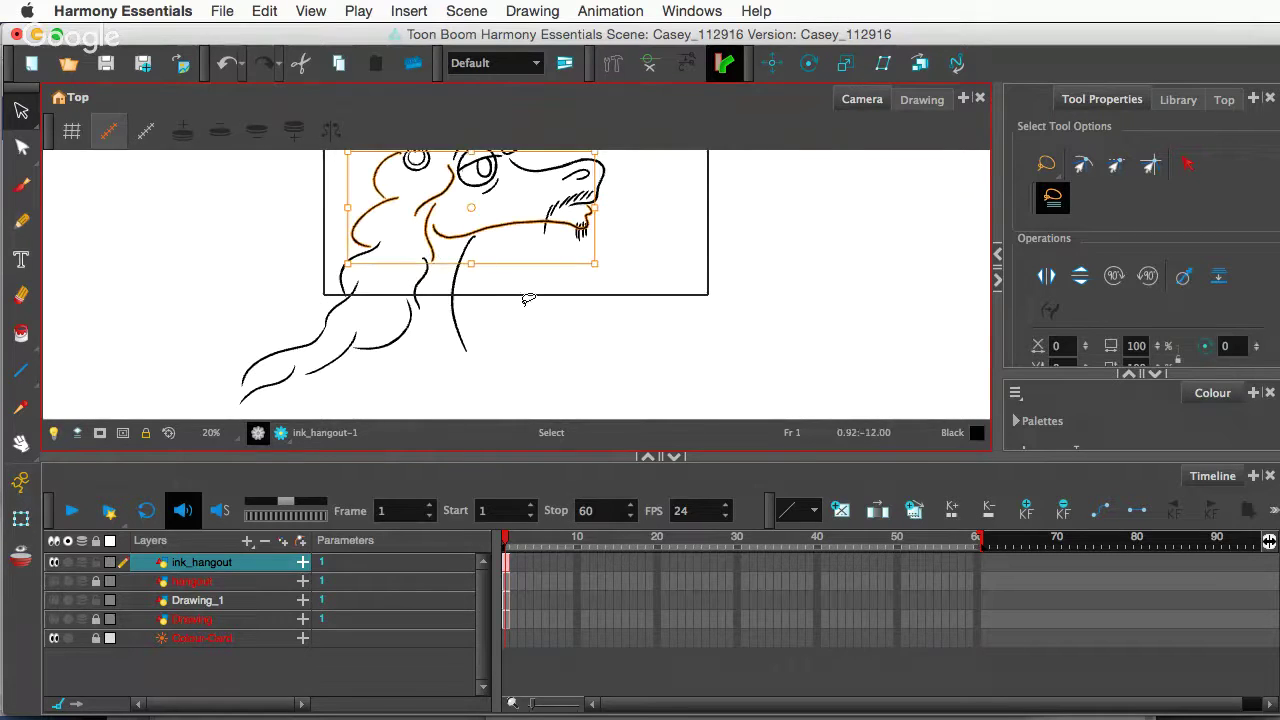
pyautogui.click(563, 328)
pyautogui.moveTo(418, 200)
pyautogui.mouseDown()
pyautogui.moveTo(369, 187)
pyautogui.moveTo(450, 245)
pyautogui.mouseUp()
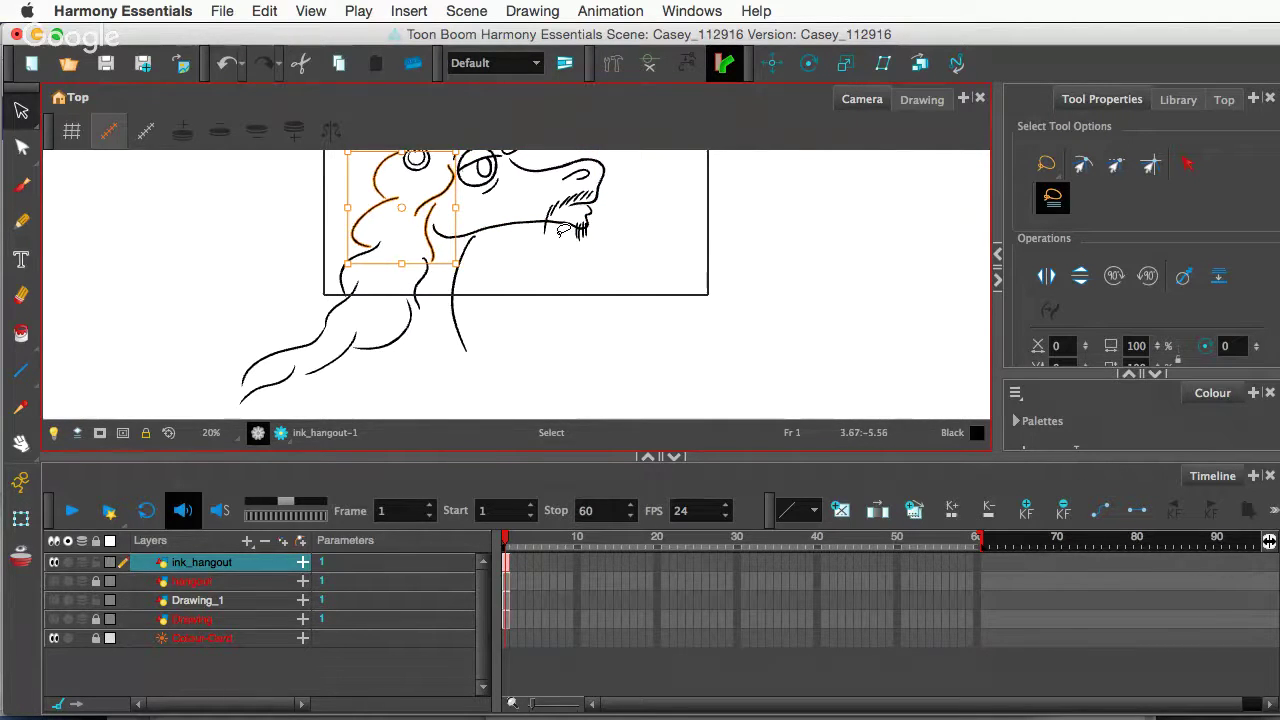
pyautogui.hotkey('alt', 'shift')
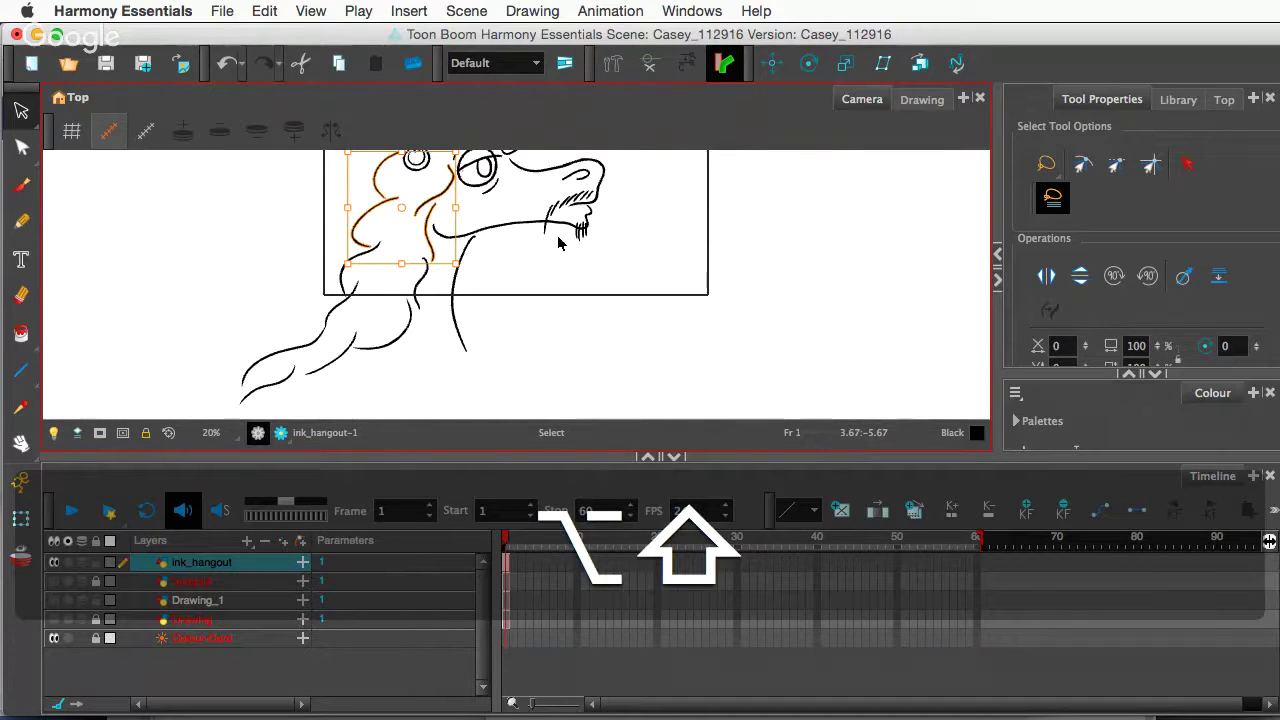
pyautogui.hotkey('alt', 'shift', 's')
pyautogui.click(511, 208)
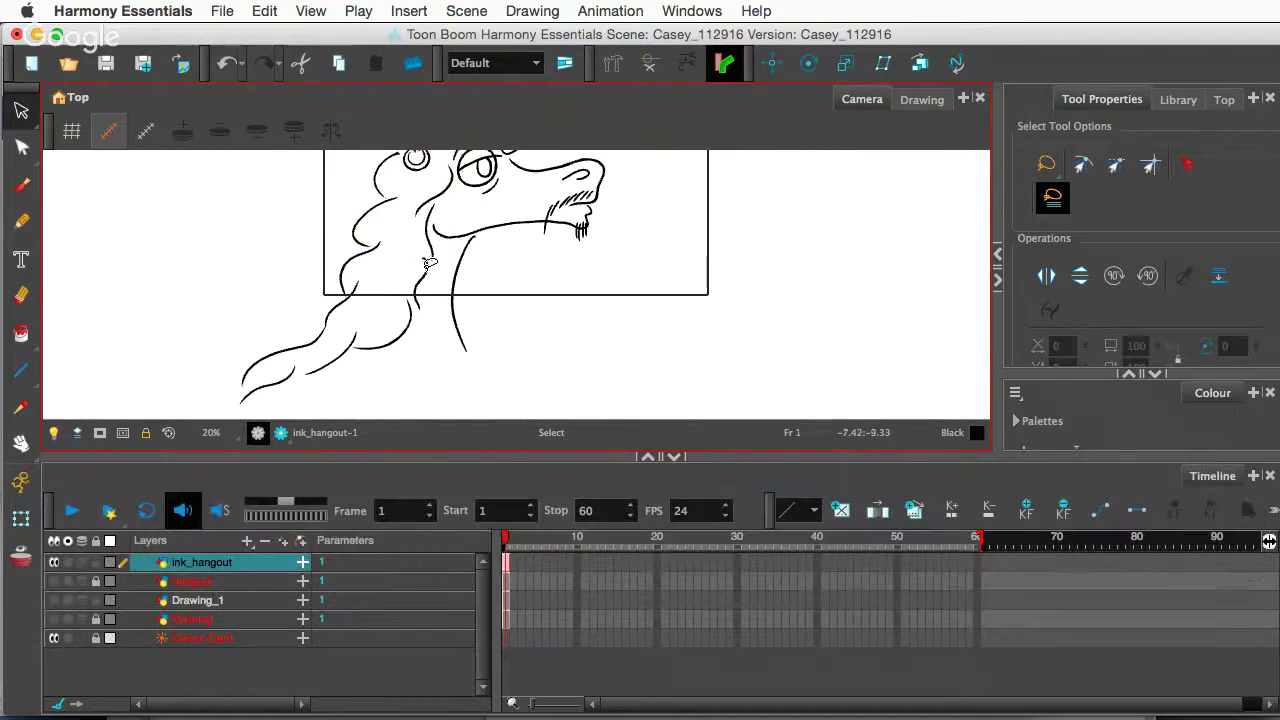
# - Smooth the two facing strokes in the middle of the mane, level with the upper neck
pyautogui.moveTo(433, 276); pyautogui.dragTo(318, 256)
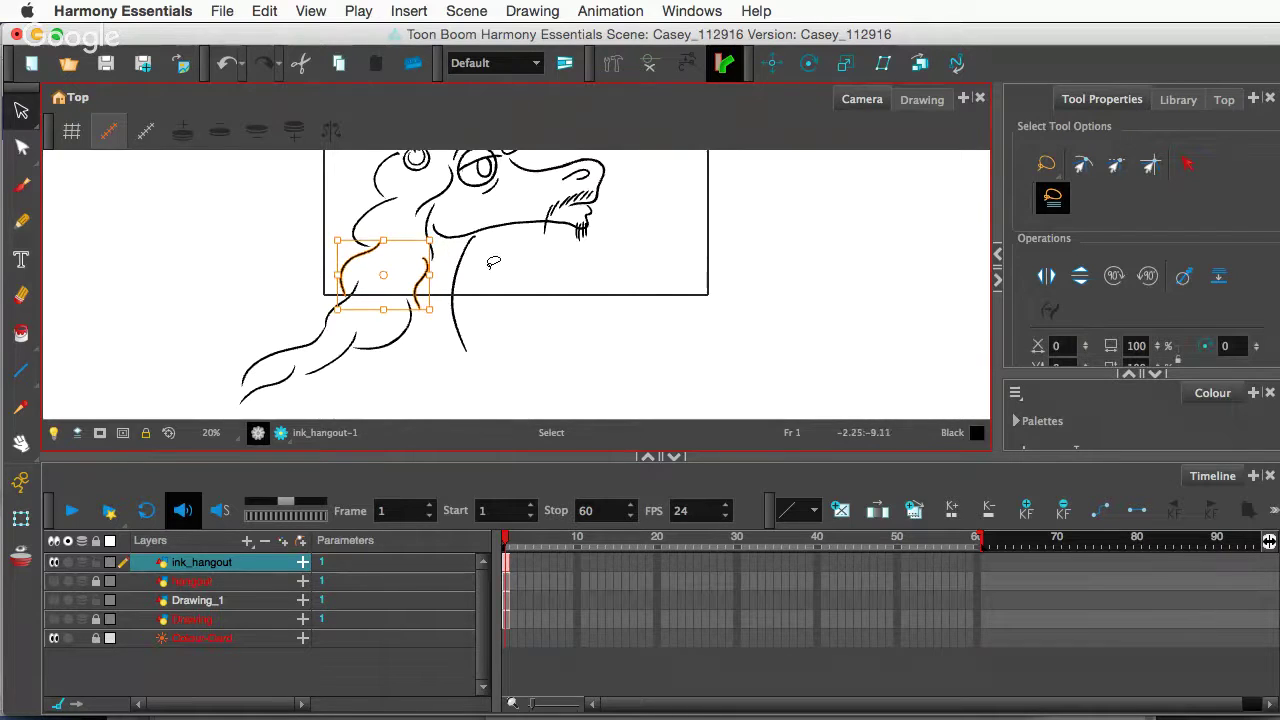
pyautogui.hotkey('alt', 'shift', 's')
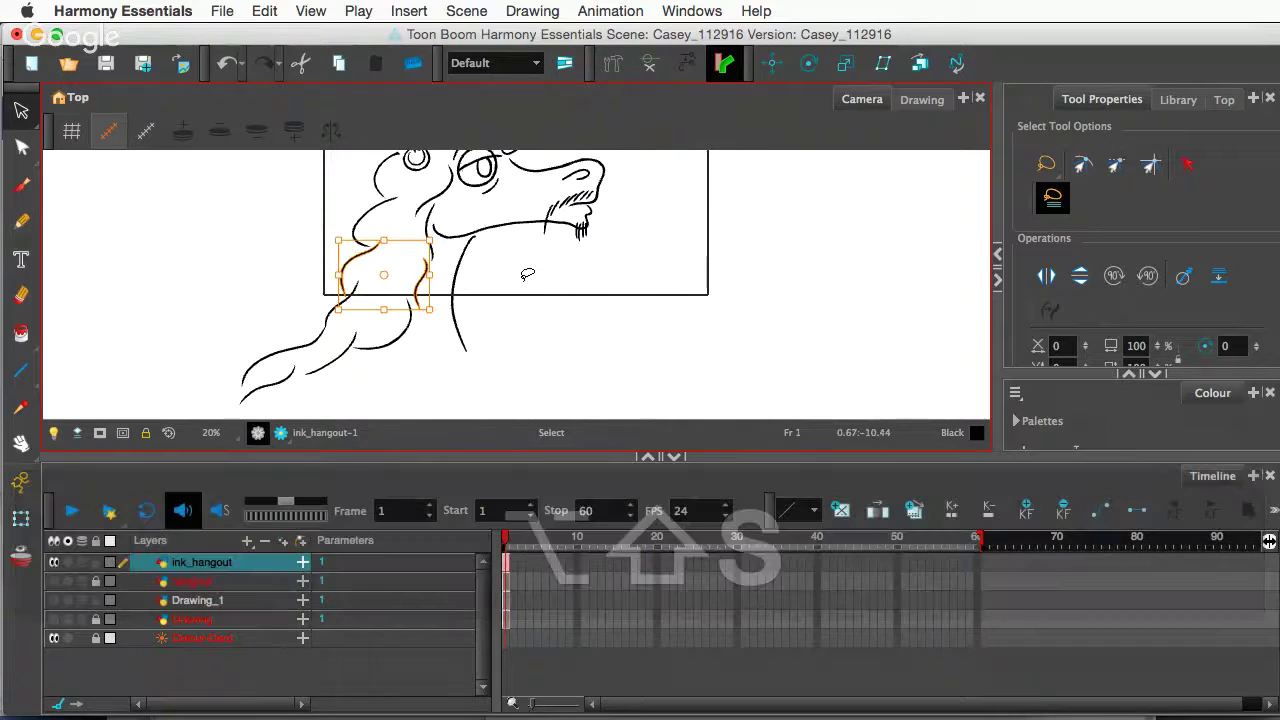
pyautogui.click(529, 270)
# - Smooth the forelock curls between the horn's base and the eye
pyautogui.scroll(5, 500, 250)
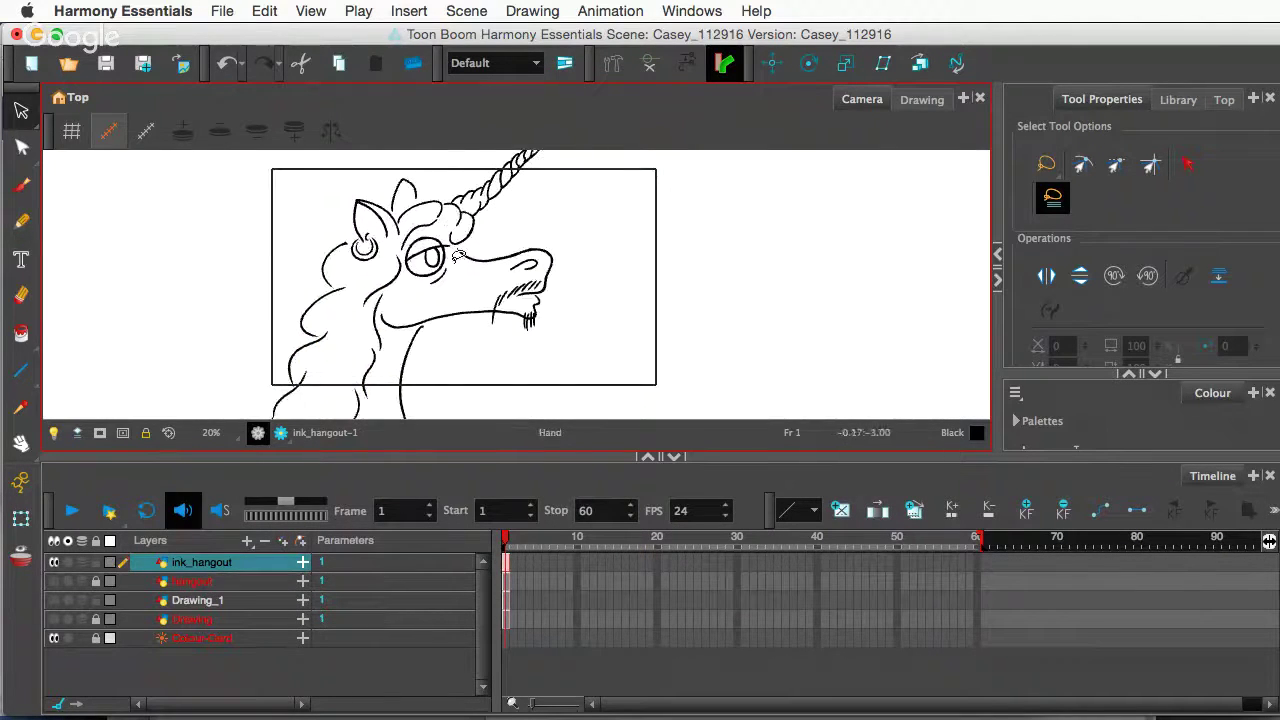
pyautogui.moveTo(488, 231); pyautogui.dragTo(442, 212)
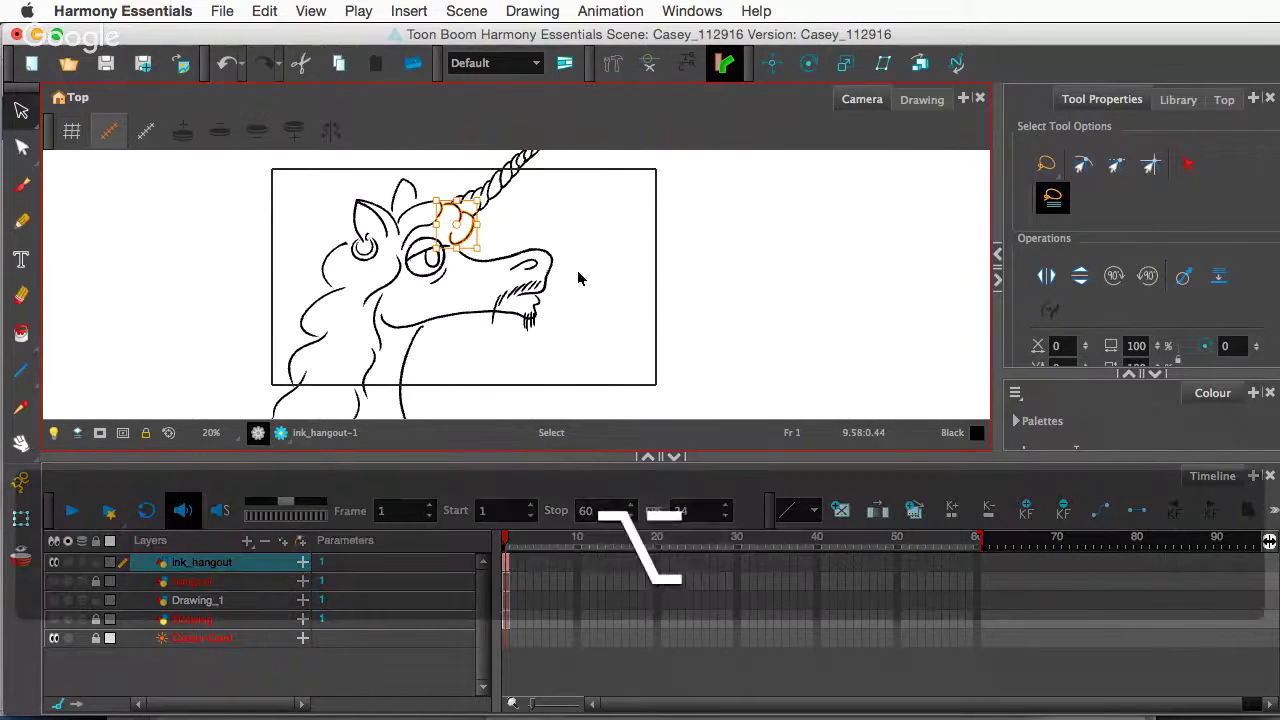
pyautogui.hotkey('alt', 'shift', 's')
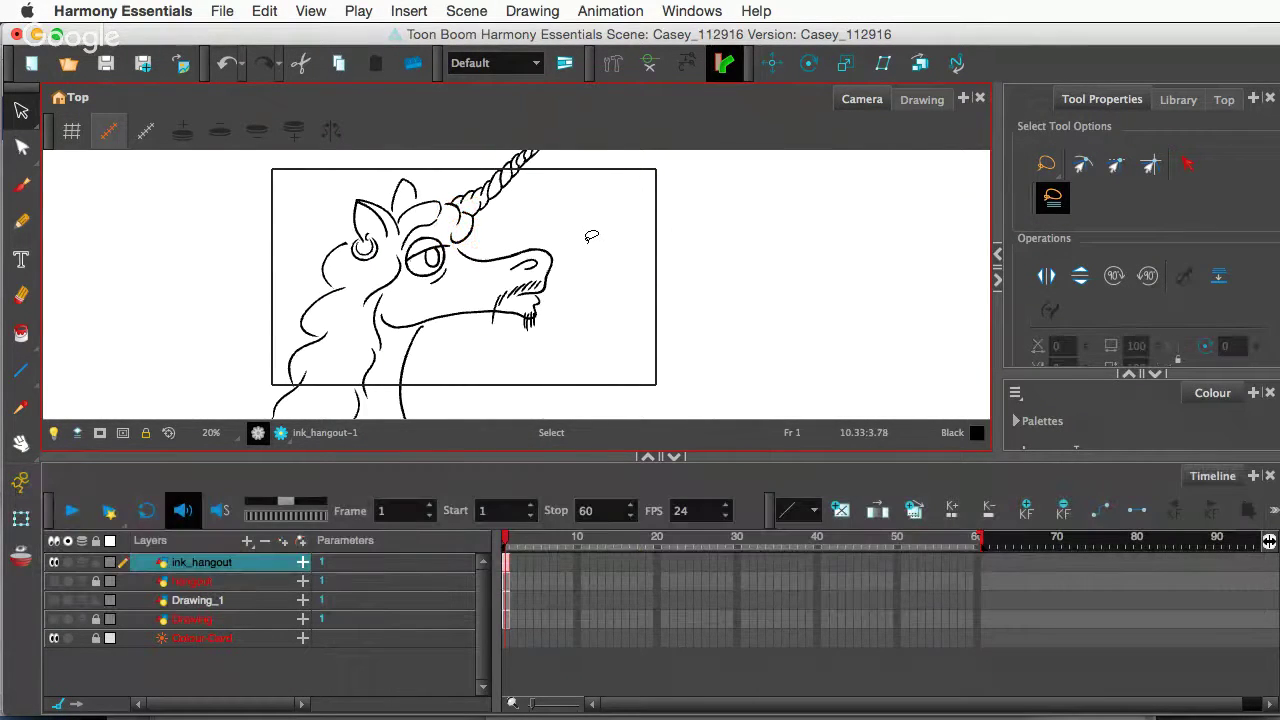
# - Examine the inked unicorn's head, mane and neck lines up close and as a whole
pyautogui.moveTo(471, 366); pyautogui.dragTo(508, 334)
pyautogui.scroll(2, 490, 316)
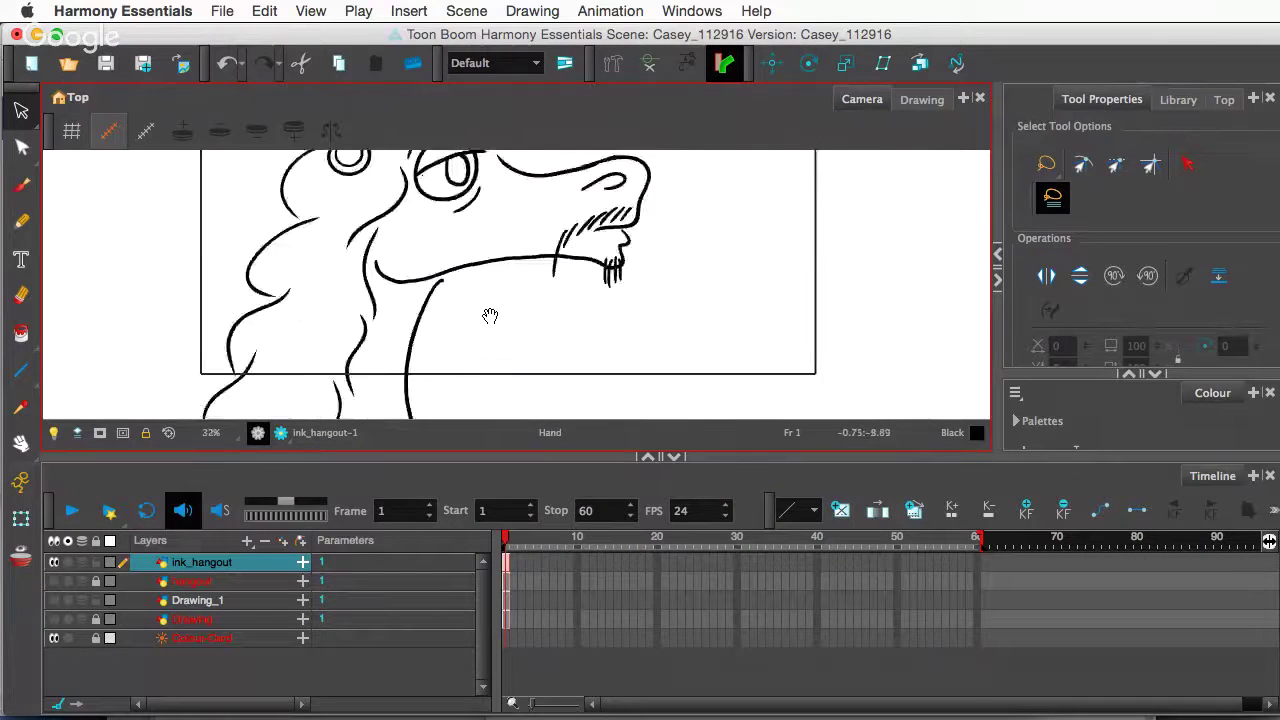
pyautogui.scroll(-3, 490, 316)
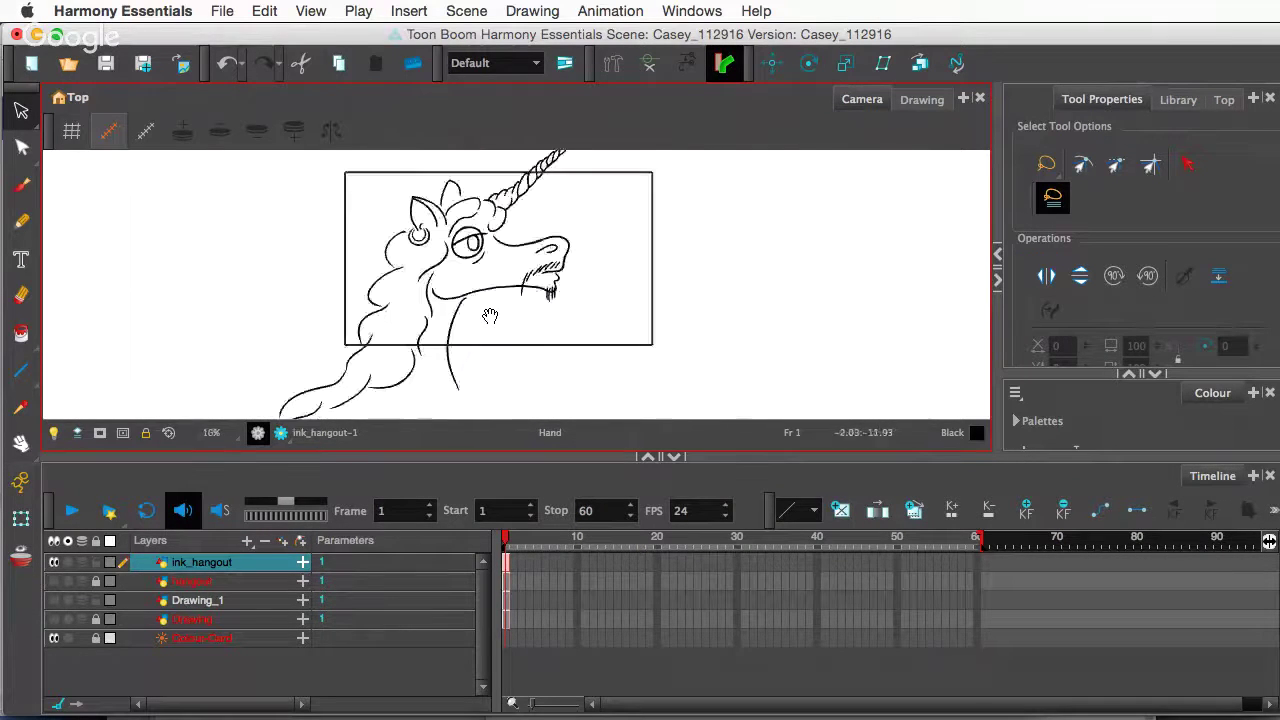
pyautogui.scroll(2, 490, 316)
pyautogui.scroll(-1, 489, 316)
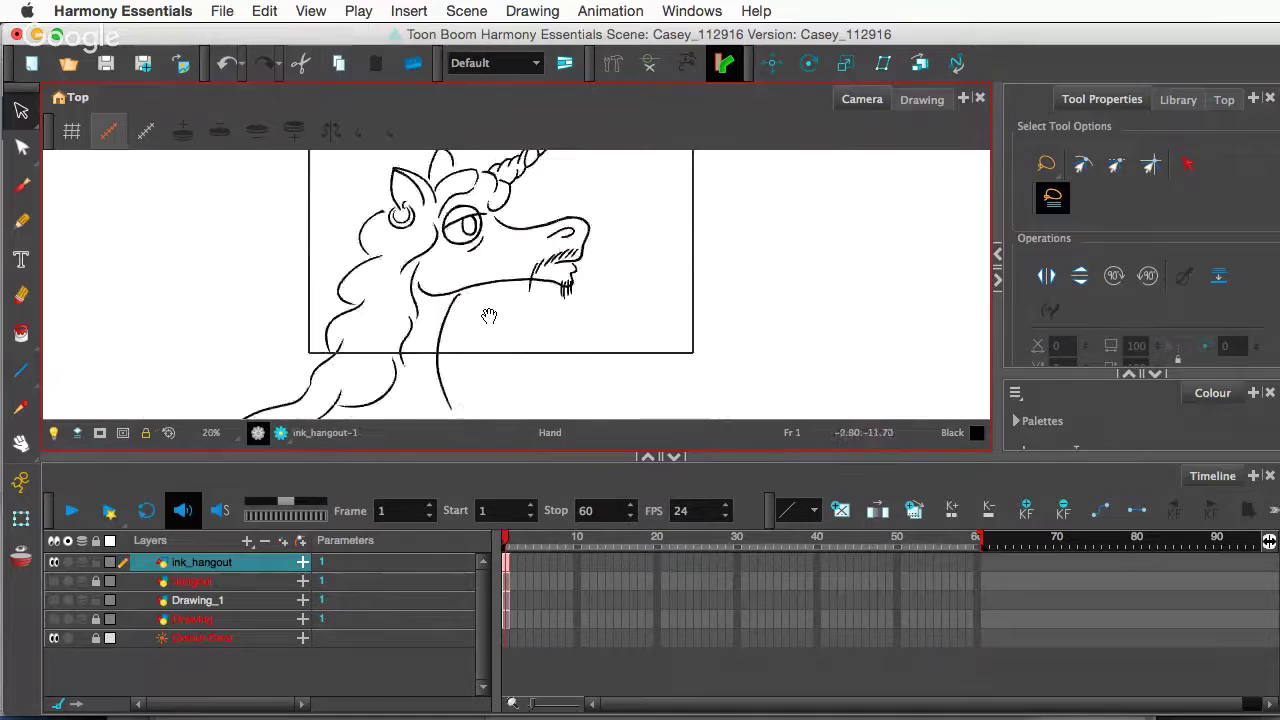
pyautogui.scroll(-1, 489, 316)
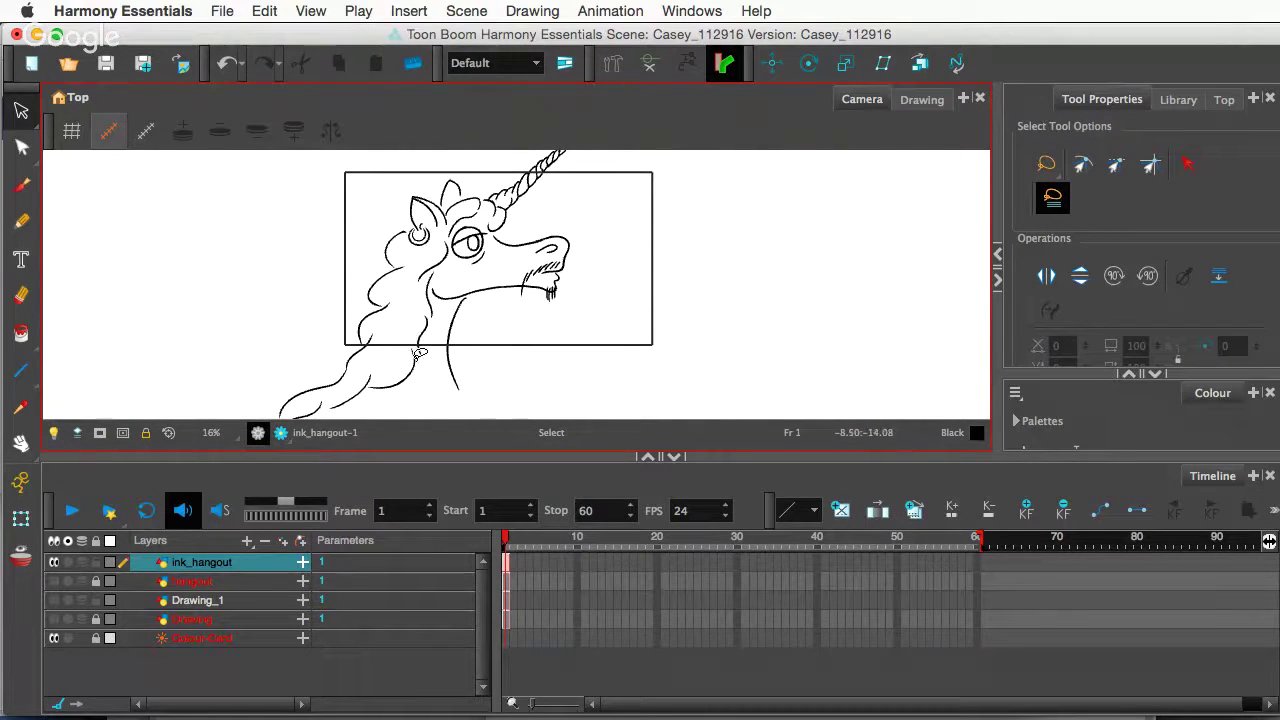
pyautogui.press('space')
pyautogui.moveTo(419, 379)
pyautogui.mouseDown()
pyautogui.moveTo(353, 362)
pyautogui.moveTo(425, 389)
pyautogui.mouseUp()
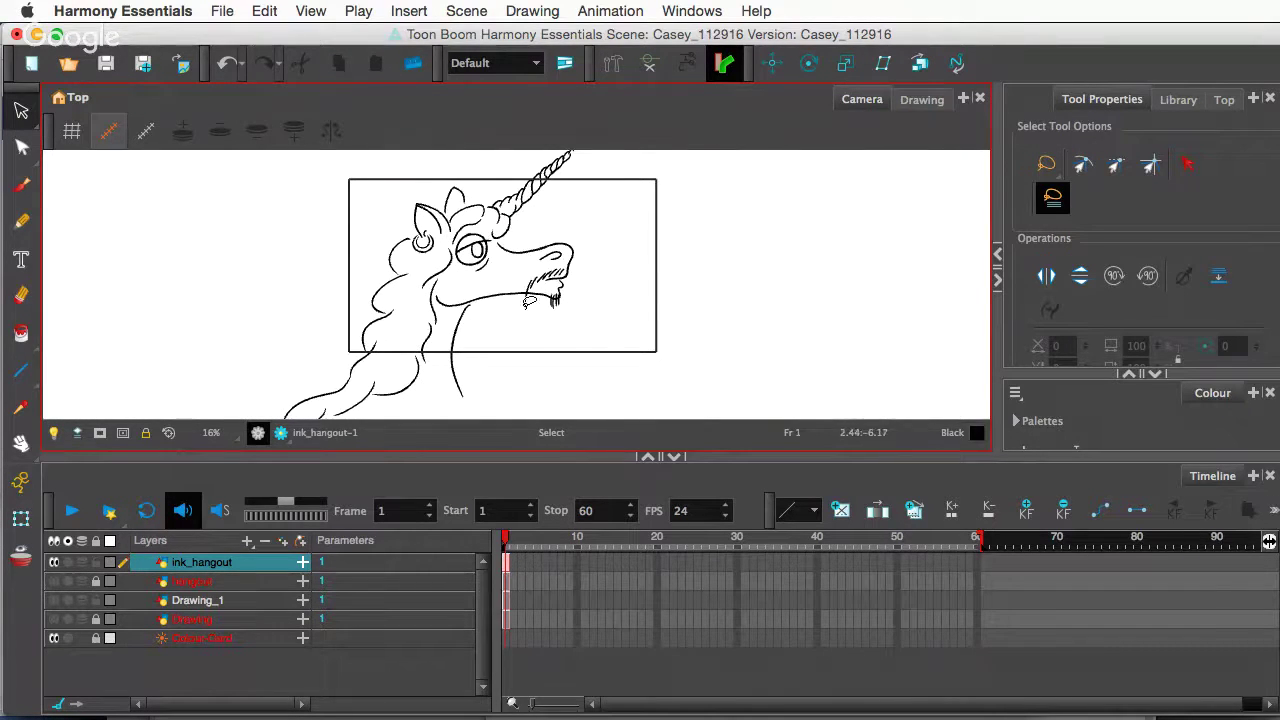
pyautogui.scroll(1, 538, 308)
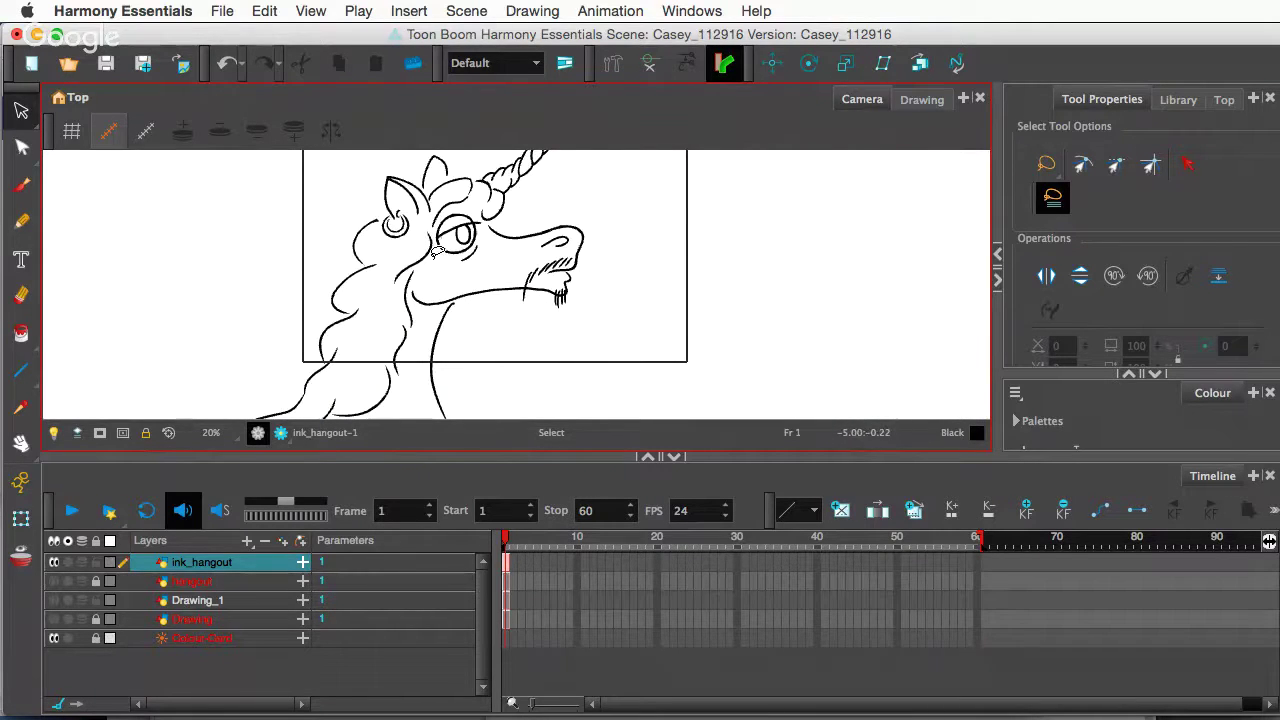
pyautogui.moveTo(465, 243)
pyautogui.mouseDown()
pyautogui.moveTo(451, 270)
pyautogui.moveTo(454, 230)
pyautogui.moveTo(467, 286)
pyautogui.mouseUp()
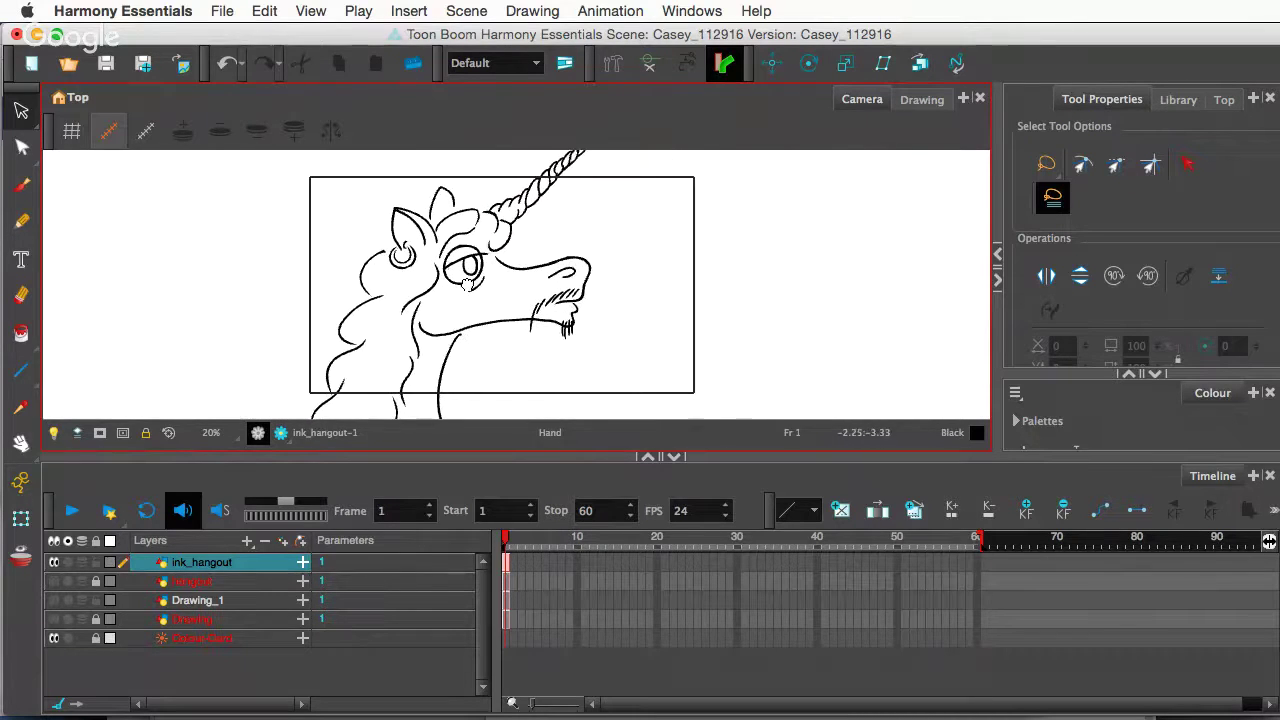
pyautogui.moveTo(441, 343); pyautogui.dragTo(455, 285)
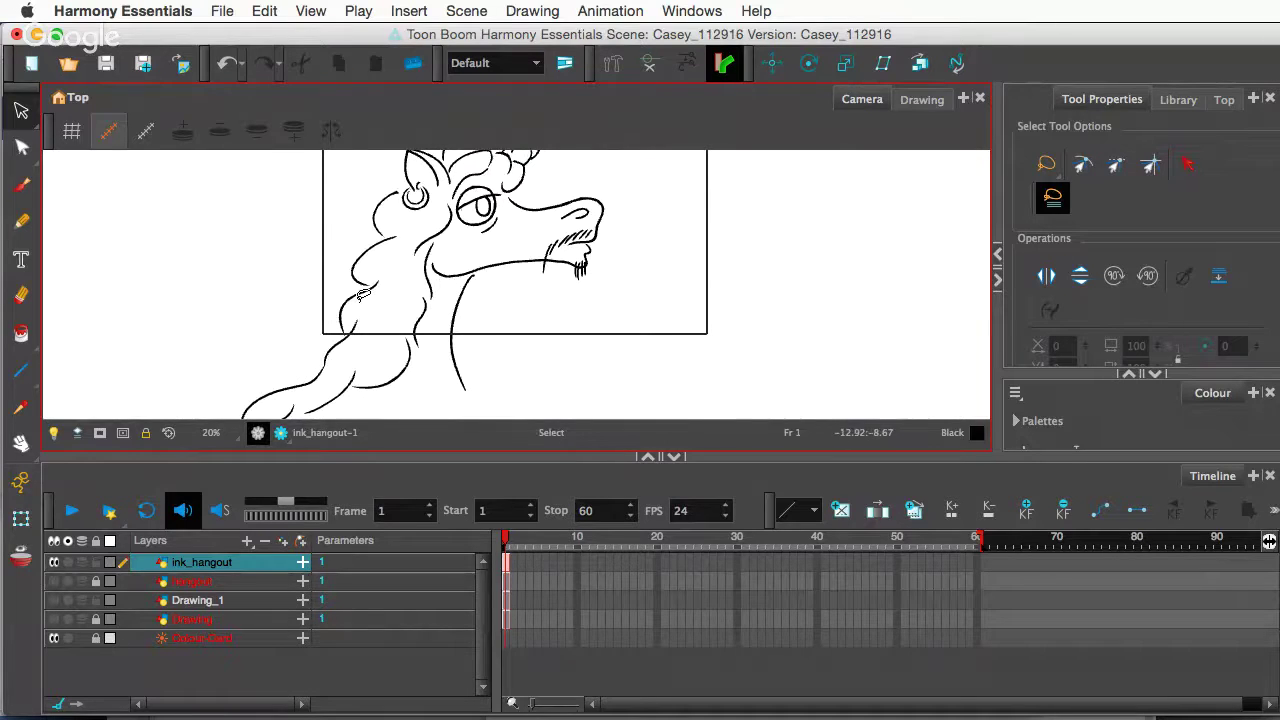
pyautogui.scroll(-1, 408, 318)
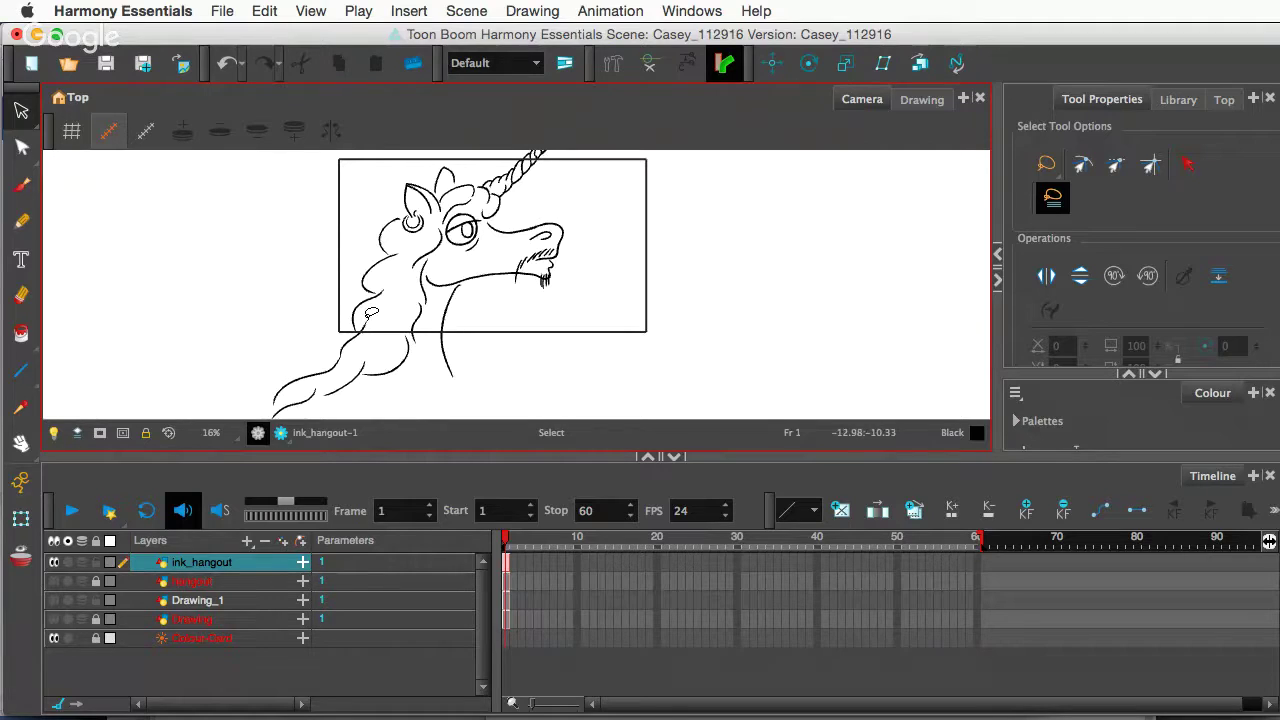
# - Hide the ink_hangout layer and view the red sketch layer and Drawing_1 in turn, each on its own
pyautogui.click(54, 563)
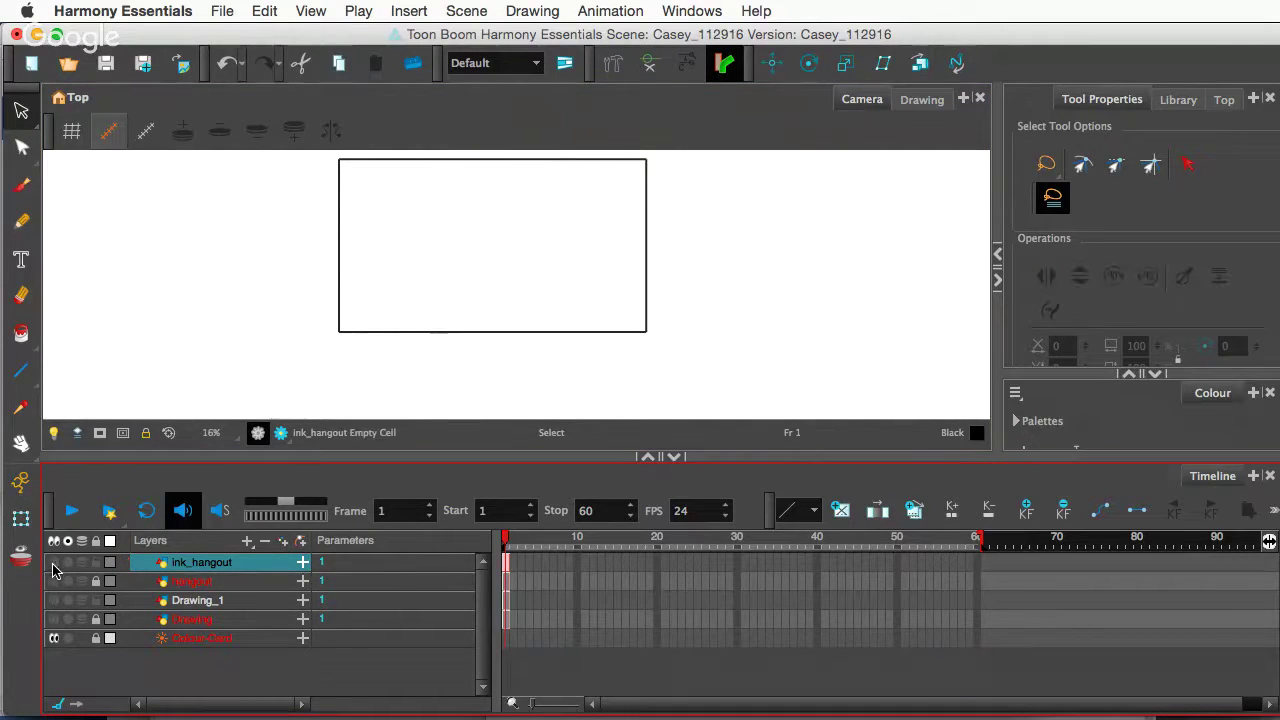
pyautogui.click(54, 581)
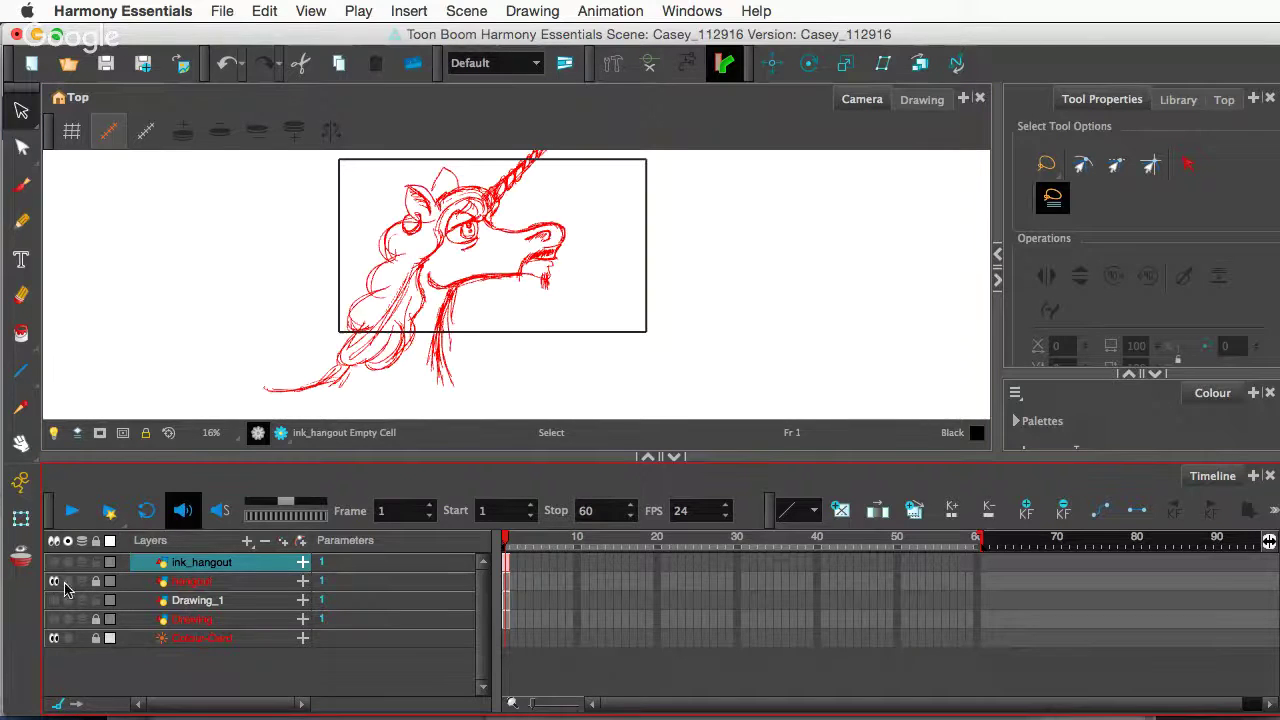
pyautogui.click(54, 581)
pyautogui.click(54, 600)
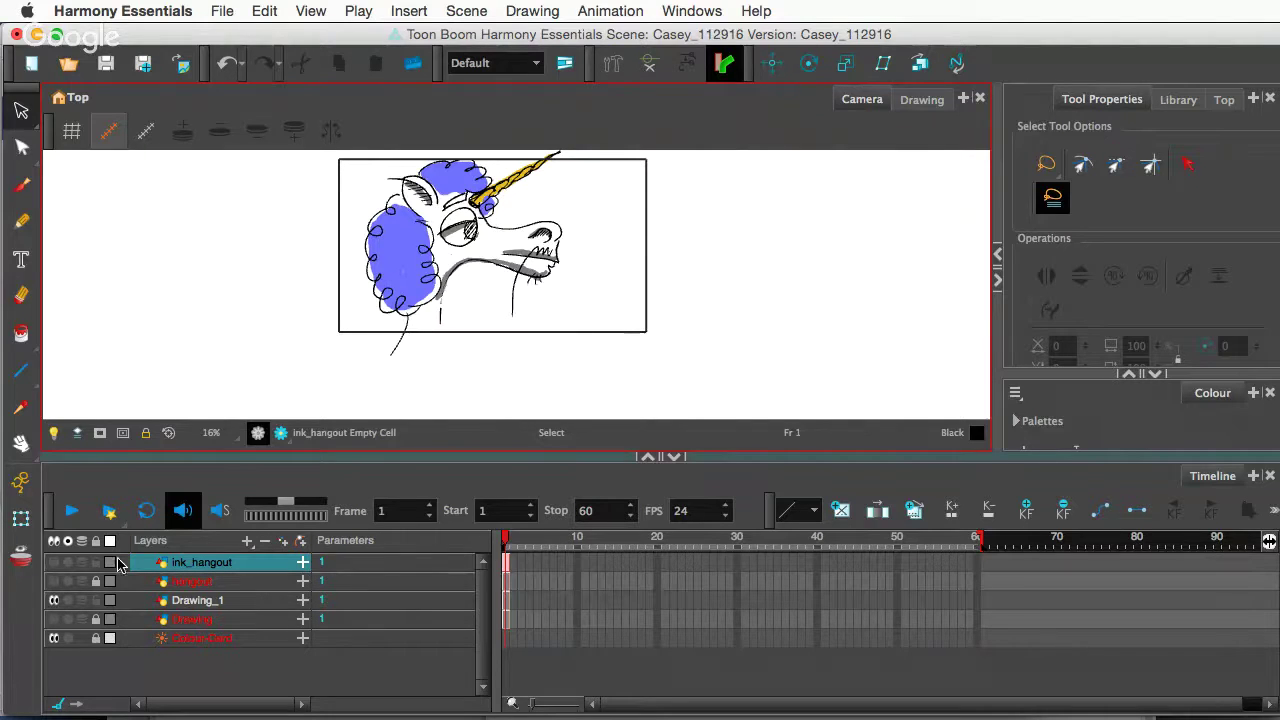
pyautogui.click(56, 601)
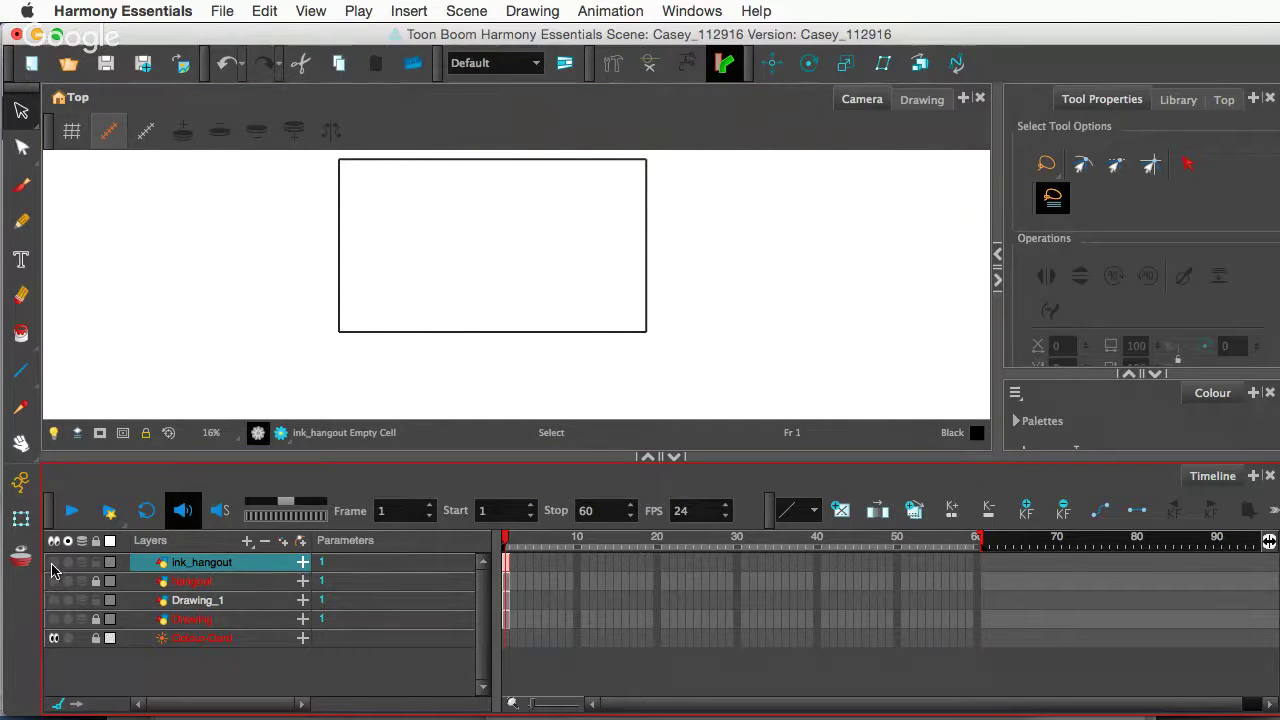
# - Show the ink_hangout layer again and select all of the unicorn's line art
pyautogui.click(57, 563)
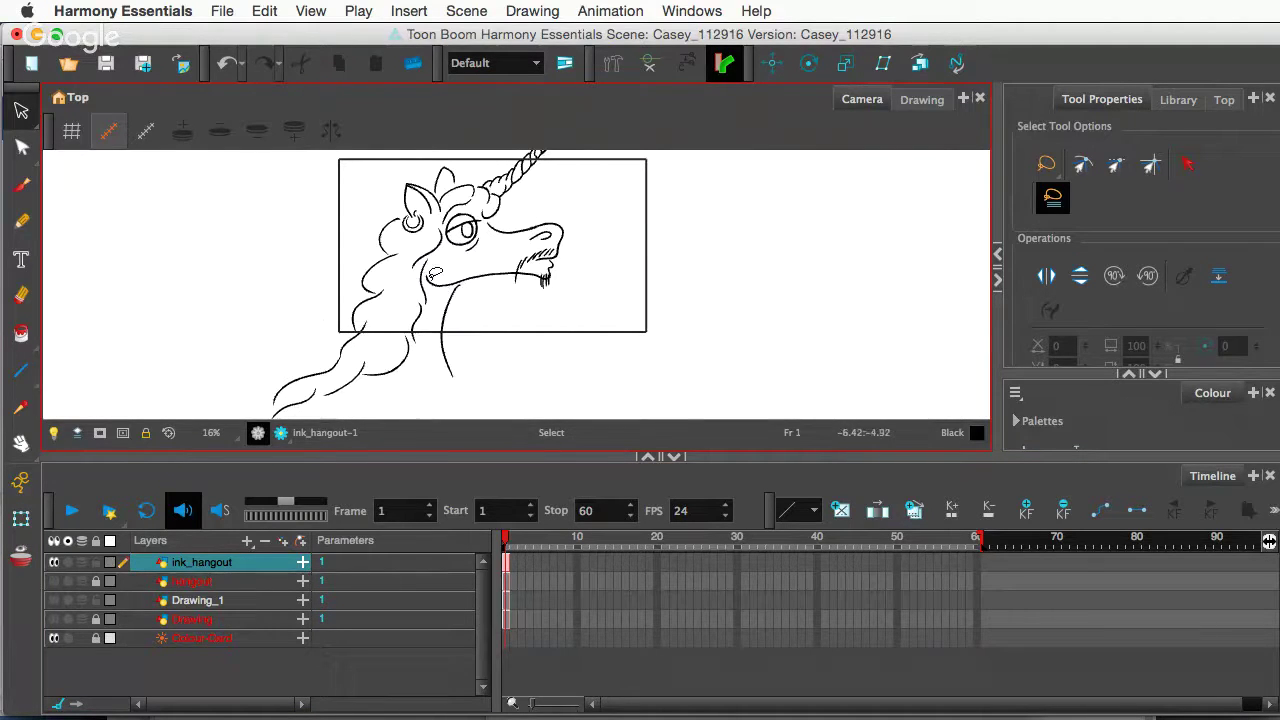
pyautogui.scroll(1, 397, 298)
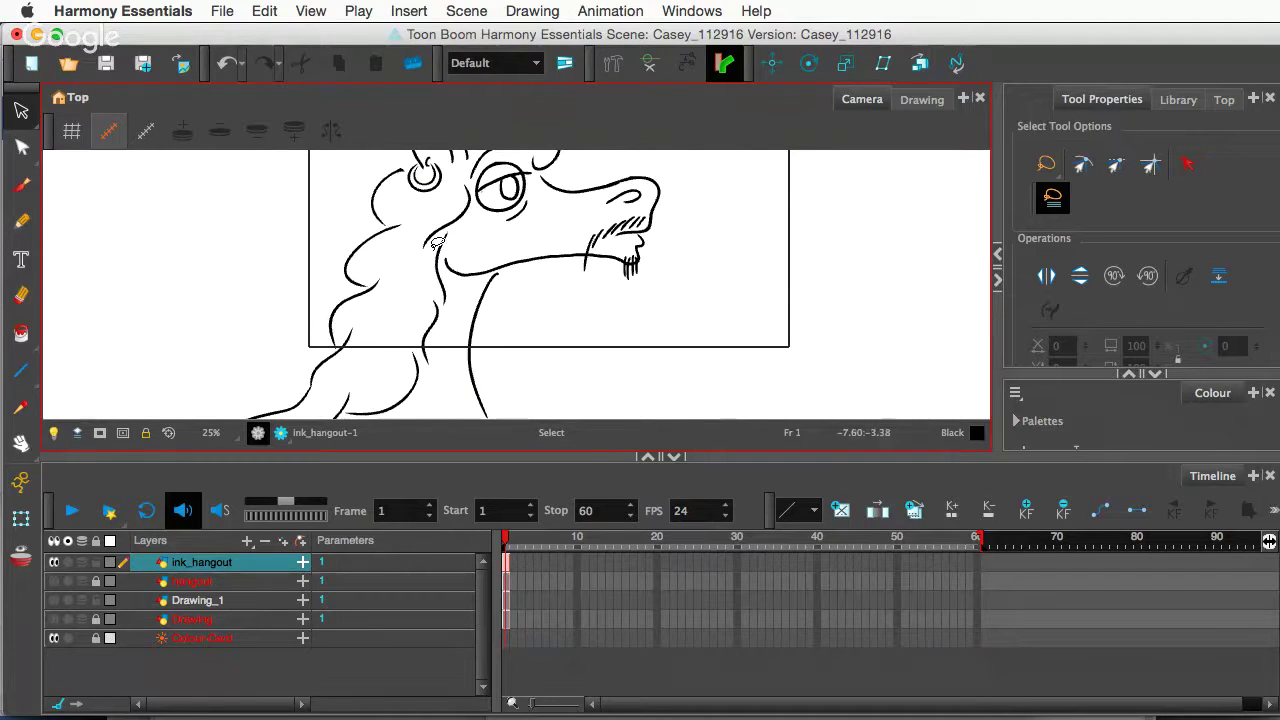
pyautogui.scroll(2, 382, 344)
pyautogui.scroll(-4, 382, 344)
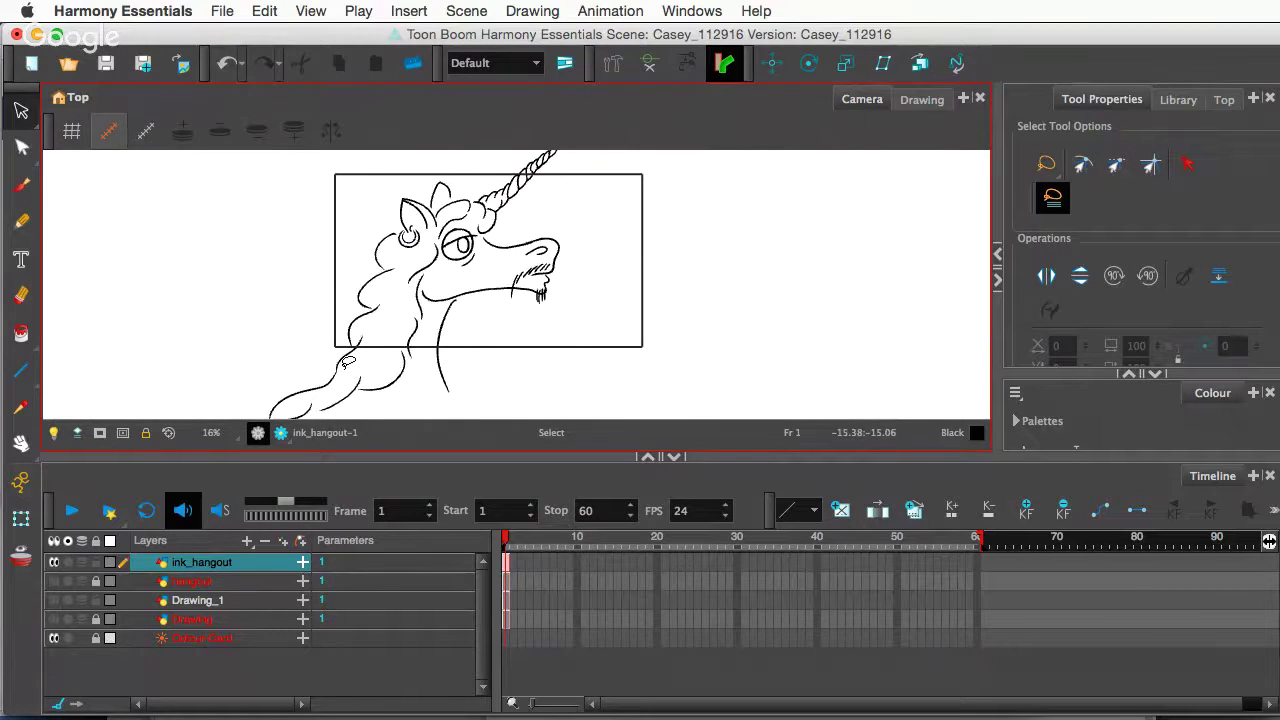
pyautogui.press('super+a')
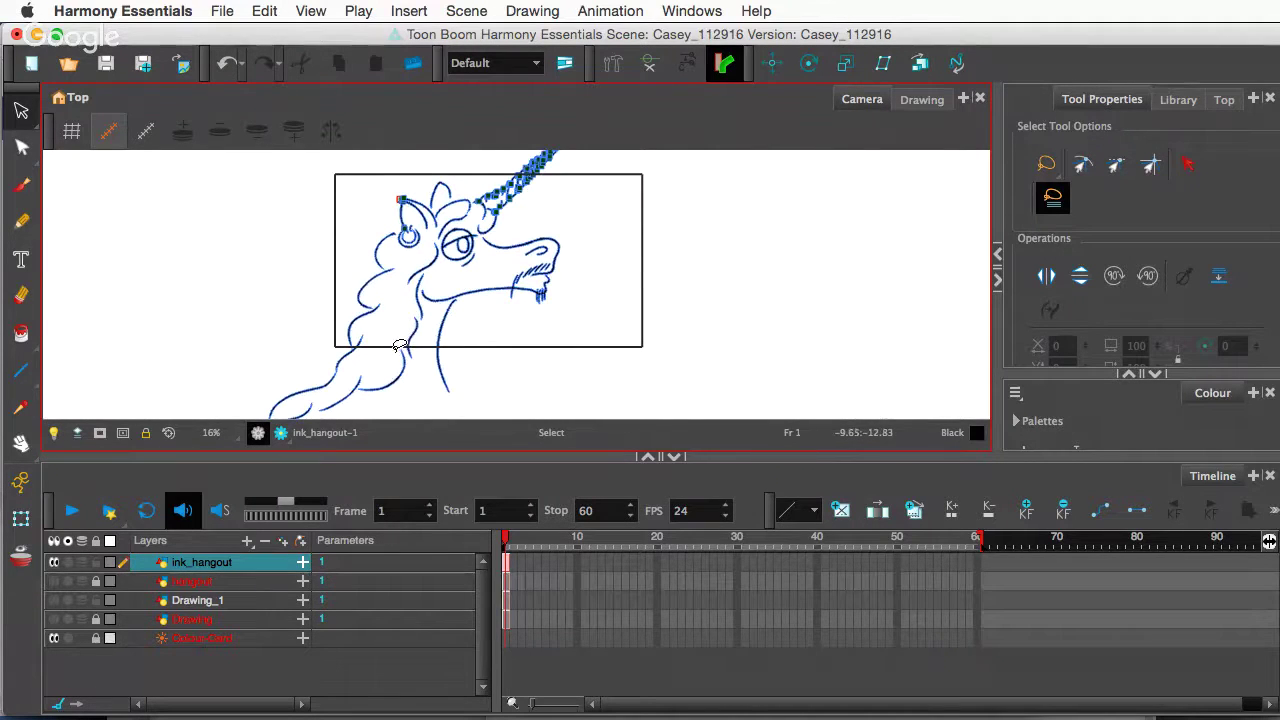
# - Close the gaps between the inner strands of the lower mane, down to its tail end, with invisible lines from the Stroke tool
pyautogui.scroll(3, 378, 352)
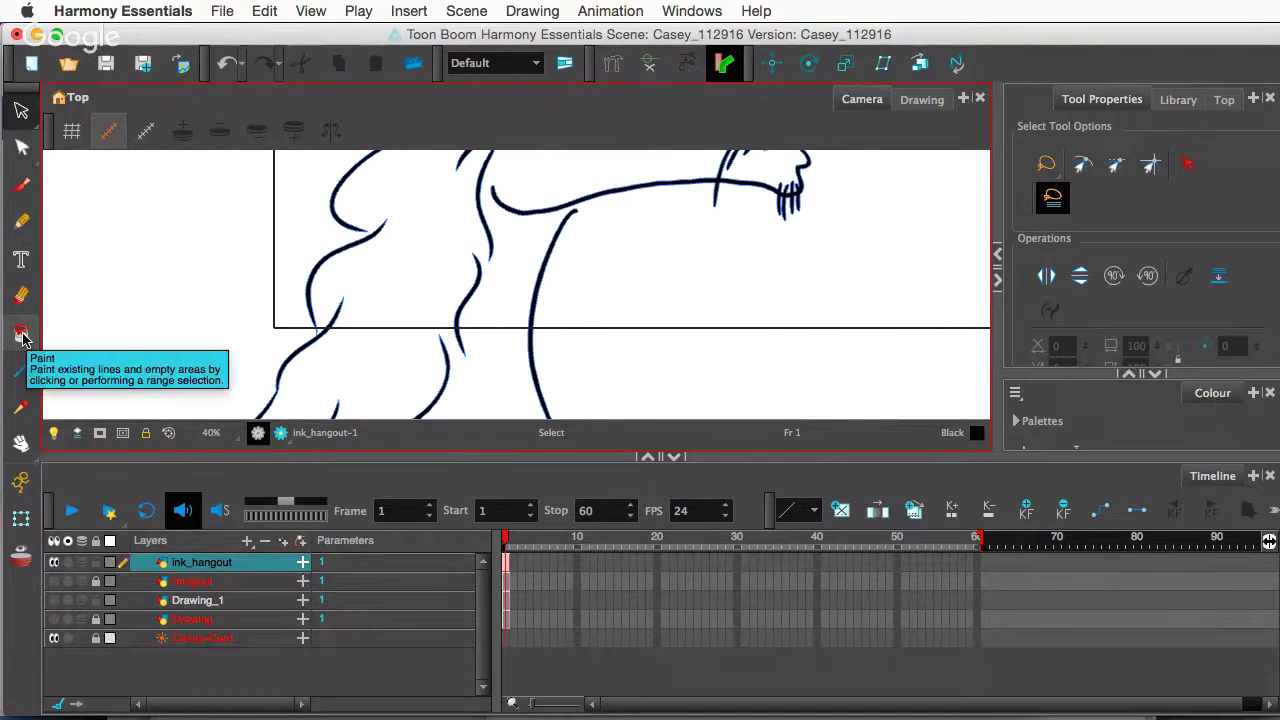
pyautogui.click(22, 338)
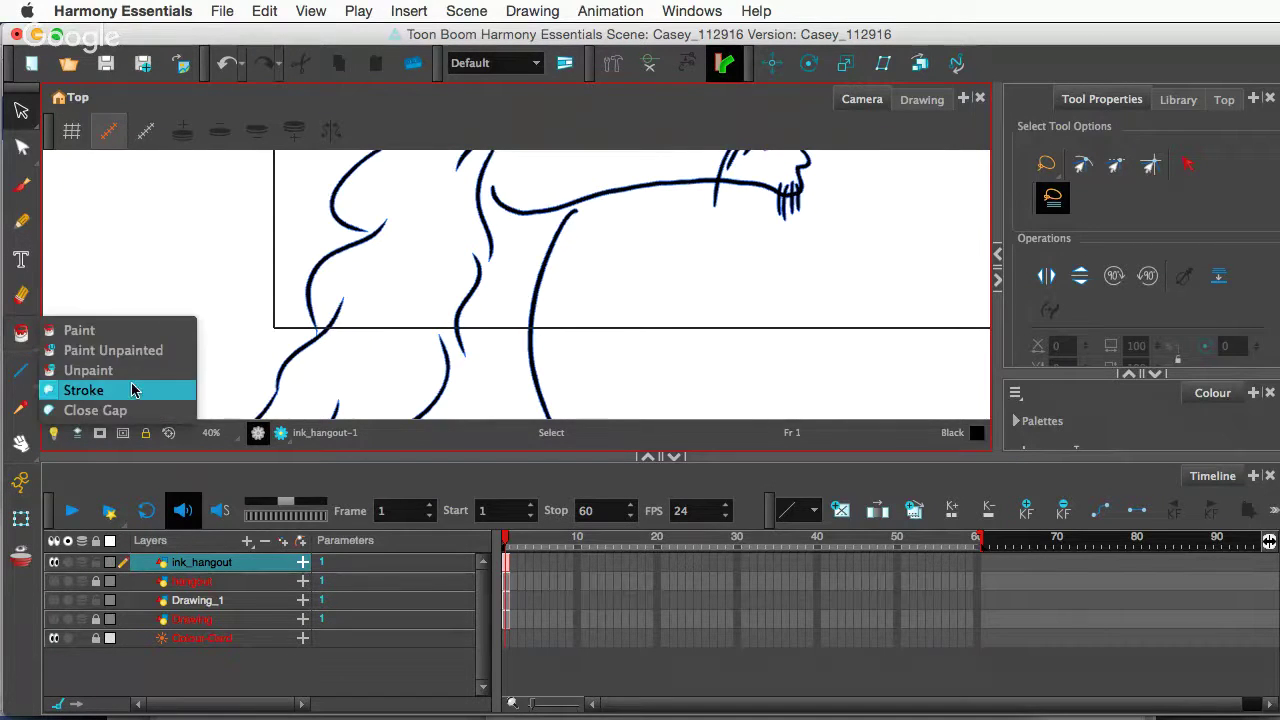
pyautogui.click(133, 392)
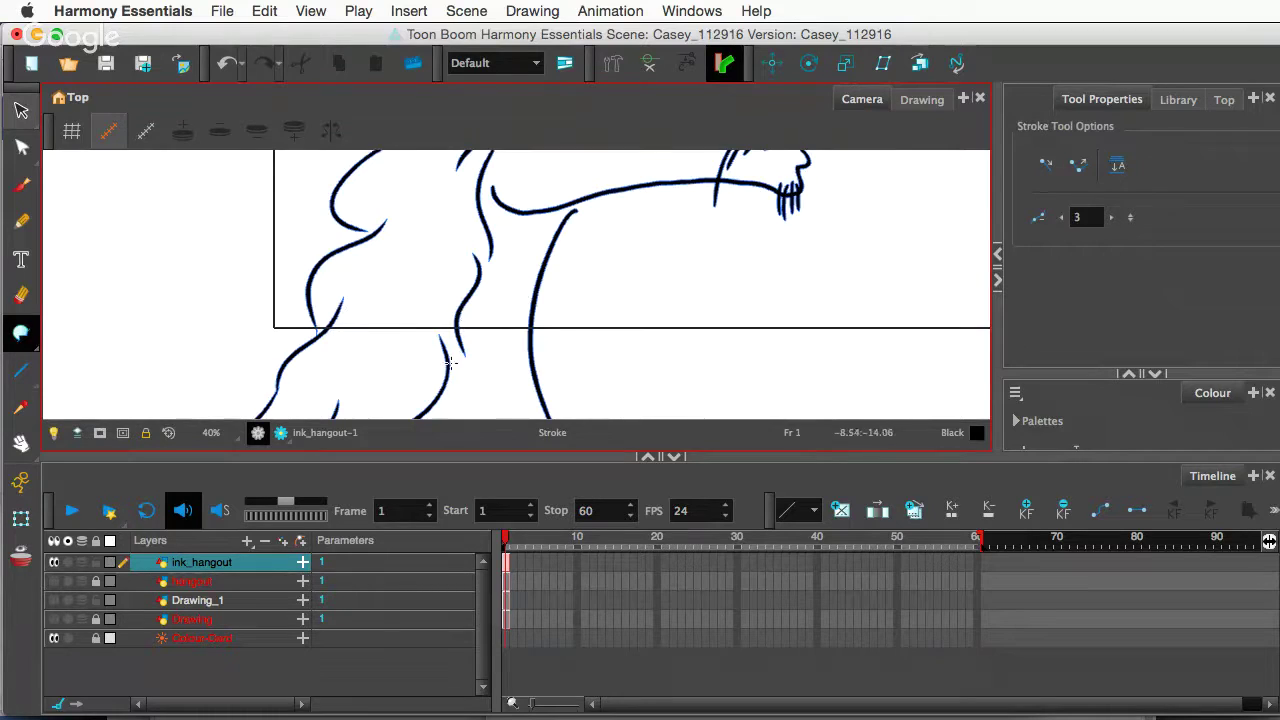
pyautogui.moveTo(449, 368); pyautogui.dragTo(463, 318)
pyautogui.press('super+z')
pyautogui.moveTo(456, 360); pyautogui.dragTo(403, 251)
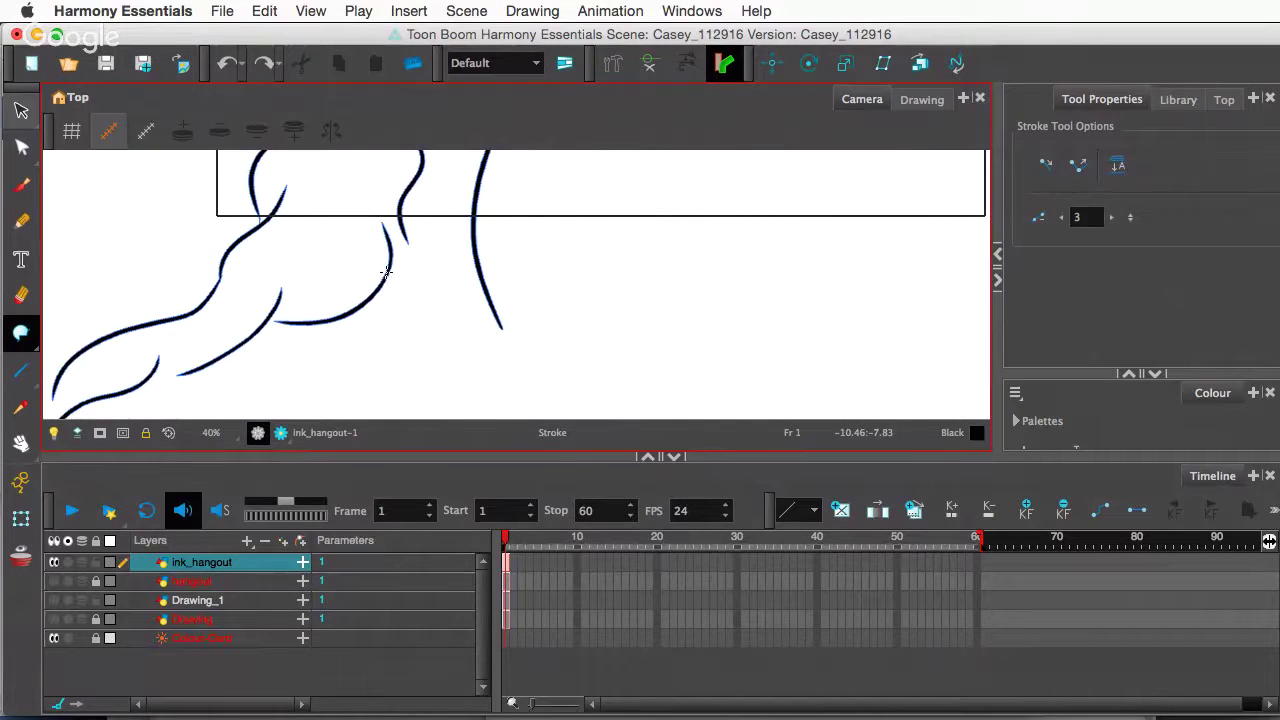
pyautogui.moveTo(405, 259); pyautogui.dragTo(406, 241)
pyautogui.moveTo(287, 322); pyautogui.dragTo(271, 332)
pyautogui.moveTo(166, 394)
pyautogui.mouseDown()
pyautogui.moveTo(206, 391)
pyautogui.moveTo(284, 344)
pyautogui.moveTo(255, 350)
pyautogui.mouseUp()
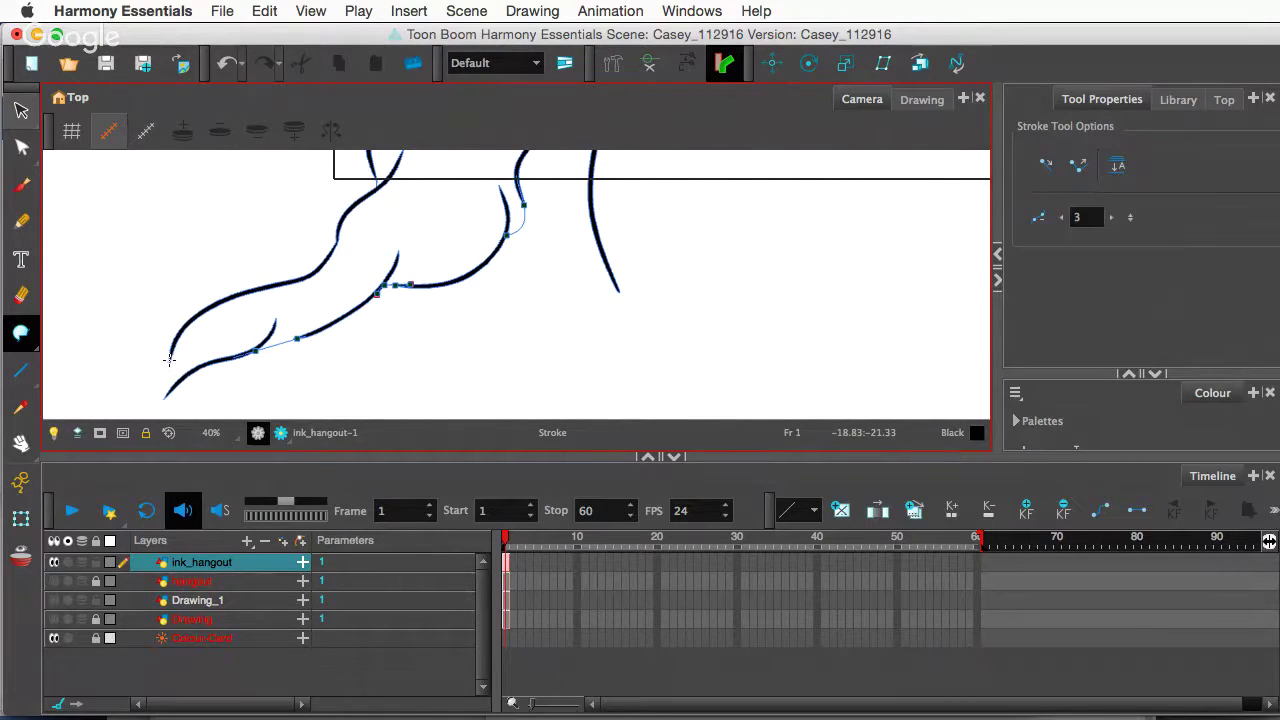
# - Join the facing mane strokes level with the upper neck and connect the mane to the face line above the jaw with invisible strokes
pyautogui.moveTo(314, 266); pyautogui.dragTo(231, 386)
pyautogui.moveTo(389, 238); pyautogui.dragTo(329, 309)
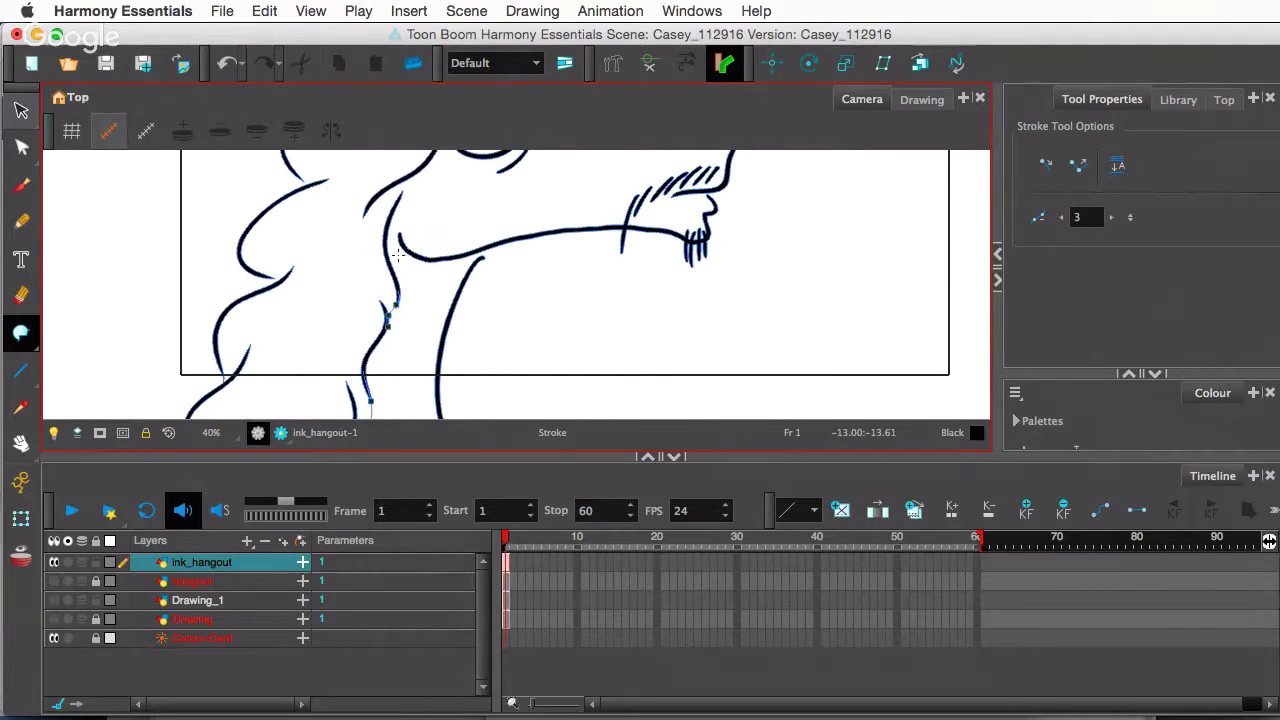
pyautogui.moveTo(420, 209)
pyautogui.mouseDown()
pyautogui.moveTo(385, 282)
pyautogui.moveTo(362, 256)
pyautogui.moveTo(394, 219)
pyautogui.moveTo(391, 287)
pyautogui.mouseUp()
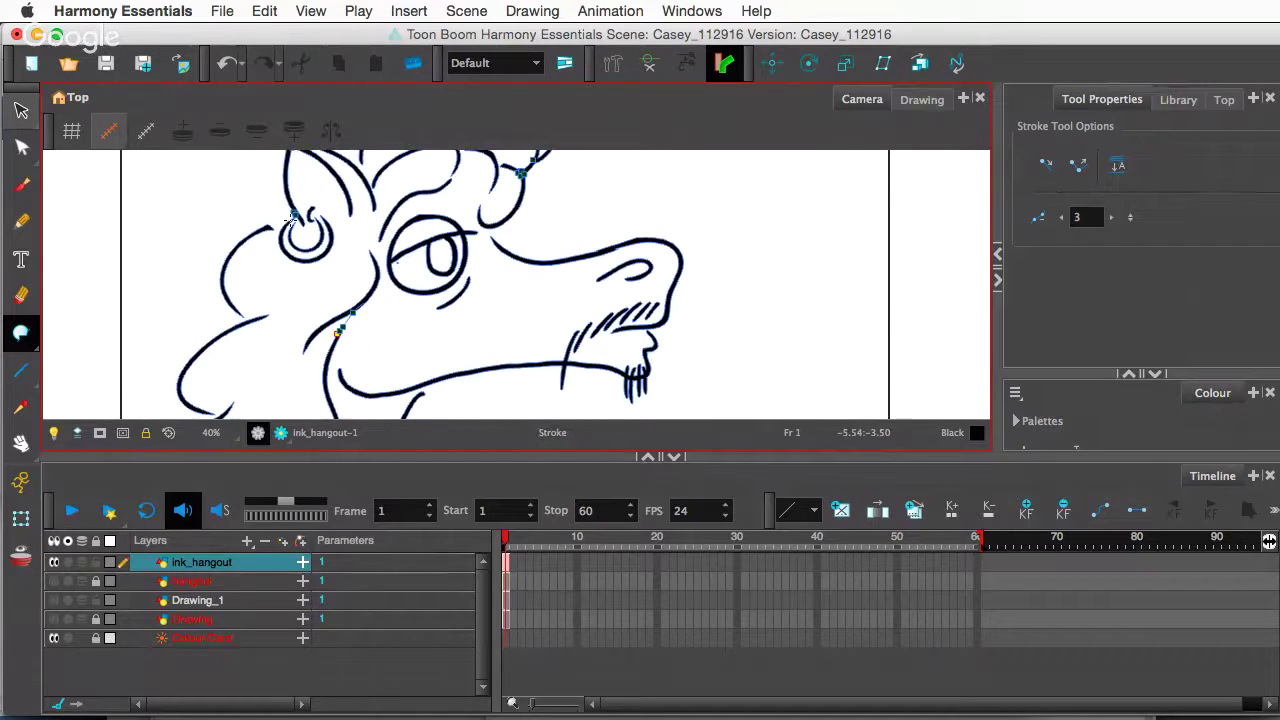
# - Close the gaps from the earringed ear to the first mane curl and to the face line beside the eye with invisible strokes
pyautogui.moveTo(293, 218); pyautogui.dragTo(268, 230)
pyautogui.press('space')
pyautogui.moveTo(395, 215); pyautogui.dragTo(383, 273)
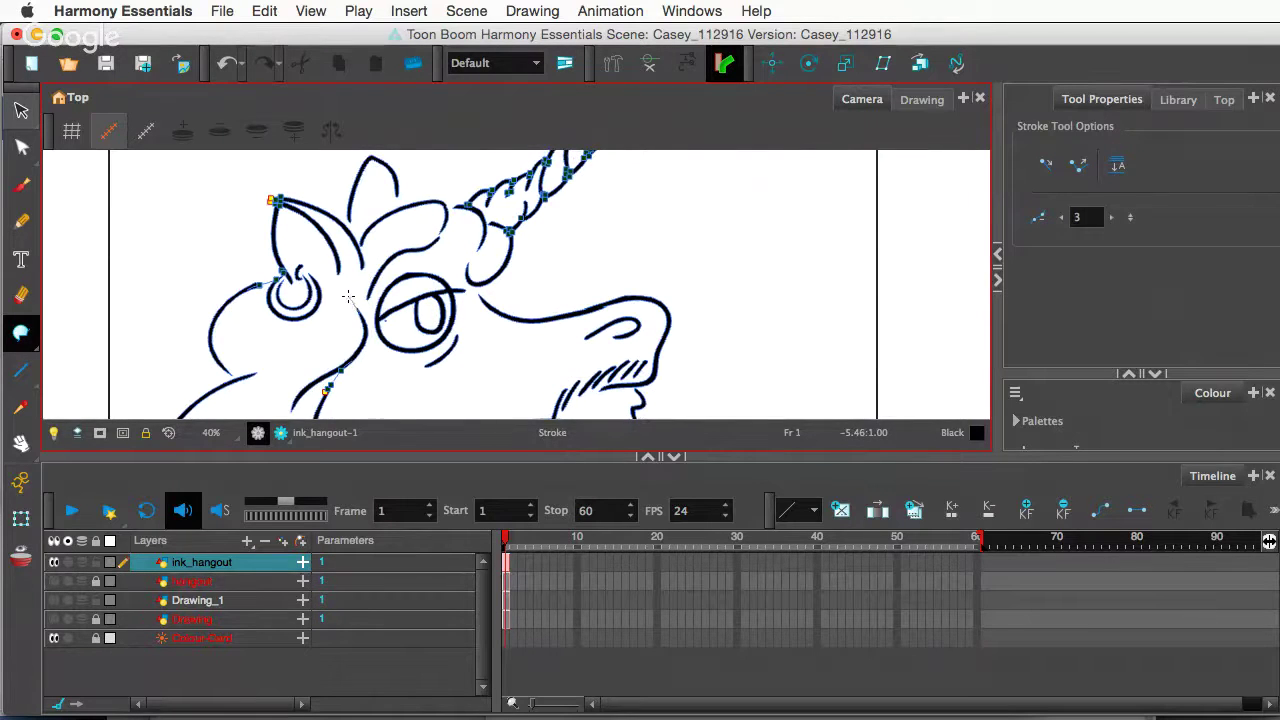
pyautogui.moveTo(336, 291); pyautogui.dragTo(318, 289)
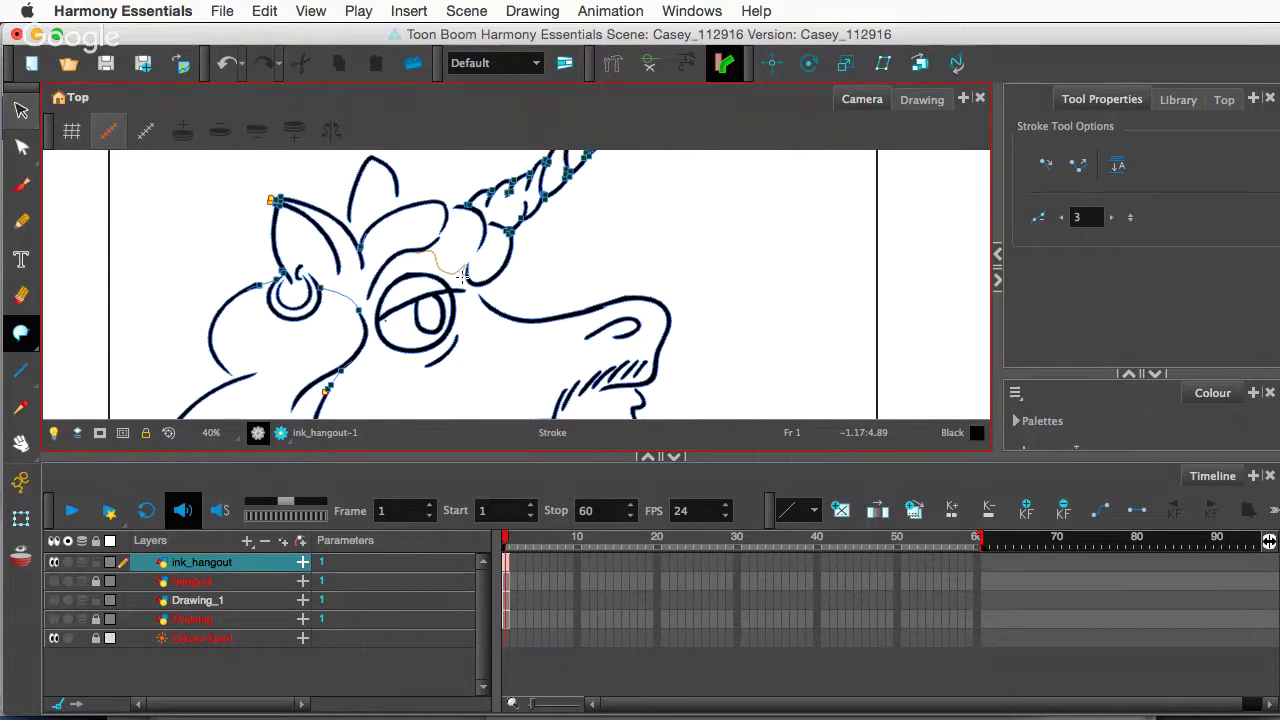
# - Connect the forelock curls to the horn's base and to the hairline between ear and eye with invisible strokes
pyautogui.moveTo(472, 281); pyautogui.dragTo(474, 280)
pyautogui.press('super+z')
pyautogui.moveTo(431, 244)
pyautogui.mouseDown()
pyautogui.moveTo(437, 272)
pyautogui.moveTo(467, 271)
pyautogui.mouseUp()
pyautogui.moveTo(444, 206); pyautogui.dragTo(495, 228)
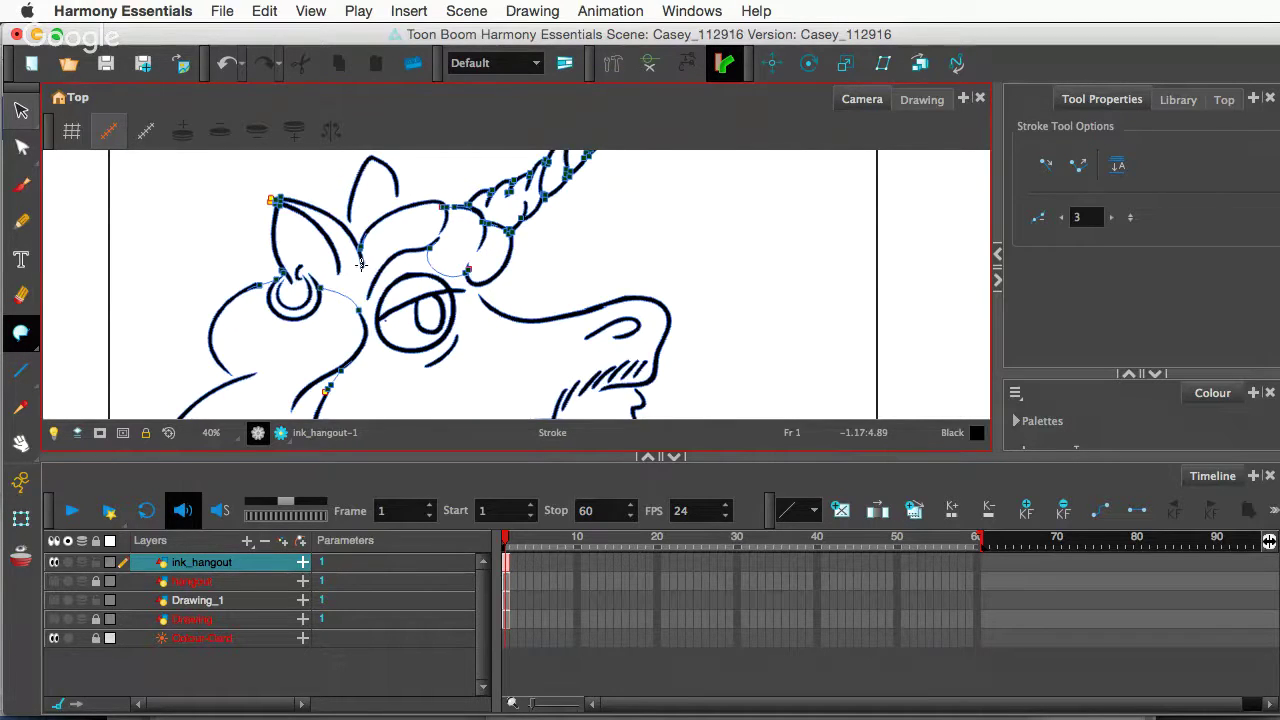
pyautogui.moveTo(361, 292)
pyautogui.mouseDown()
pyautogui.moveTo(364, 327)
pyautogui.moveTo(375, 284)
pyautogui.mouseUp()
# - Close off both sides of the far ear's base against the forelock and the near ear with invisible strokes
pyautogui.scroll(-3, 410, 290)
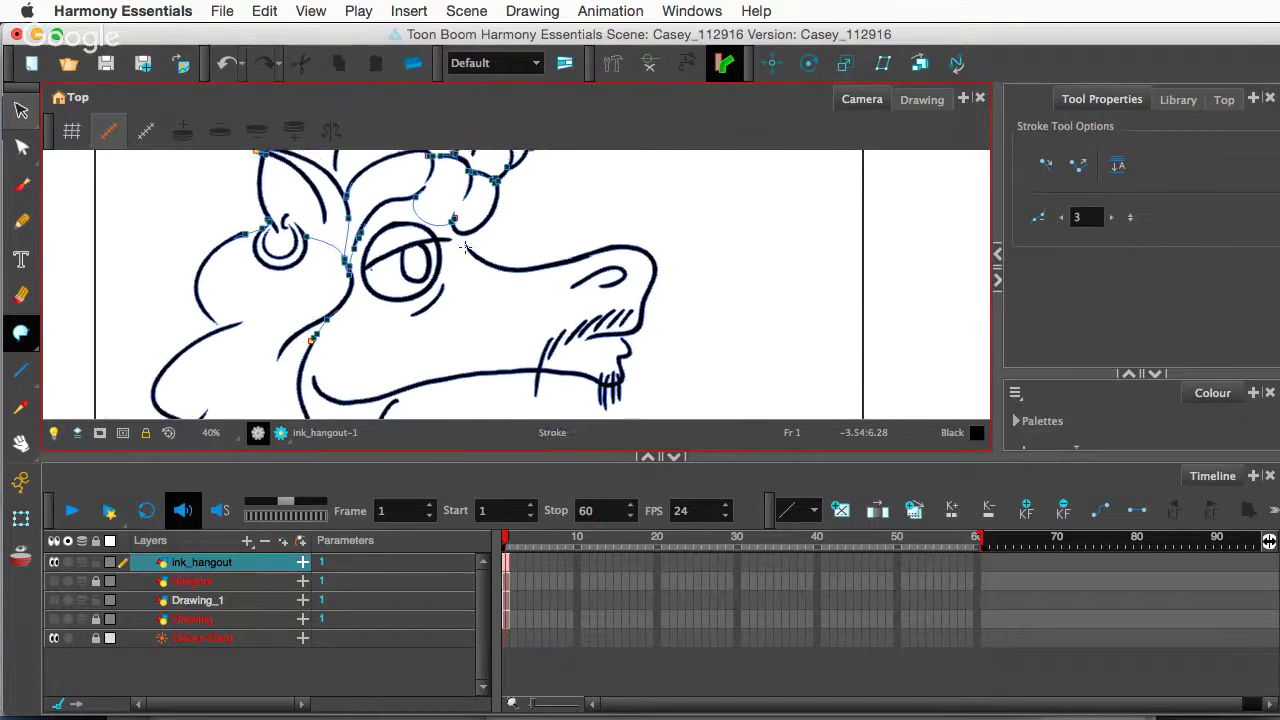
pyautogui.moveTo(444, 208); pyautogui.dragTo(438, 310)
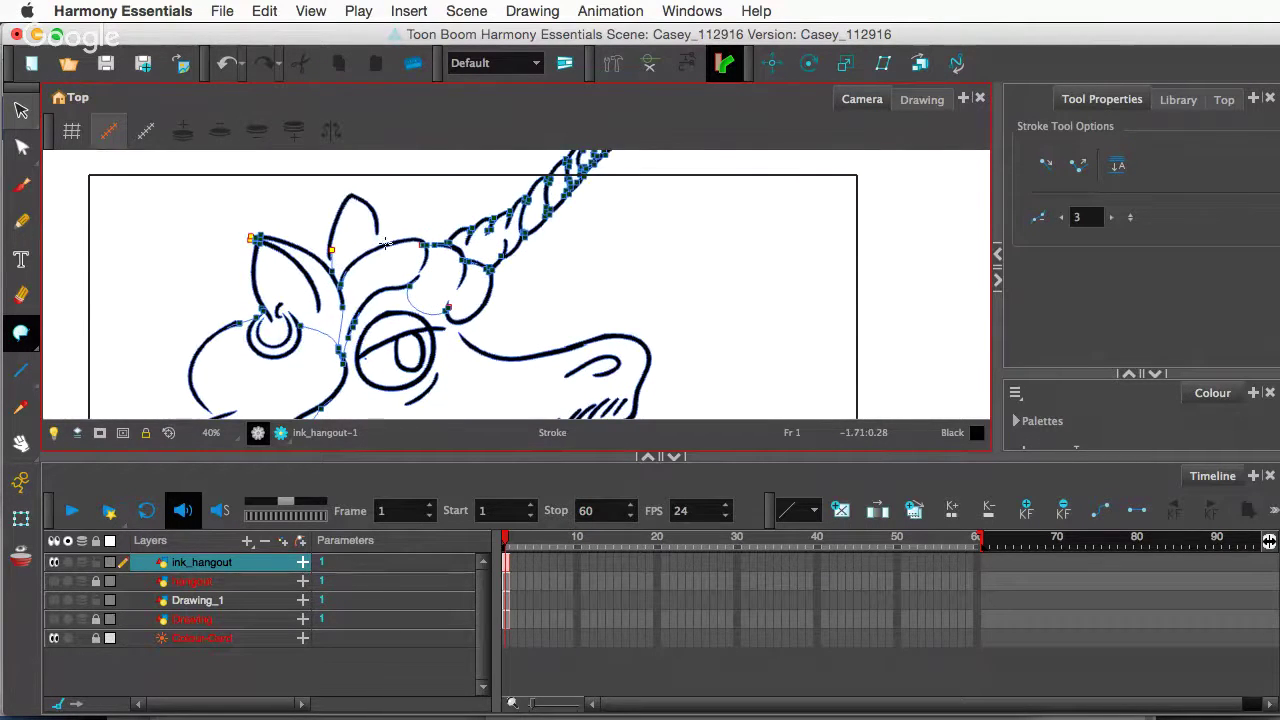
pyautogui.press('super+z')
pyautogui.moveTo(378, 250); pyautogui.dragTo(371, 224)
pyautogui.moveTo(336, 282); pyautogui.dragTo(345, 272)
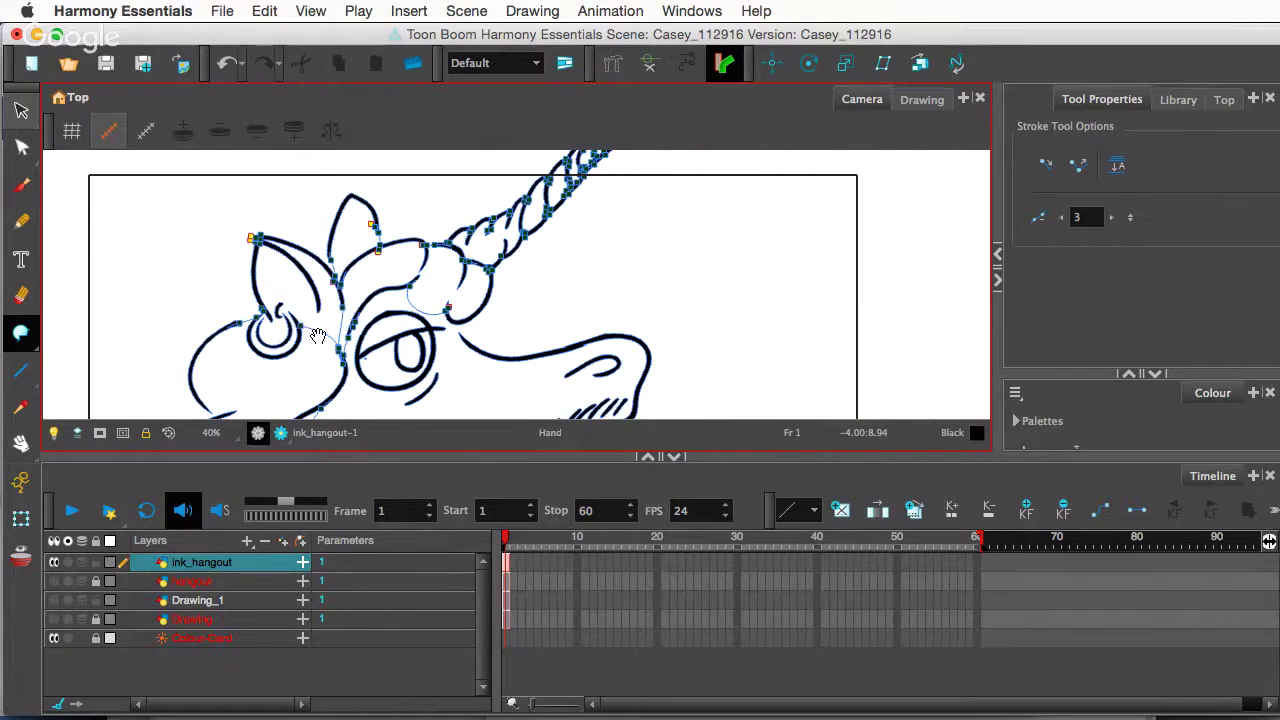
# - Join the open ends of the outer mane curls below the earring with invisible strokes
pyautogui.moveTo(351, 413)
pyautogui.mouseDown()
pyautogui.moveTo(369, 312)
pyautogui.moveTo(392, 287)
pyautogui.mouseUp()
pyautogui.moveTo(361, 328); pyautogui.dragTo(378, 313)
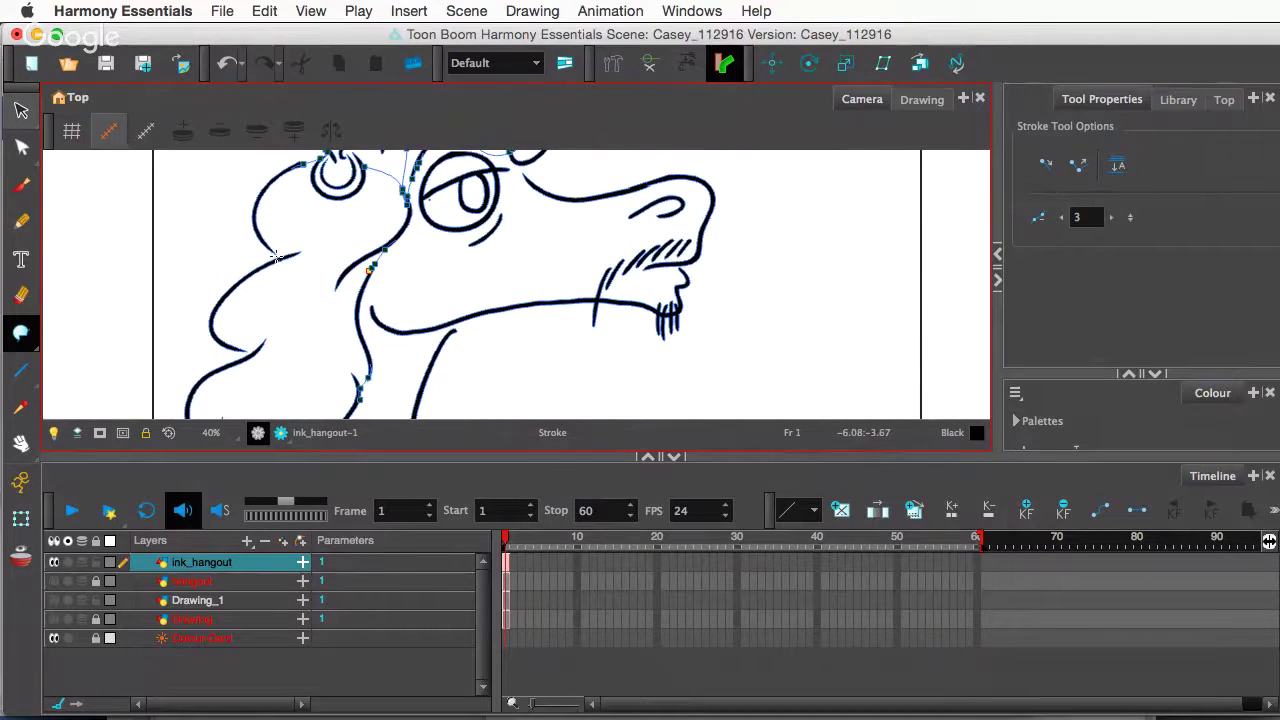
# - Close the open gaps along the mane's outline, down to its tail end, with invisible strokes
pyautogui.moveTo(258, 234); pyautogui.dragTo(279, 257)
pyautogui.scroll(-3, 292, 321)
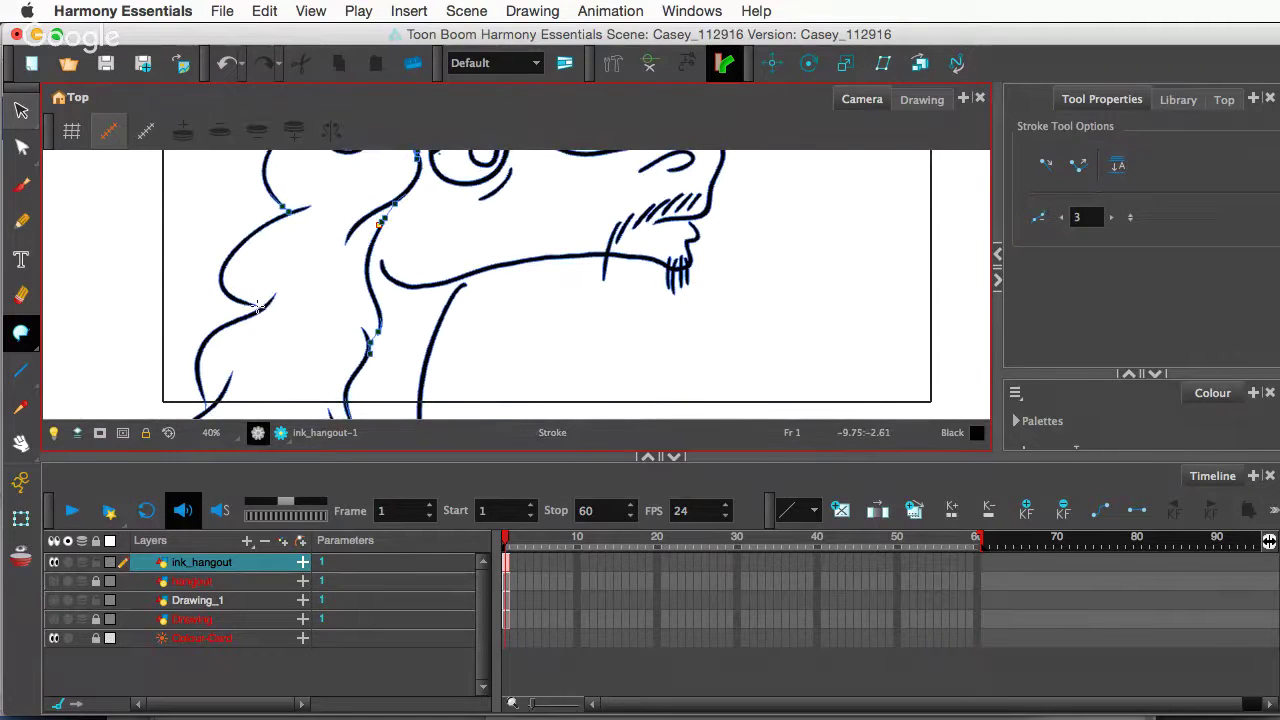
pyautogui.moveTo(264, 308); pyautogui.dragTo(240, 299)
pyautogui.moveTo(281, 341); pyautogui.dragTo(313, 272)
pyautogui.press('space')
pyautogui.moveTo(301, 345)
pyautogui.mouseDown()
pyautogui.moveTo(306, 320)
pyautogui.moveTo(343, 297)
pyautogui.moveTo(386, 300)
pyautogui.moveTo(376, 286)
pyautogui.mouseUp()
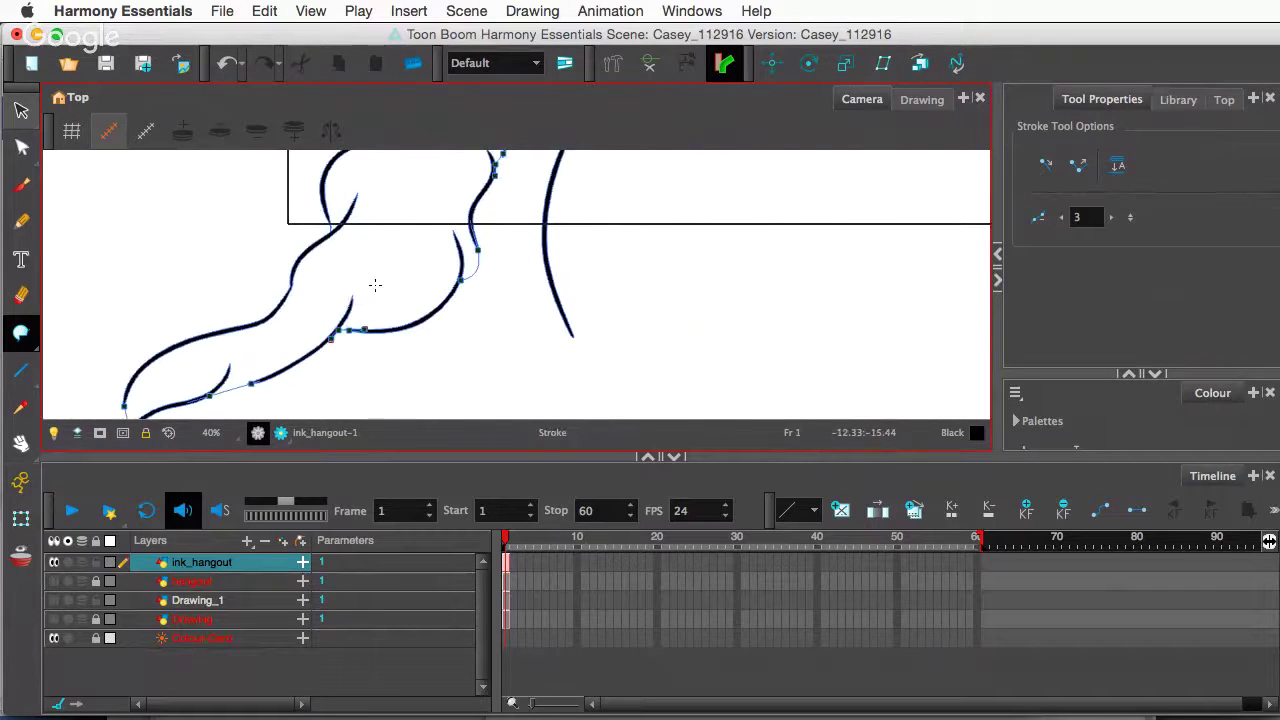
# - Hide the invisible strokes so only the inked lines of the unicorn show
pyautogui.scroll(-3, 375, 285)
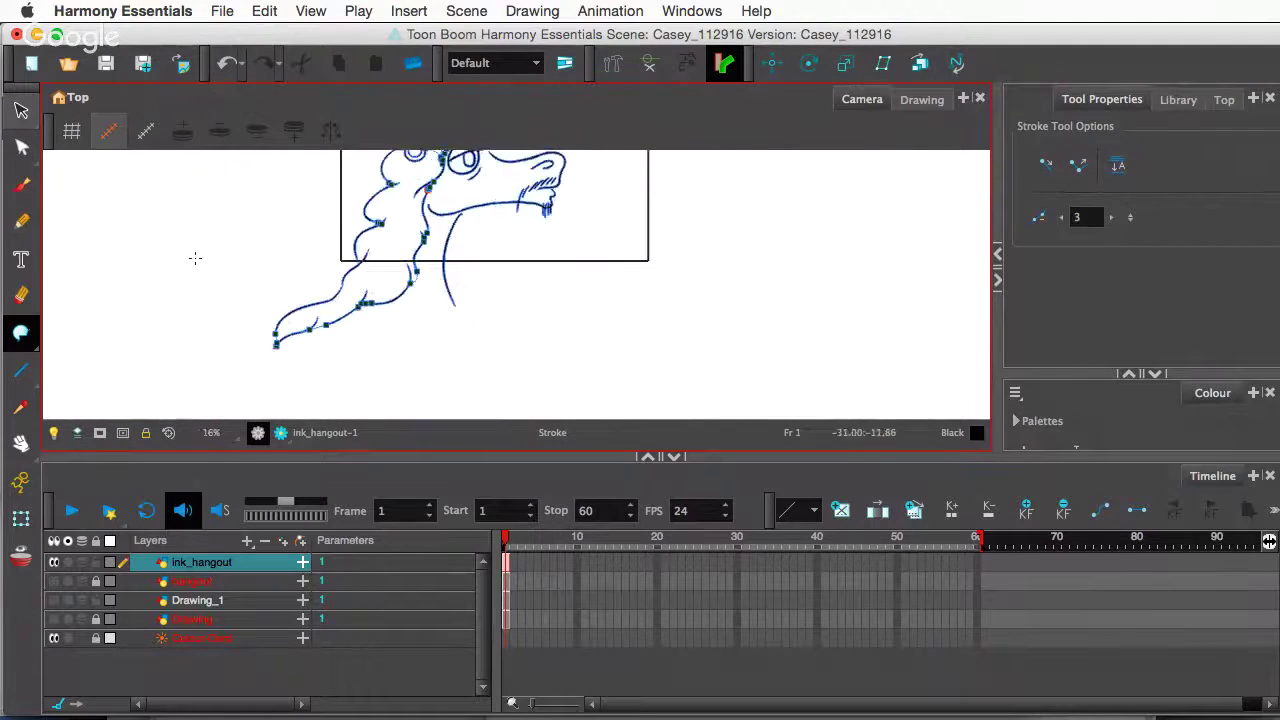
pyautogui.press('space')
pyautogui.moveTo(531, 304); pyautogui.dragTo(487, 370)
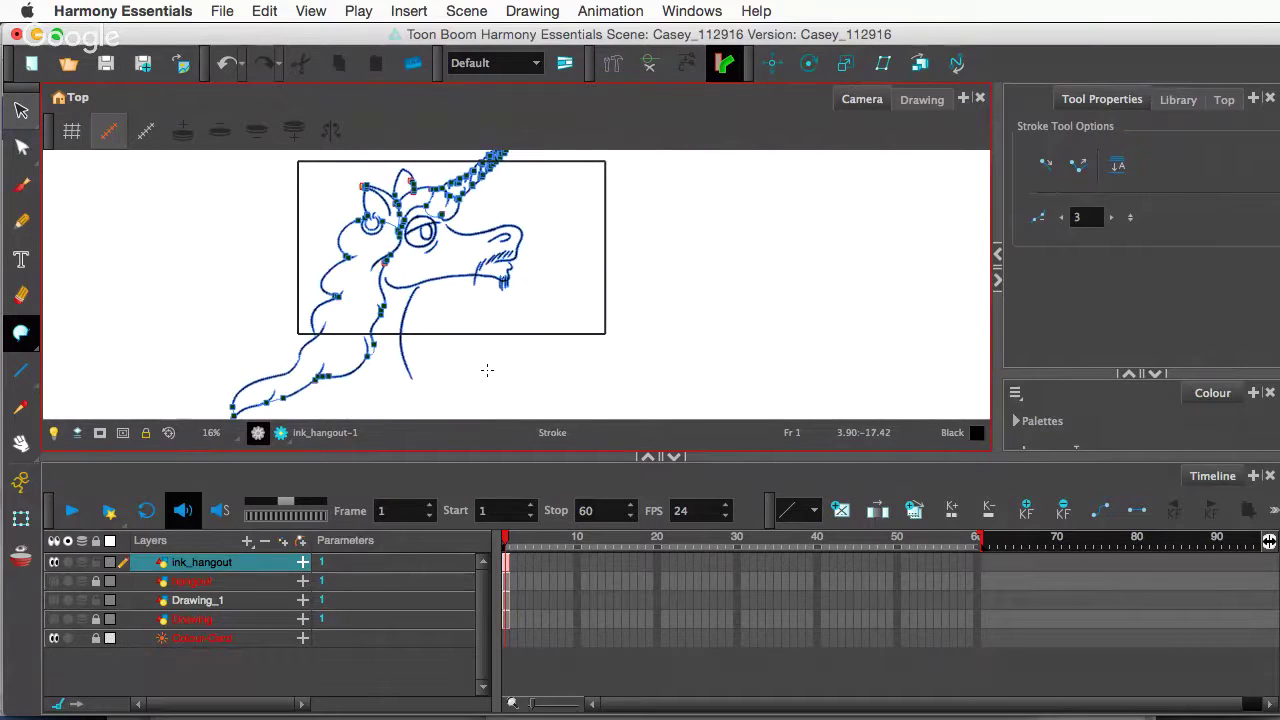
pyautogui.press('k')
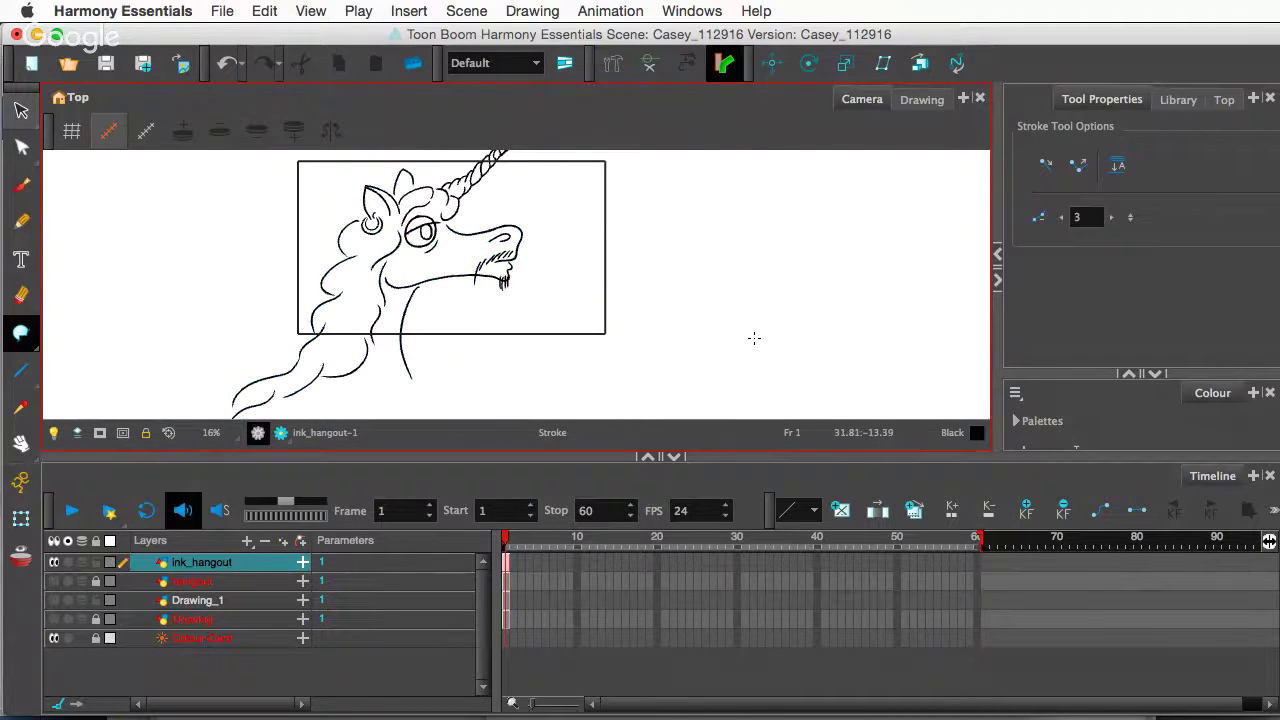
# - Fill the unicorn's long mane with the purple New 0 colour using the Paint tool
pyautogui.click(1103, 386)
pyautogui.moveTo(1094, 371); pyautogui.dragTo(1091, 235)
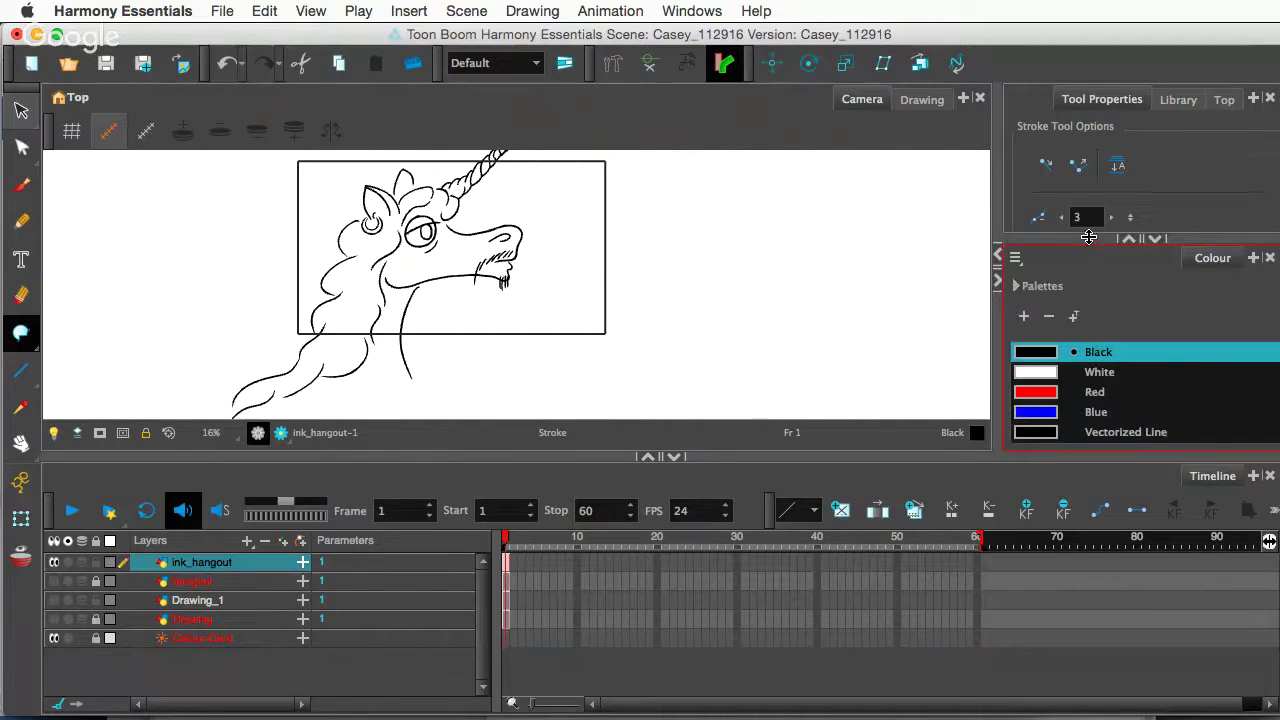
pyautogui.scroll(-3, 1045, 420)
pyautogui.click(1045, 421)
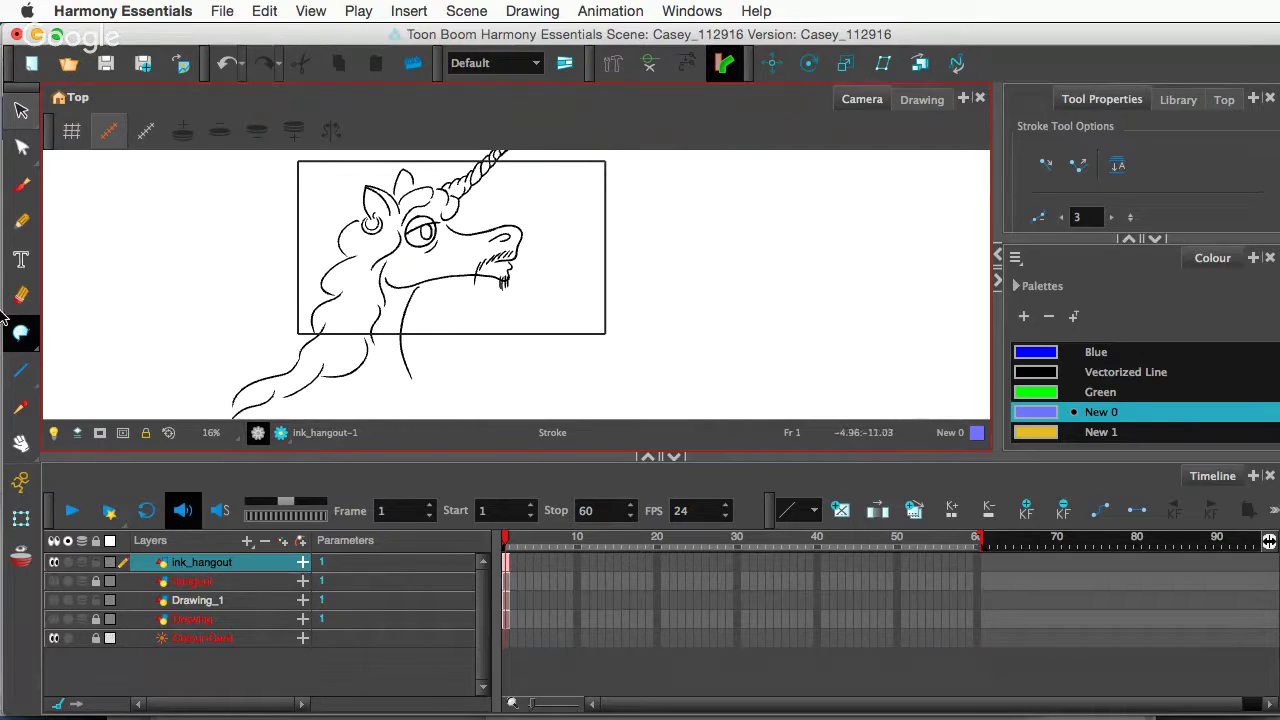
pyautogui.click(35, 340)
pyautogui.click(72, 330)
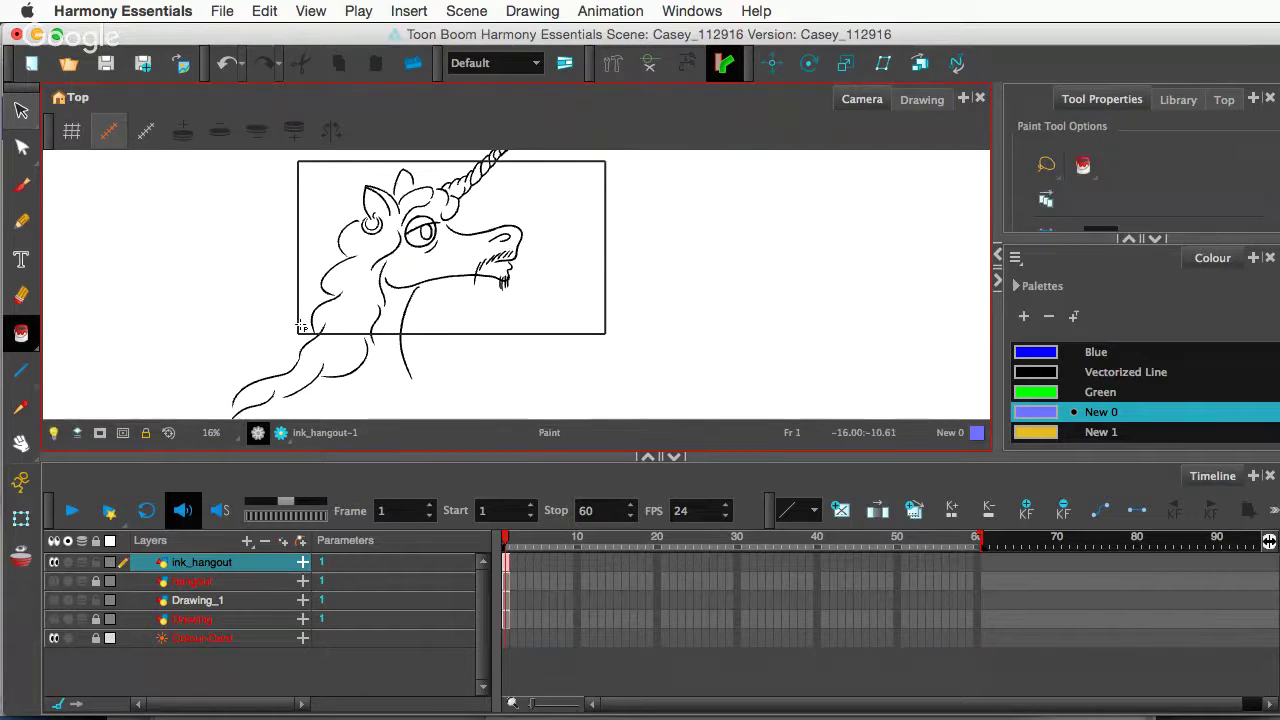
pyautogui.click(357, 313)
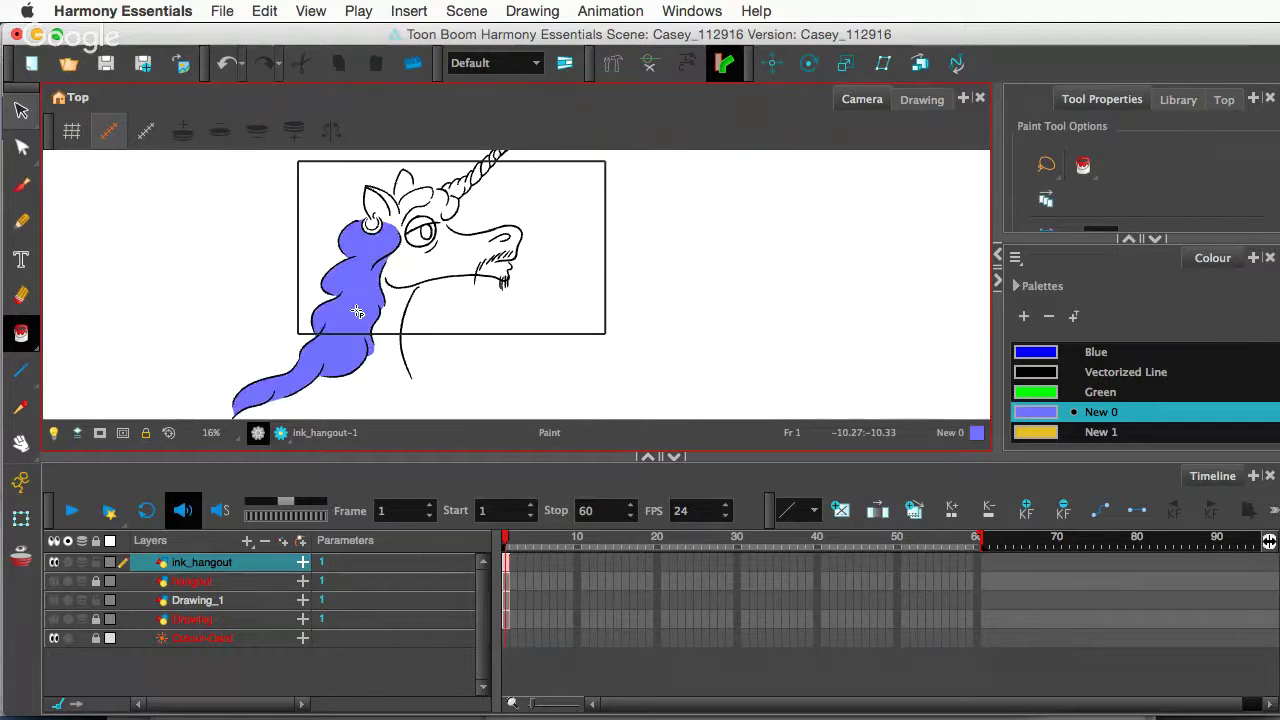
# - Fill both sections of the forelock between the ears and the horn with the purple New 0 colour
pyautogui.scroll(2, 357, 313)
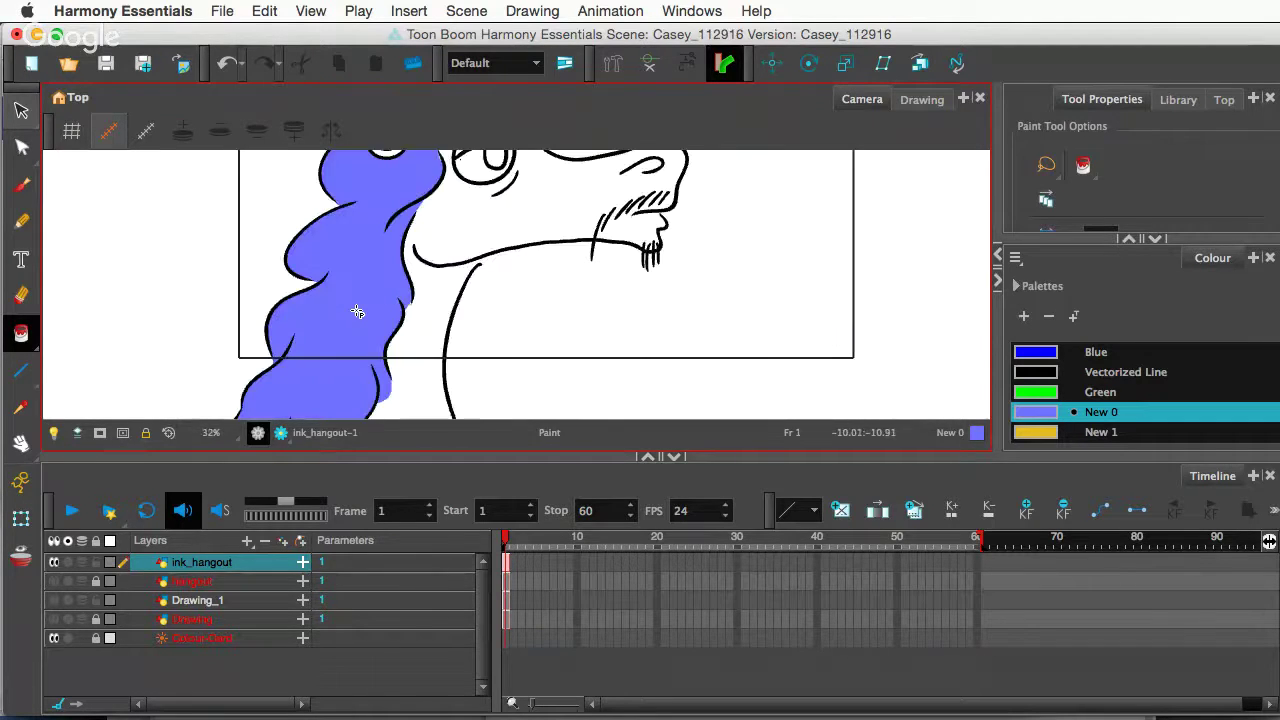
pyautogui.scroll(2, 357, 313)
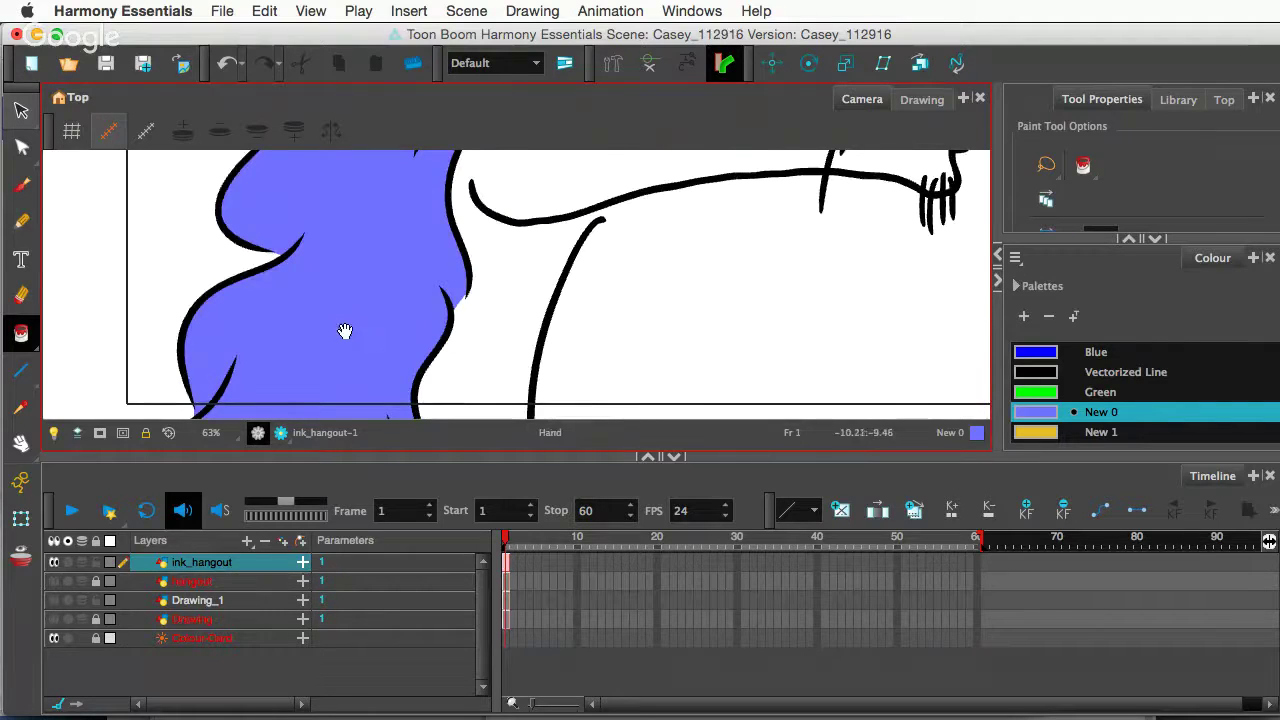
pyautogui.moveTo(357, 334); pyautogui.dragTo(362, 229)
pyautogui.moveTo(322, 355)
pyautogui.mouseDown()
pyautogui.moveTo(391, 220)
pyautogui.moveTo(343, 323)
pyautogui.moveTo(345, 378)
pyautogui.moveTo(328, 379)
pyautogui.mouseUp()
pyautogui.scroll(-2, 343, 322)
pyautogui.scroll(-1, 328, 379)
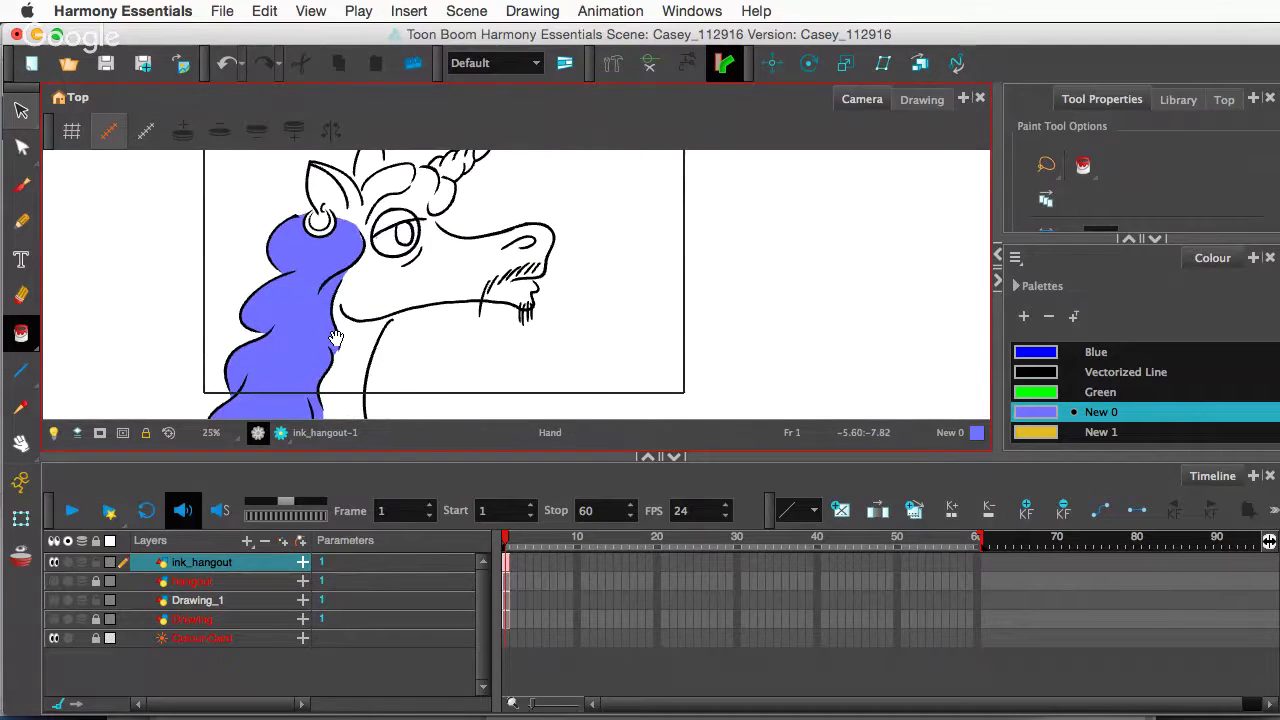
pyautogui.scroll(-2, 336, 336)
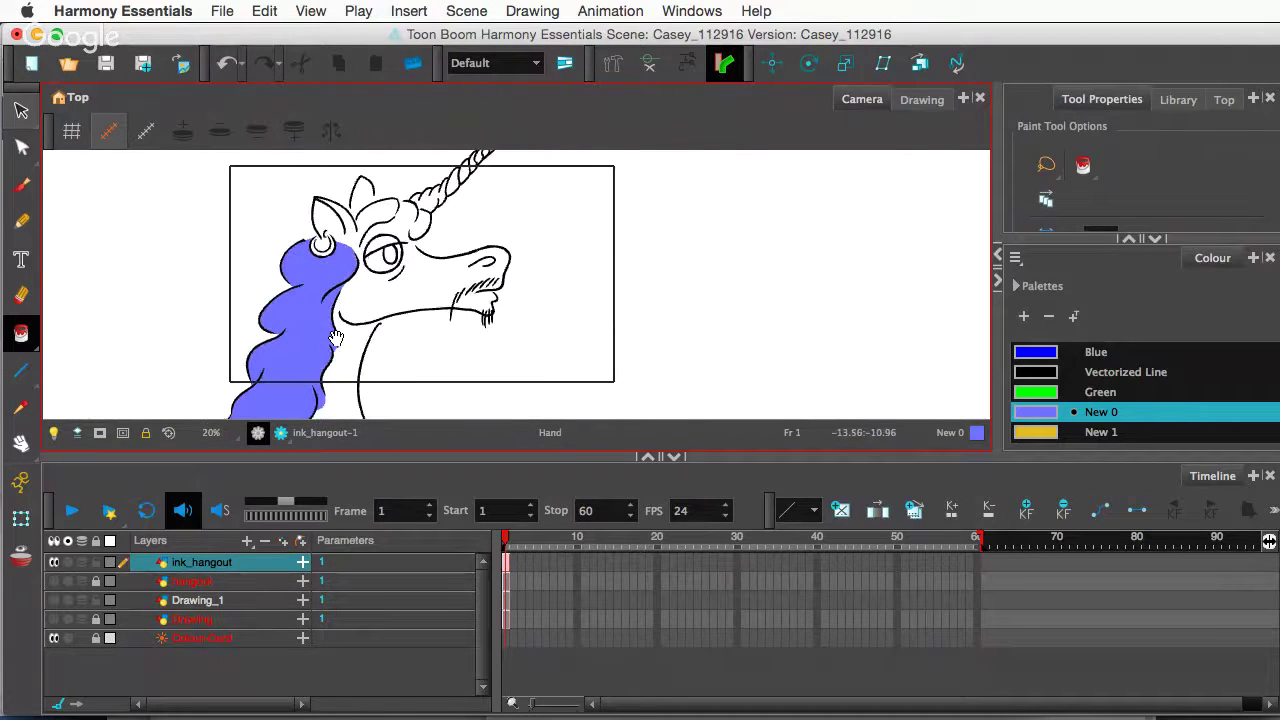
pyautogui.click(384, 218)
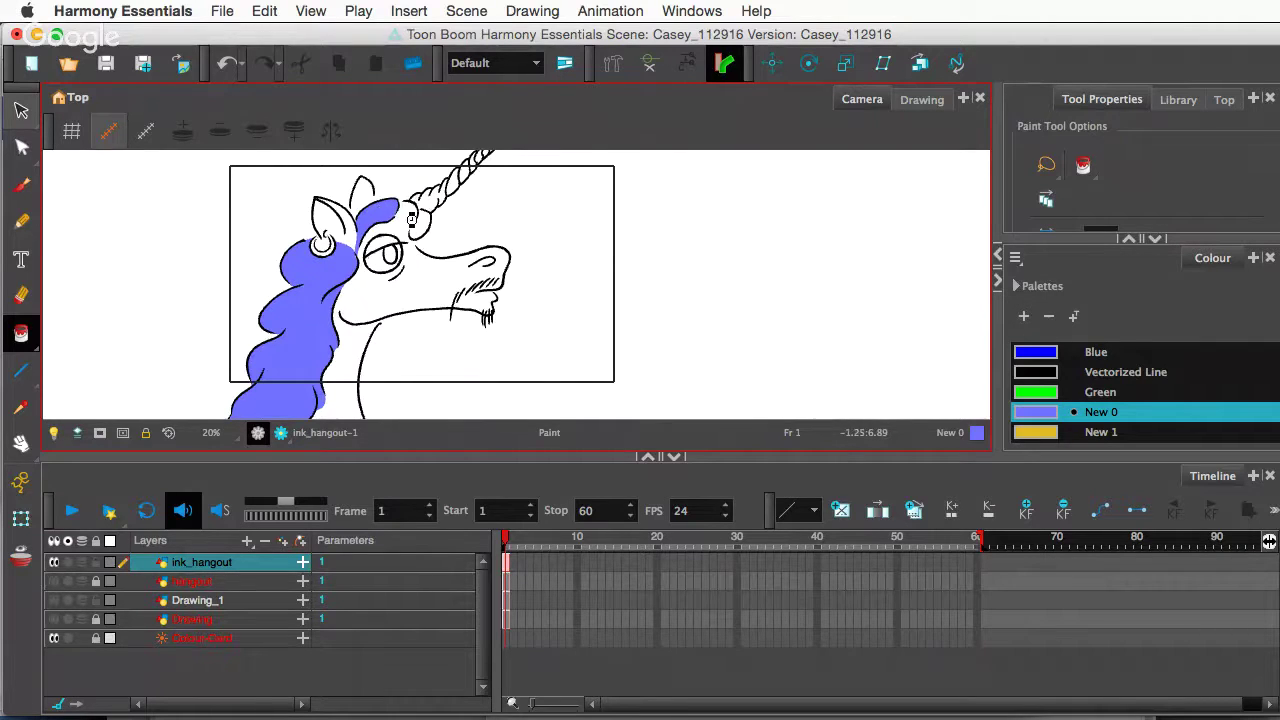
pyautogui.click(409, 216)
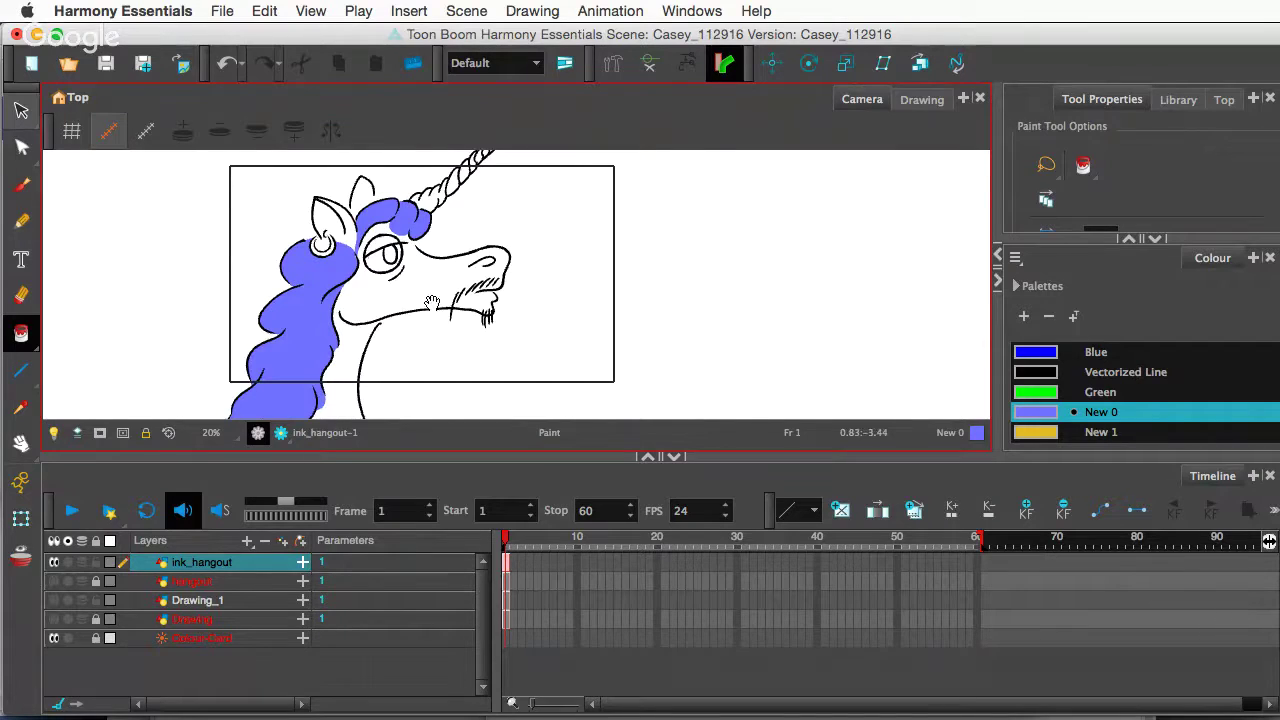
# - Make the gold New 1 swatch the current colour and bring the whole horn into view
pyautogui.moveTo(418, 303)
pyautogui.mouseDown()
pyautogui.moveTo(477, 257)
pyautogui.moveTo(466, 266)
pyautogui.mouseUp()
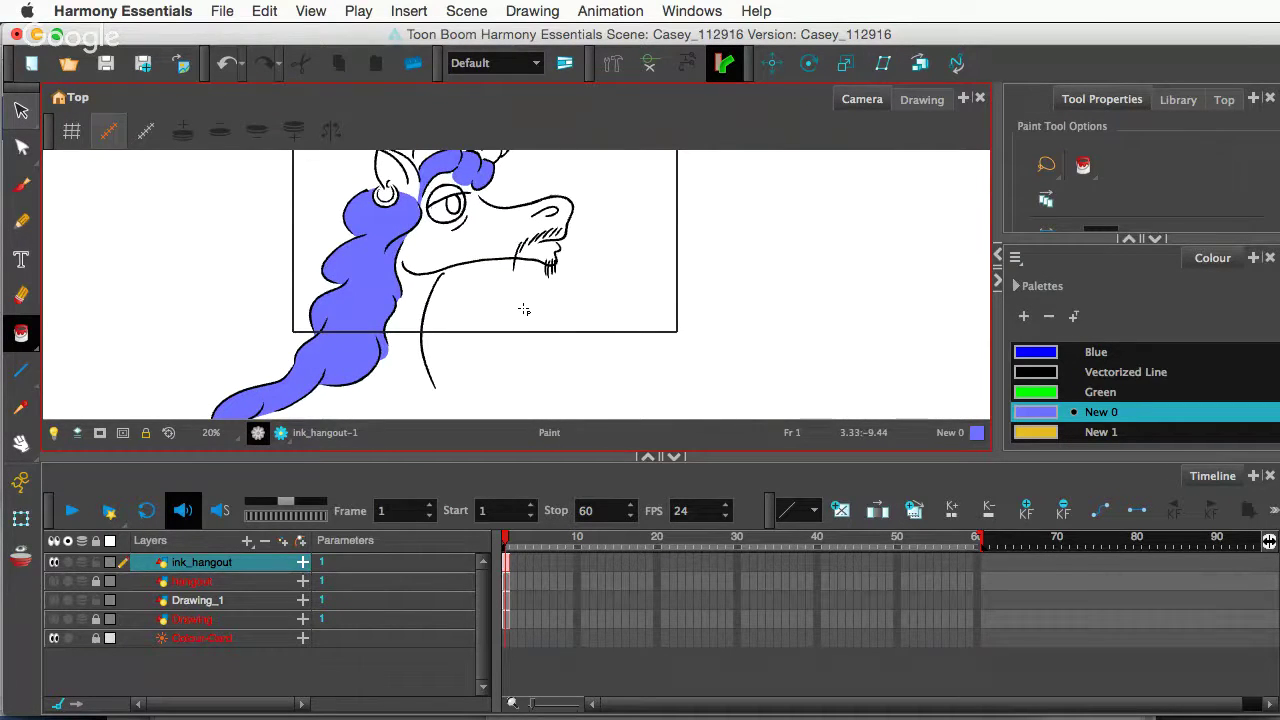
pyautogui.scroll(-1, 524, 310)
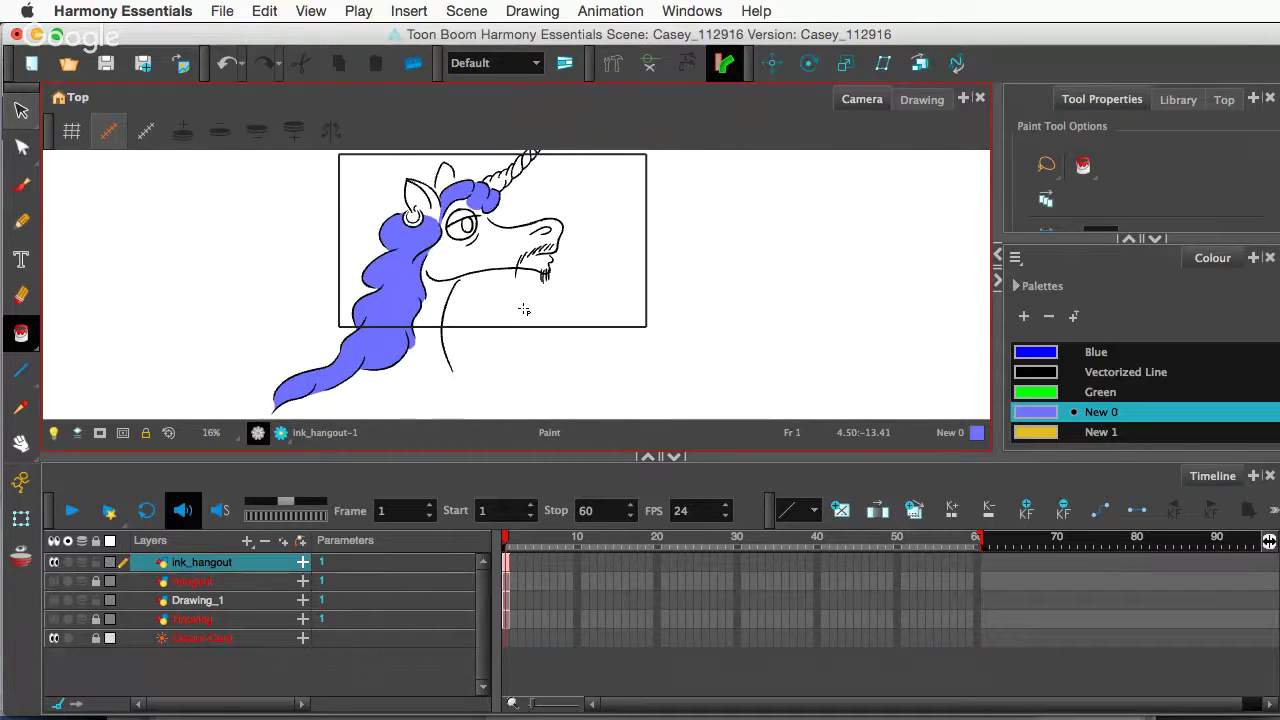
pyautogui.click(1035, 432)
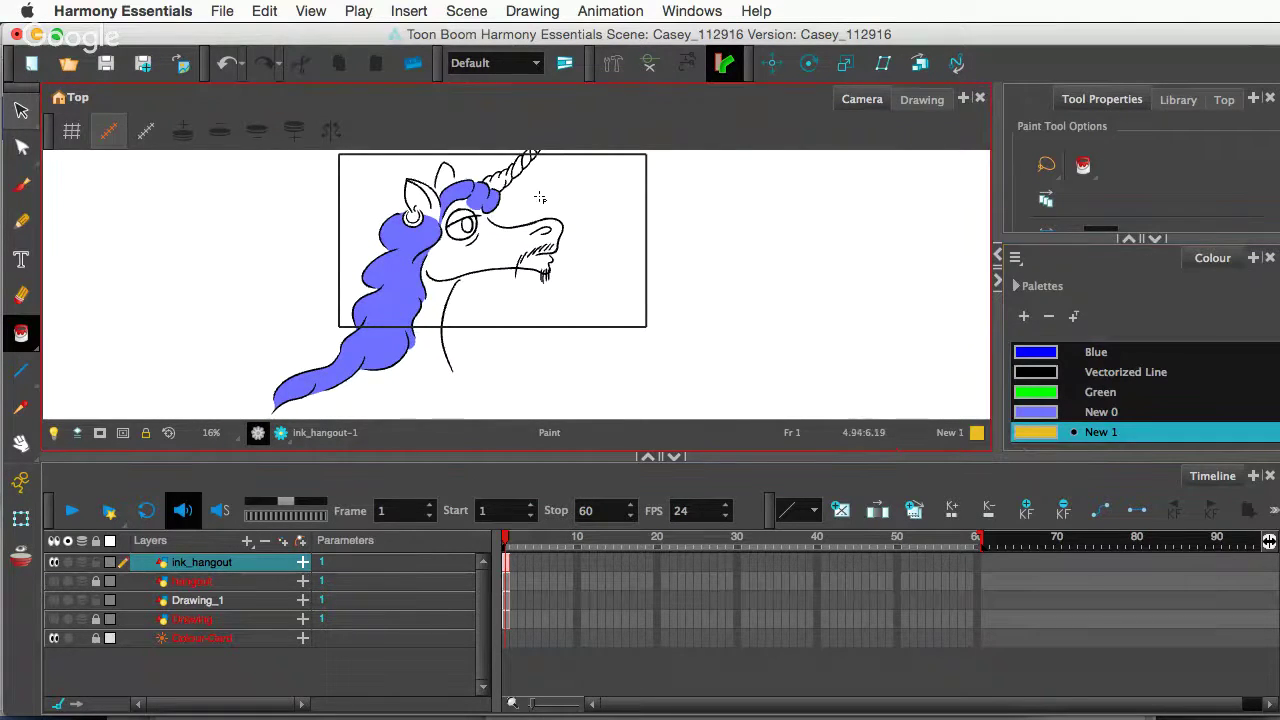
pyautogui.moveTo(540, 197); pyautogui.dragTo(438, 314)
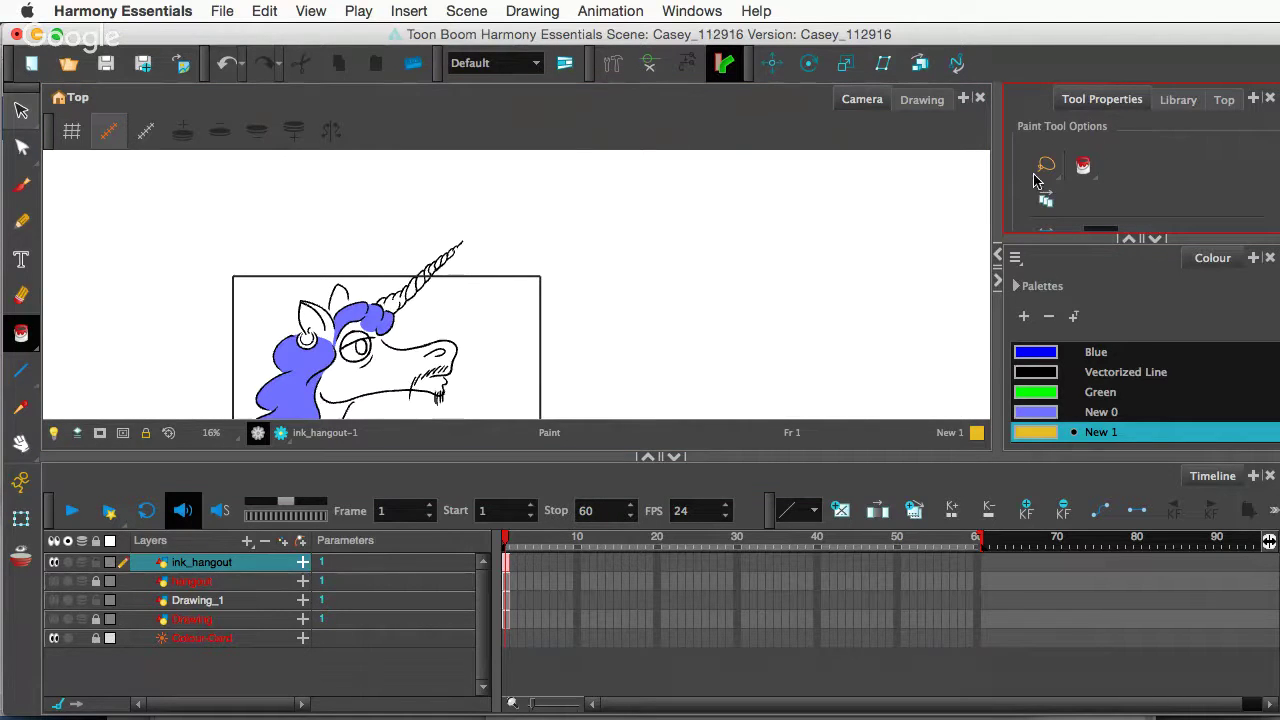
# - Switch to the Brush tool and turn on its Draw Behind option
pyautogui.click(21, 185)
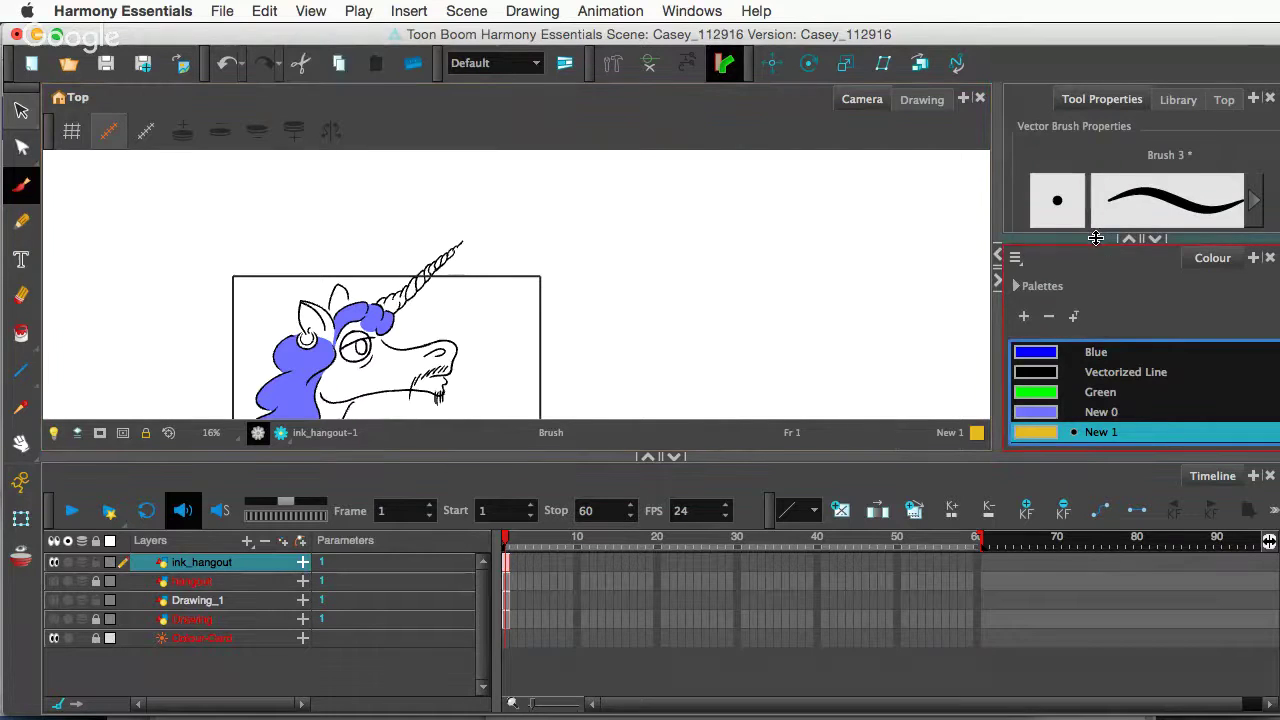
pyautogui.moveTo(1098, 240); pyautogui.dragTo(1055, 371)
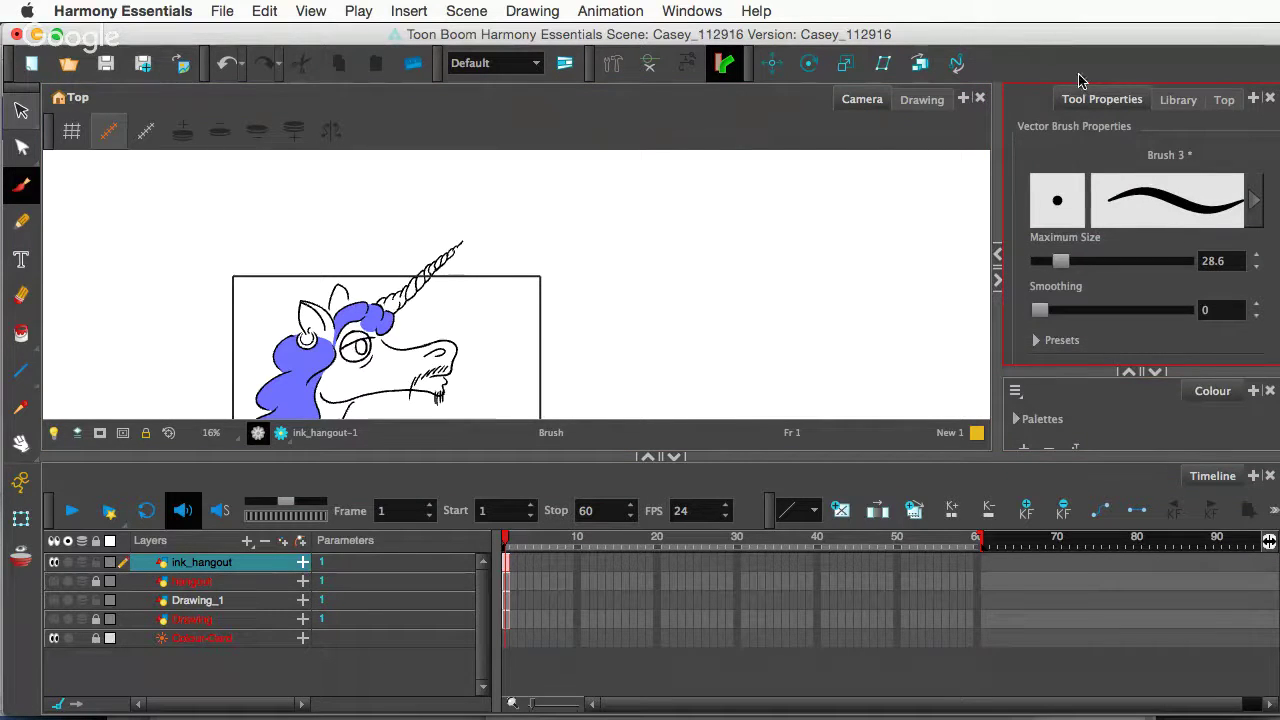
pyautogui.moveTo(1062, 44); pyautogui.dragTo(1039, 44)
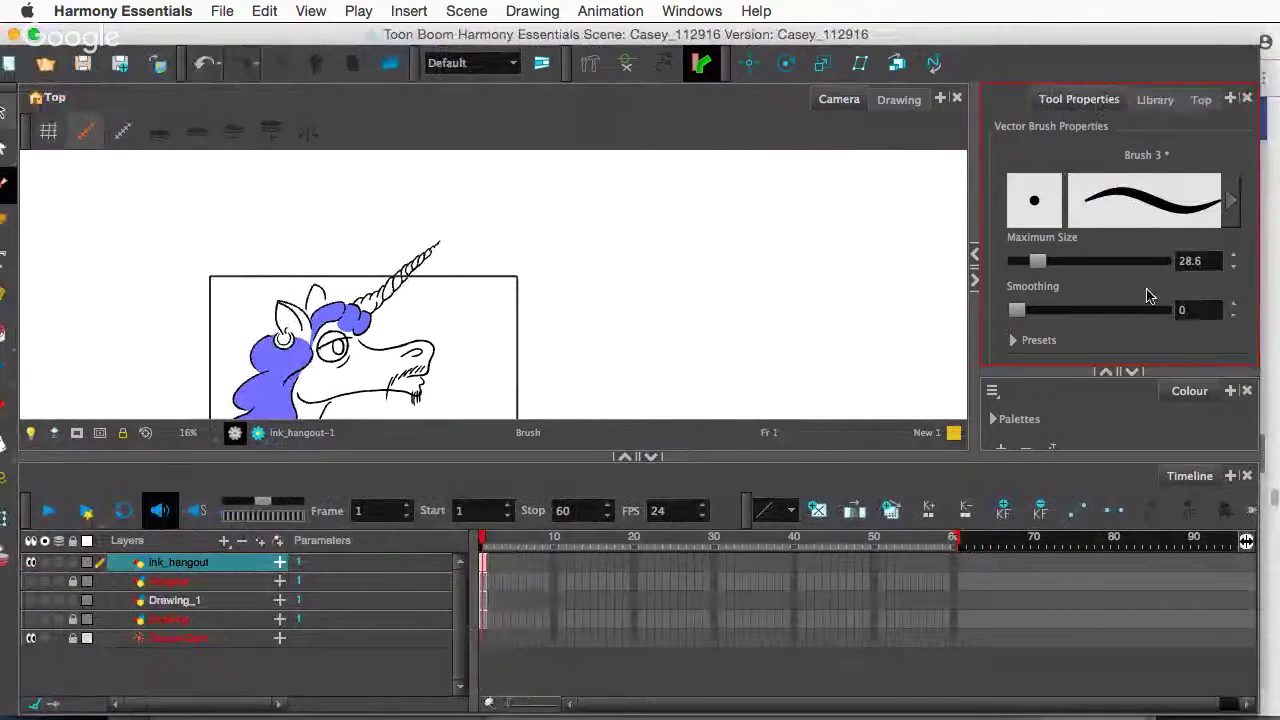
pyautogui.click(1131, 372)
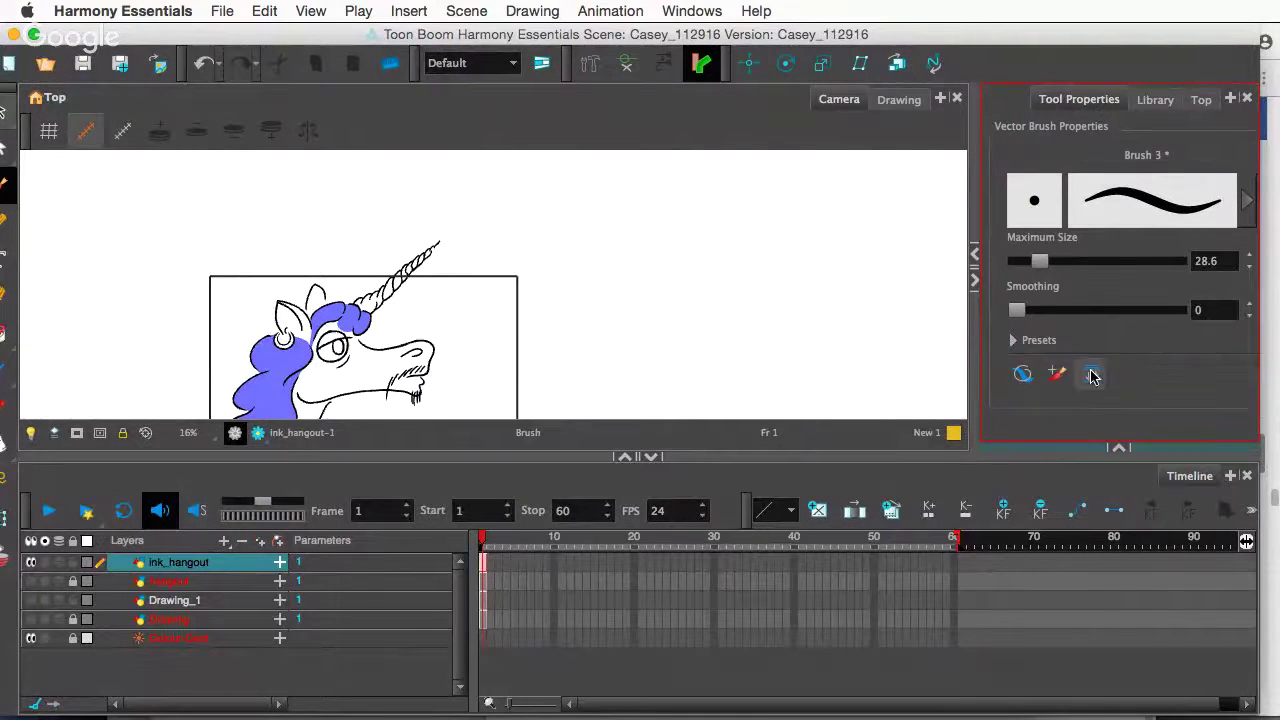
pyautogui.click(1023, 374)
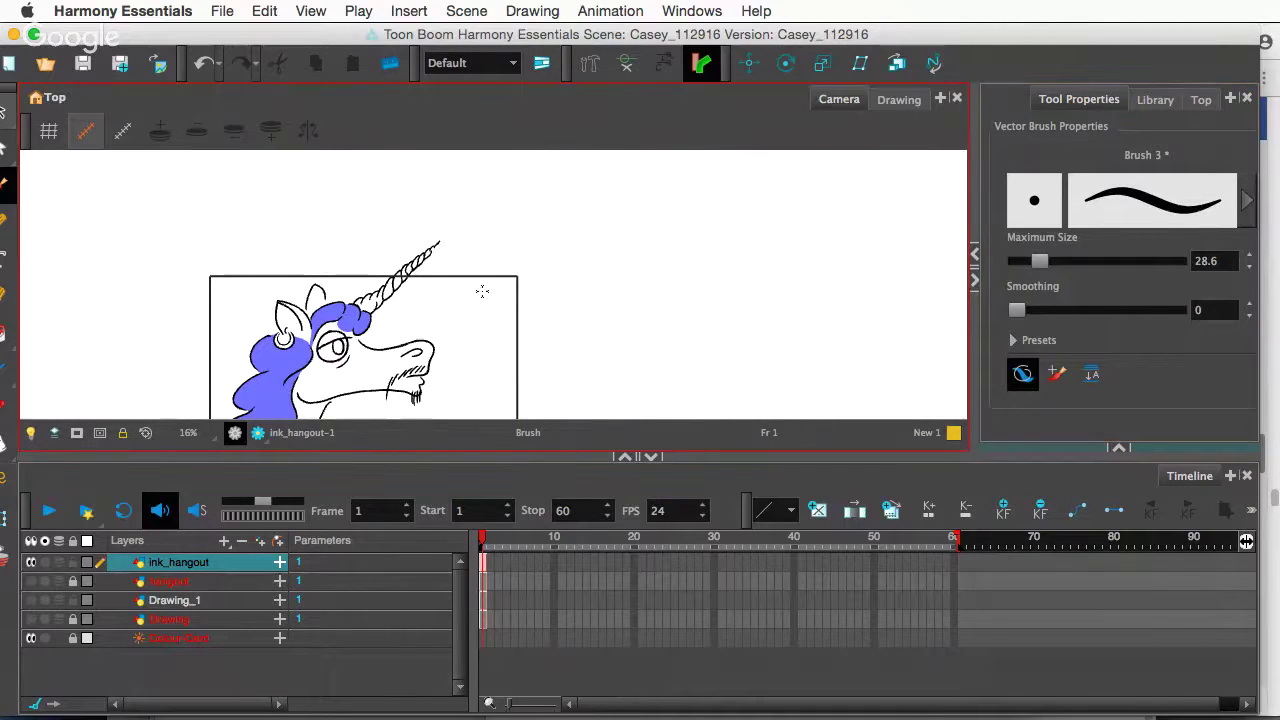
# - Enlarge the brush to a maximum size of 98 for painting the horn
pyautogui.scroll(4, 417, 309)
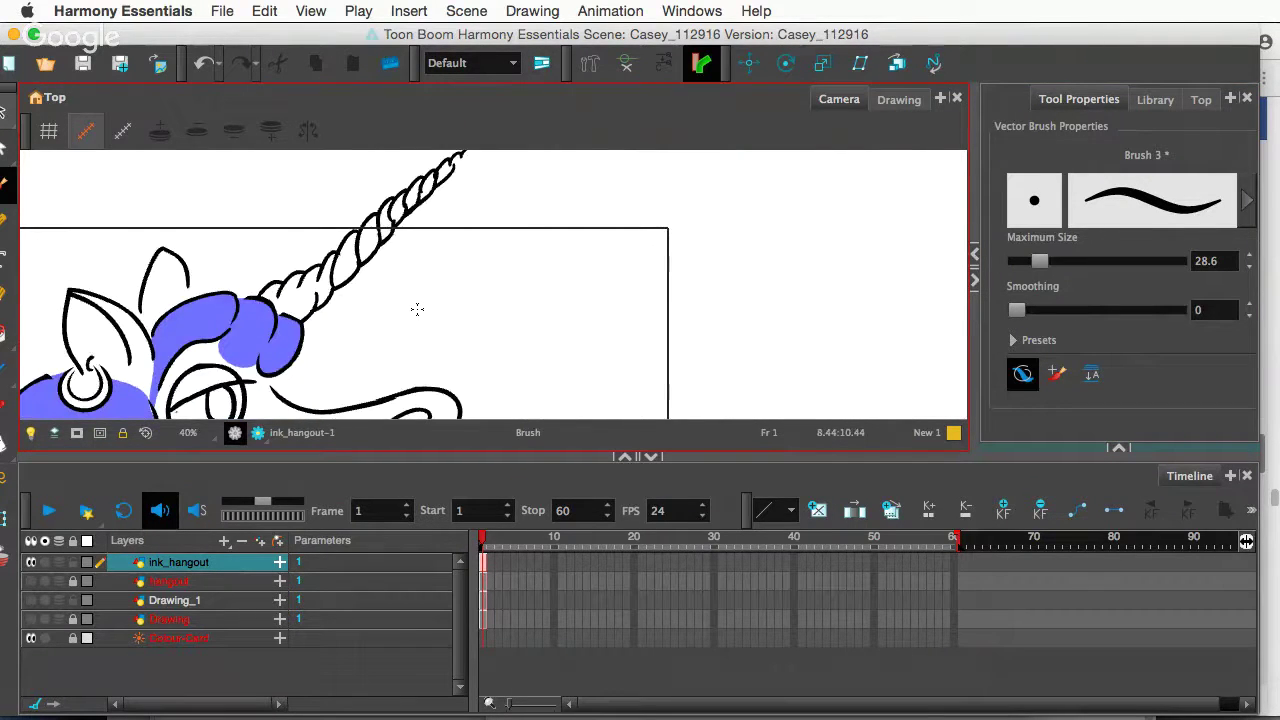
pyautogui.moveTo(377, 282); pyautogui.dragTo(449, 338)
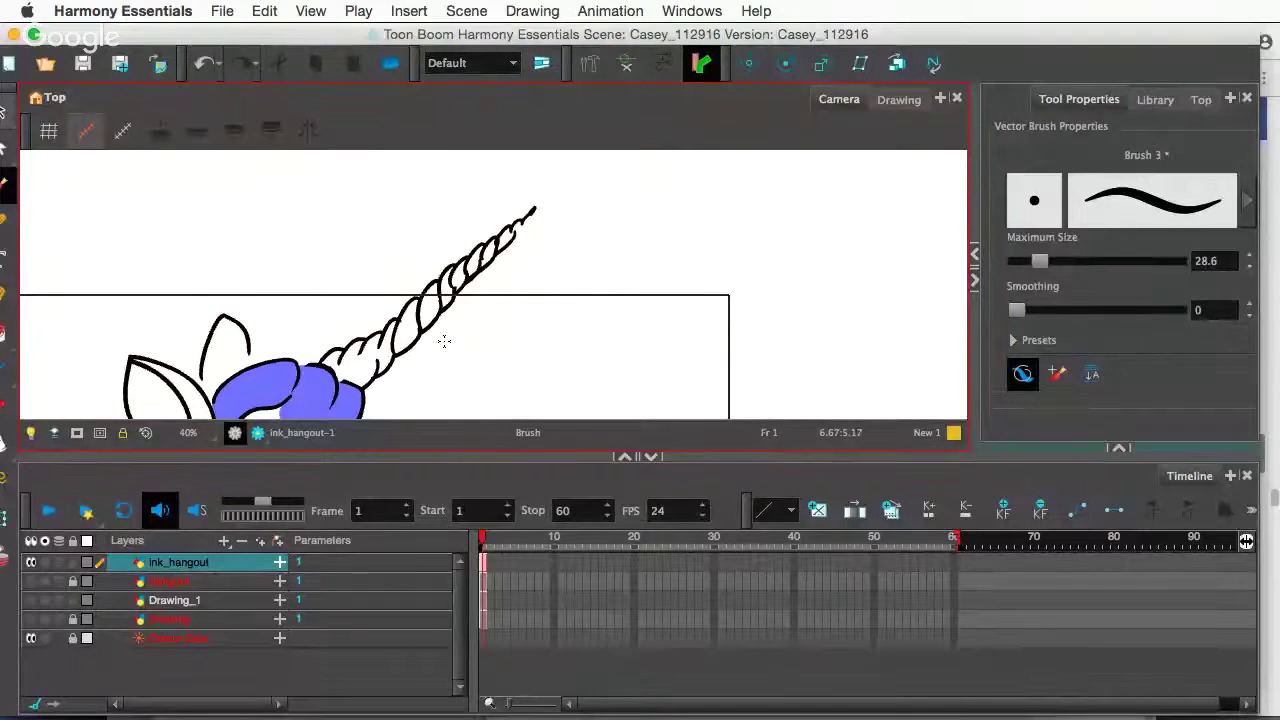
pyautogui.press('o')
# - Try painting the horn gold behind its ink lines from base to tip, and undo the paint
pyautogui.moveTo(334, 377)
pyautogui.mouseDown()
pyautogui.moveTo(364, 347)
pyautogui.moveTo(366, 378)
pyautogui.moveTo(403, 313)
pyautogui.moveTo(401, 344)
pyautogui.moveTo(423, 297)
pyautogui.moveTo(415, 332)
pyautogui.moveTo(444, 281)
pyautogui.moveTo(434, 293)
pyautogui.moveTo(456, 269)
pyautogui.moveTo(443, 298)
pyautogui.moveTo(536, 206)
pyautogui.mouseUp()
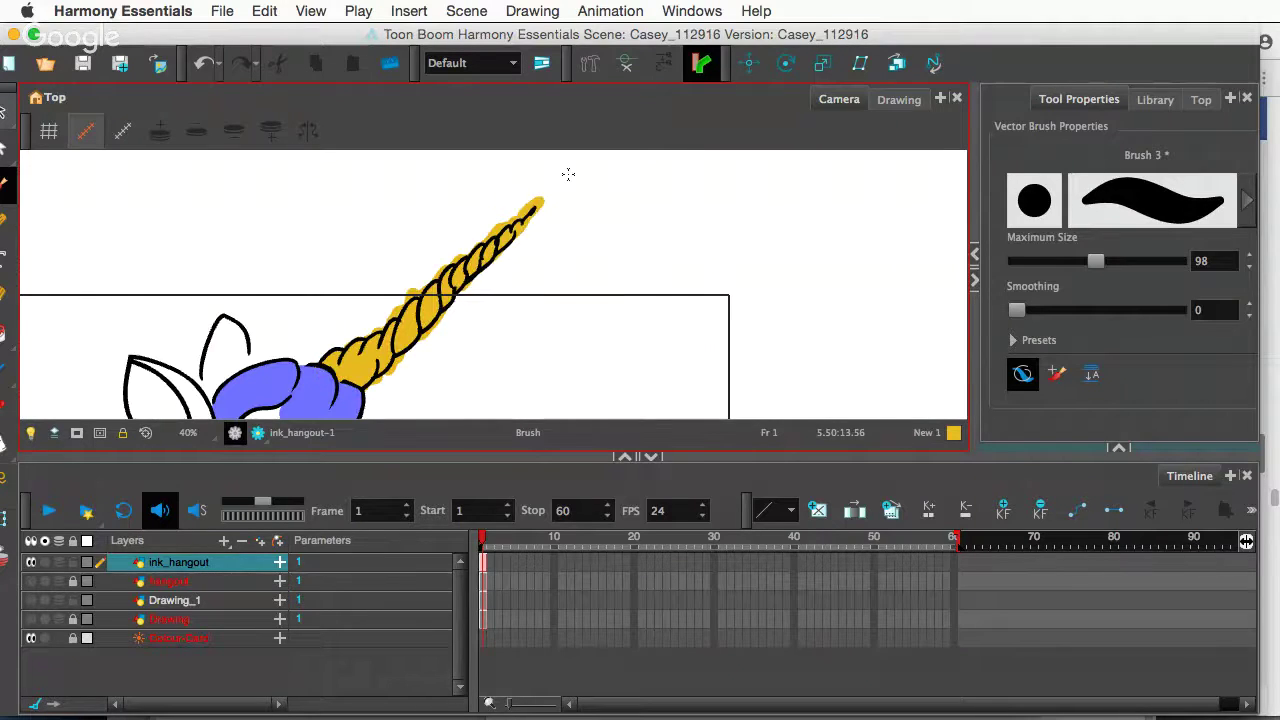
pyautogui.scroll(-2, 568, 174)
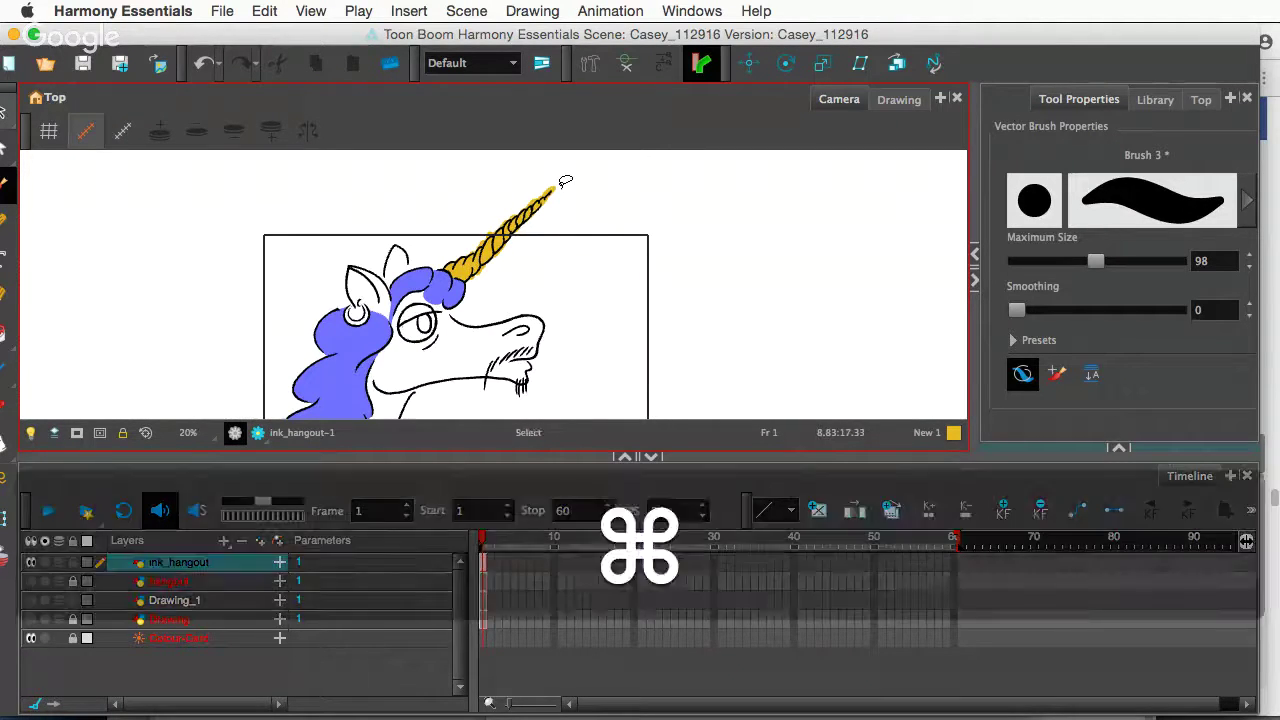
pyautogui.press('super+z')
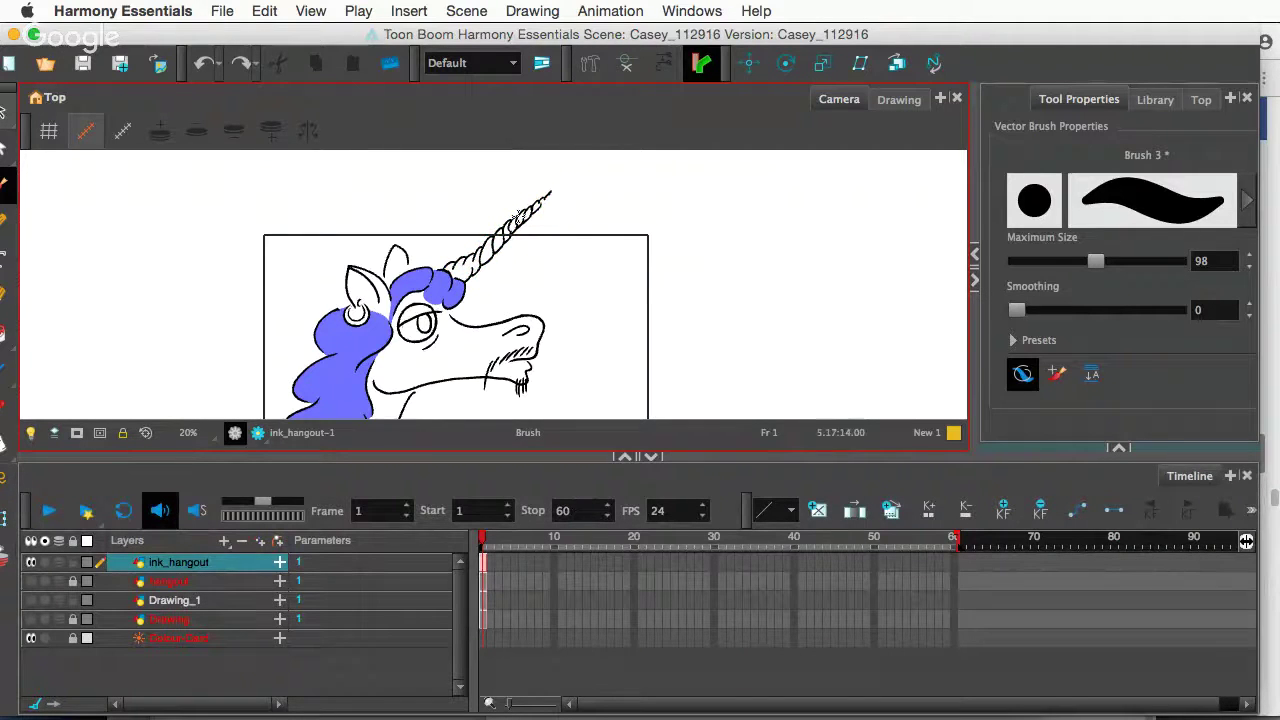
# - Paint the spiral horn with the gold New 1 colour behind its ink lines, from base to tip
pyautogui.scroll(3, 518, 220)
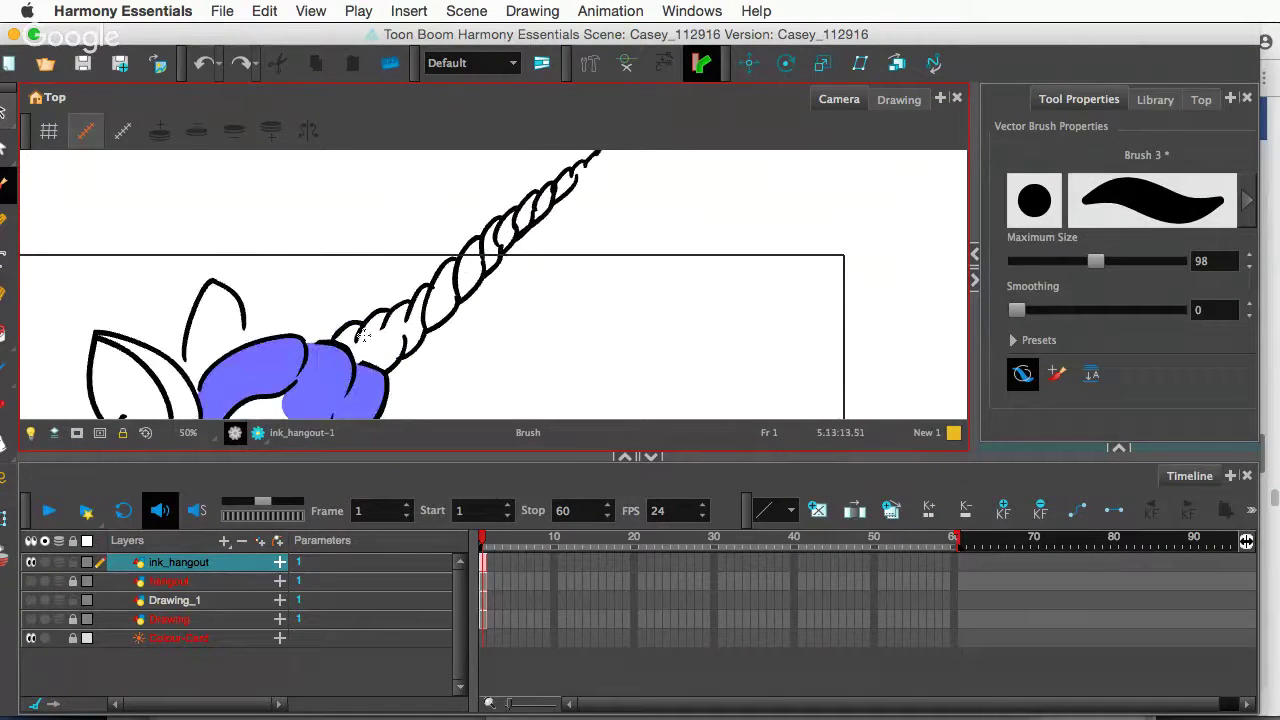
pyautogui.moveTo(362, 336)
pyautogui.mouseDown()
pyautogui.moveTo(356, 345)
pyautogui.moveTo(380, 345)
pyautogui.moveTo(377, 330)
pyautogui.moveTo(385, 352)
pyautogui.moveTo(599, 152)
pyautogui.mouseUp()
pyautogui.press('1')
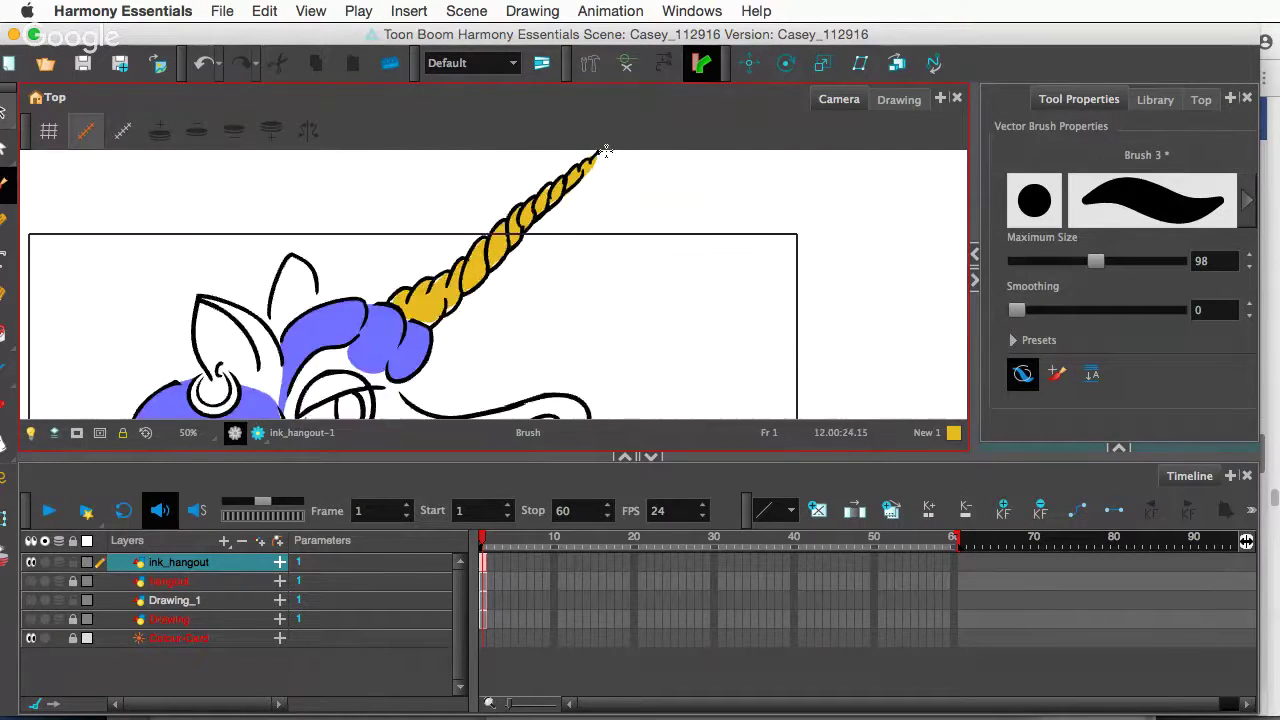
pyautogui.press('1')
pyautogui.press('1')
pyautogui.press('1')
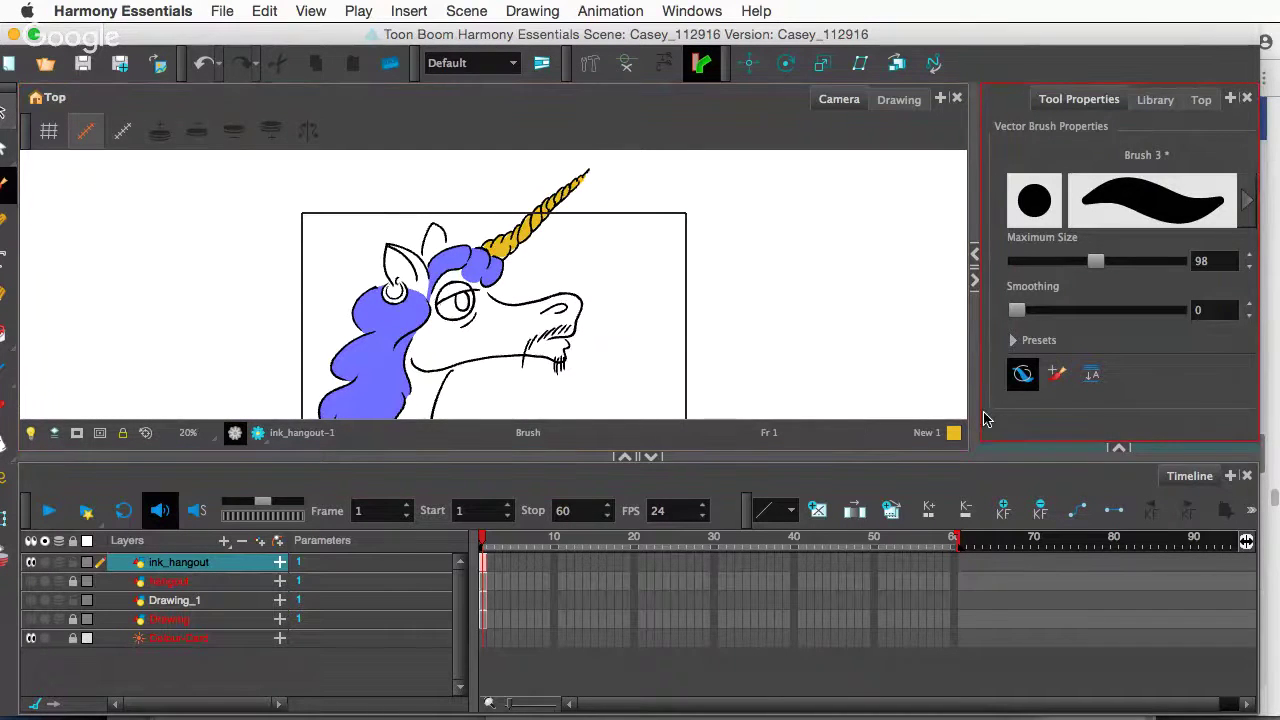
pyautogui.scroll(-1, 415, 318)
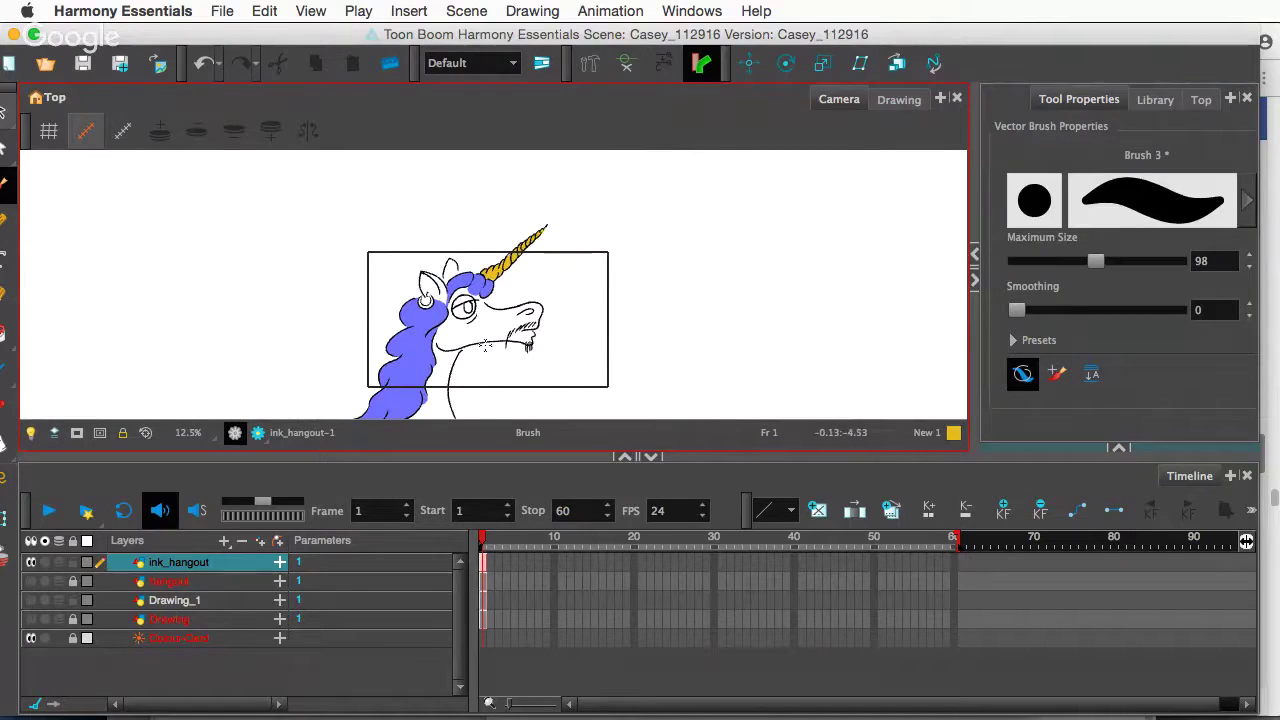
pyautogui.moveTo(483, 337); pyautogui.dragTo(485, 271)
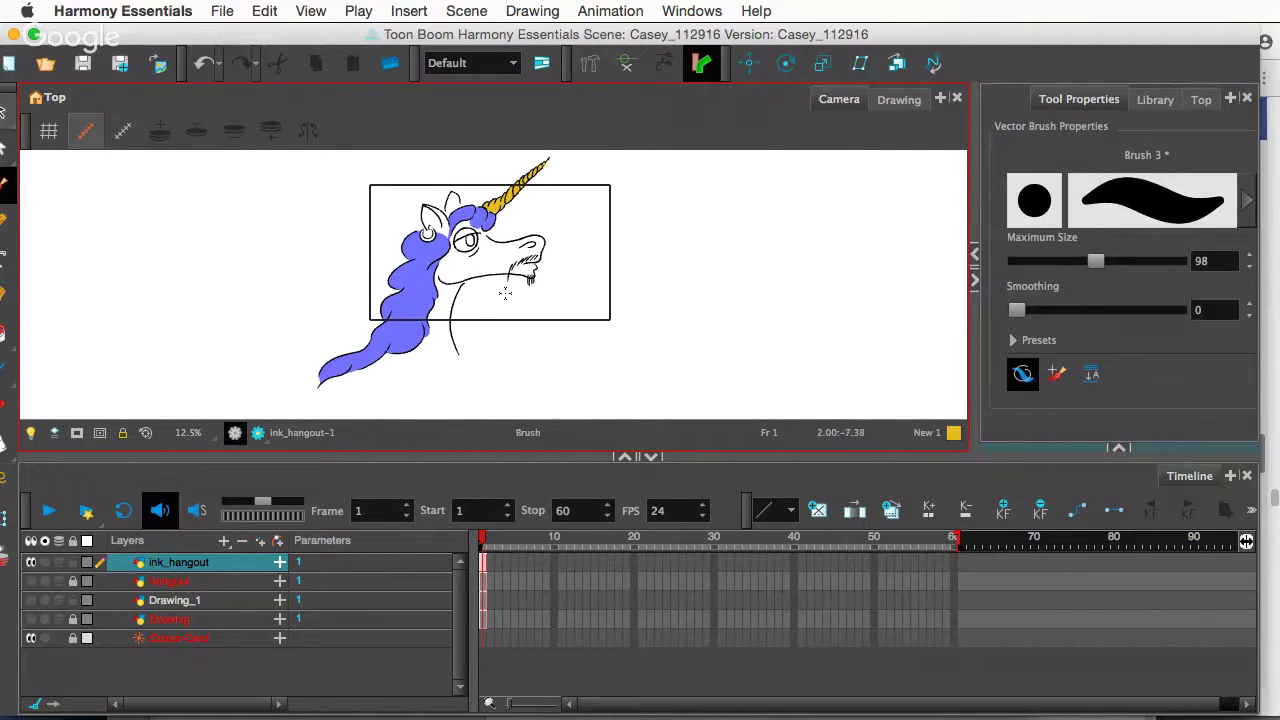
pyautogui.scroll(2, 507, 286)
pyautogui.scroll(2, 510, 286)
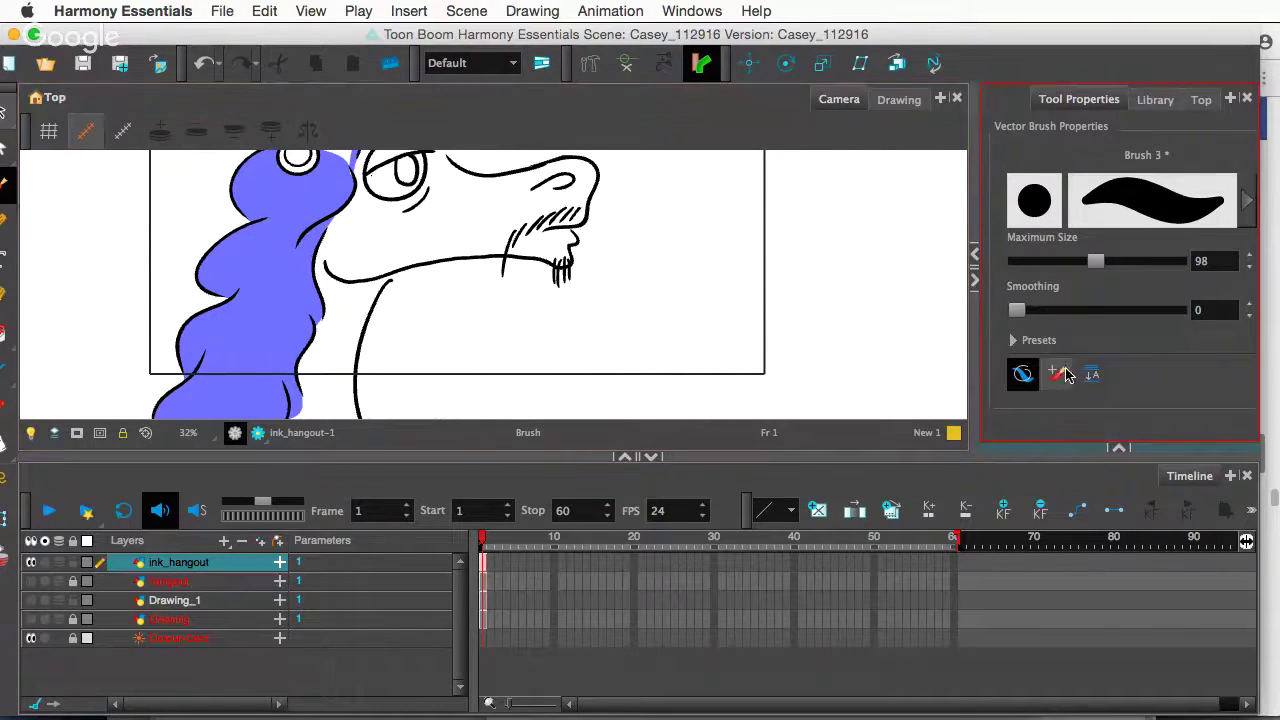
# - Paint the moustache and goatee with the purple New 0 colour behind their ink lines
pyautogui.click(1120, 450)
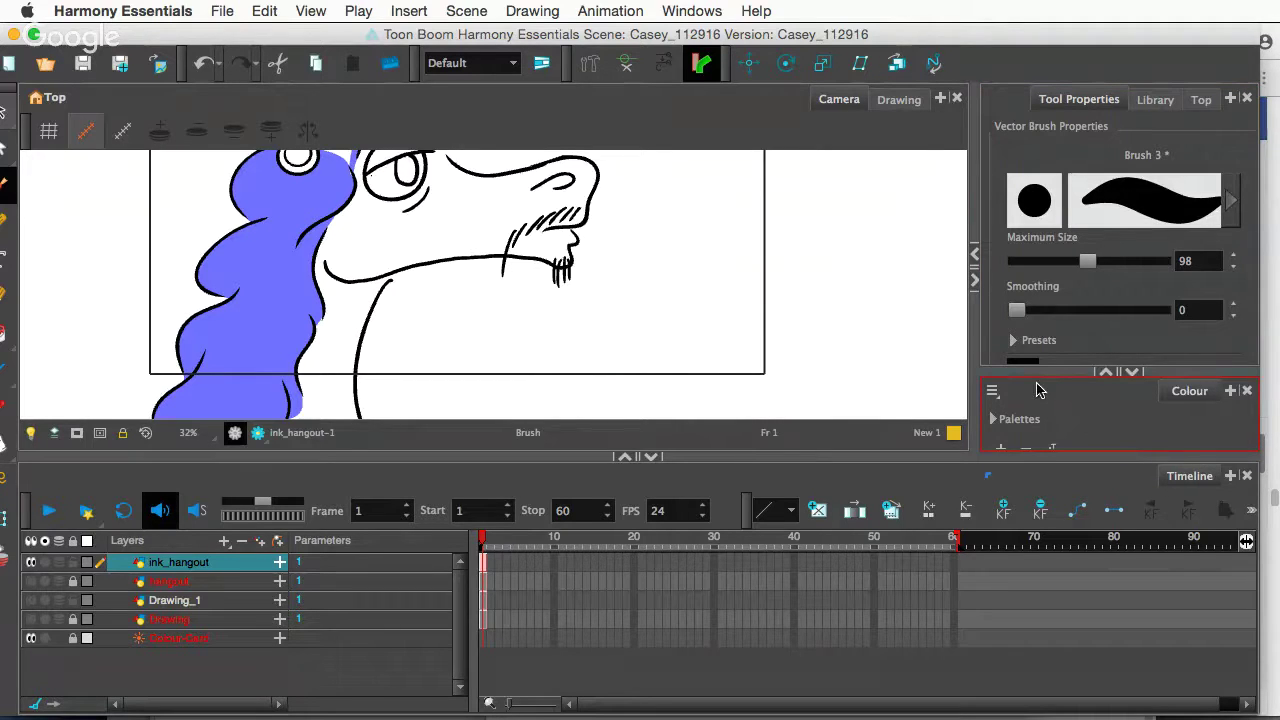
pyautogui.moveTo(1032, 370); pyautogui.dragTo(1024, 187)
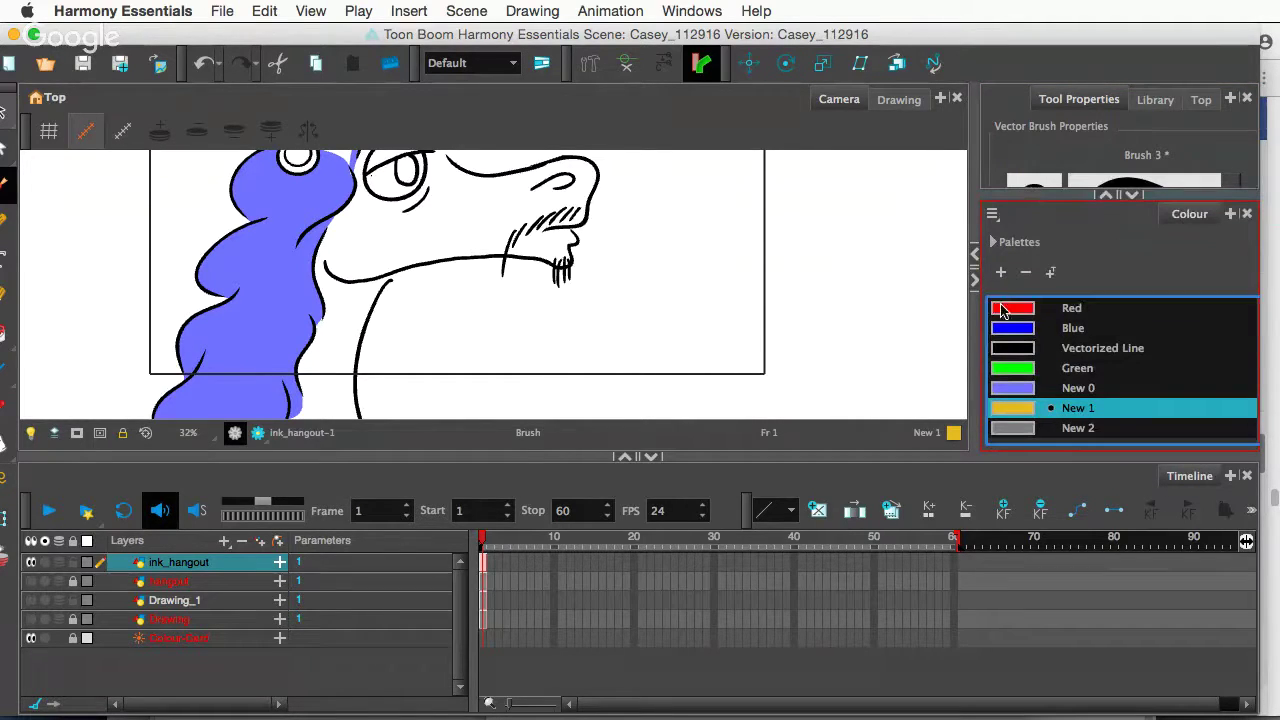
pyautogui.click(1024, 389)
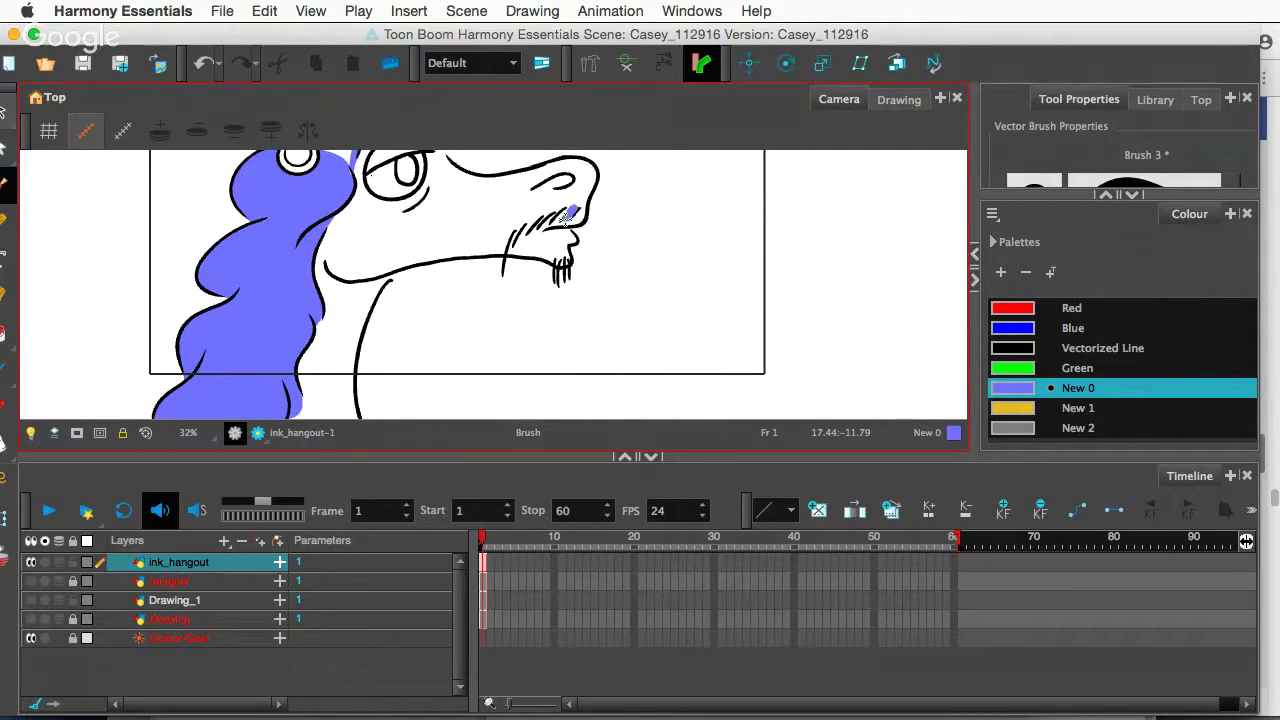
pyautogui.moveTo(568, 213)
pyautogui.mouseDown()
pyautogui.moveTo(512, 240)
pyautogui.moveTo(503, 272)
pyautogui.mouseUp()
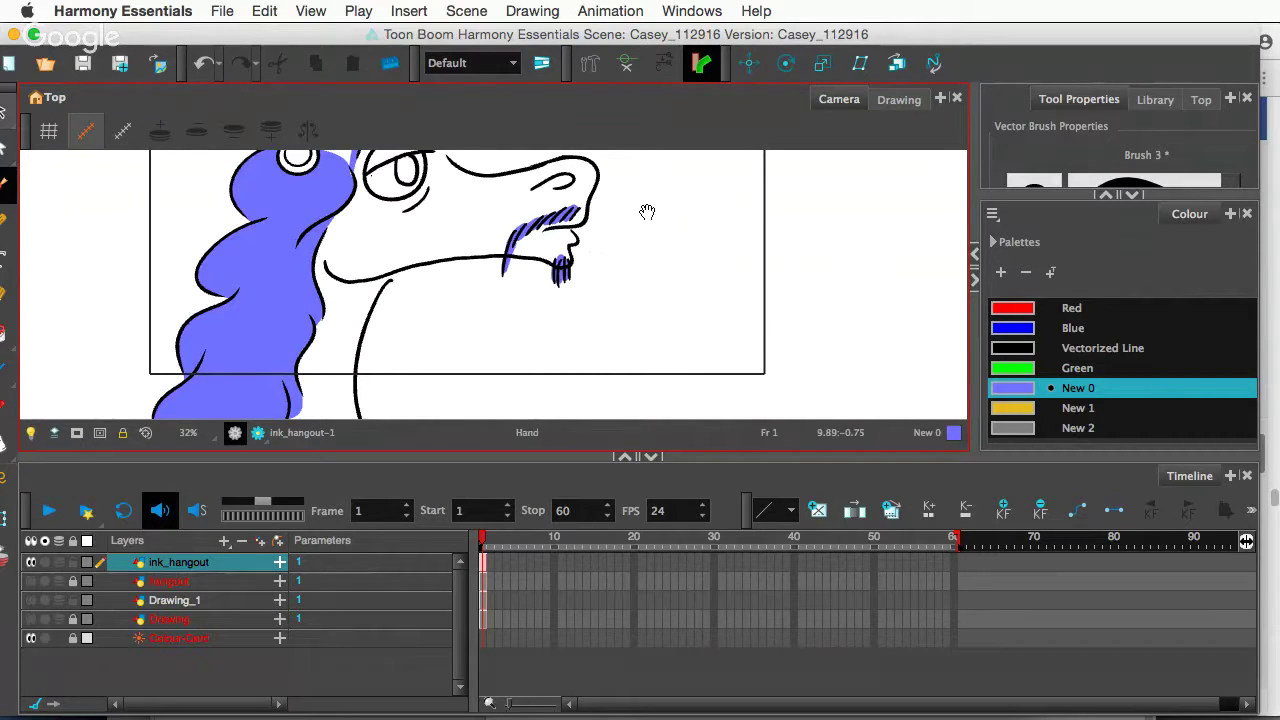
# - Shade the eye below the upper eyelid and the inside of the nostril with the grey New 2 colour
pyautogui.scroll(-2, 647, 212)
pyautogui.moveTo(614, 206); pyautogui.dragTo(568, 277)
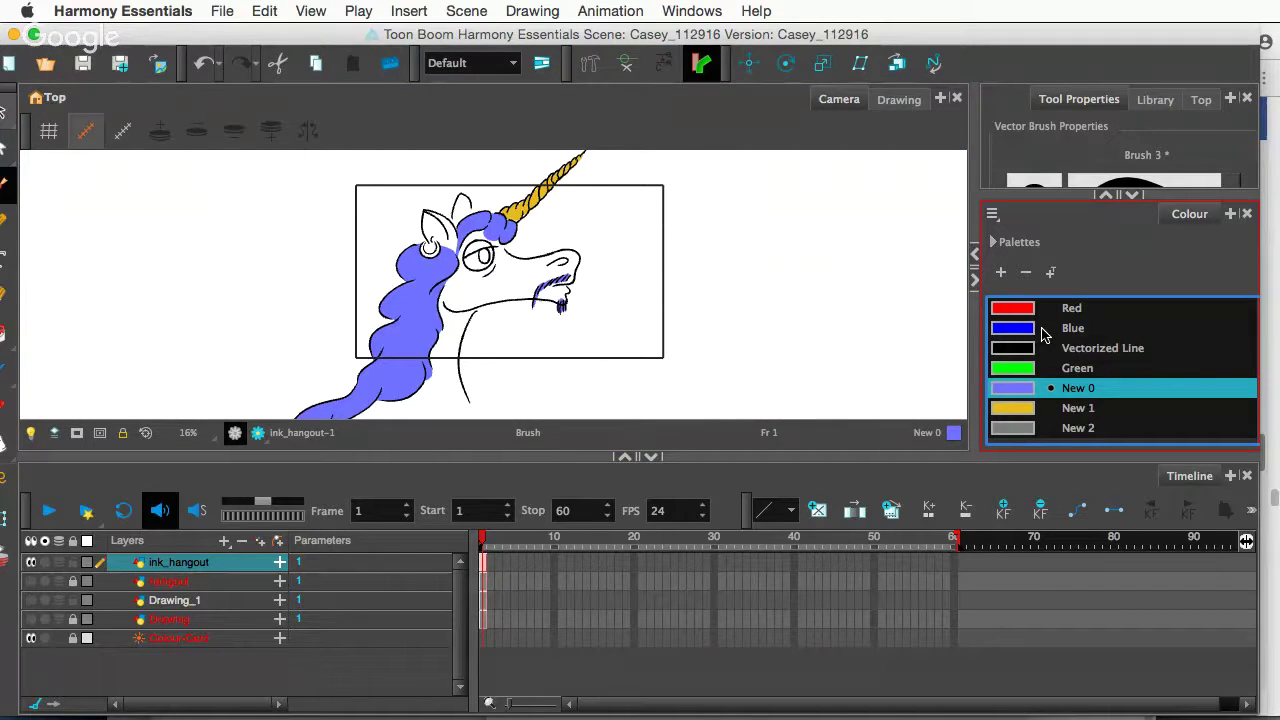
pyautogui.click(1012, 428)
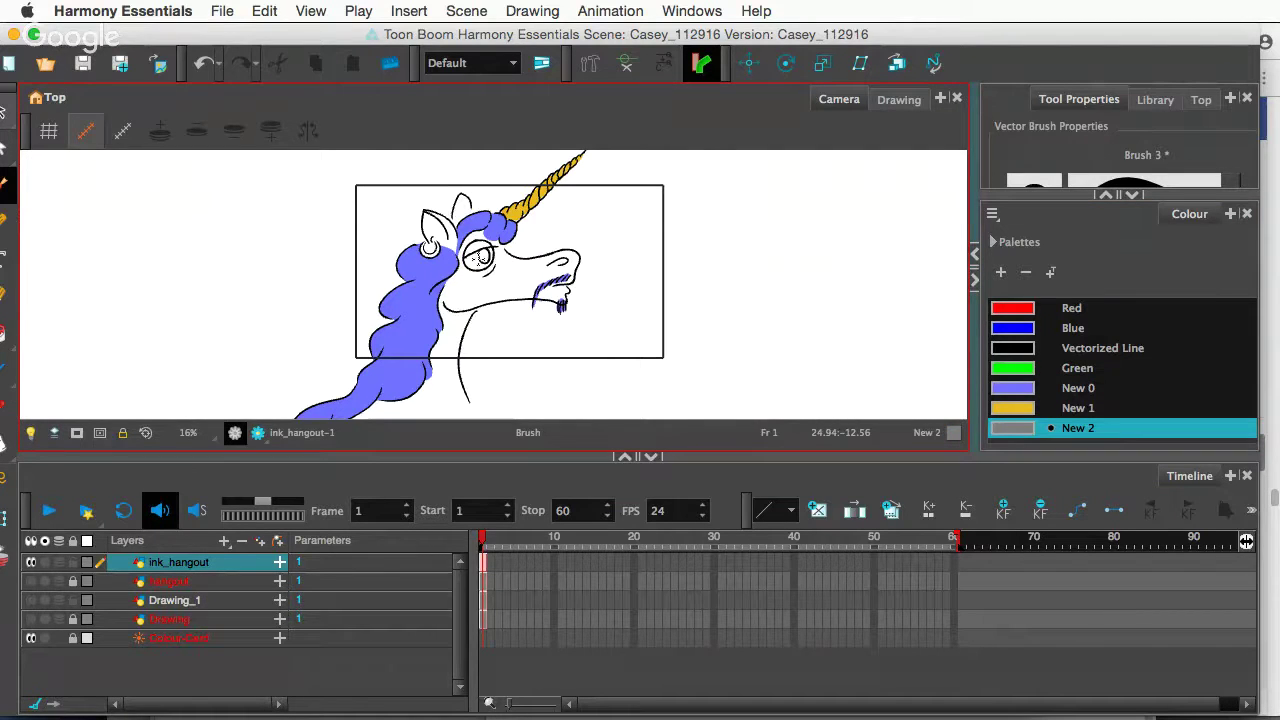
pyautogui.scroll(3, 466, 250)
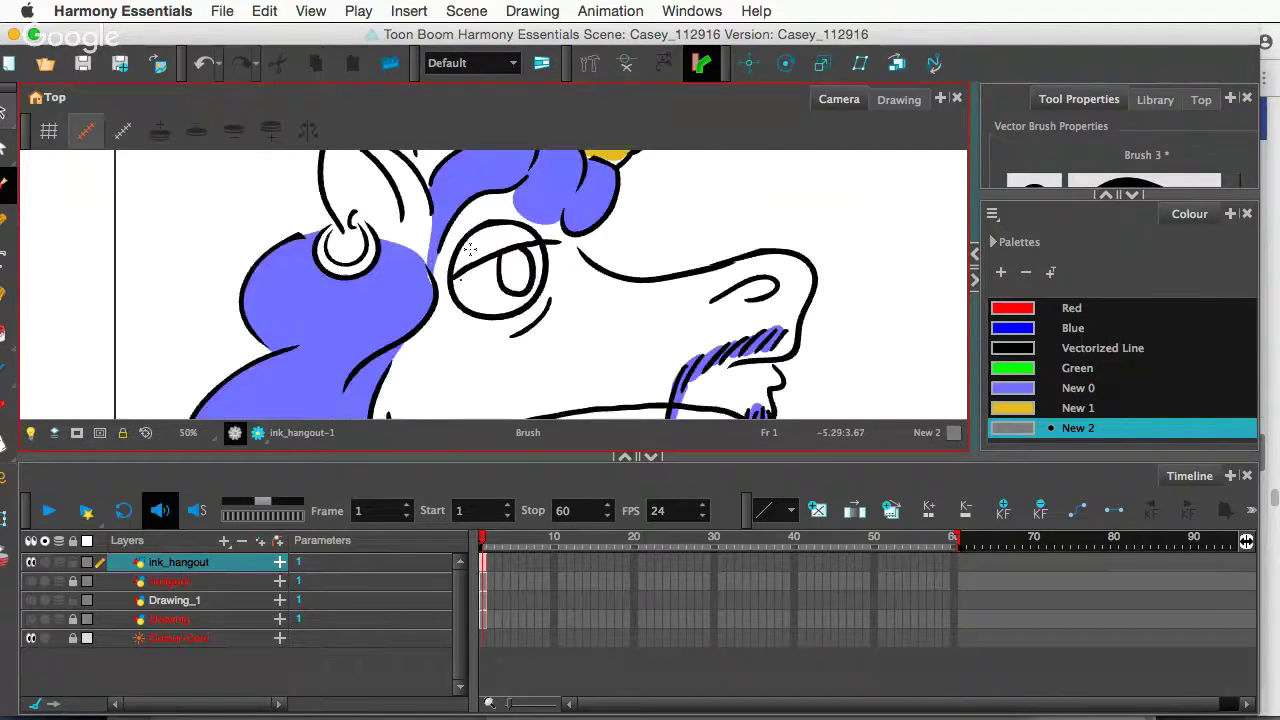
pyautogui.scroll(1, 470, 250)
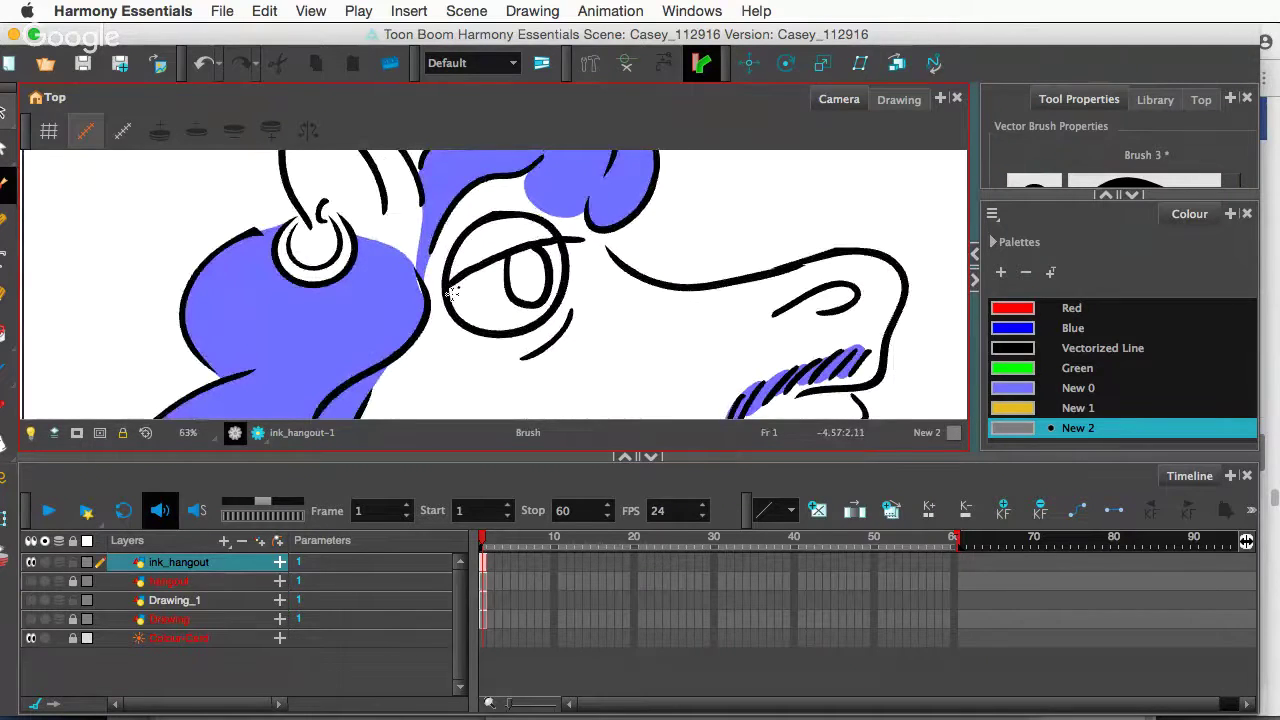
pyautogui.moveTo(452, 292); pyautogui.dragTo(566, 246)
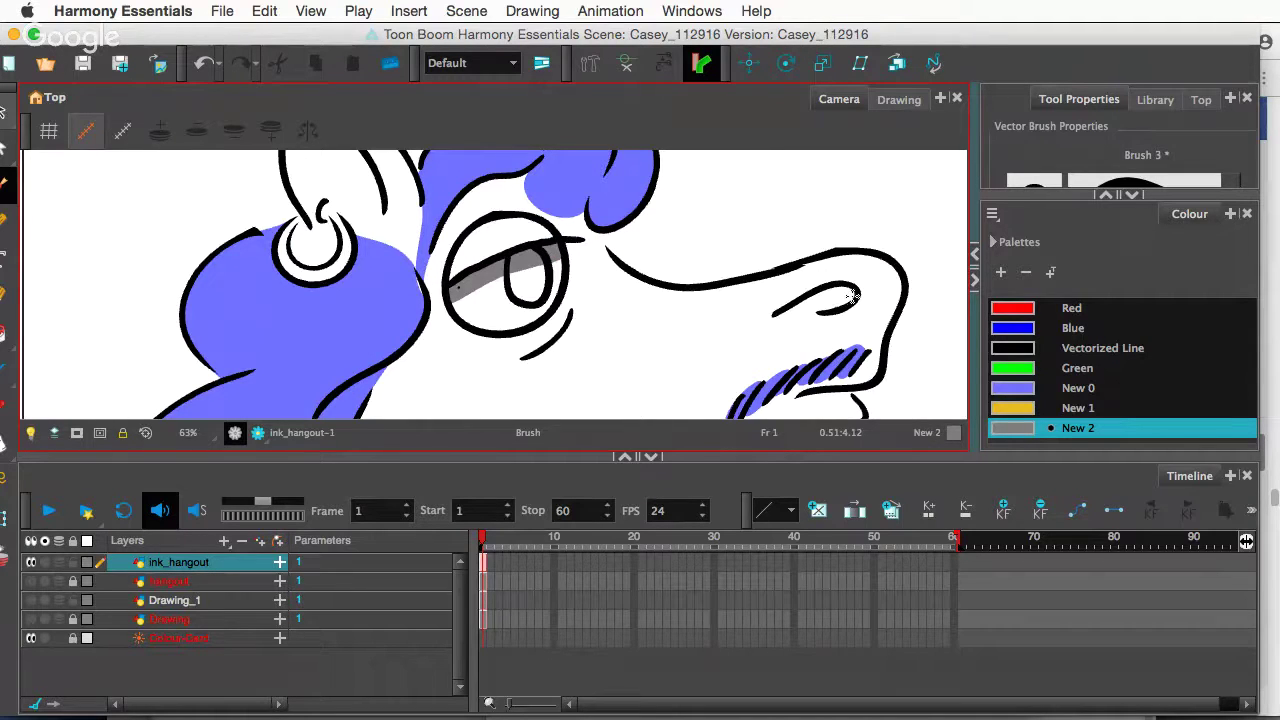
pyautogui.moveTo(847, 294); pyautogui.dragTo(799, 308)
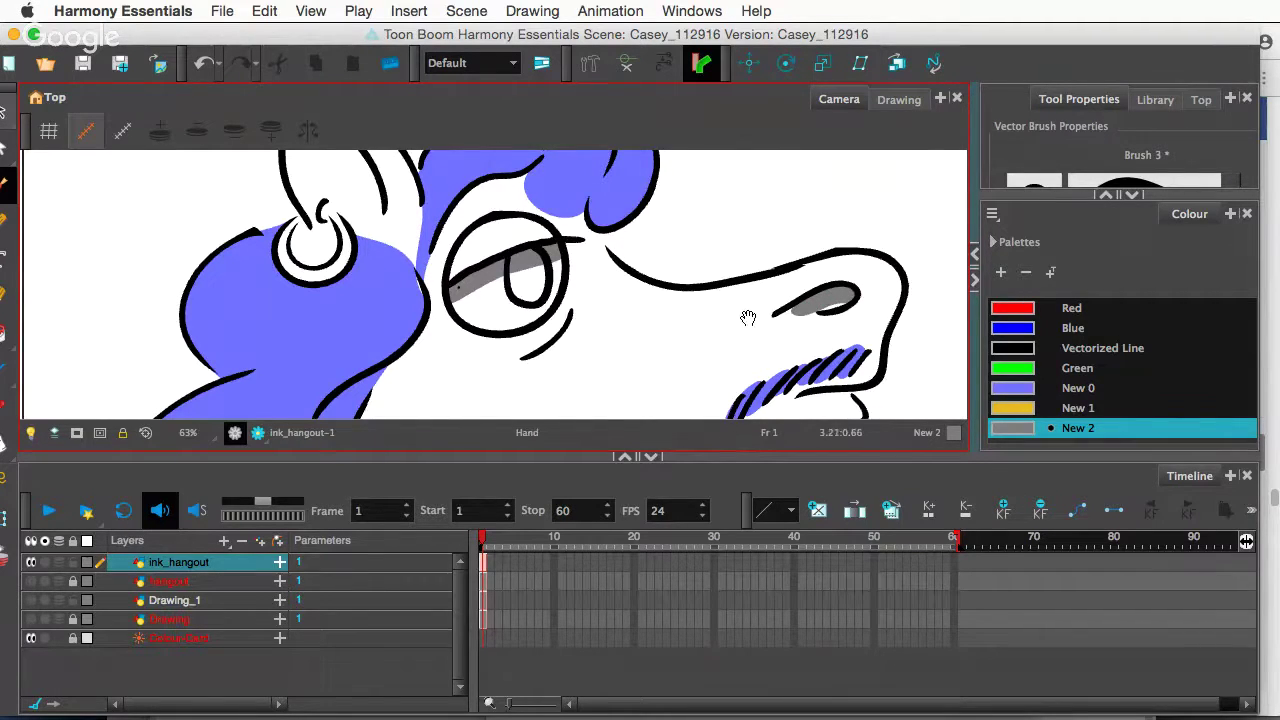
# - Add grey shading below the mouth line and along the jawline, redoing the short stroke near the chin
pyautogui.moveTo(742, 321); pyautogui.dragTo(718, 207)
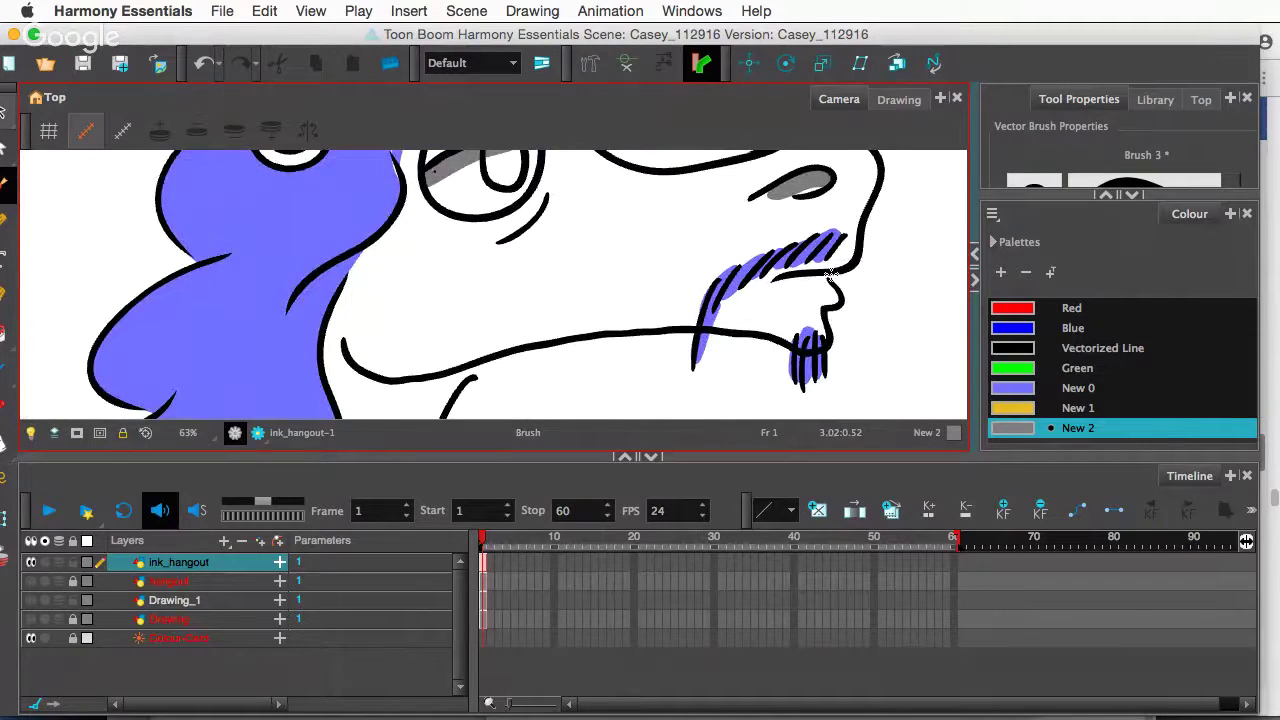
pyautogui.moveTo(830, 276); pyautogui.dragTo(768, 285)
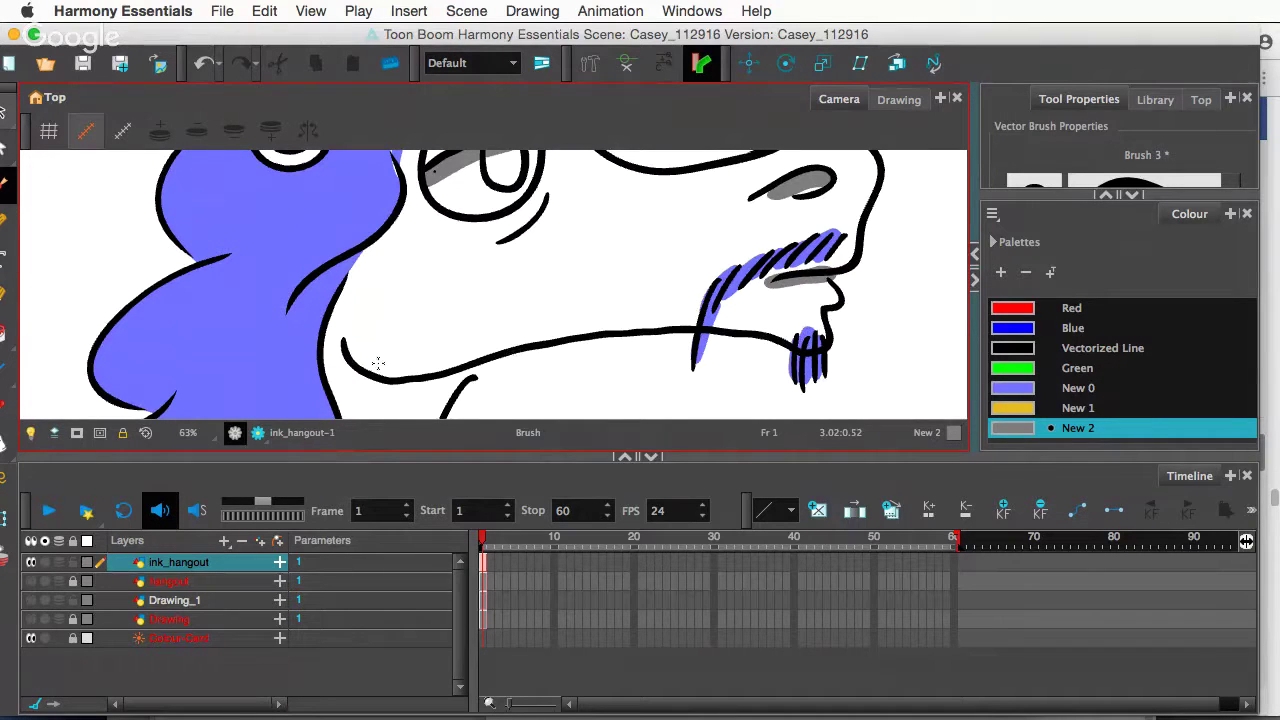
pyautogui.moveTo(358, 352)
pyautogui.mouseDown()
pyautogui.moveTo(406, 370)
pyautogui.moveTo(610, 326)
pyautogui.moveTo(763, 337)
pyautogui.mouseUp()
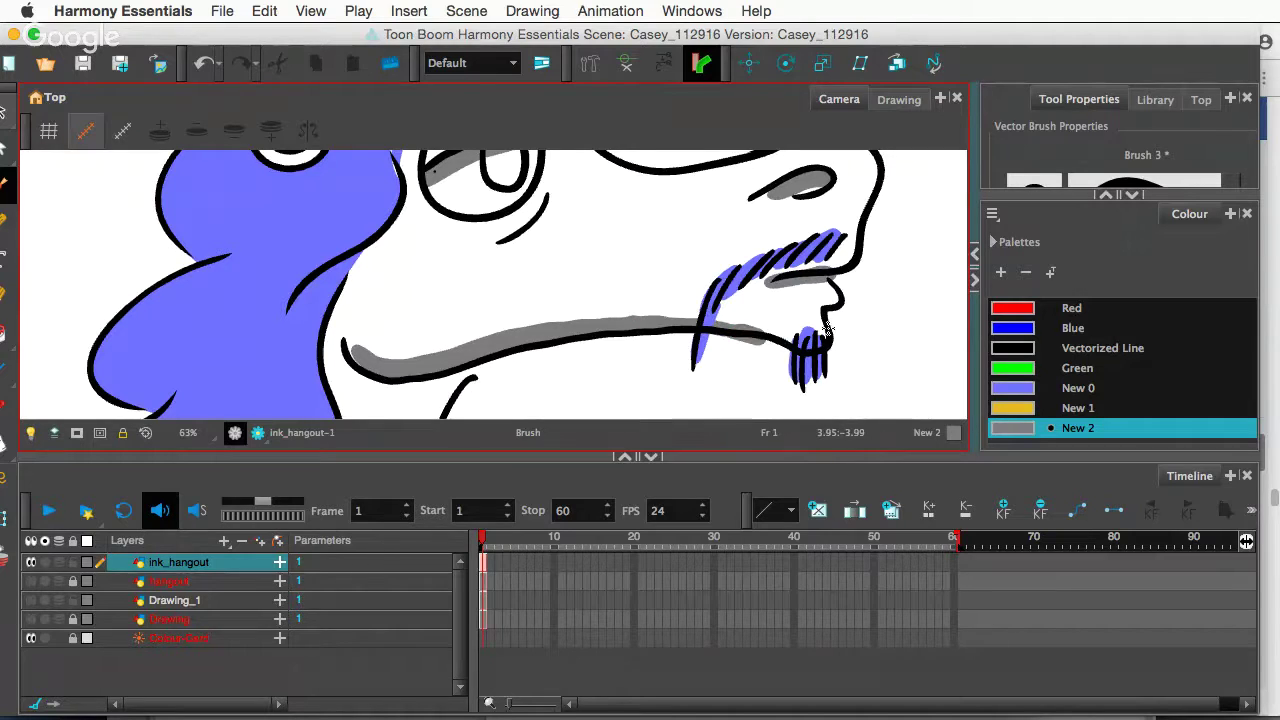
pyautogui.press('super+z')
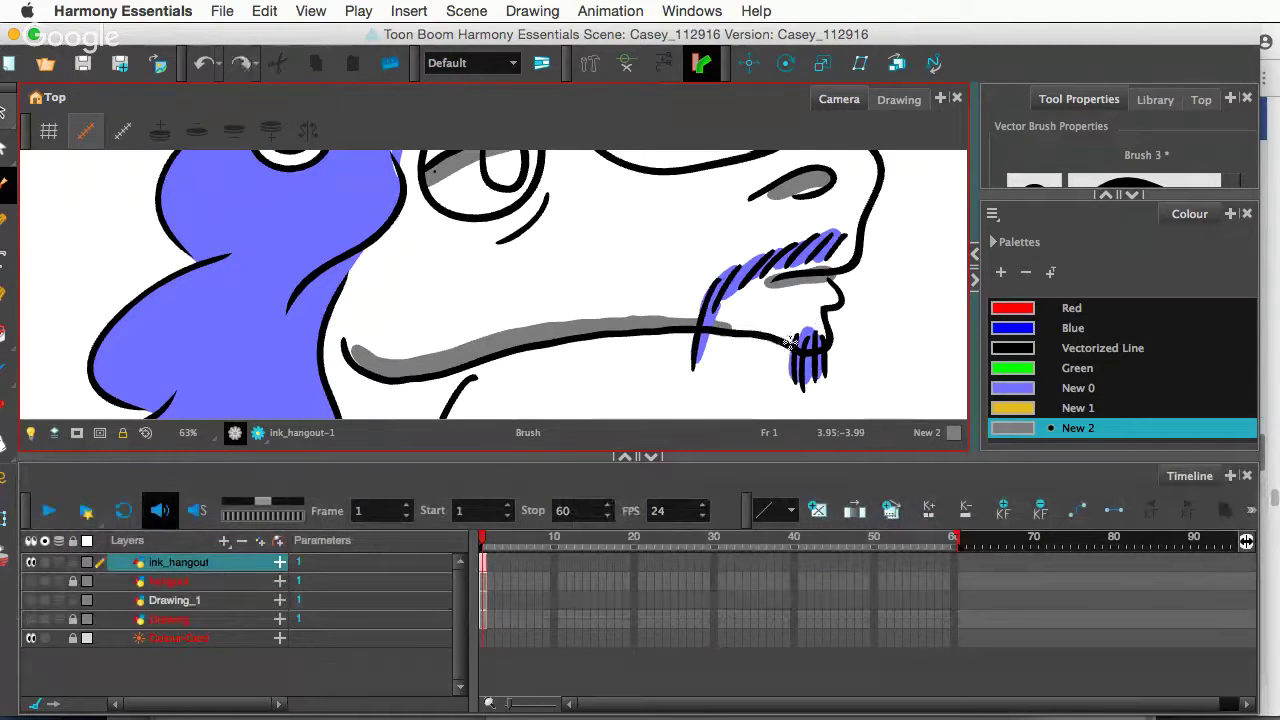
pyautogui.moveTo(786, 341); pyautogui.dragTo(708, 320)
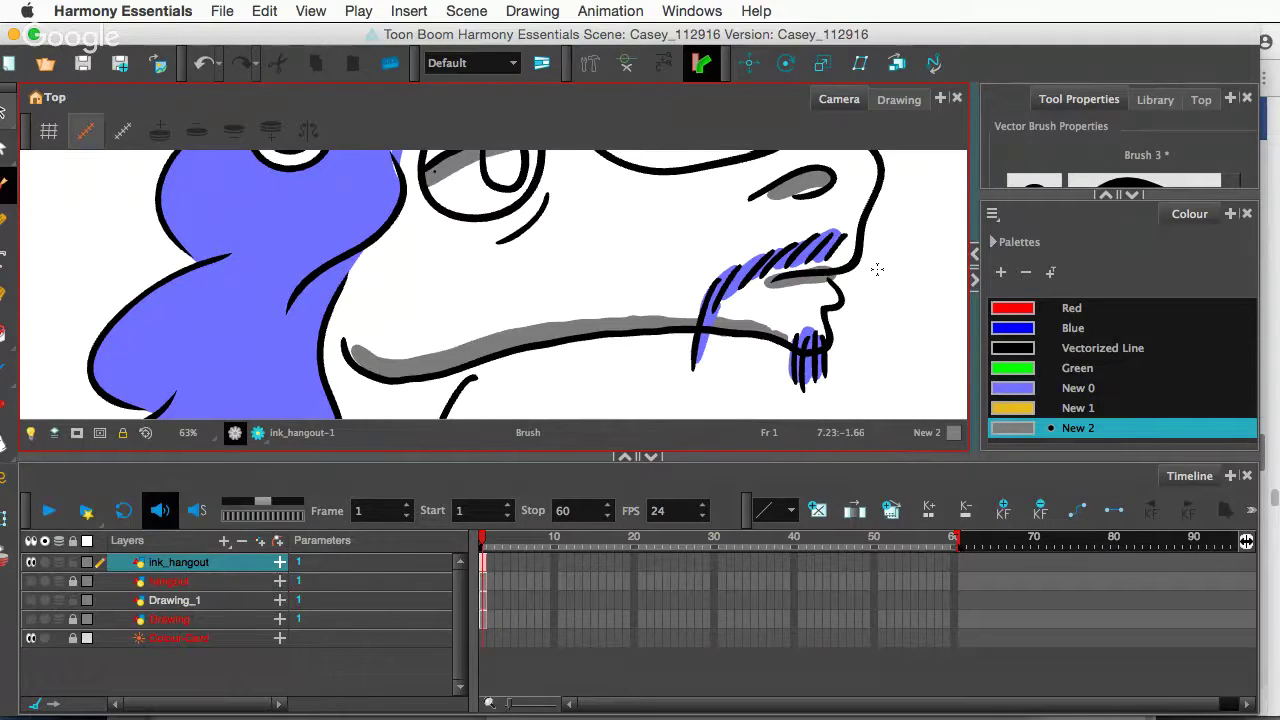
# - Smooth the long grey jaw shading and extend its back end to meet the jaw's ink line
pyautogui.press('super')
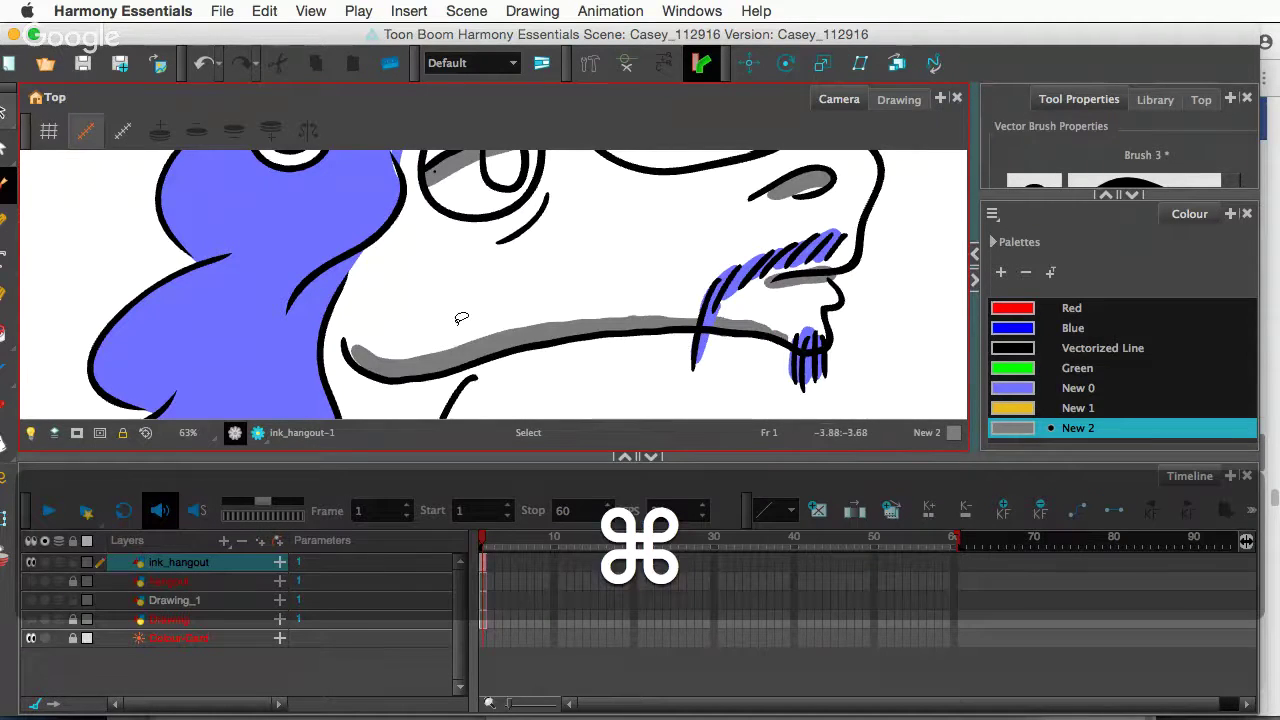
pyautogui.moveTo(432, 355); pyautogui.dragTo(430, 360)
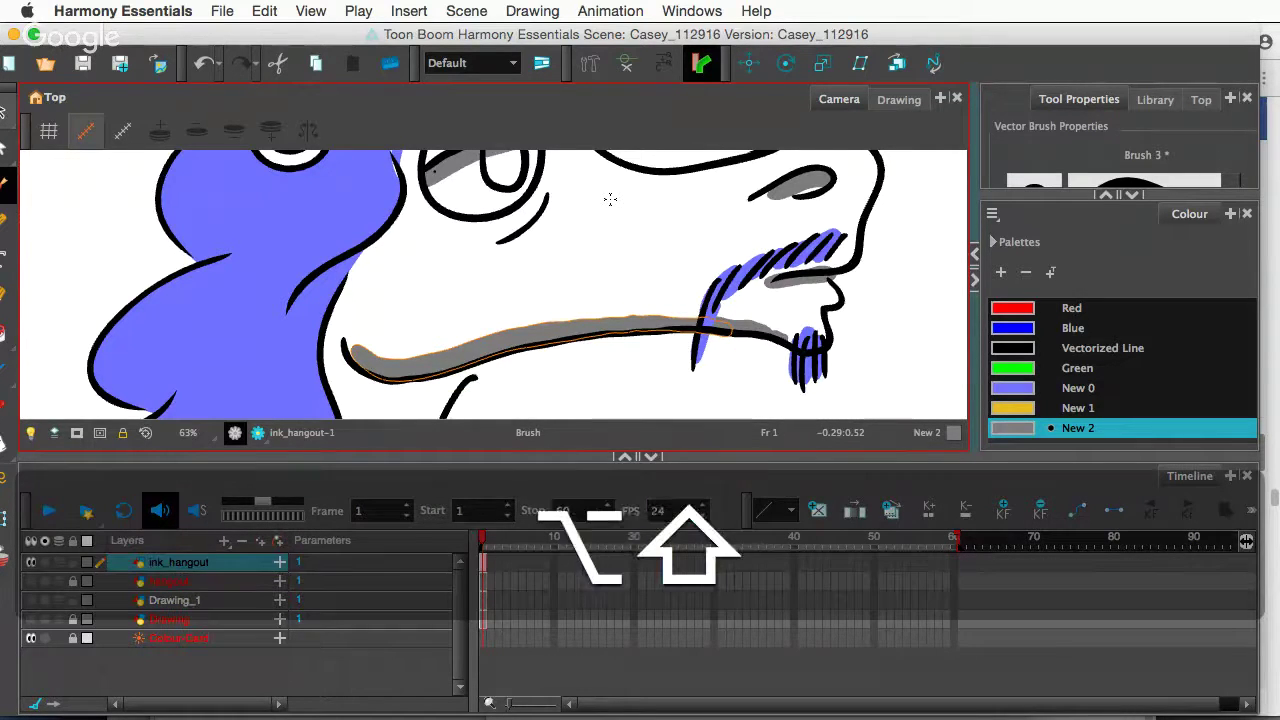
pyautogui.hotkey('alt', 'shift', 's')
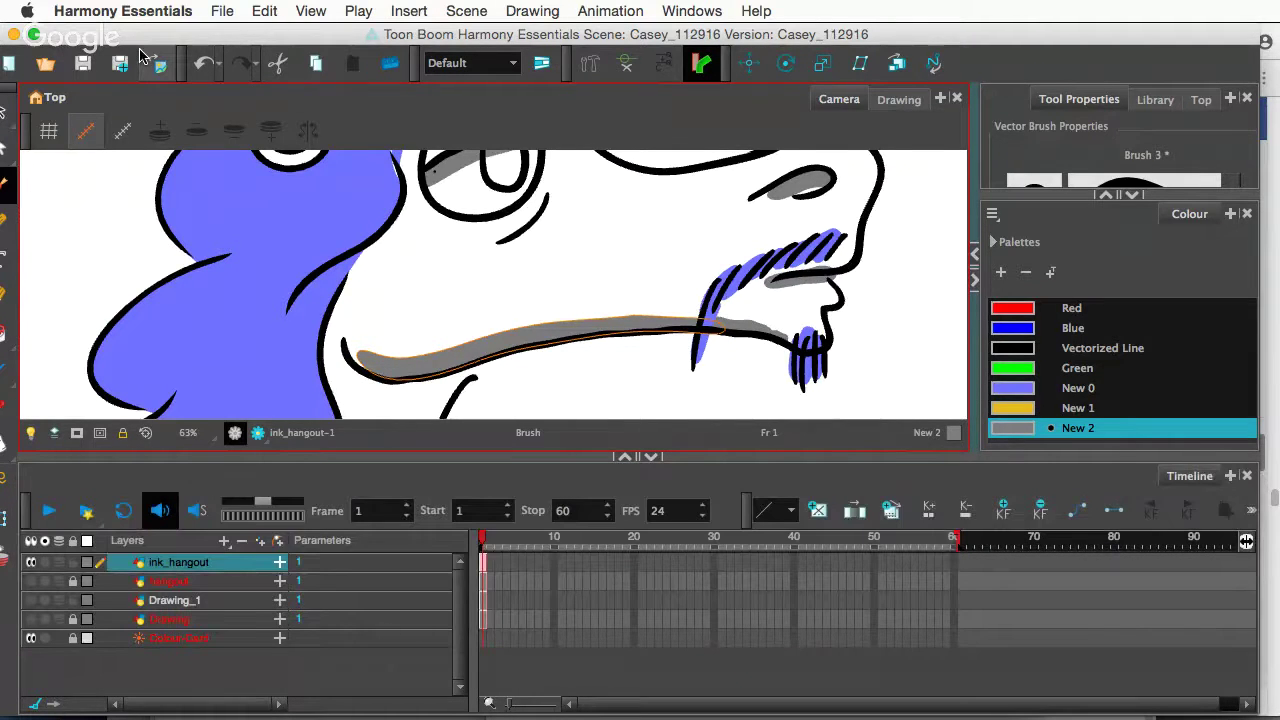
pyautogui.moveTo(144, 34); pyautogui.dragTo(163, 34)
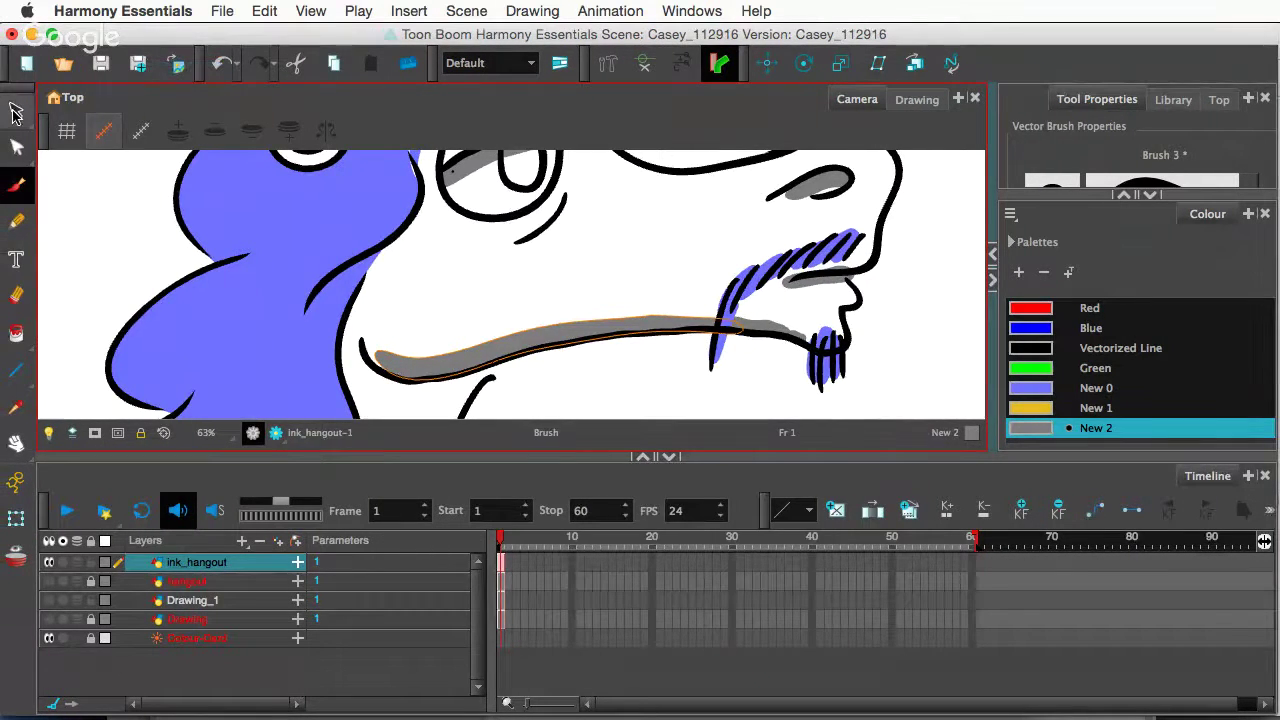
pyautogui.click(16, 113)
pyautogui.click(449, 284)
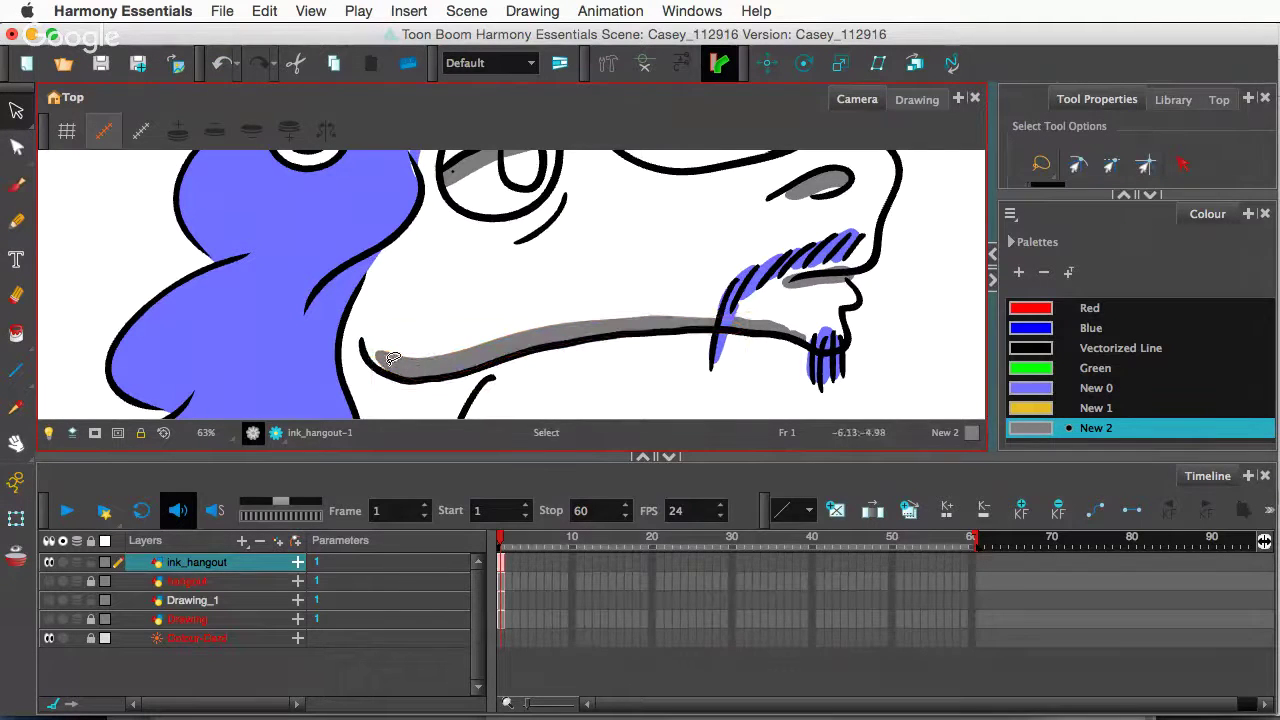
pyautogui.click(393, 360)
pyautogui.moveTo(370, 356); pyautogui.dragTo(362, 353)
pyautogui.click(508, 285)
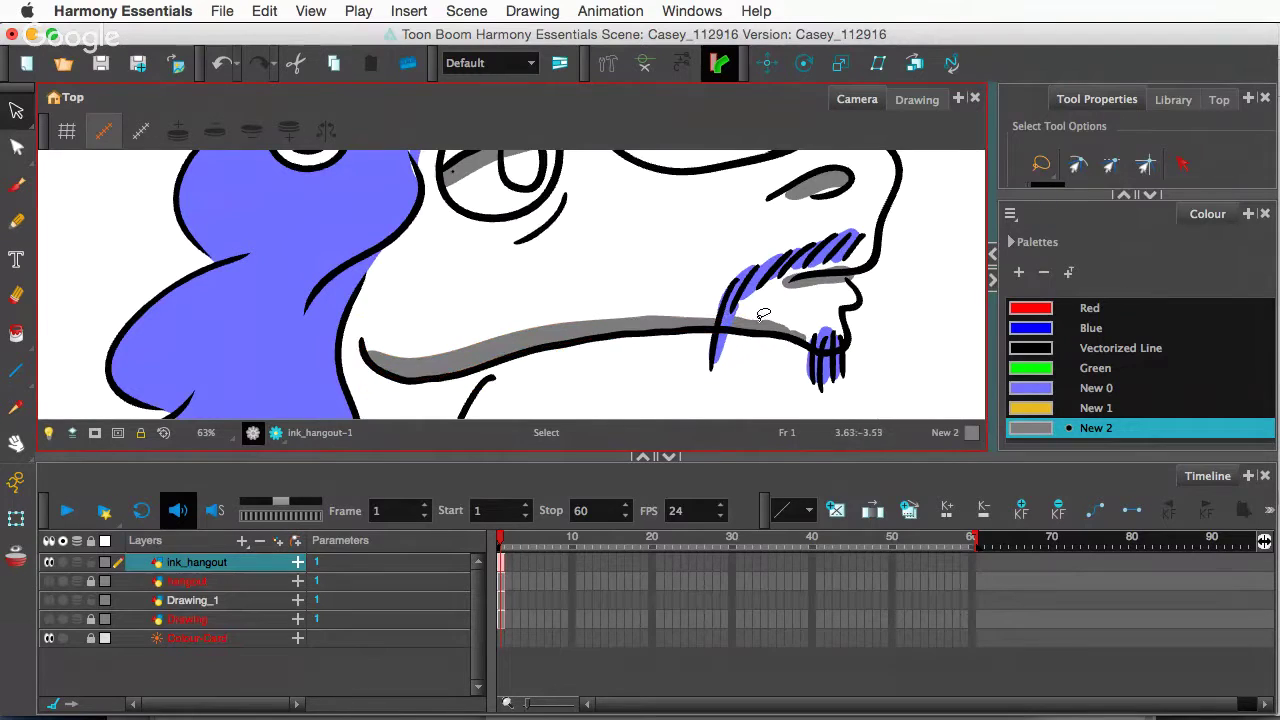
# - Smooth the short grey shading stroke between the moustache and the goatee twice
pyautogui.click(776, 326)
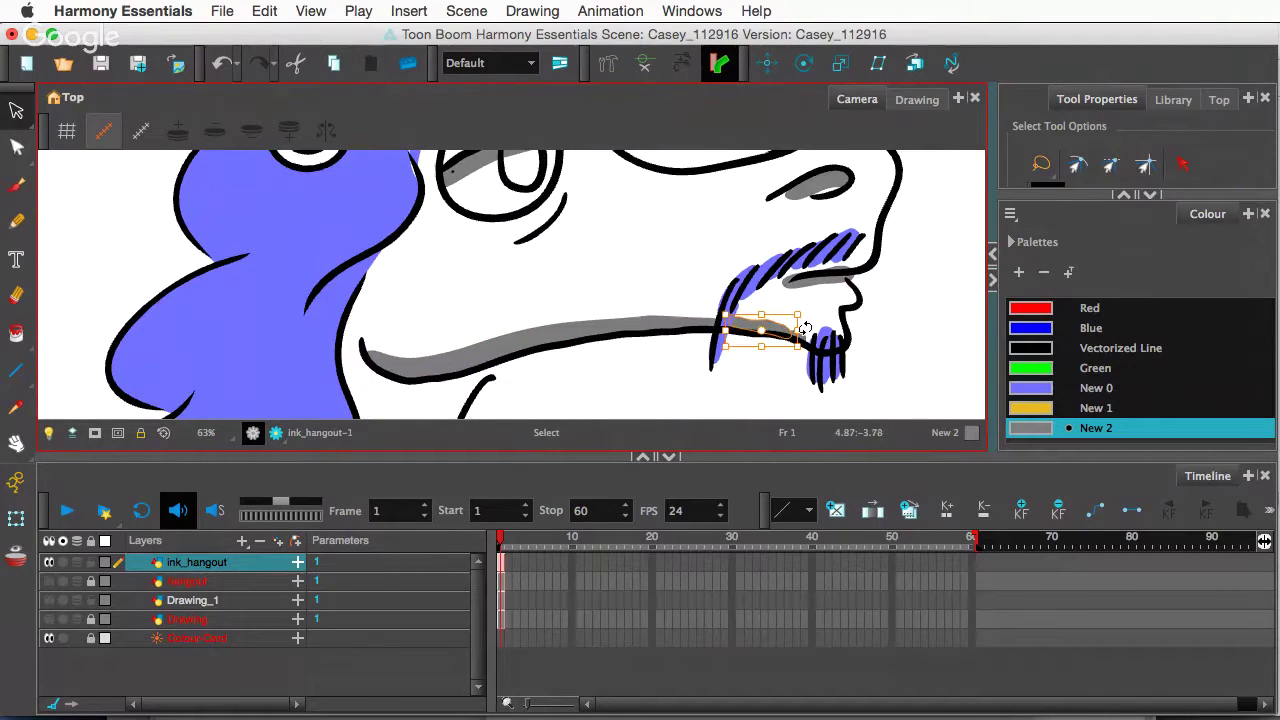
pyautogui.hotkey('alt', 'shift', 's')
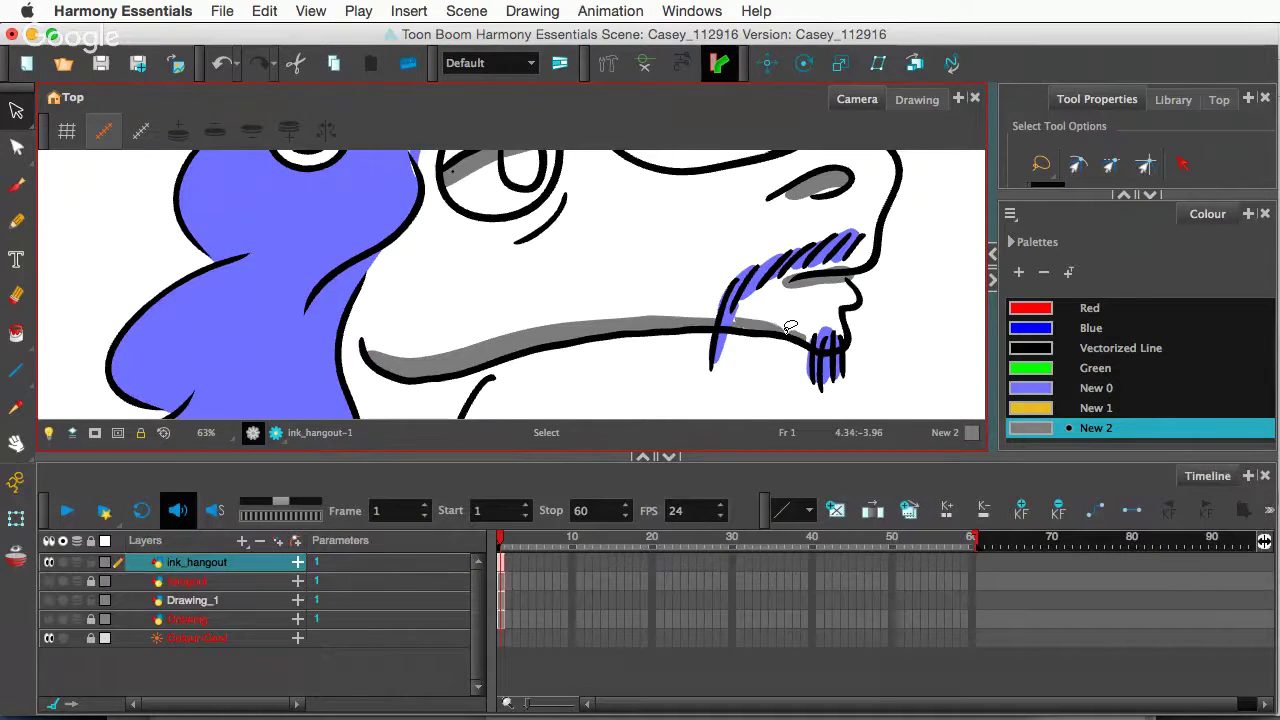
pyautogui.click(760, 325)
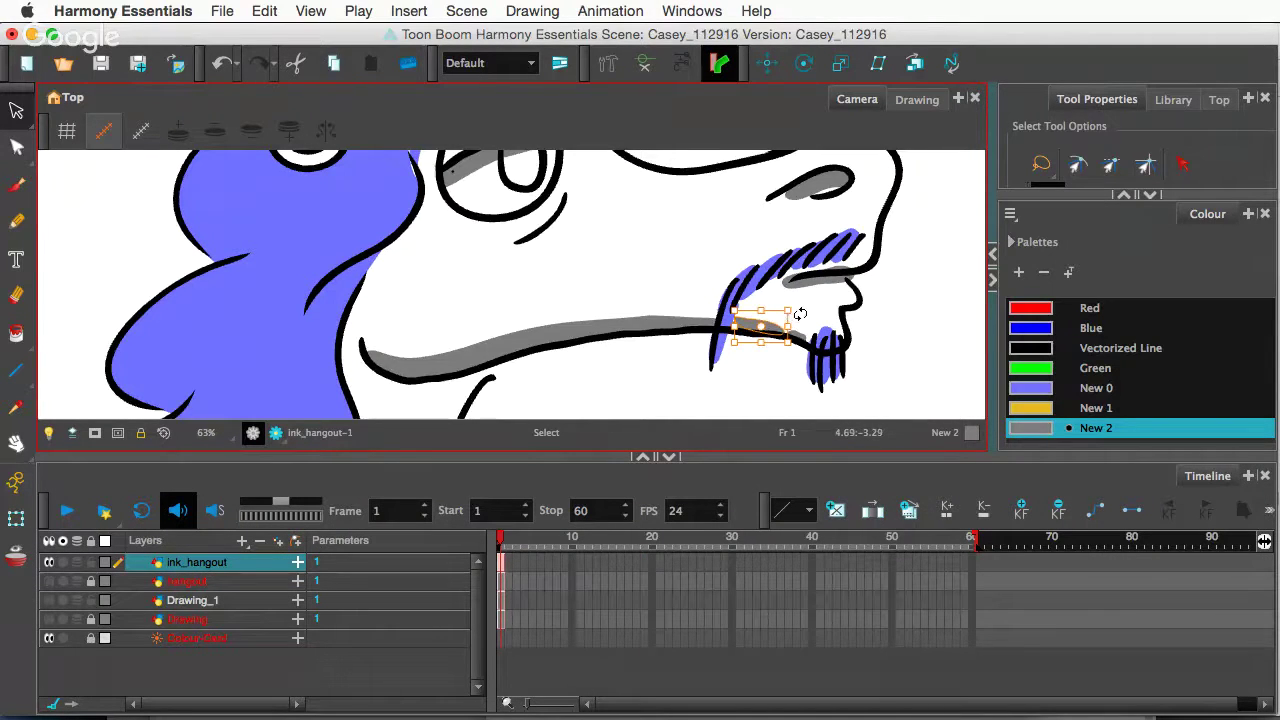
pyautogui.hotkey('alt', 'shift', 's')
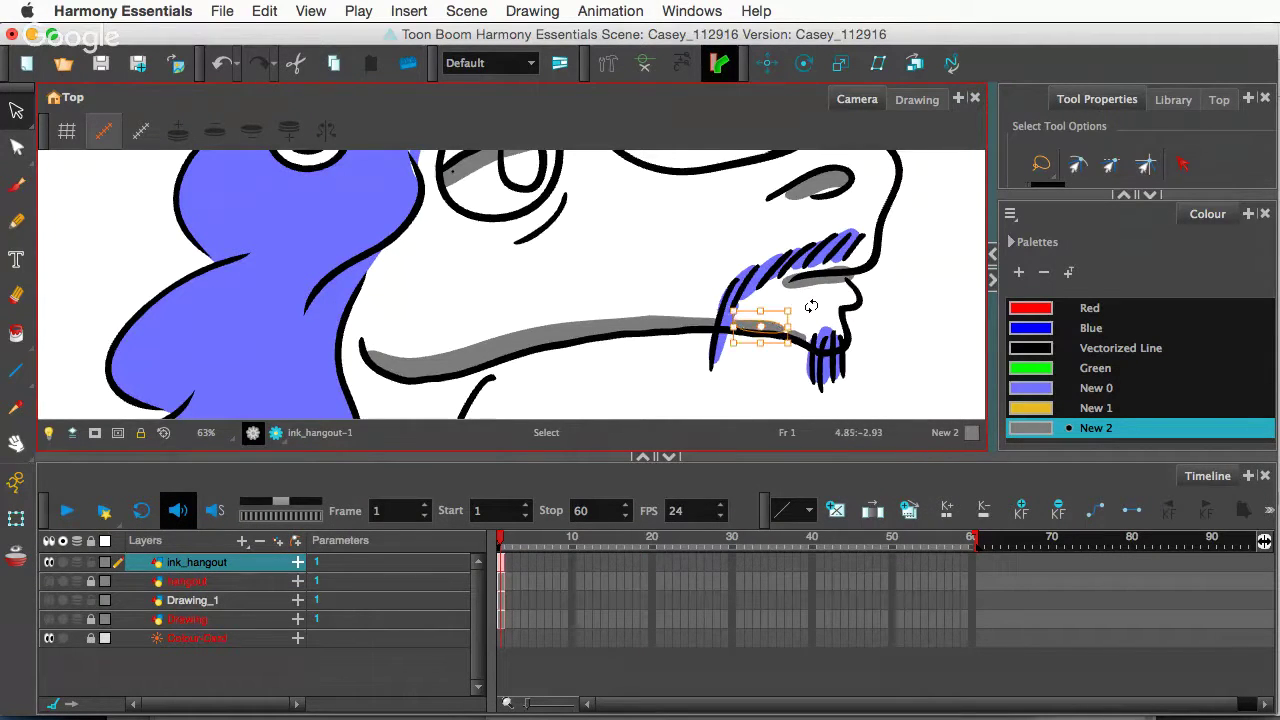
pyautogui.click(918, 318)
# - Adjust the grey shading below the mouth line slightly and deselect it
pyautogui.scroll(-2, 910, 318)
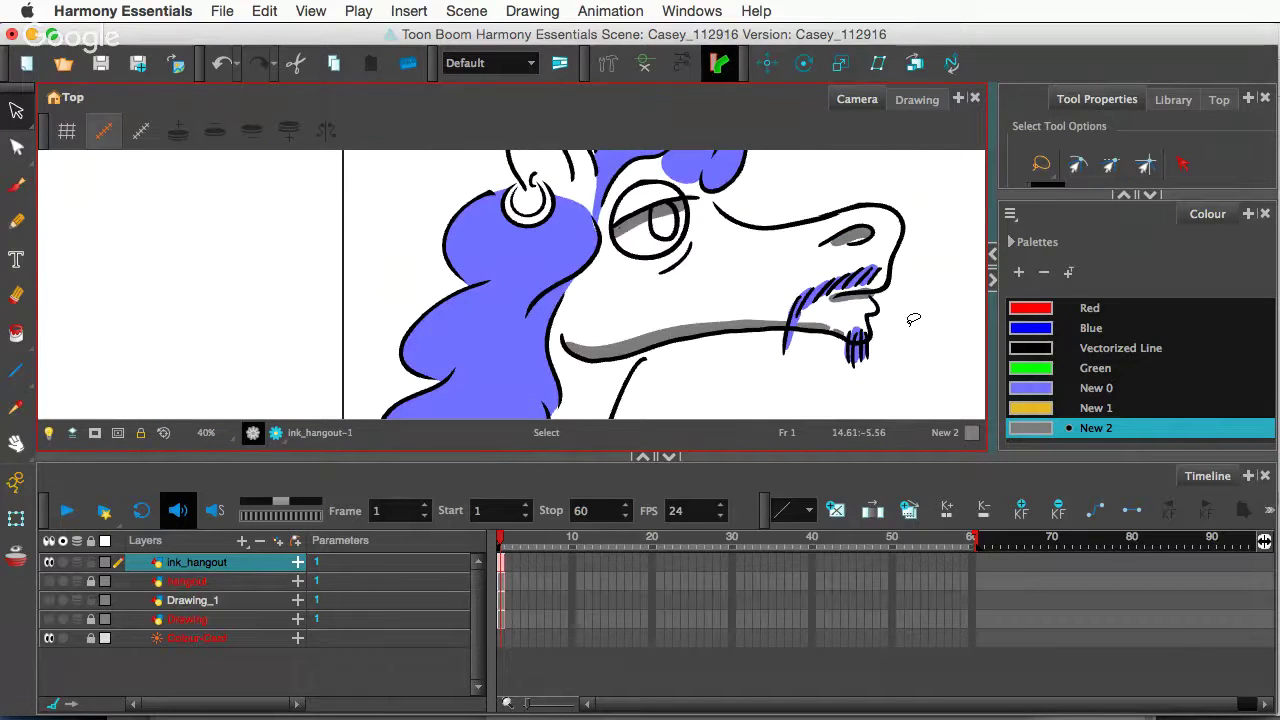
pyautogui.click(862, 296)
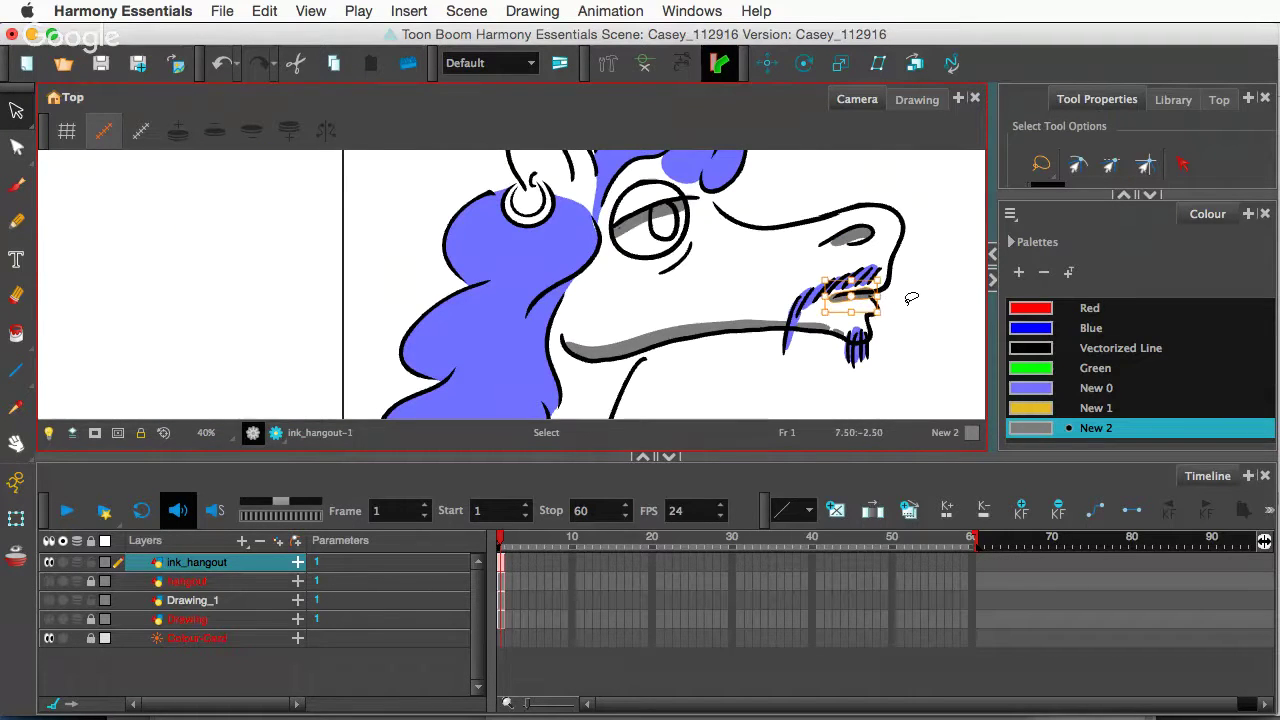
pyautogui.scroll(2, 911, 298)
pyautogui.scroll(4, 852, 298)
pyautogui.moveTo(793, 285)
pyautogui.mouseDown()
pyautogui.moveTo(800, 302)
pyautogui.moveTo(795, 288)
pyautogui.mouseUp()
pyautogui.scroll(-5, 870, 280)
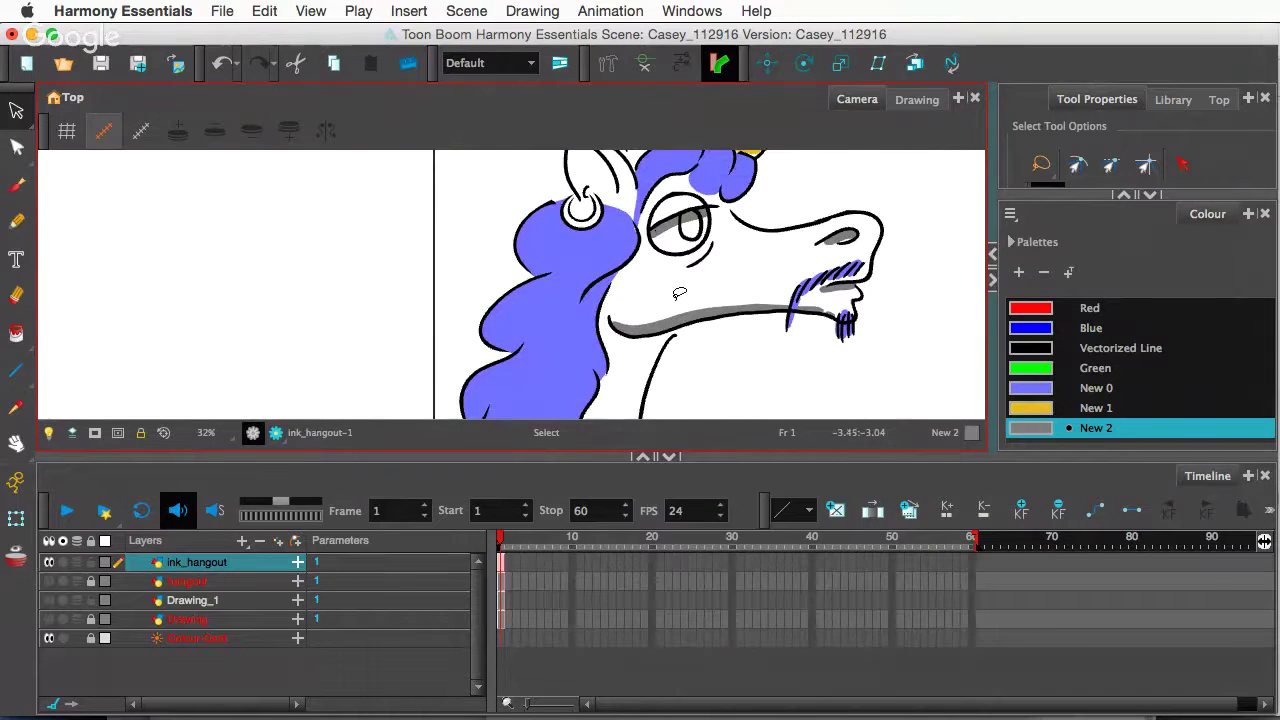
pyautogui.moveTo(679, 293); pyautogui.dragTo(575, 277)
pyautogui.scroll(-2, 575, 276)
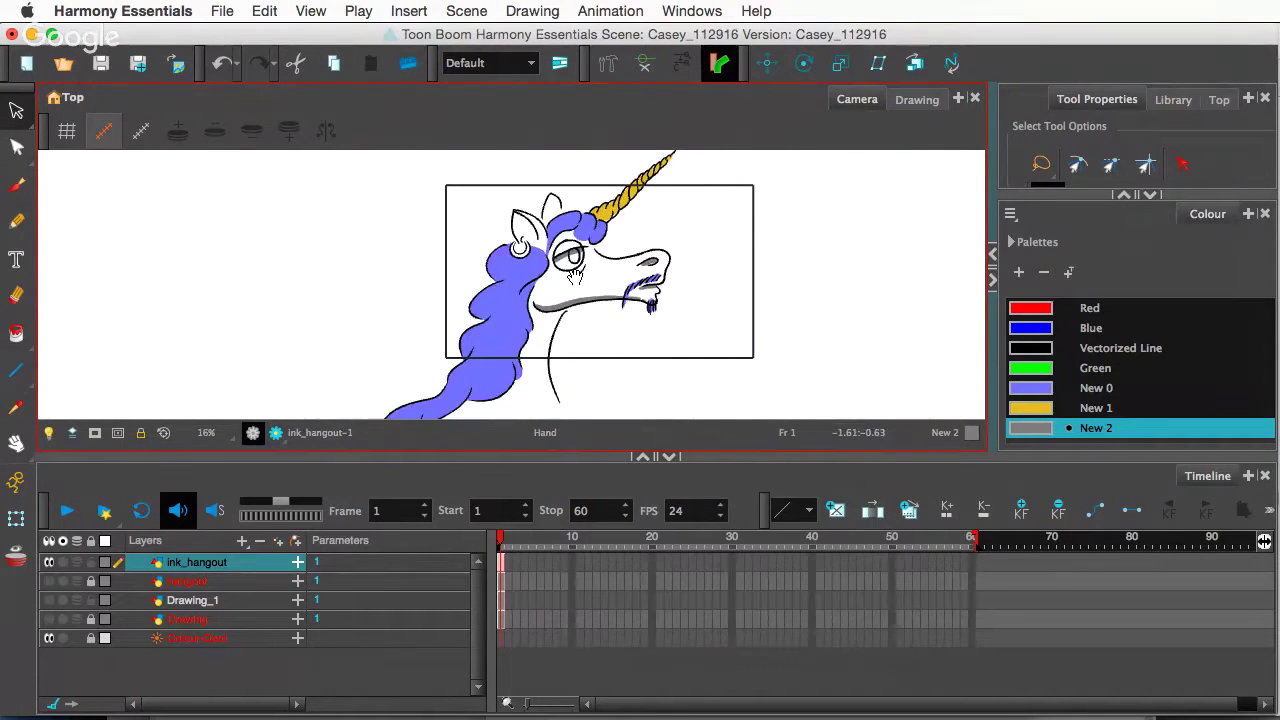
pyautogui.click(670, 356)
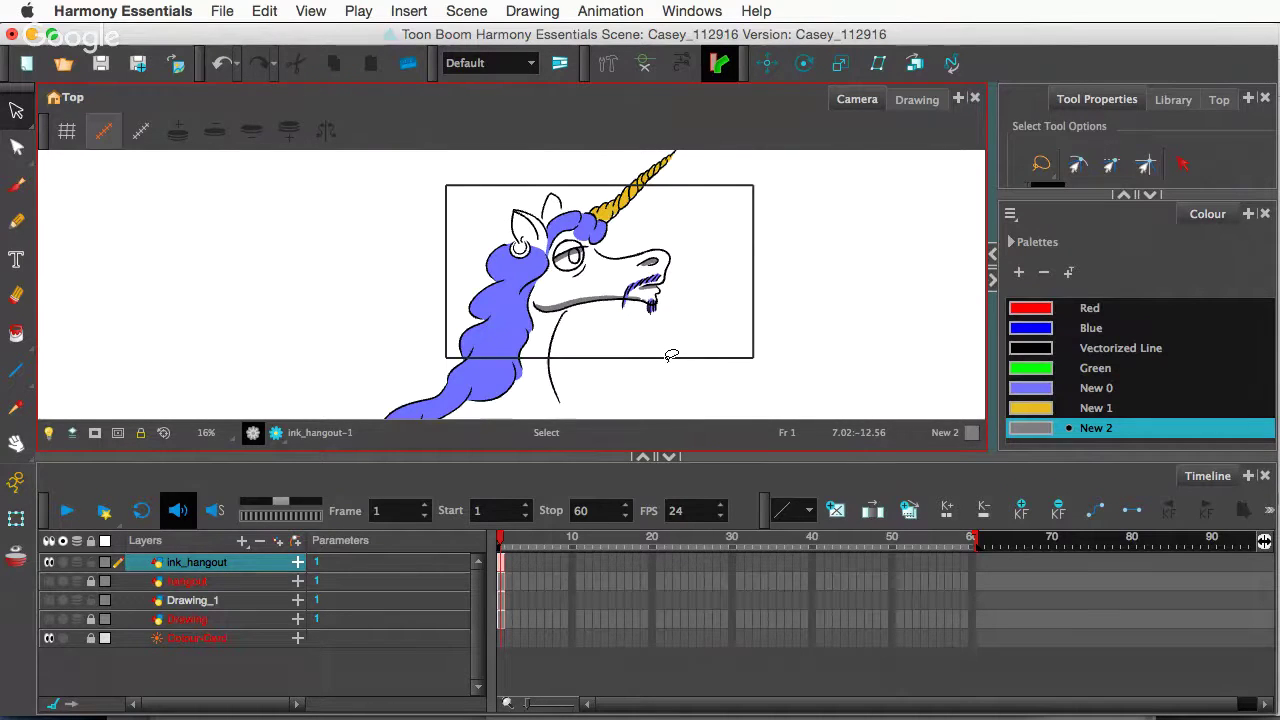
# - Switch back to the Brush tool, expand its full properties and turn off Draw Behind
pyautogui.click(1012, 295)
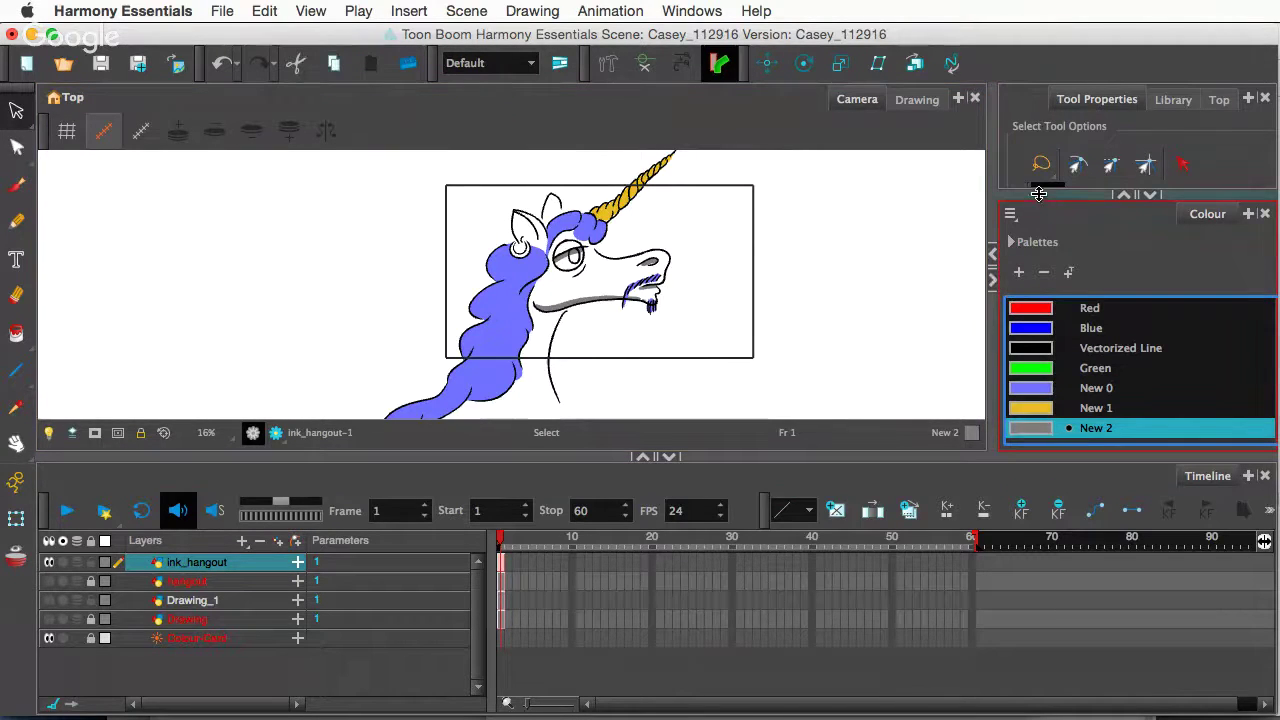
pyautogui.moveTo(1037, 195); pyautogui.dragTo(1035, 318)
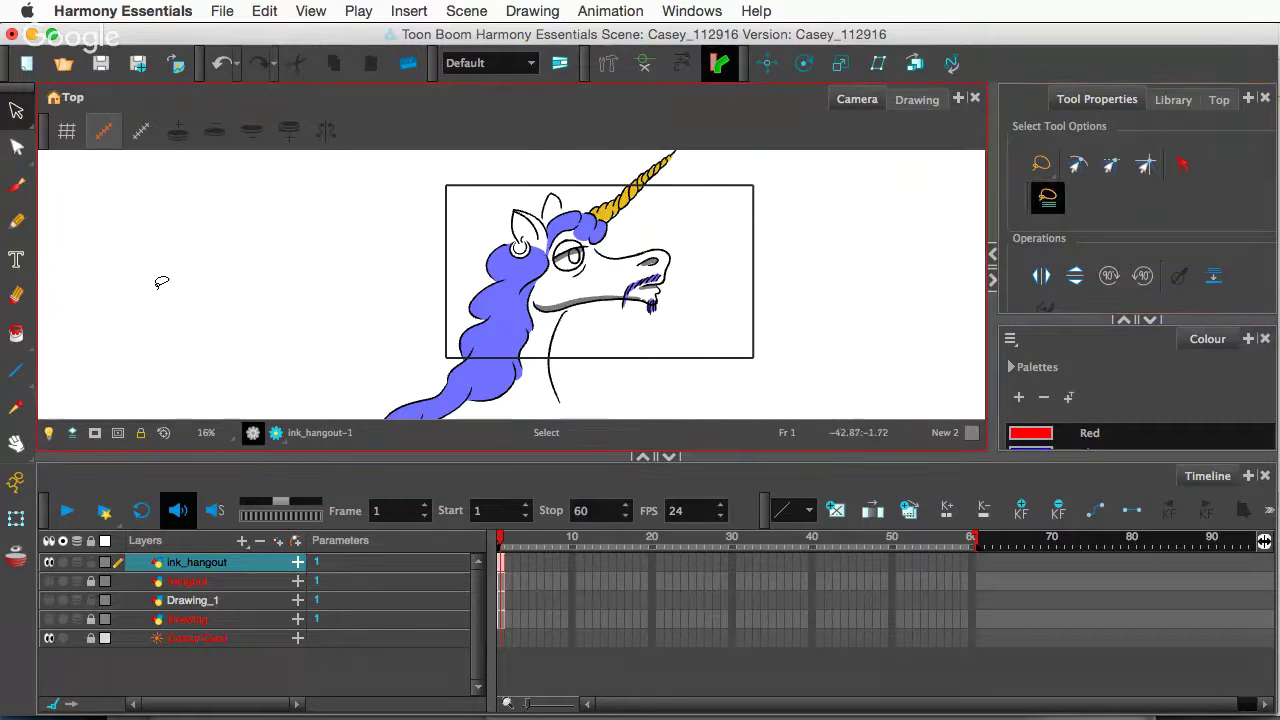
pyautogui.click(16, 188)
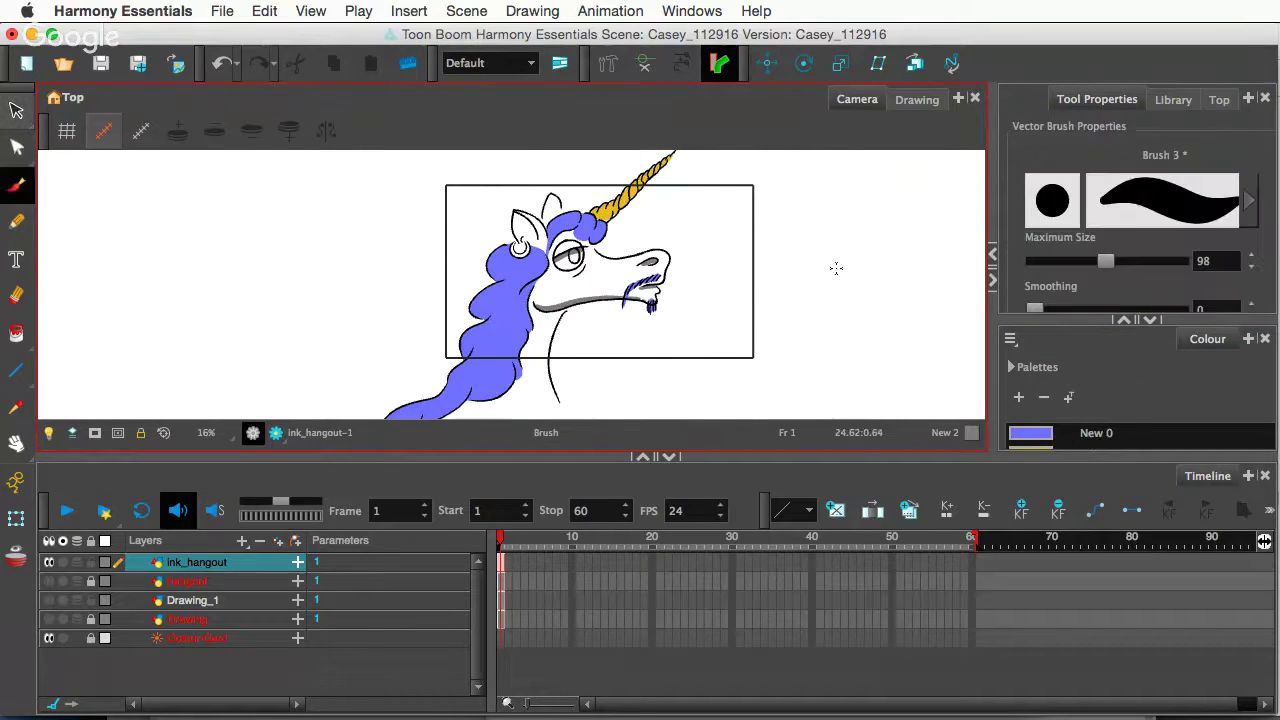
pyautogui.click(1025, 222)
pyautogui.click(1145, 328)
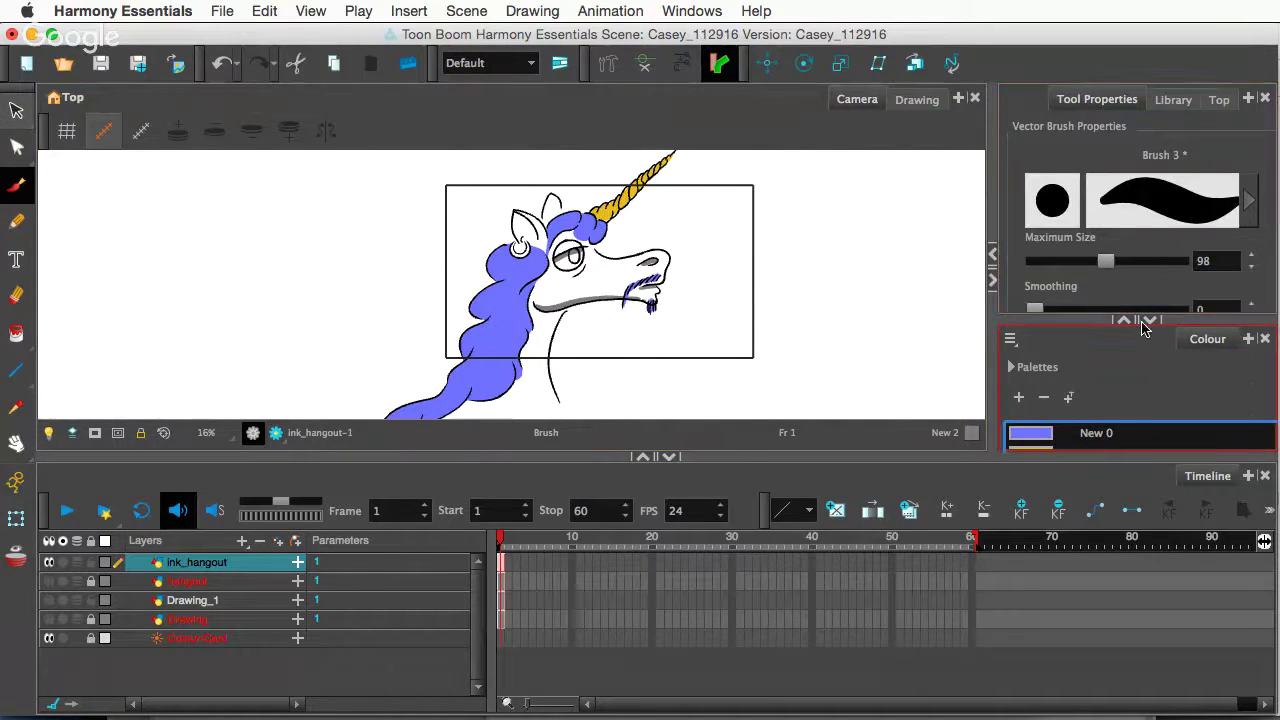
pyautogui.click(1150, 321)
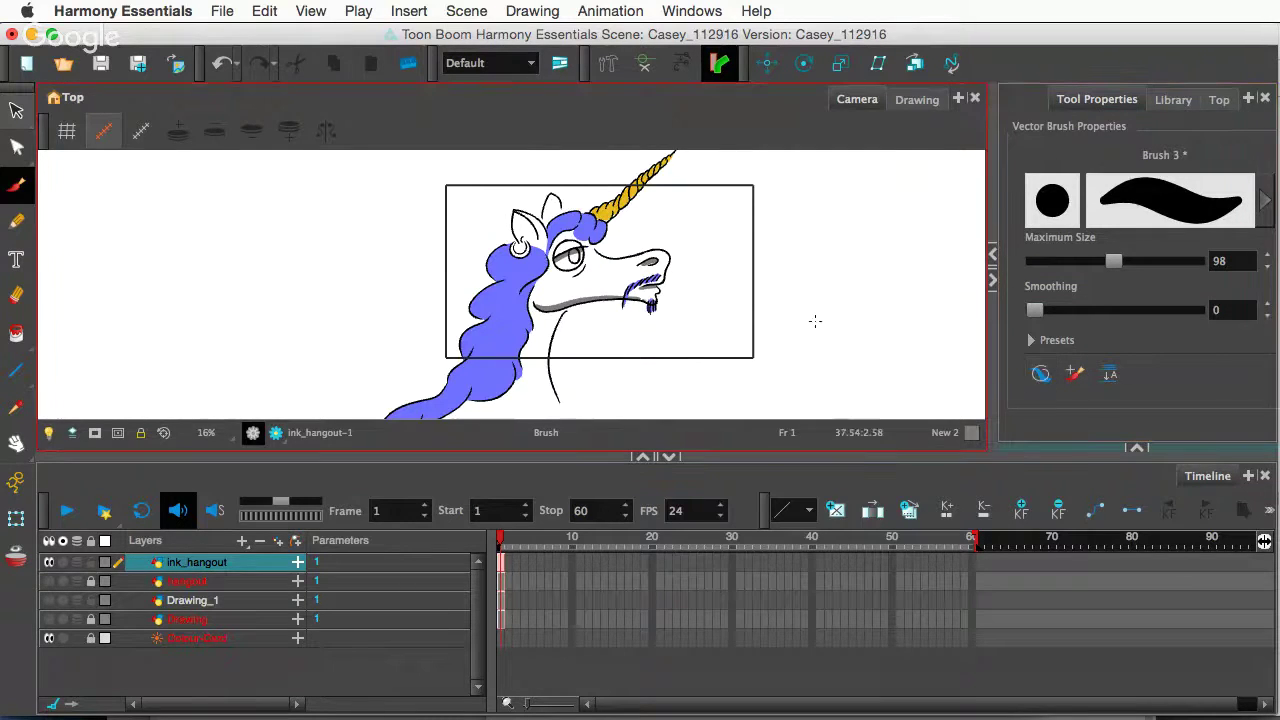
# - Fill the eye's pupil with solid Black using the Brush tool
pyautogui.scroll(2, 617, 262)
pyautogui.scroll(1, 617, 262)
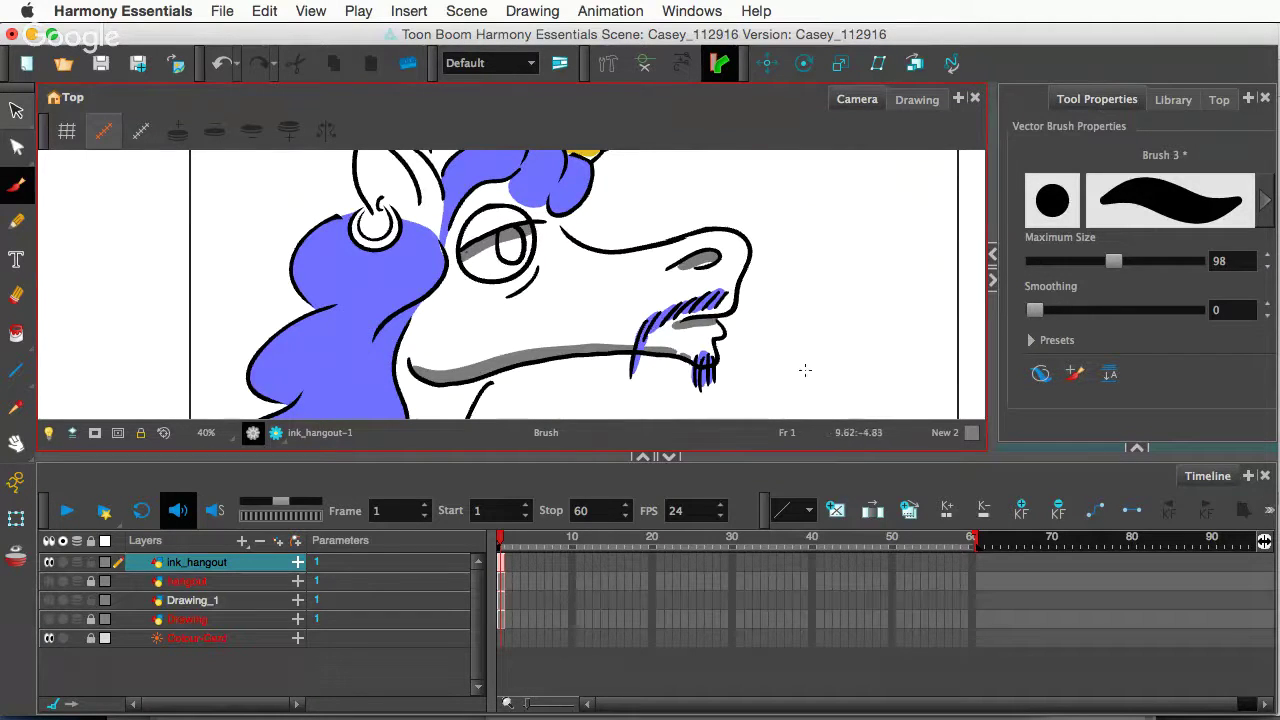
pyautogui.click(1130, 446)
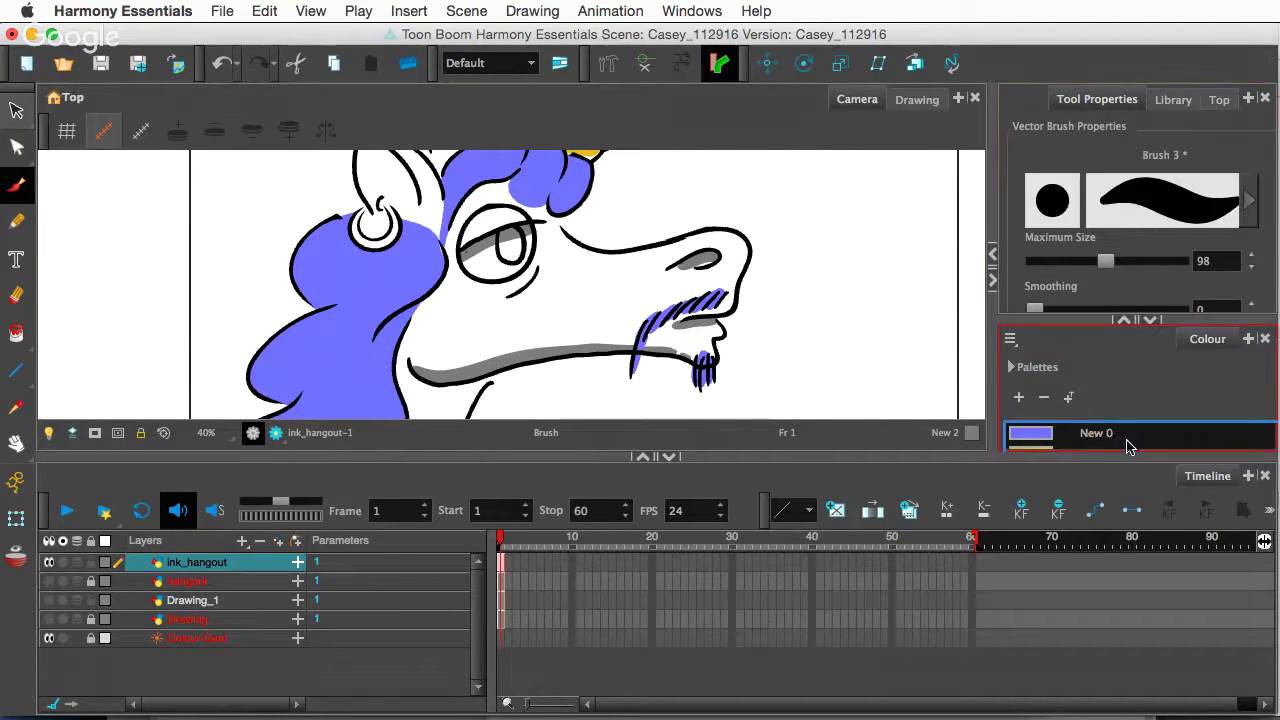
pyautogui.scroll(3, 1036, 430)
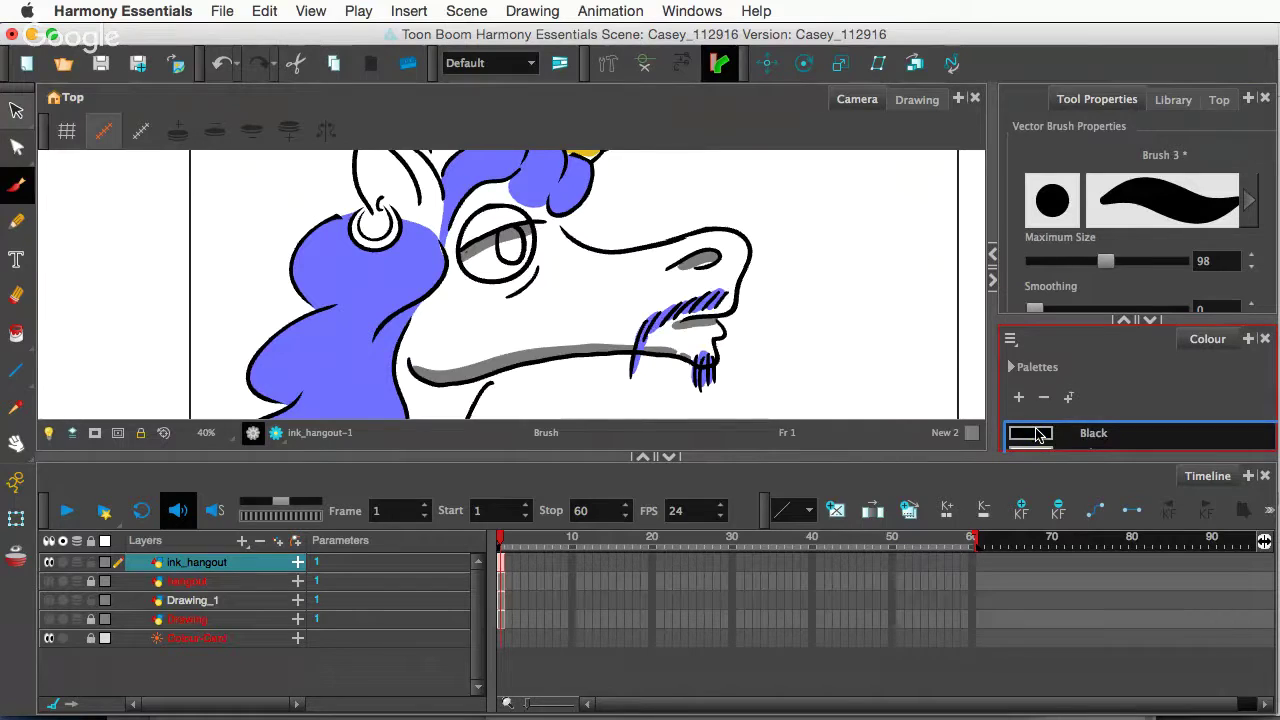
pyautogui.click(1038, 434)
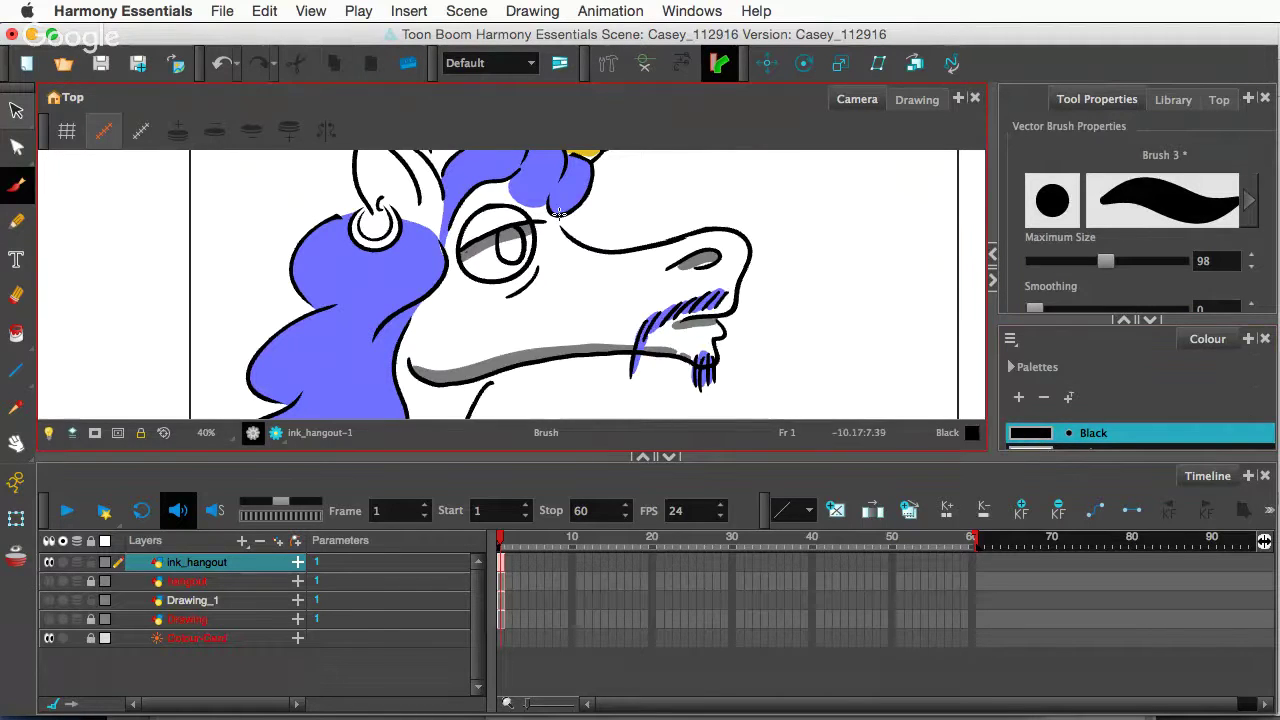
pyautogui.moveTo(507, 237)
pyautogui.mouseDown()
pyautogui.moveTo(513, 258)
pyautogui.moveTo(509, 238)
pyautogui.mouseUp()
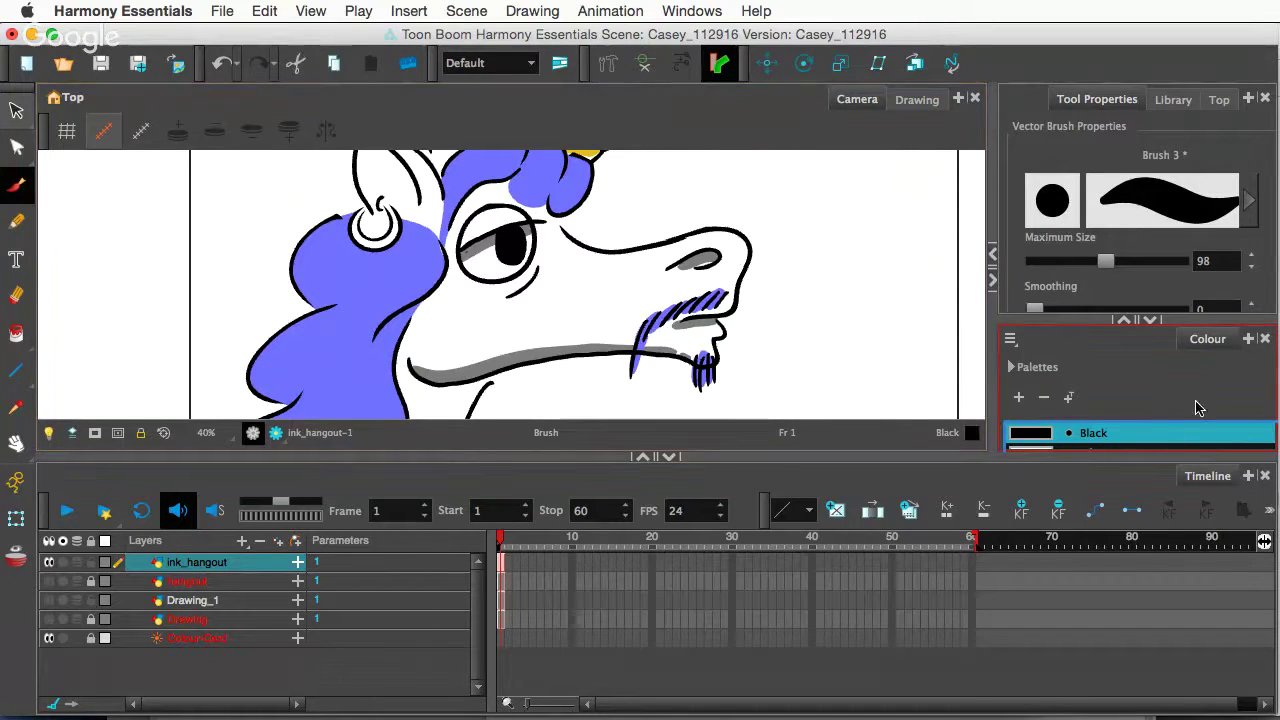
# - Paint the centre of the round earring with the purple New 0 colour
pyautogui.scroll(-2, 1108, 431)
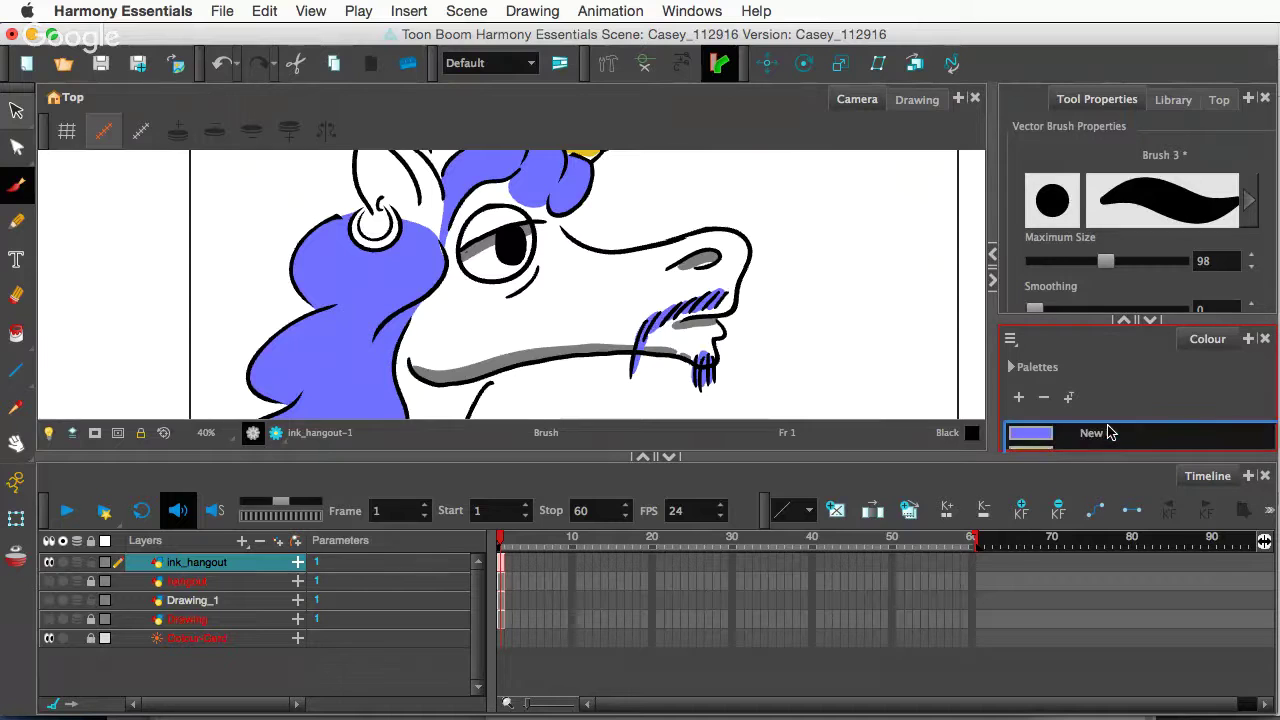
pyautogui.click(1030, 433)
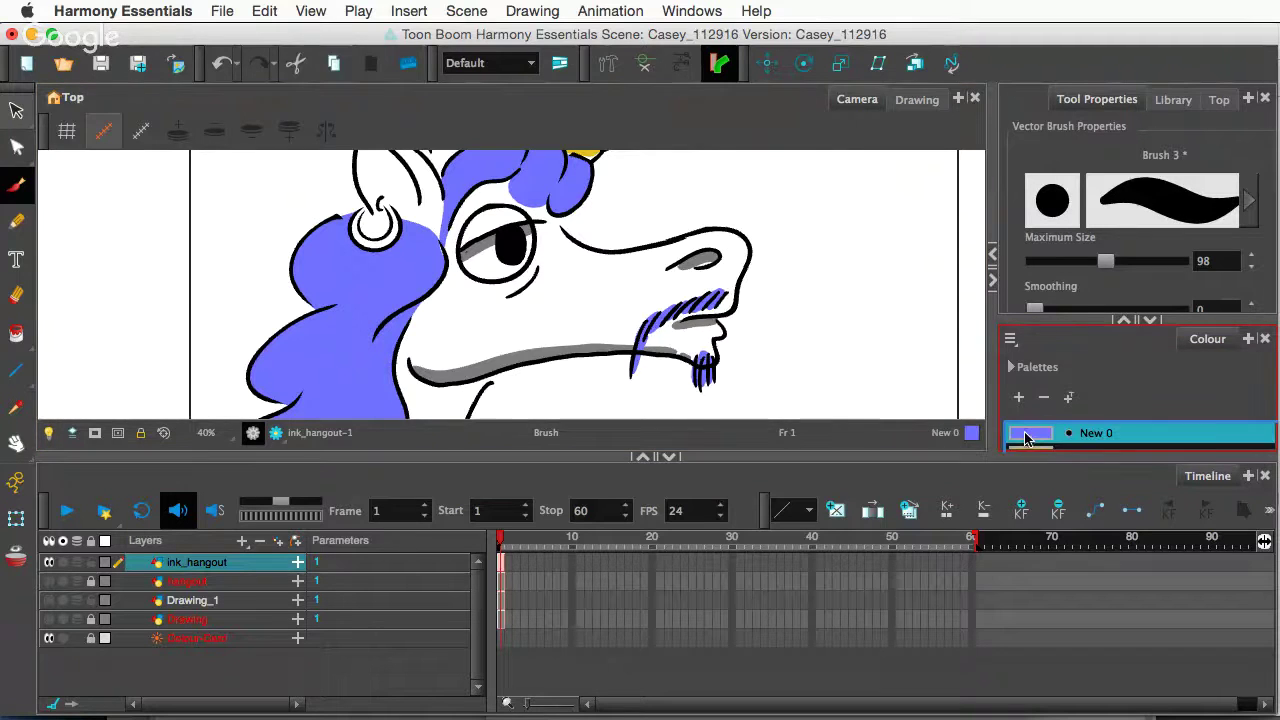
pyautogui.click(372, 220)
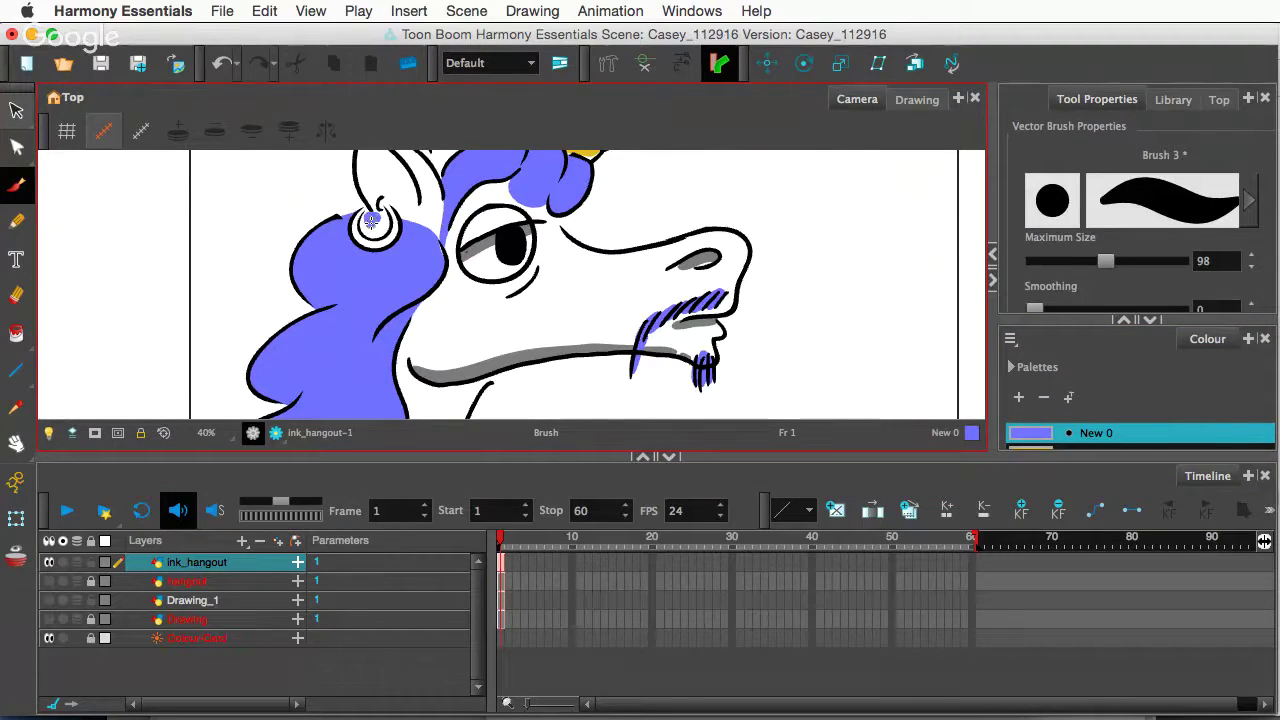
pyautogui.moveTo(367, 224); pyautogui.dragTo(377, 229)
# - Expand the Colour view and paint White highlight dabs inside the black pupil
pyautogui.click(1115, 425)
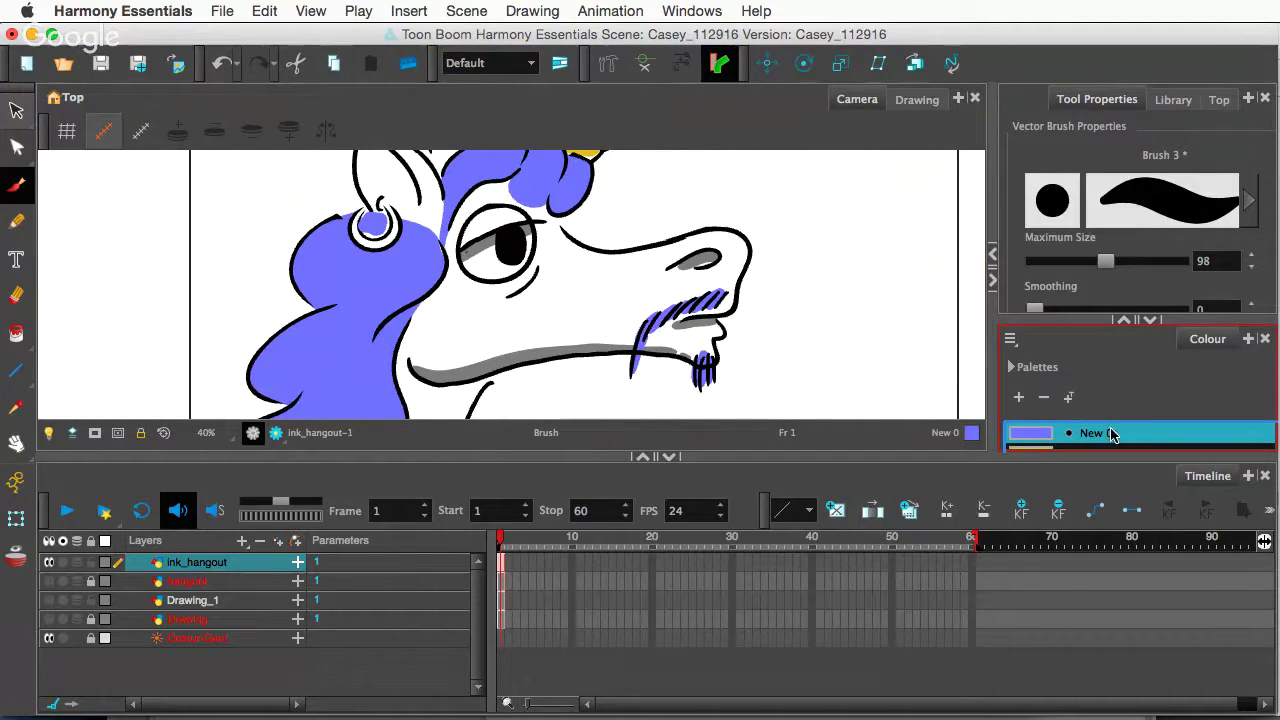
pyautogui.scroll(3, 1110, 433)
pyautogui.scroll(-2, 1110, 436)
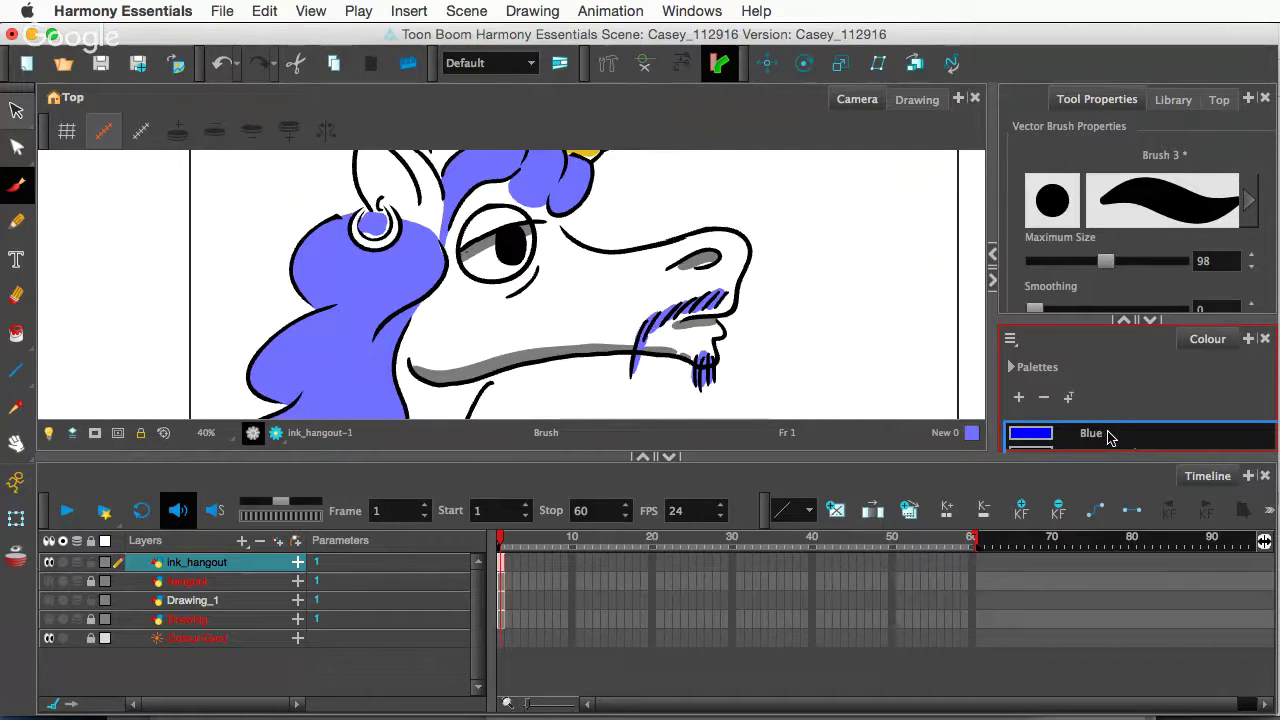
pyautogui.click(1123, 320)
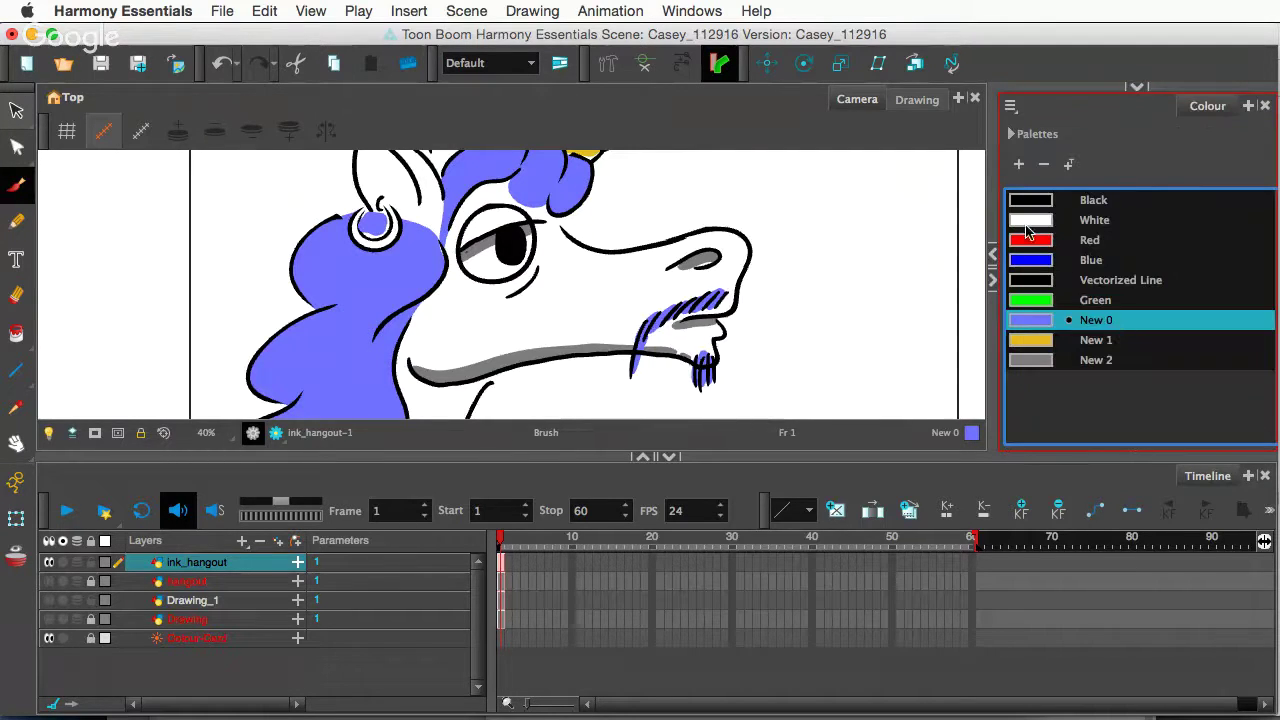
pyautogui.click(1029, 222)
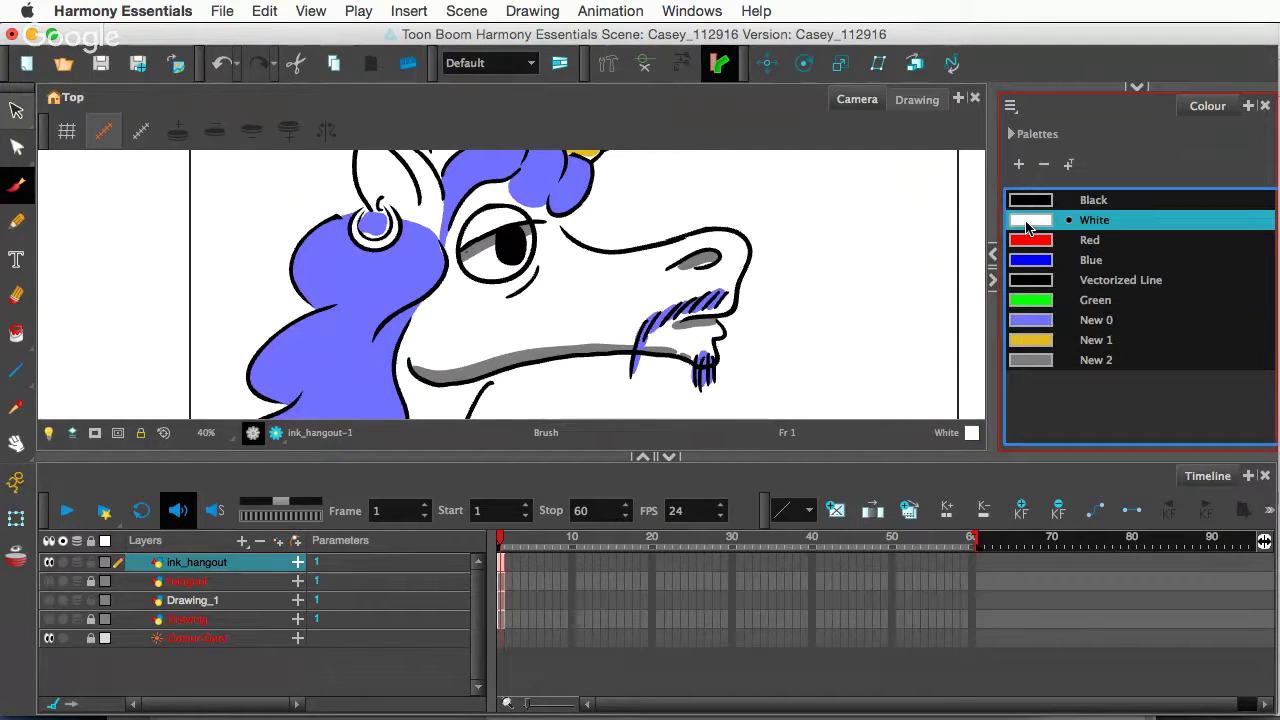
pyautogui.click(503, 250)
pyautogui.click(512, 241)
# - Undo the extra white dab, resize the brush and add a tiny white dot beside the pupil's main highlight
pyautogui.press('super+z')
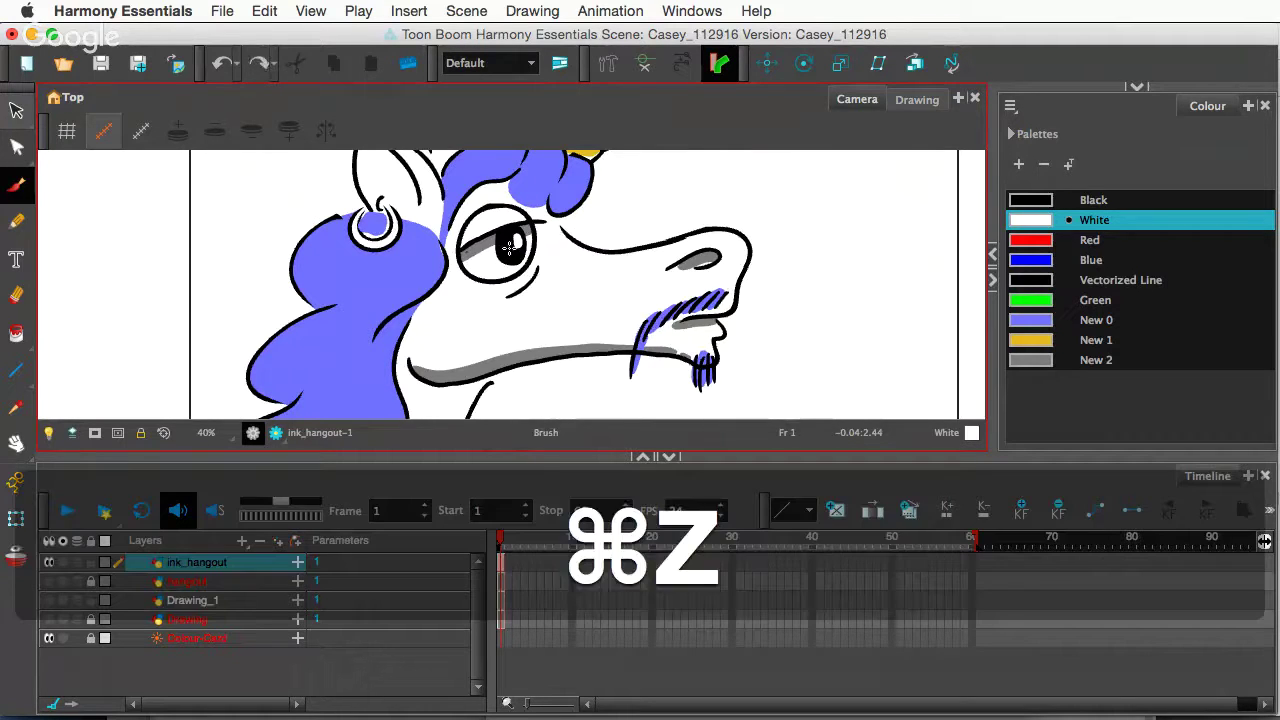
pyautogui.press('super+z')
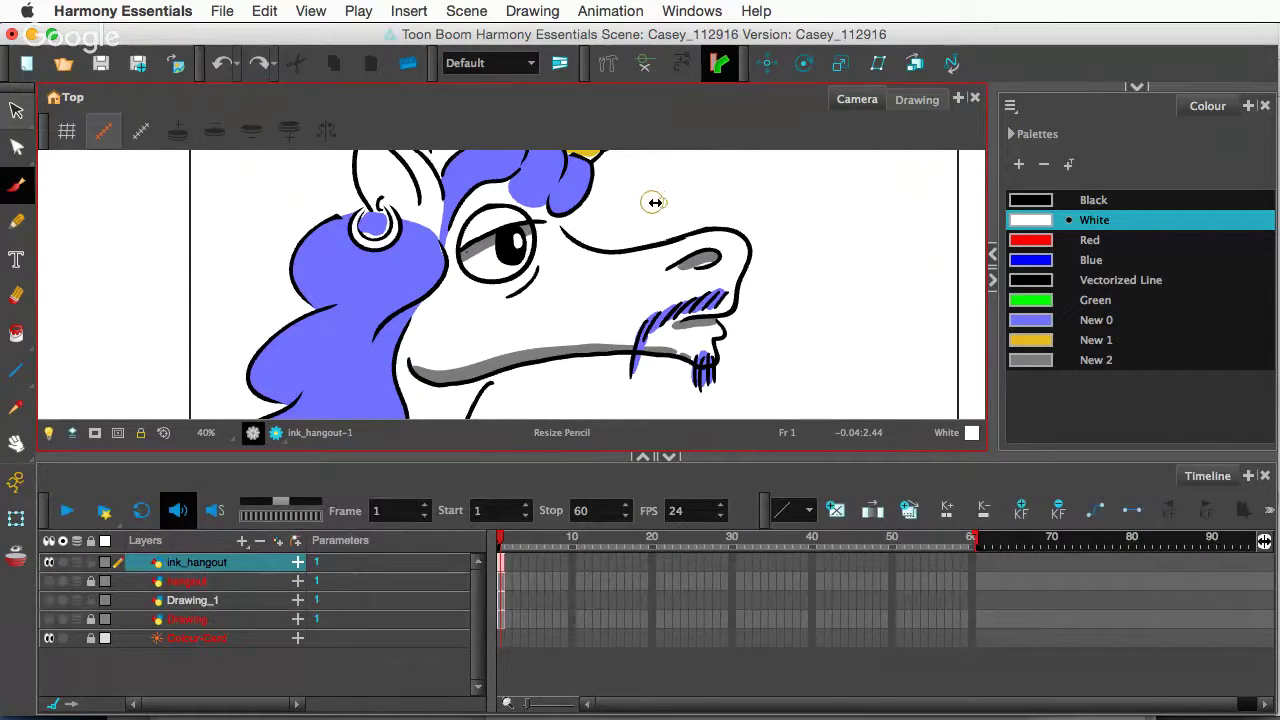
pyautogui.click(508, 244)
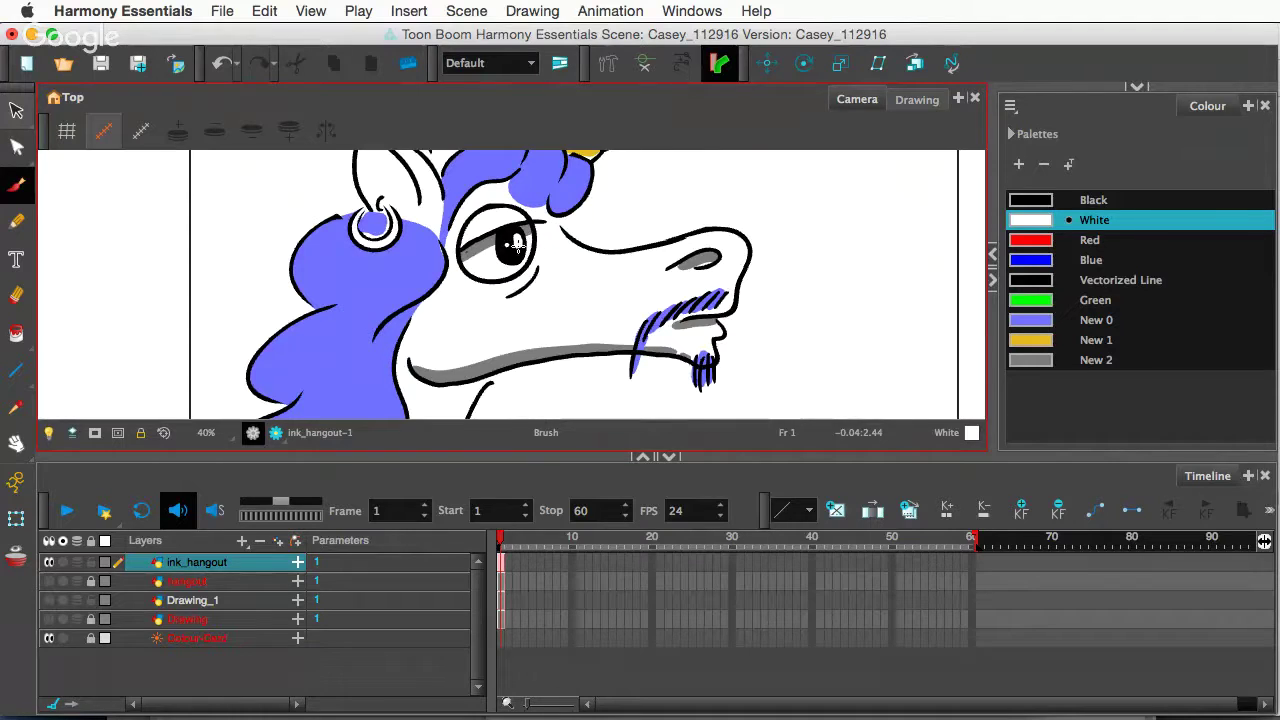
pyautogui.click(507, 243)
# - Paint a grey New 2 shading stroke along the near ear's inner line, then select and smooth it
pyautogui.scroll(-2, 682, 183)
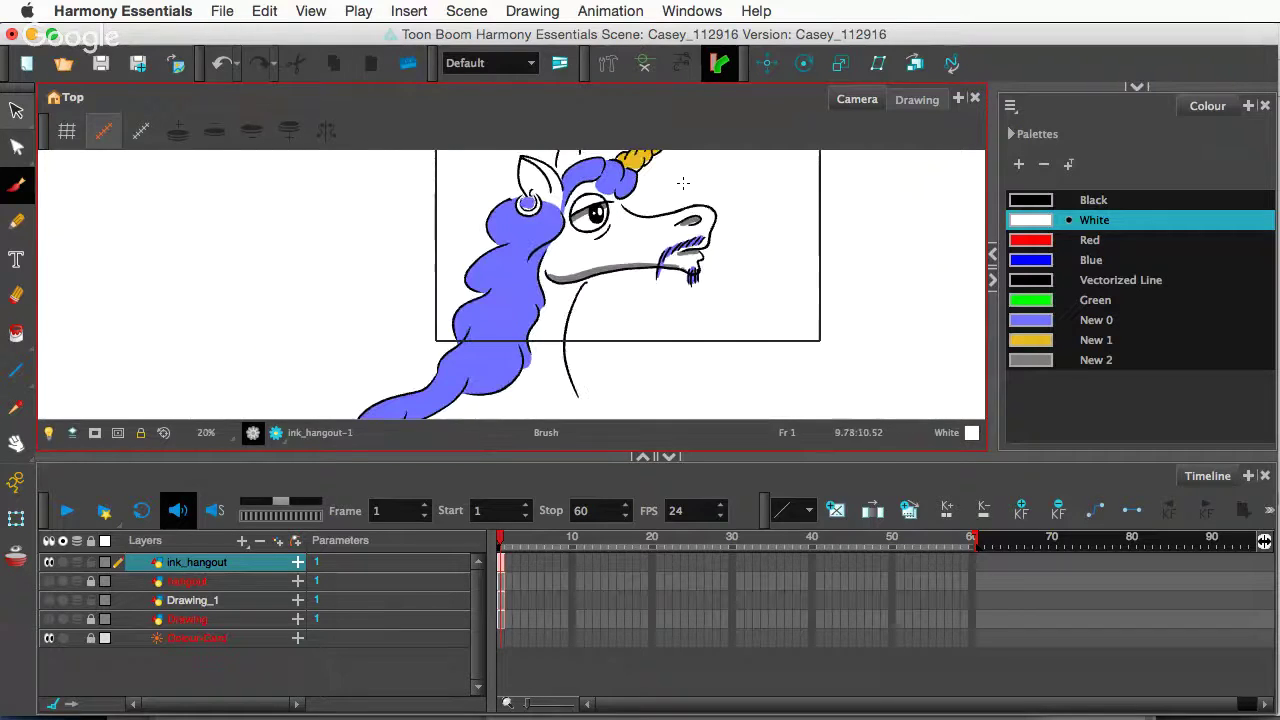
pyautogui.moveTo(636, 234); pyautogui.dragTo(548, 296)
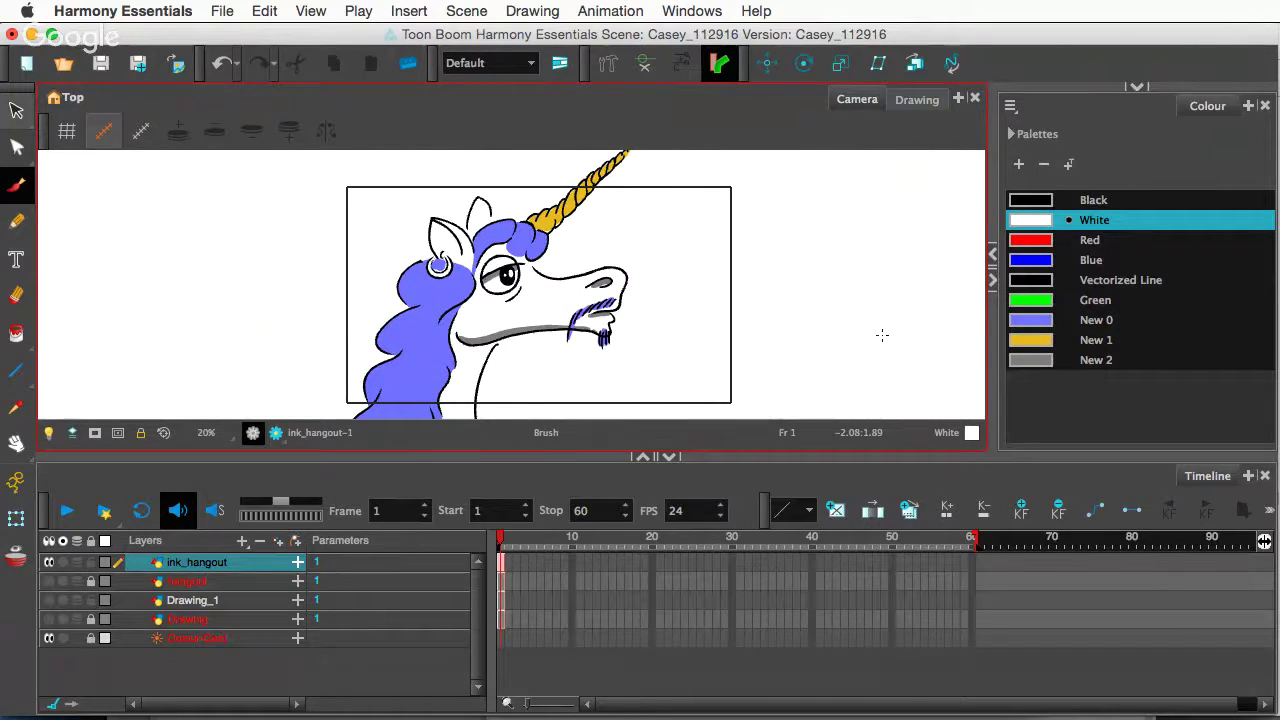
pyautogui.click(1031, 359)
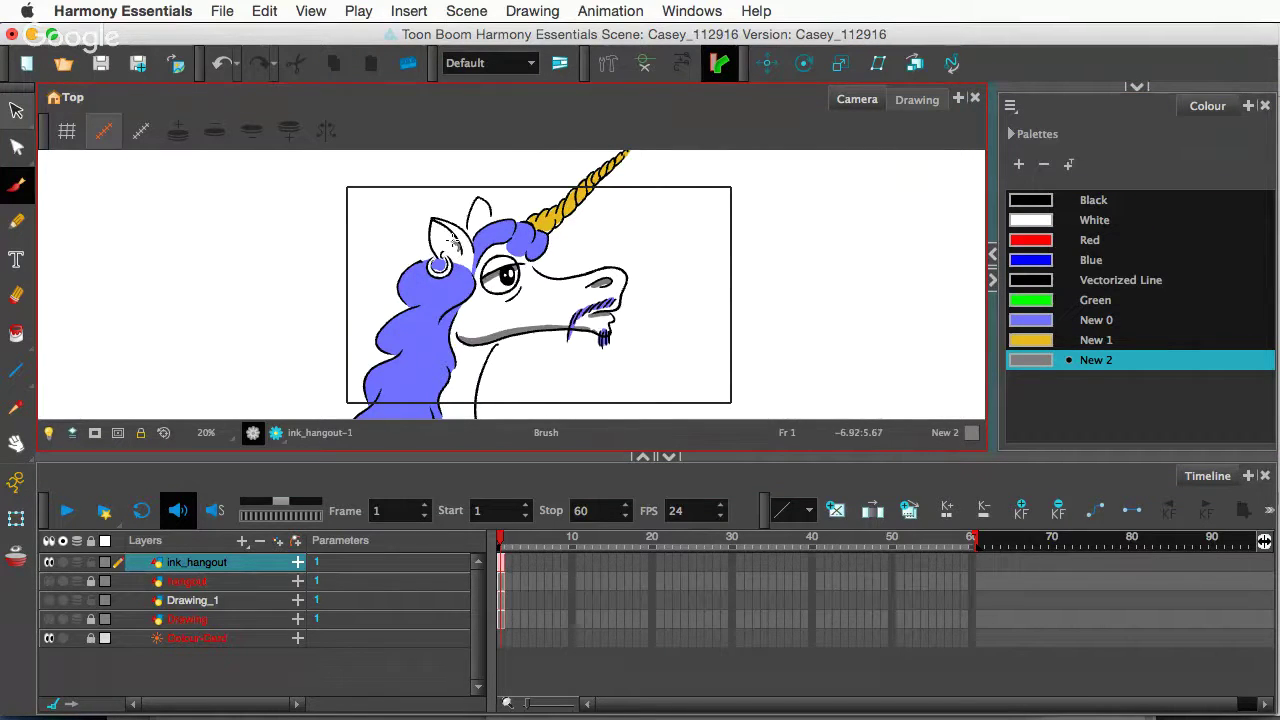
pyautogui.press('super+z')
pyautogui.press('super+z')
pyautogui.press('super')
pyautogui.keyDown('super'); pyautogui.click(452, 234); pyautogui.keyUp('super')
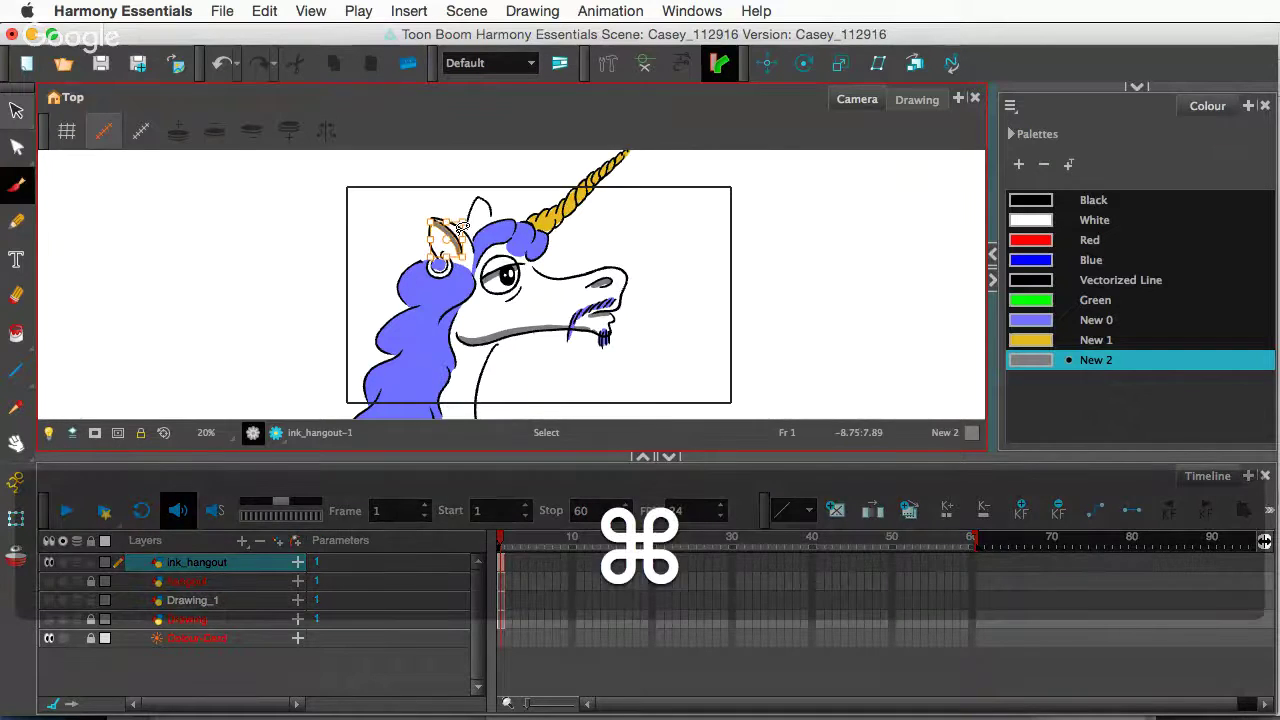
pyautogui.hotkey('alt', 'shift')
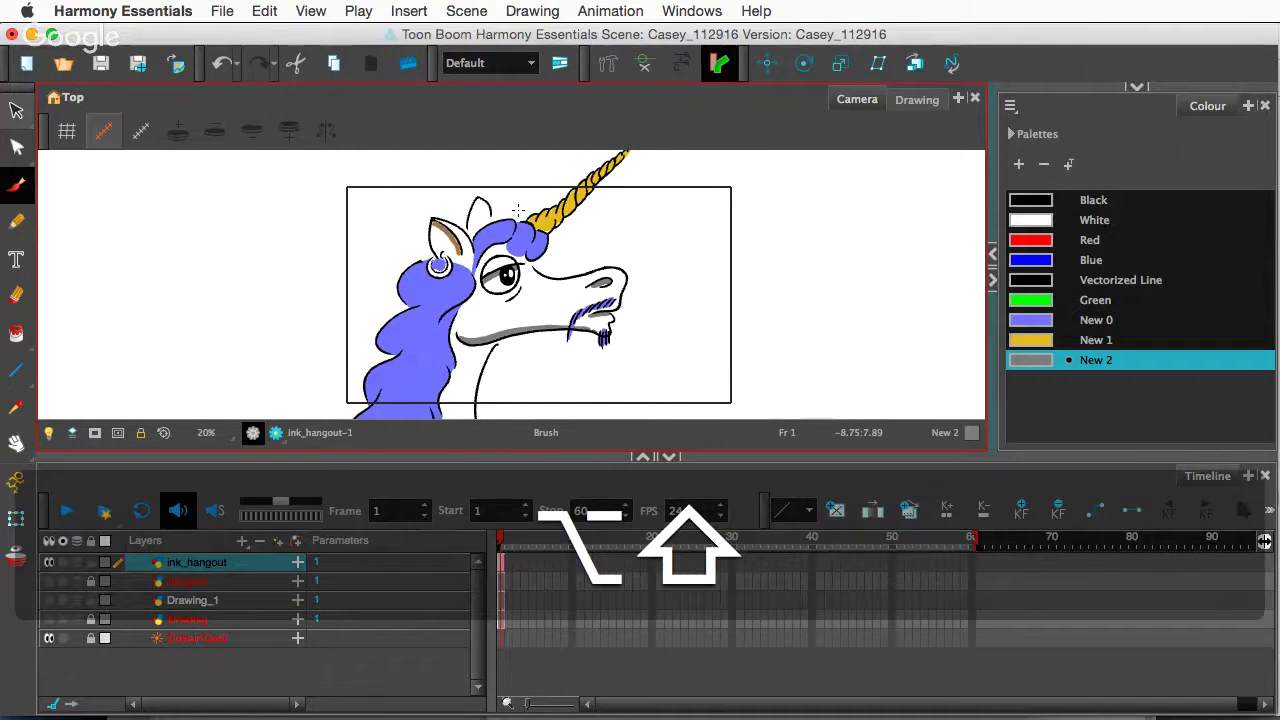
pyautogui.hotkey('alt', 'shift', 's')
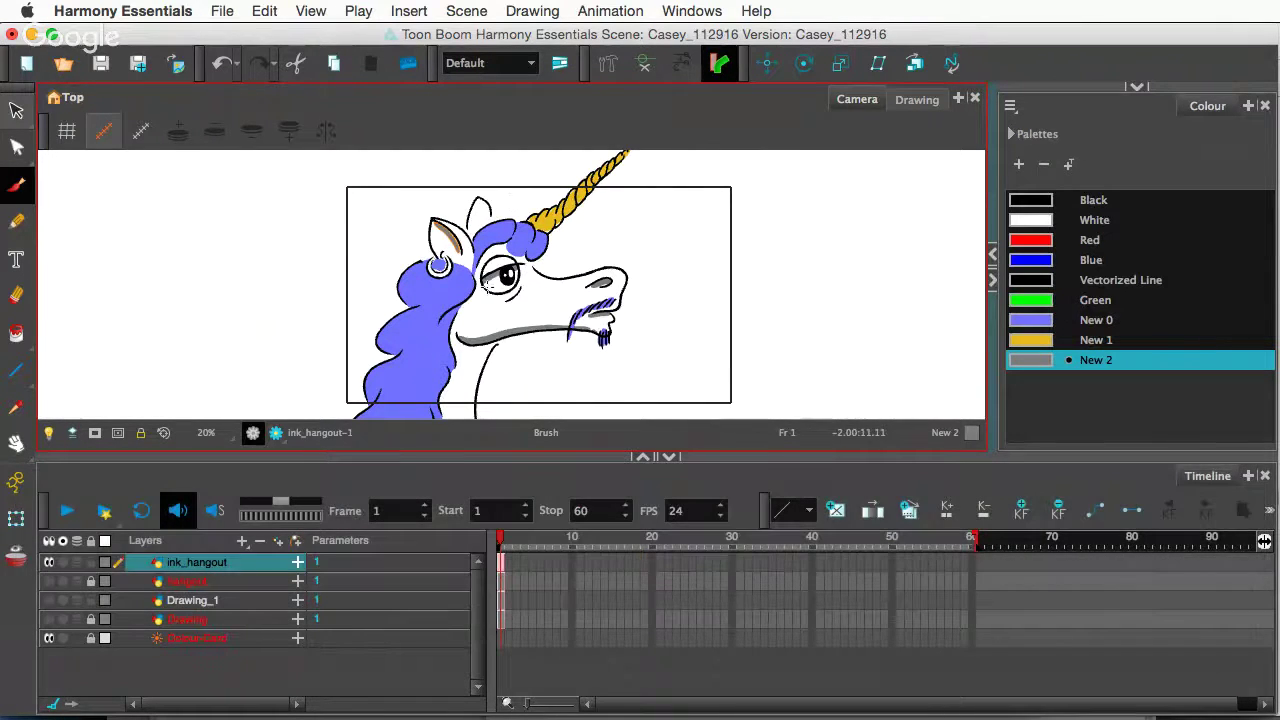
# - Move the near ear's grey shading slightly so it meets the inner ink line, and deselect it
pyautogui.press('2')
pyautogui.press('space')
pyautogui.moveTo(434, 237); pyautogui.dragTo(463, 363)
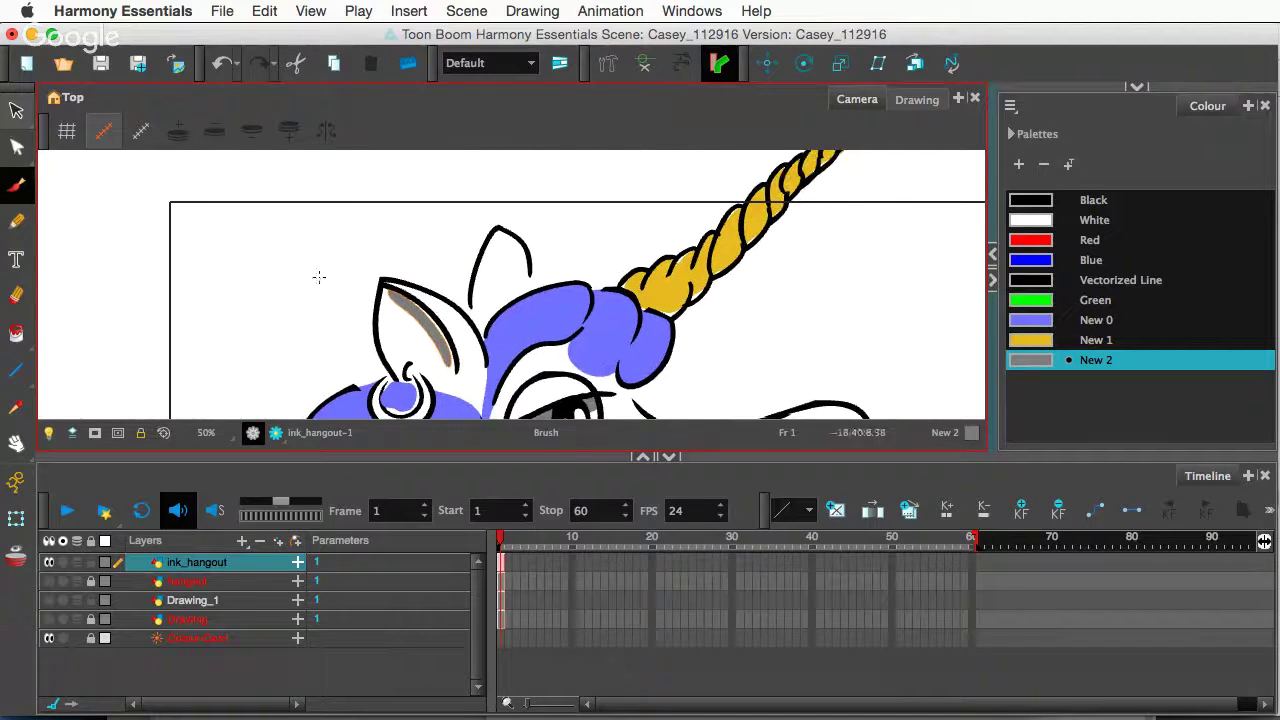
pyautogui.hotkey('alt', 's')
pyautogui.click(440, 323)
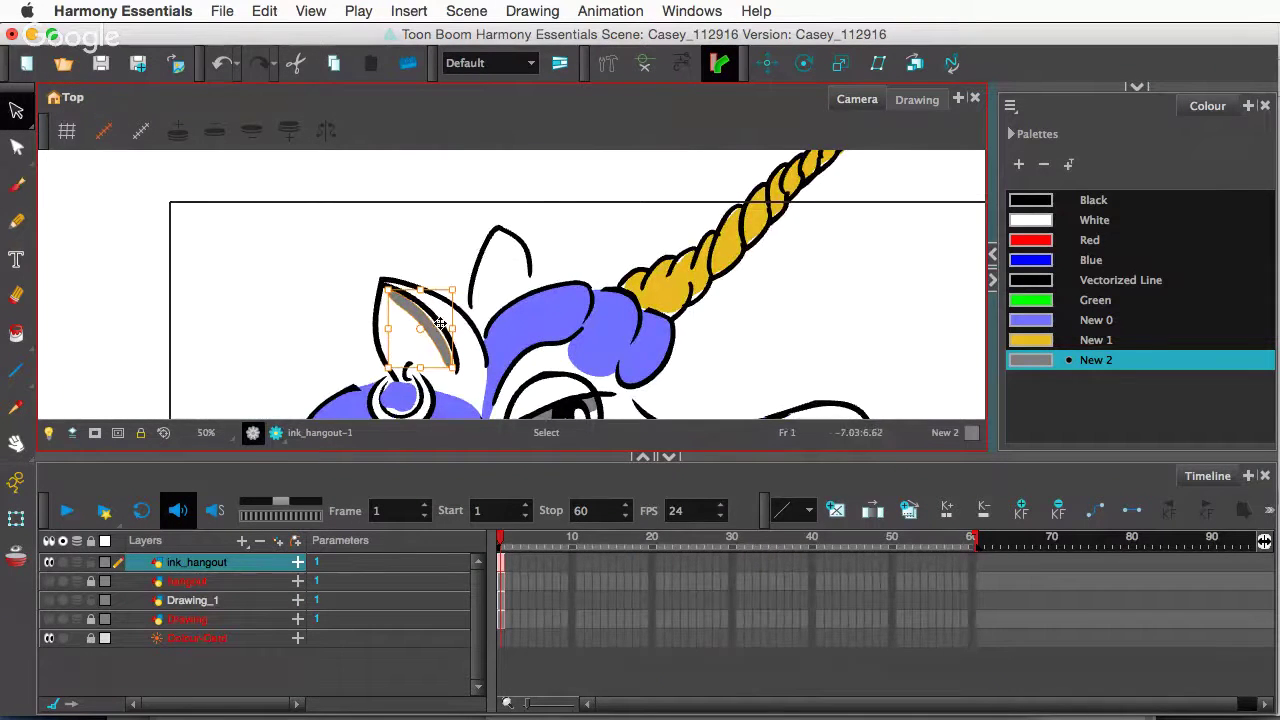
pyautogui.press('Delete')
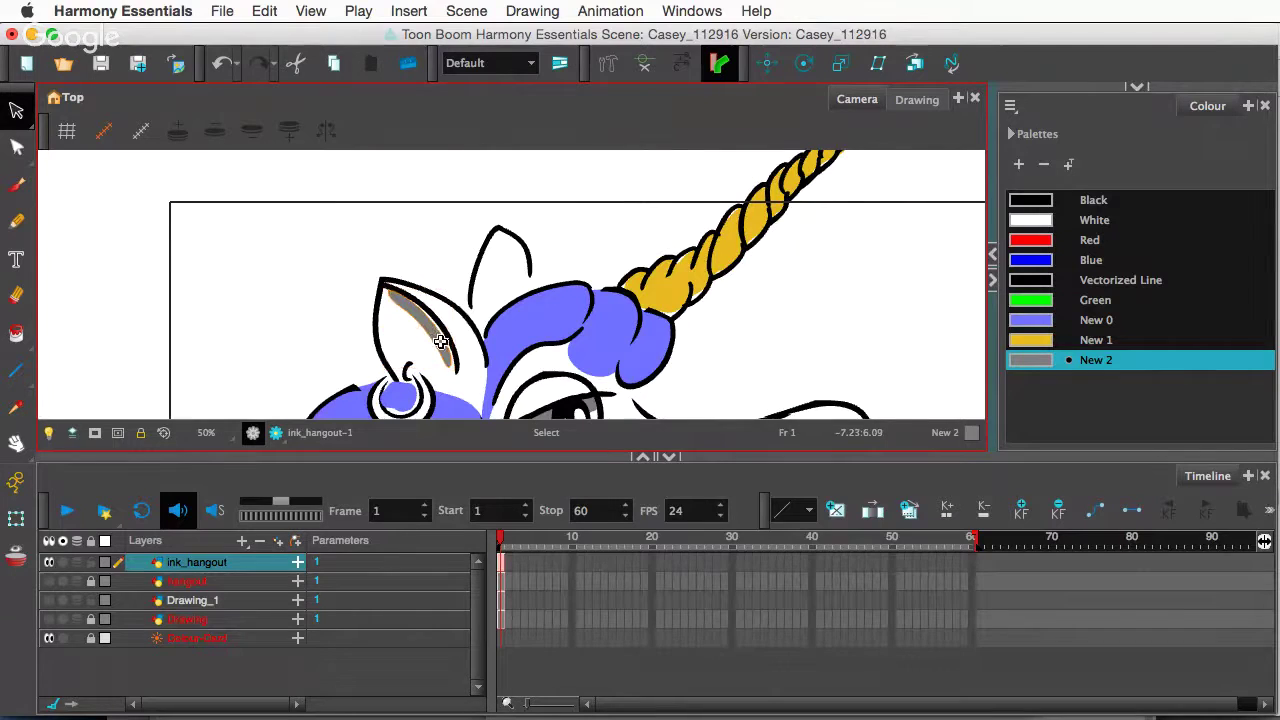
pyautogui.moveTo(440, 341); pyautogui.dragTo(445, 338)
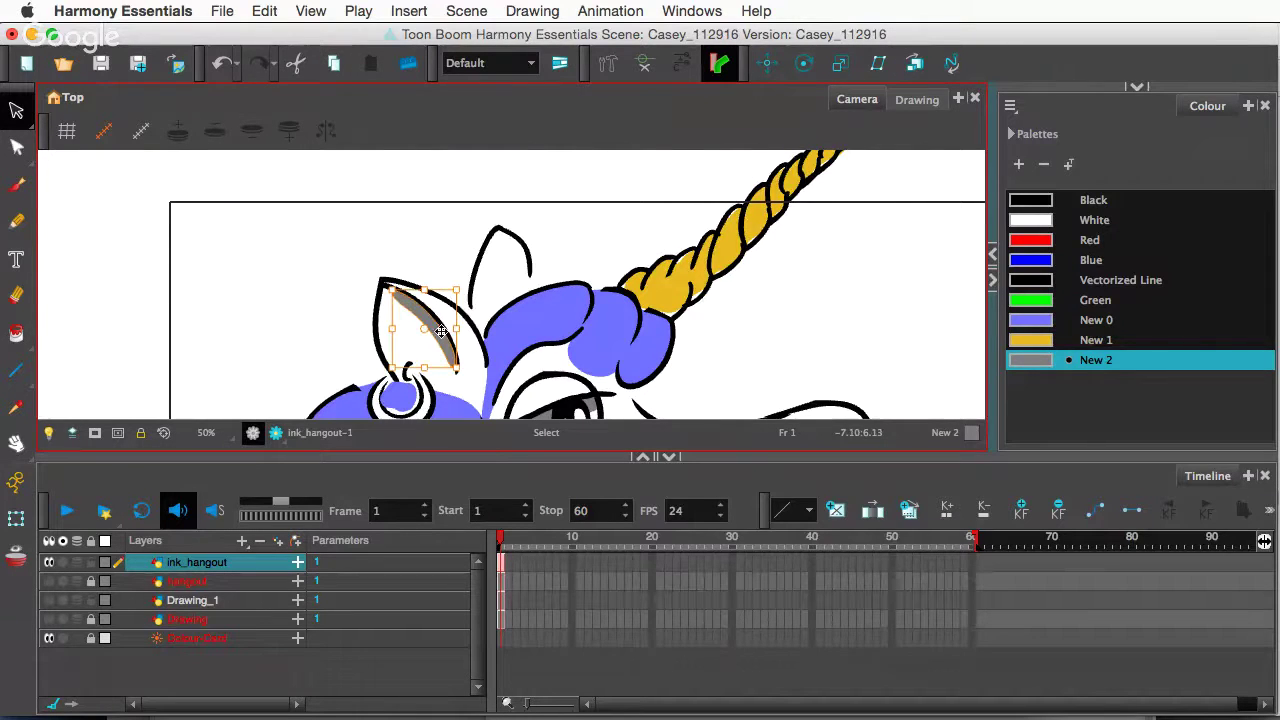
pyautogui.click(436, 237)
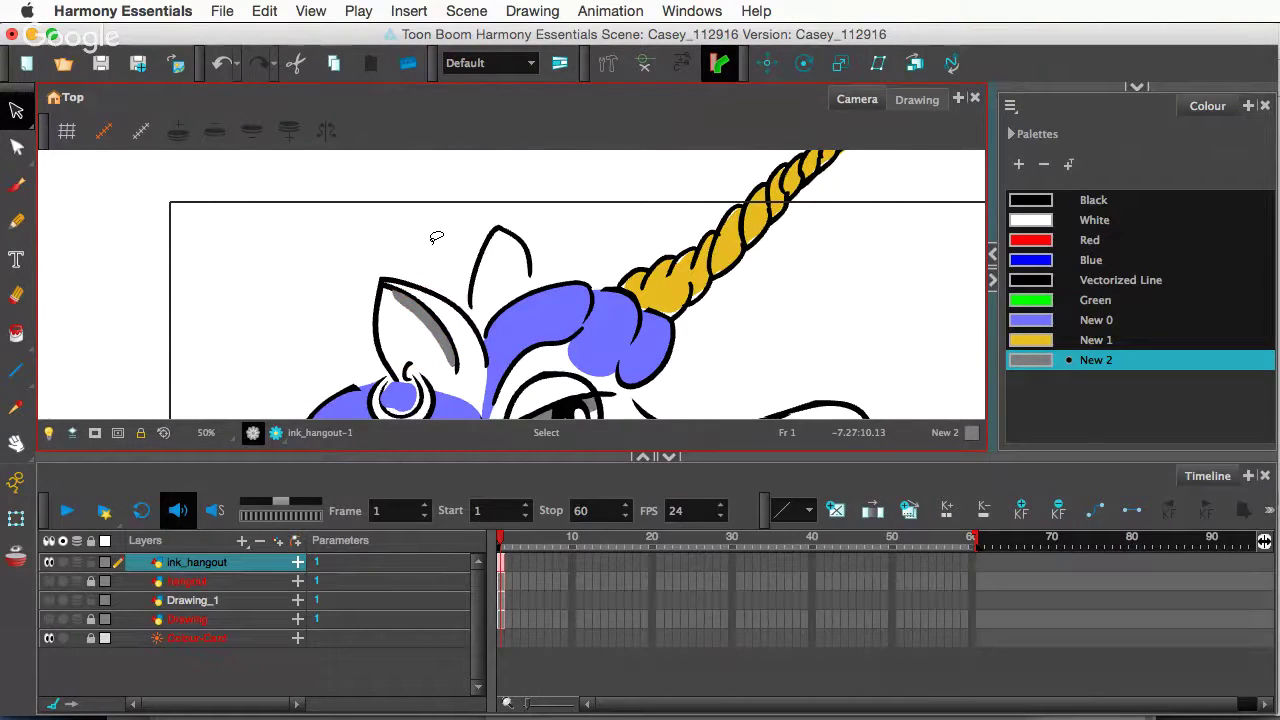
pyautogui.scroll(-2, 436, 237)
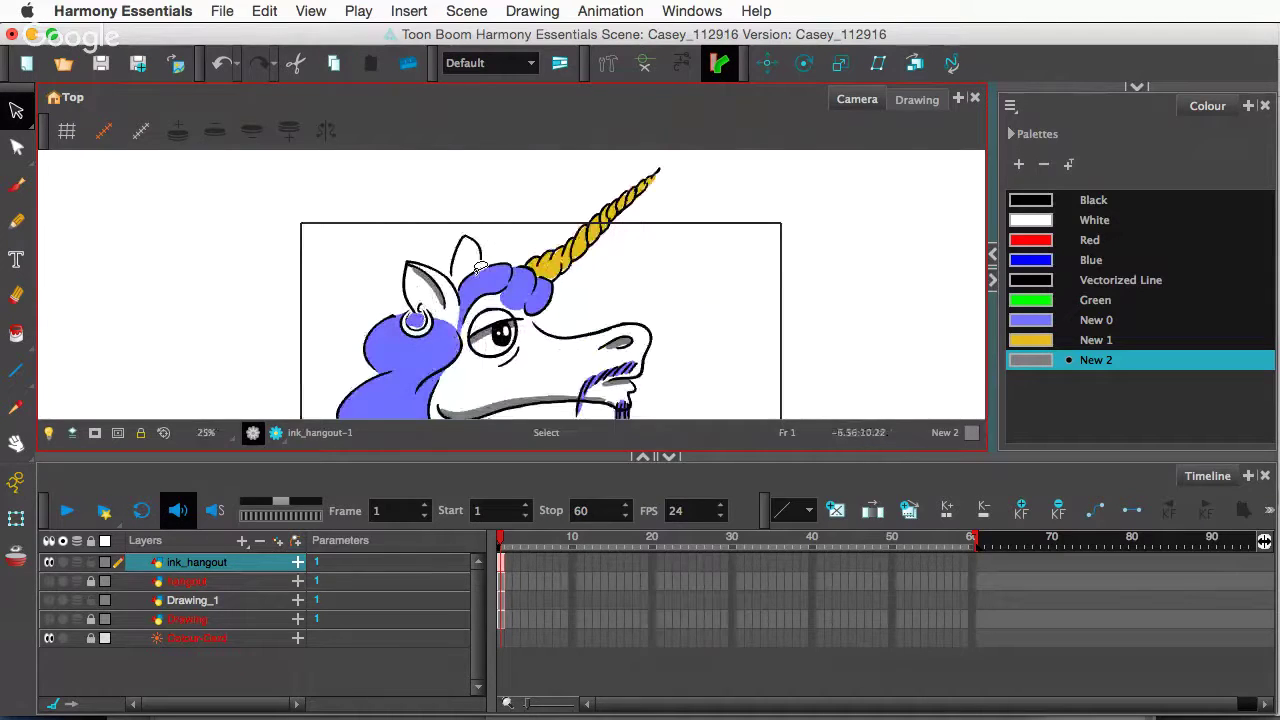
pyautogui.scroll(-1, 479, 267)
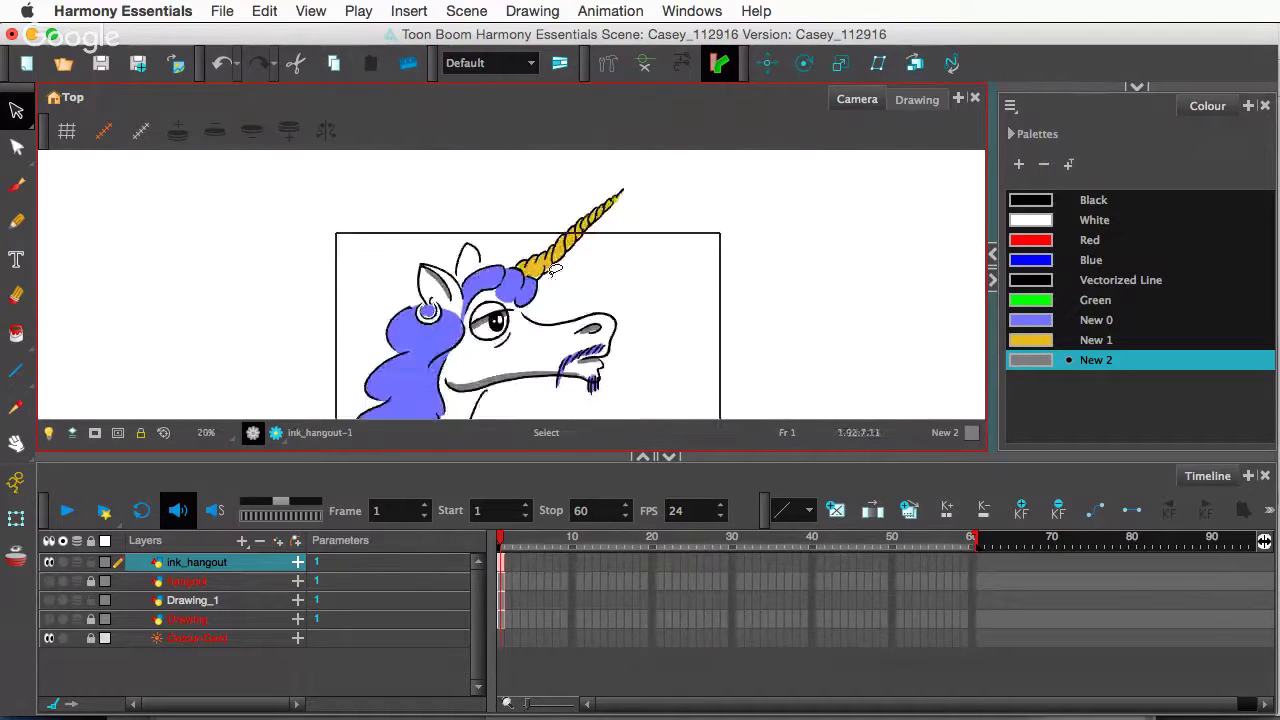
pyautogui.moveTo(551, 318); pyautogui.dragTo(550, 236)
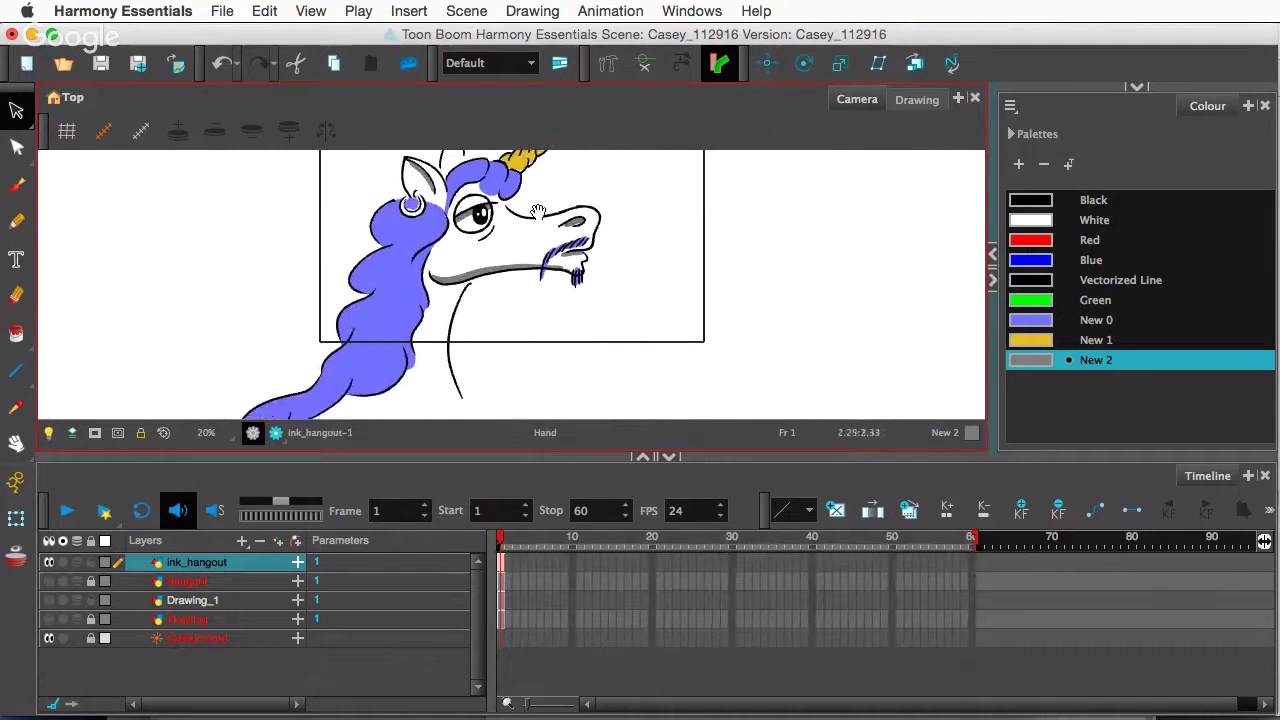
pyautogui.scroll(-1, 602, 270)
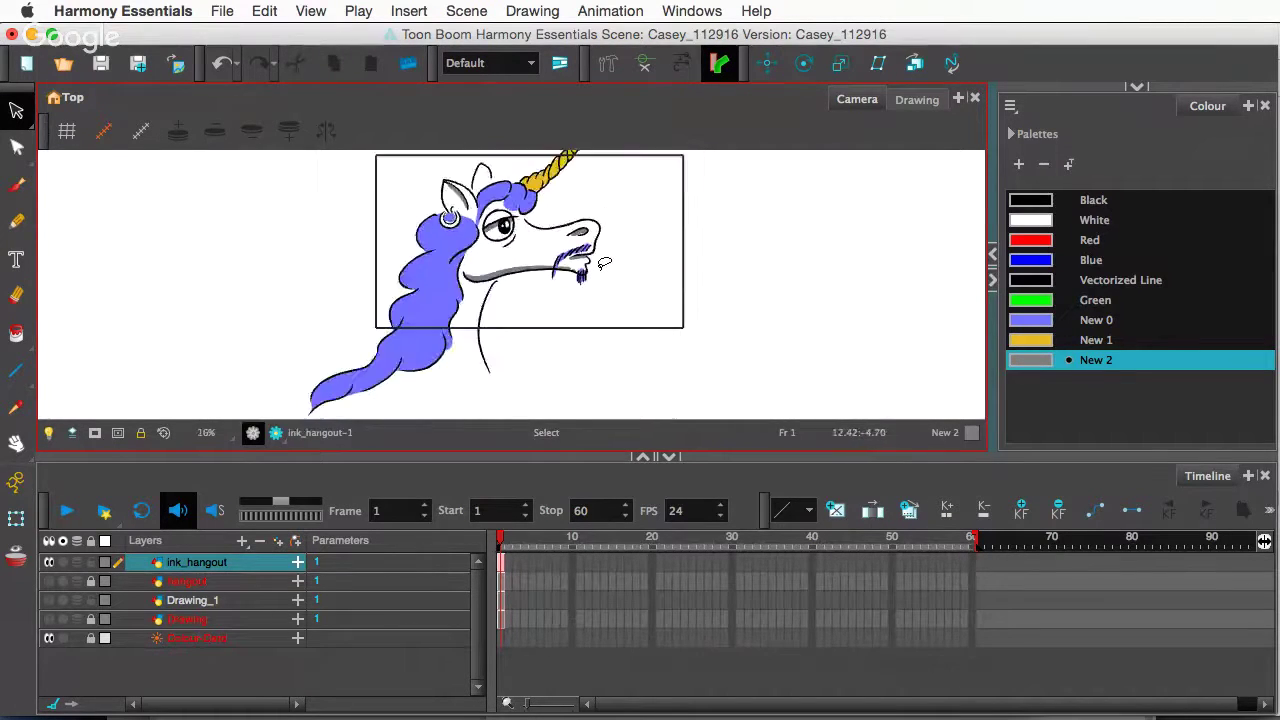
pyautogui.scroll(1, 604, 262)
pyautogui.scroll(-2, 604, 262)
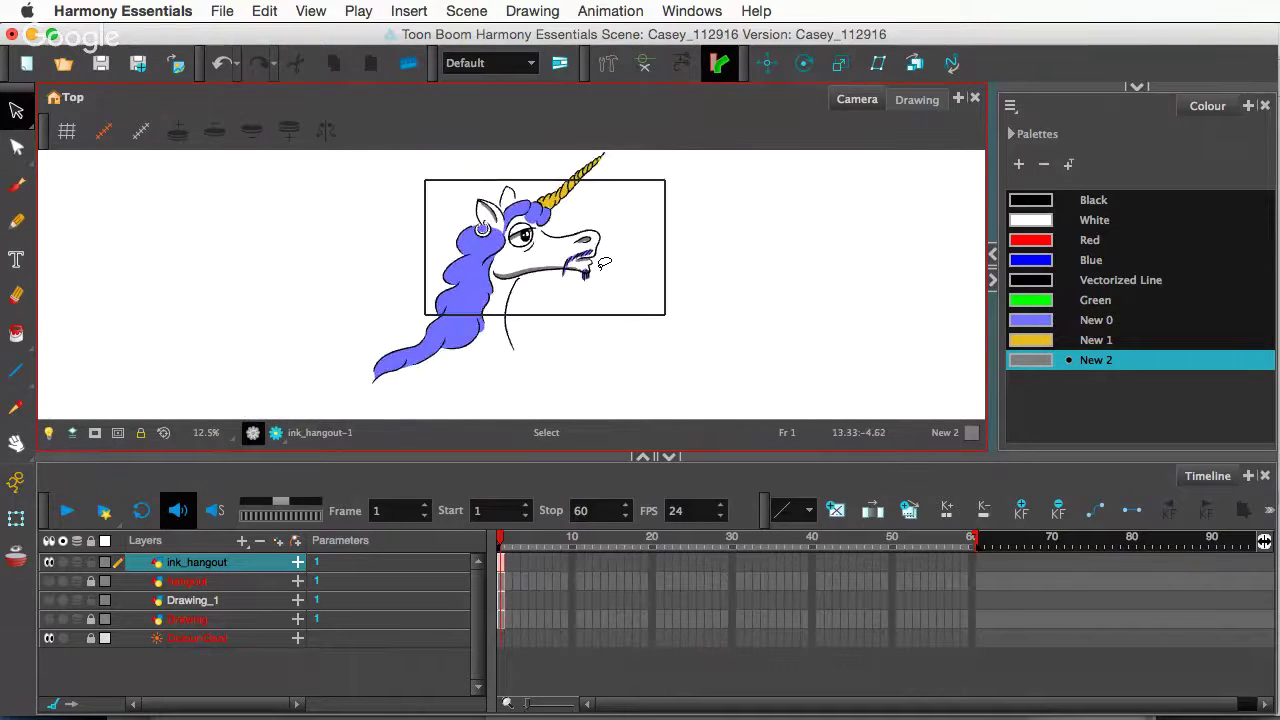
# - Switch back to the Brush tool and add a new colour swatch based on the horn's gold New 1
pyautogui.moveTo(613, 215); pyautogui.dragTo(559, 315)
pyautogui.scroll(5, 545, 318)
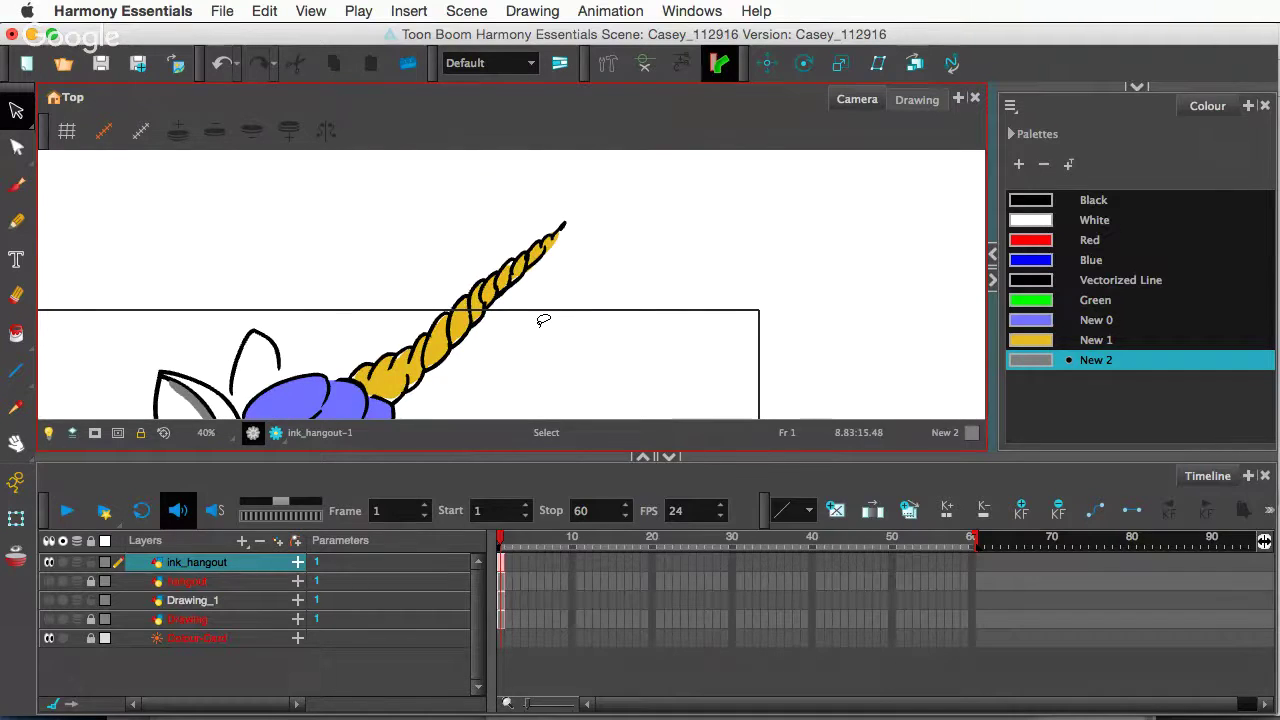
pyautogui.click(1040, 365)
pyautogui.click(16, 185)
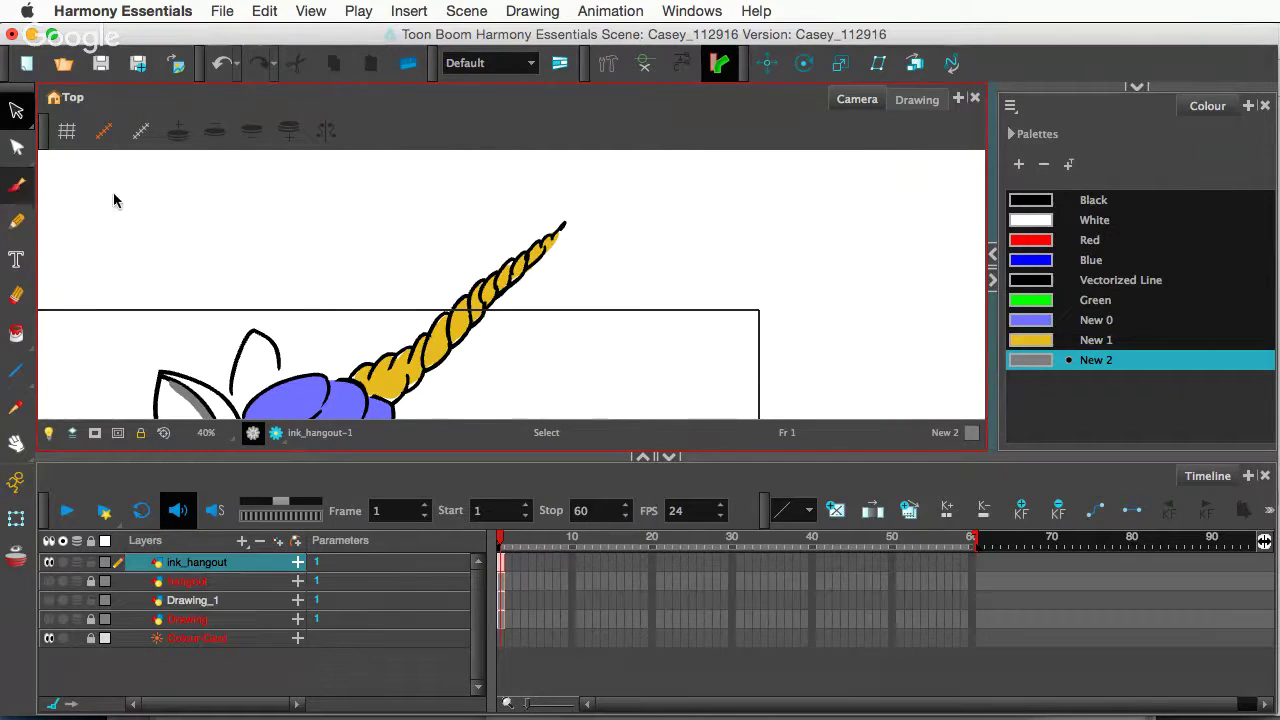
pyautogui.click(1037, 340)
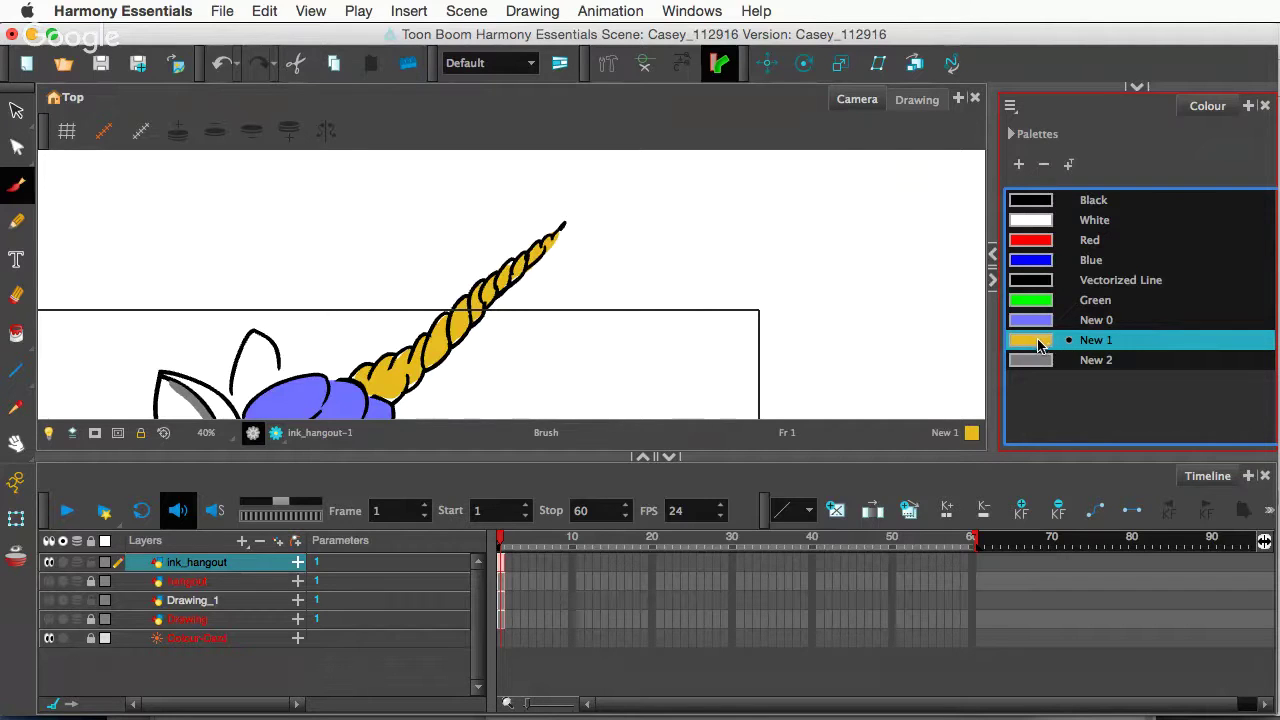
pyautogui.click(1021, 166)
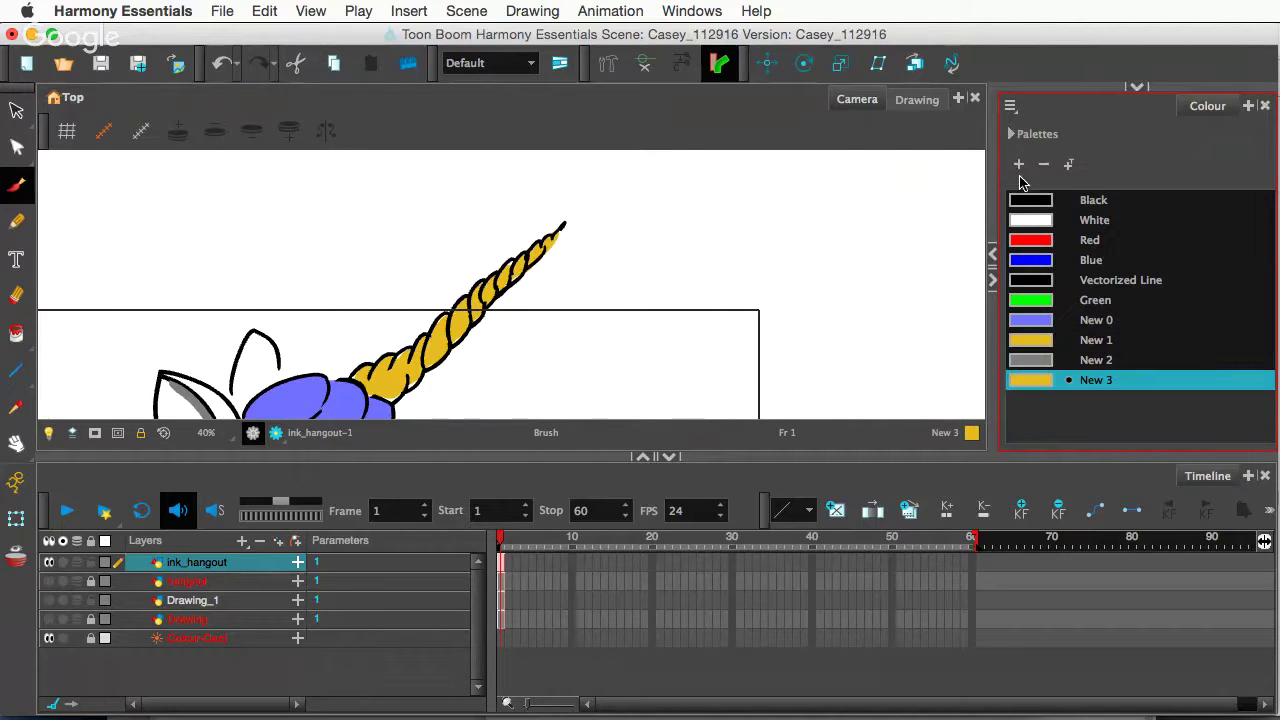
# - Rename the New 3 swatch as horn_02 in its colour settings
pyautogui.doubleClick(1035, 388)
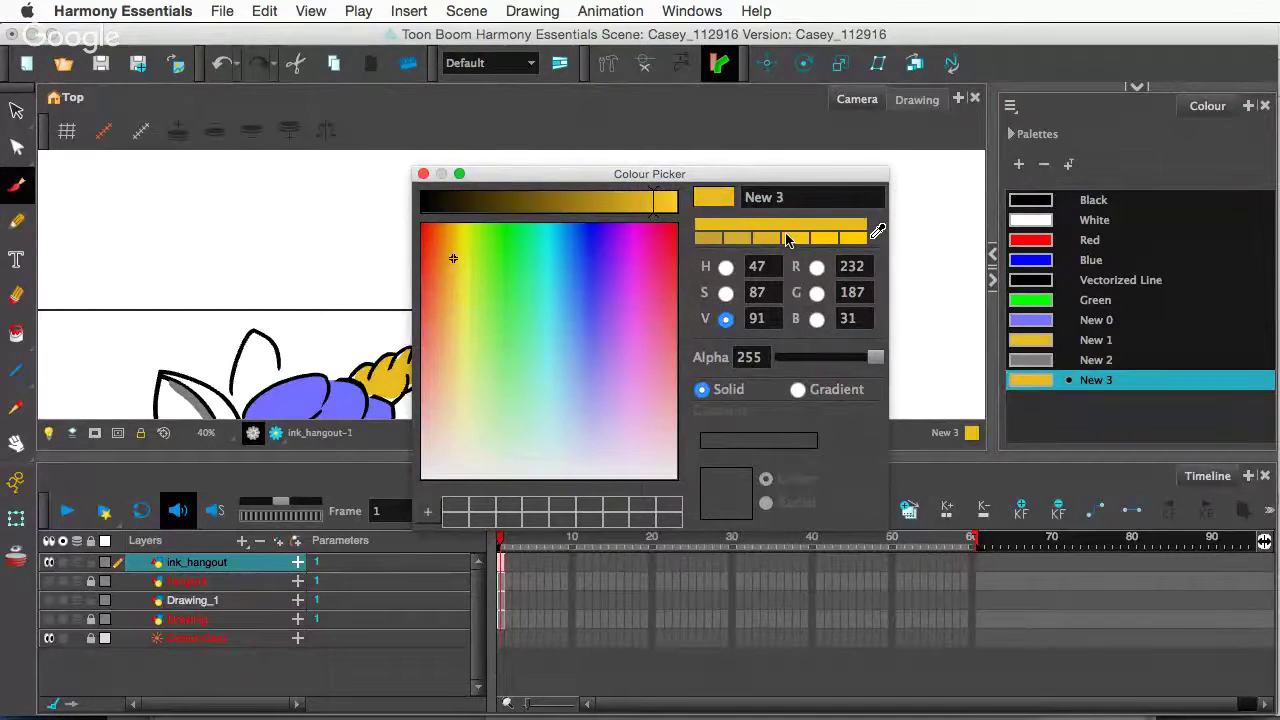
pyautogui.click(786, 197)
pyautogui.moveTo(786, 197); pyautogui.dragTo(741, 182)
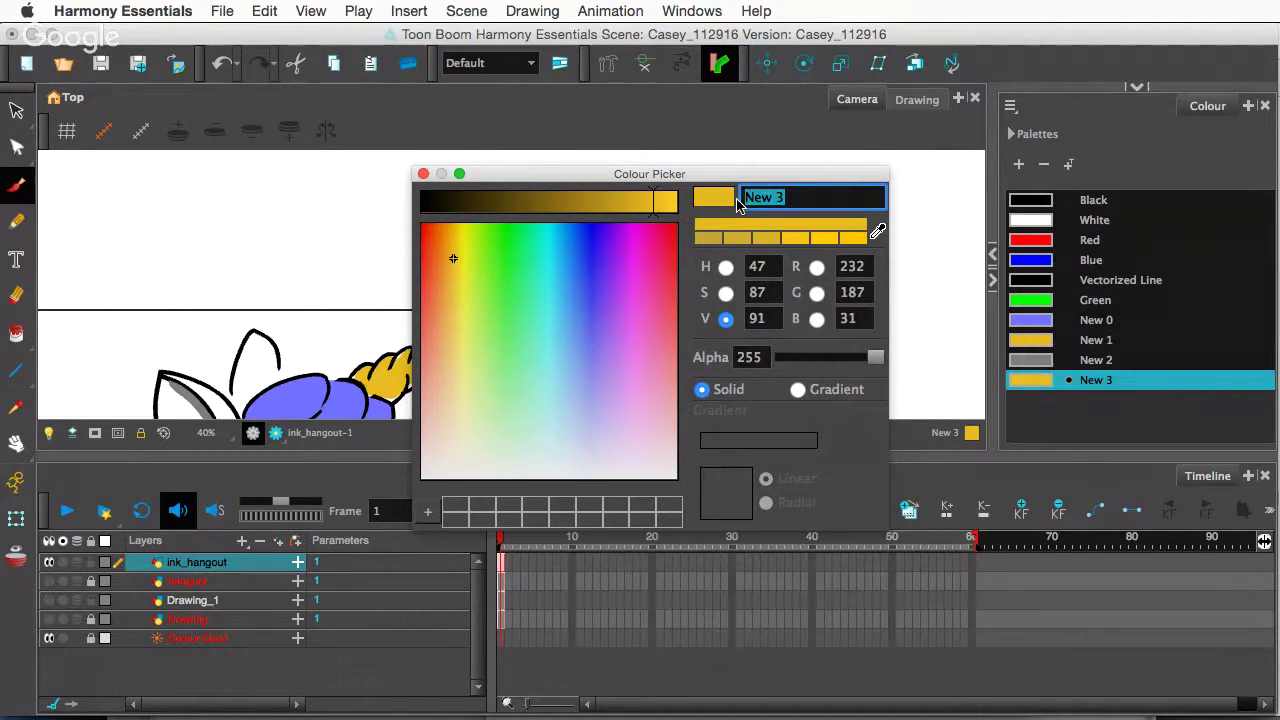
pyautogui.write('horn_02')
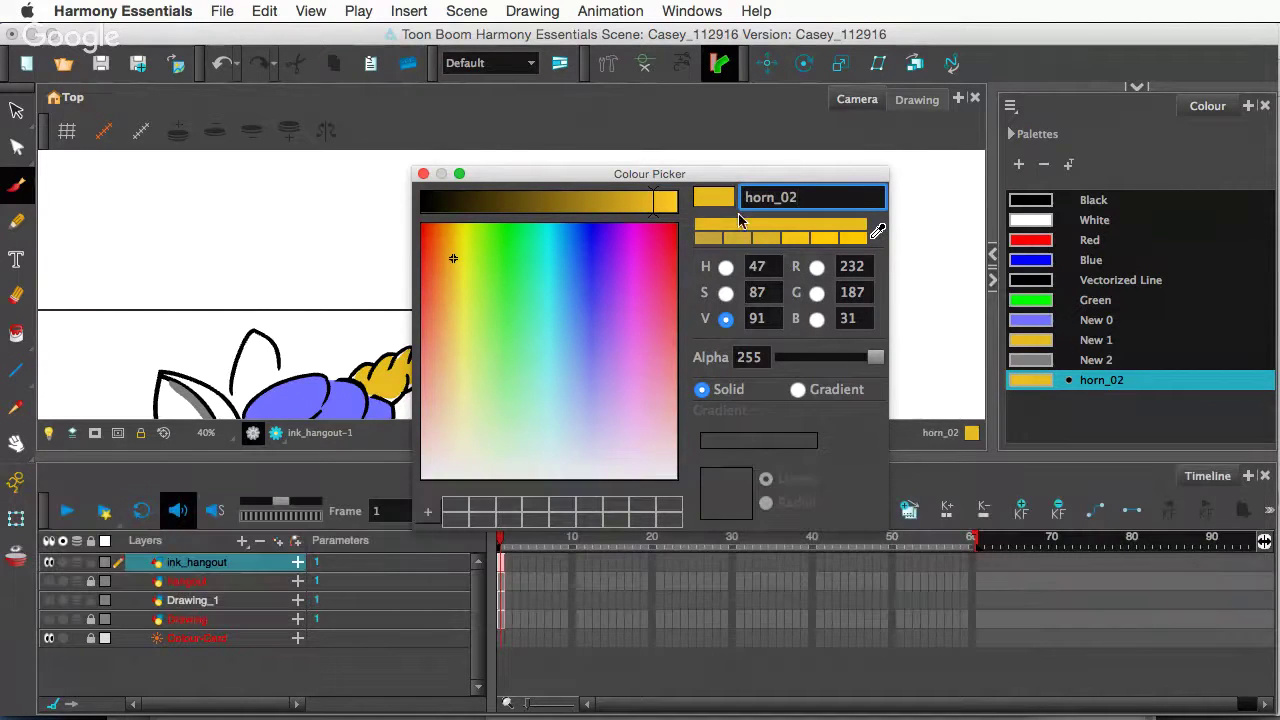
# - Darken the horn_02 colour to a brownish gold with a V value of 51 and close the Colour Picker
pyautogui.click(560, 205)
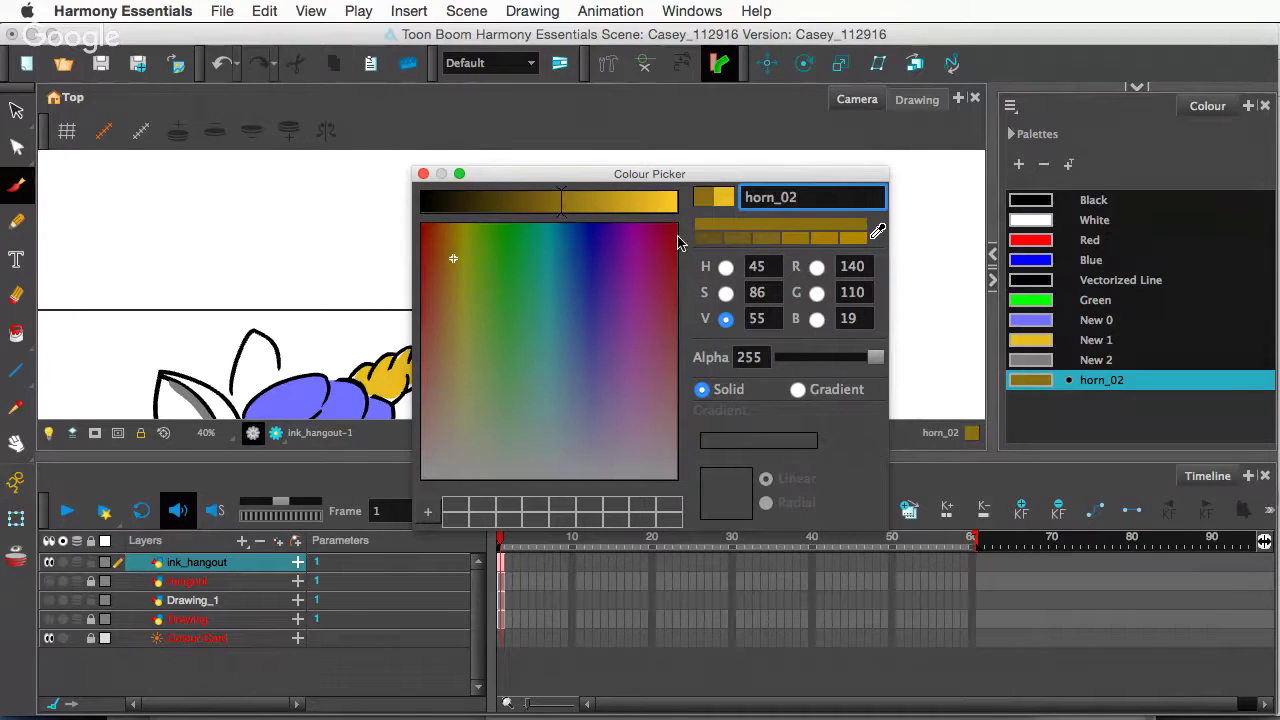
pyautogui.click(726, 268)
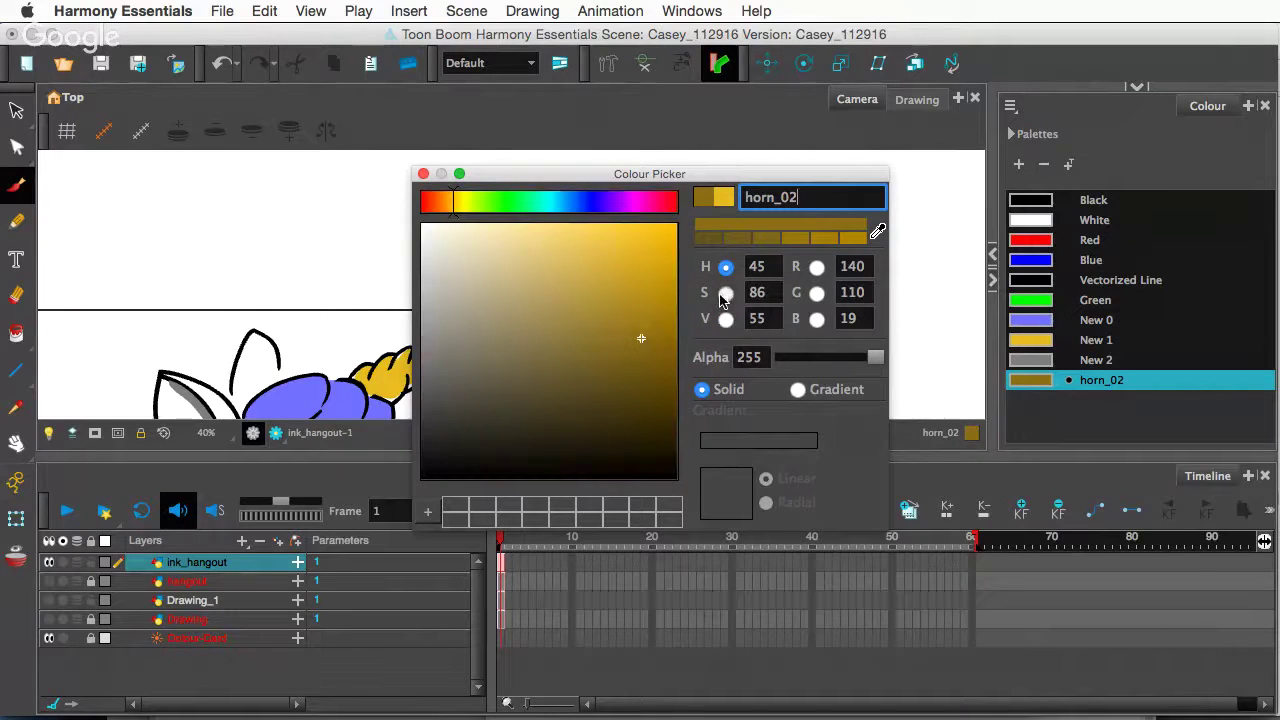
pyautogui.click(726, 292)
pyautogui.click(726, 318)
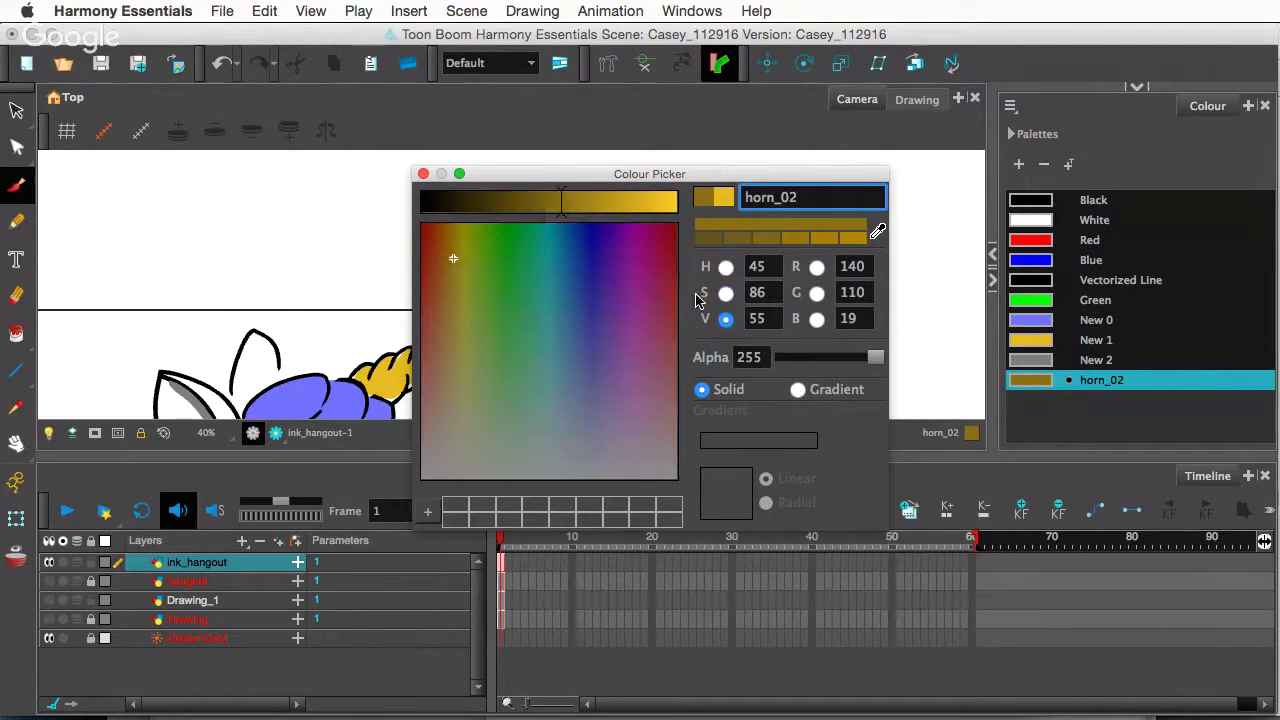
pyautogui.click(552, 205)
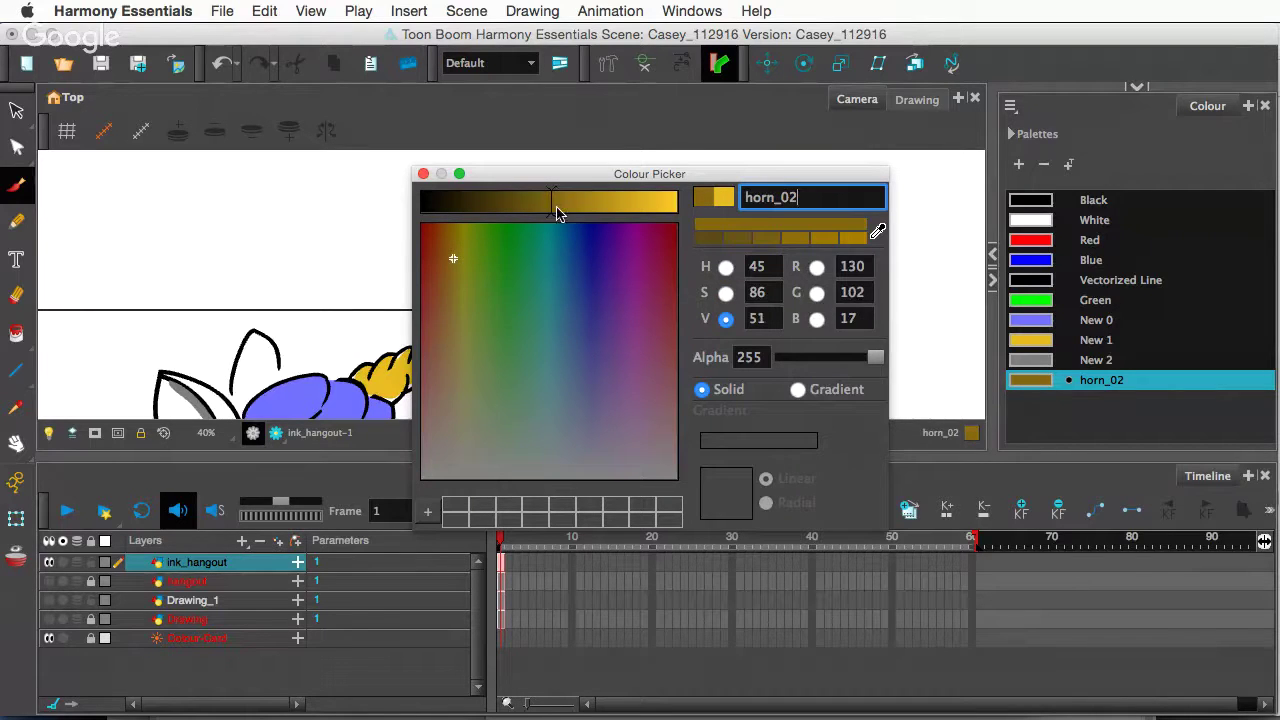
pyautogui.click(423, 175)
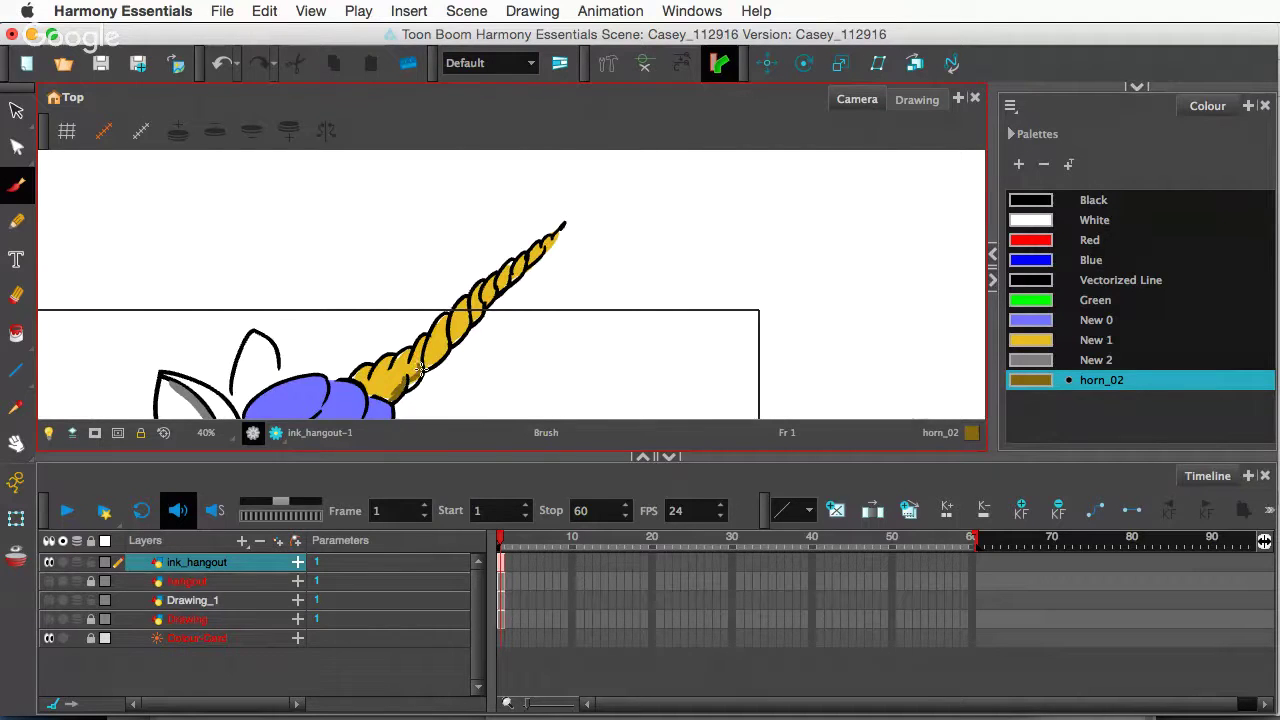
# - Undo the last shading stroke on the horn and delete the horn's gold fill
pyautogui.press('super+z')
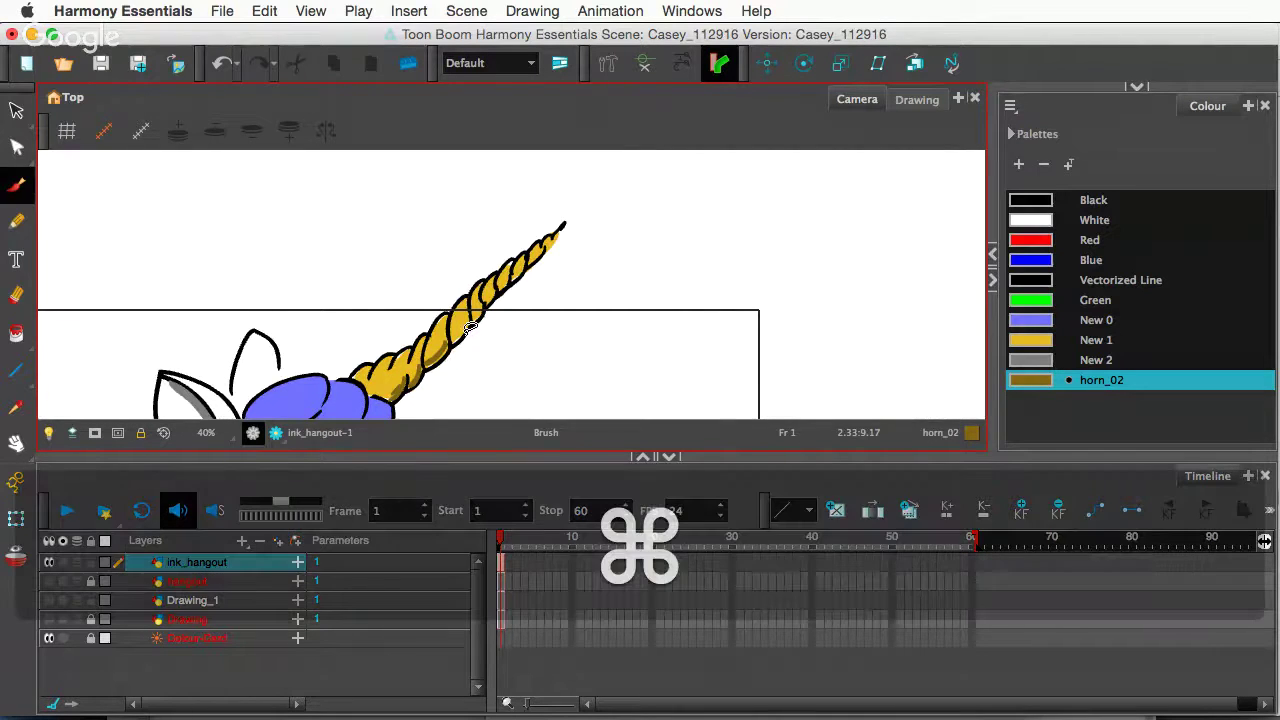
pyautogui.press('super+a')
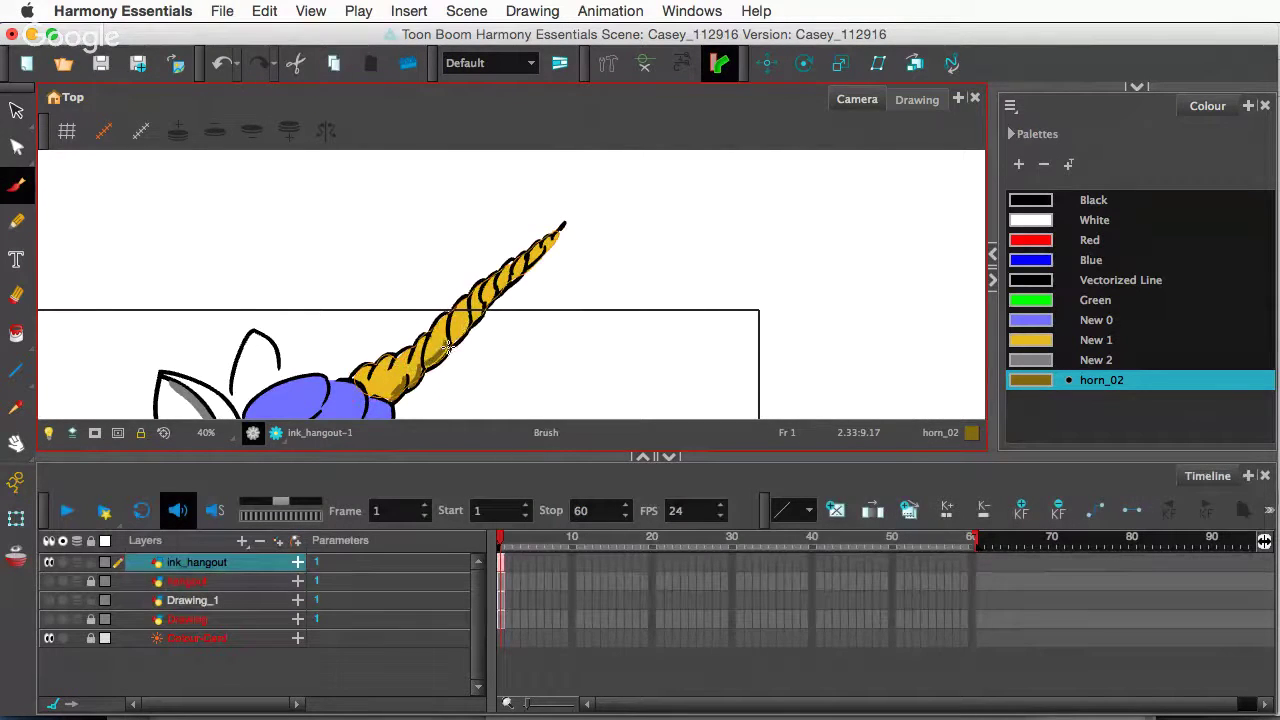
pyautogui.press('Delete')
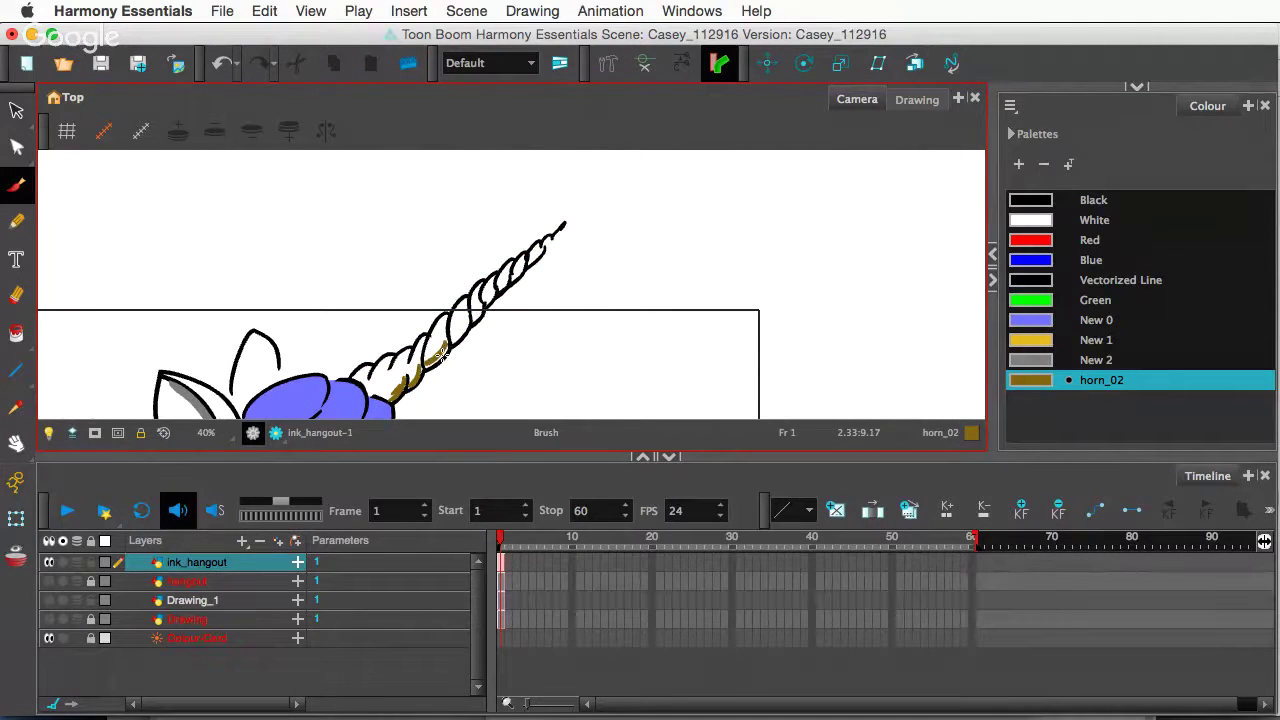
pyautogui.press('super+z')
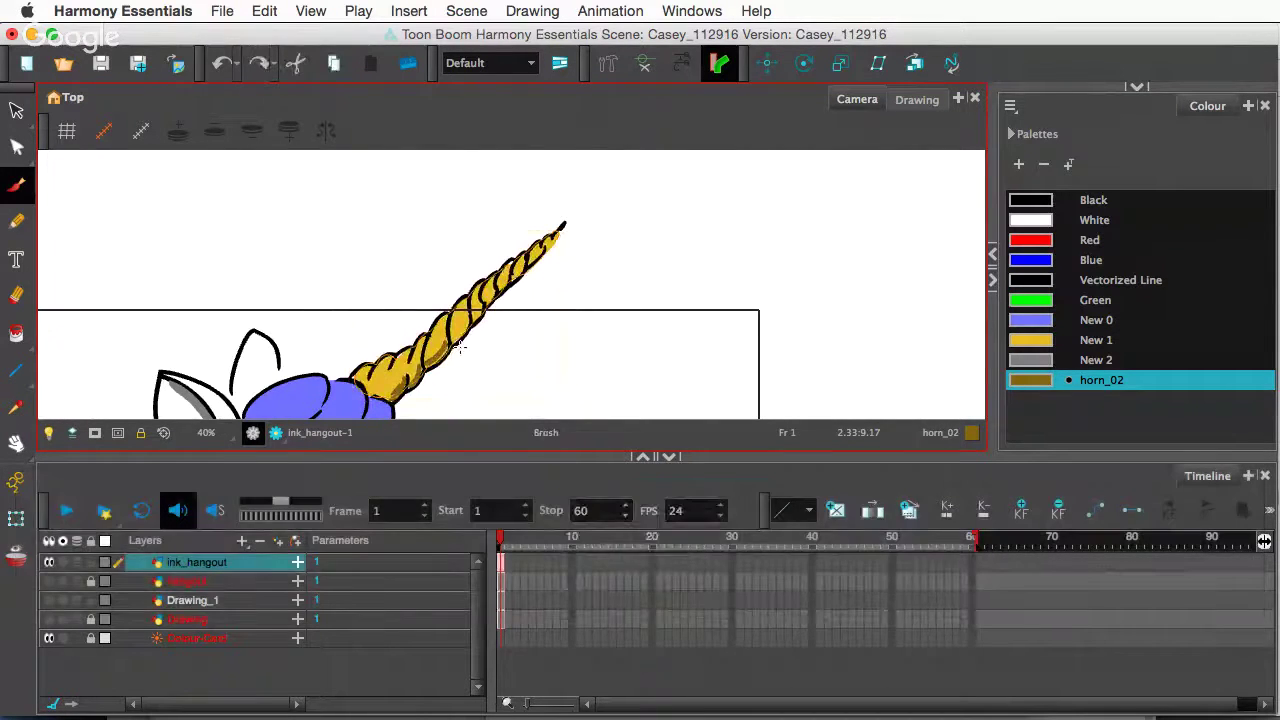
pyautogui.press('Delete')
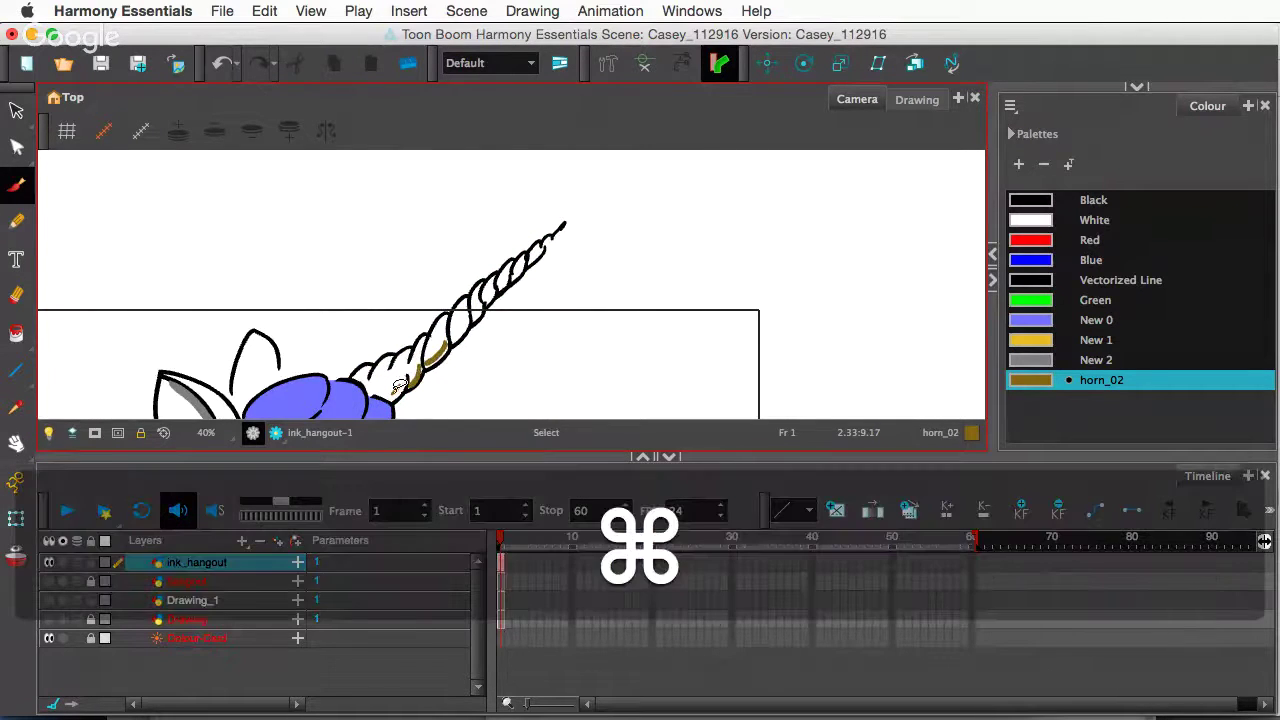
# - Delete the remaining brown shading strokes from the lower part of the horn
pyautogui.keyDown('super'); pyautogui.click(398, 388); pyautogui.keyUp('super')
pyautogui.press('super')
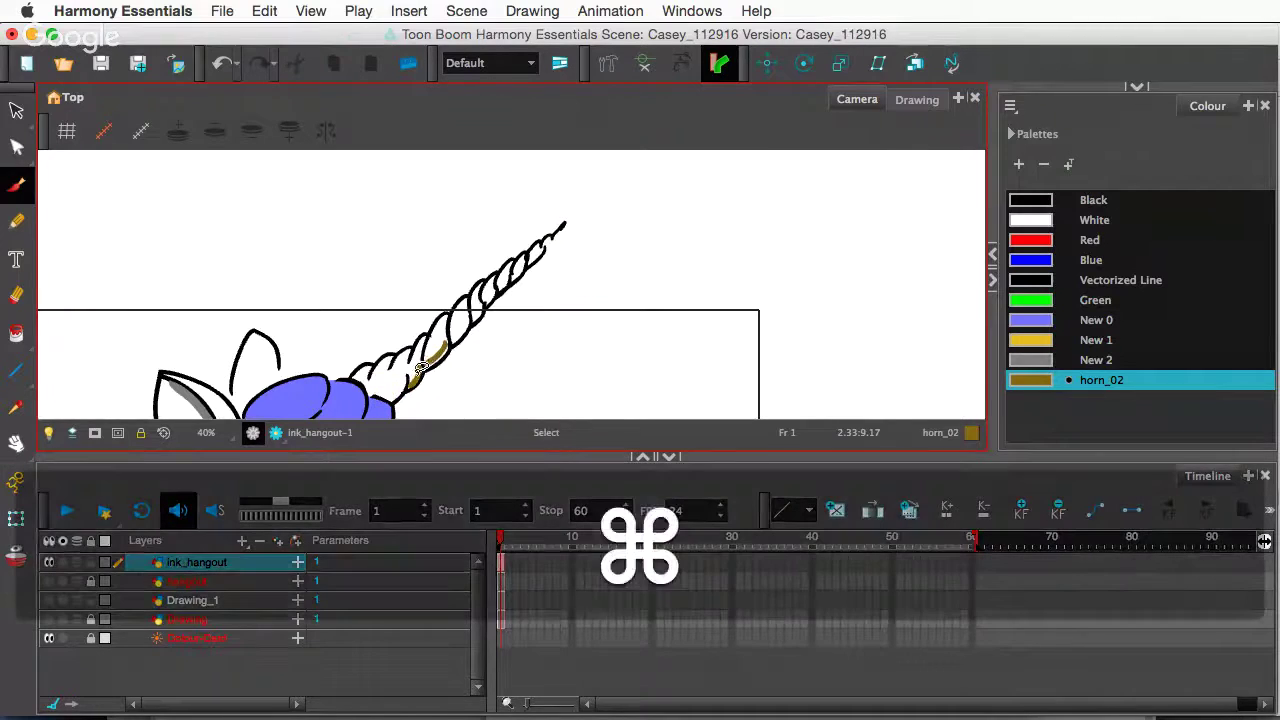
pyautogui.keyDown('super'); pyautogui.click(421, 368); pyautogui.keyUp('super')
pyautogui.press('Delete')
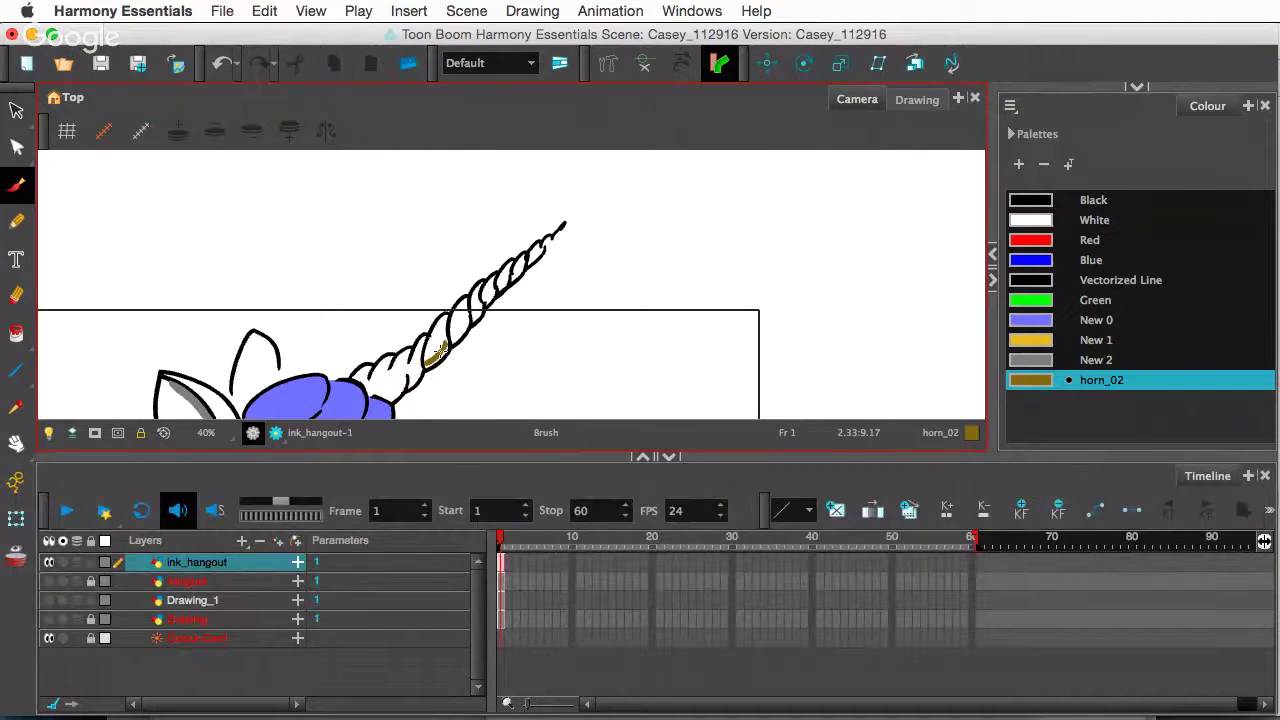
pyautogui.keyDown('super'); pyautogui.click(436, 353); pyautogui.keyUp('super')
pyautogui.press('Delete')
# - Rename the gold New 1 swatch as horn_01
pyautogui.click(1032, 380)
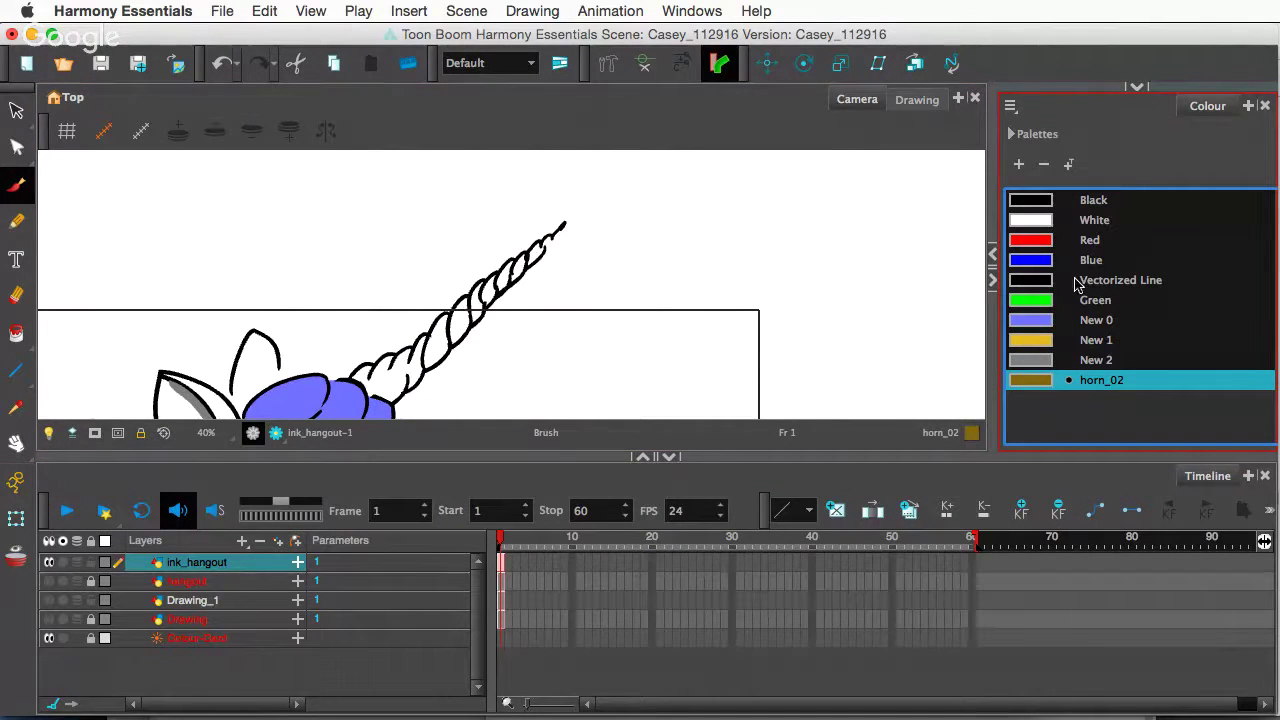
pyautogui.doubleClick(1098, 342)
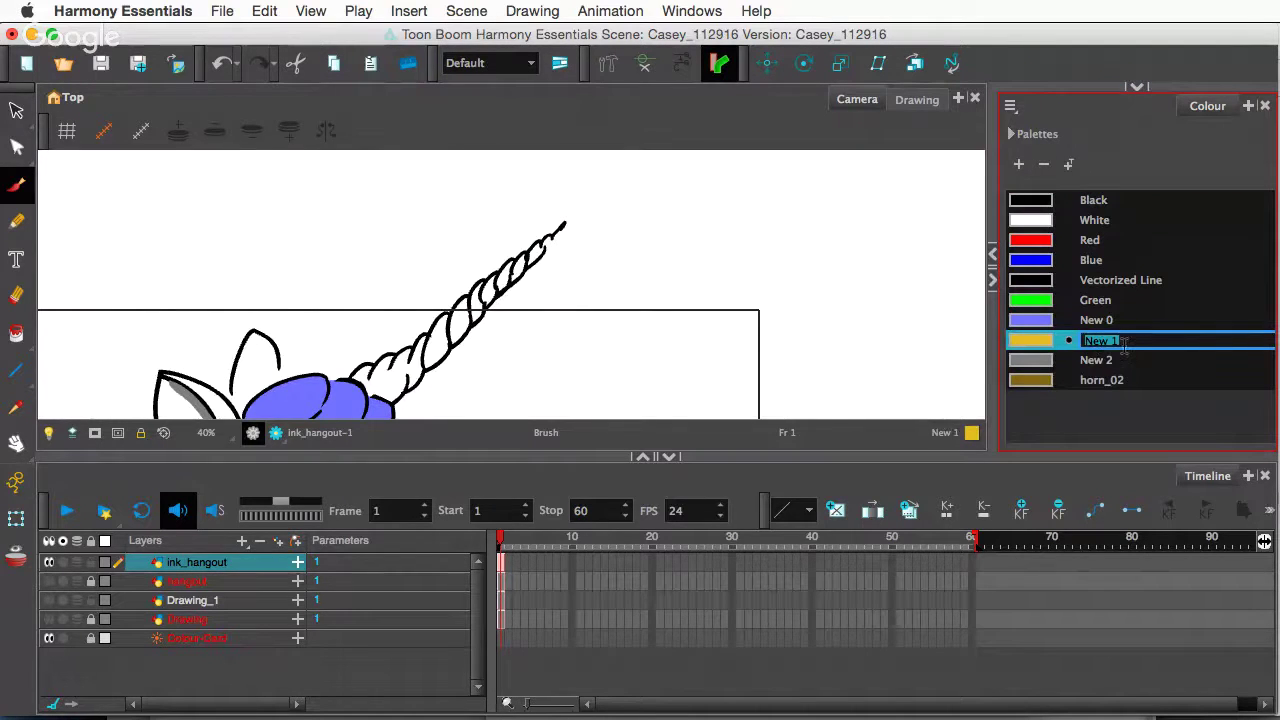
pyautogui.write('hol')
pyautogui.write('r')
pyautogui.write('n')
pyautogui.press('shift')
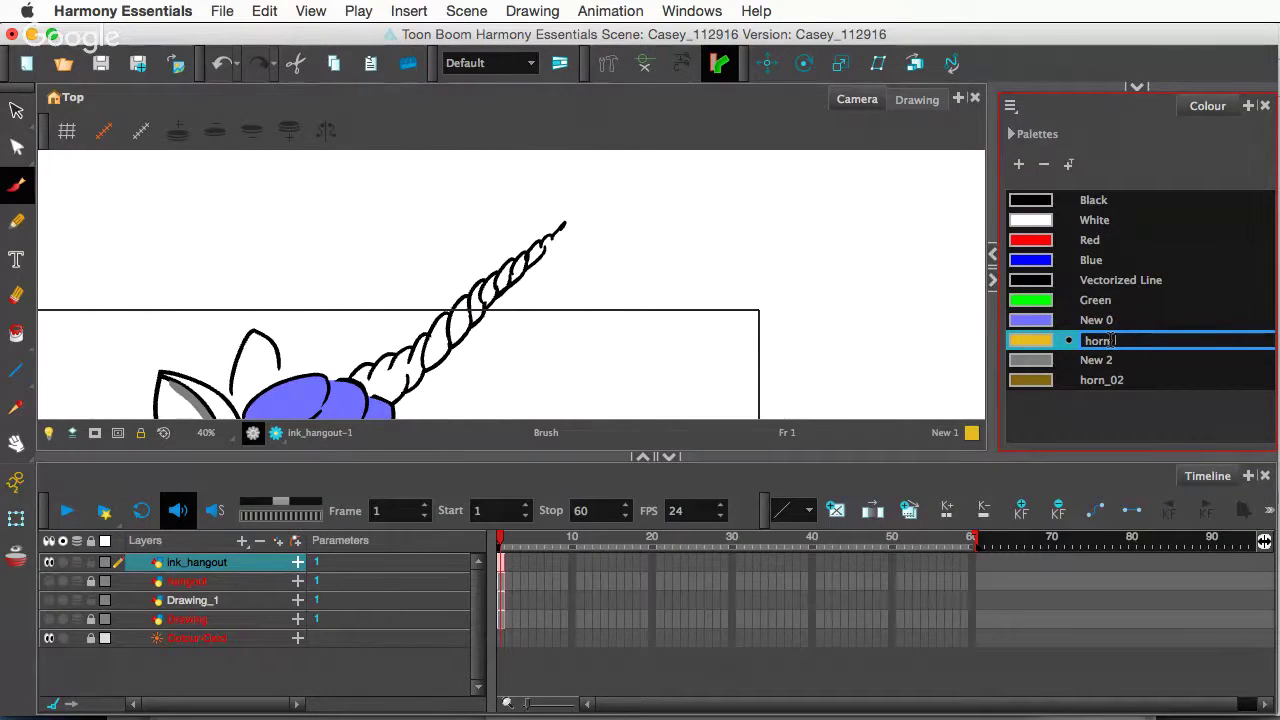
pyautogui.click(1070, 410)
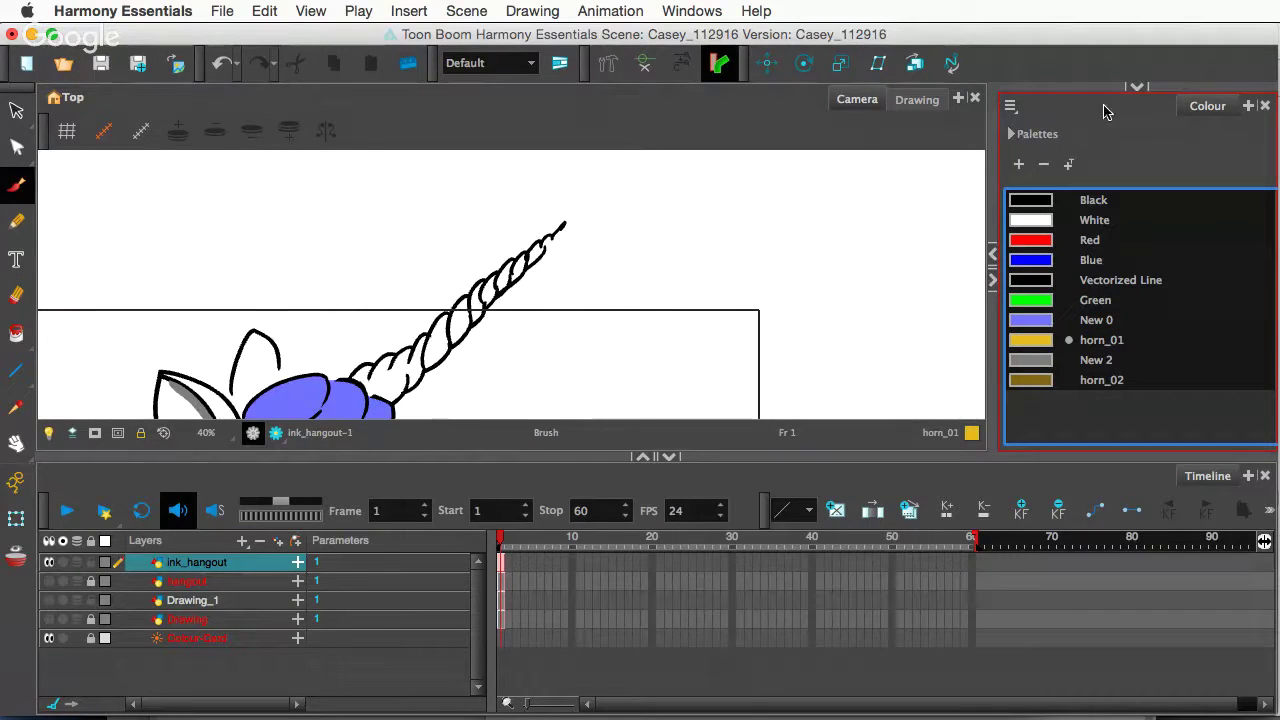
# - Turn on the brush's Draw Behind mode, test it with a horn_01 stroke at the horn's base and undo that stroke
pyautogui.click(1140, 88)
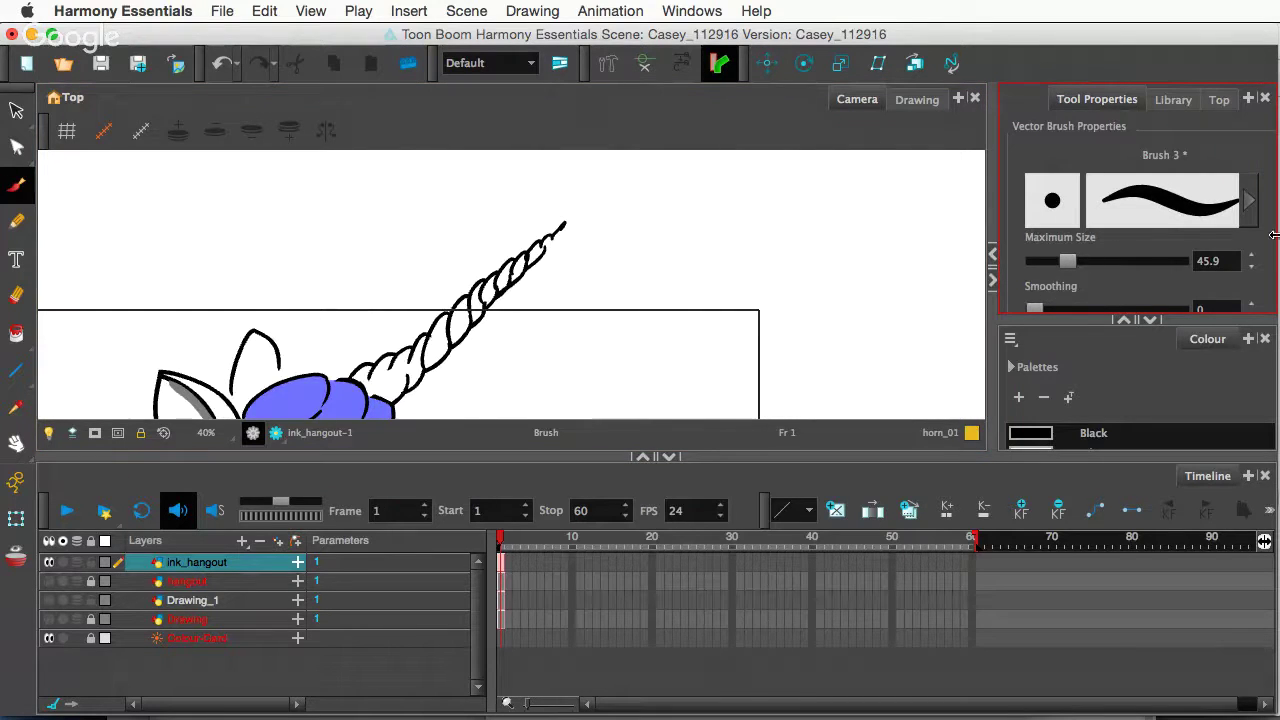
pyautogui.click(1150, 320)
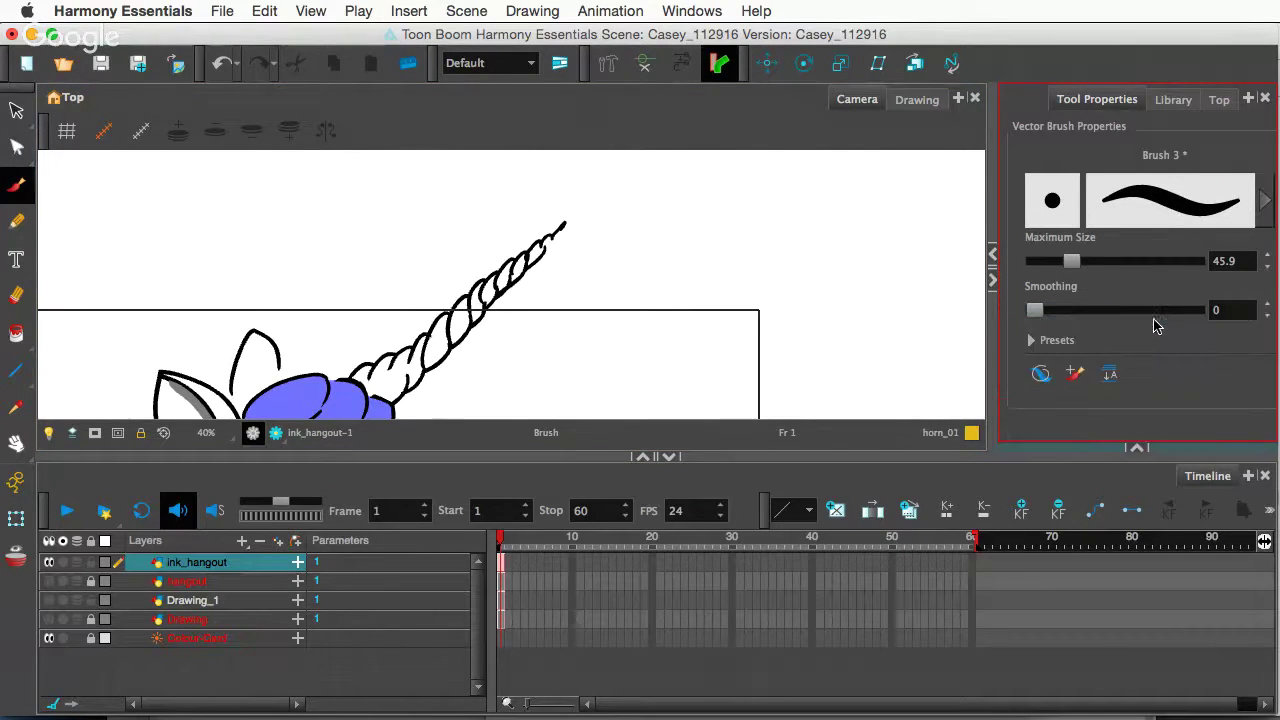
pyautogui.click(1041, 373)
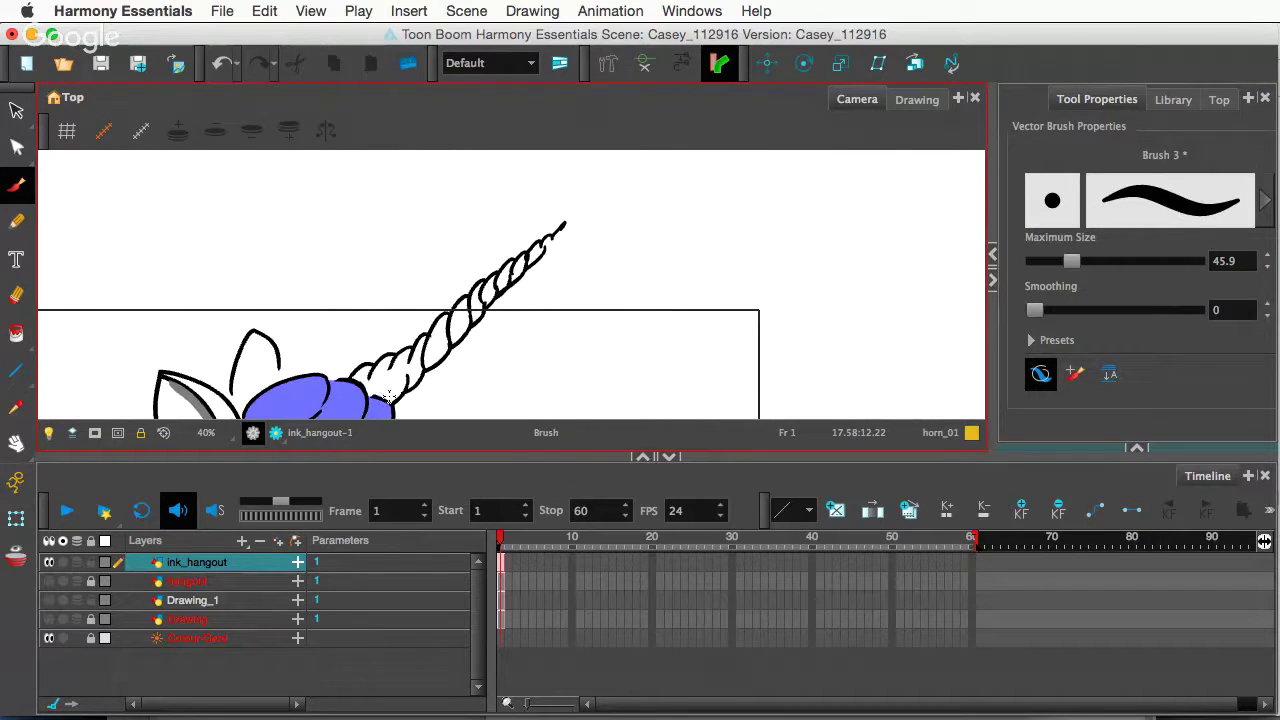
pyautogui.moveTo(390, 400); pyautogui.dragTo(408, 375)
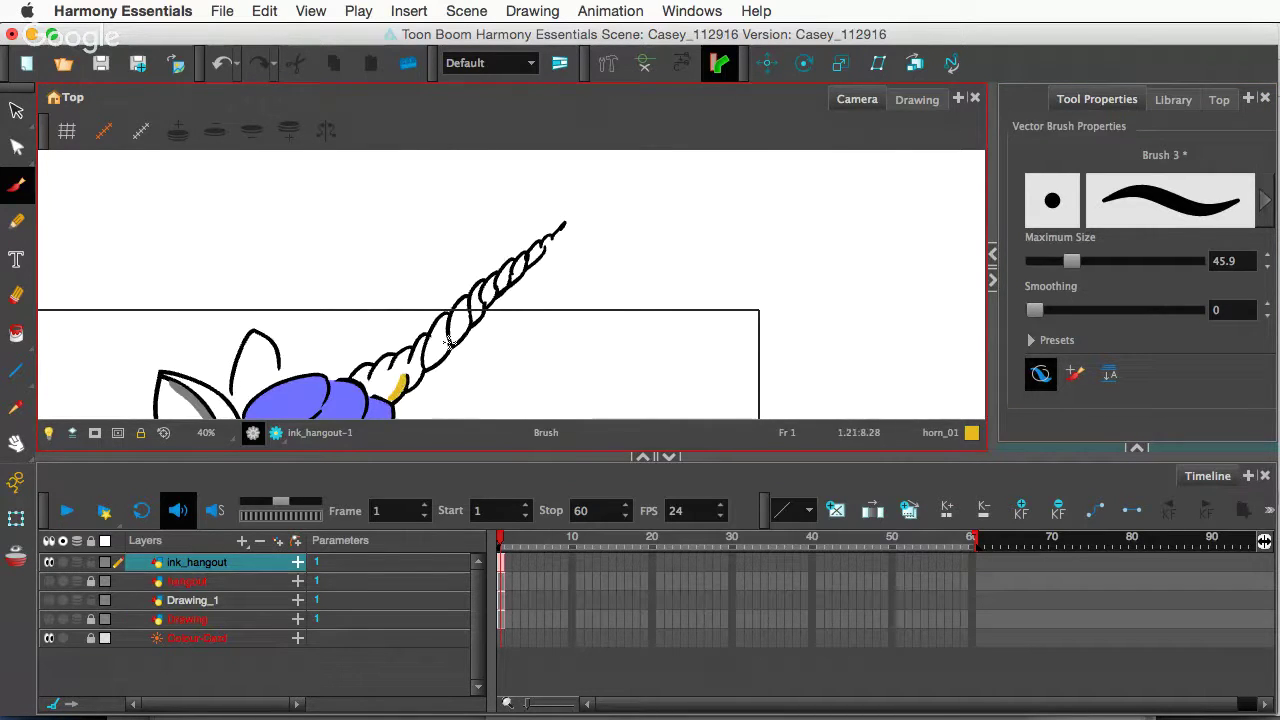
pyautogui.press('super+z')
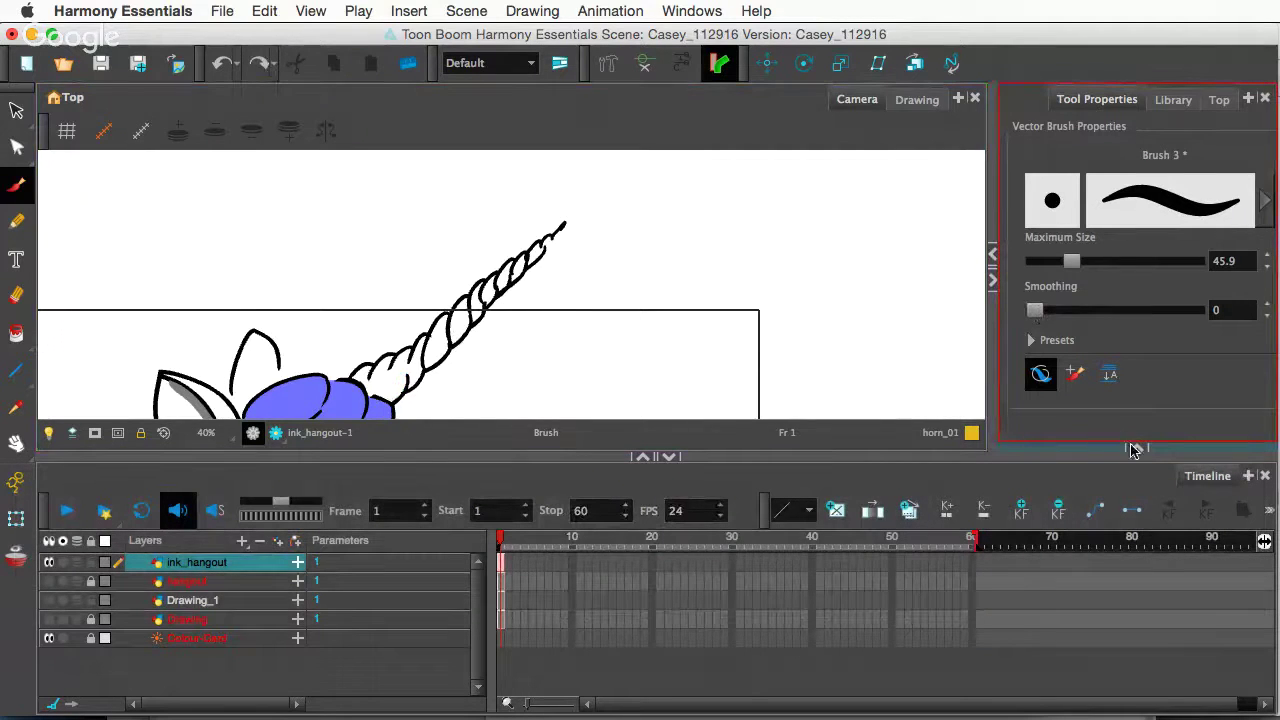
# - Paint horn_02 shading along the lower edge of each horn segment from the base to the tip
pyautogui.click(1137, 452)
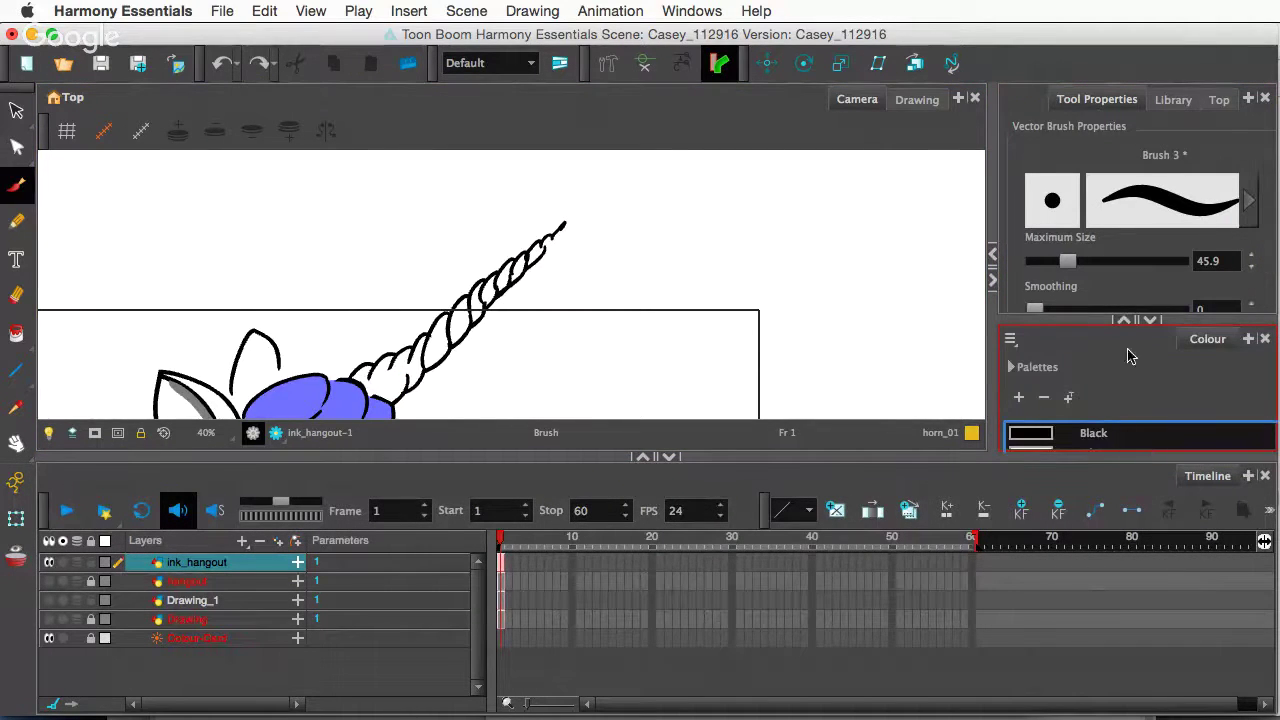
pyautogui.click(1125, 320)
pyautogui.click(1072, 380)
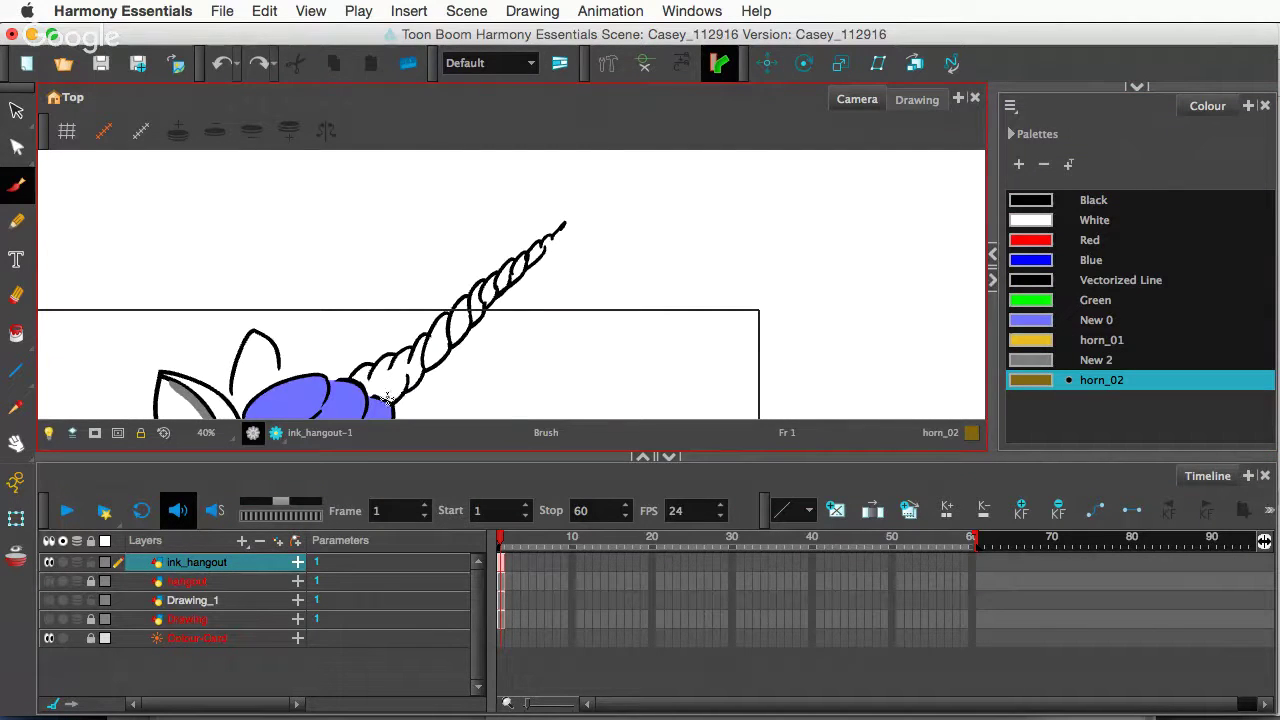
pyautogui.moveTo(387, 400); pyautogui.dragTo(454, 324)
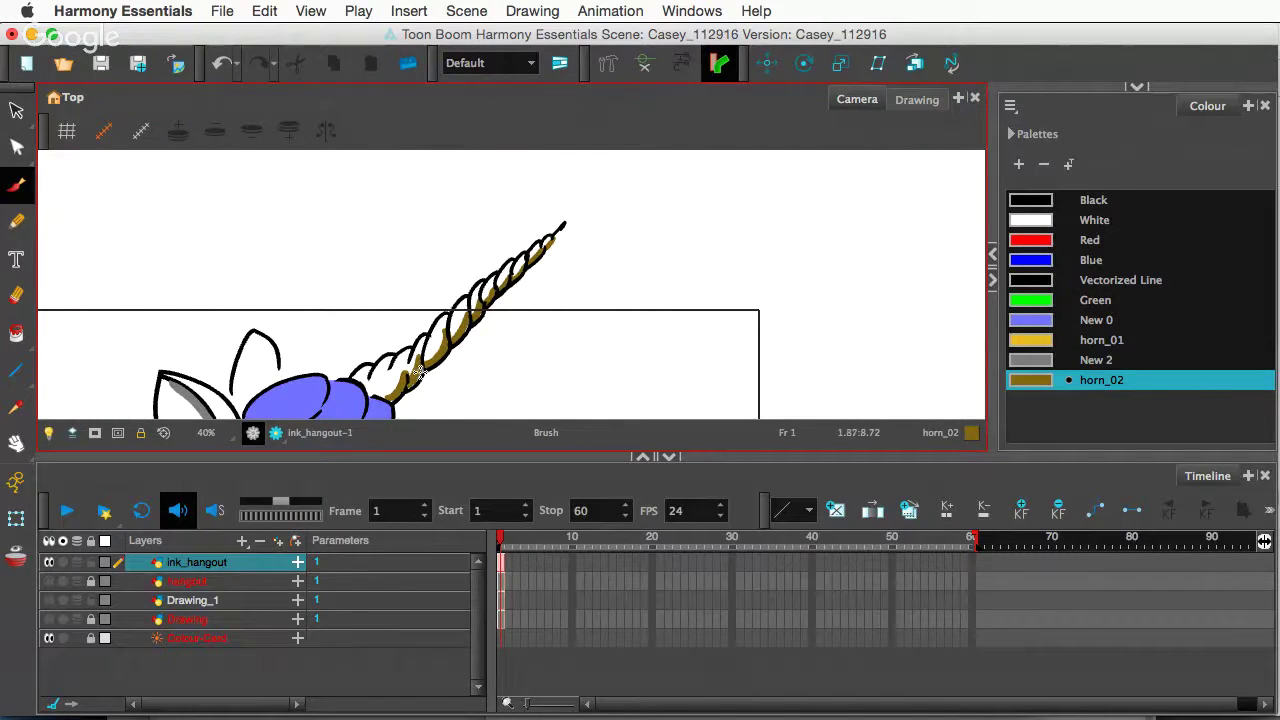
pyautogui.moveTo(420, 372); pyautogui.dragTo(411, 375)
# - Paint the horn's unshaded areas with horn_01 gold from the base to the tip, behind the shading
pyautogui.click(1040, 340)
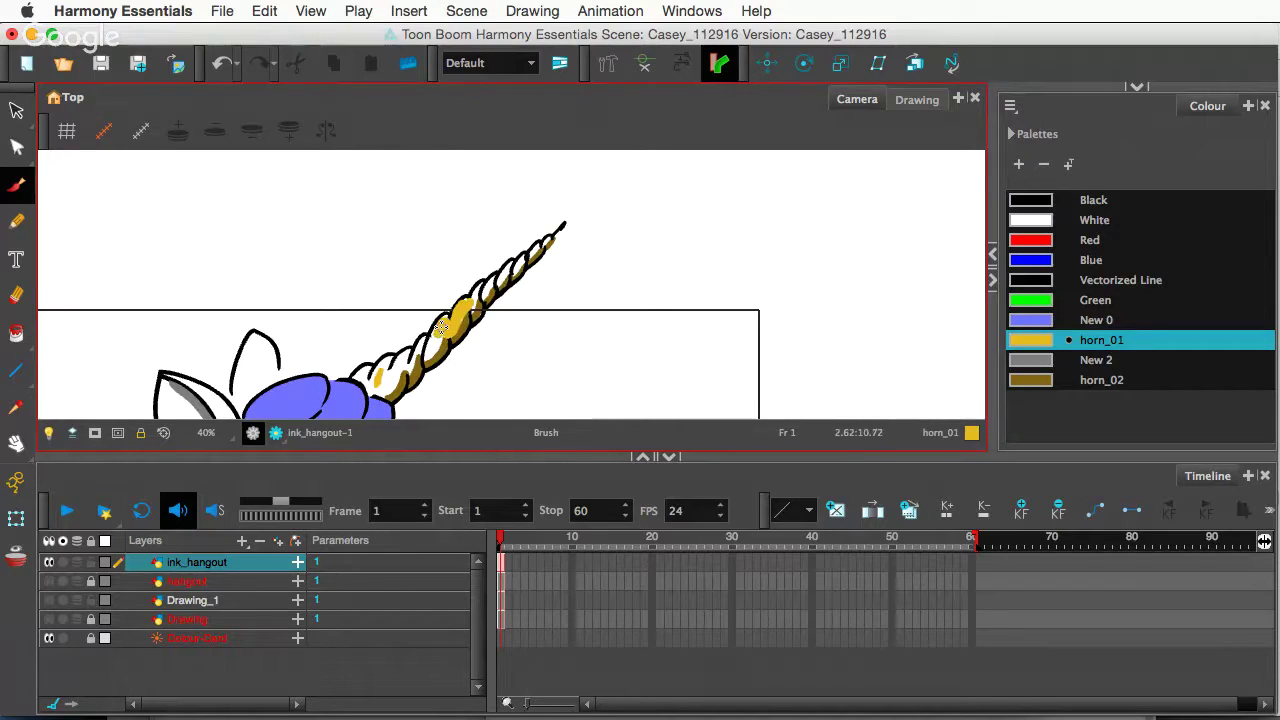
pyautogui.moveTo(442, 327)
pyautogui.mouseDown()
pyautogui.moveTo(441, 339)
pyautogui.moveTo(407, 373)
pyautogui.moveTo(406, 357)
pyautogui.moveTo(394, 382)
pyautogui.moveTo(391, 364)
pyautogui.moveTo(361, 377)
pyautogui.moveTo(398, 379)
pyautogui.mouseUp()
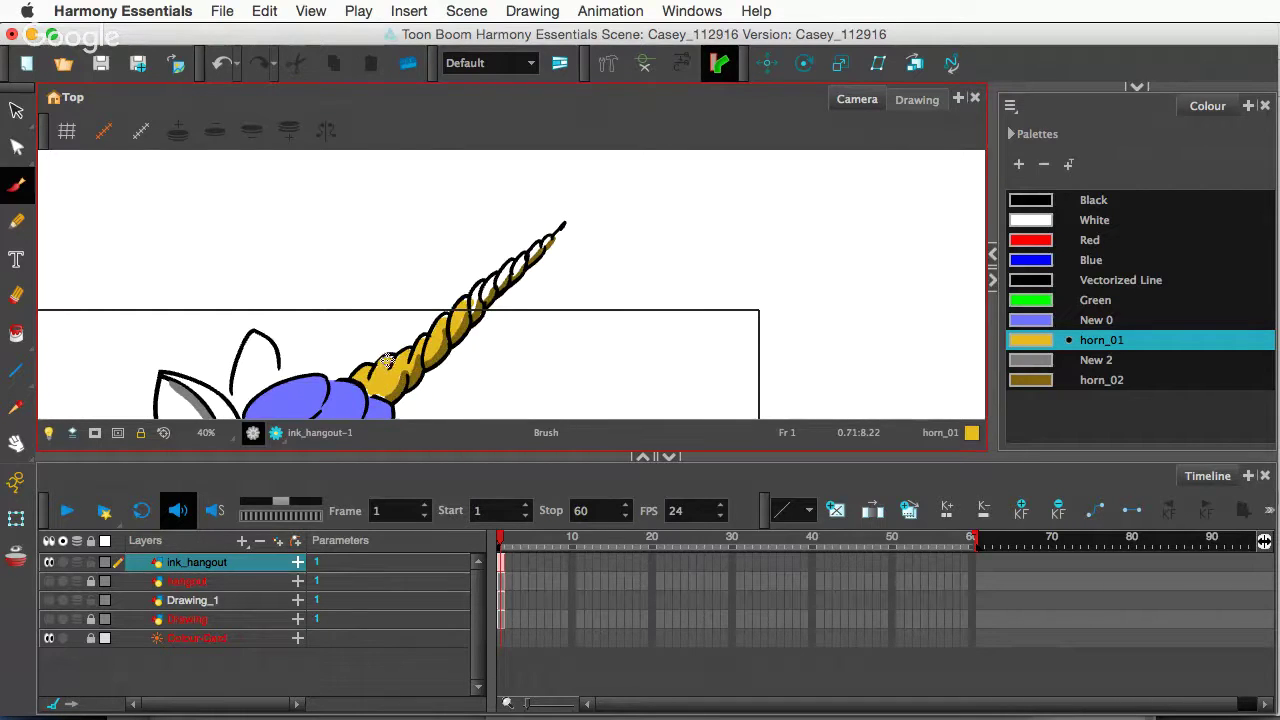
pyautogui.moveTo(471, 308); pyautogui.dragTo(558, 233)
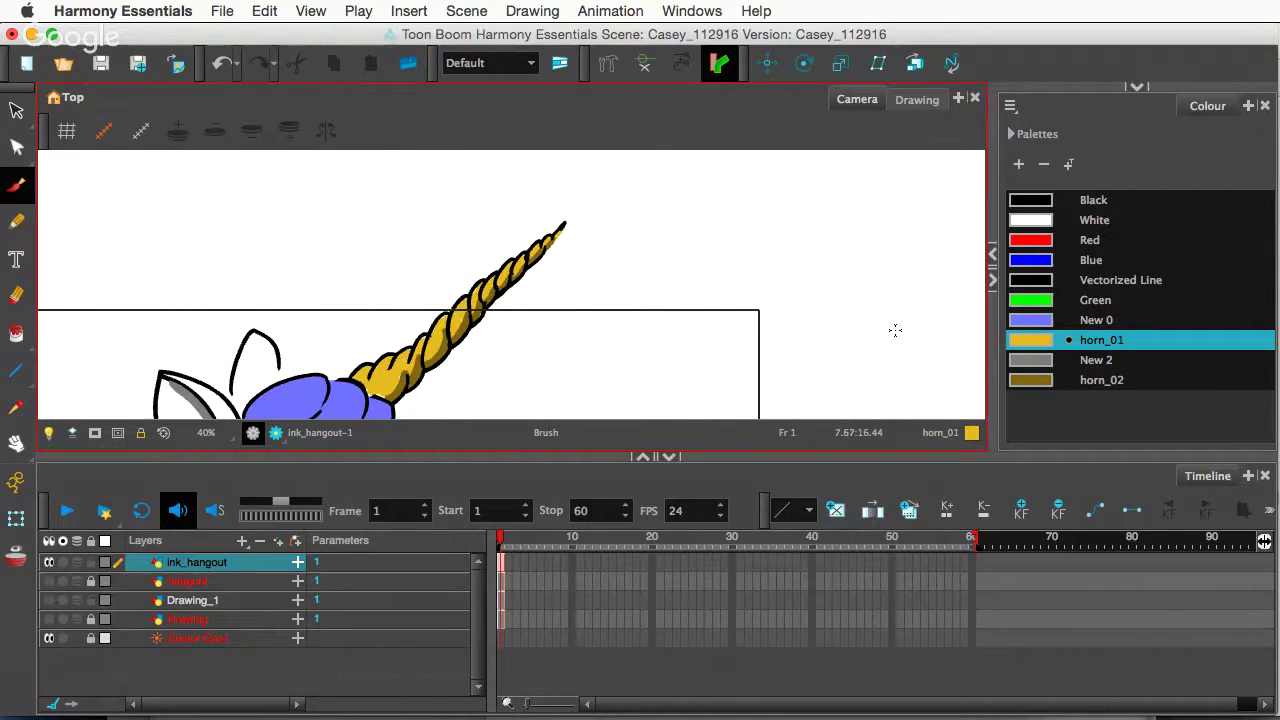
# - Add a swatch based on horn_01, name it horn_03 and lower its saturation to about 45 for a pale gold
pyautogui.click(1089, 345)
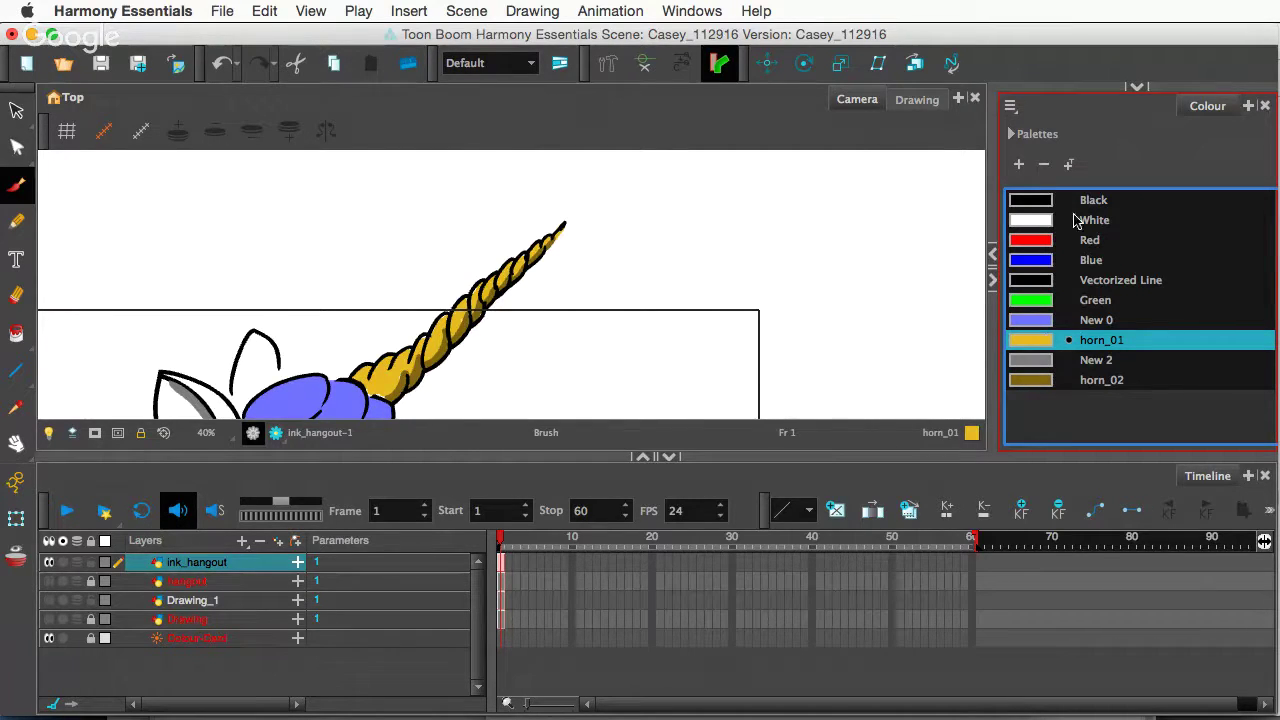
pyautogui.click(1019, 164)
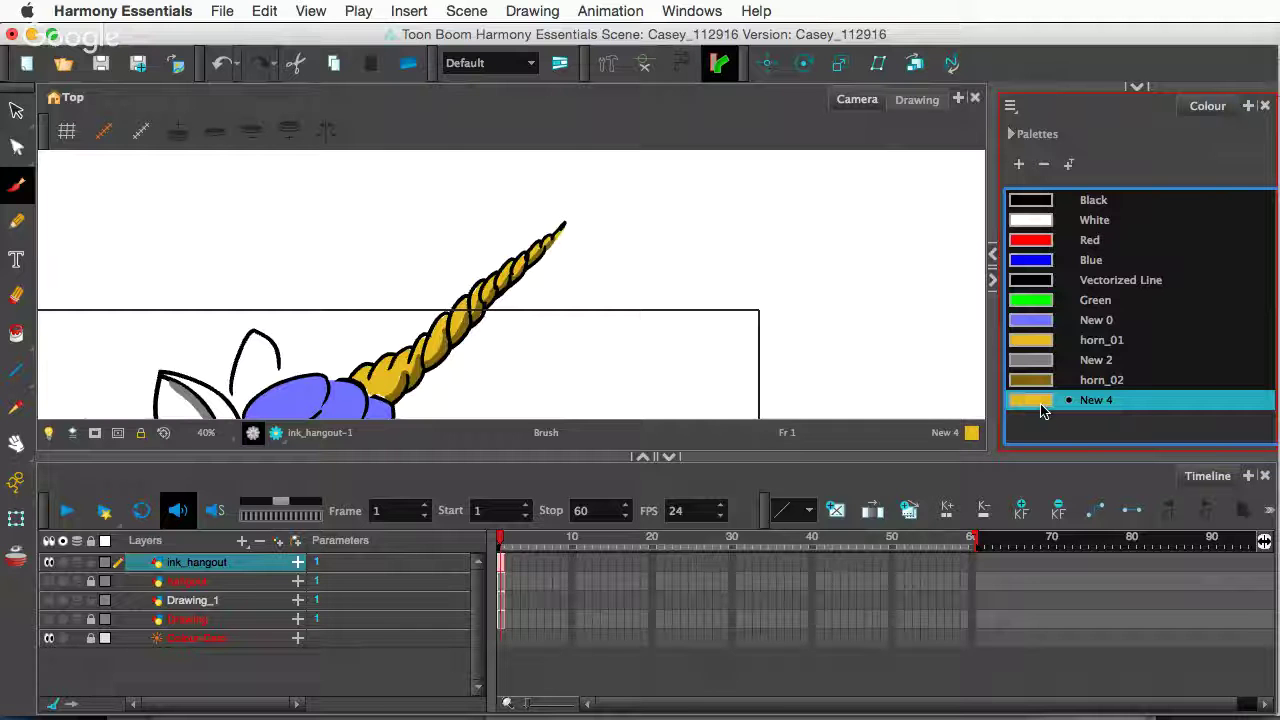
pyautogui.doubleClick(1035, 402)
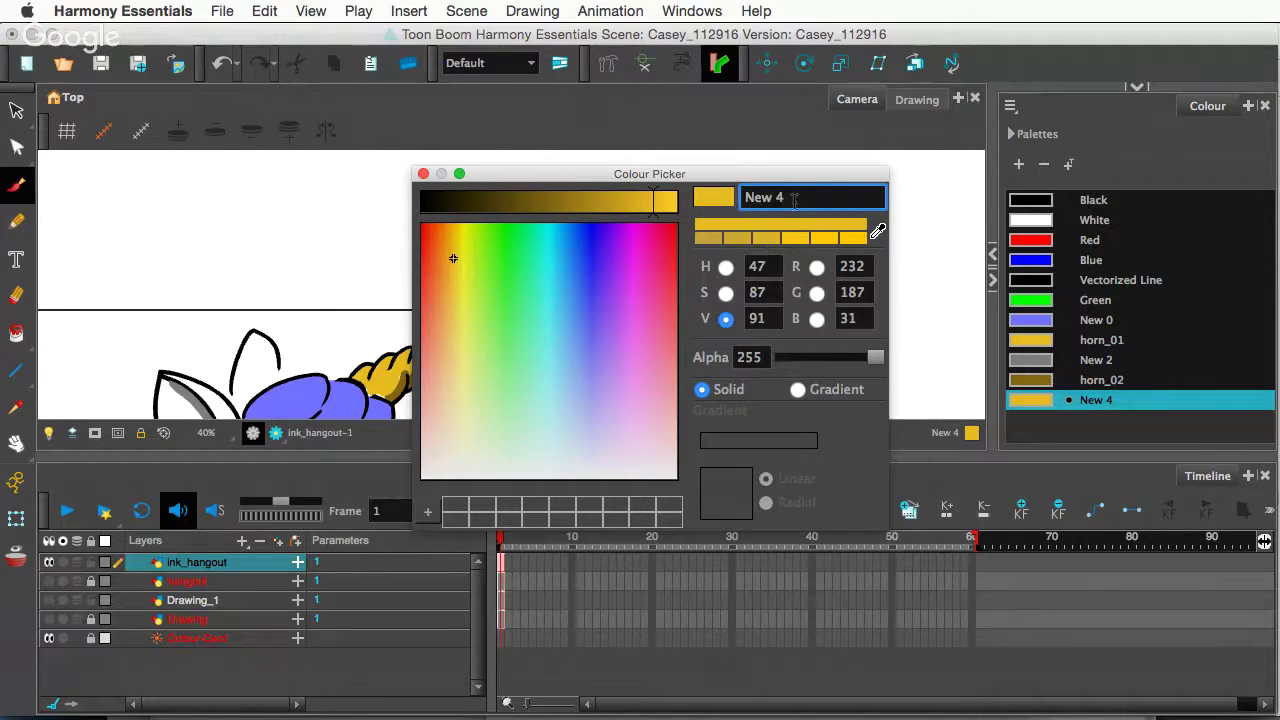
pyautogui.tripleClick(762, 197)
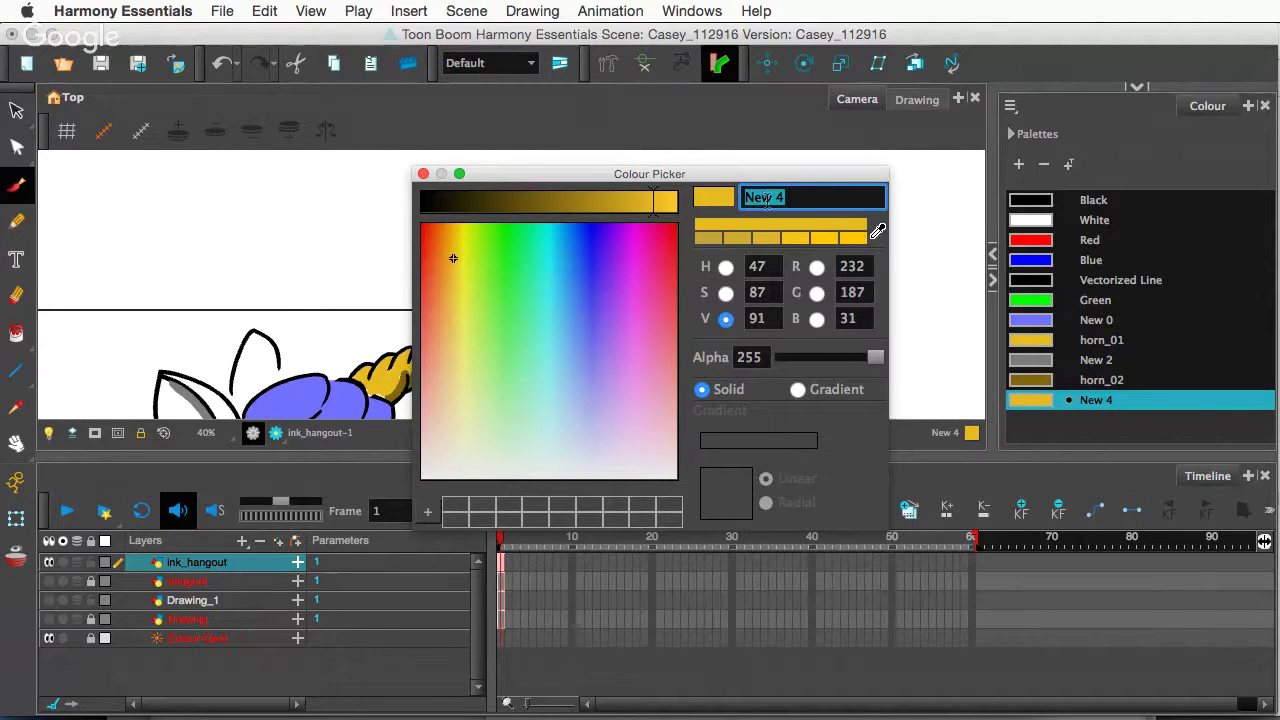
pyautogui.write('ho')
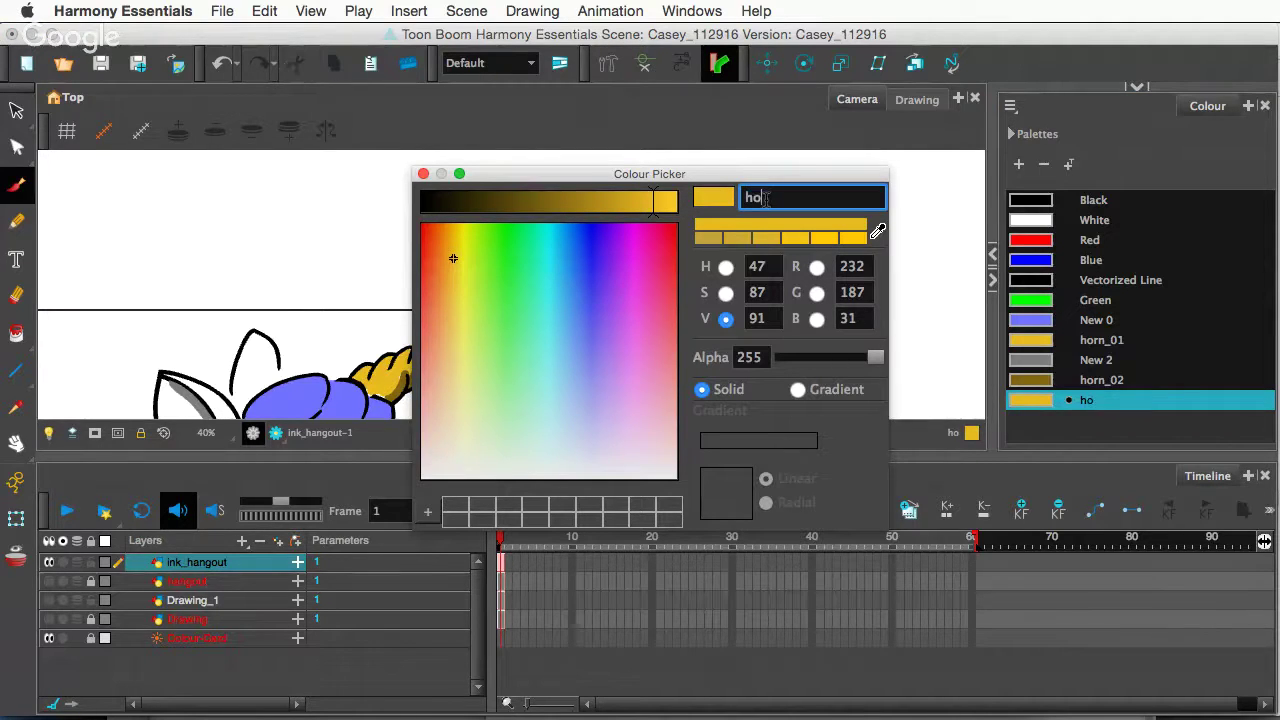
pyautogui.write('rn_03')
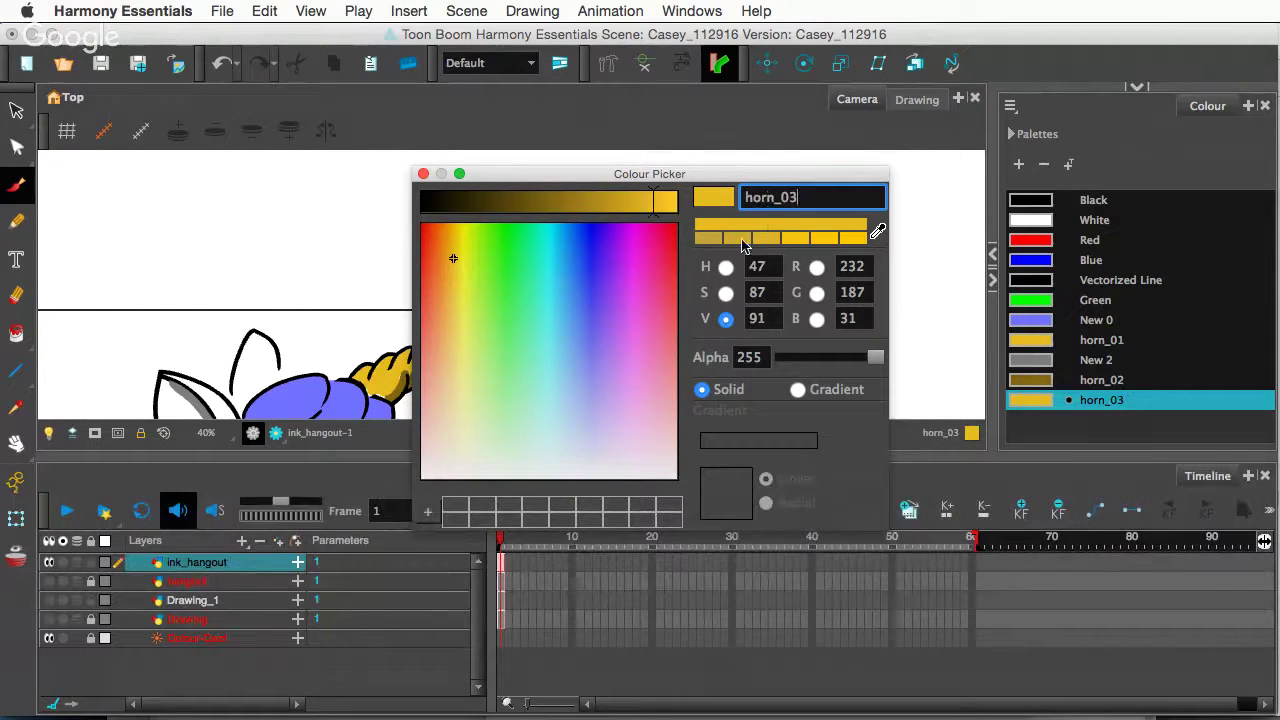
pyautogui.click(725, 293)
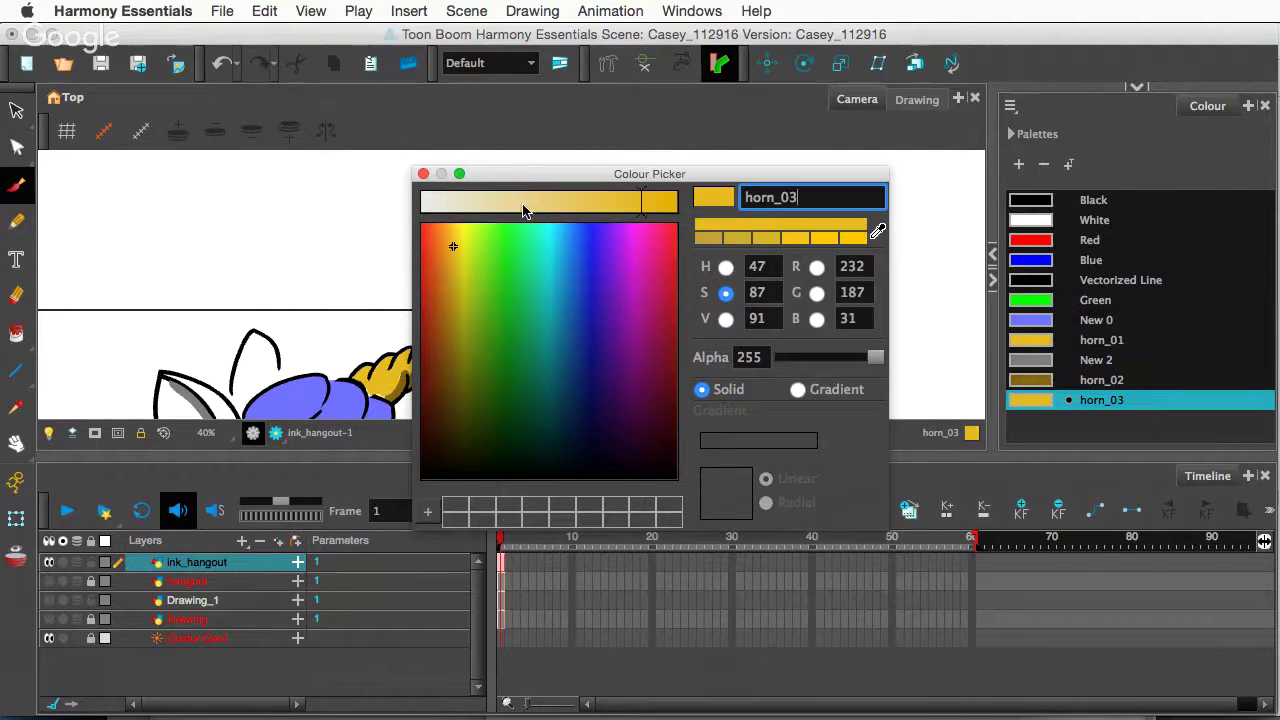
pyautogui.moveTo(510, 200); pyautogui.dragTo(537, 205)
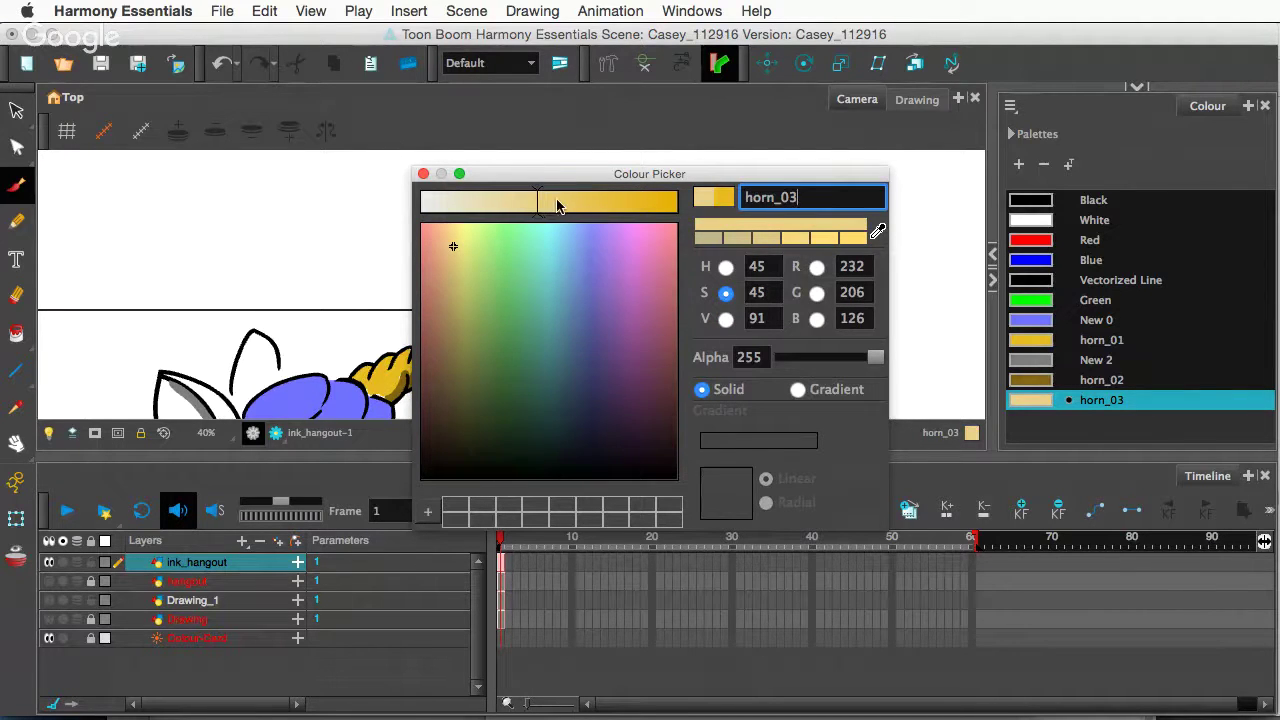
pyautogui.click(423, 174)
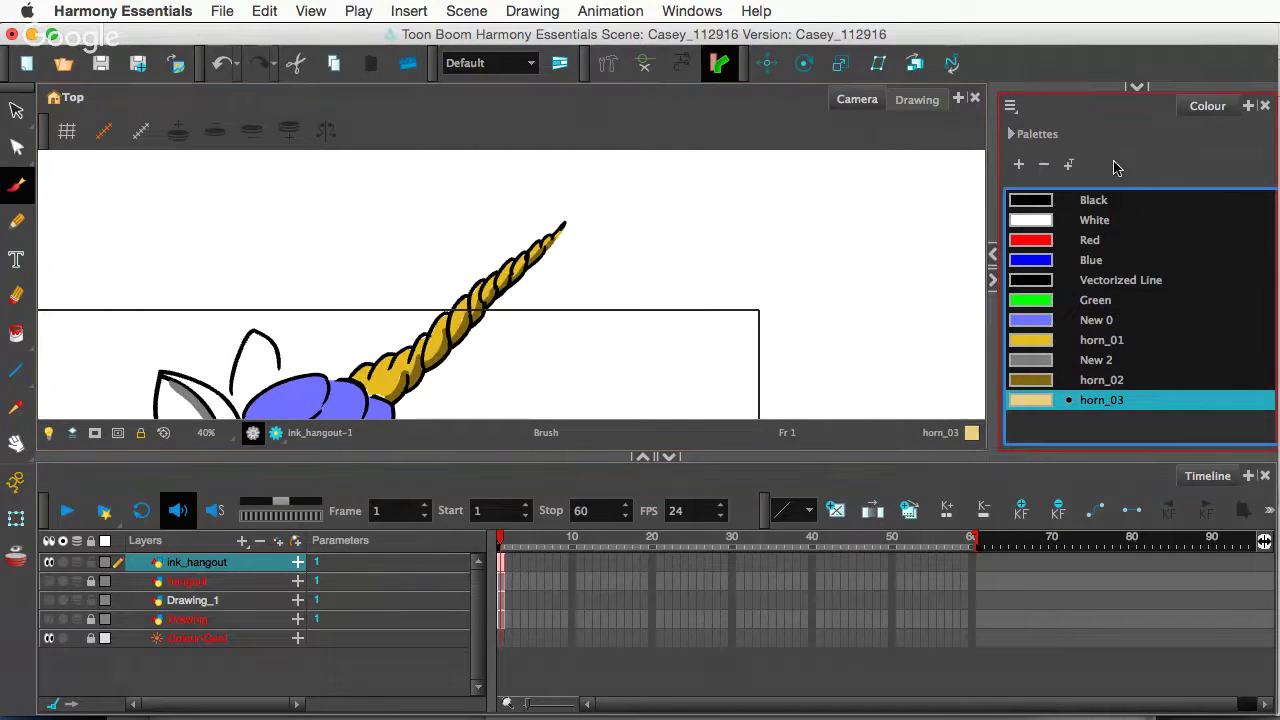
# - Switch the brush from Draw Behind to Repaint mode, test a horn_03 stroke on the horn's base segment and undo that stroke
pyautogui.click(1137, 88)
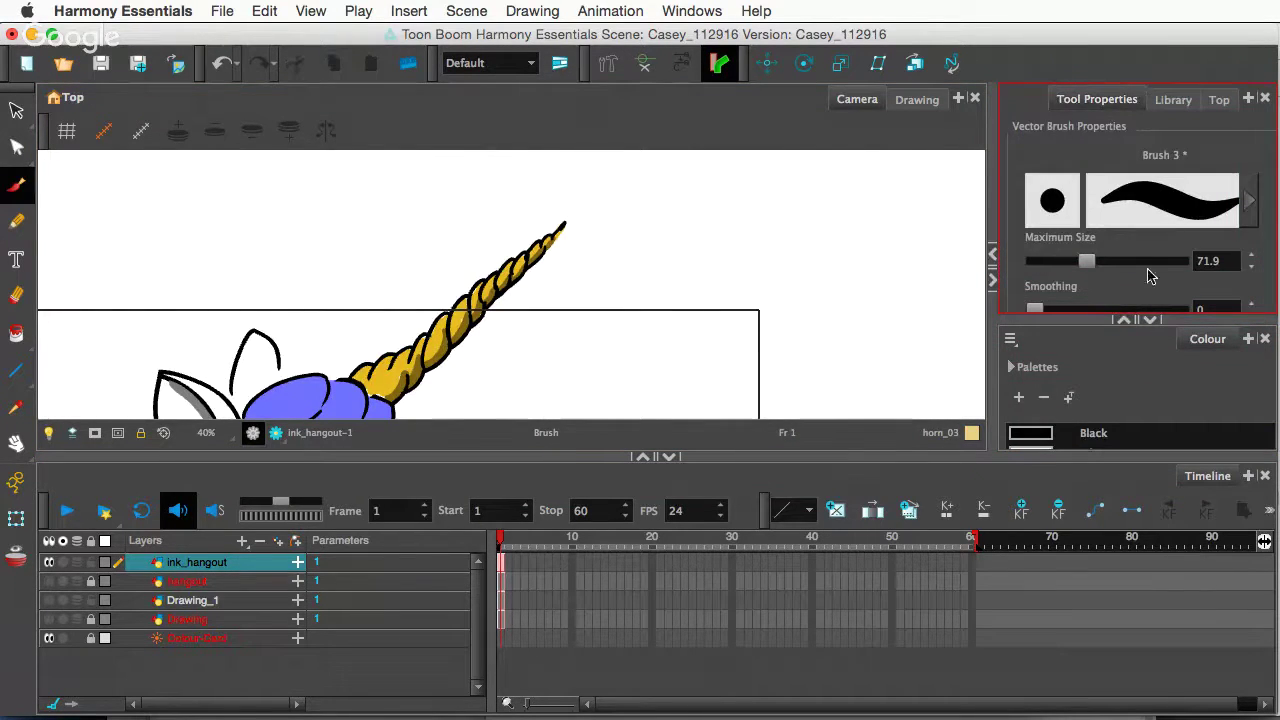
pyautogui.click(1149, 322)
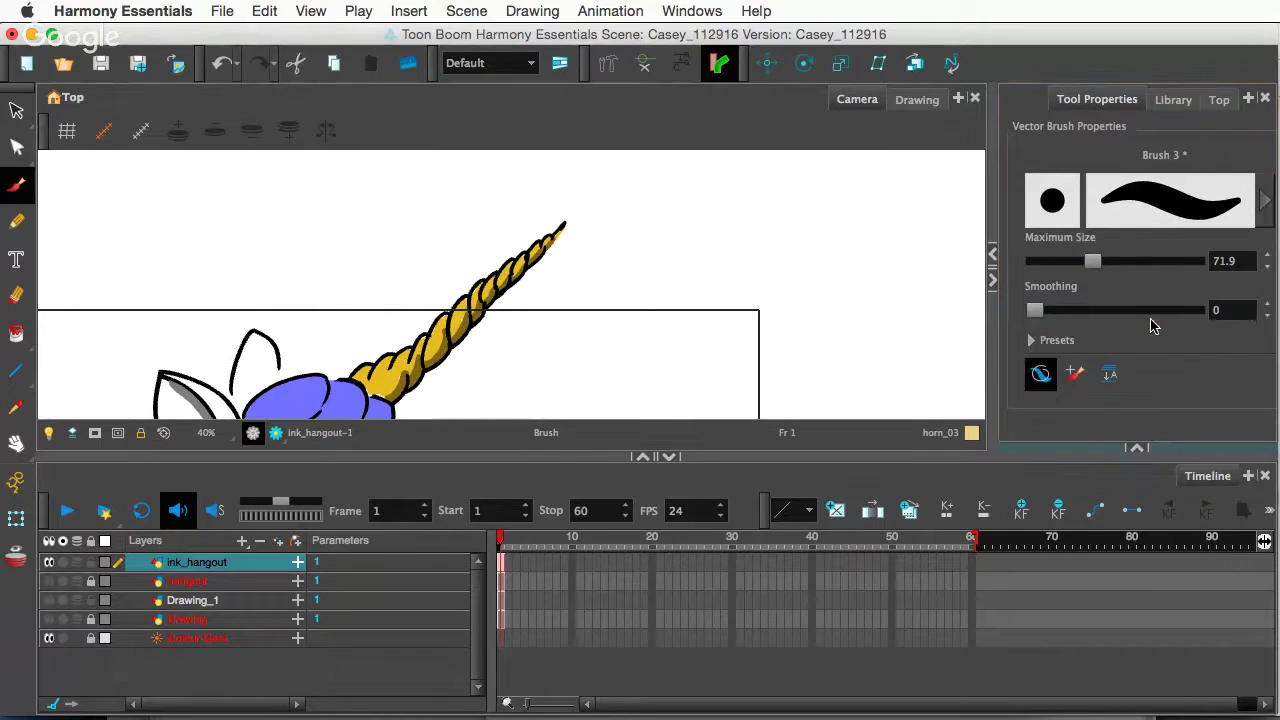
pyautogui.click(1077, 377)
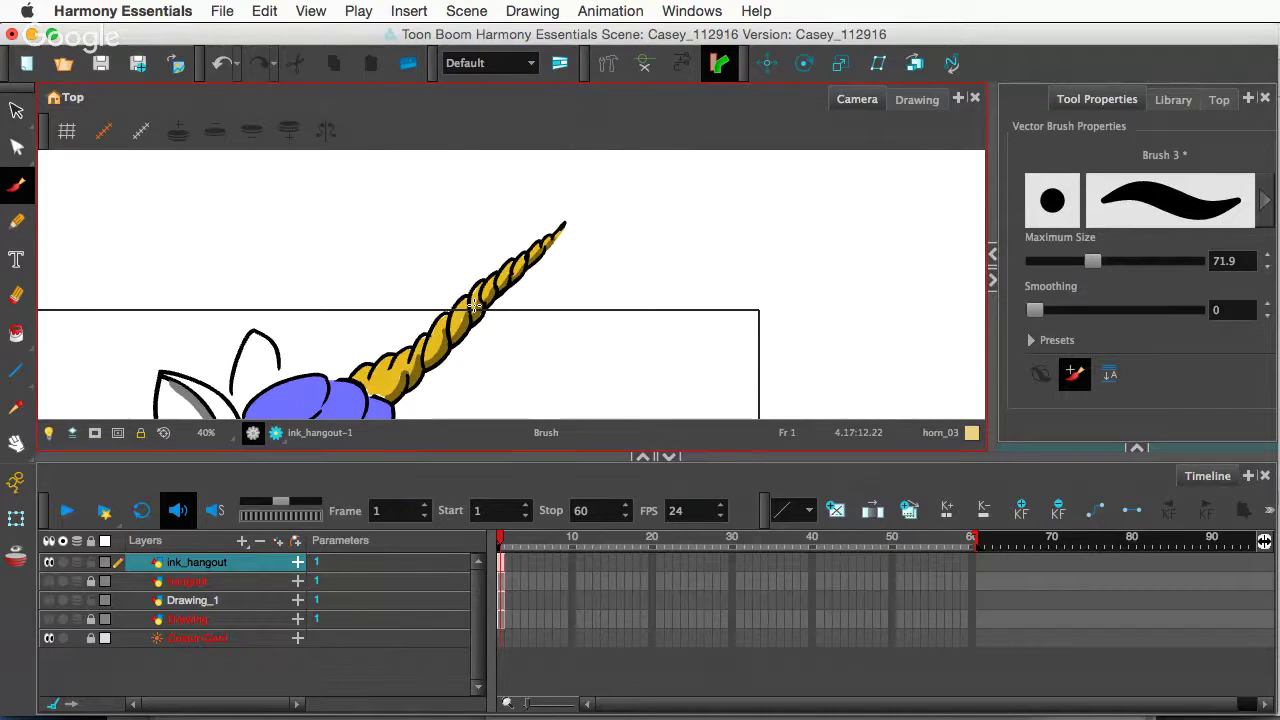
pyautogui.scroll(3, 474, 305)
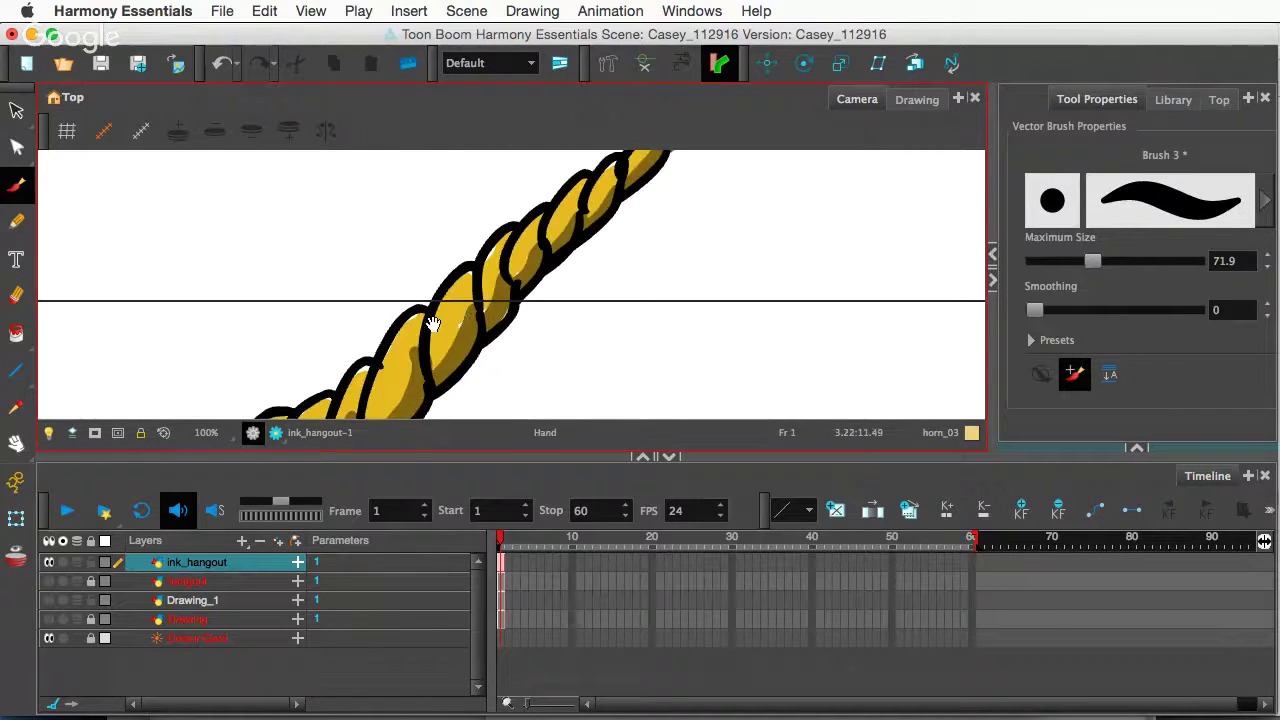
pyautogui.moveTo(428, 329); pyautogui.dragTo(443, 245)
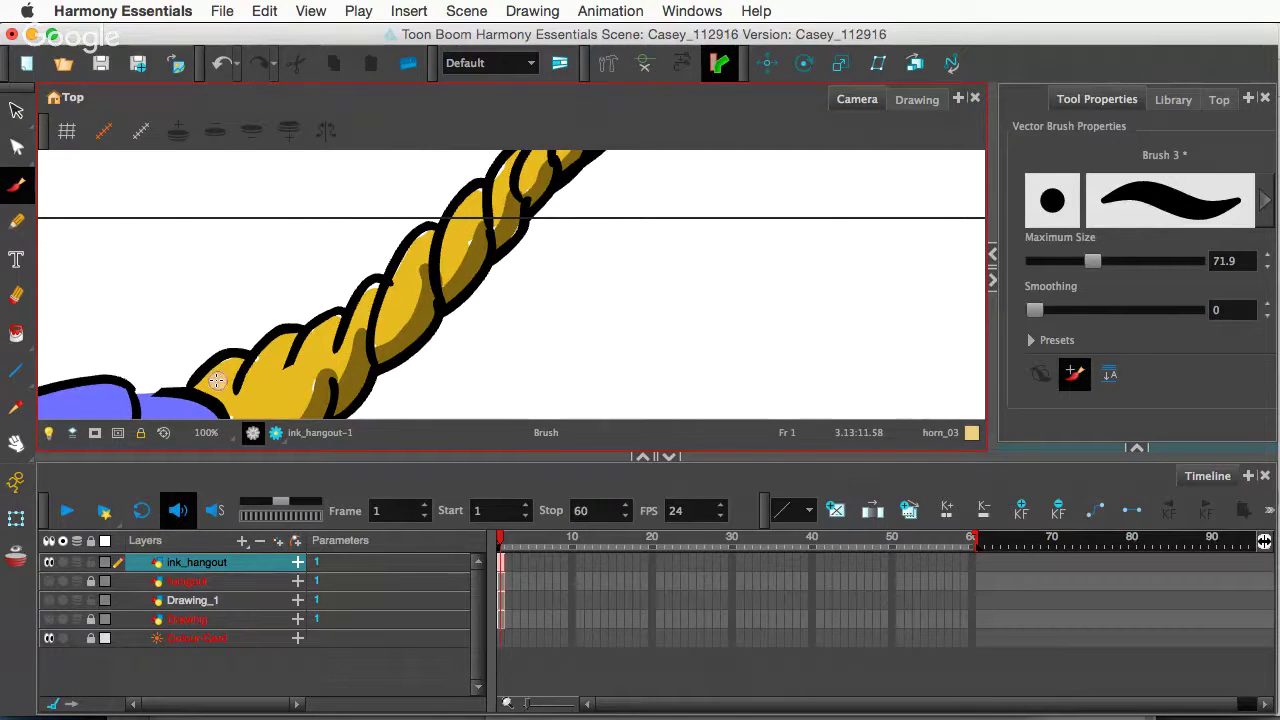
pyautogui.moveTo(218, 380); pyautogui.dragTo(226, 374)
pyautogui.press('super+z')
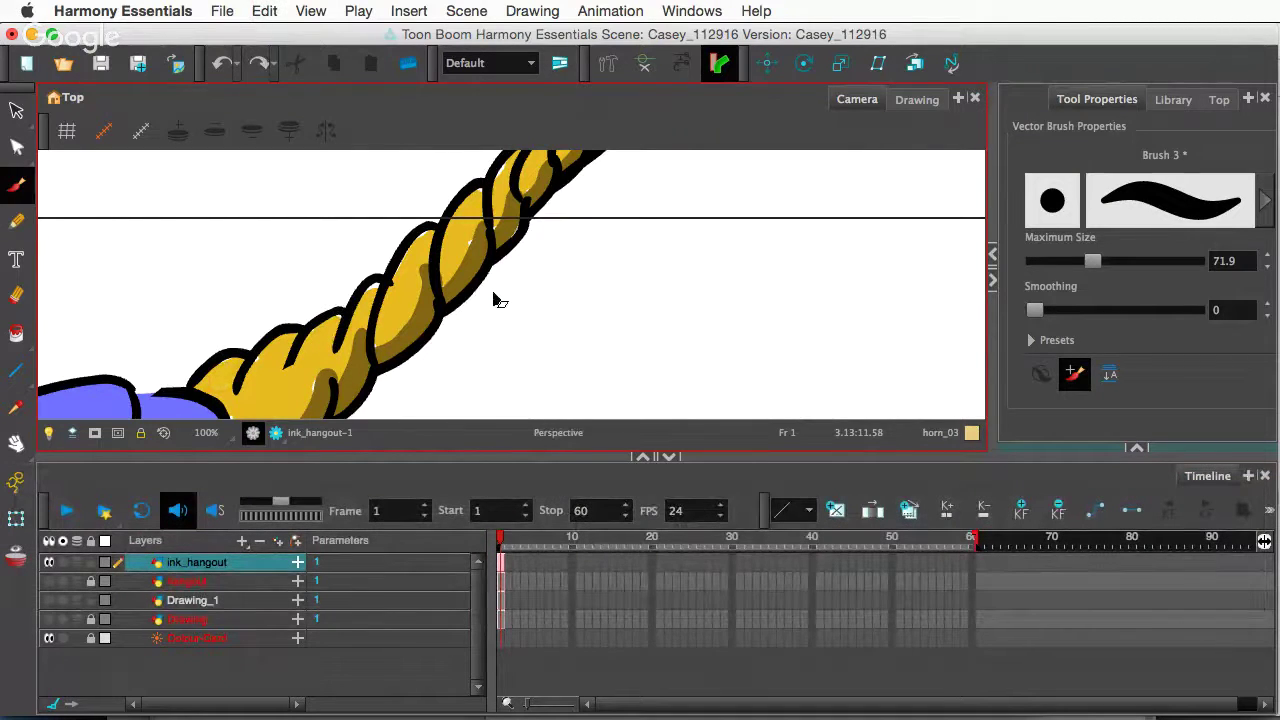
# - Reduce the brush's maximum size to 19.8 and paint horn_03 highlights along the upper side of each horn segment from base to tip
pyautogui.press('o')
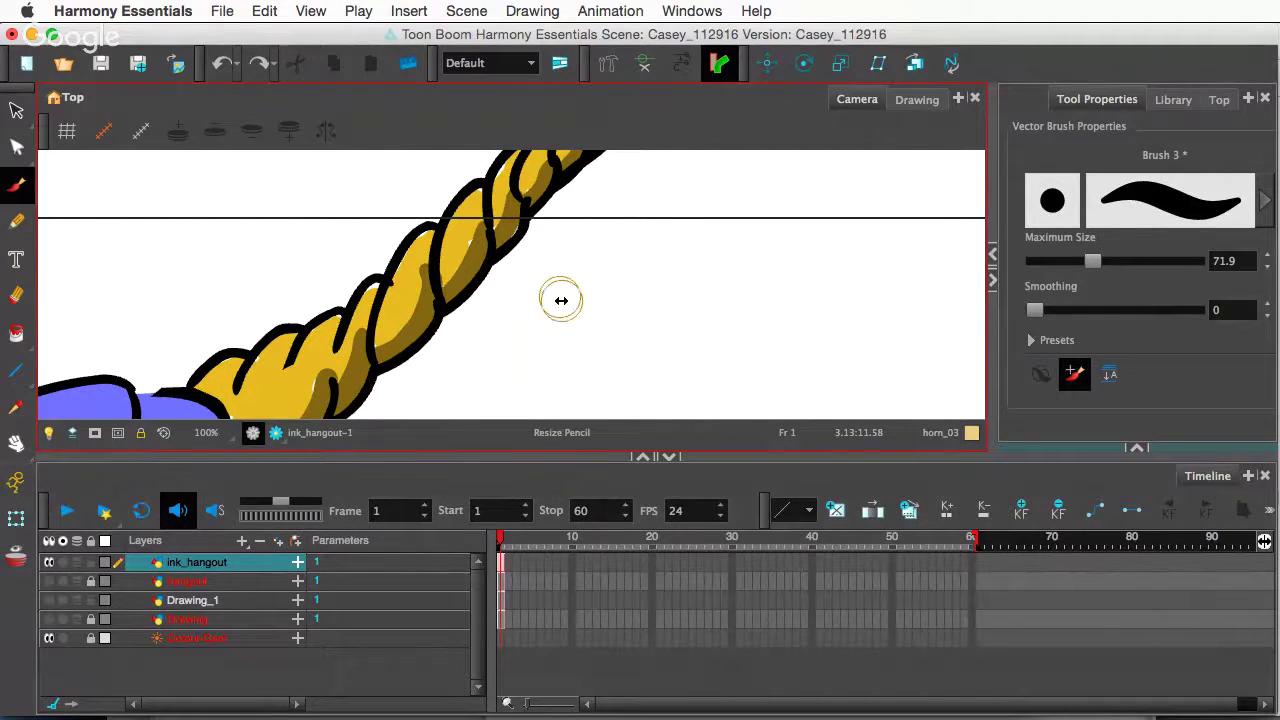
pyautogui.moveTo(562, 307)
pyautogui.mouseDown()
pyautogui.moveTo(477, 265)
pyautogui.moveTo(465, 208)
pyautogui.moveTo(361, 307)
pyautogui.mouseUp()
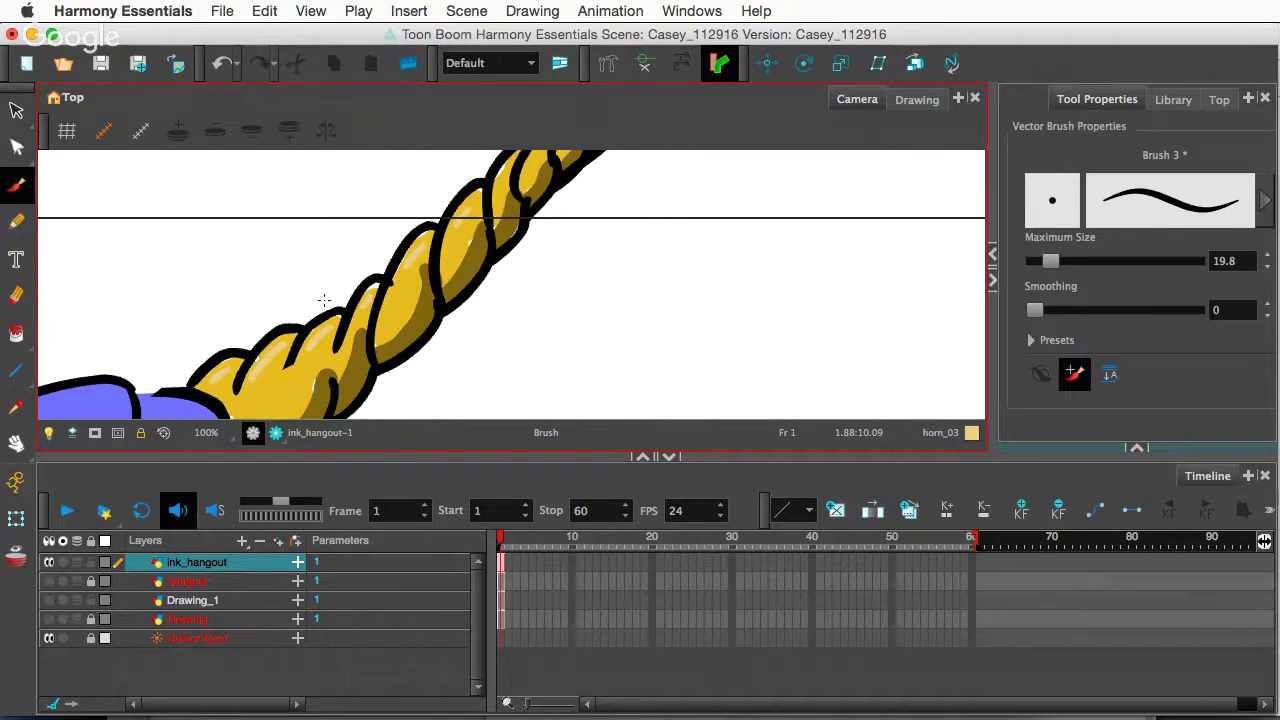
pyautogui.scroll(5, 324, 300)
pyautogui.hscroll(3, 324, 300)
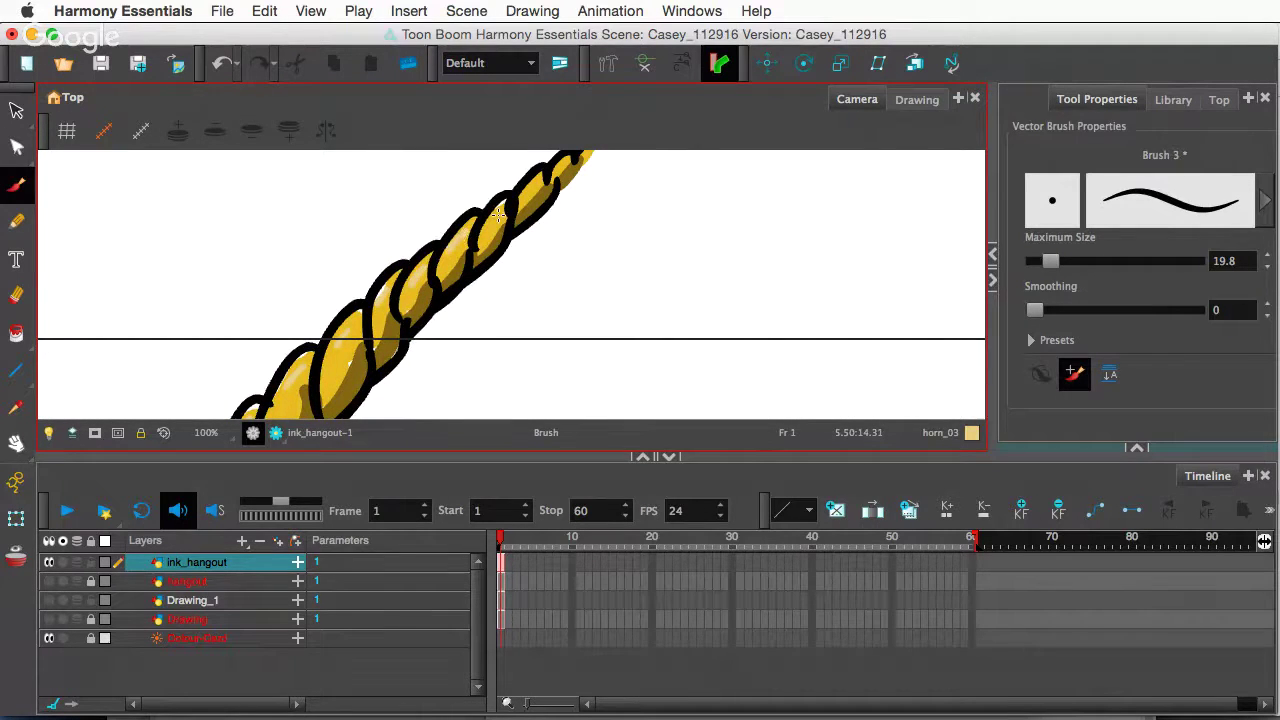
pyautogui.moveTo(536, 188); pyautogui.dragTo(499, 242)
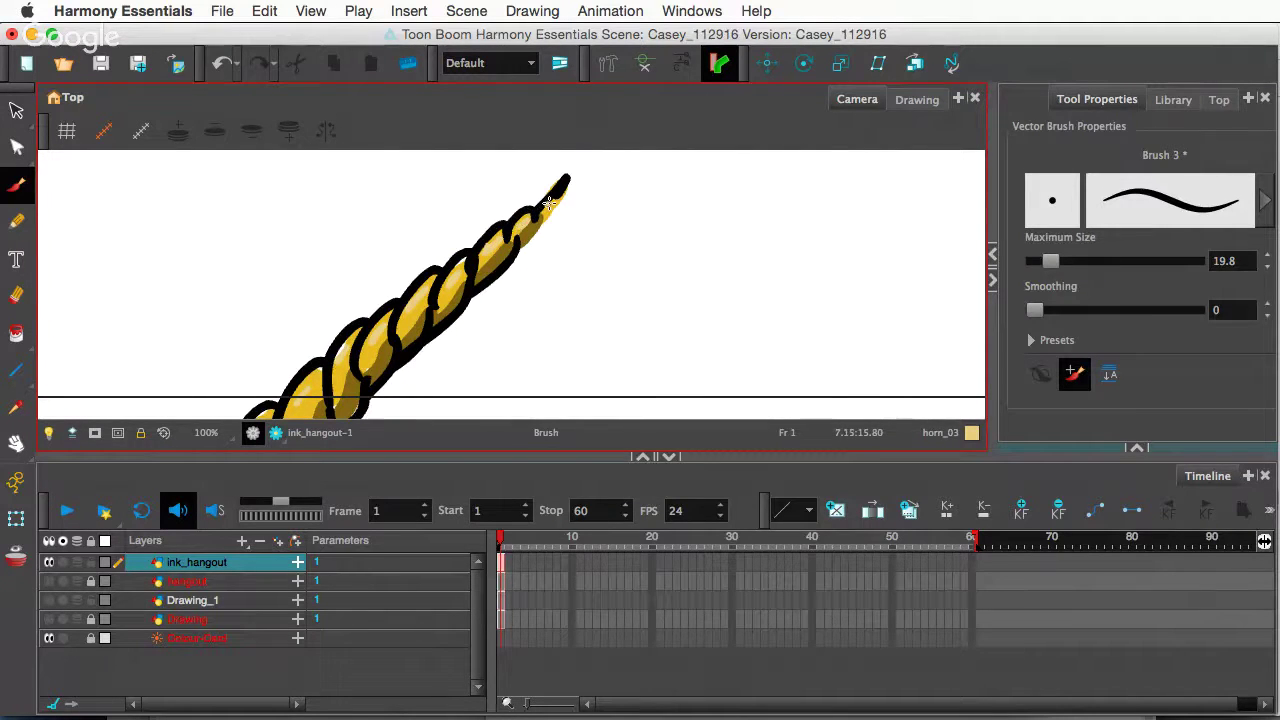
pyautogui.scroll(-3, 600, 161)
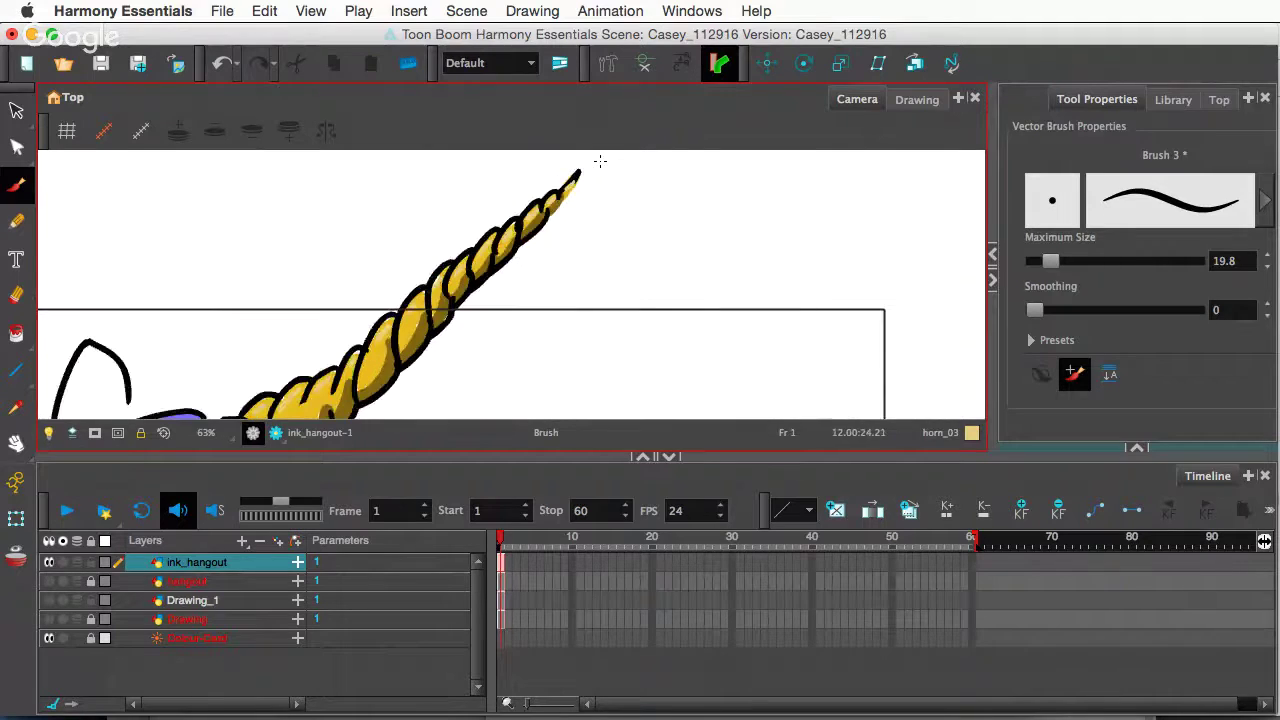
pyautogui.scroll(-2, 600, 161)
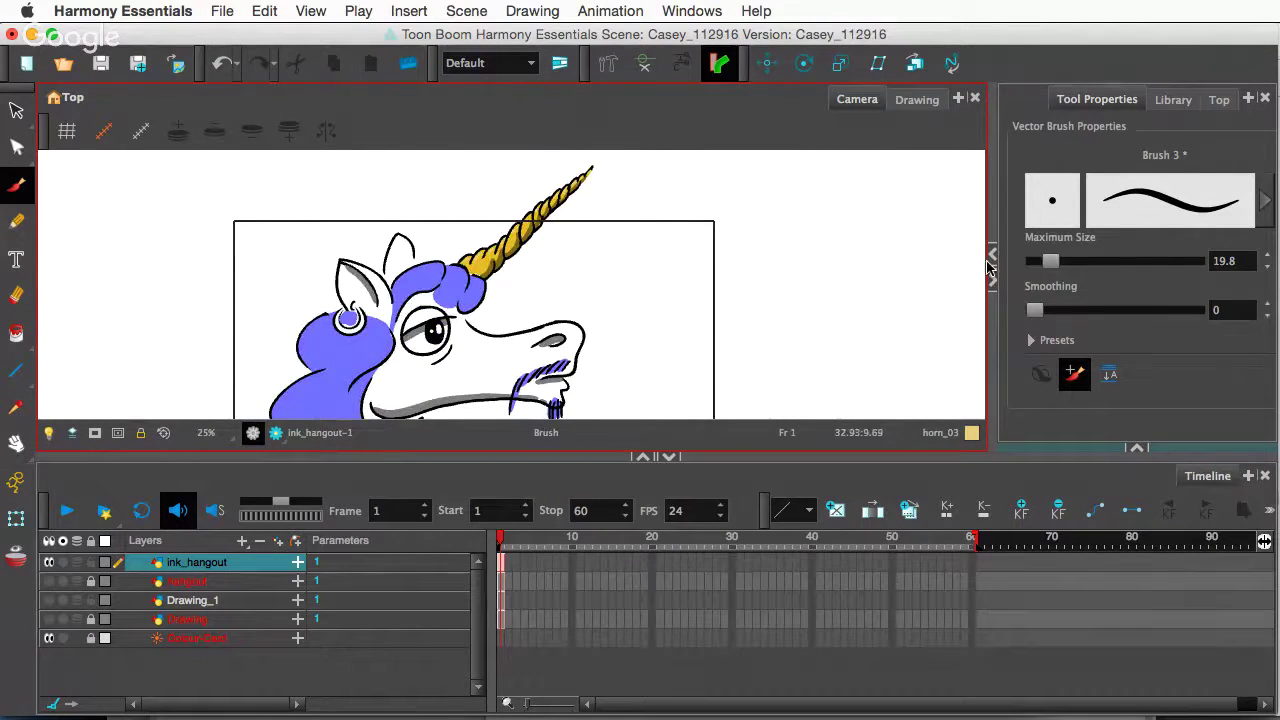
# - Make room for the swatch list, open the horn_03 swatch for colour editing and move the Colour Picker clear of the unicorn
pyautogui.click(1138, 448)
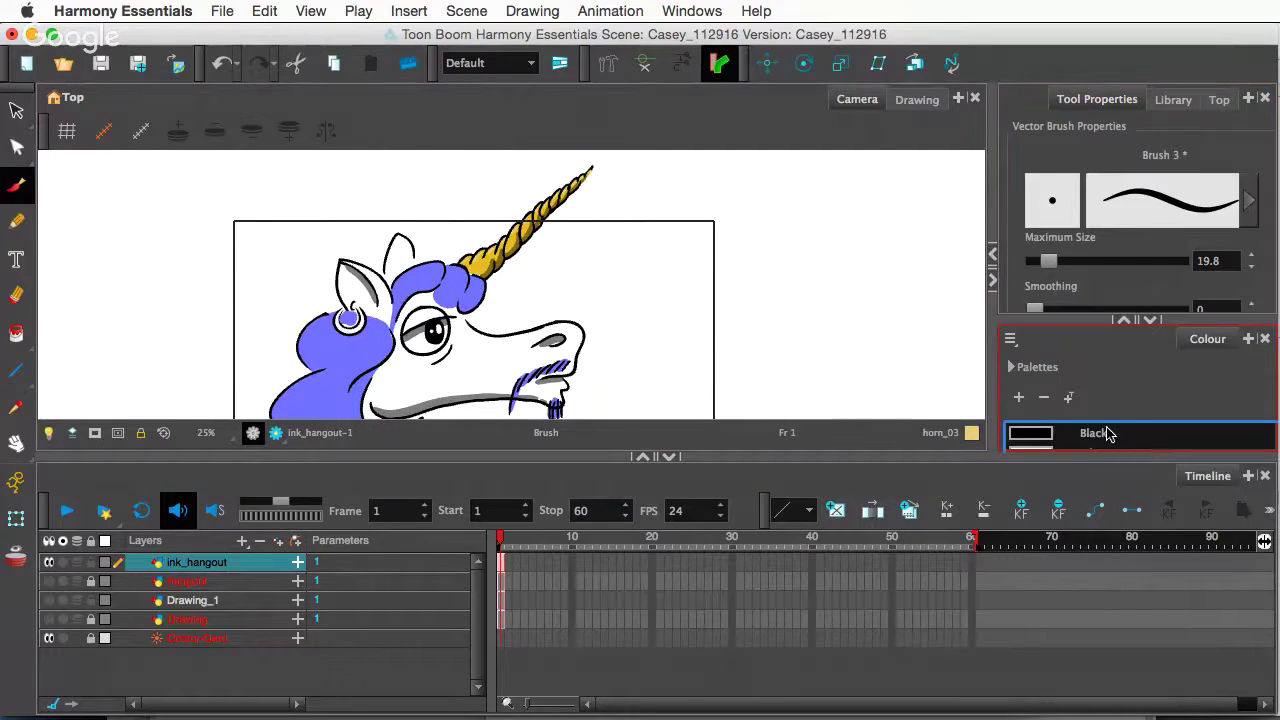
pyautogui.moveTo(1060, 318); pyautogui.dragTo(1057, 149)
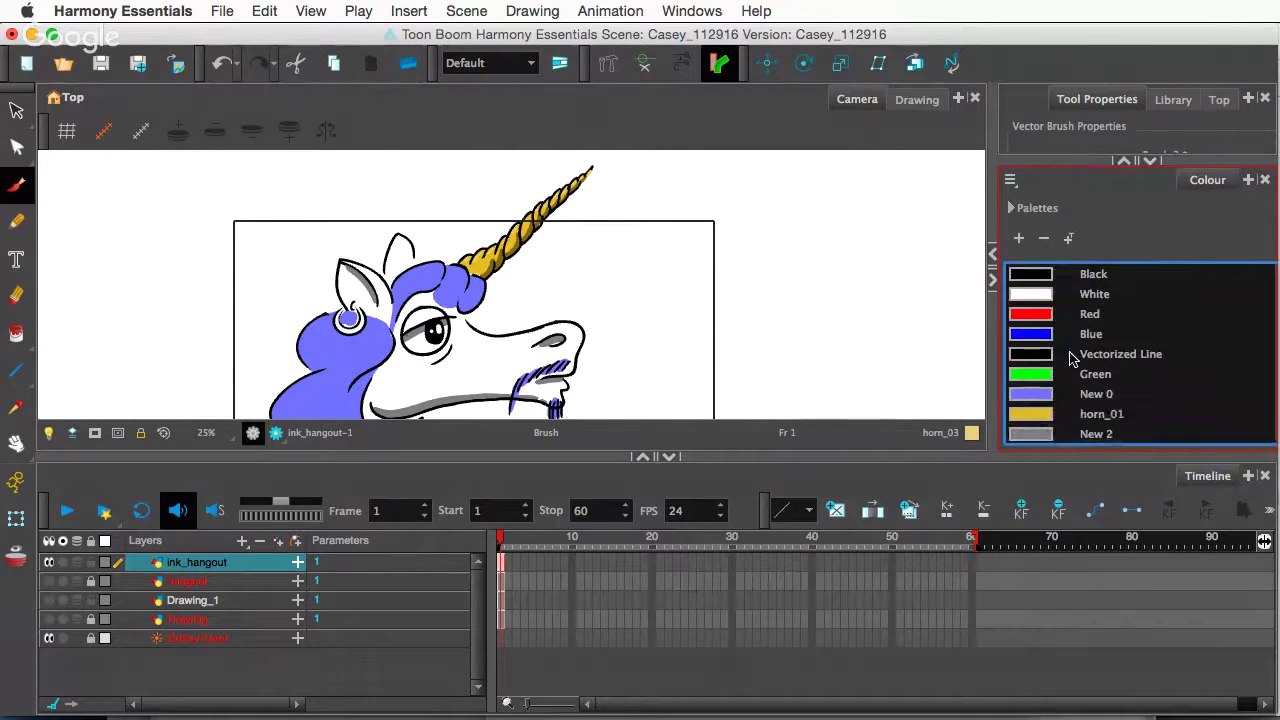
pyautogui.scroll(-3, 1075, 366)
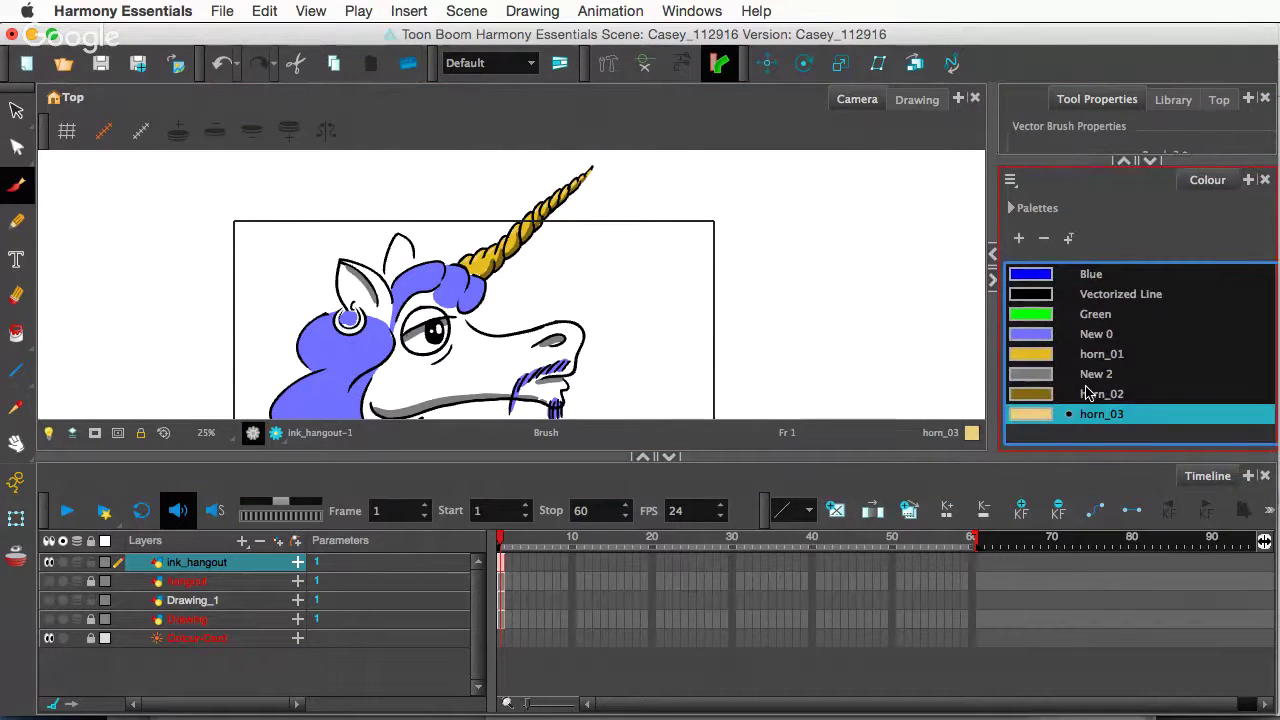
pyautogui.doubleClick(1038, 421)
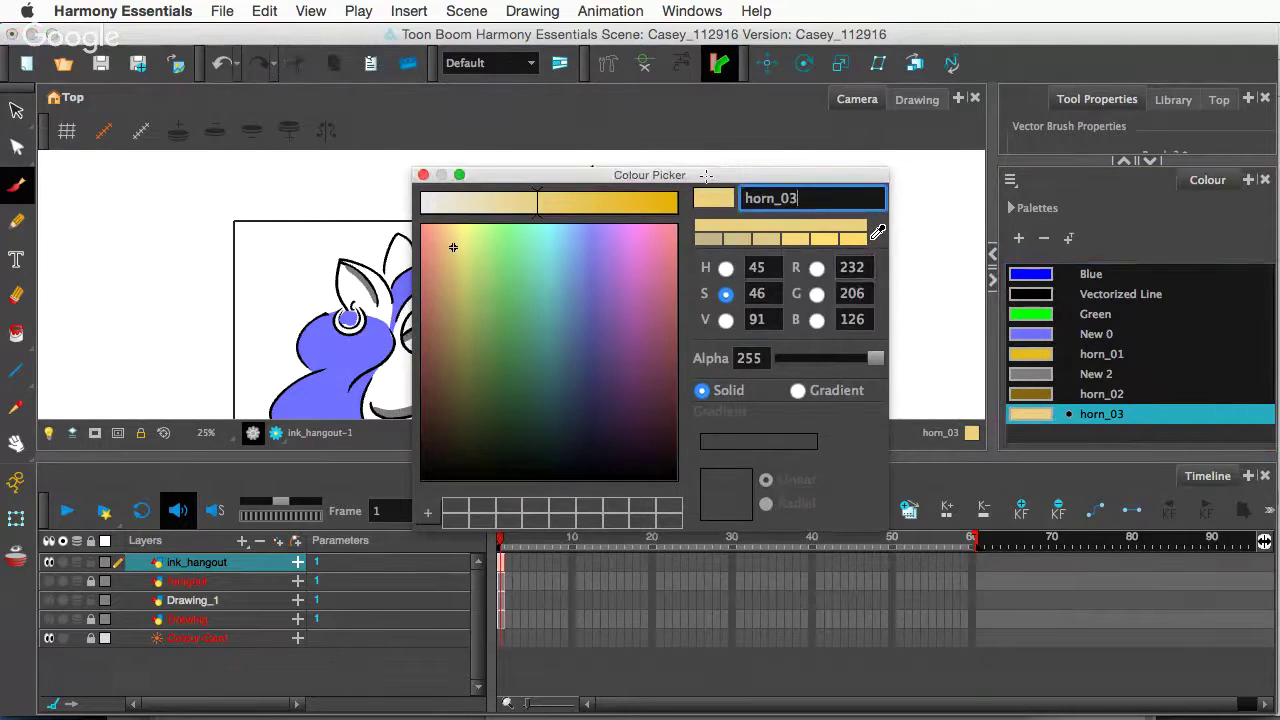
pyautogui.moveTo(701, 171); pyautogui.dragTo(996, 169)
# - Try horn_03 as a saturated dark blue, a desaturated grey and a pale pink
pyautogui.moveTo(836, 208)
pyautogui.mouseDown()
pyautogui.moveTo(784, 212)
pyautogui.moveTo(851, 209)
pyautogui.moveTo(773, 205)
pyautogui.moveTo(930, 215)
pyautogui.mouseUp()
pyautogui.moveTo(835, 250)
pyautogui.mouseDown()
pyautogui.moveTo(796, 265)
pyautogui.moveTo(871, 331)
pyautogui.mouseUp()
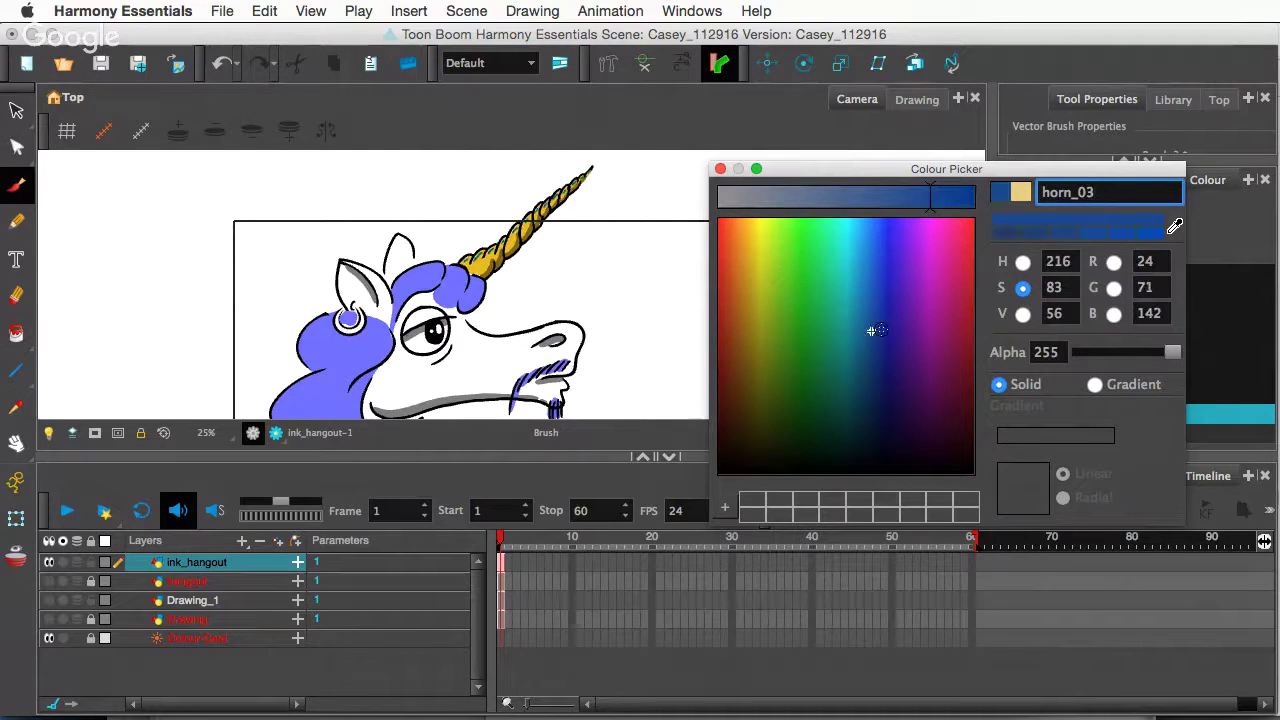
pyautogui.click(738, 200)
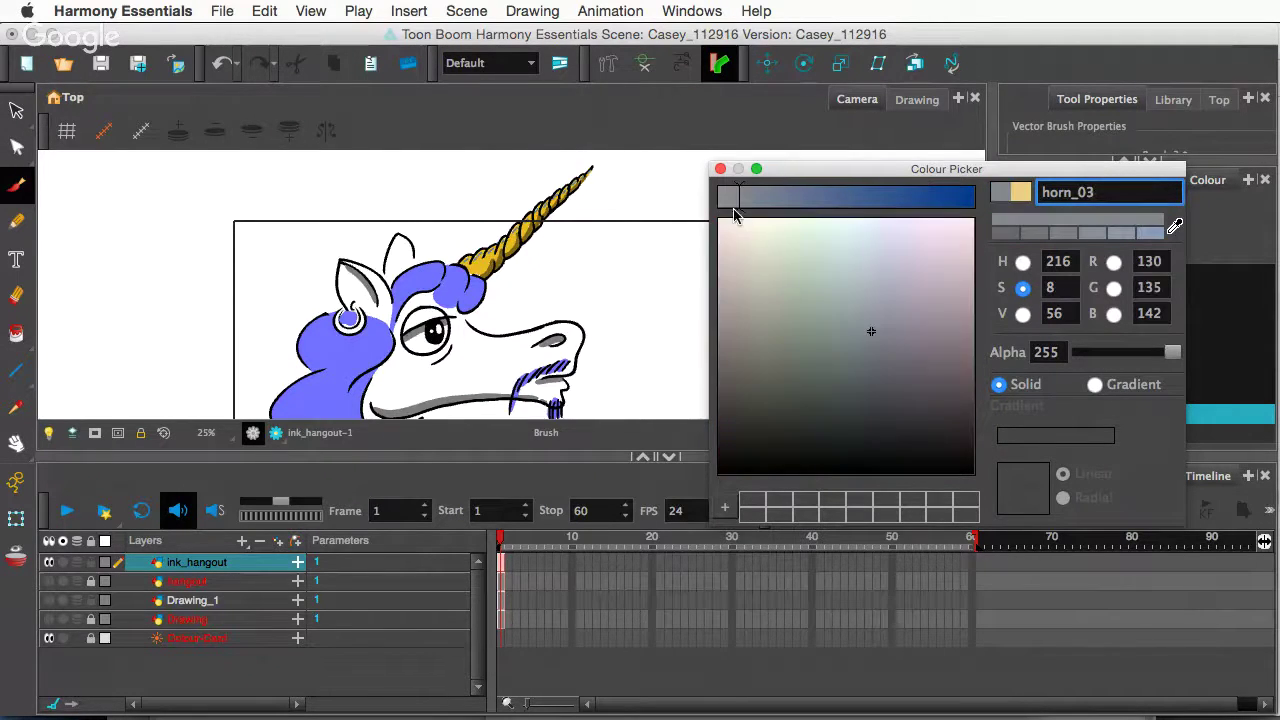
pyautogui.click(724, 222)
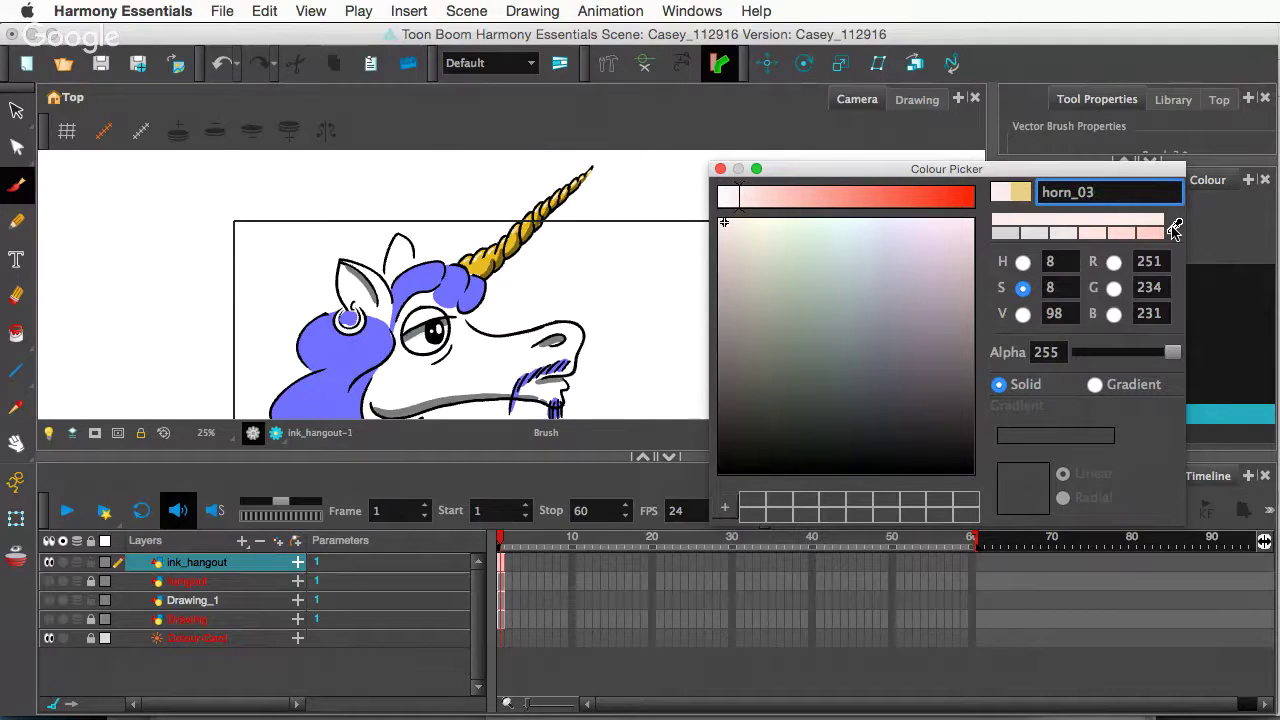
# - Sample the gold at the horn's base into horn_03 with the dropper
pyautogui.click(1174, 228)
pyautogui.click(804, 231)
pyautogui.click(527, 230)
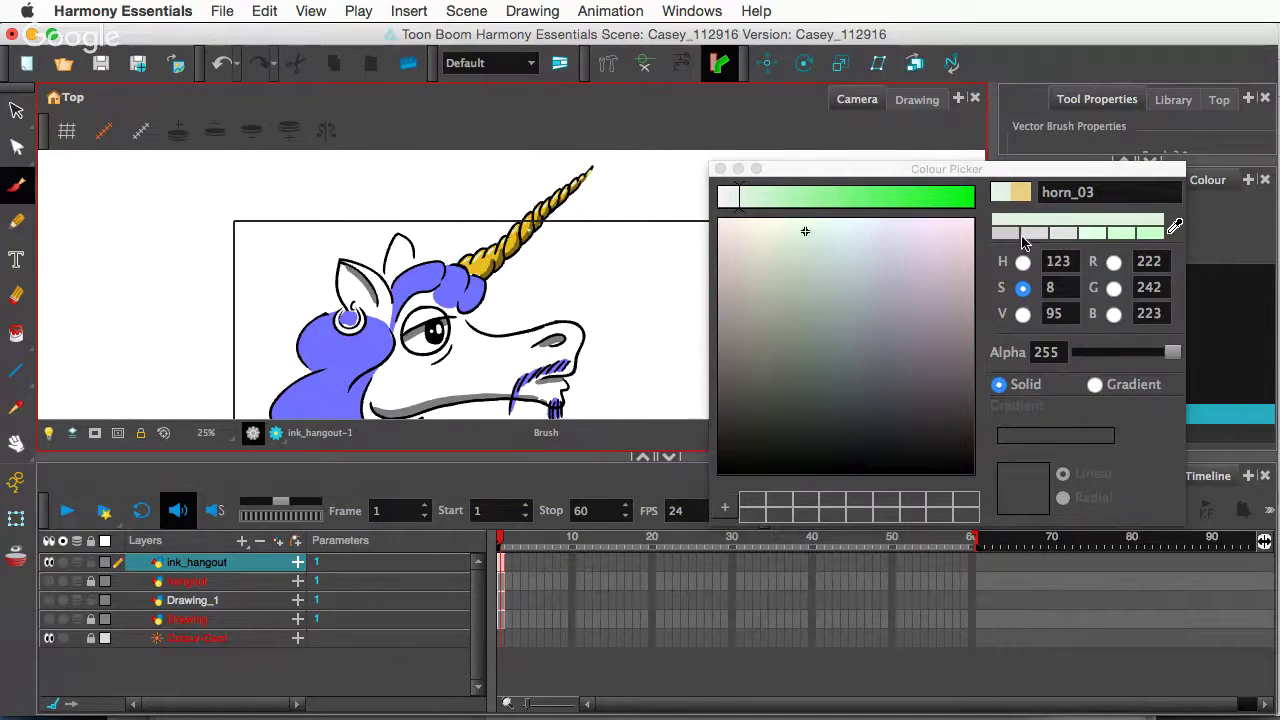
pyautogui.click(1174, 228)
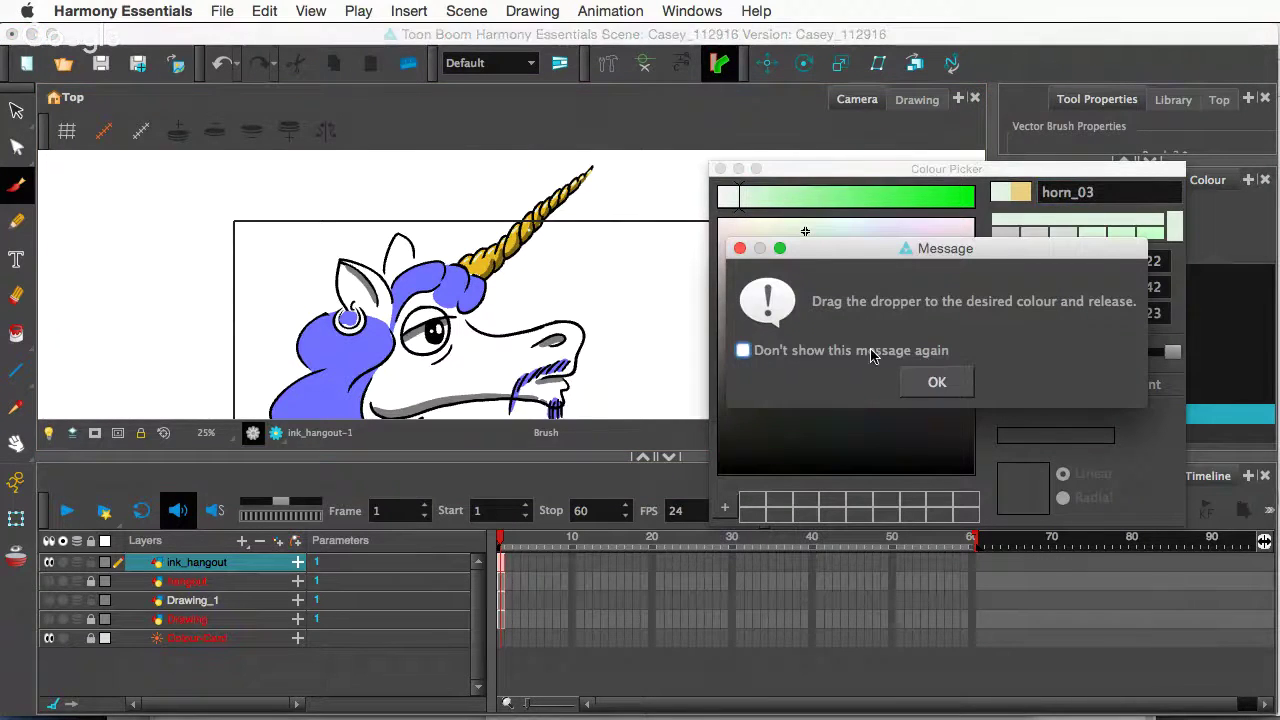
pyautogui.click(922, 381)
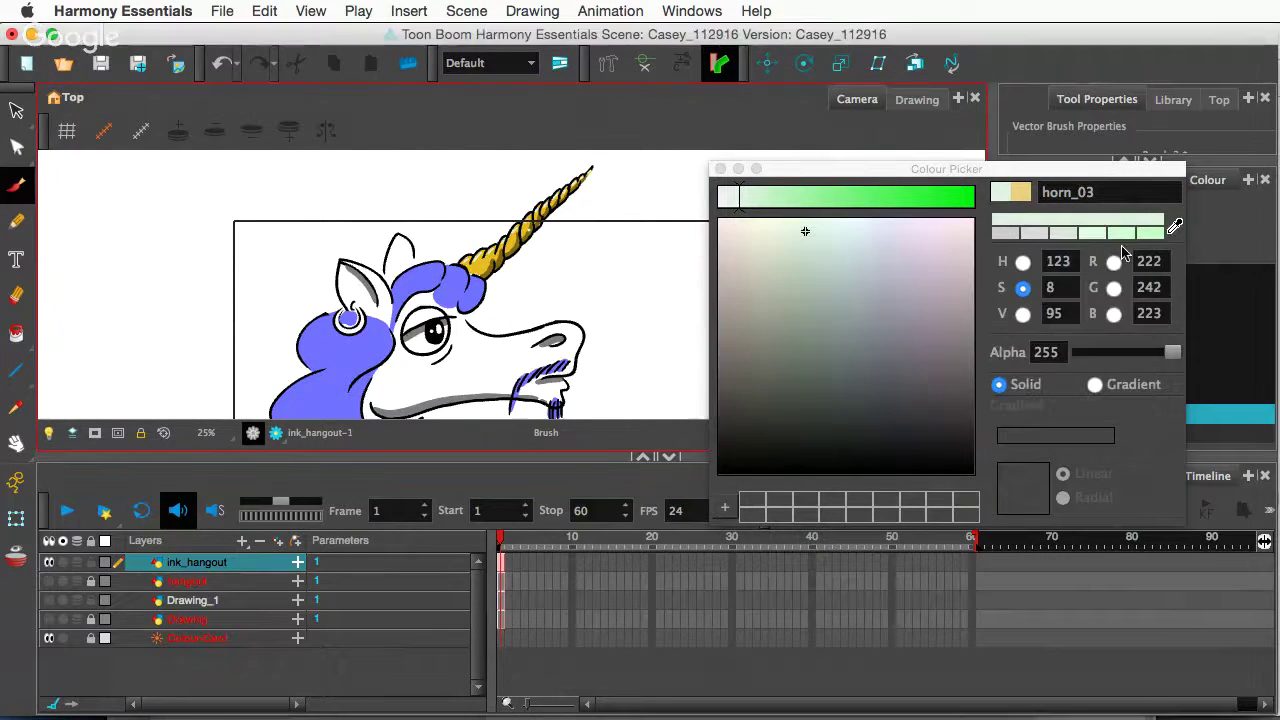
pyautogui.moveTo(1174, 228); pyautogui.dragTo(490, 257)
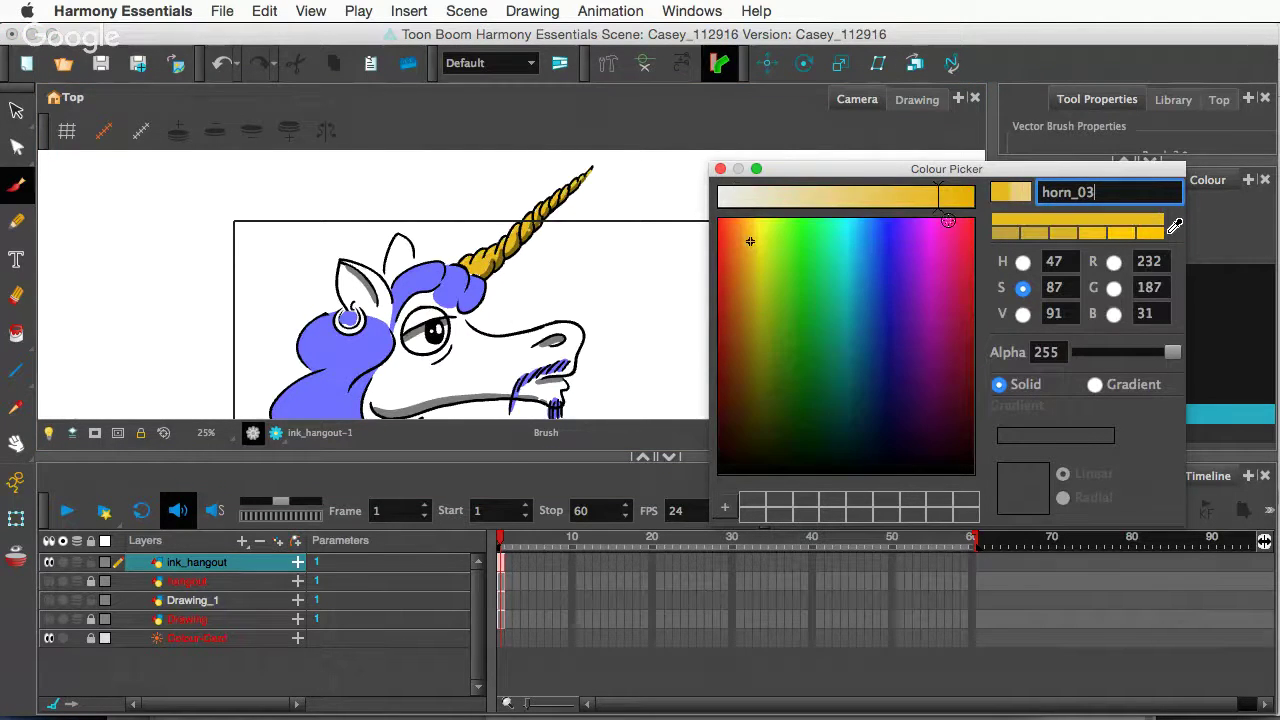
# - Lower horn_03's saturation to 24 for a paler highlight and close the Colour Picker
pyautogui.moveTo(897, 200); pyautogui.dragTo(780, 203)
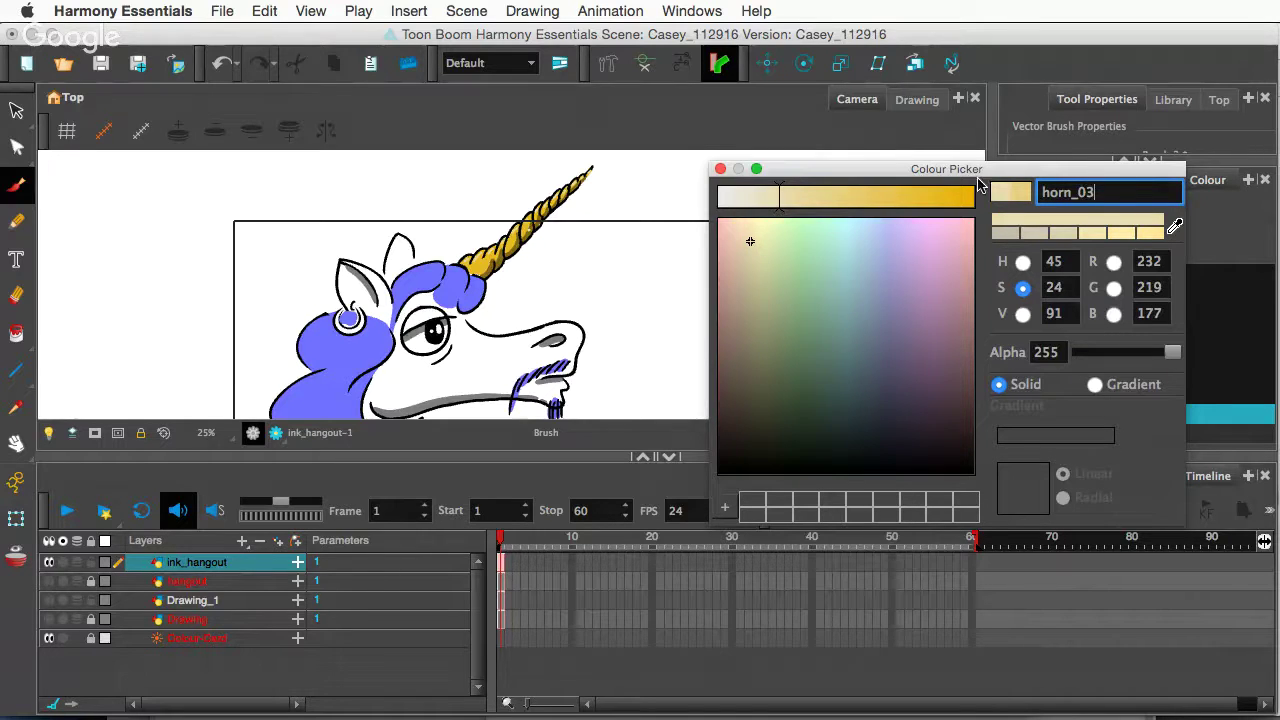
pyautogui.click(720, 168)
pyautogui.scroll(-1, 554, 262)
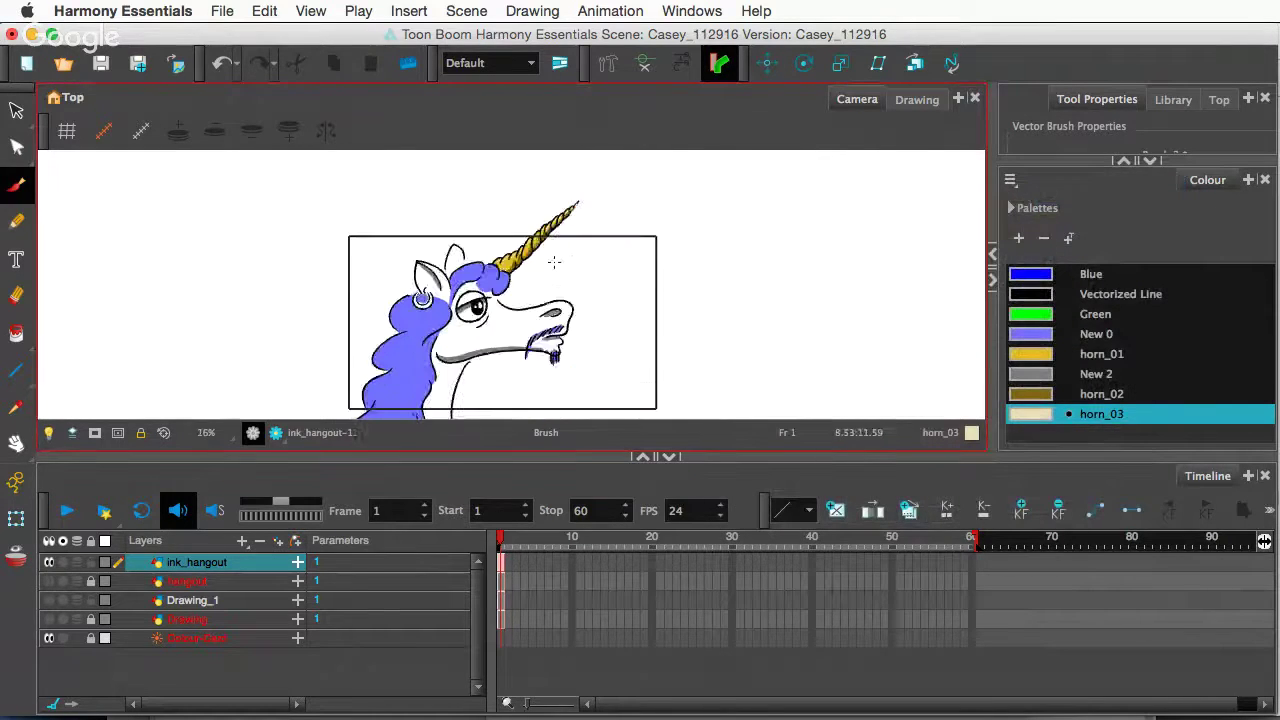
pyautogui.scroll(-1, 554, 262)
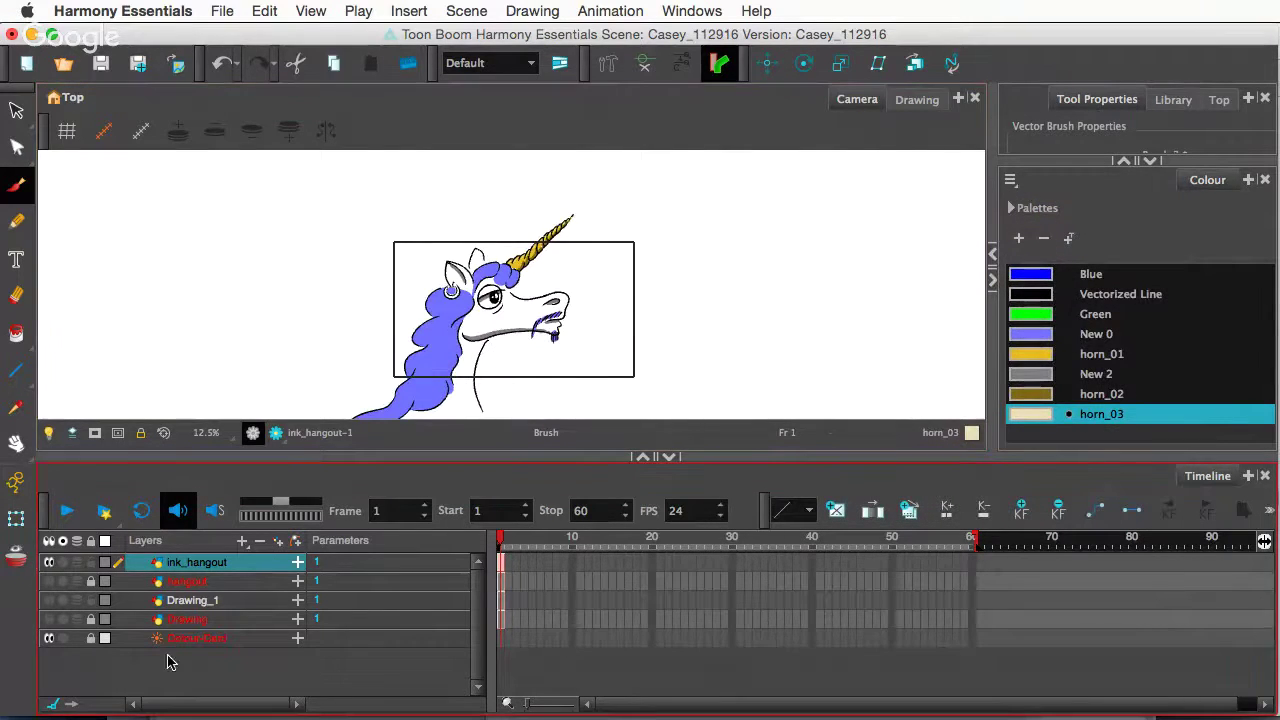
# - Add a new Colour-Card layer to the timeline and open its colour for editing
pyautogui.click(168, 661)
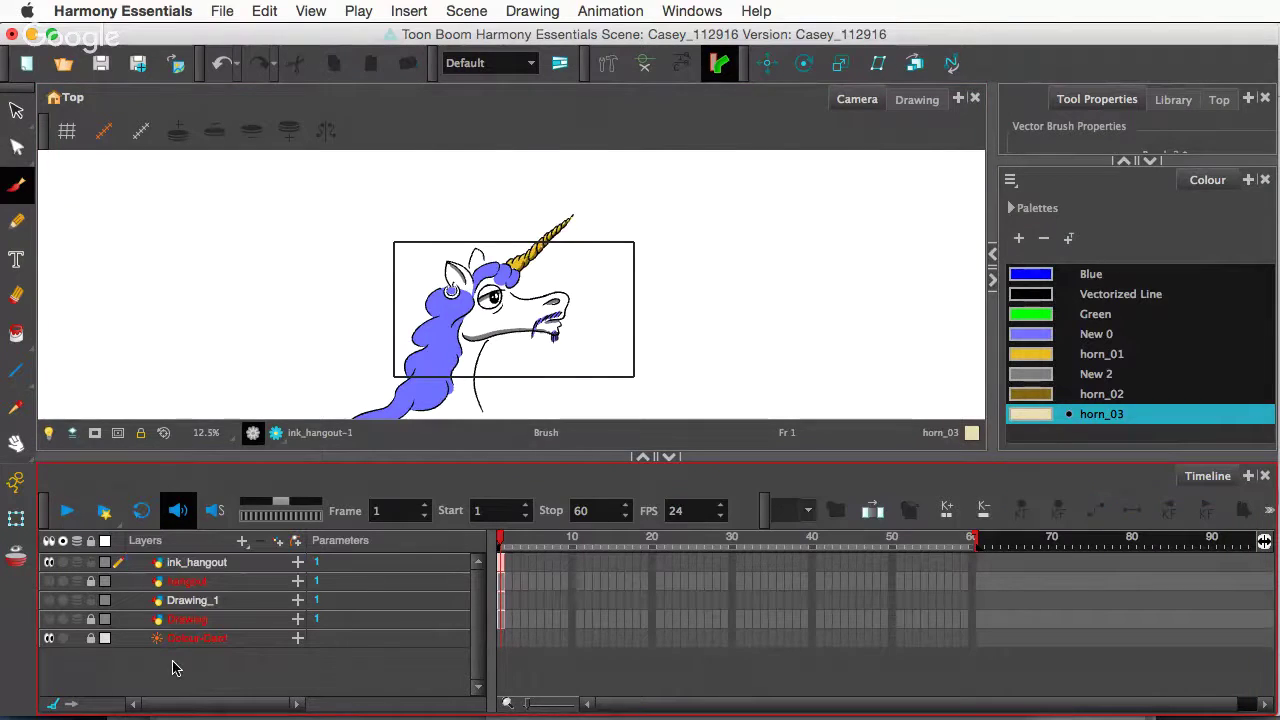
pyautogui.click(241, 541)
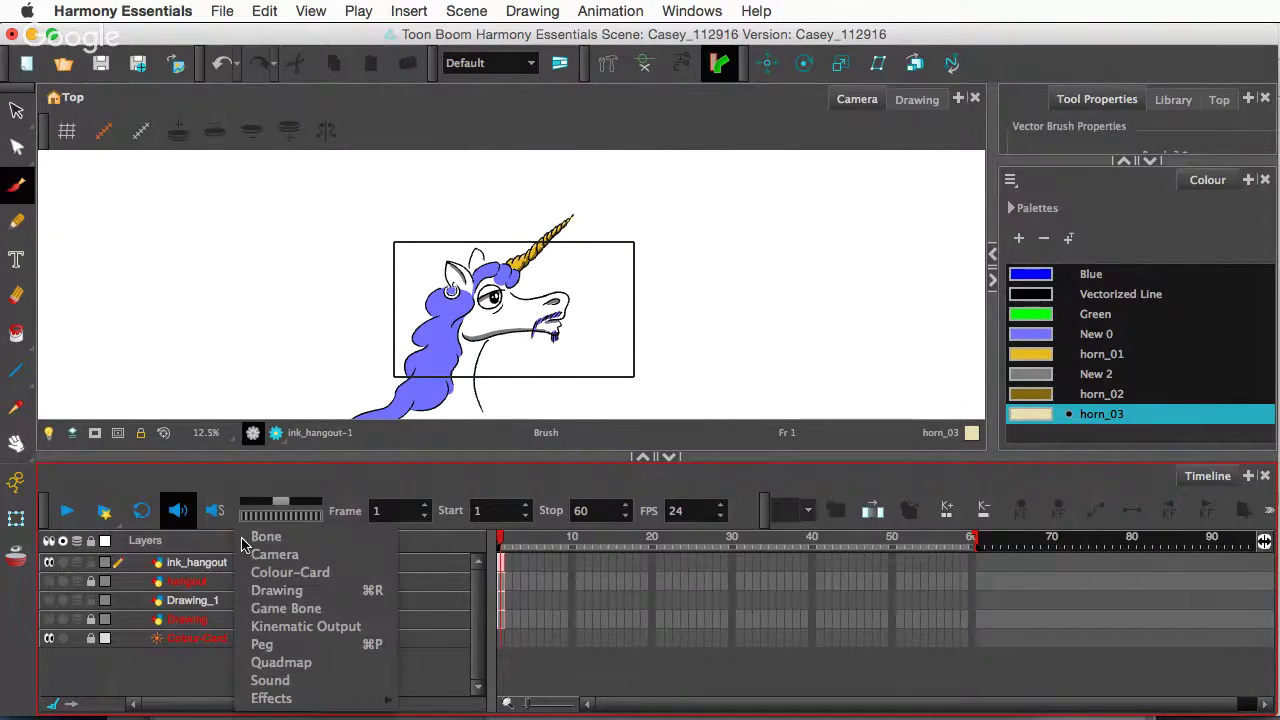
pyautogui.click(287, 573)
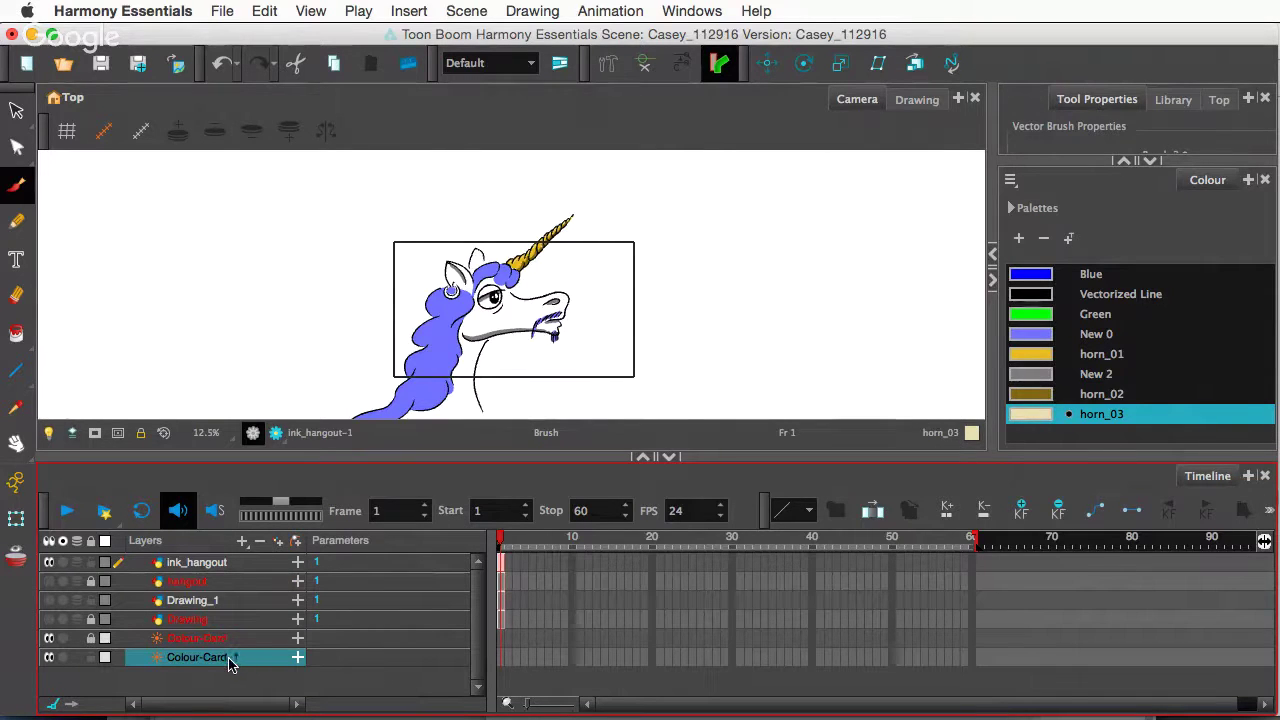
pyautogui.doubleClick(155, 663)
pyautogui.moveTo(443, 211); pyautogui.dragTo(909, 186)
pyautogui.click(857, 443)
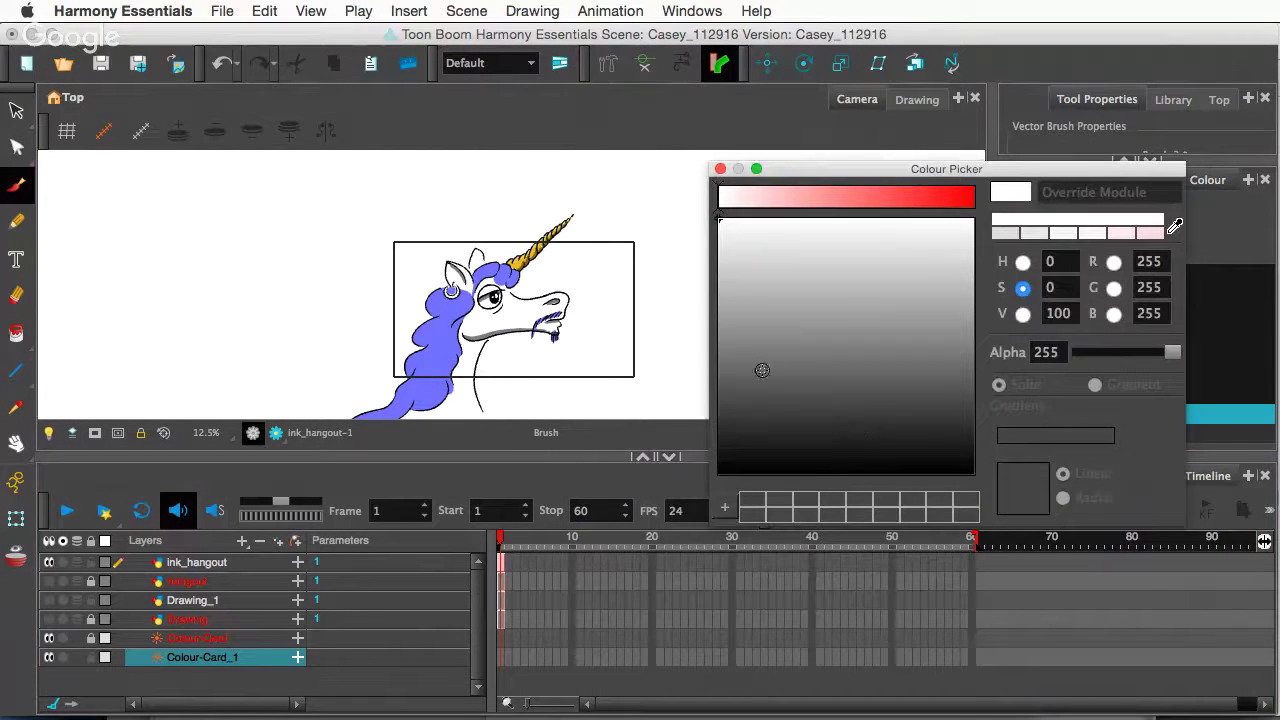
# - Try mid greys on the new colour card, set it to blue-grey RGB 100, 109, 111, and close its properties
pyautogui.click(727, 300)
pyautogui.click(731, 316)
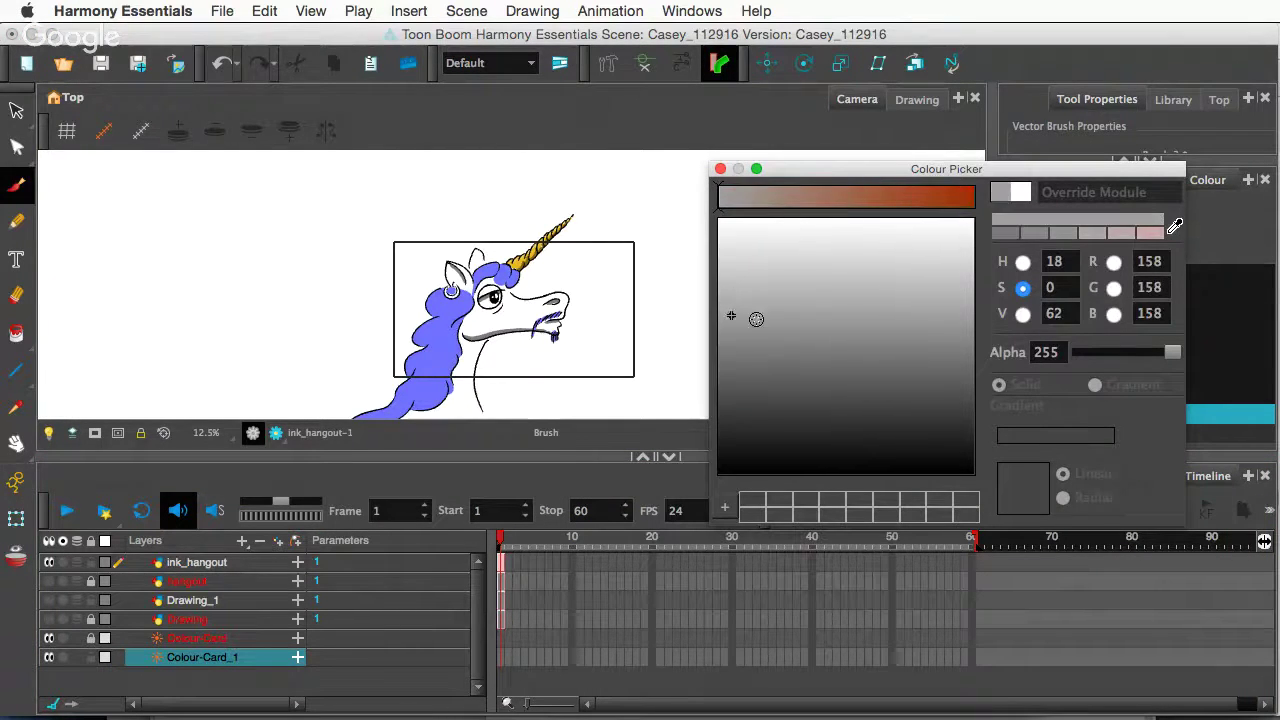
pyautogui.click(776, 322)
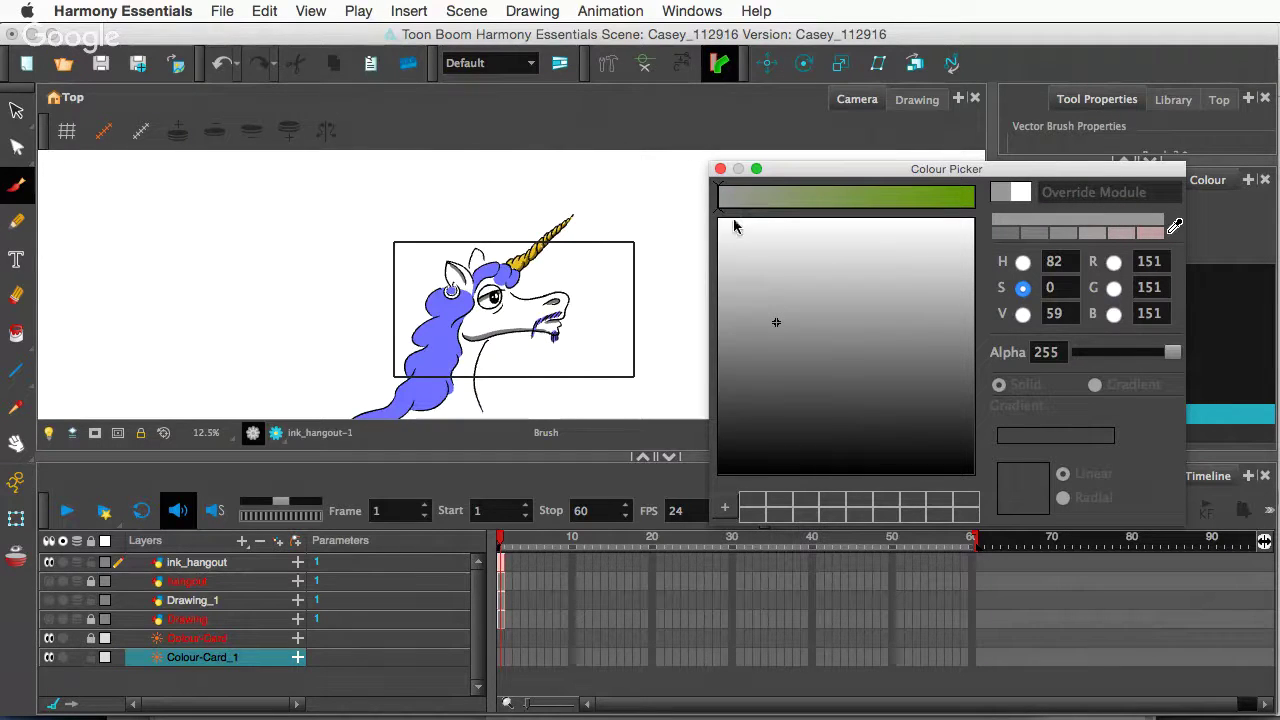
pyautogui.click(852, 362)
pyautogui.click(743, 199)
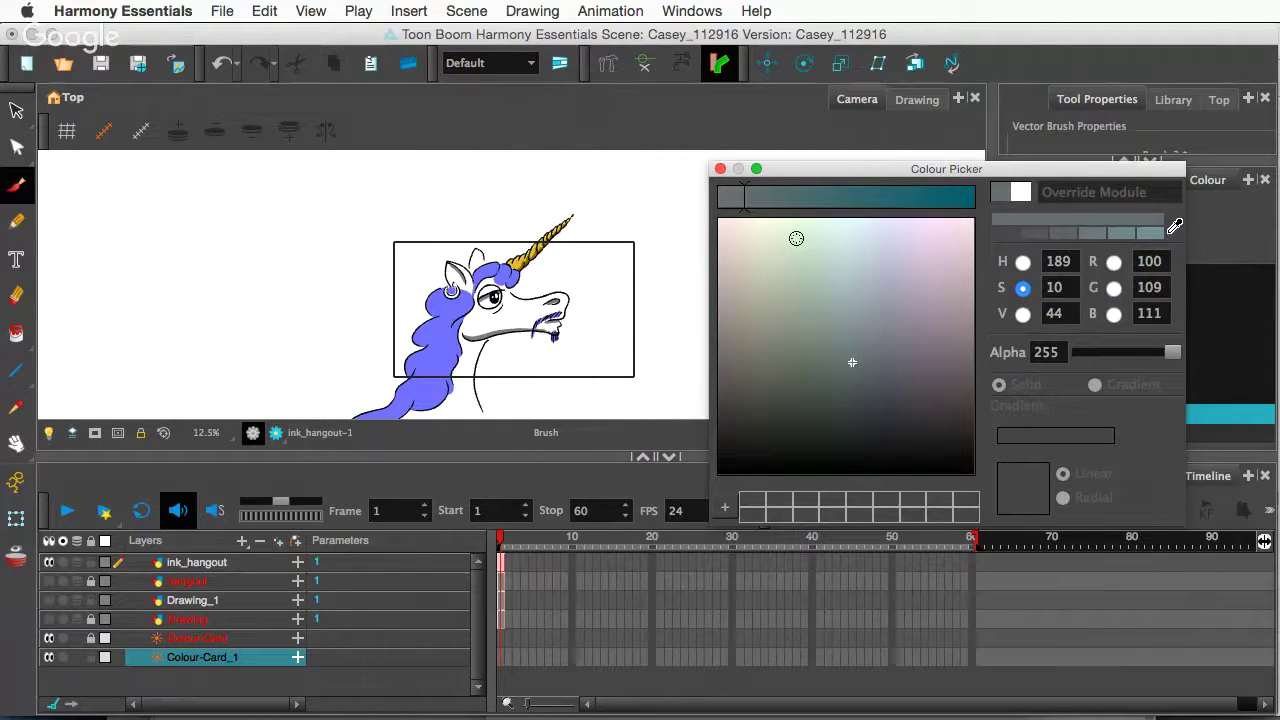
pyautogui.click(720, 168)
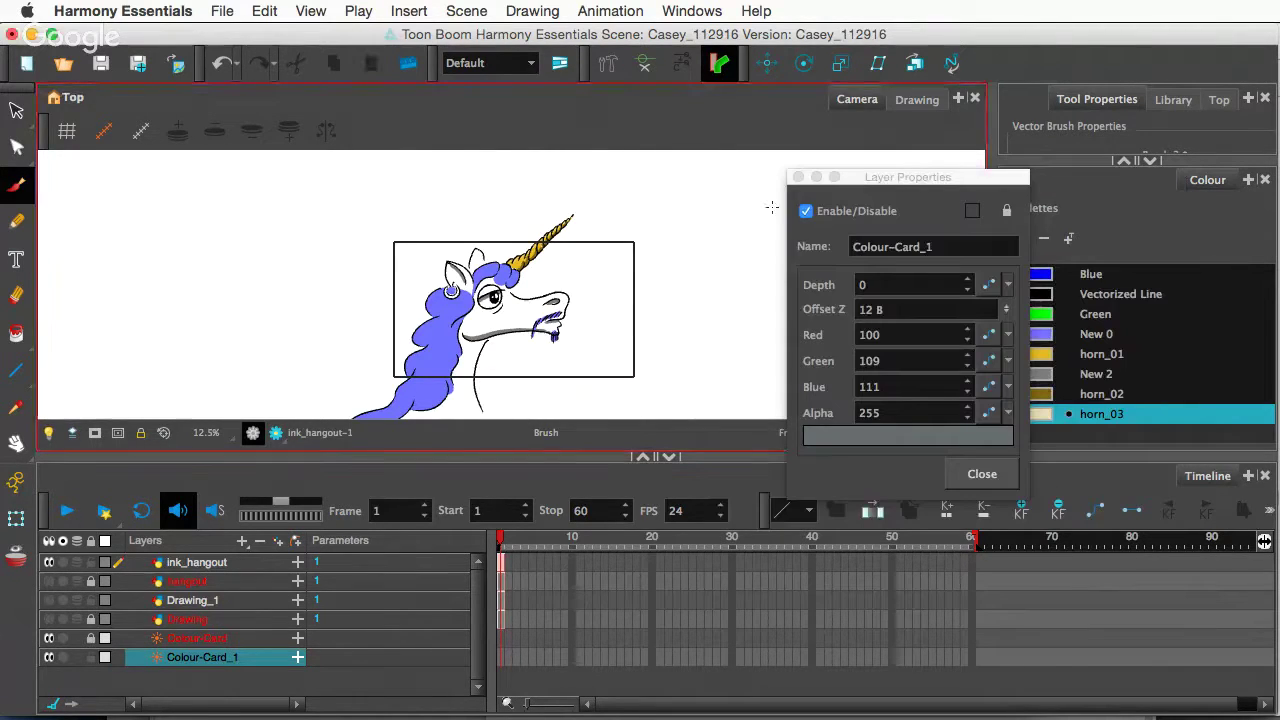
pyautogui.click(970, 474)
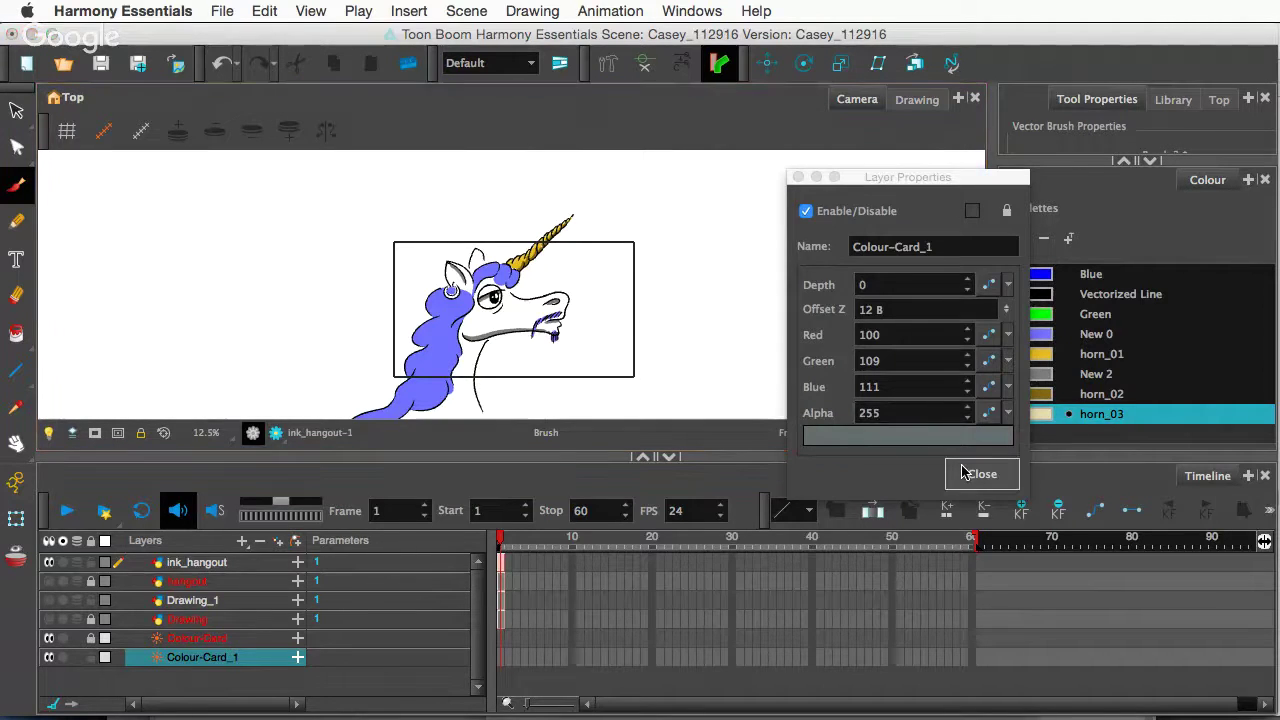
# - Reopen and close the new colour card's layer properties, and delete that layer
pyautogui.doubleClick(155, 660)
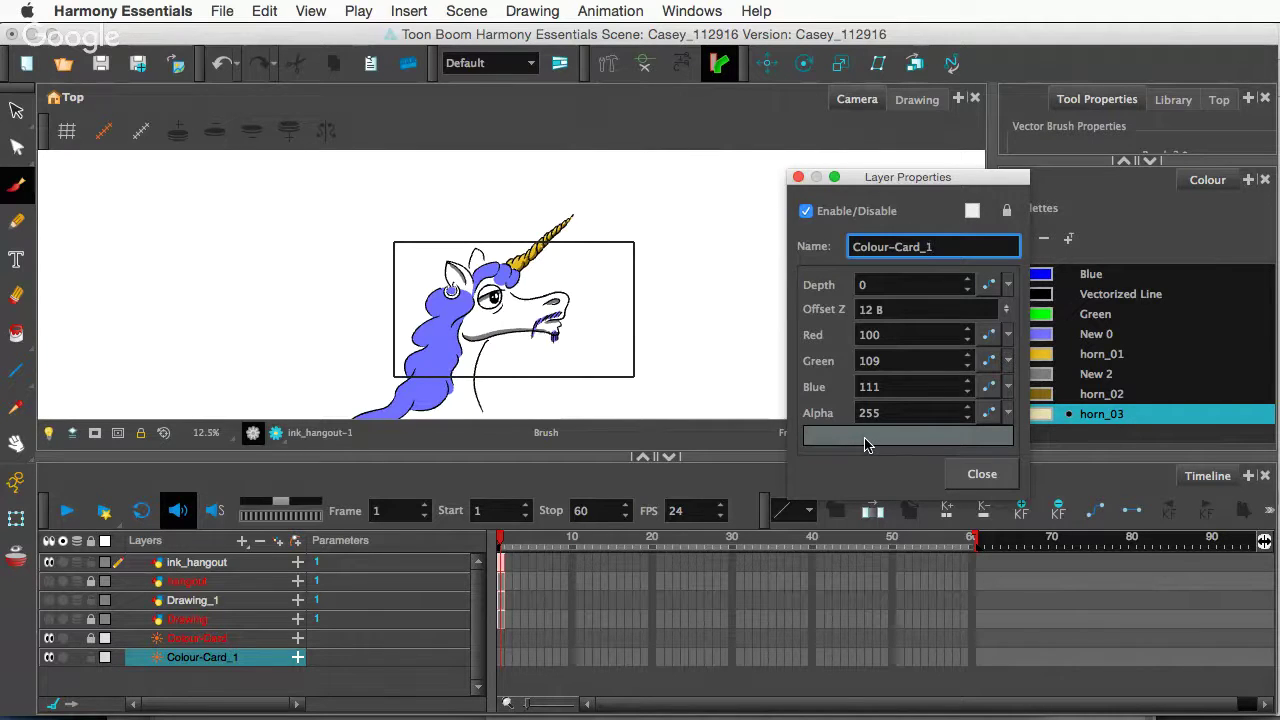
pyautogui.click(970, 474)
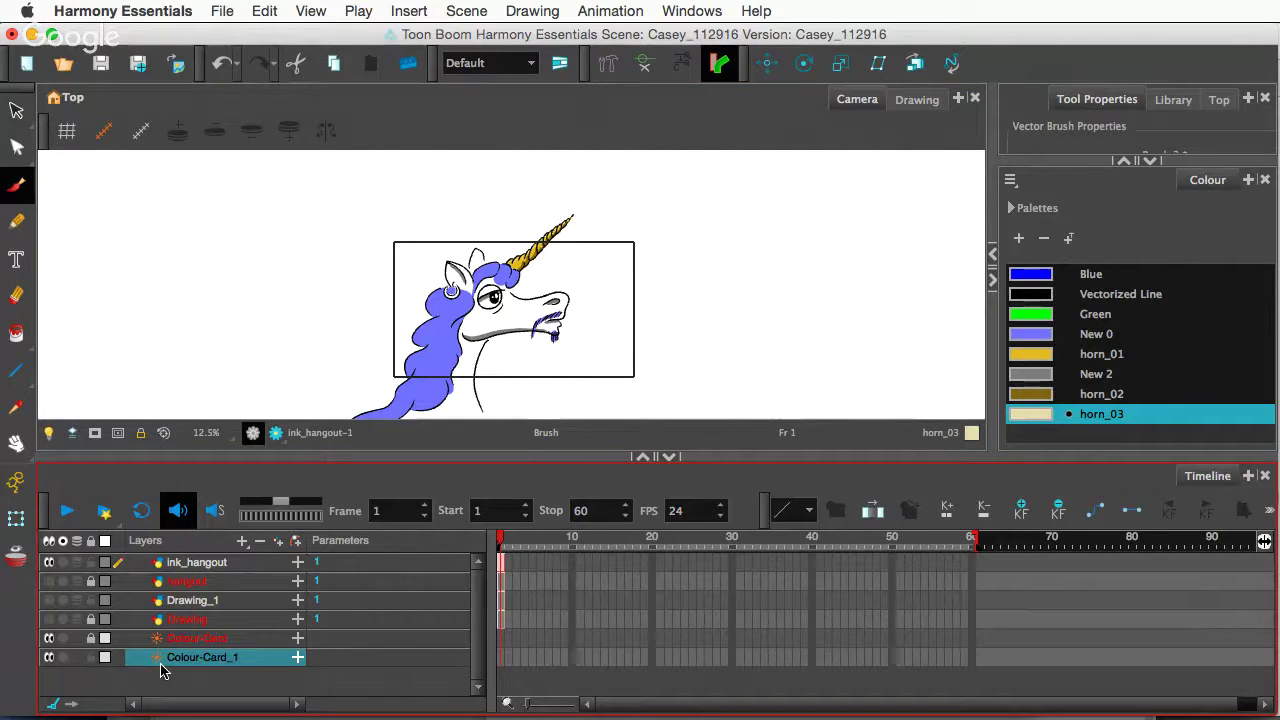
pyautogui.click(257, 542)
# - Add another Colour-Card layer, take a closer look at the unicorn's face, and delete the added layer
pyautogui.click(245, 543)
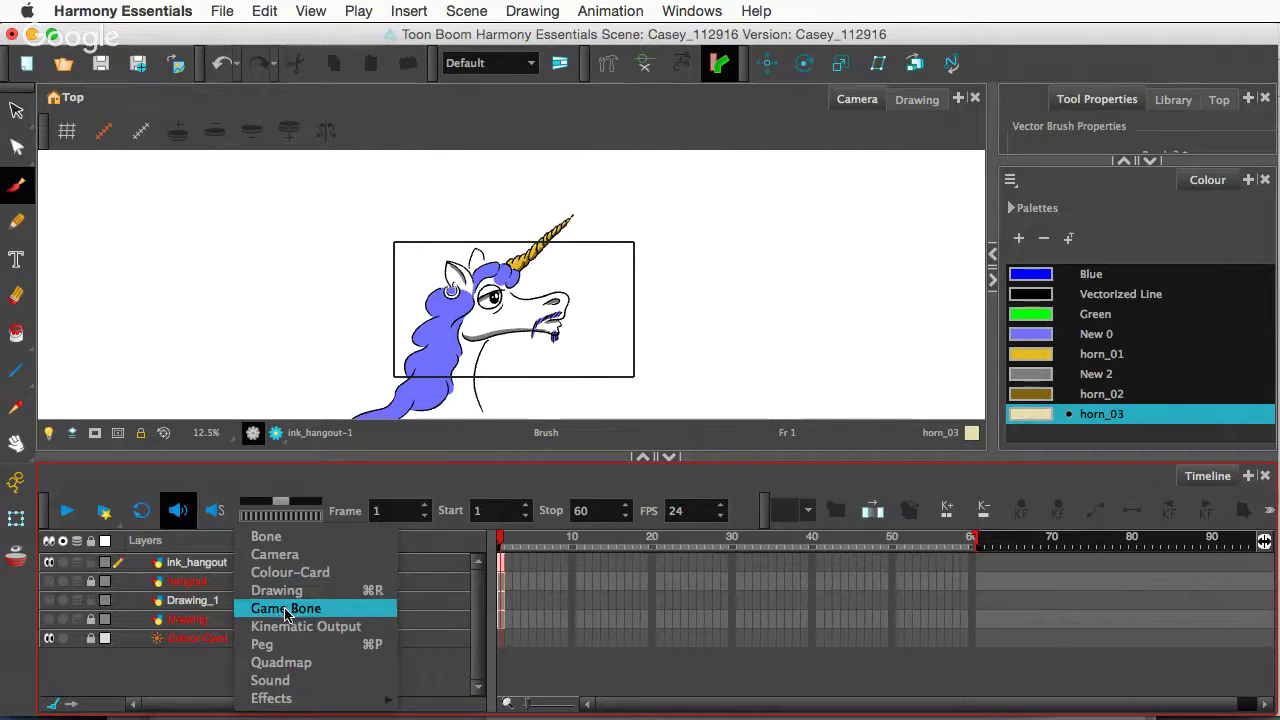
pyautogui.click(287, 575)
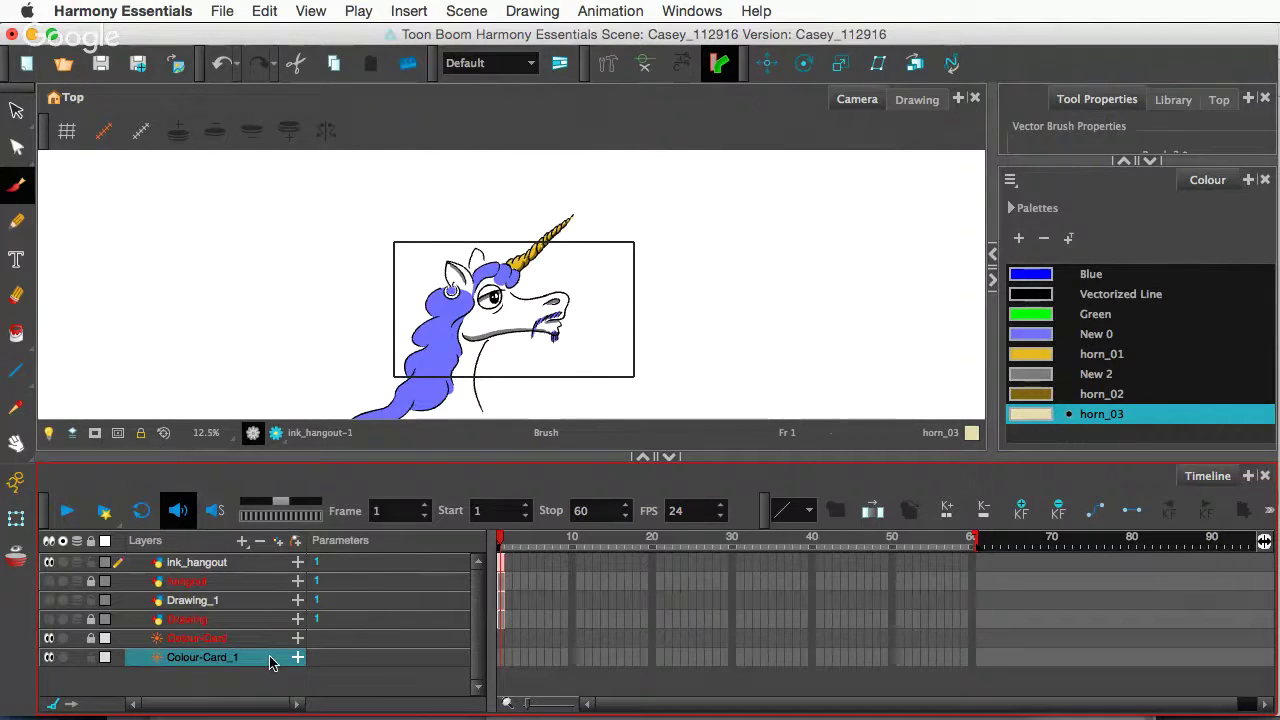
pyautogui.click(16, 110)
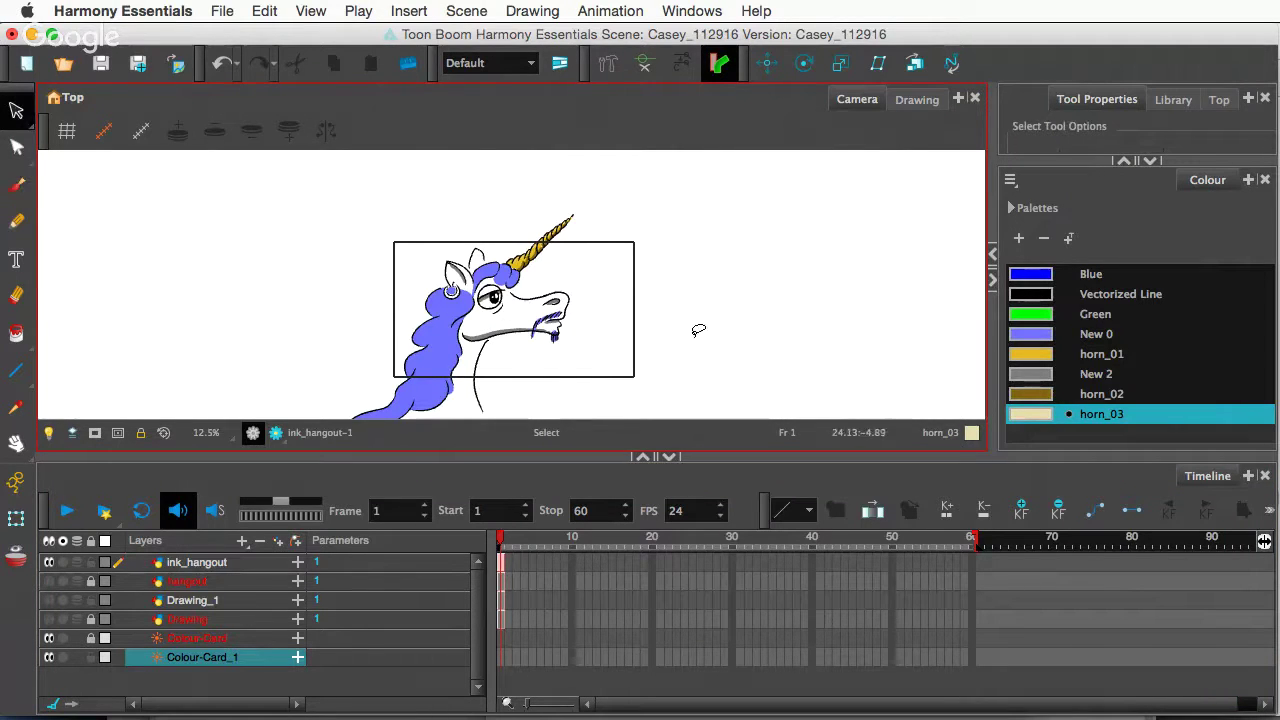
pyautogui.scroll(2, 624, 307)
pyautogui.scroll(2, 622, 307)
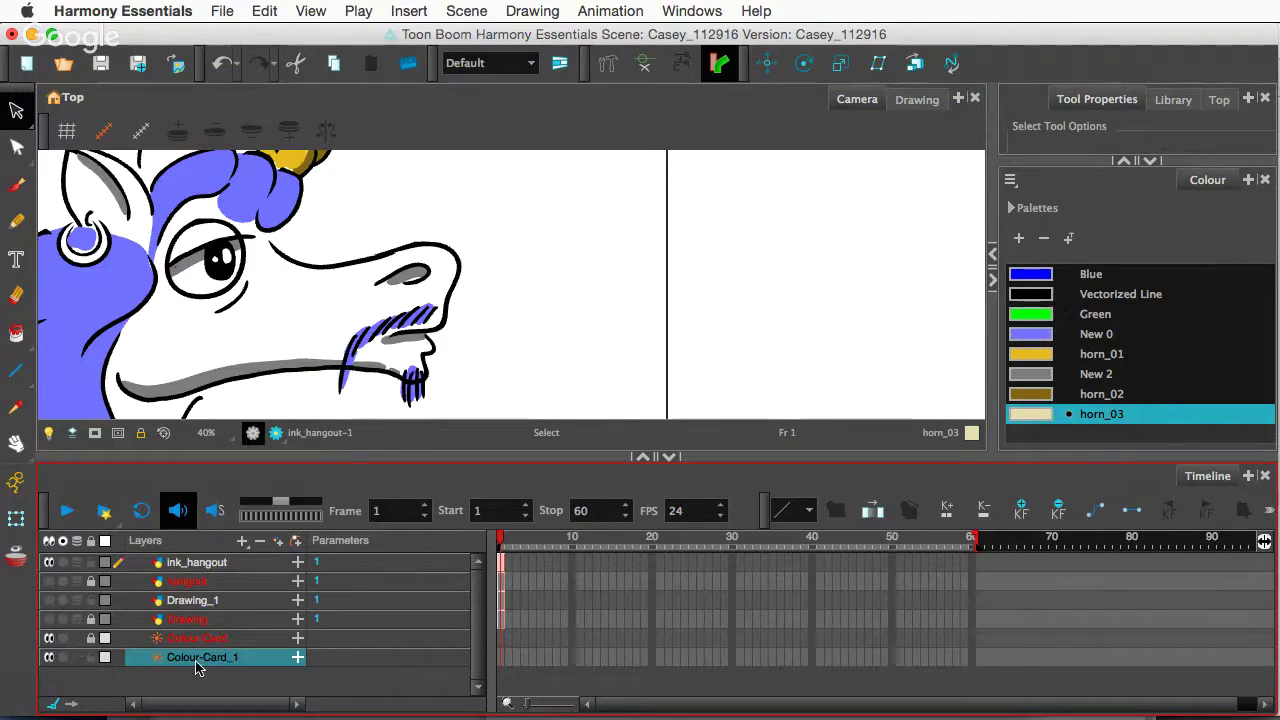
pyautogui.click(259, 541)
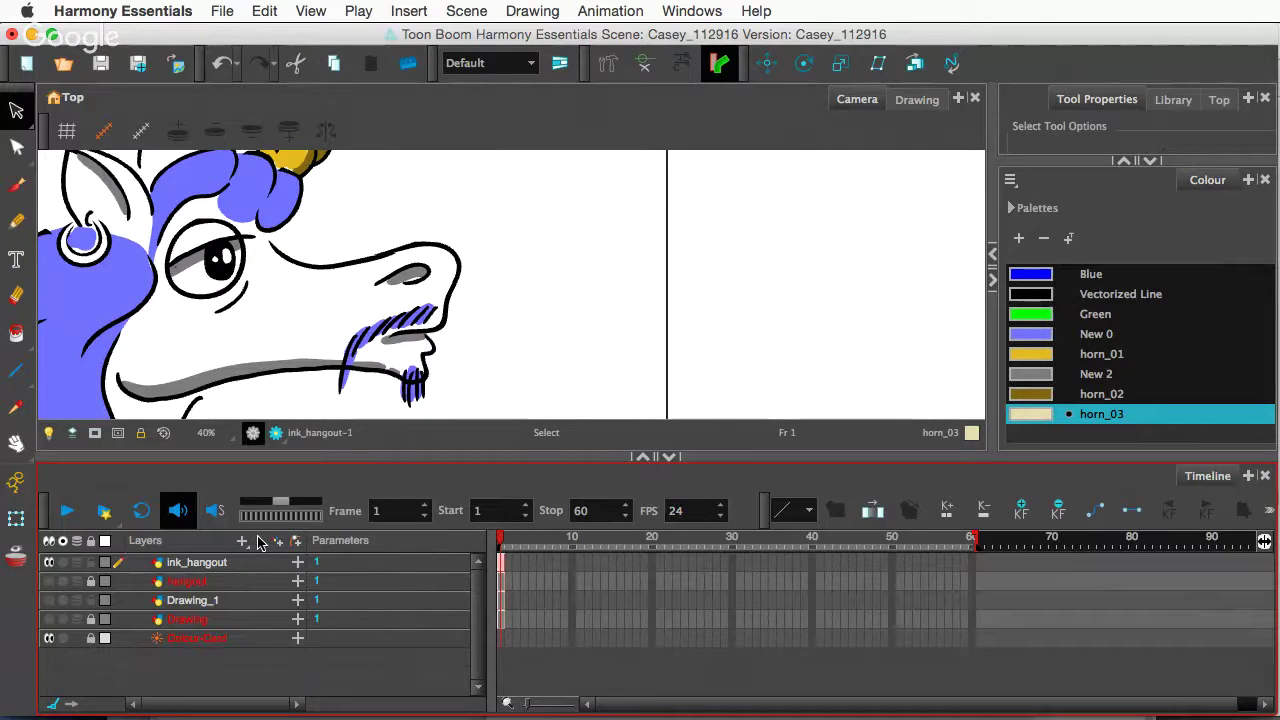
# - Unlock the original Colour-Card layer and set its colour to a mid grey, RGB 130, 130, 130
pyautogui.click(96, 639)
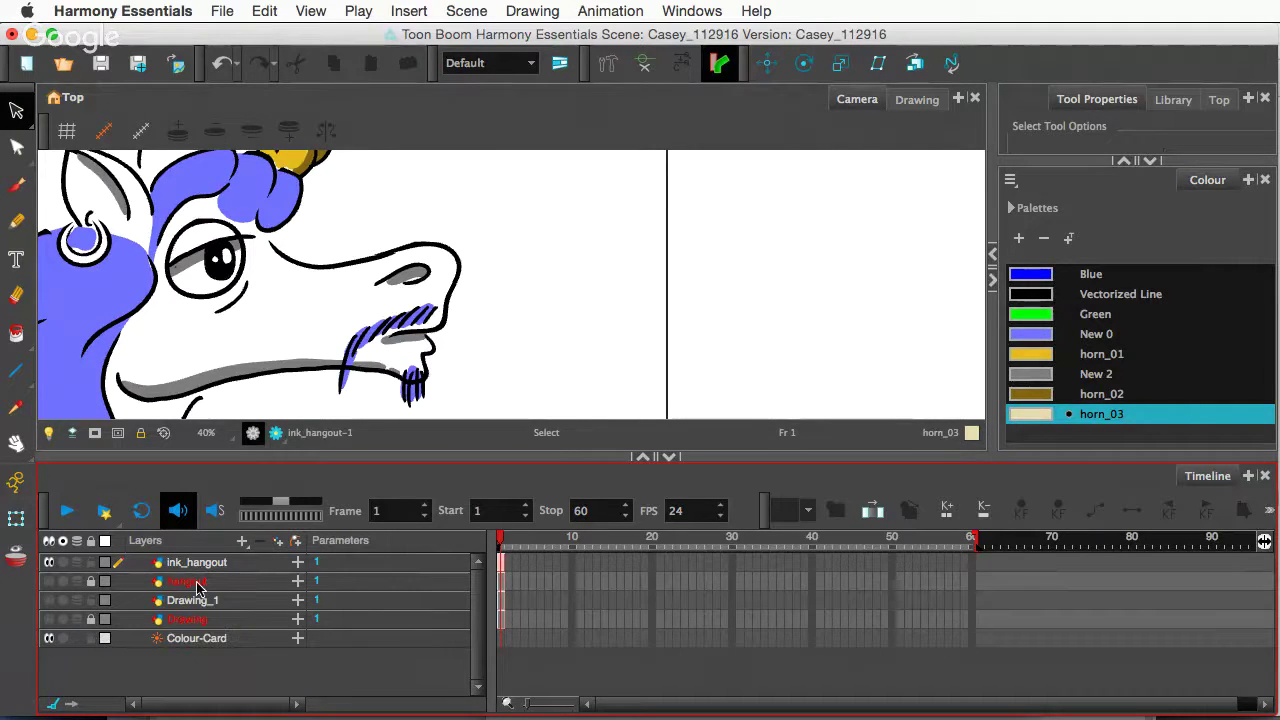
pyautogui.scroll(-4, 243, 275)
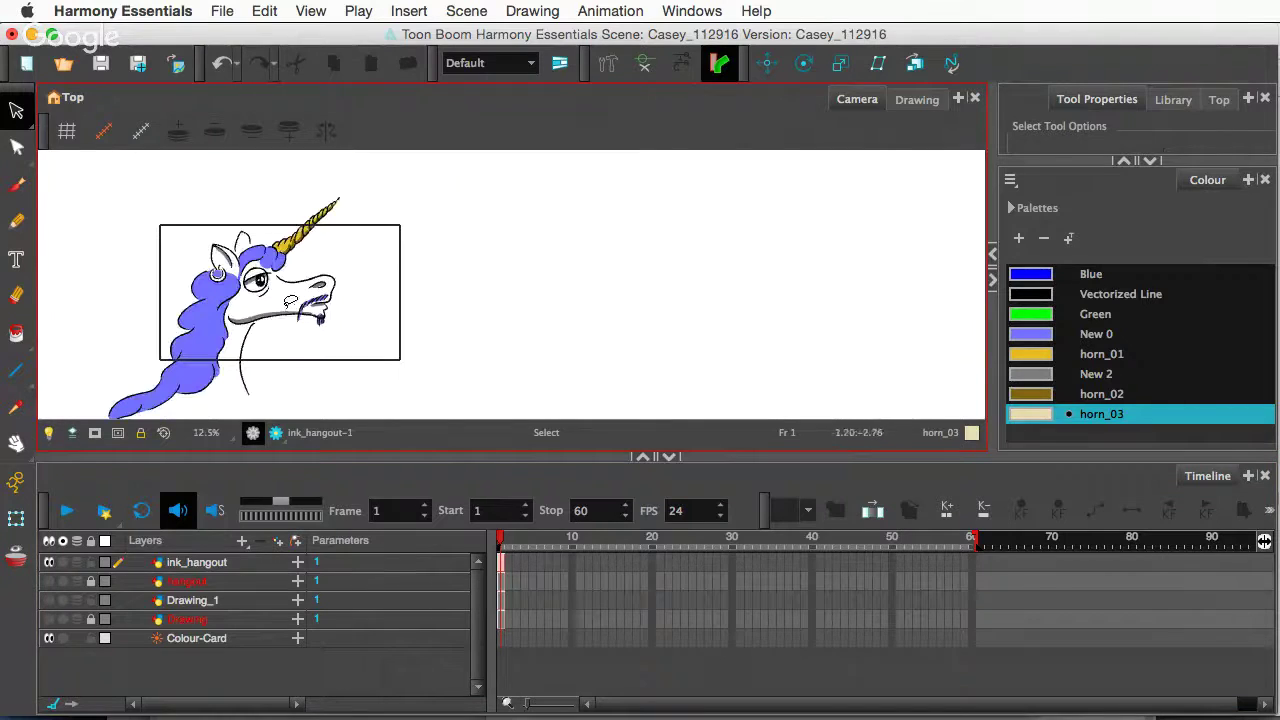
pyautogui.moveTo(270, 310); pyautogui.dragTo(440, 303)
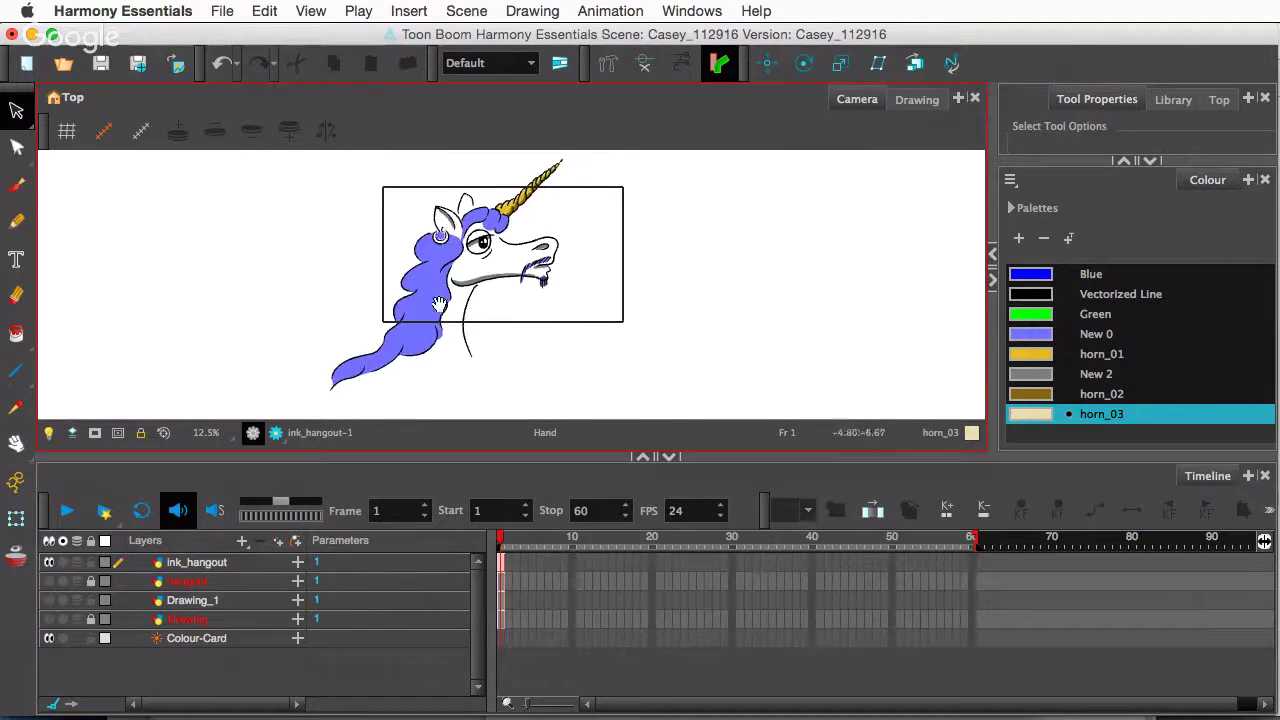
pyautogui.doubleClick(237, 640)
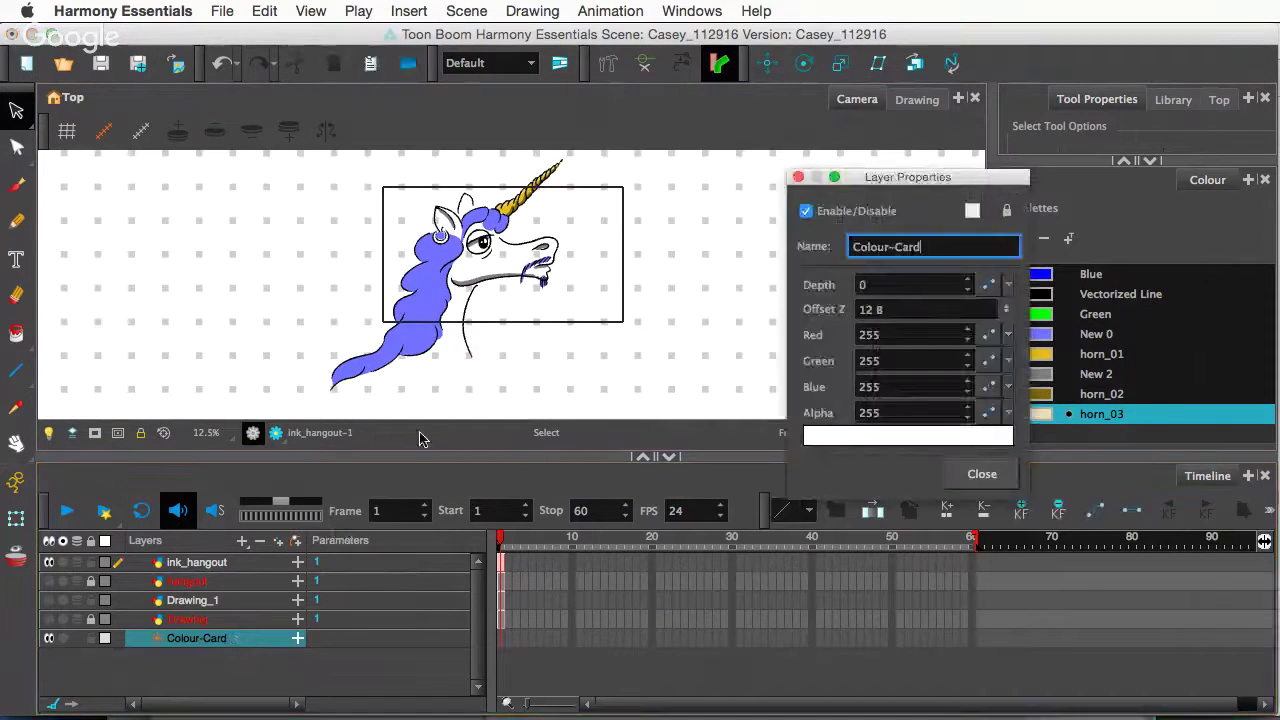
pyautogui.click(853, 437)
pyautogui.click(724, 265)
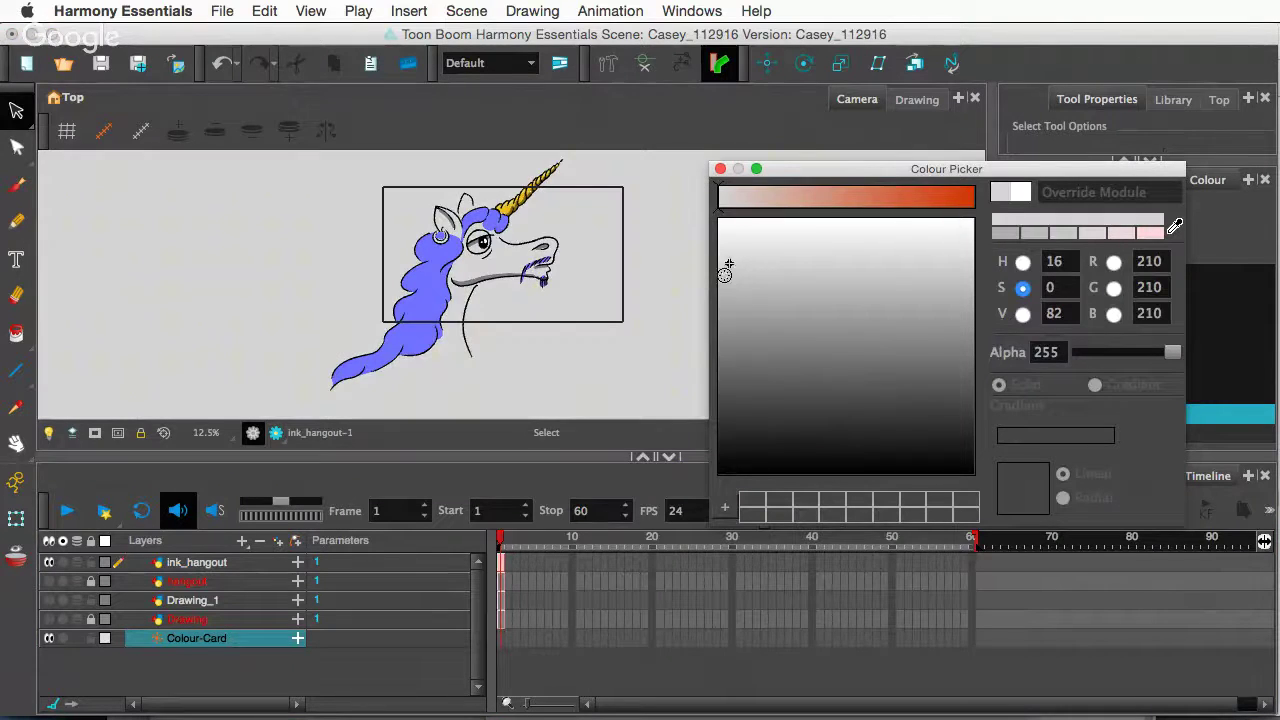
pyautogui.click(723, 311)
pyautogui.click(731, 342)
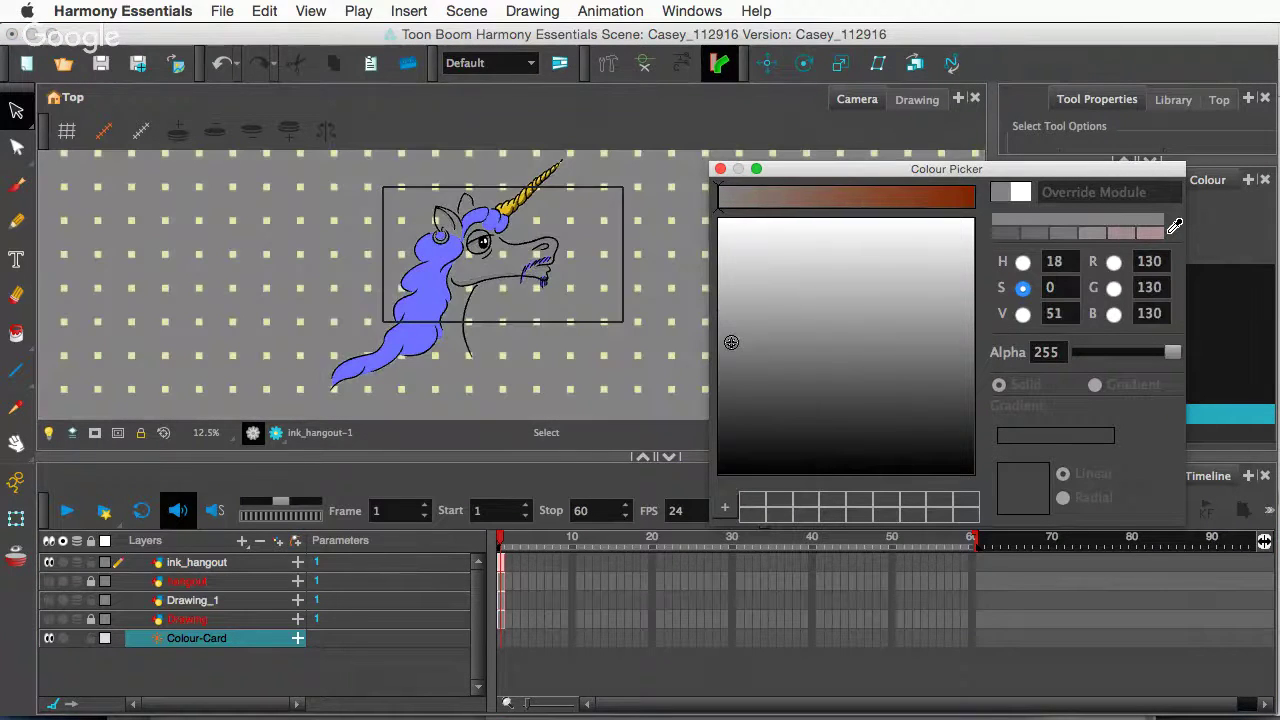
pyautogui.click(720, 169)
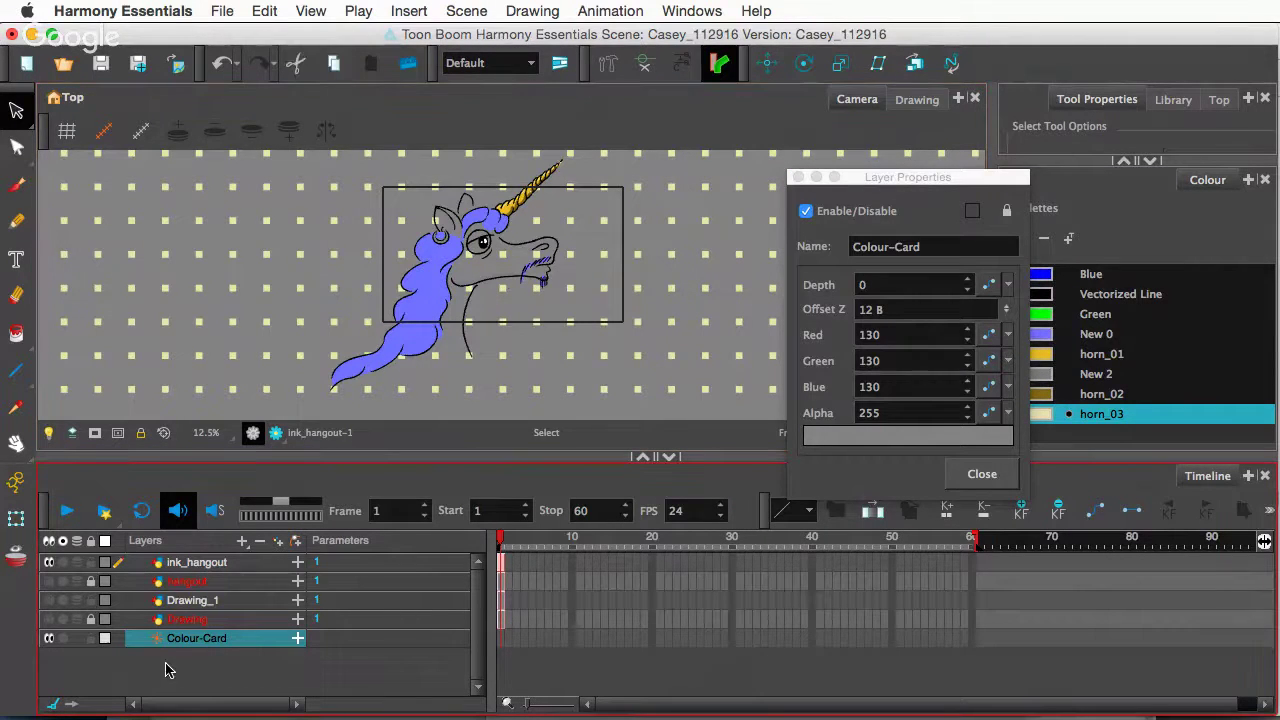
# - Lock the Colour-Card layer again and make ink_hangout the active layer
pyautogui.click(166, 668)
pyautogui.click(89, 639)
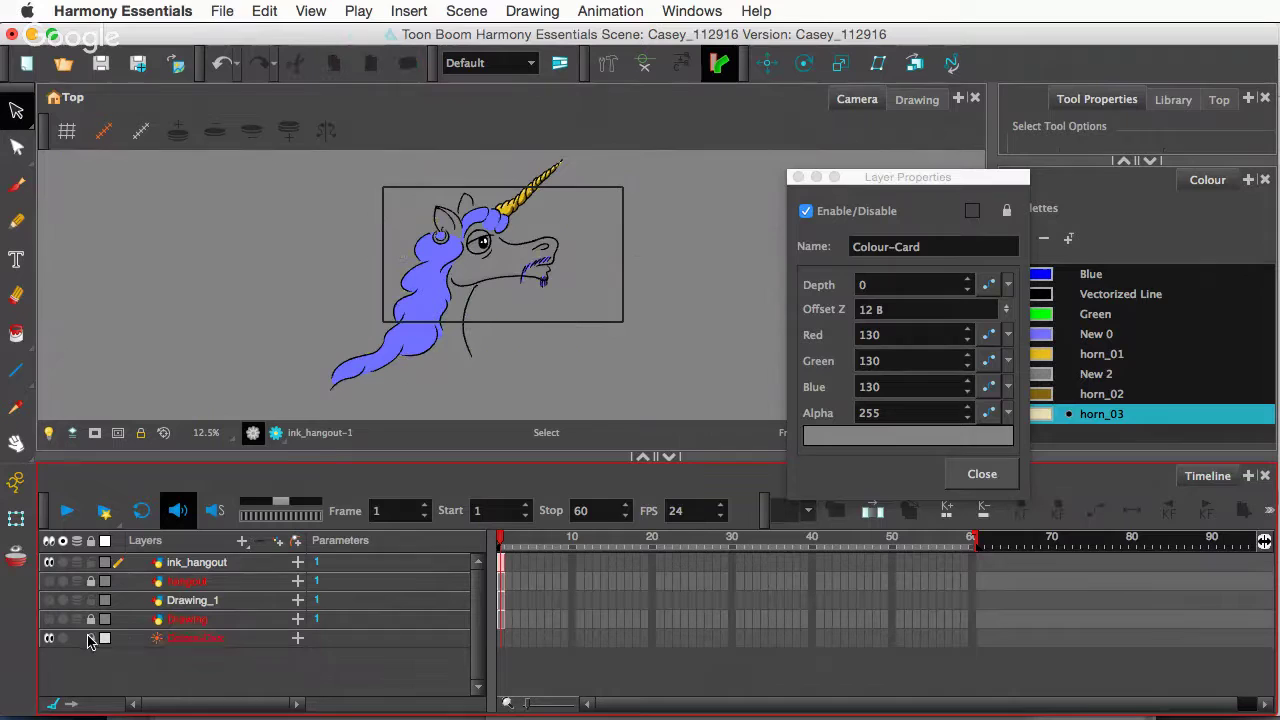
pyautogui.click(210, 566)
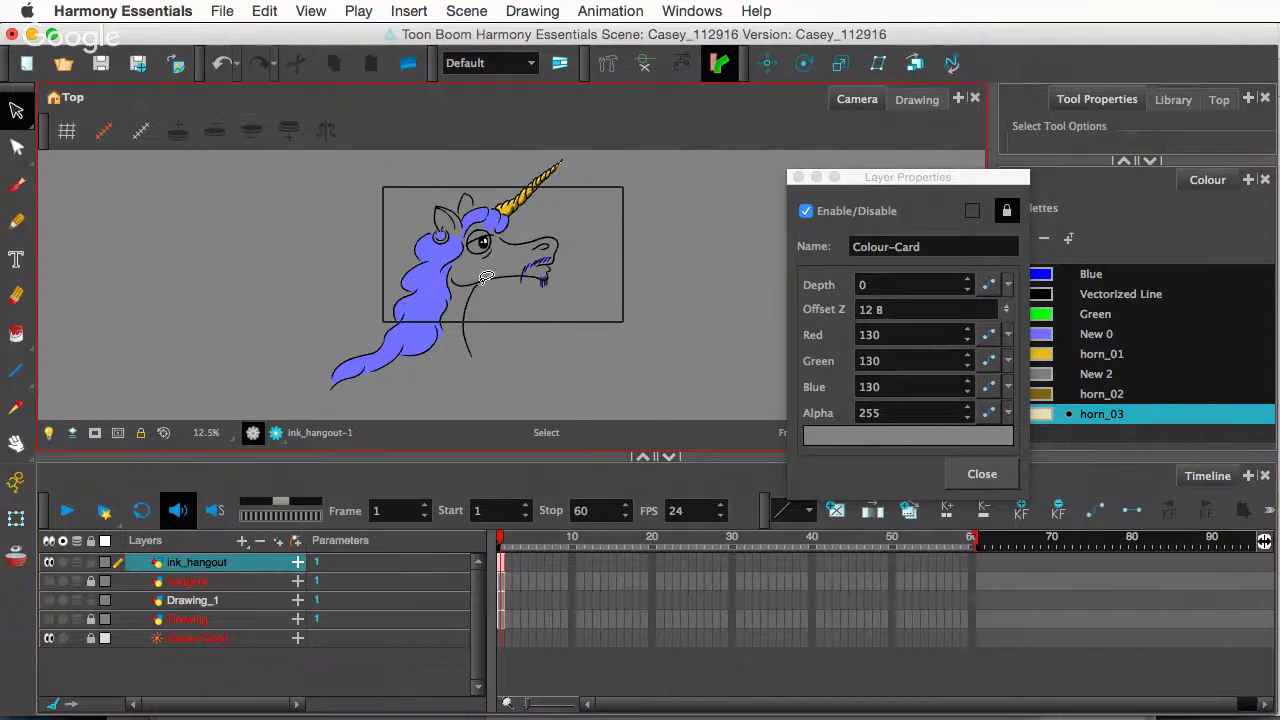
# - Select all the artwork on the ink_hangout layer and inspect its strokes around the jaw
pyautogui.scroll(3, 485, 281)
pyautogui.scroll(-1, 485, 281)
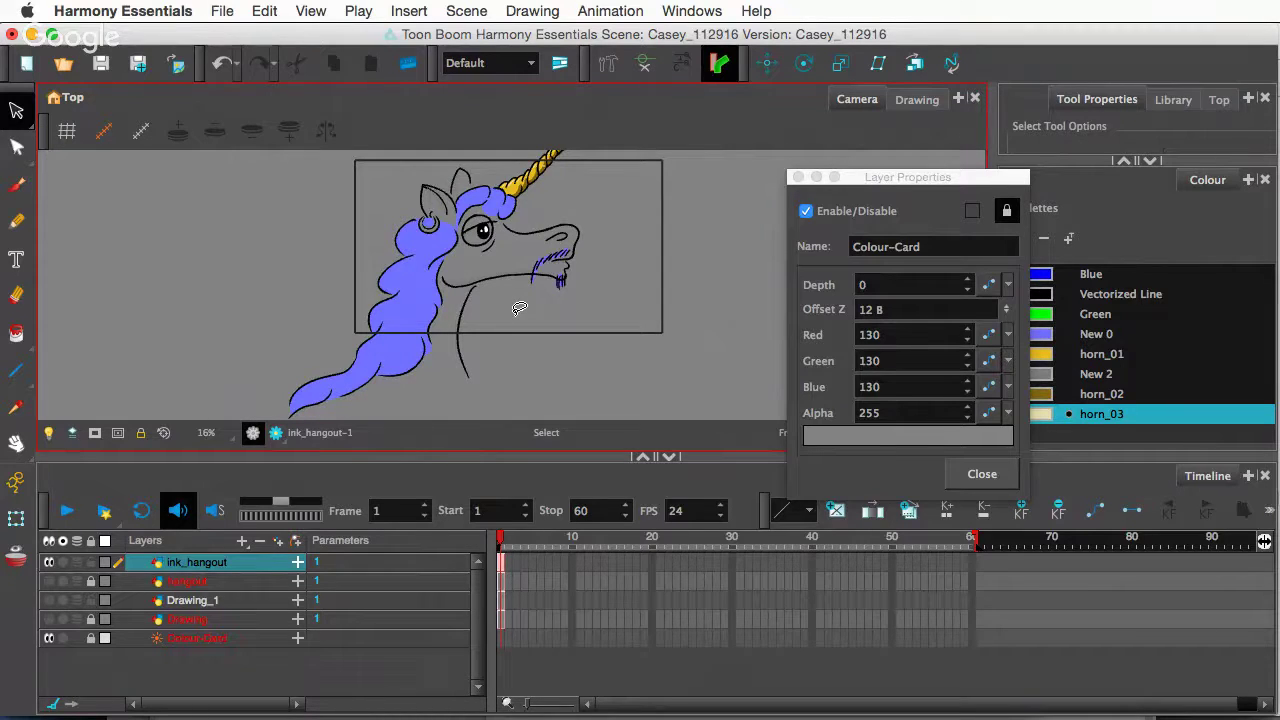
pyautogui.press('super+a')
pyautogui.scroll(4, 485, 281)
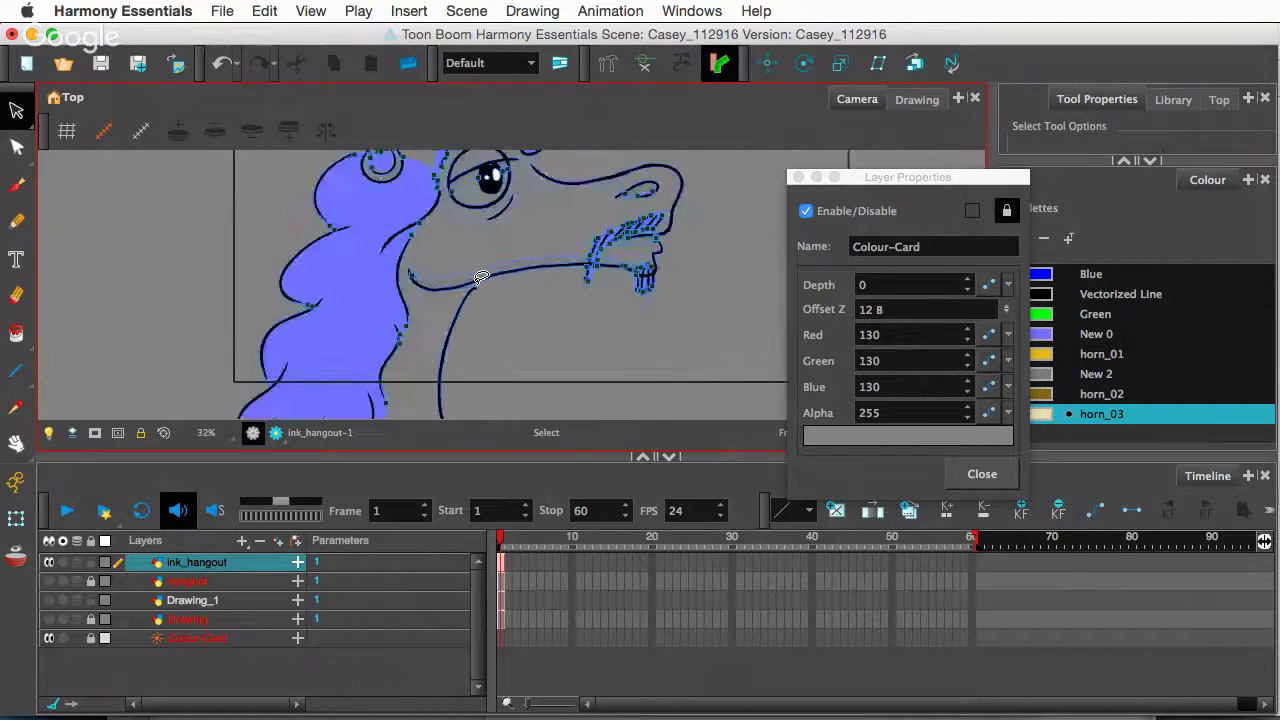
pyautogui.scroll(-3, 480, 279)
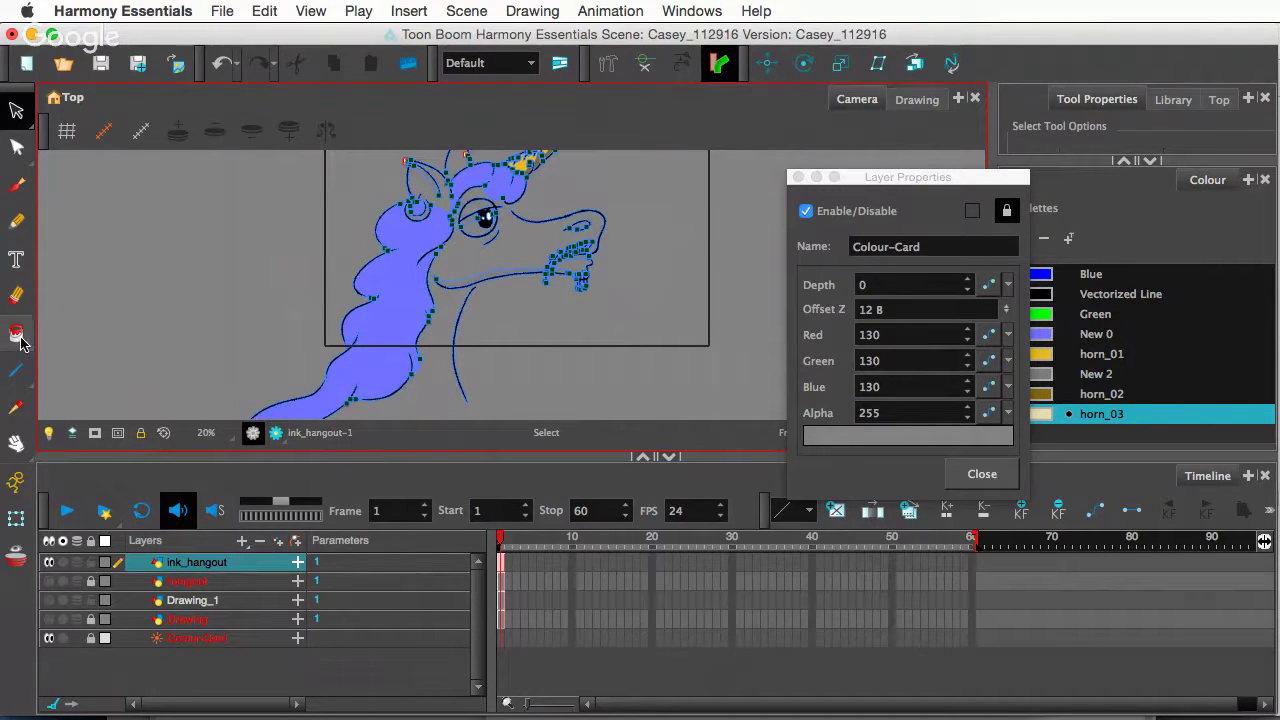
# - Close the Layer Properties window and bridge the gap between the mane's lower edge and the end of the neck line with the Stroke tool
pyautogui.moveTo(21, 343)
pyautogui.mouseDown()
pyautogui.moveTo(120, 371)
pyautogui.moveTo(120, 389)
pyautogui.mouseUp()
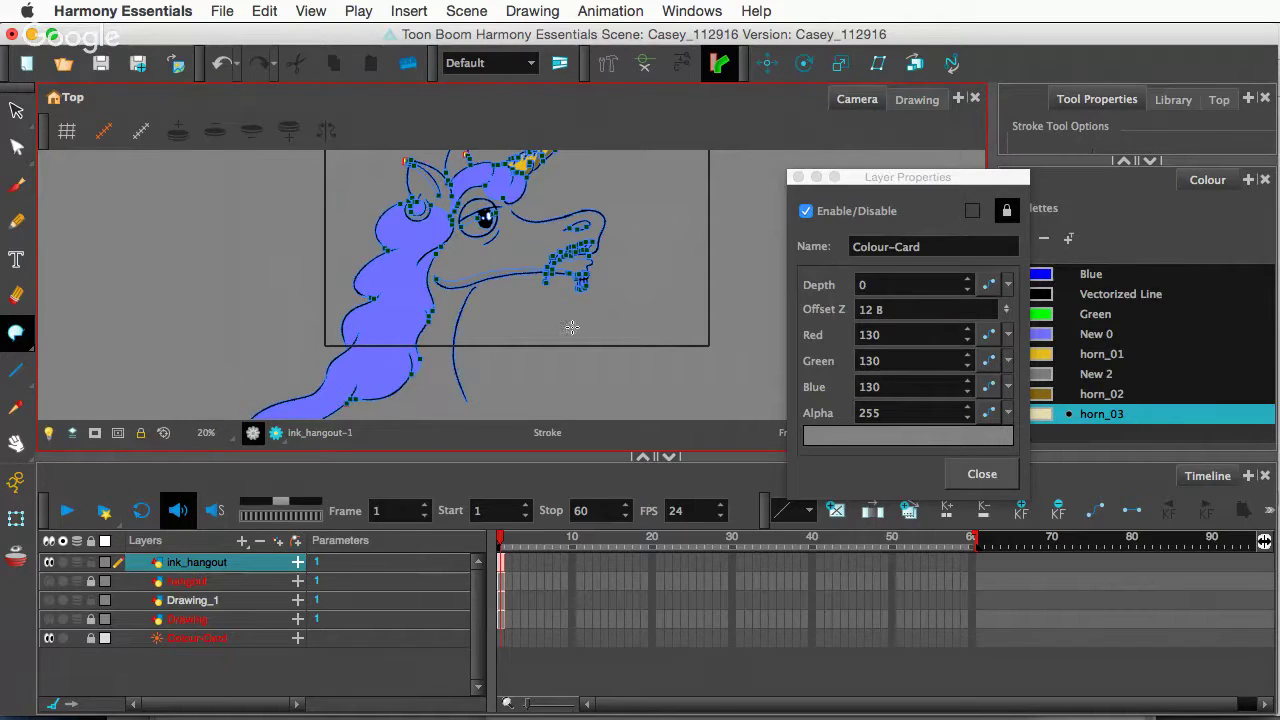
pyautogui.click(982, 474)
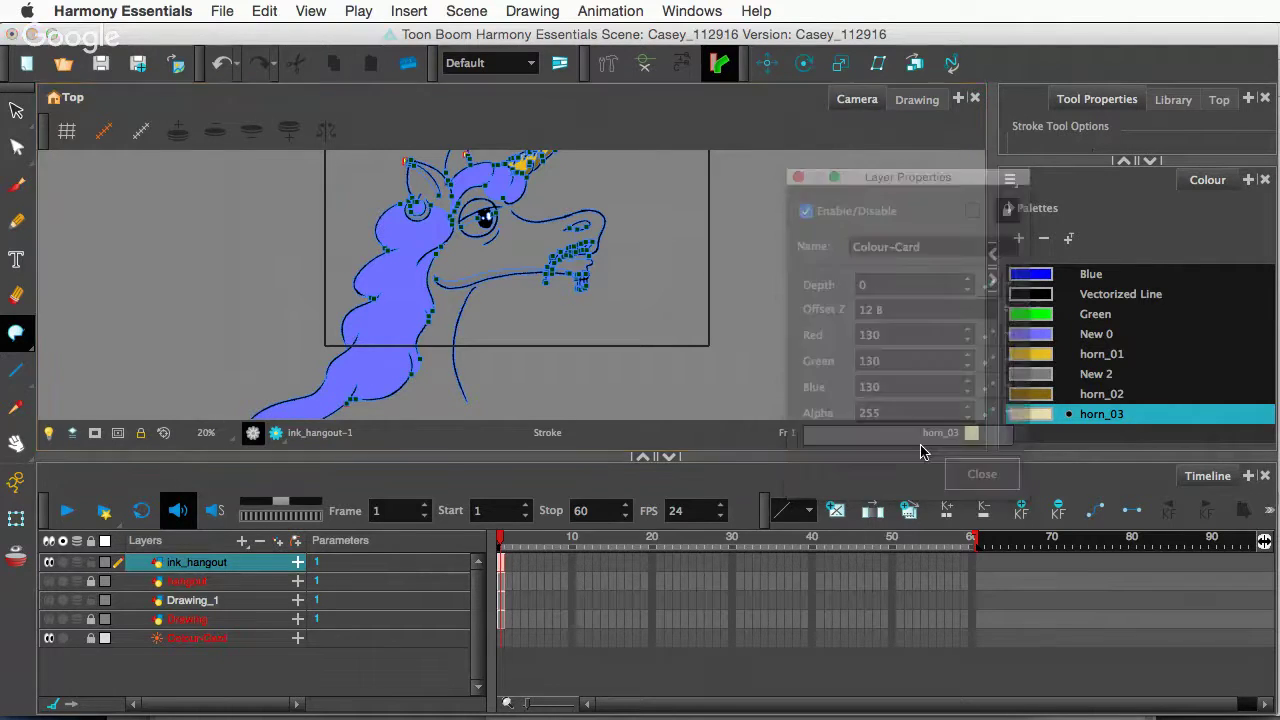
pyautogui.scroll(-2, 414, 366)
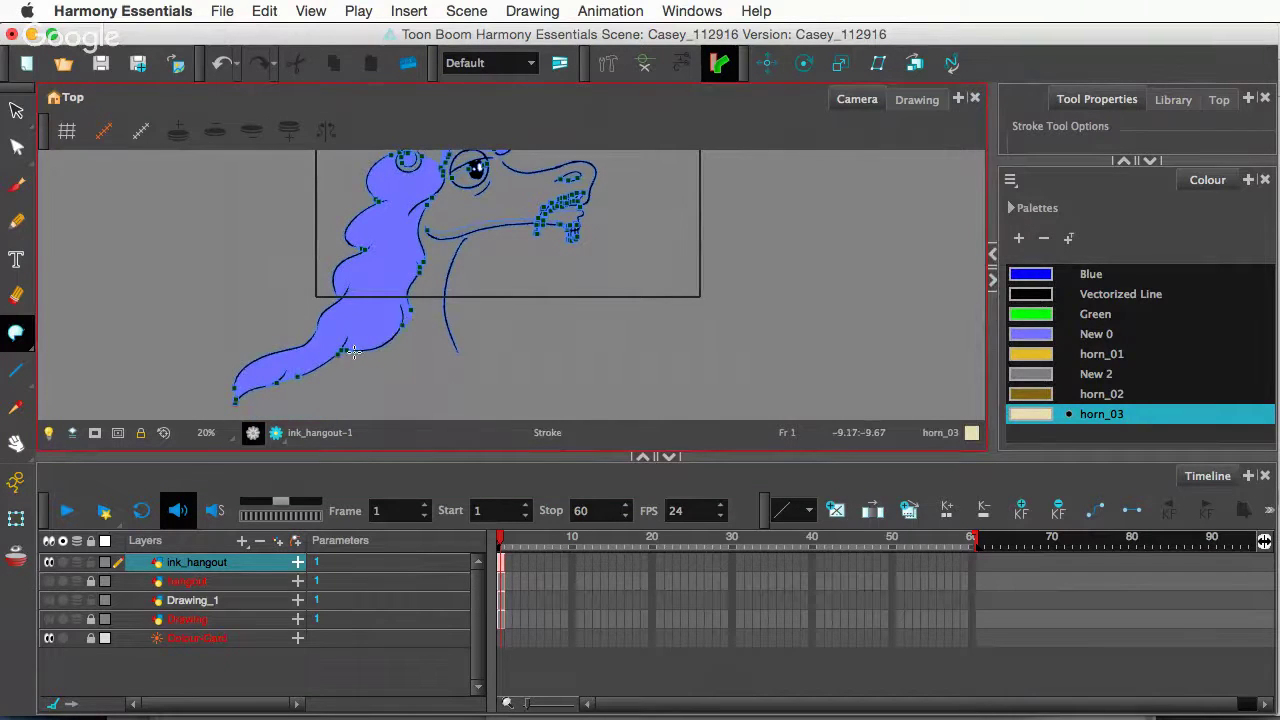
pyautogui.moveTo(362, 347)
pyautogui.mouseDown()
pyautogui.moveTo(426, 345)
pyautogui.moveTo(428, 372)
pyautogui.moveTo(458, 348)
pyautogui.mouseUp()
pyautogui.press('super+z')
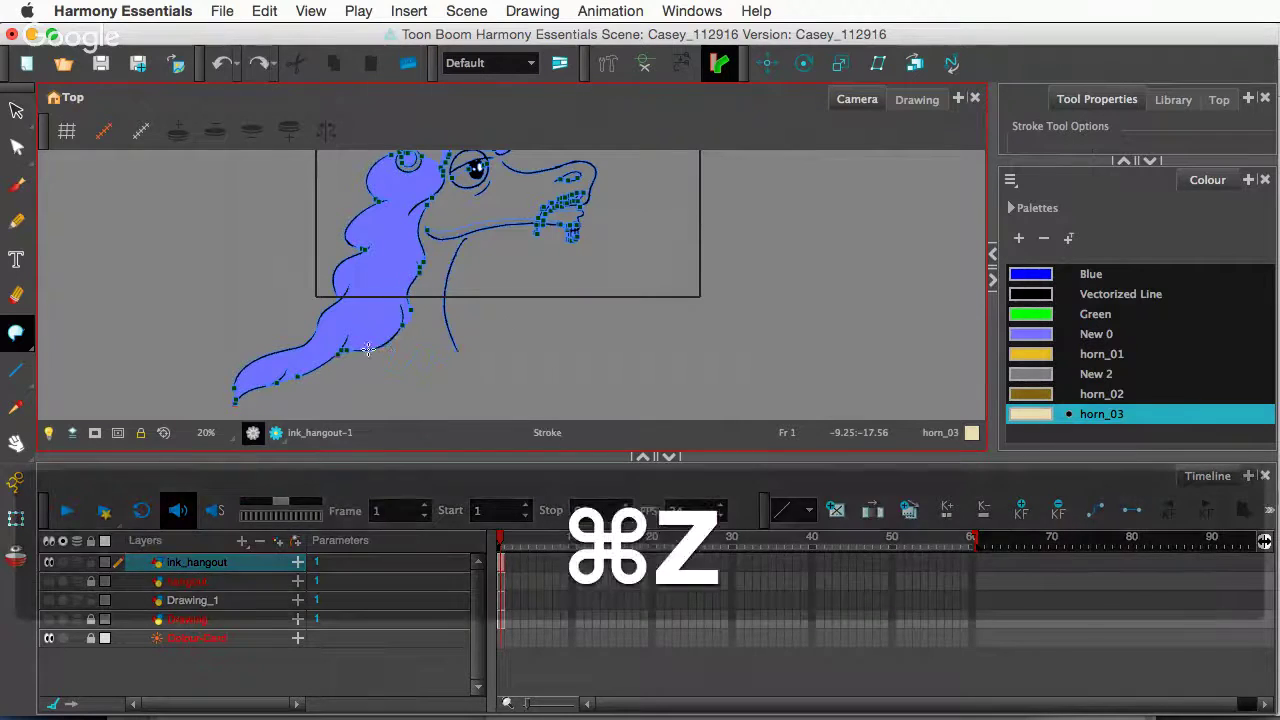
pyautogui.moveTo(367, 344)
pyautogui.mouseDown()
pyautogui.moveTo(410, 366)
pyautogui.moveTo(443, 345)
pyautogui.mouseUp()
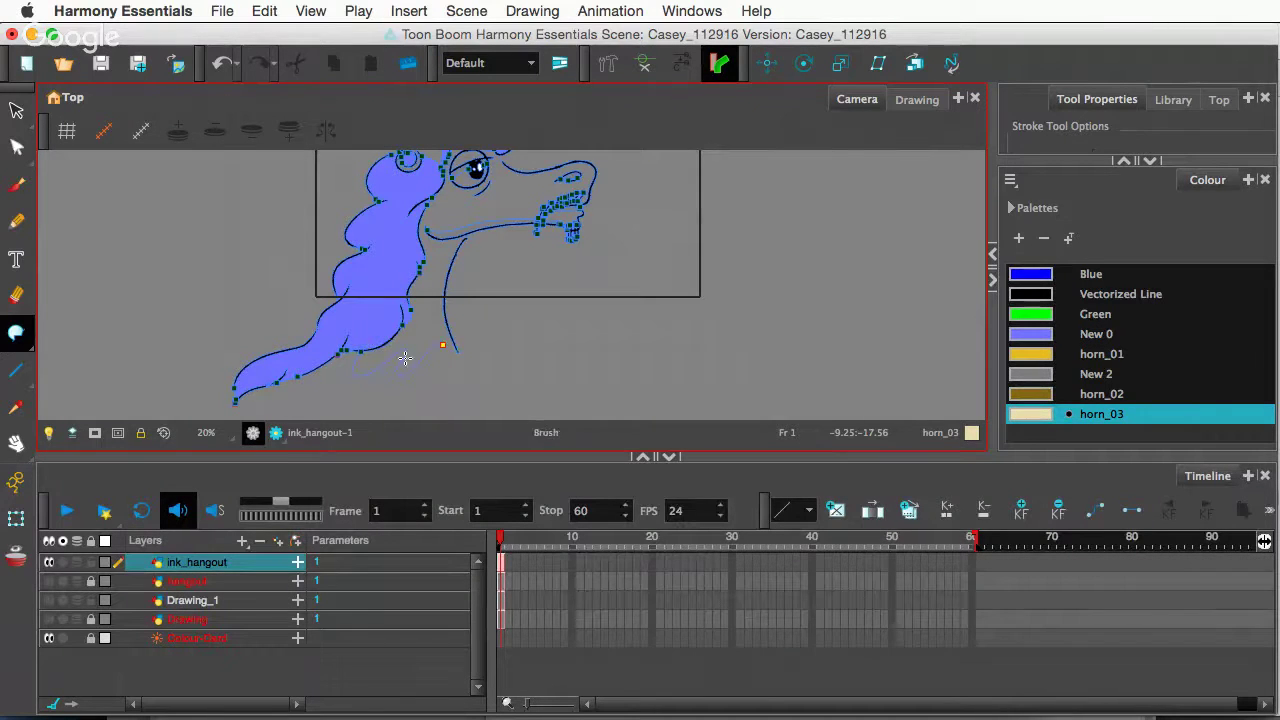
pyautogui.press('super+x')
pyautogui.press('super+z')
pyautogui.moveTo(358, 353)
pyautogui.mouseDown()
pyautogui.moveTo(406, 369)
pyautogui.moveTo(456, 350)
pyautogui.mouseUp()
pyautogui.moveTo(554, 293); pyautogui.dragTo(594, 370)
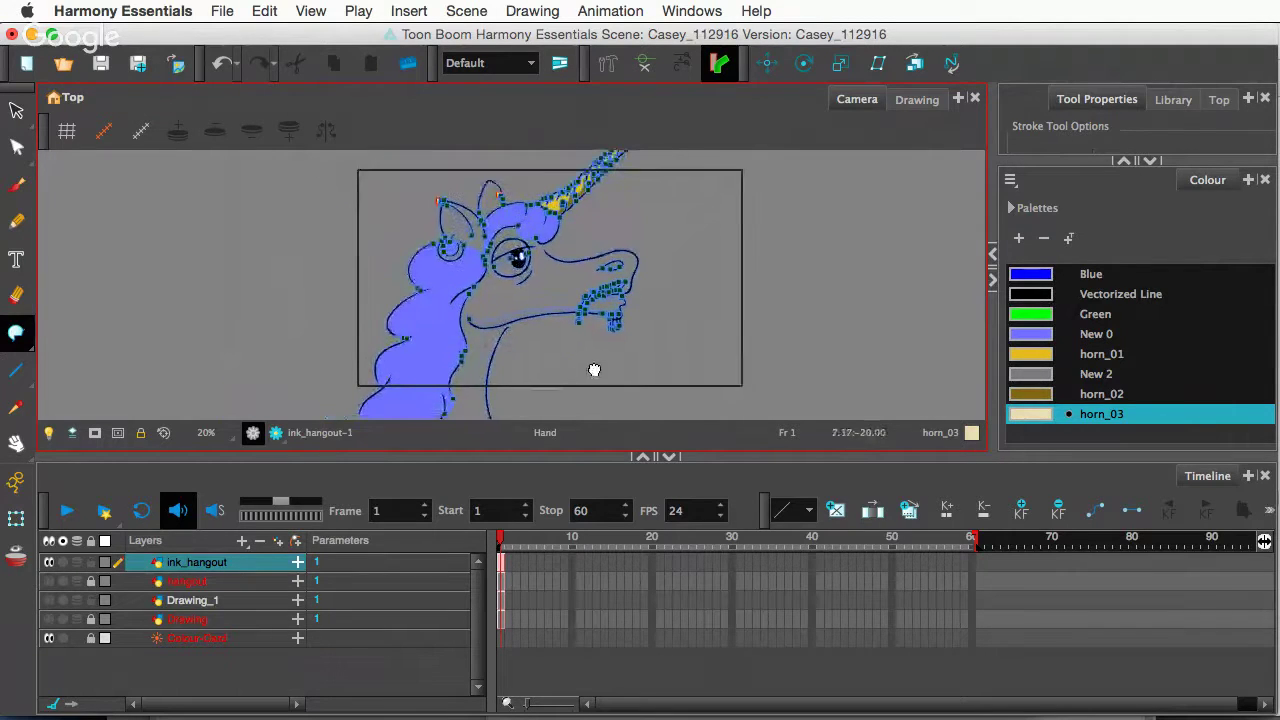
pyautogui.scroll(3, 1064, 388)
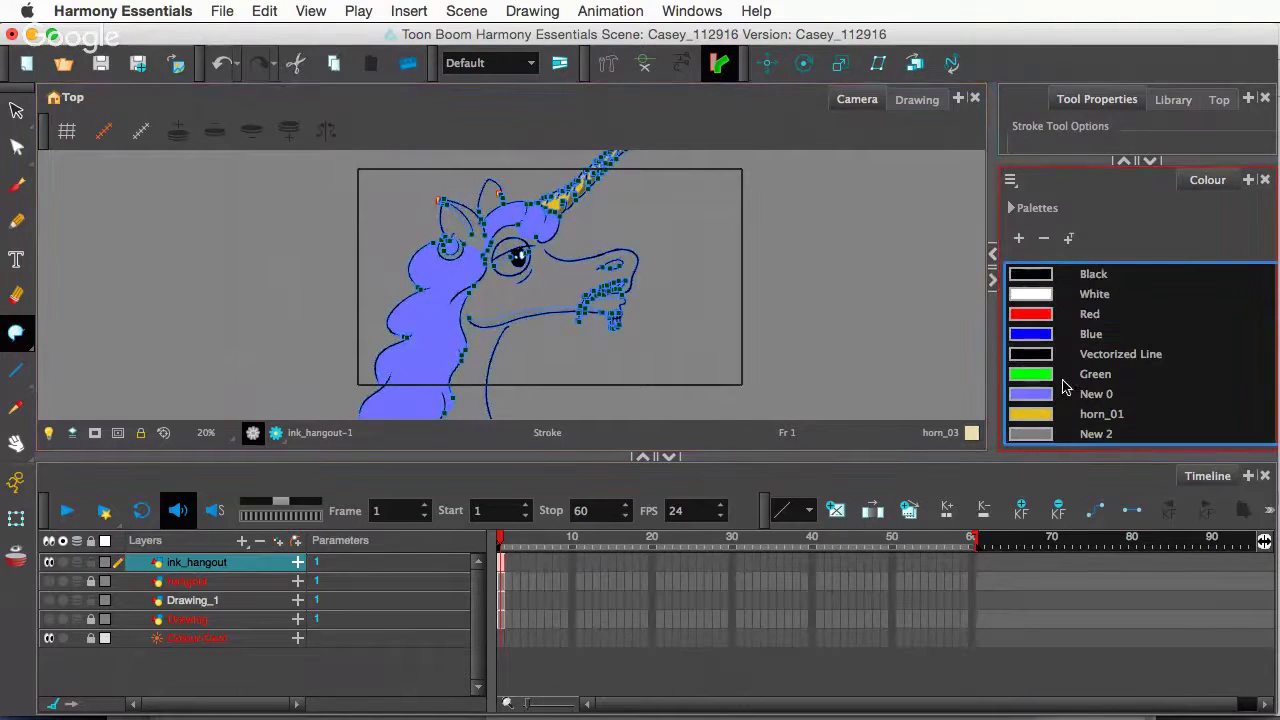
# - Add a new swatch based on White to the palette and name it unicorn_skin_01
pyautogui.click(1027, 300)
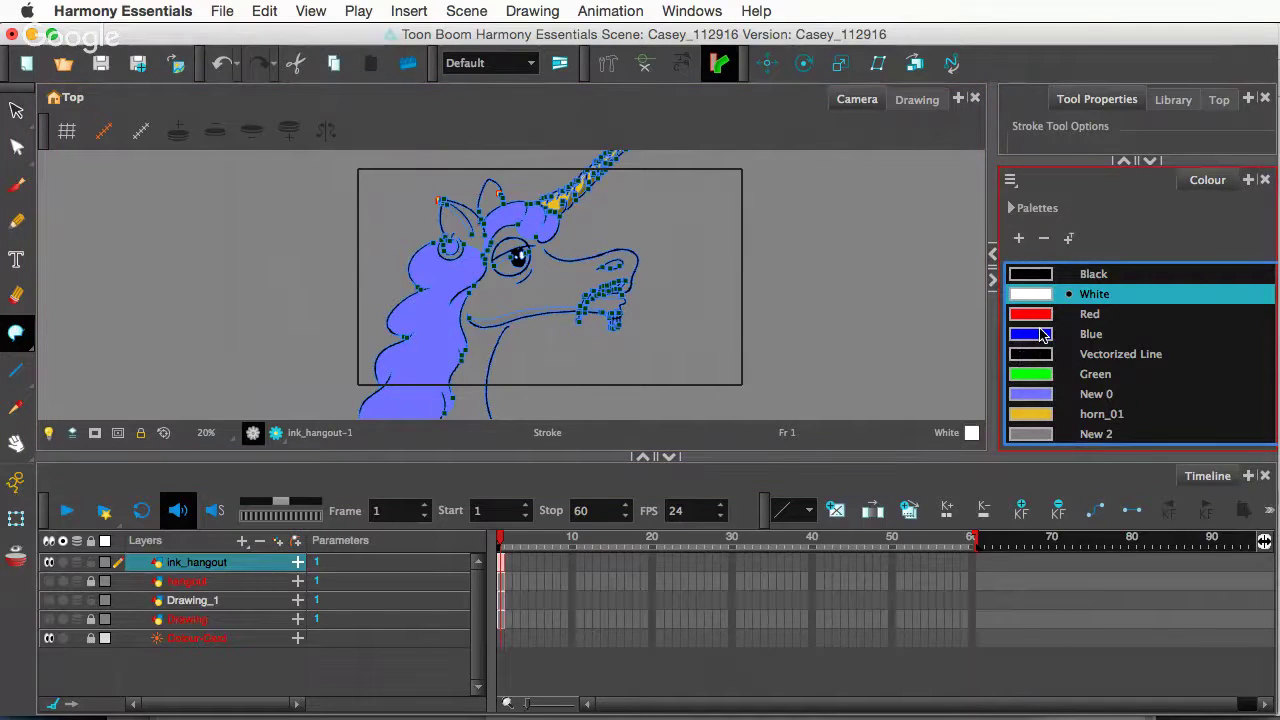
pyautogui.click(1019, 238)
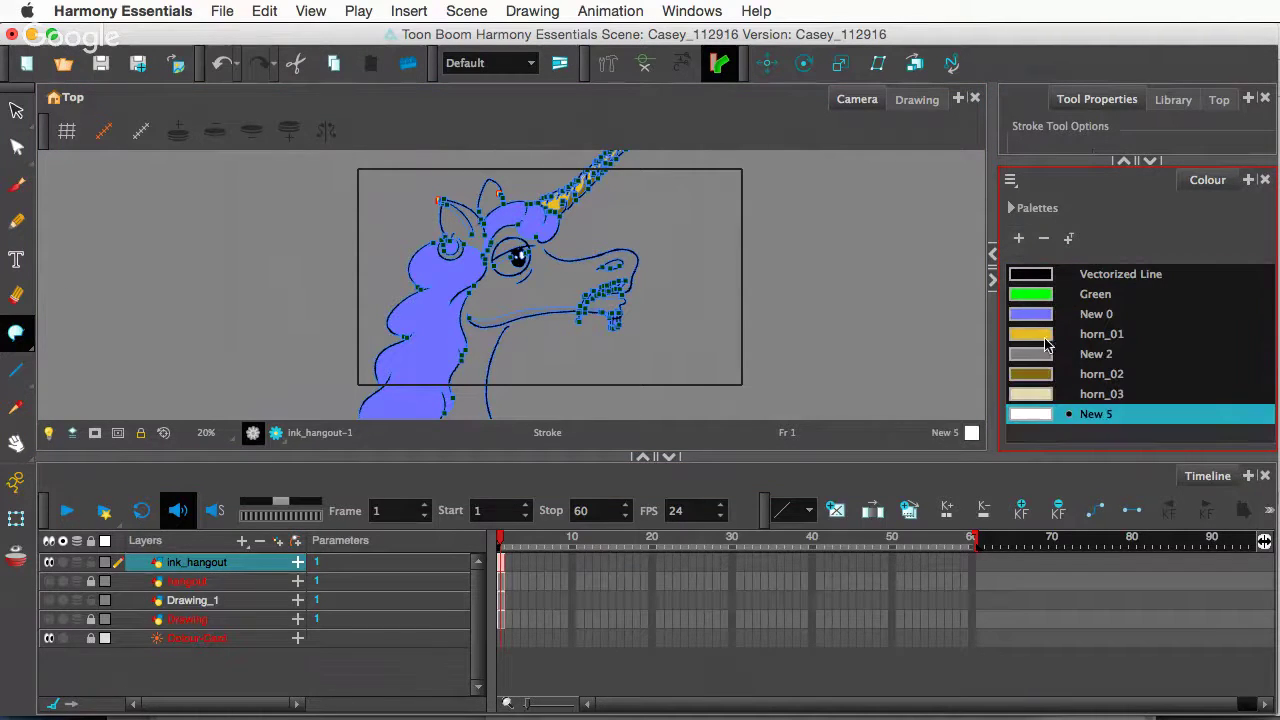
pyautogui.doubleClick(1027, 417)
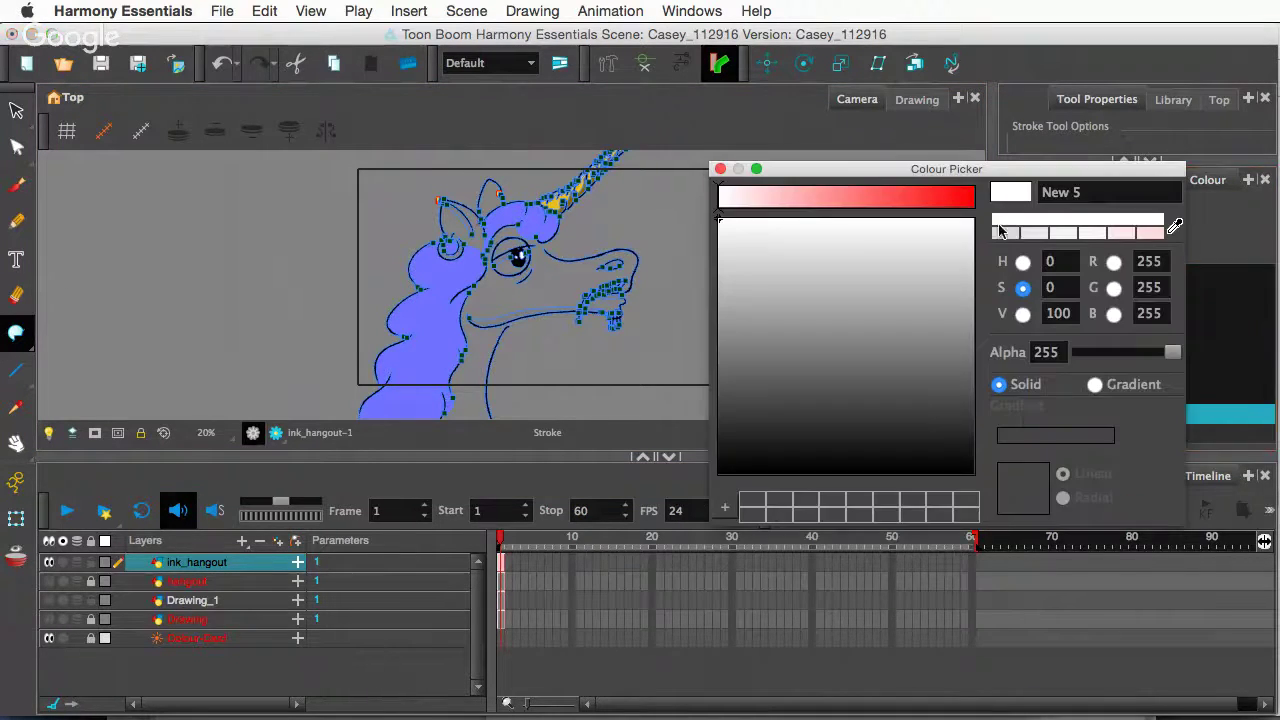
pyautogui.tripleClick(1079, 190)
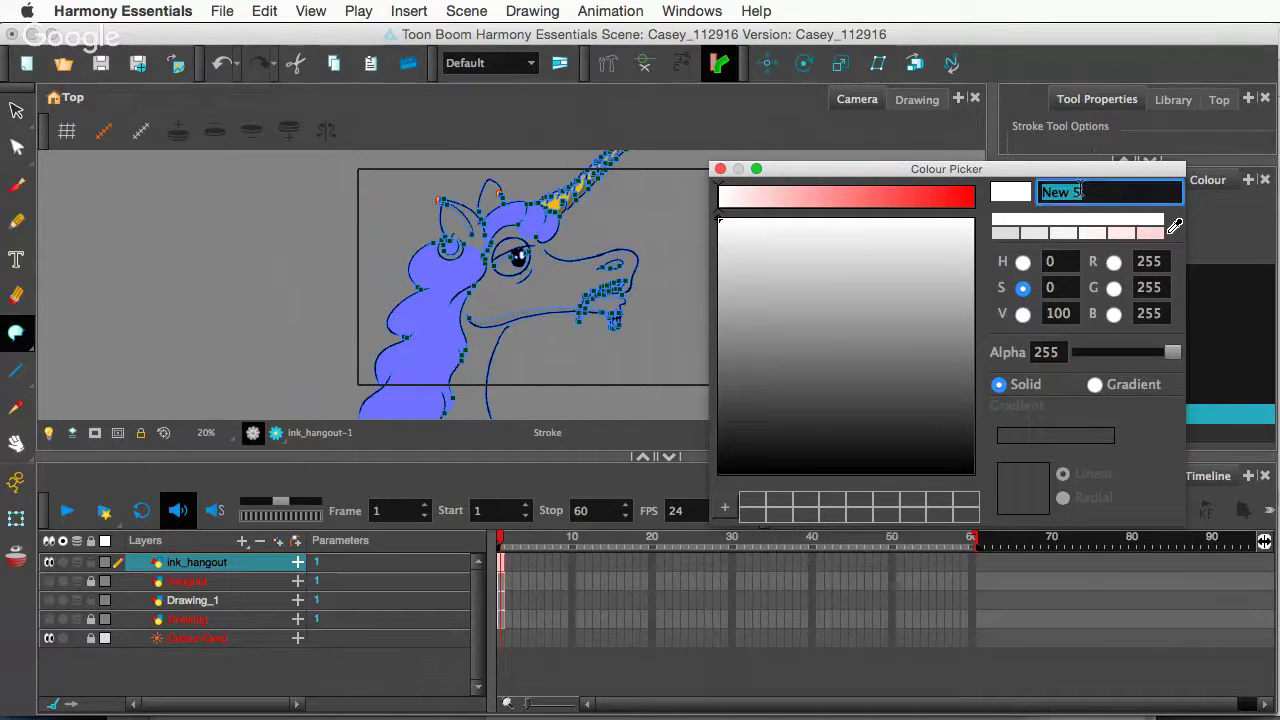
pyautogui.write('unico')
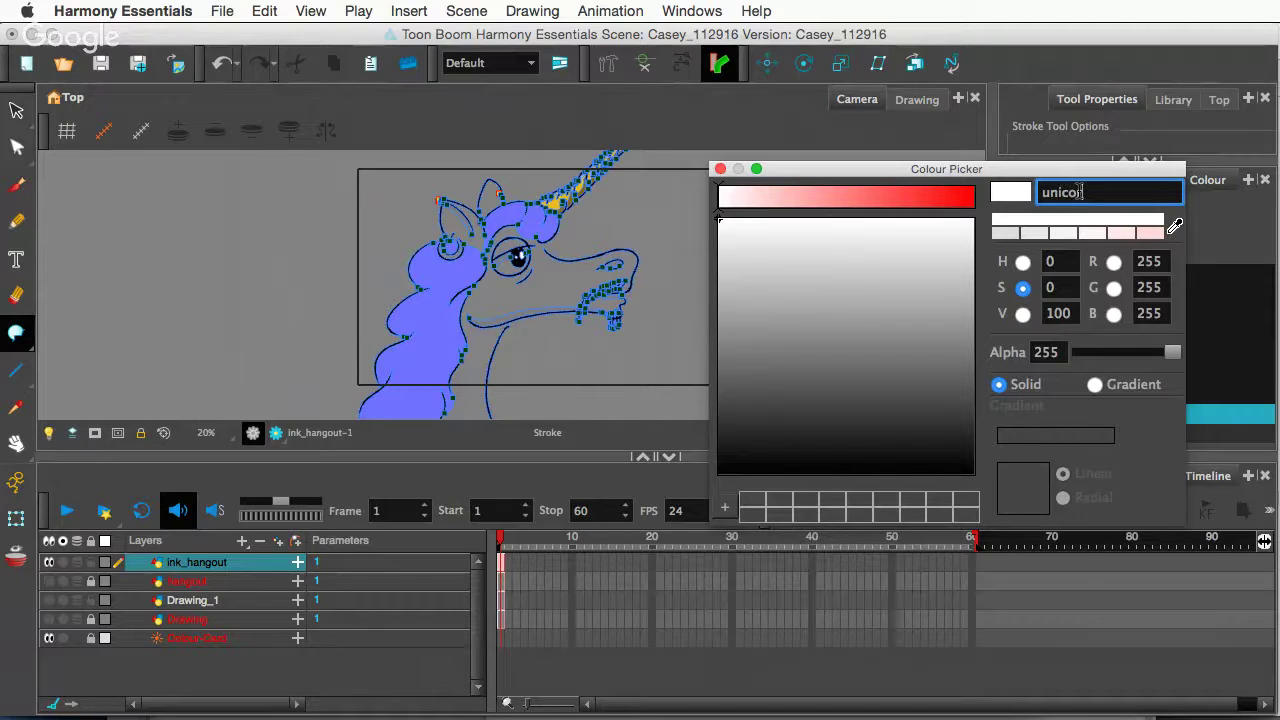
pyautogui.write('rn_skin_01')
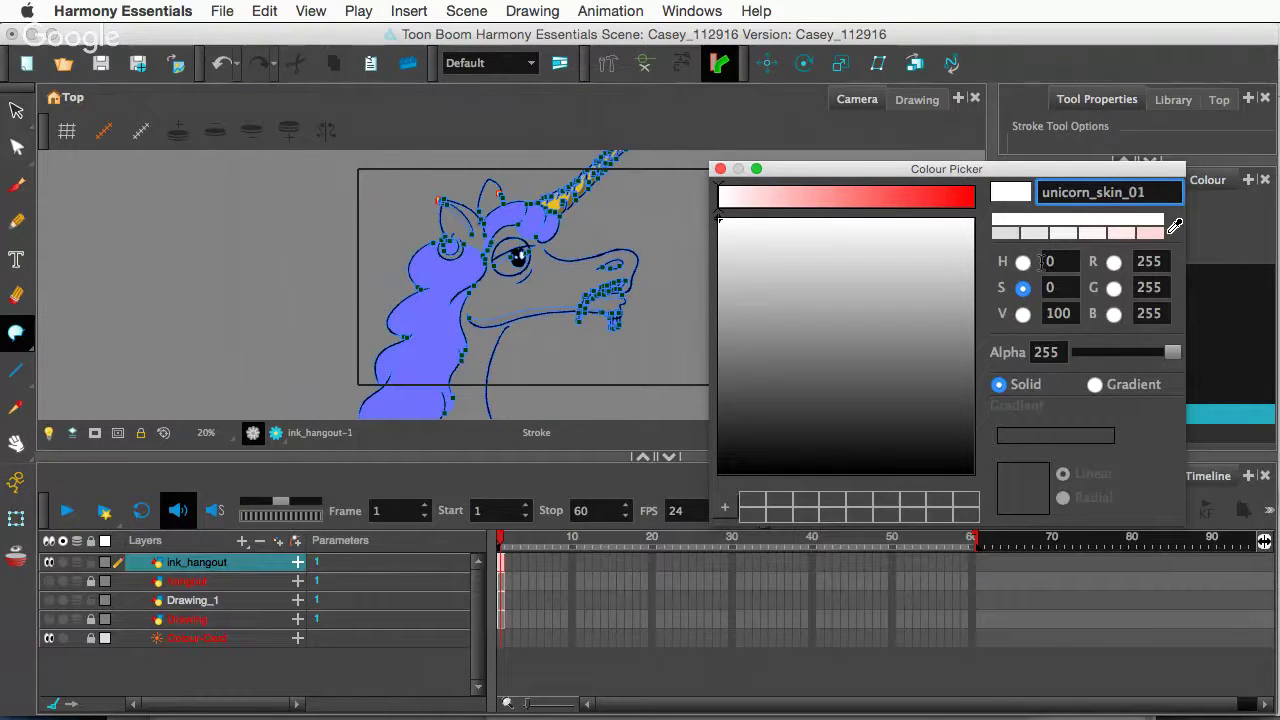
# - Set the unicorn_skin_01 colour to a pale teal, RGB 166, 208, 210, and close the Colour Picker
pyautogui.click(851, 197)
pyautogui.click(832, 302)
pyautogui.click(788, 296)
pyautogui.click(760, 269)
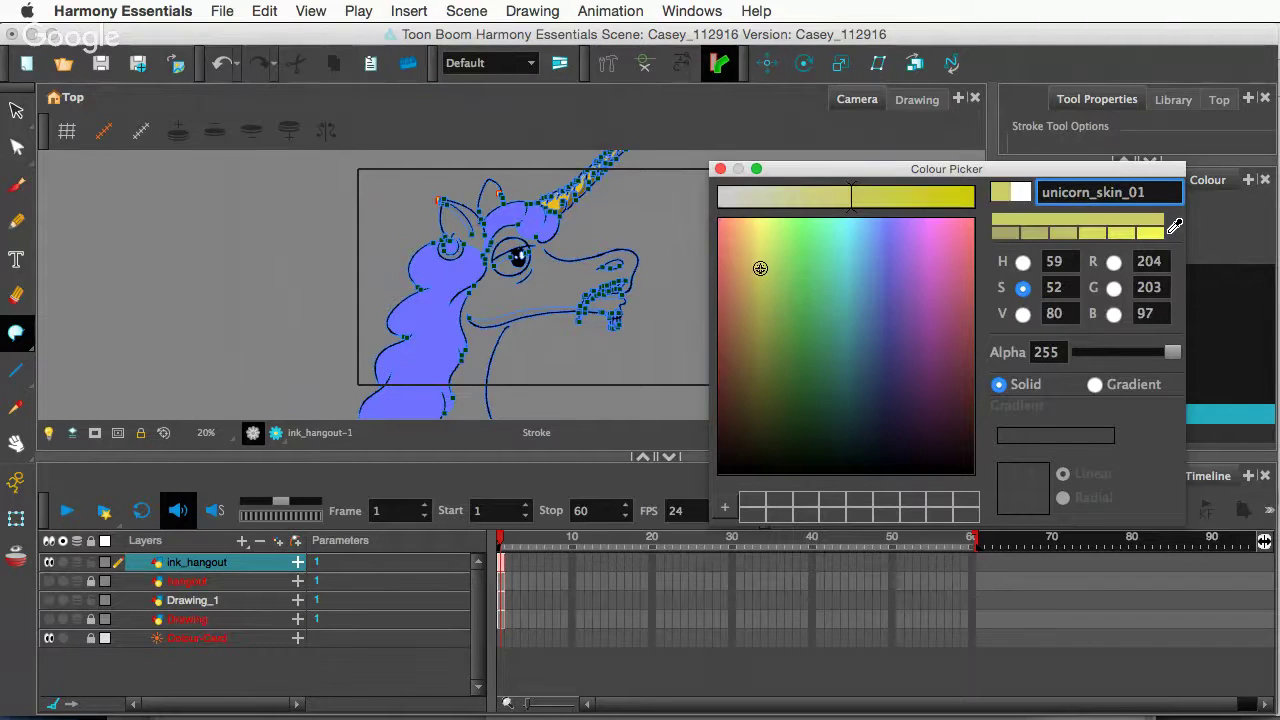
pyautogui.click(879, 236)
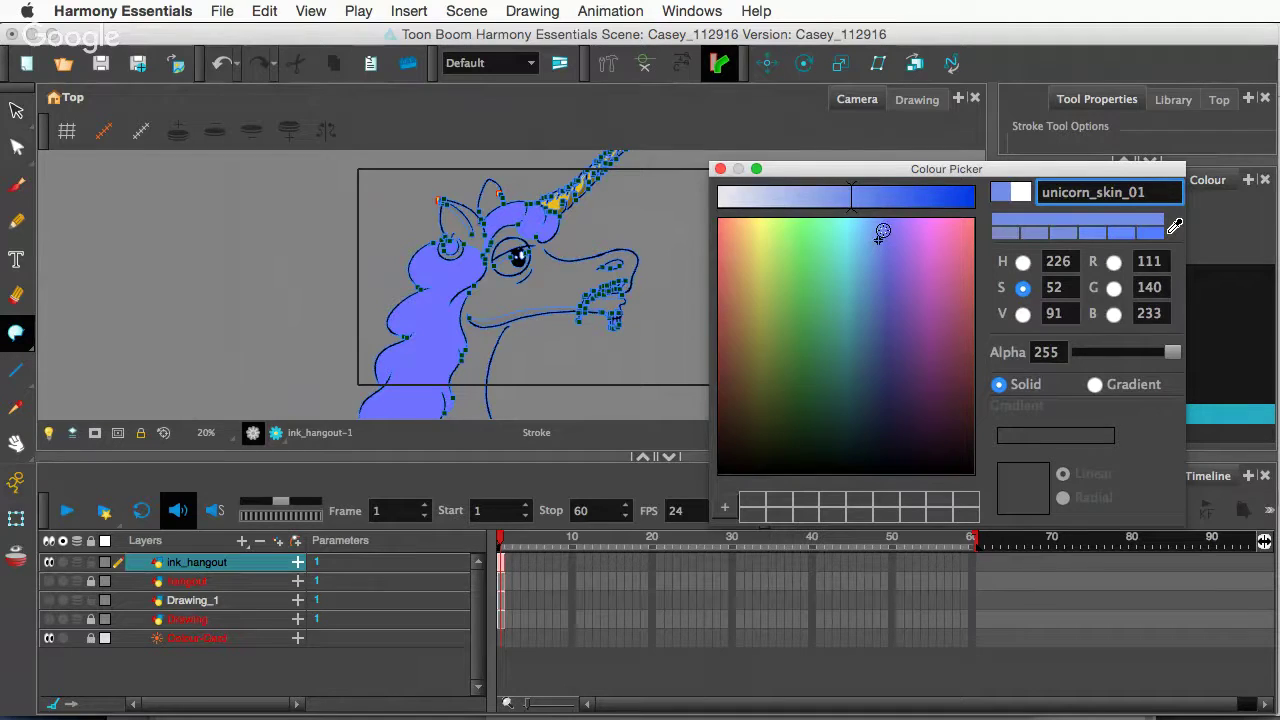
pyautogui.click(848, 263)
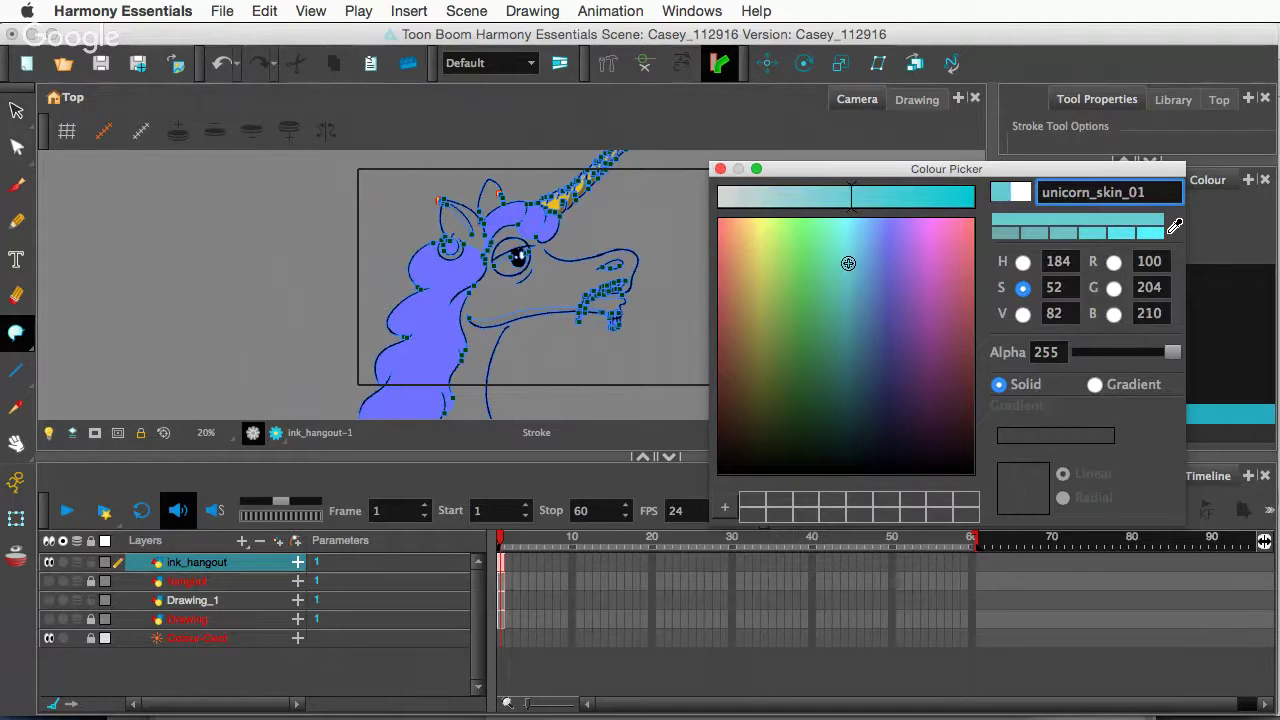
pyautogui.click(772, 198)
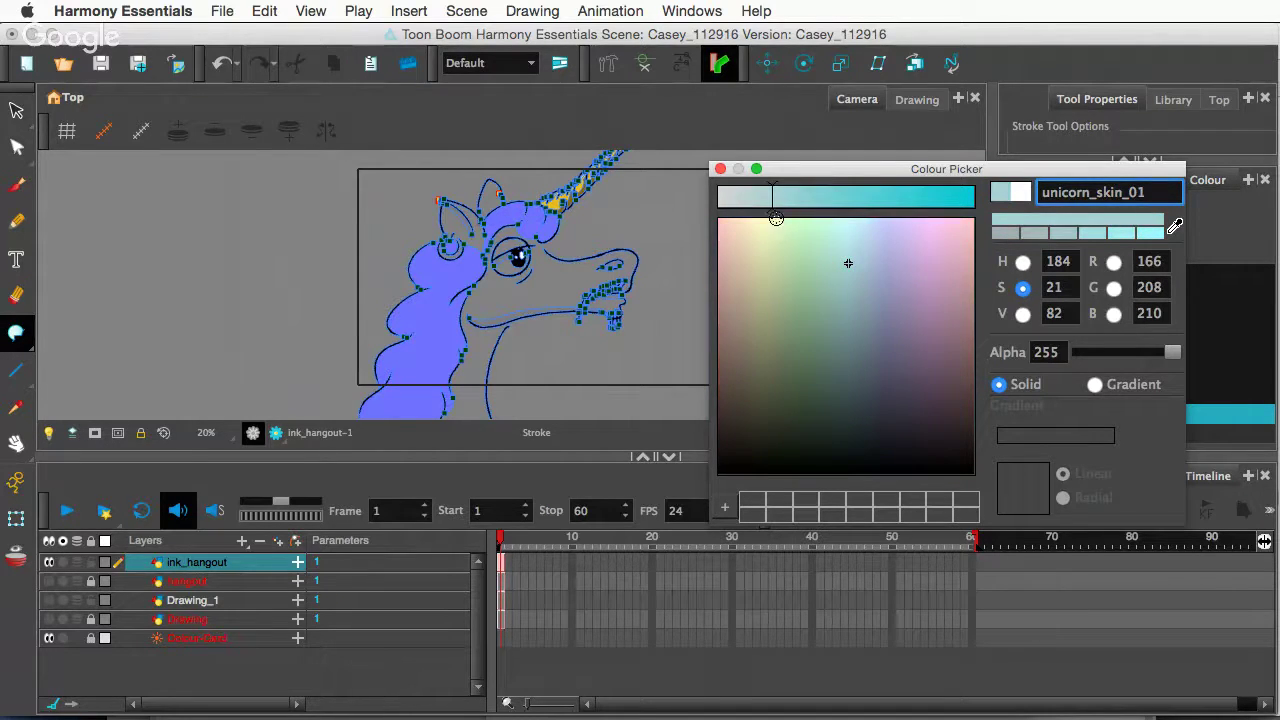
pyautogui.click(720, 169)
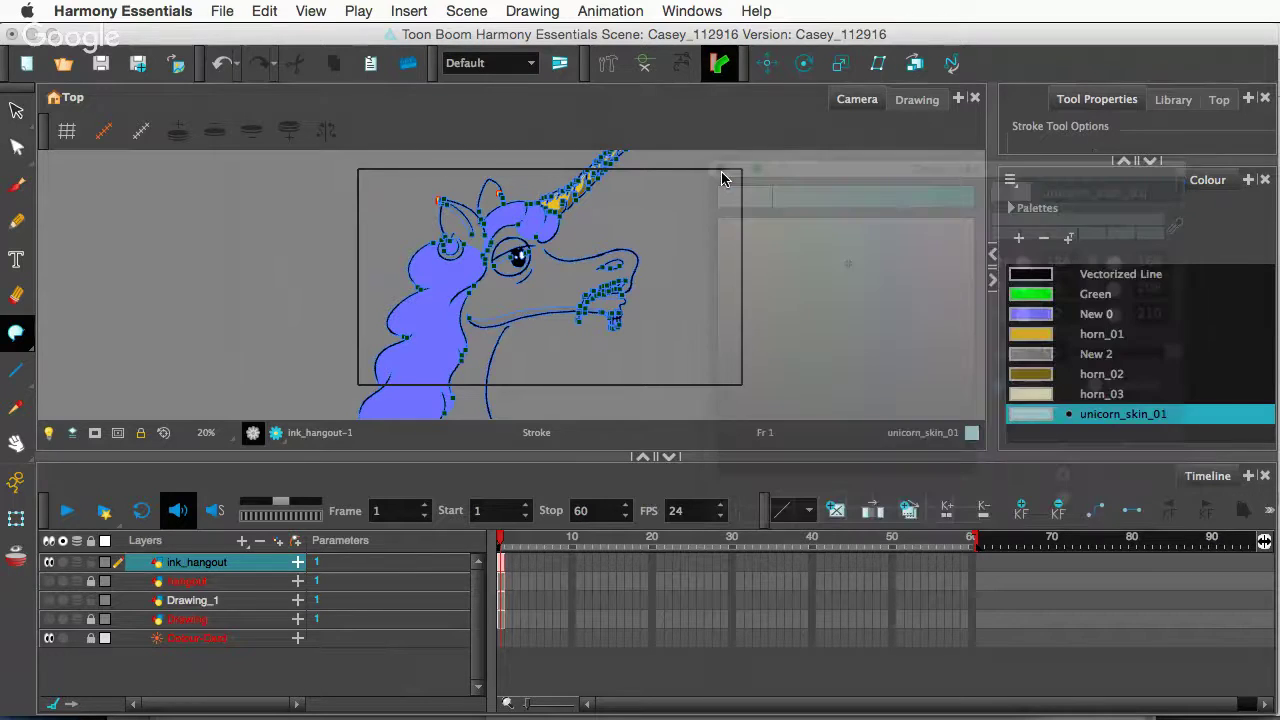
# - With the stroke display turned off, fill the face, neck and rear ear with unicorn_skin_01 using the Paint tool, and save the scene
pyautogui.click(22, 338)
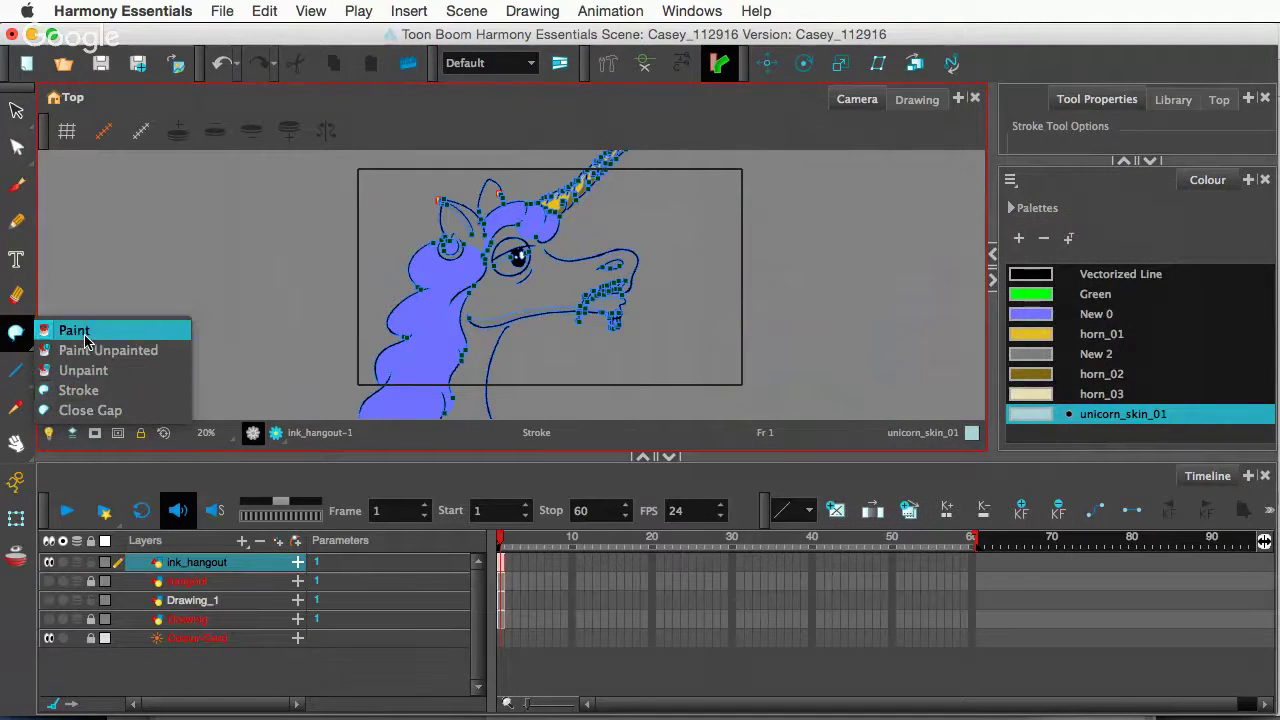
pyautogui.click(70, 330)
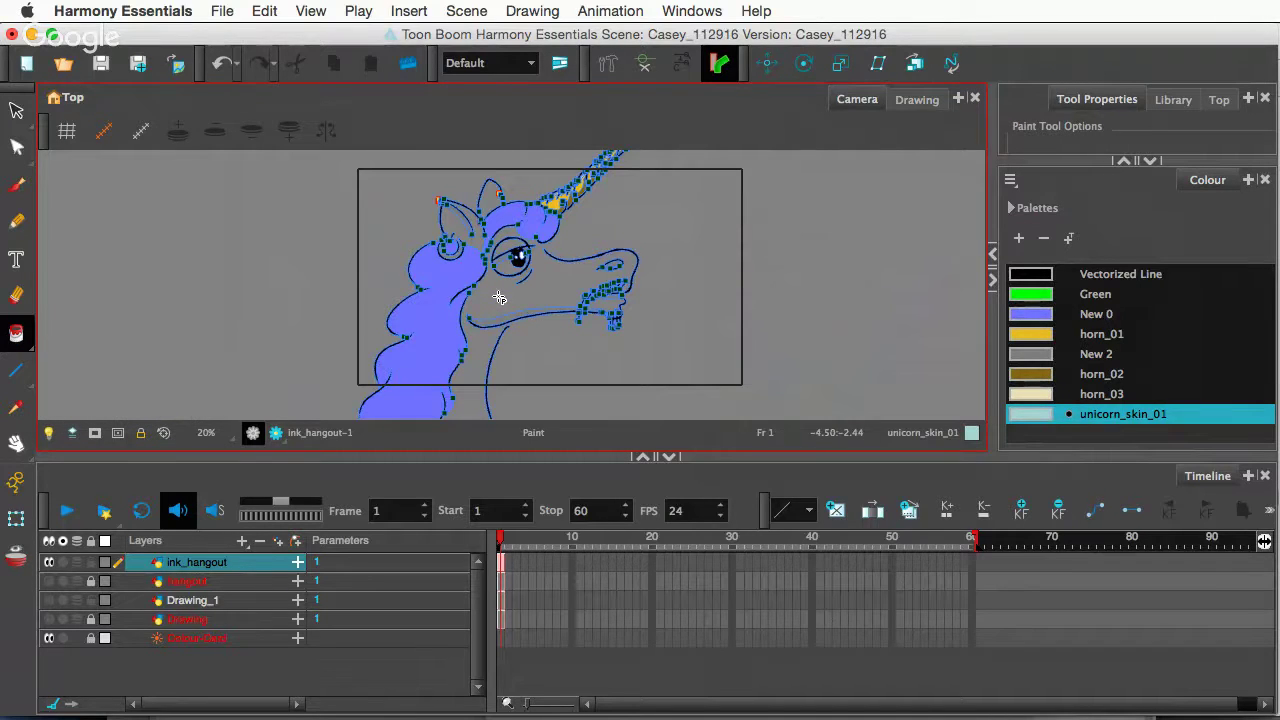
pyautogui.press('k')
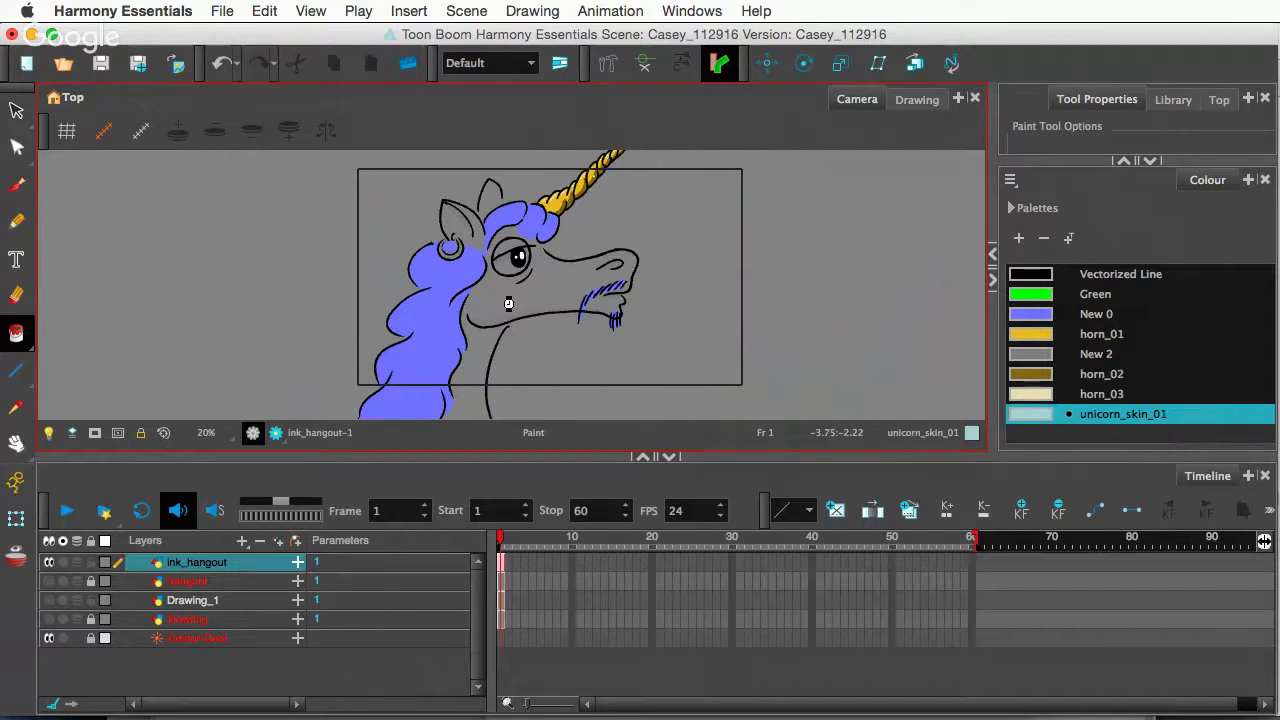
pyautogui.click(506, 299)
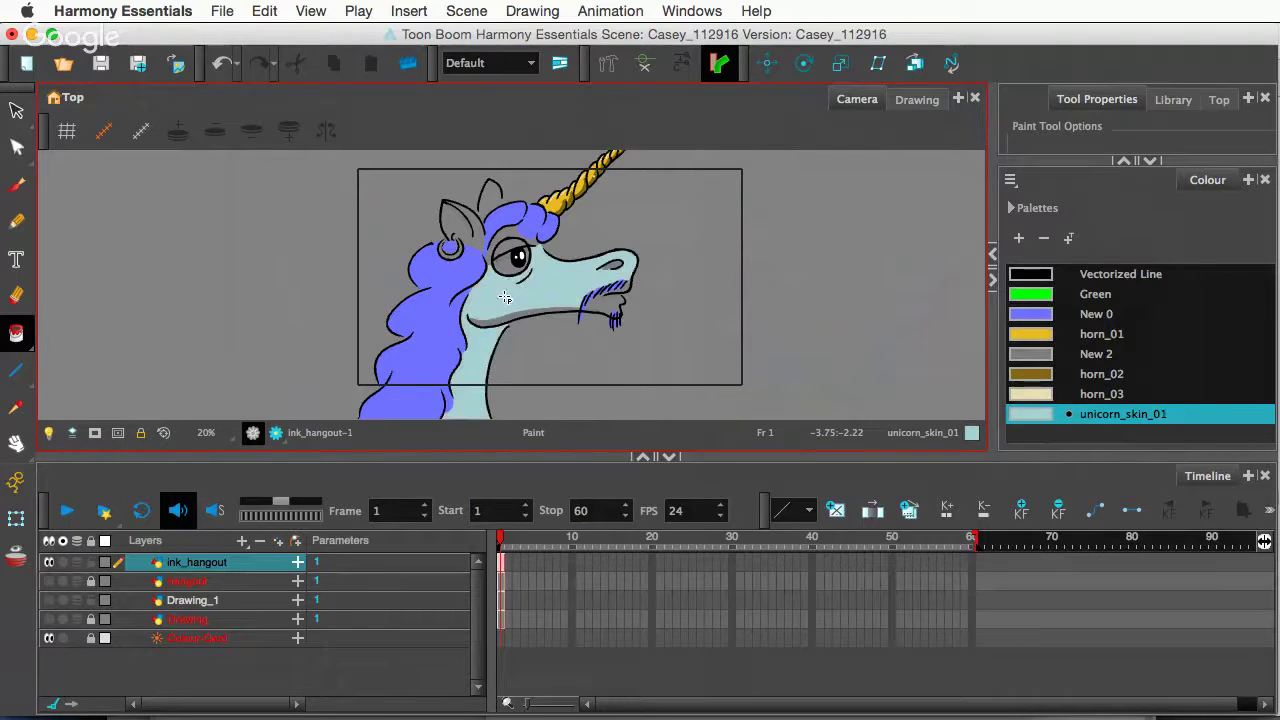
pyautogui.click(483, 218)
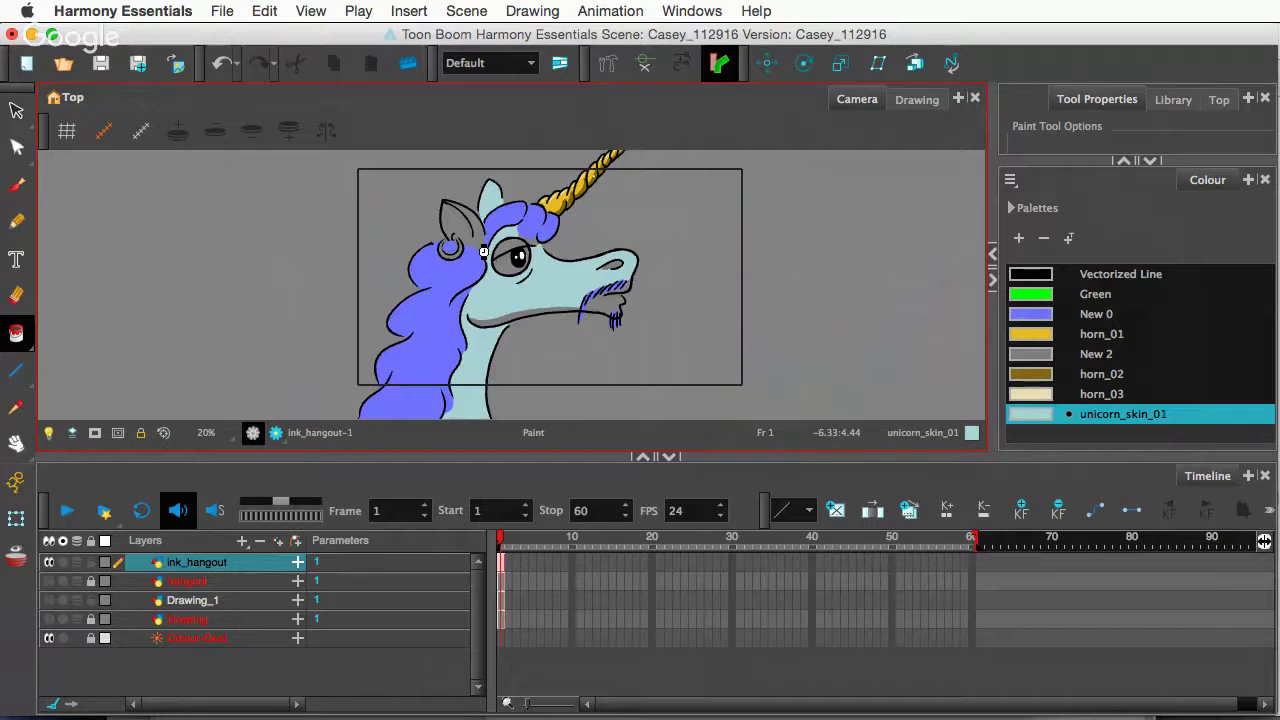
pyautogui.press('super+s')
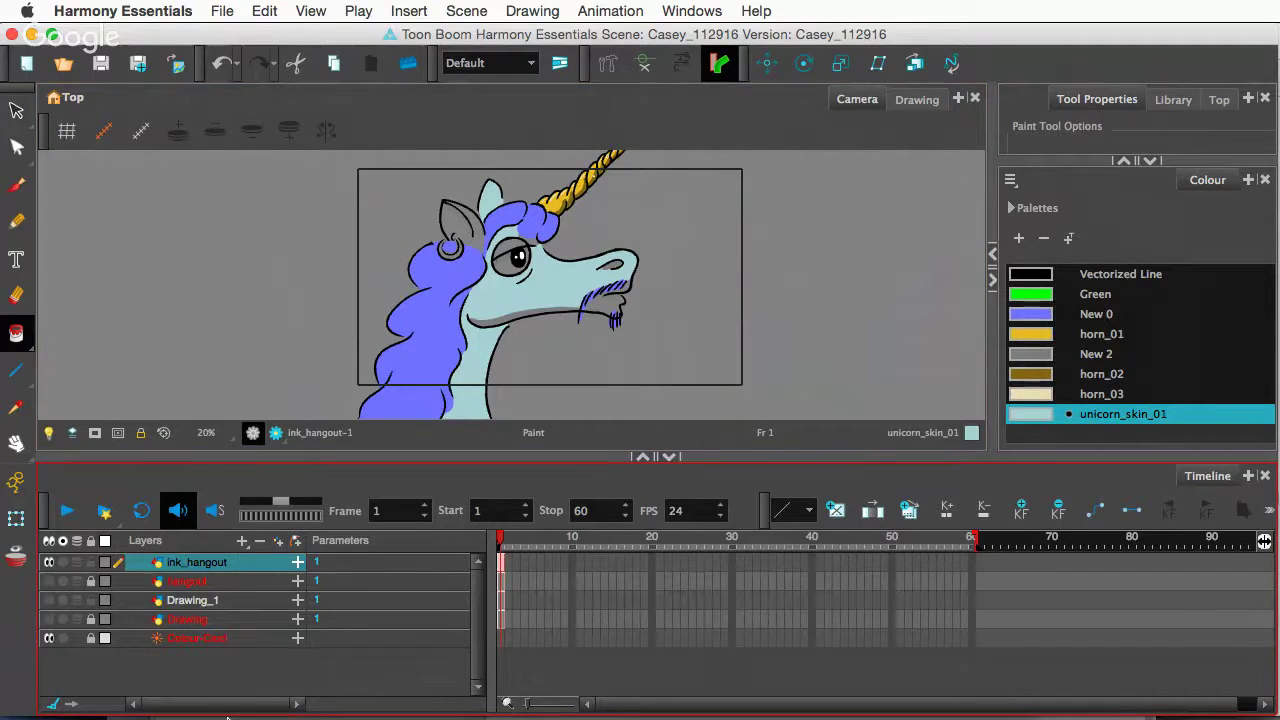
# - Switch to the Google Hangouts window in Chrome to check the broadcast's group chat, and return to Harmony
pyautogui.moveTo(215, 705)
pyautogui.click(120, 706)
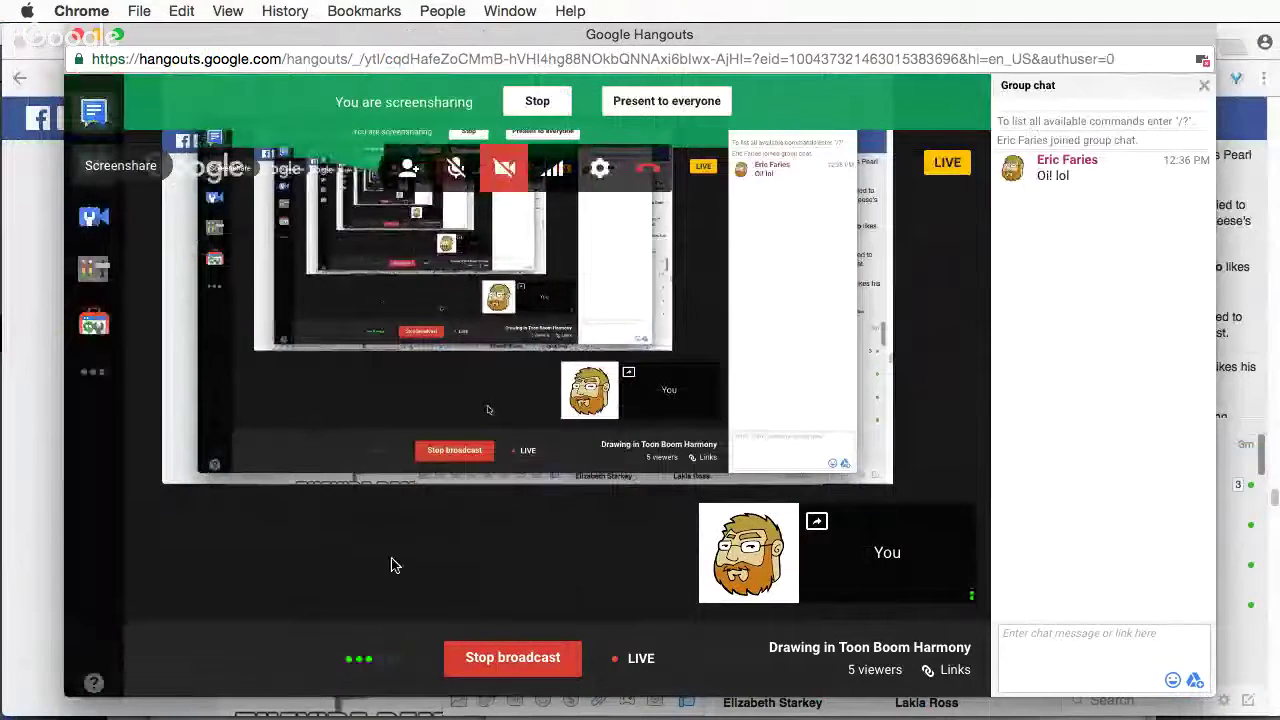
pyautogui.click(458, 655)
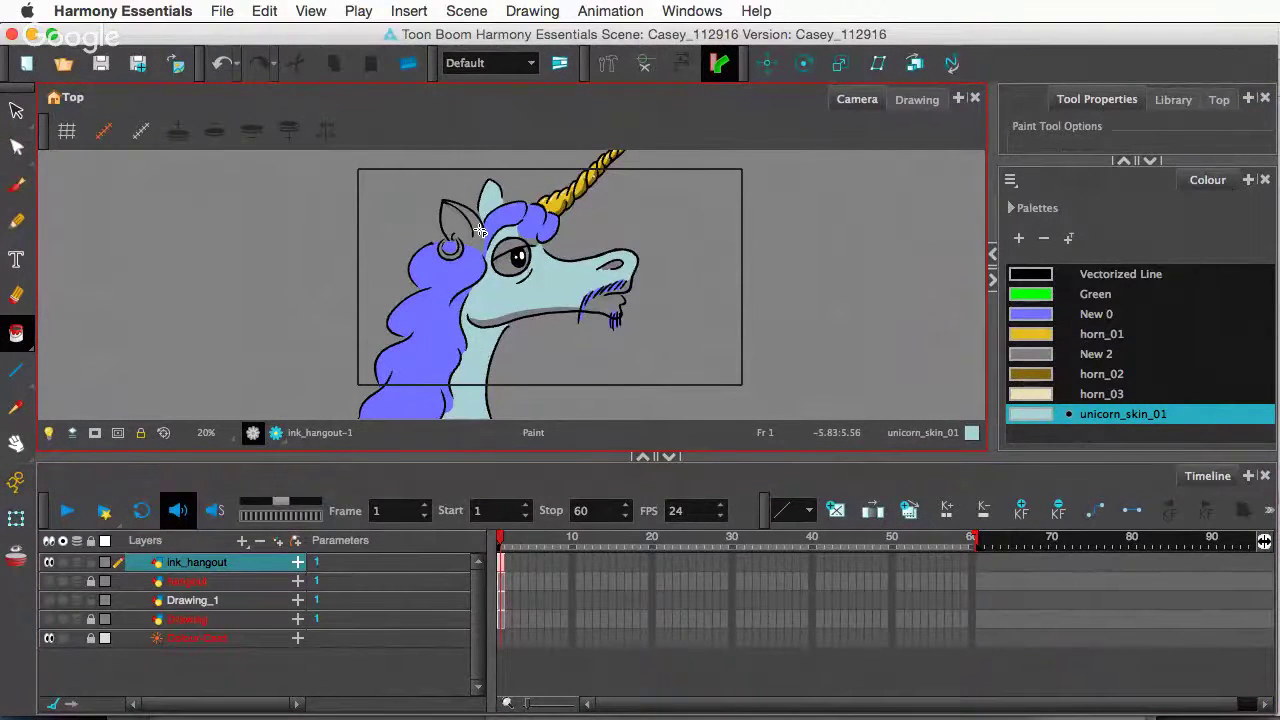
# - Fill the front ear and the lower lip and chin area with unicorn_skin_01
pyautogui.scroll(3, 480, 232)
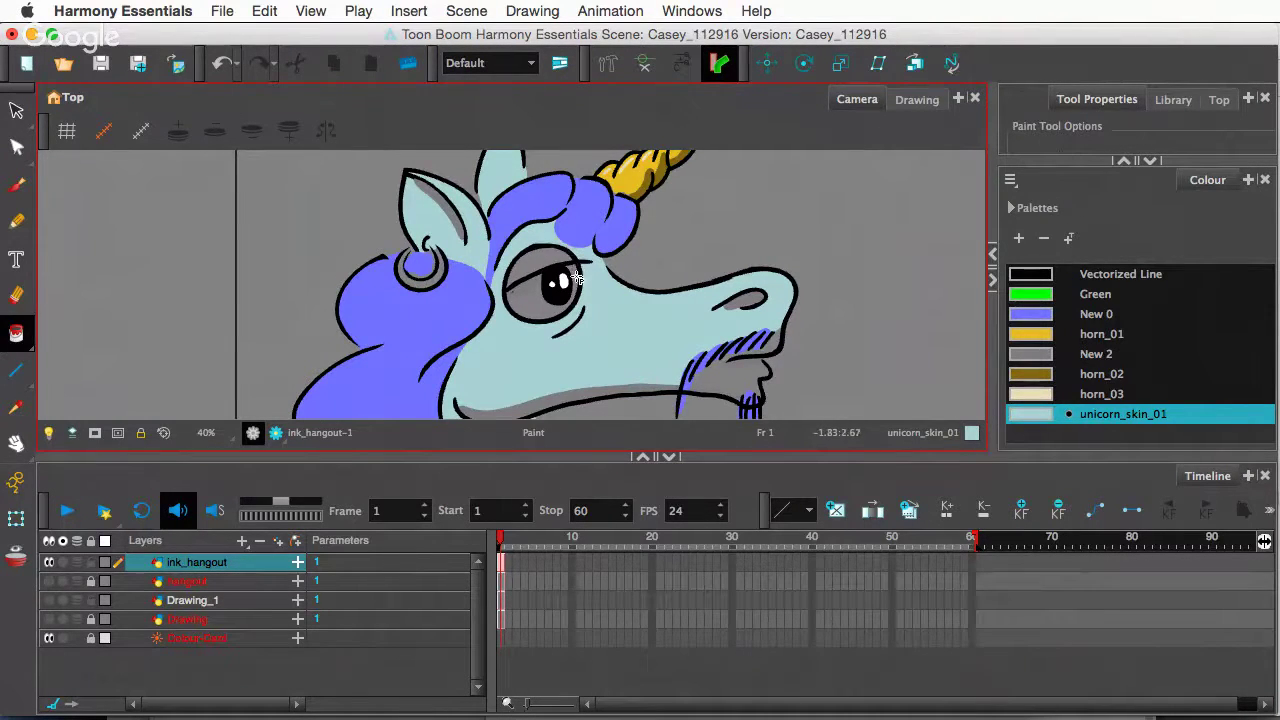
pyautogui.click(735, 376)
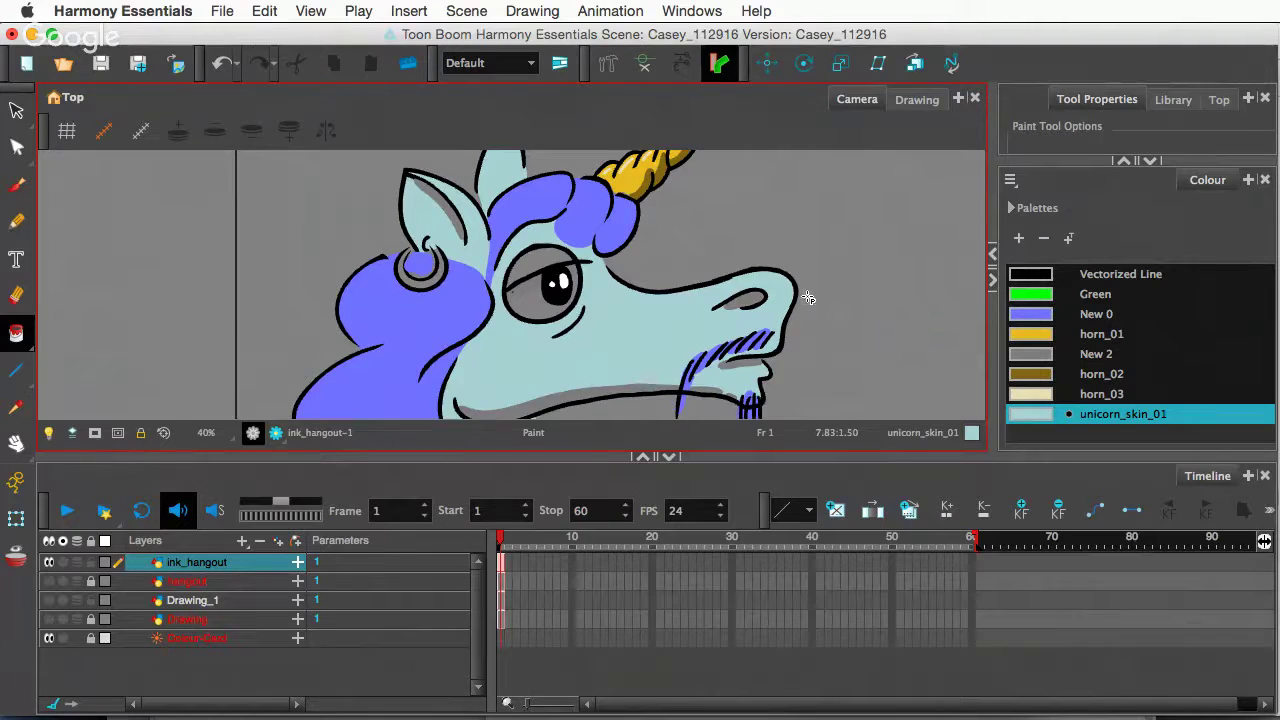
pyautogui.scroll(-2, 808, 300)
pyautogui.moveTo(746, 338); pyautogui.dragTo(656, 258)
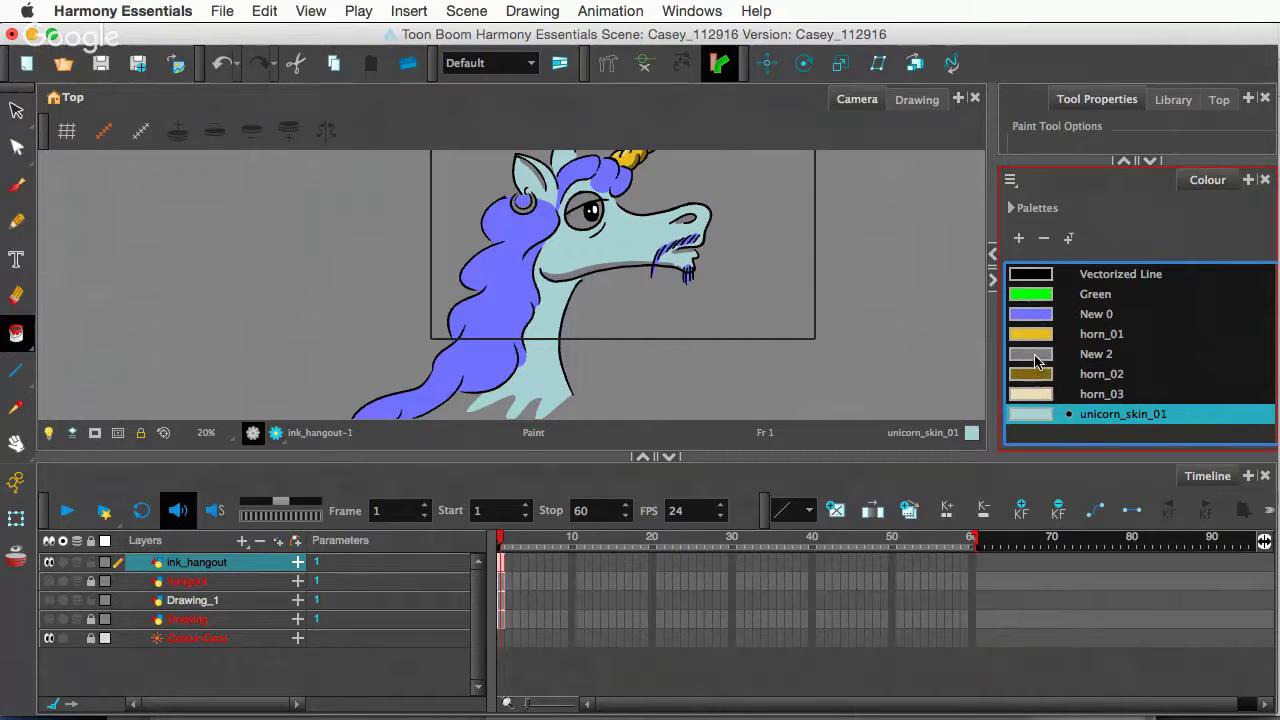
# - Leave the New 2 swatch's name unedited, activate the Select tool and turn on its select-by-colour option
pyautogui.doubleClick(1090, 358)
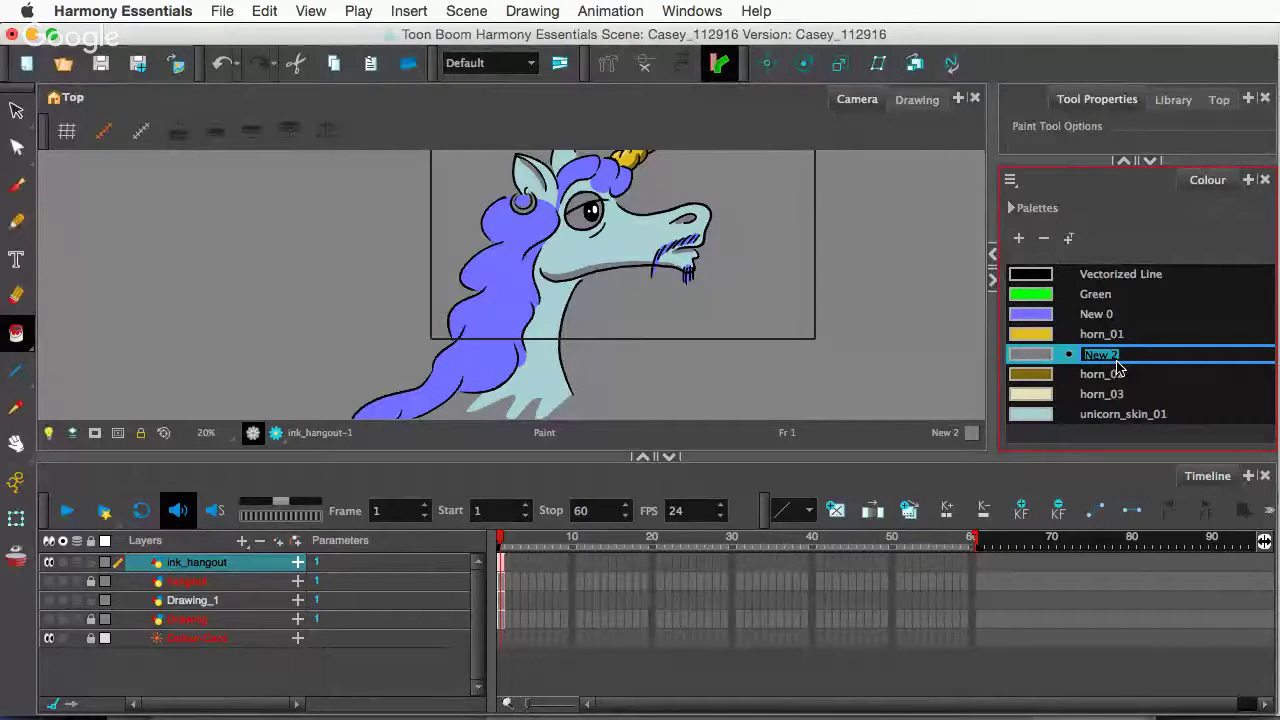
pyautogui.click(1180, 337)
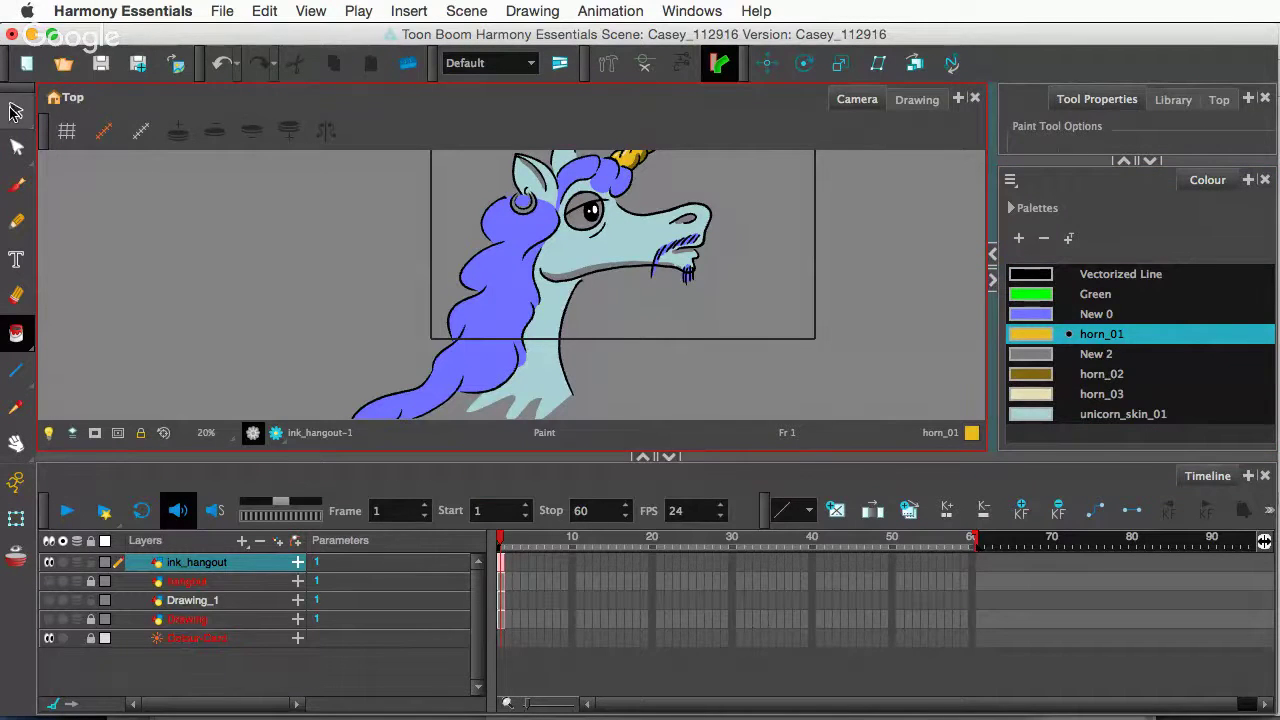
pyautogui.click(12, 106)
pyautogui.click(103, 113)
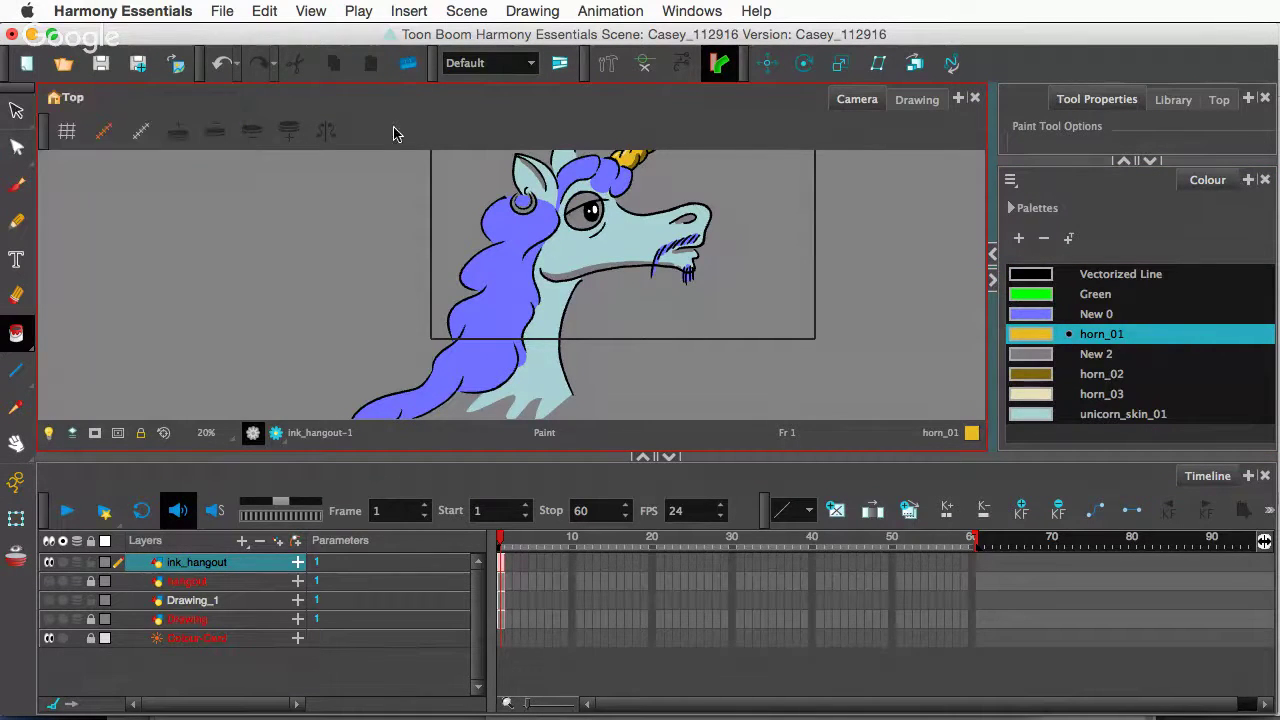
pyautogui.click(1218, 102)
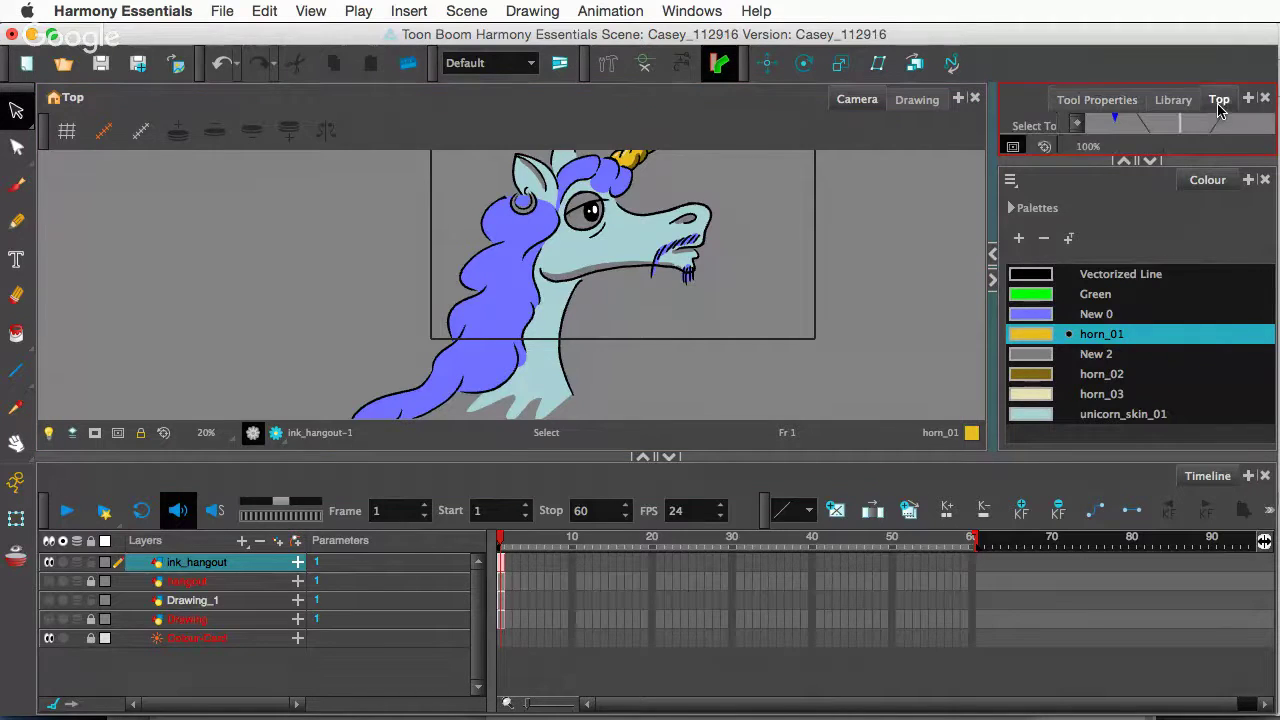
pyautogui.click(1090, 100)
pyautogui.moveTo(1078, 161); pyautogui.dragTo(1078, 302)
pyautogui.click(1168, 172)
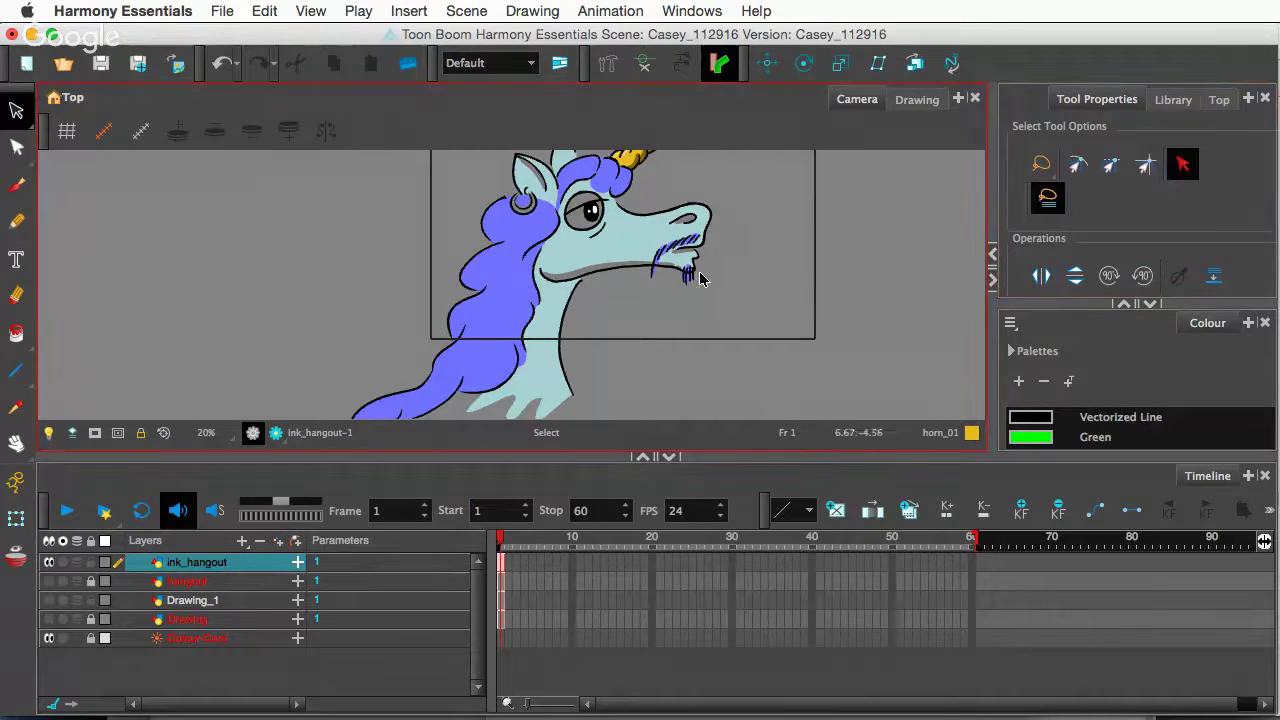
# - Select all areas sharing the jaw shadow's grey fill to check them, and clear the selection
pyautogui.scroll(3, 688, 272)
pyautogui.moveTo(625, 240); pyautogui.dragTo(586, 372)
pyautogui.moveTo(586, 276); pyautogui.dragTo(607, 230)
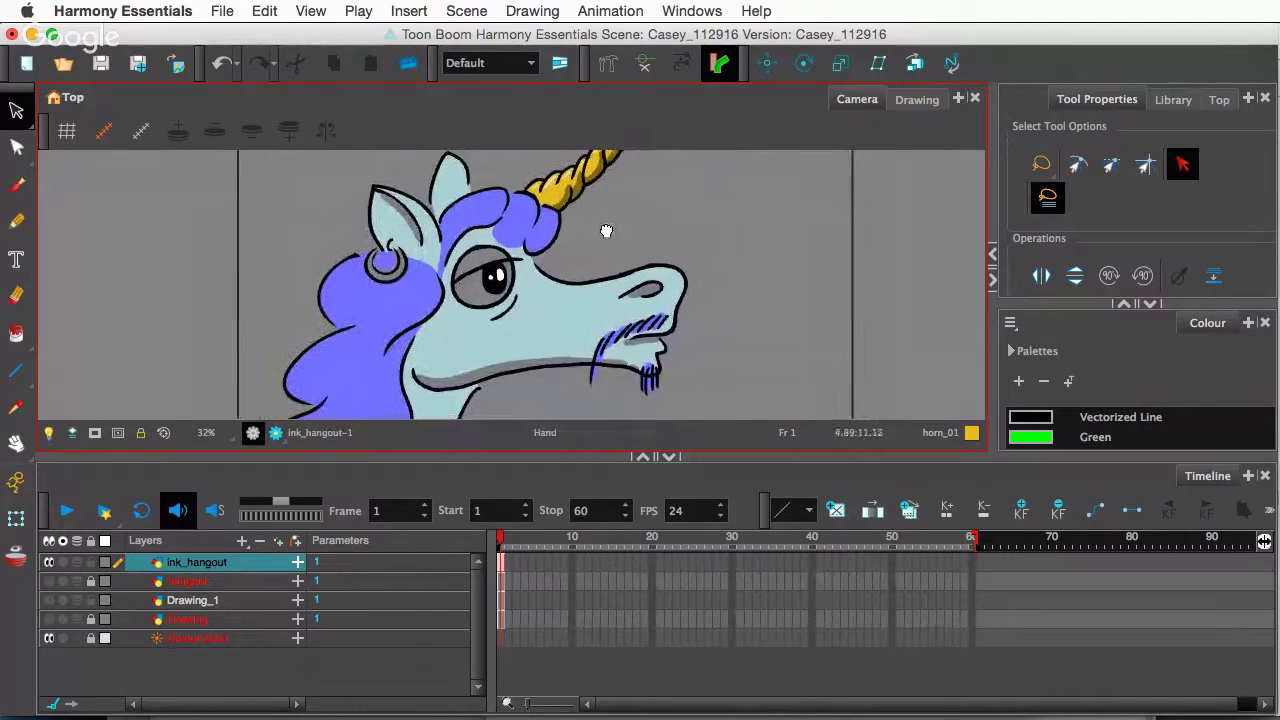
pyautogui.click(449, 384)
pyautogui.click(1050, 416)
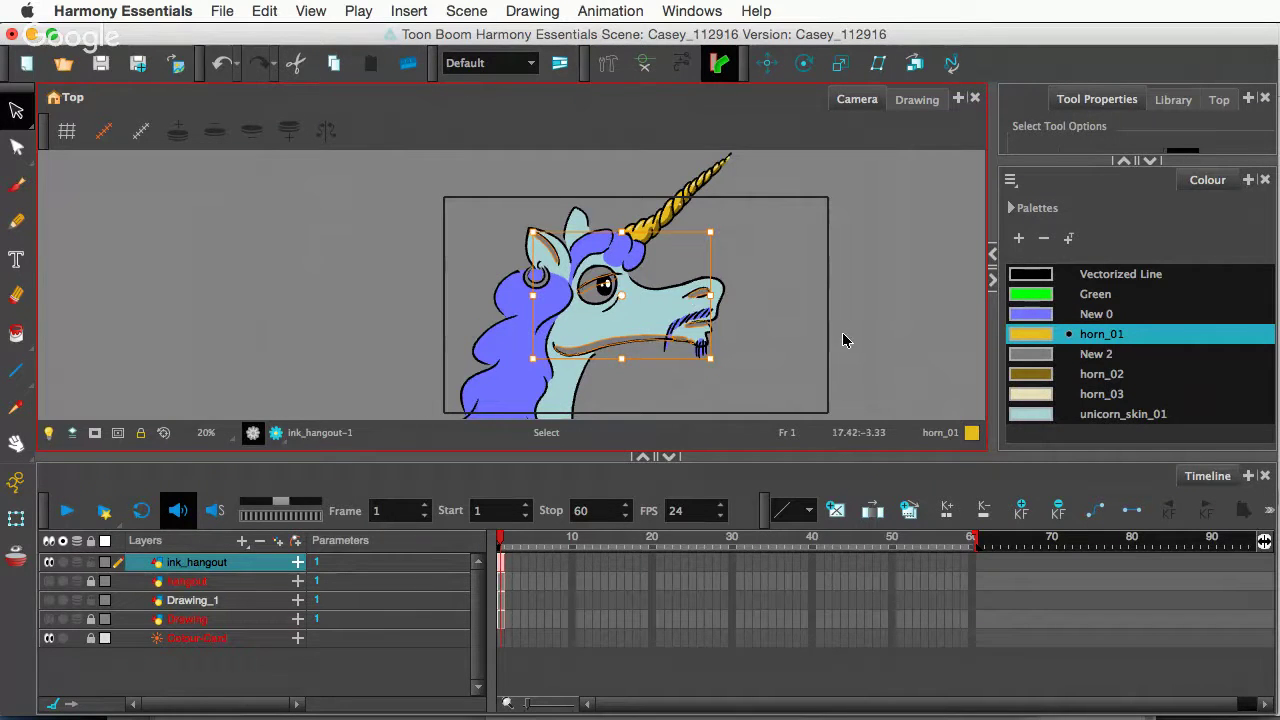
pyautogui.click(917, 348)
# - Add a new swatch based on unicorn_skin_01 and name it unicorn_skin_02
pyautogui.click(1037, 418)
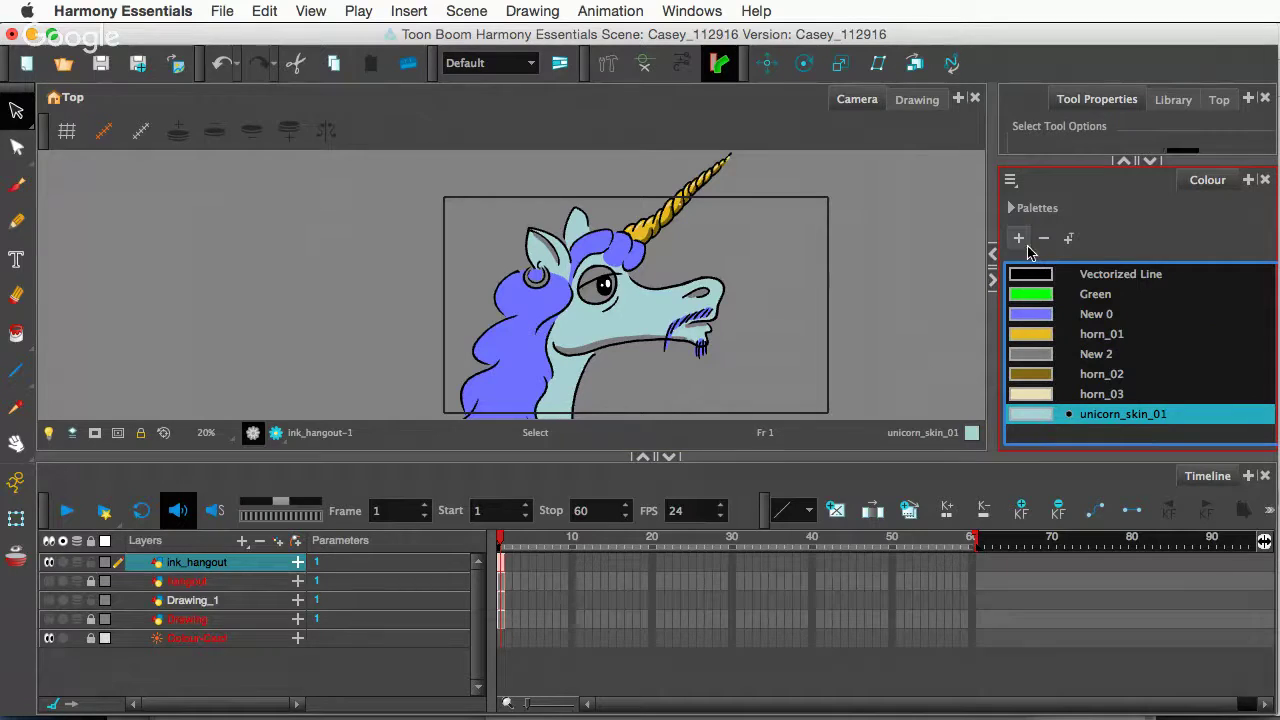
pyautogui.click(1019, 238)
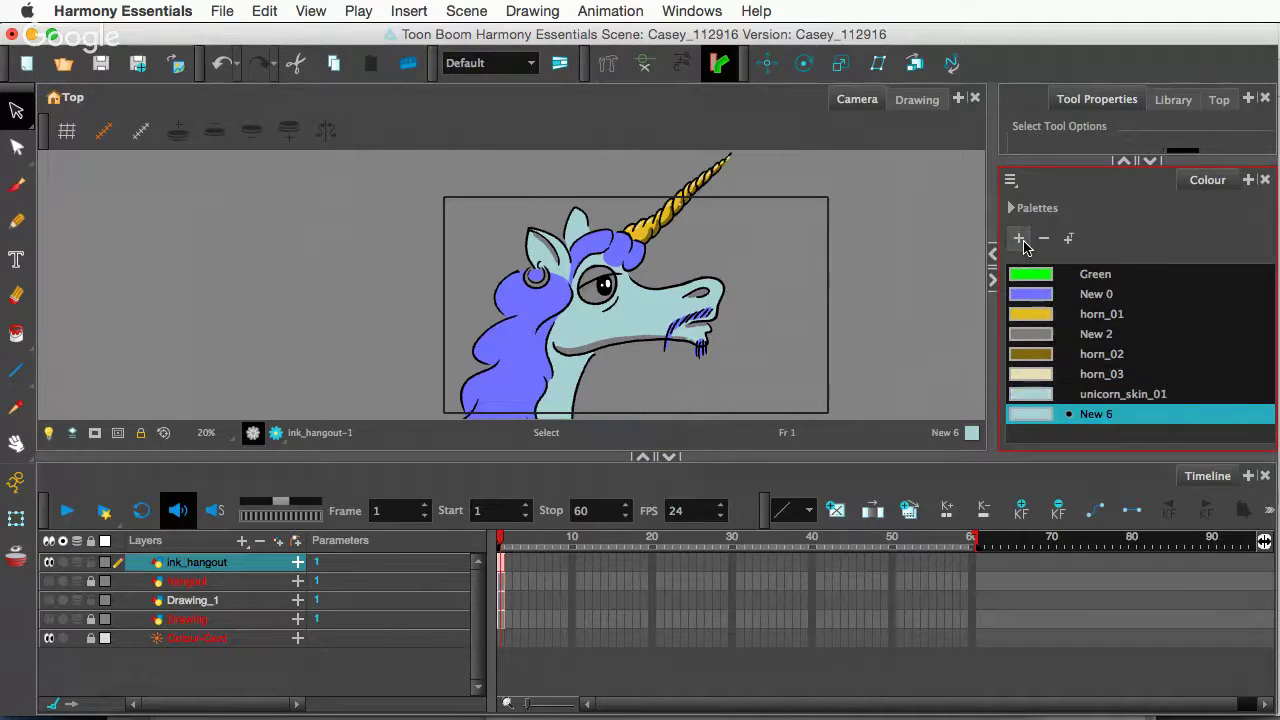
pyautogui.click(1108, 396)
pyautogui.doubleClick(1108, 396)
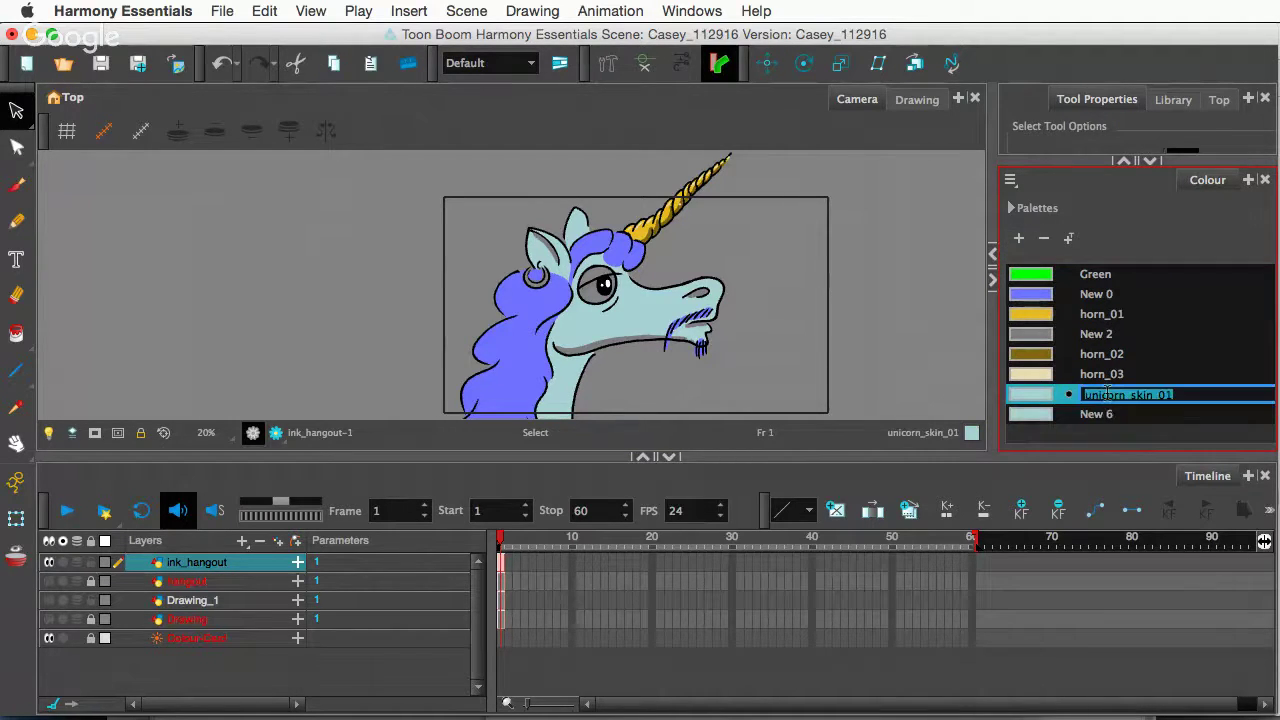
pyautogui.press('super+c')
pyautogui.doubleClick(1118, 416)
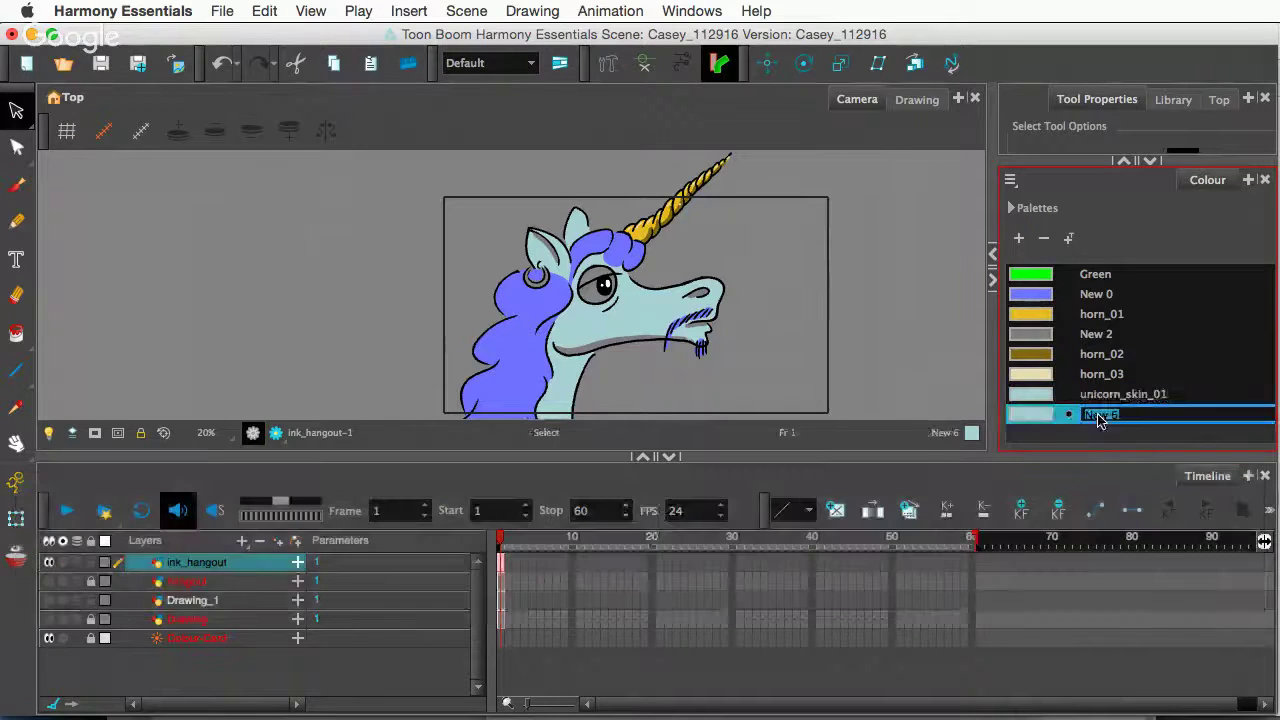
pyautogui.press('super+v')
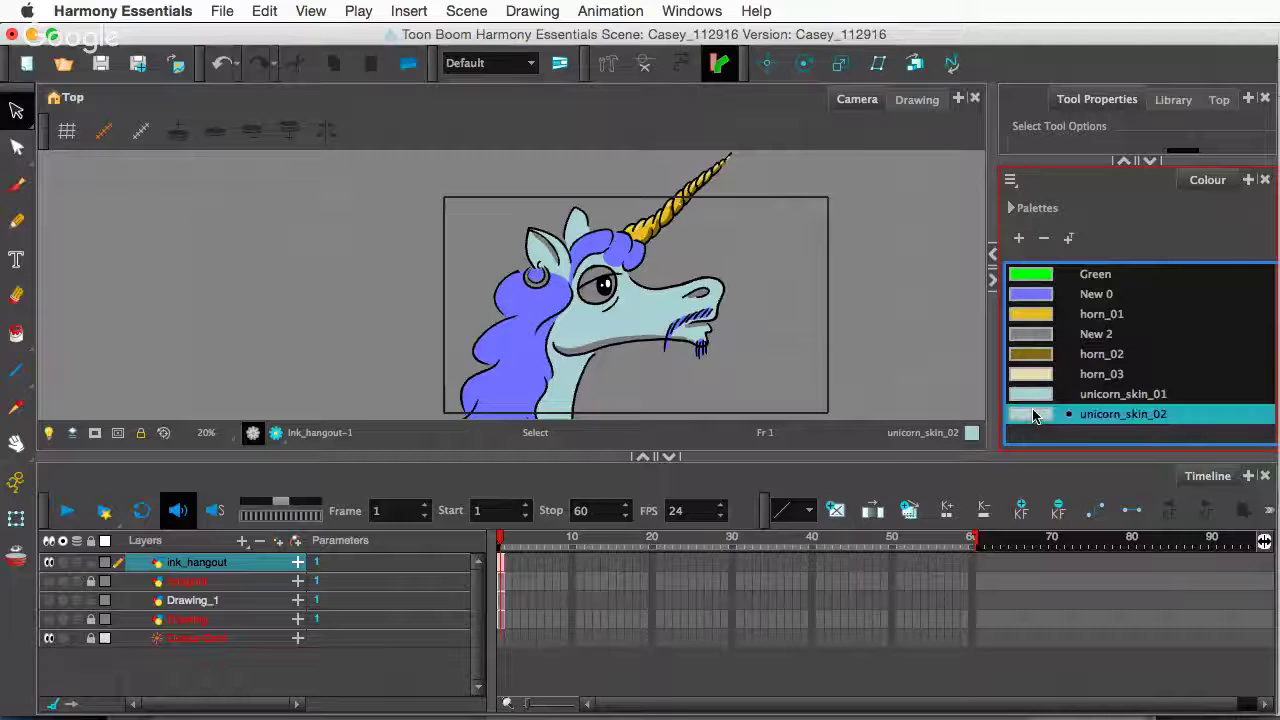
# - Darken the unicorn_skin_02 swatch by lowering its brightness value (V) to 44
pyautogui.doubleClick(1030, 416)
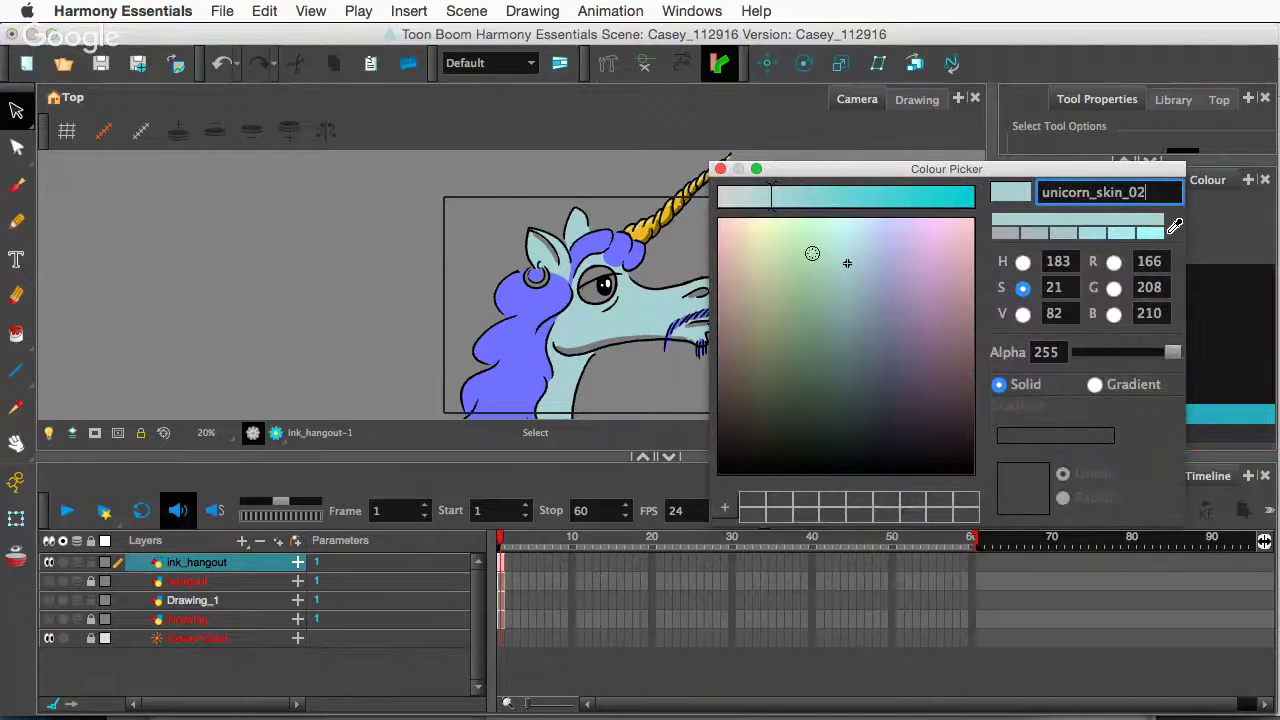
pyautogui.click(1022, 313)
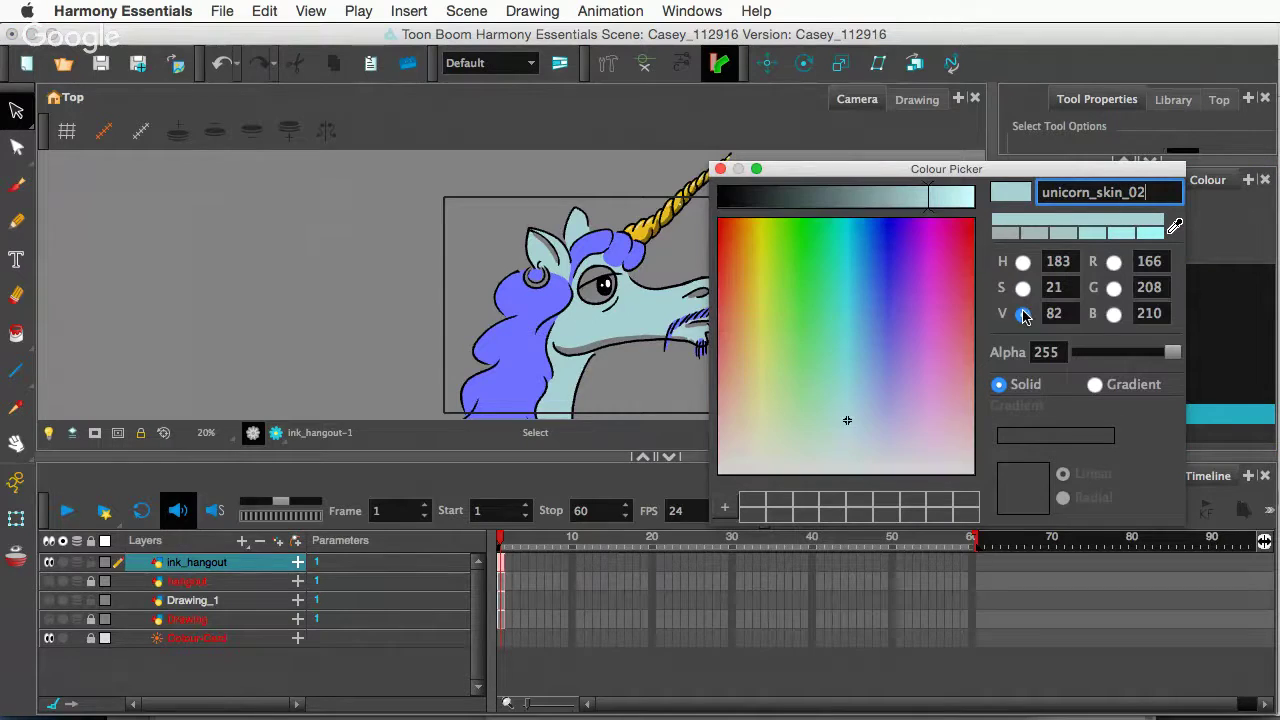
pyautogui.click(854, 200)
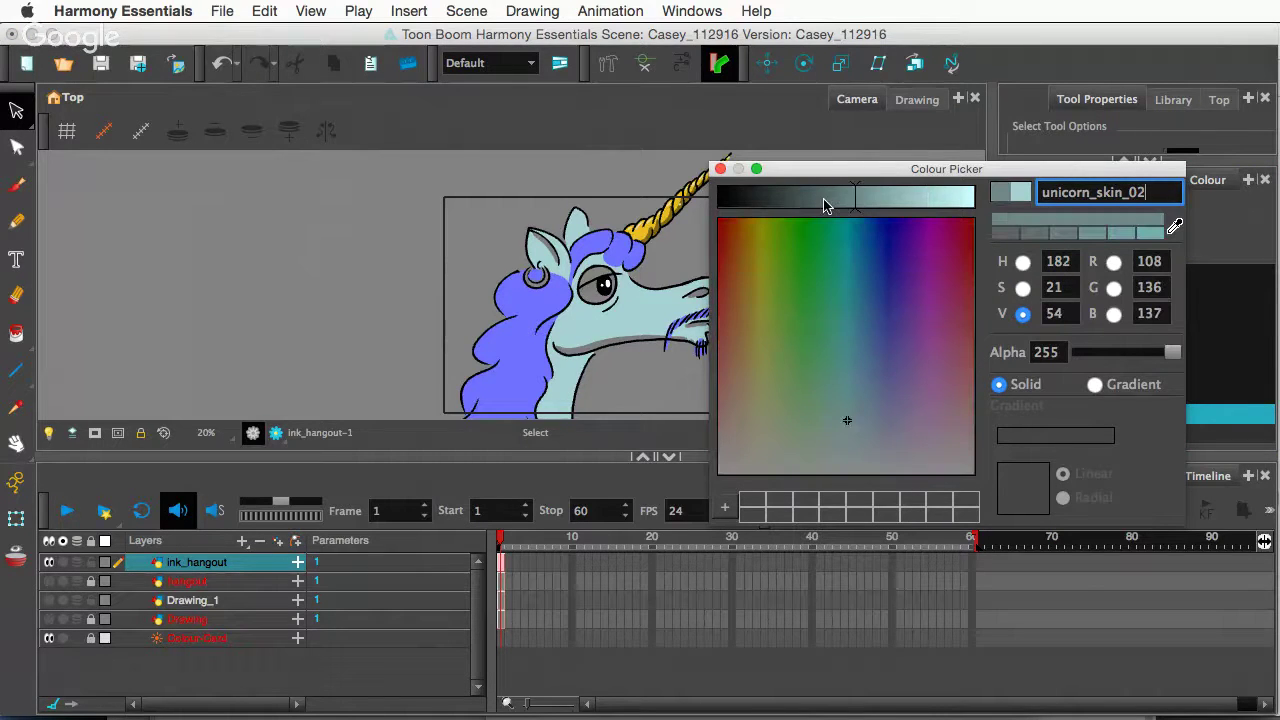
pyautogui.click(831, 200)
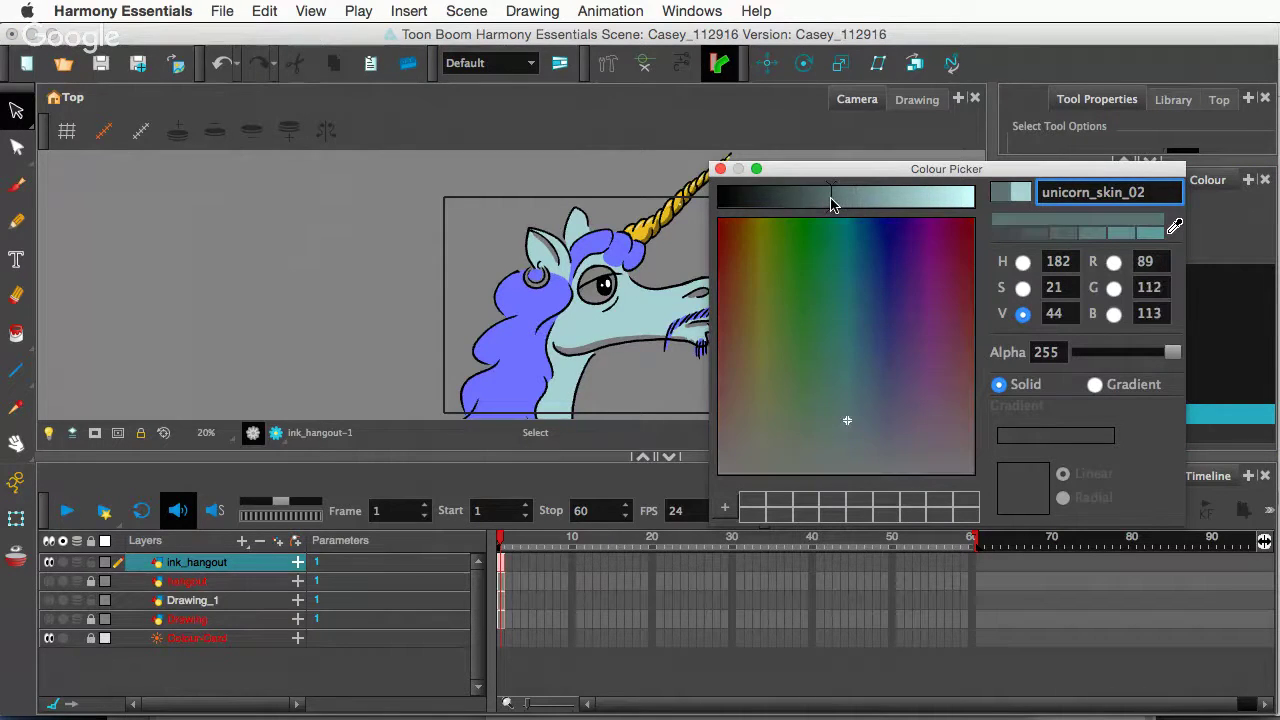
pyautogui.click(721, 170)
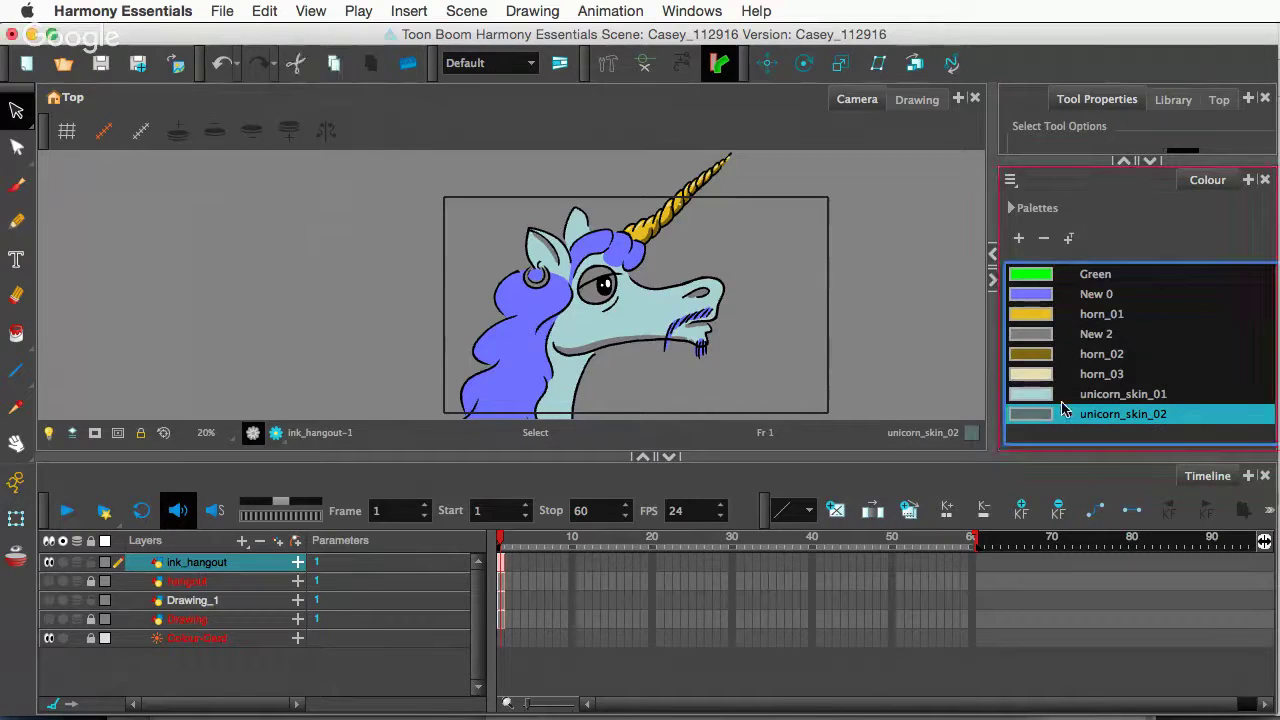
# - Select all areas sharing the inner ear's grey shadow fill, recolour them with unicorn_skin_02 and clear the selection
pyautogui.click(15, 113)
pyautogui.click(77, 108)
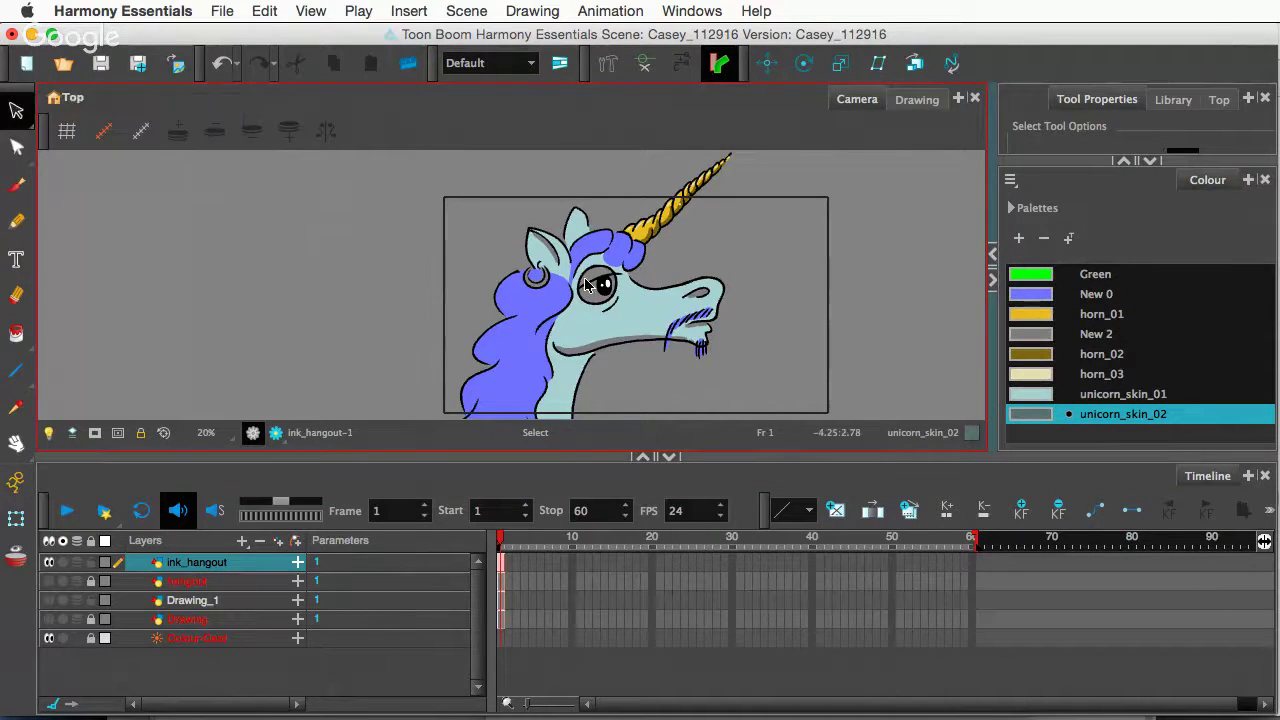
pyautogui.click(545, 242)
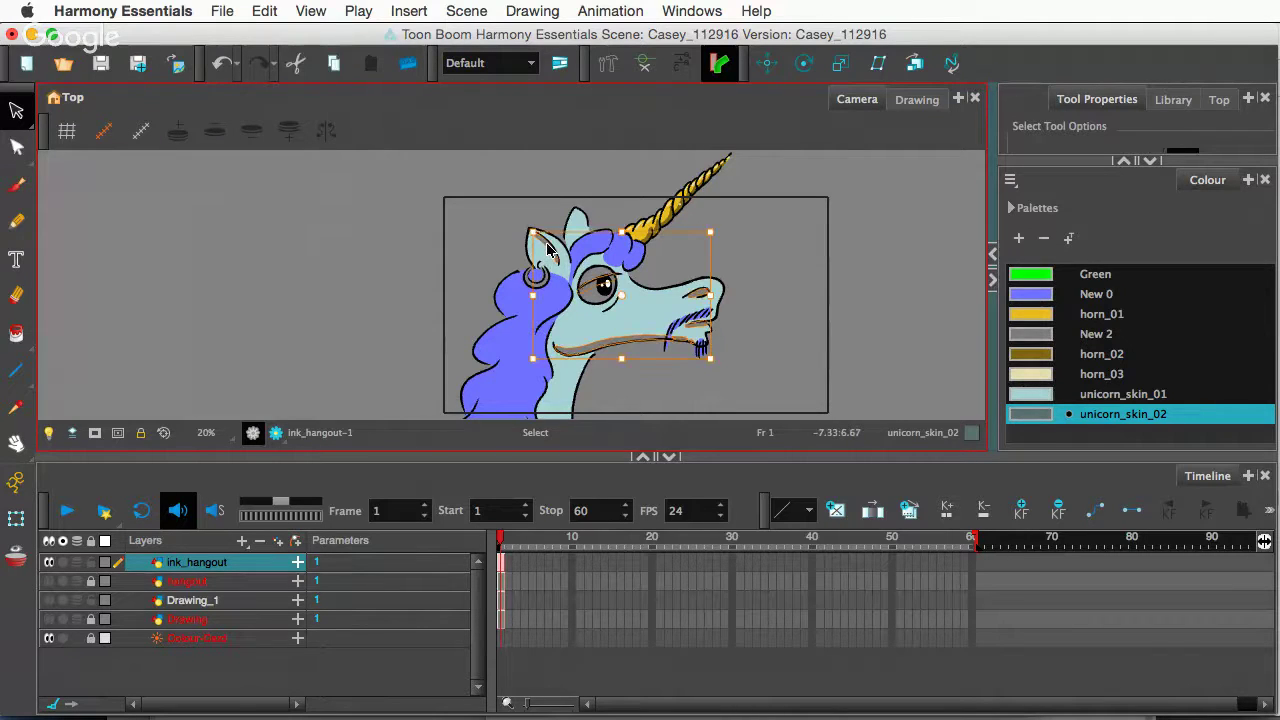
pyautogui.click(1027, 418)
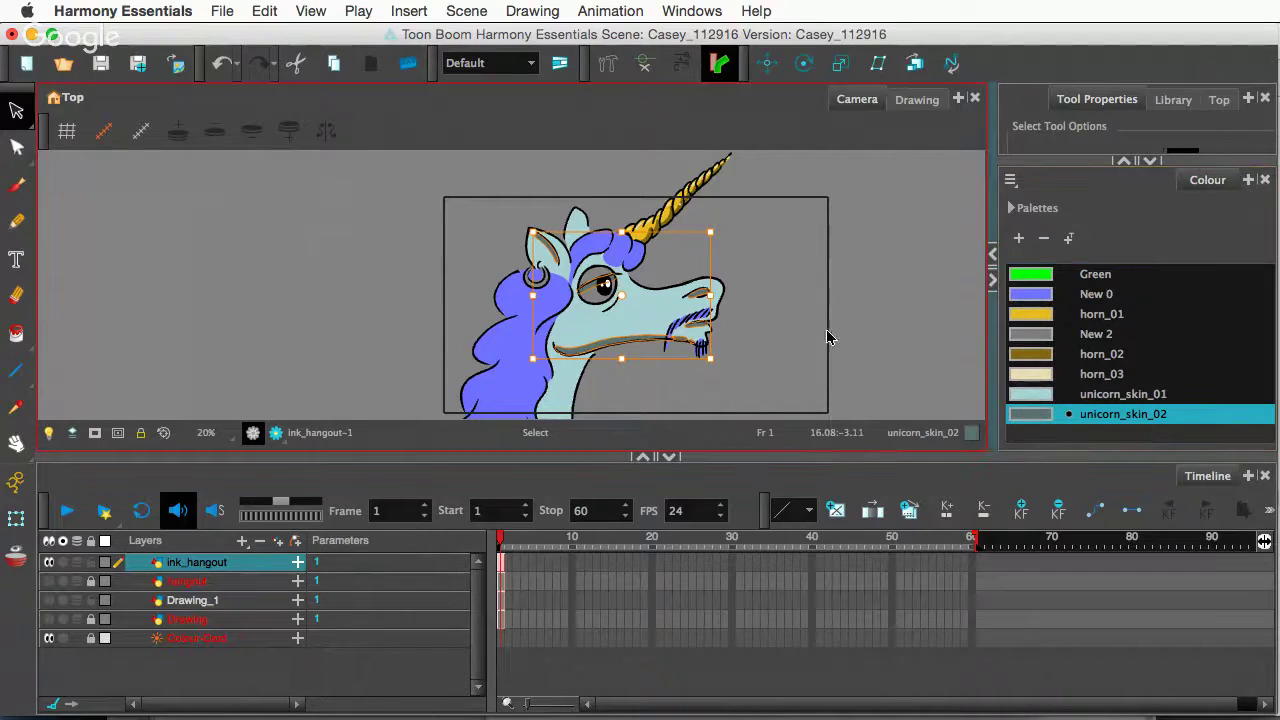
pyautogui.click(780, 323)
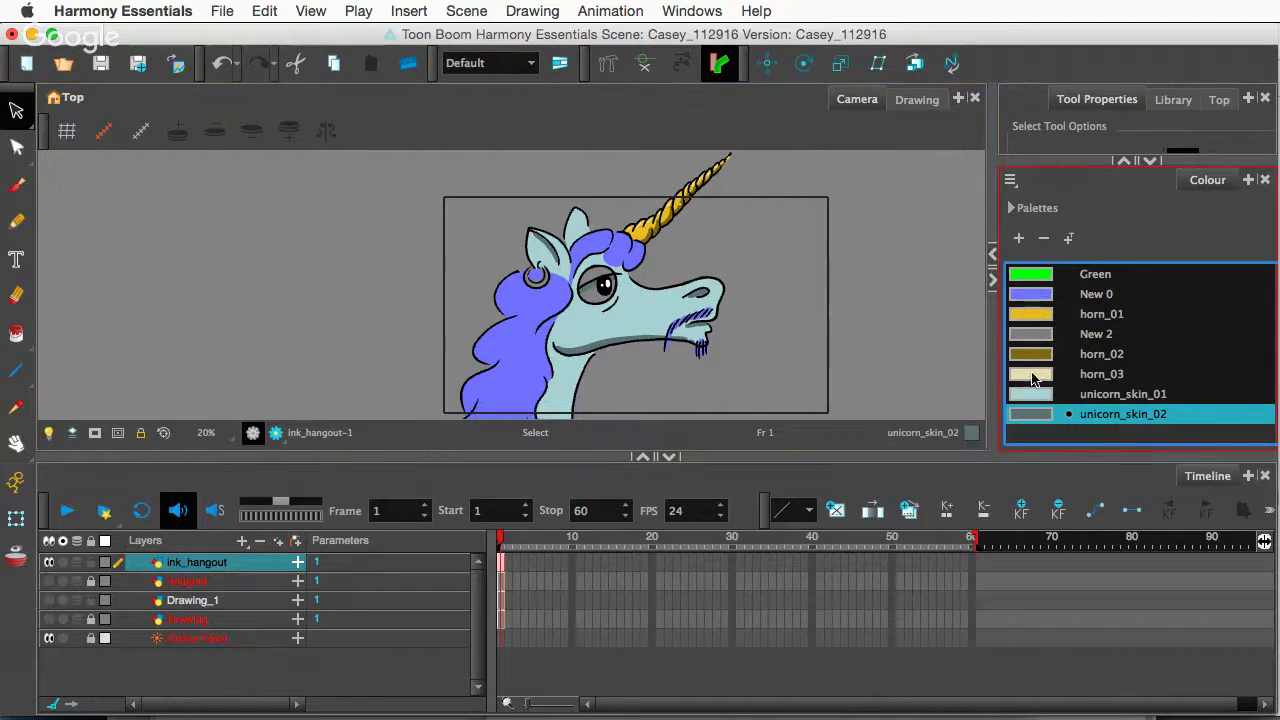
# - Fill the exposed eyeball with the White swatch using the Paint tool, and save the scene
pyautogui.scroll(3, 1034, 378)
pyautogui.click(1031, 296)
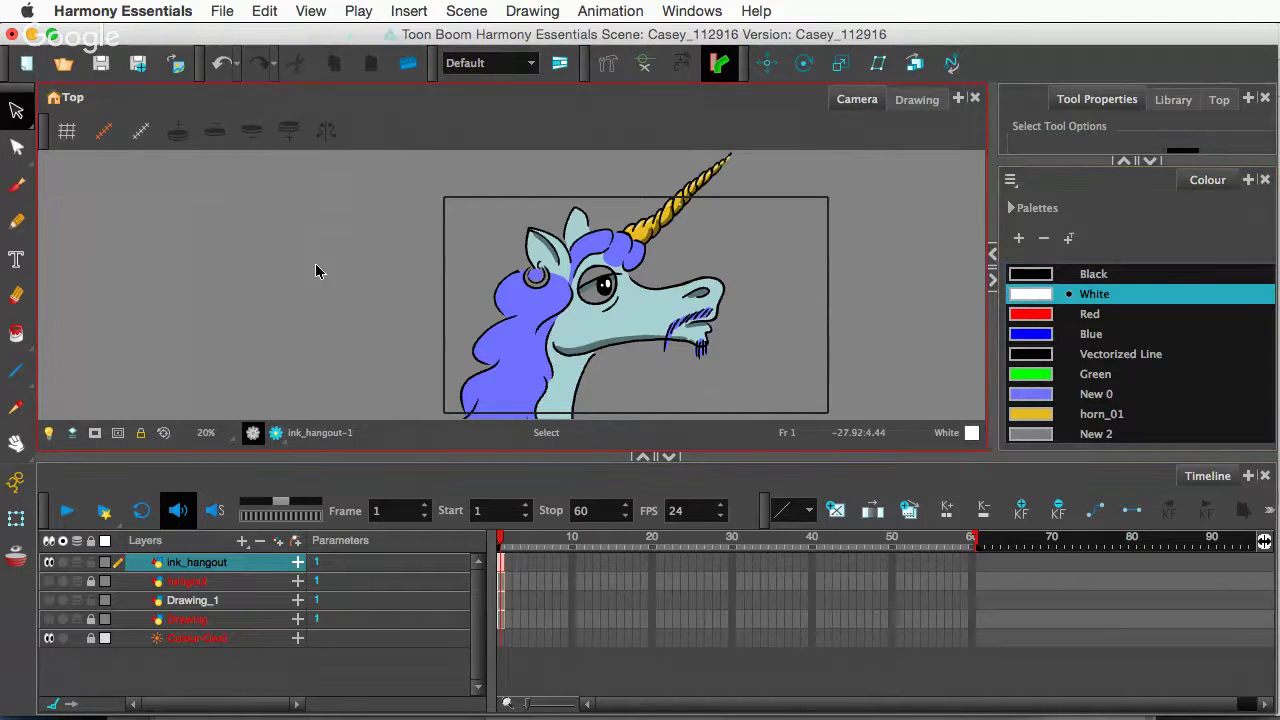
pyautogui.hotkey('alt', 'i')
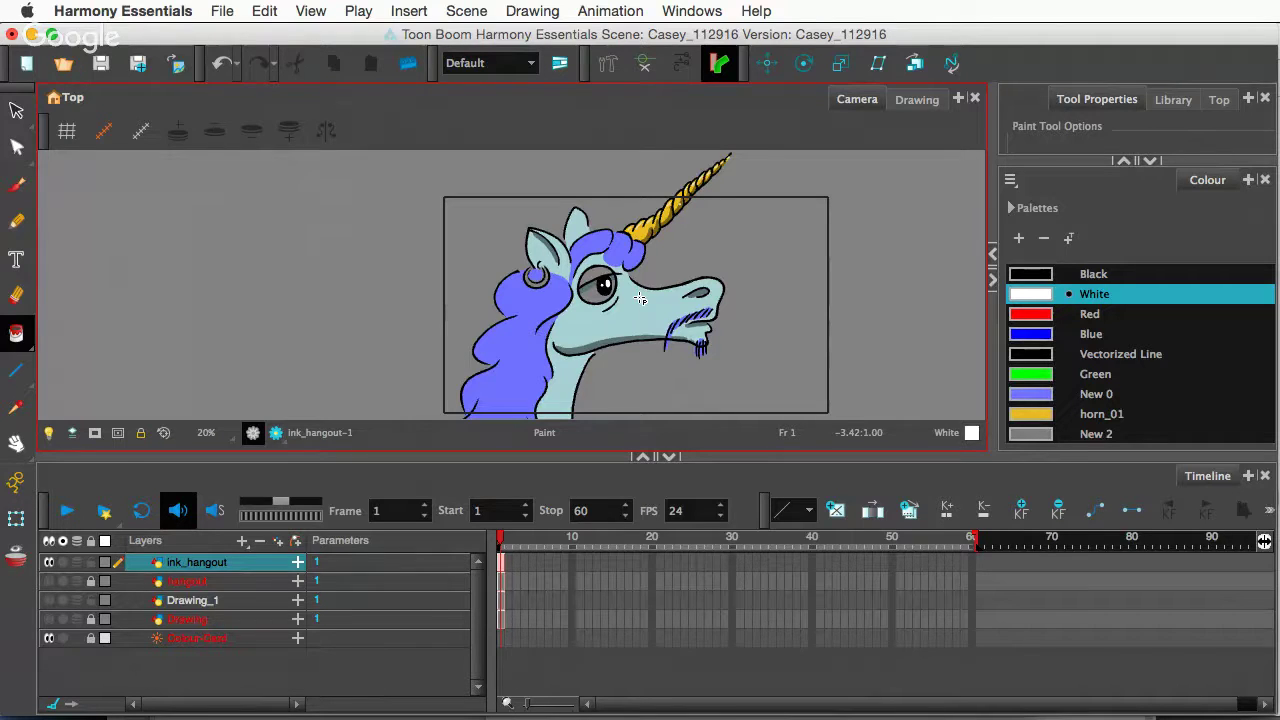
pyautogui.press('super+s')
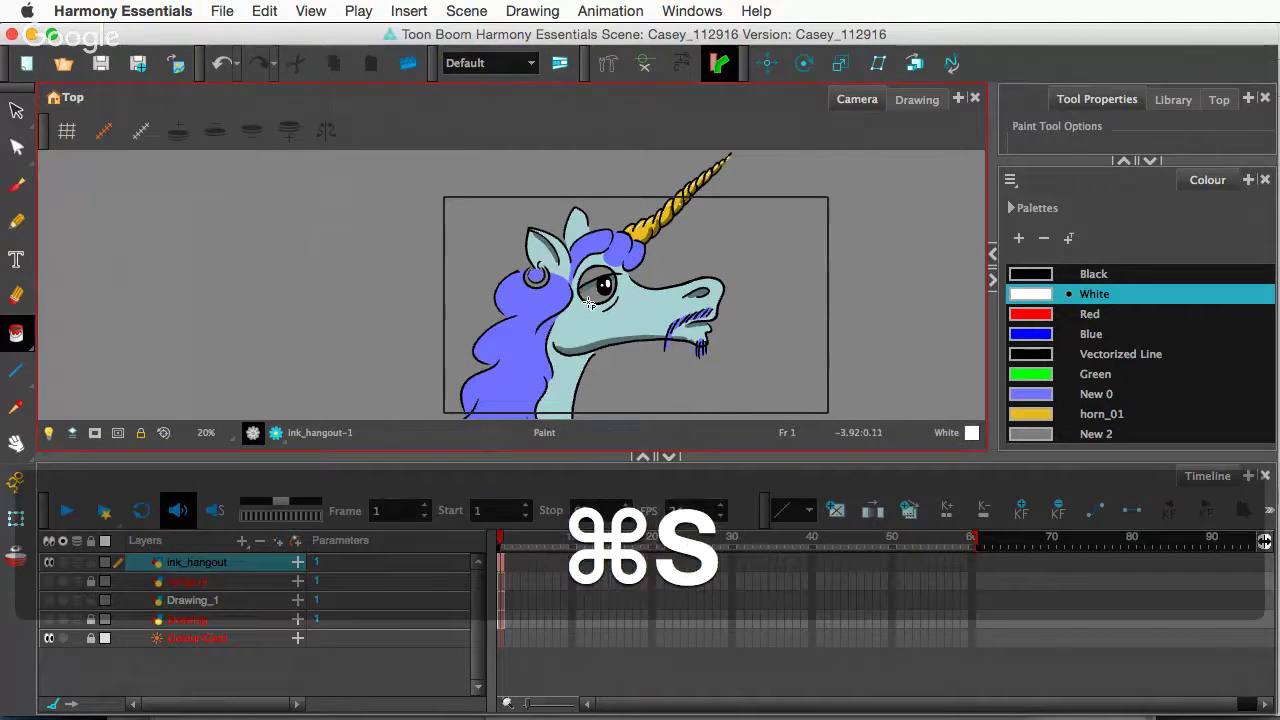
pyautogui.scroll(5, 602, 290)
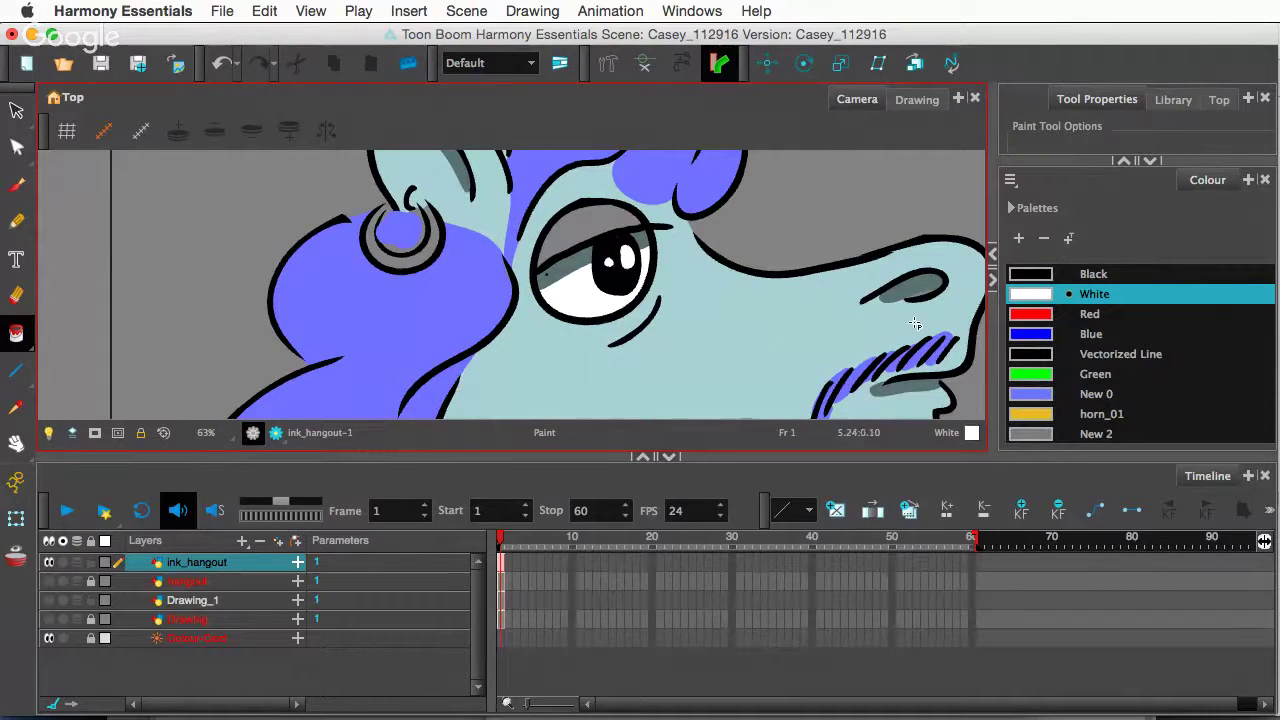
# - Add a new colour swatch based on unicorn_skin_02
pyautogui.scroll(-3, 1100, 424)
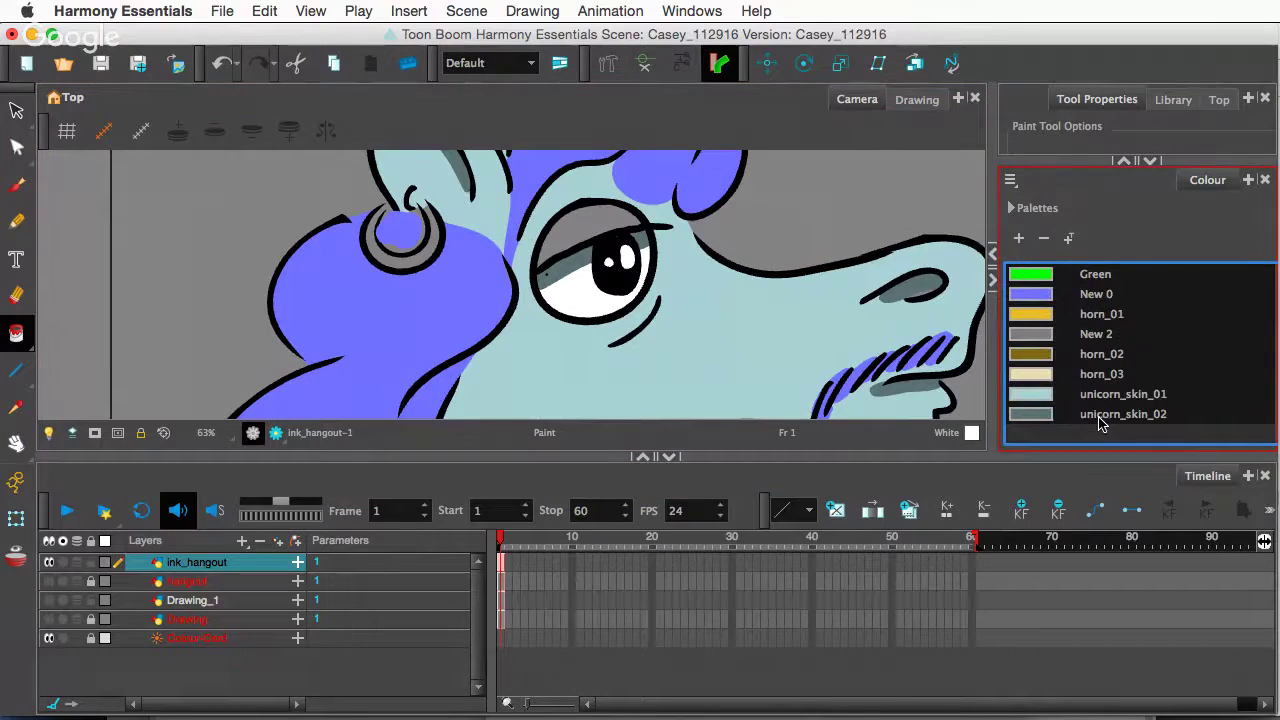
pyautogui.click(1035, 414)
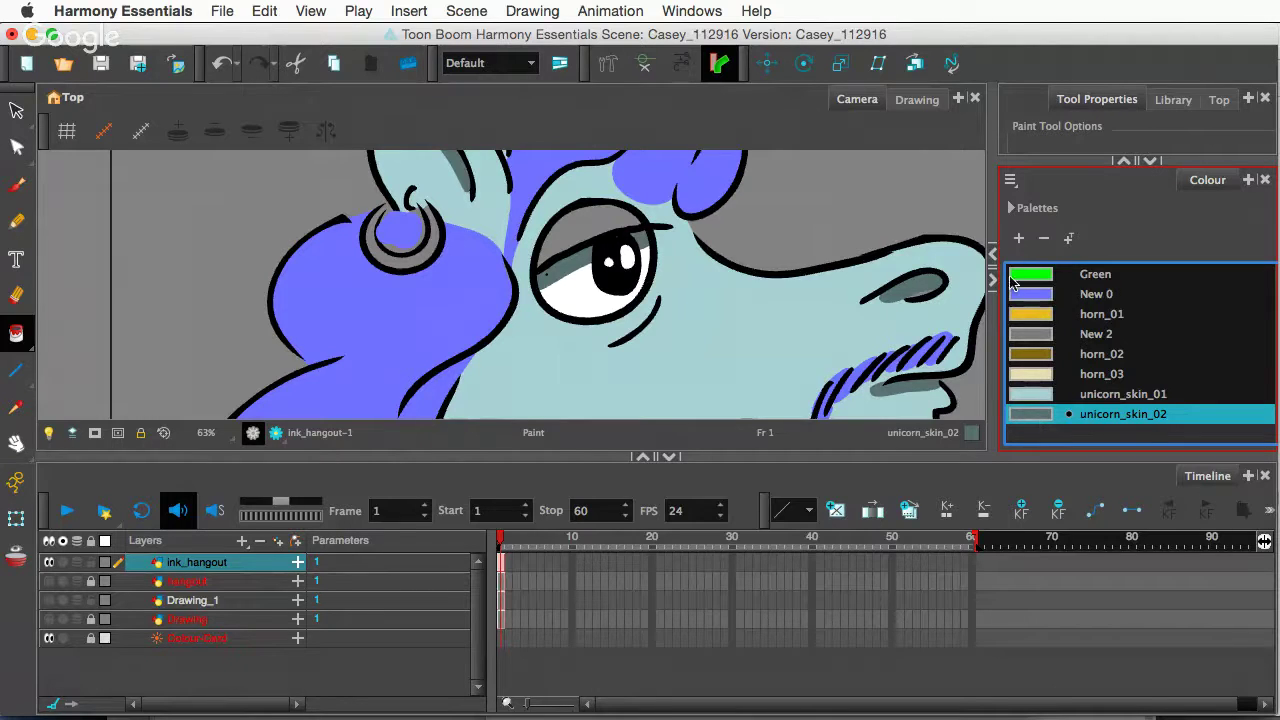
pyautogui.click(1018, 238)
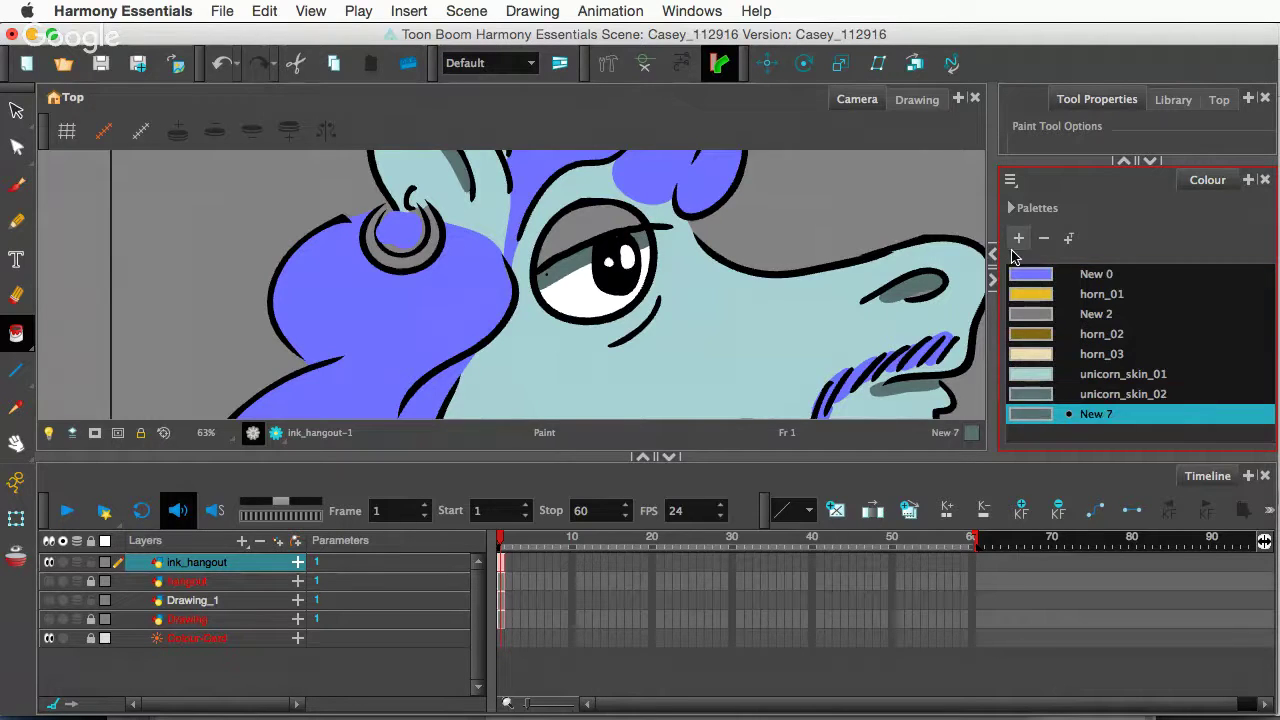
# - Set the New 7 swatch to a slate blue with hue 205, saturation 35 and value 52
pyautogui.doubleClick(1035, 414)
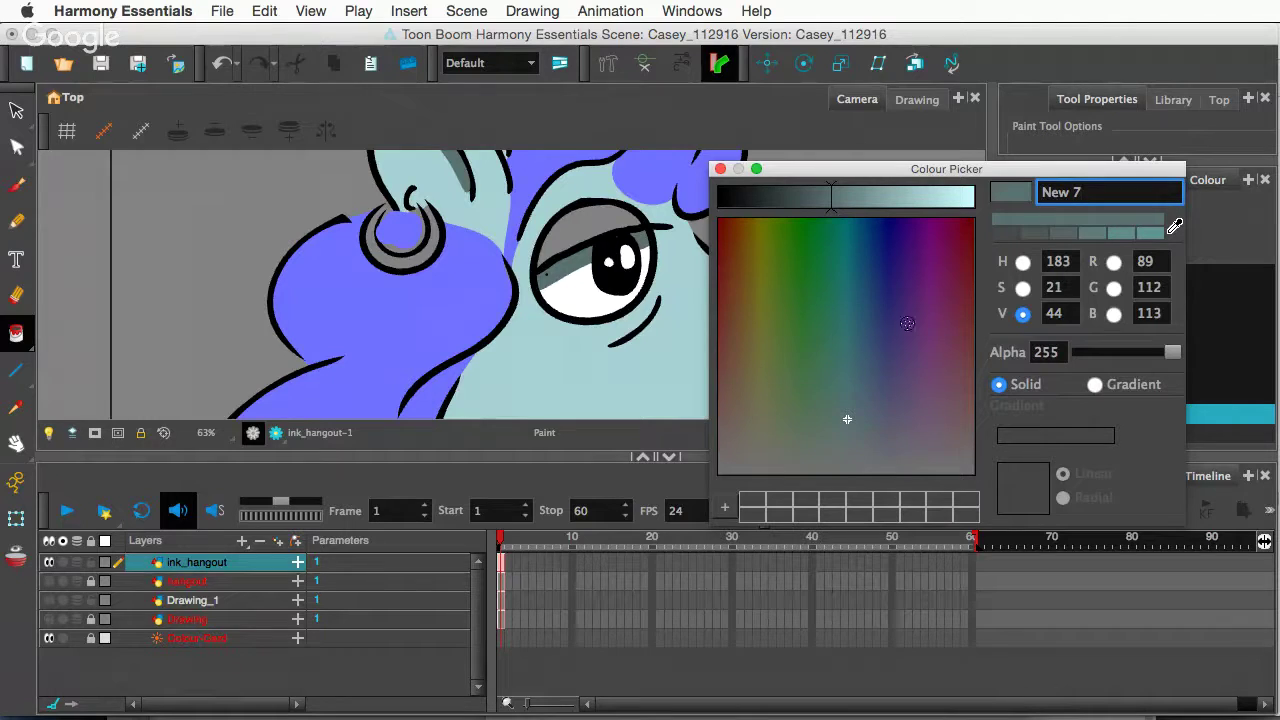
pyautogui.click(1022, 288)
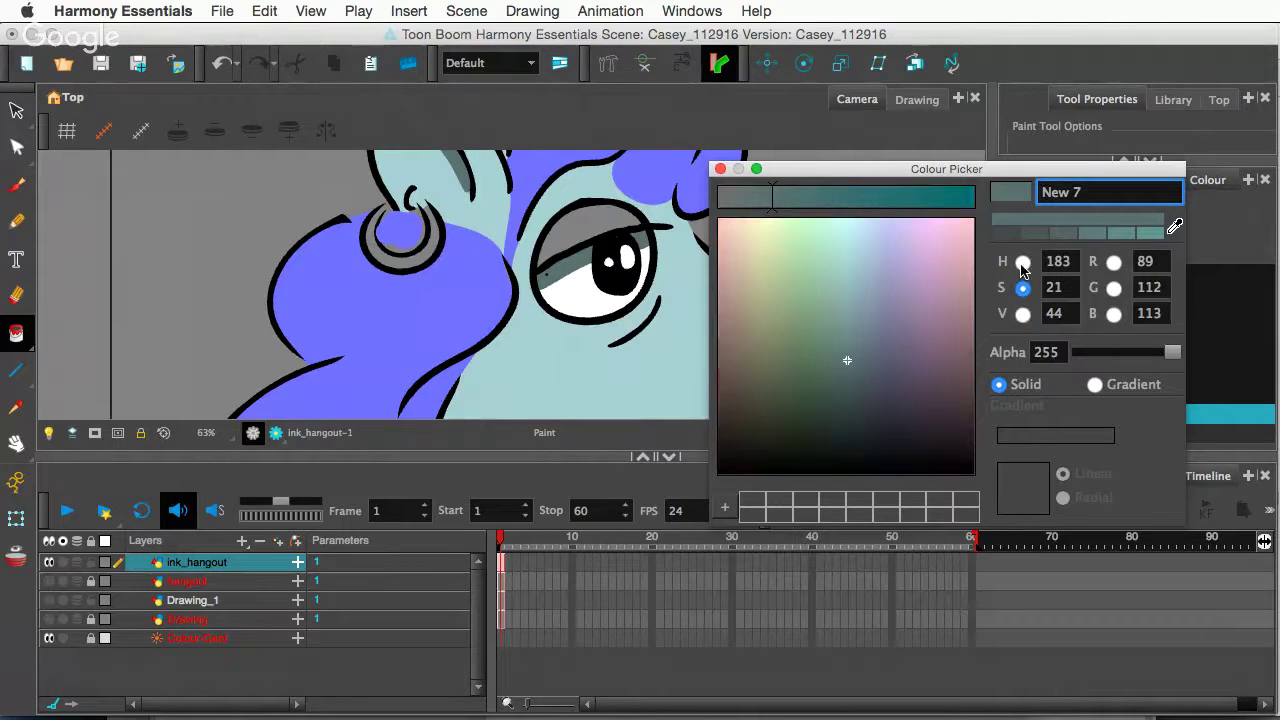
pyautogui.click(1022, 262)
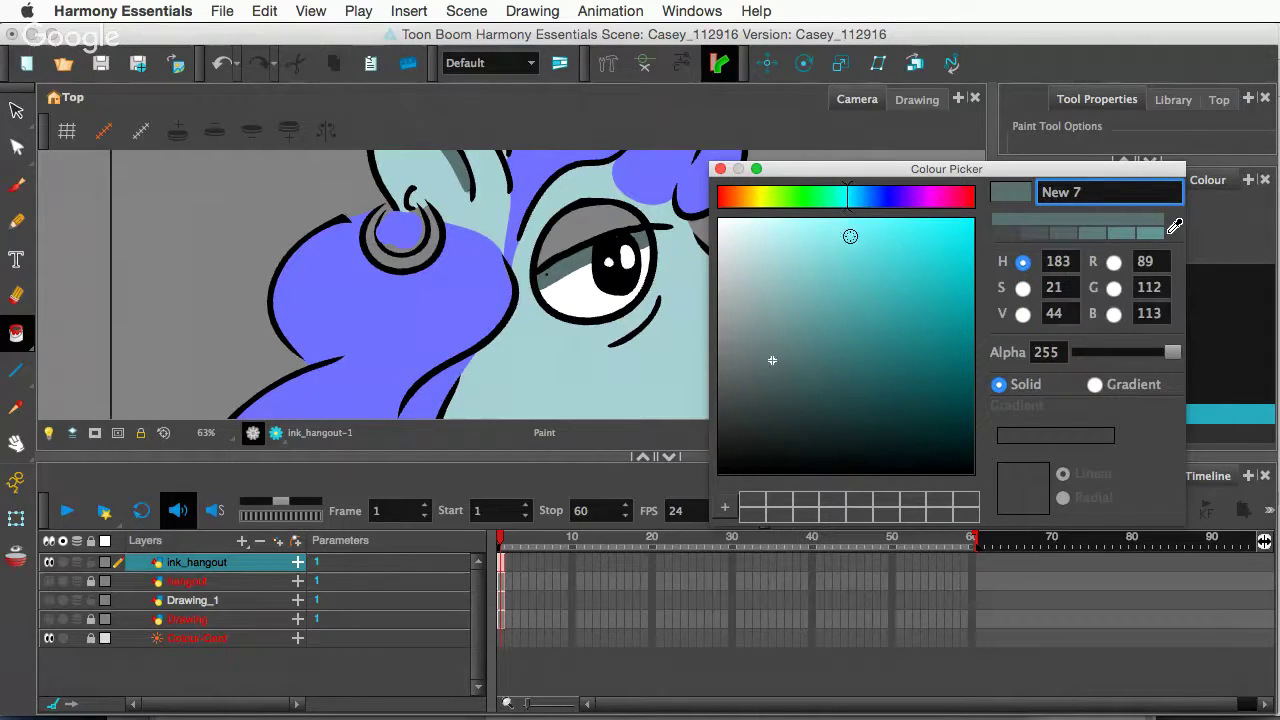
pyautogui.click(787, 356)
pyautogui.click(792, 347)
pyautogui.moveTo(792, 347); pyautogui.dragTo(807, 341)
pyautogui.click(857, 205)
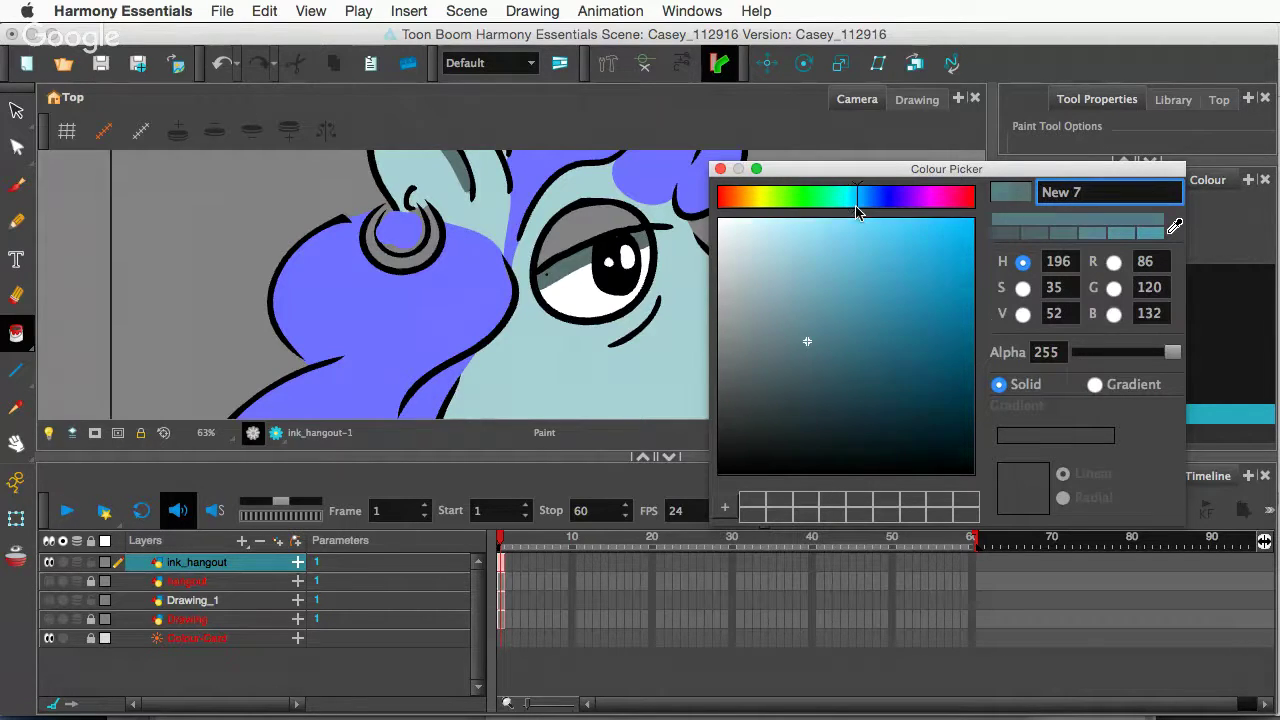
pyautogui.moveTo(857, 206); pyautogui.dragTo(862, 205)
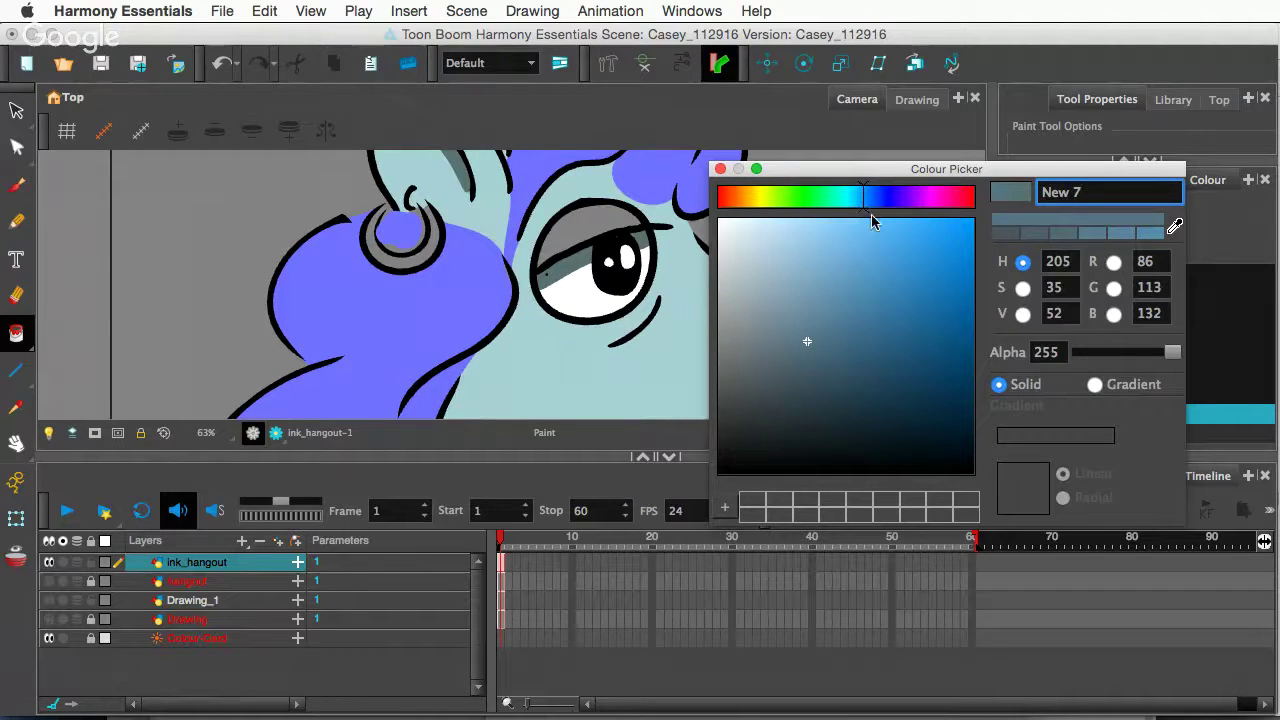
pyautogui.click(720, 168)
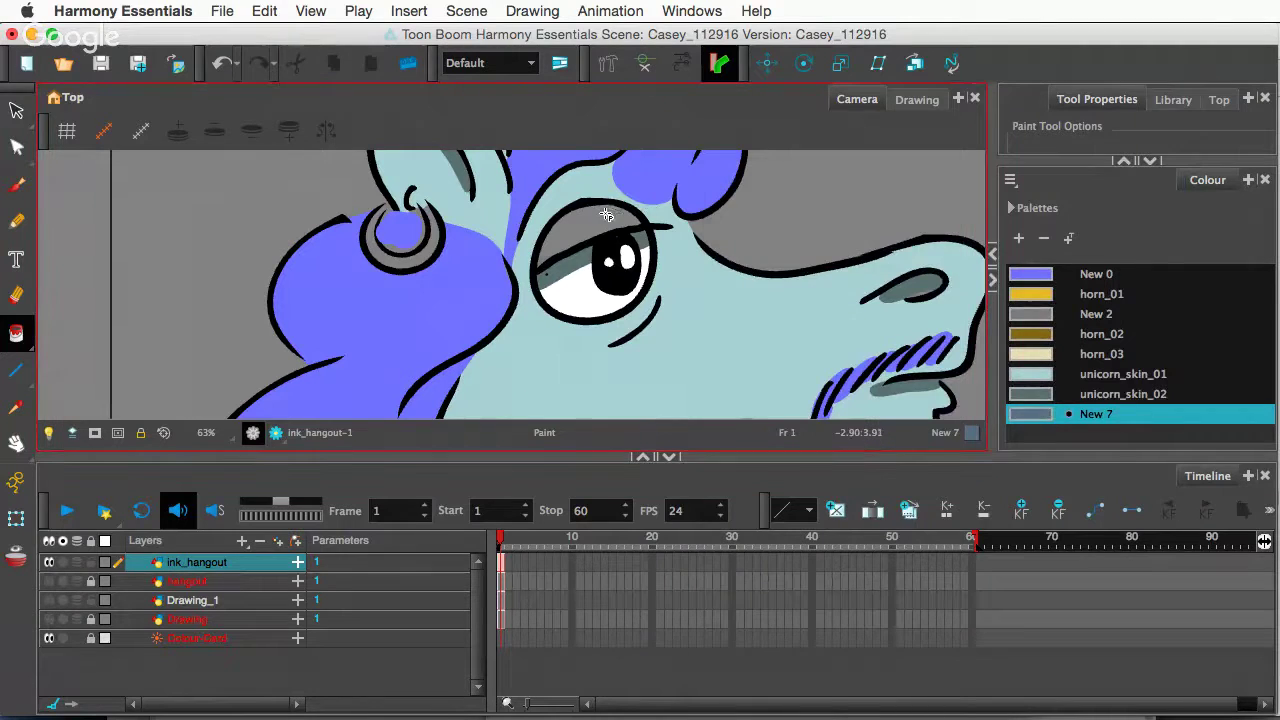
# - Fill the upper eyelid with the New 7 swatch and check the coloured head at different magnifications
pyautogui.scroll(-4, 795, 258)
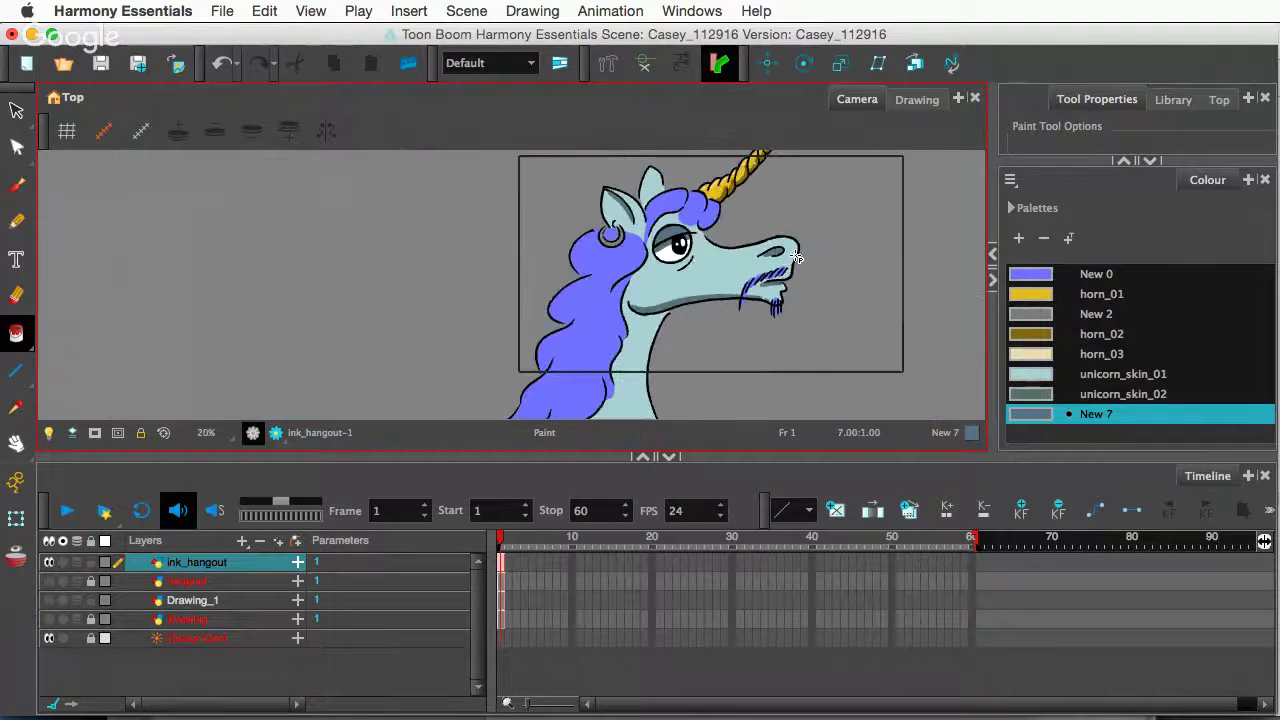
pyautogui.scroll(-1, 795, 258)
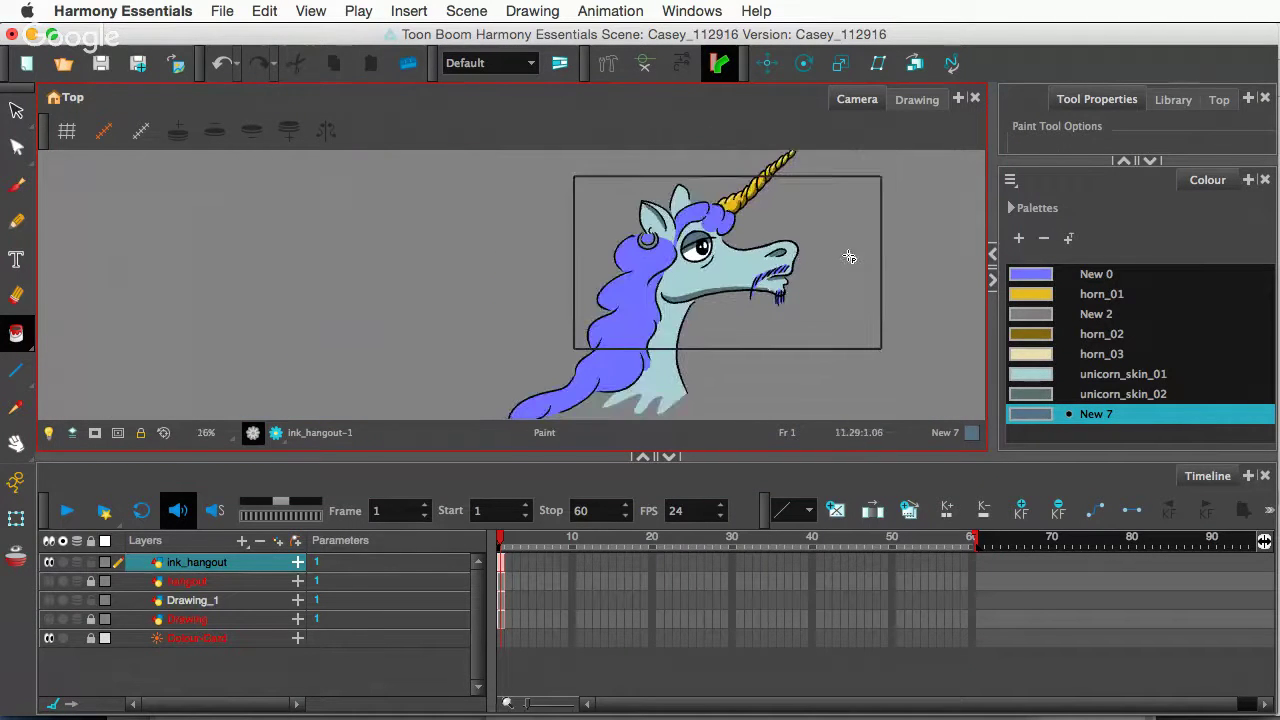
pyautogui.scroll(1, 849, 258)
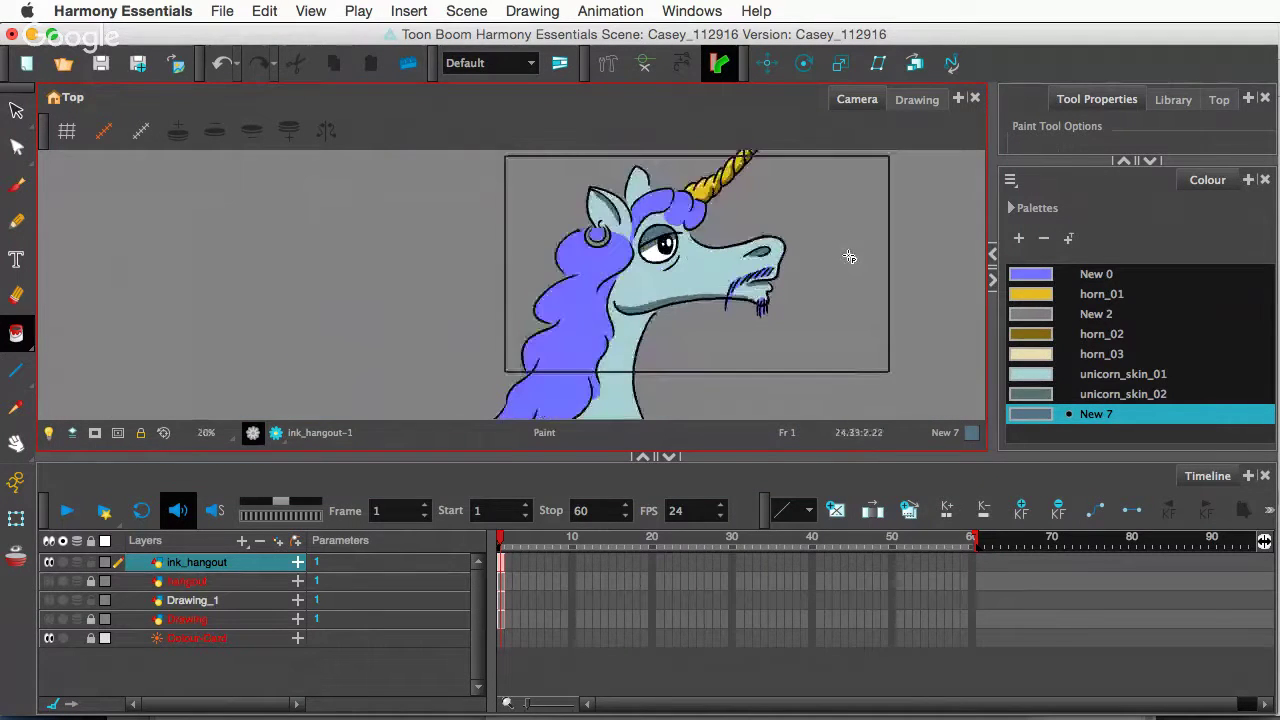
pyautogui.scroll(1, 849, 258)
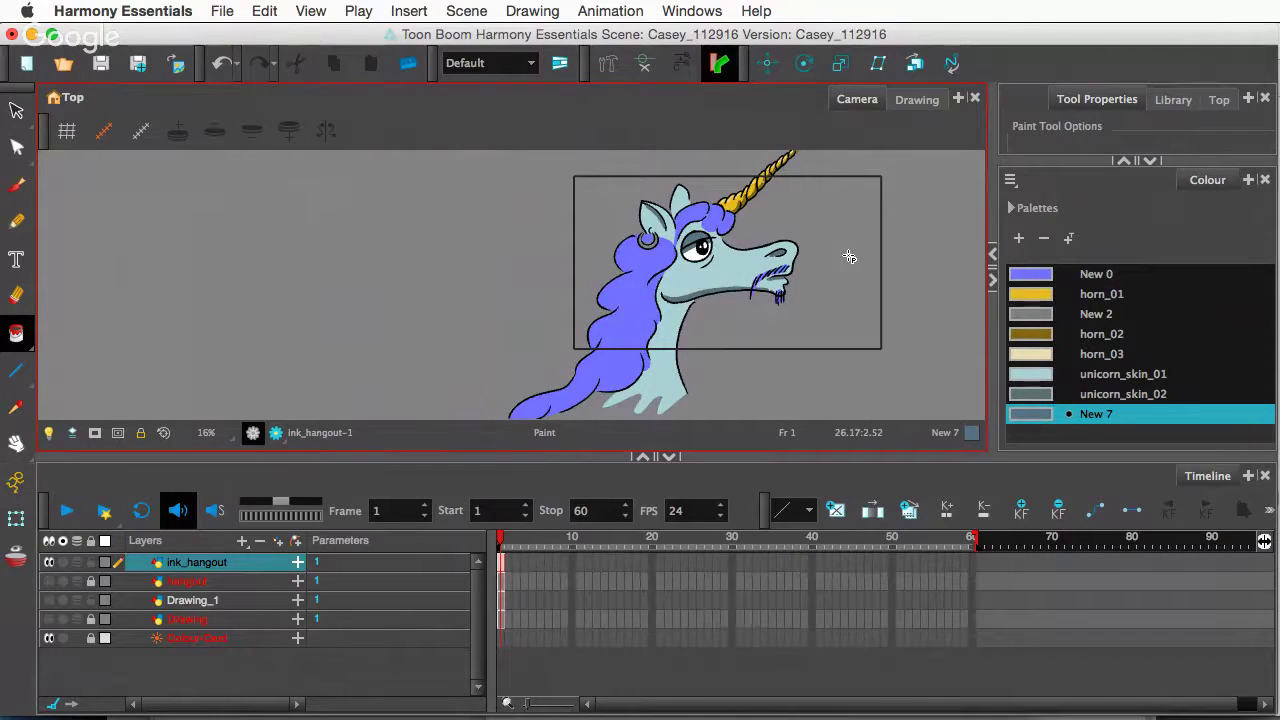
pyautogui.scroll(3, 847, 260)
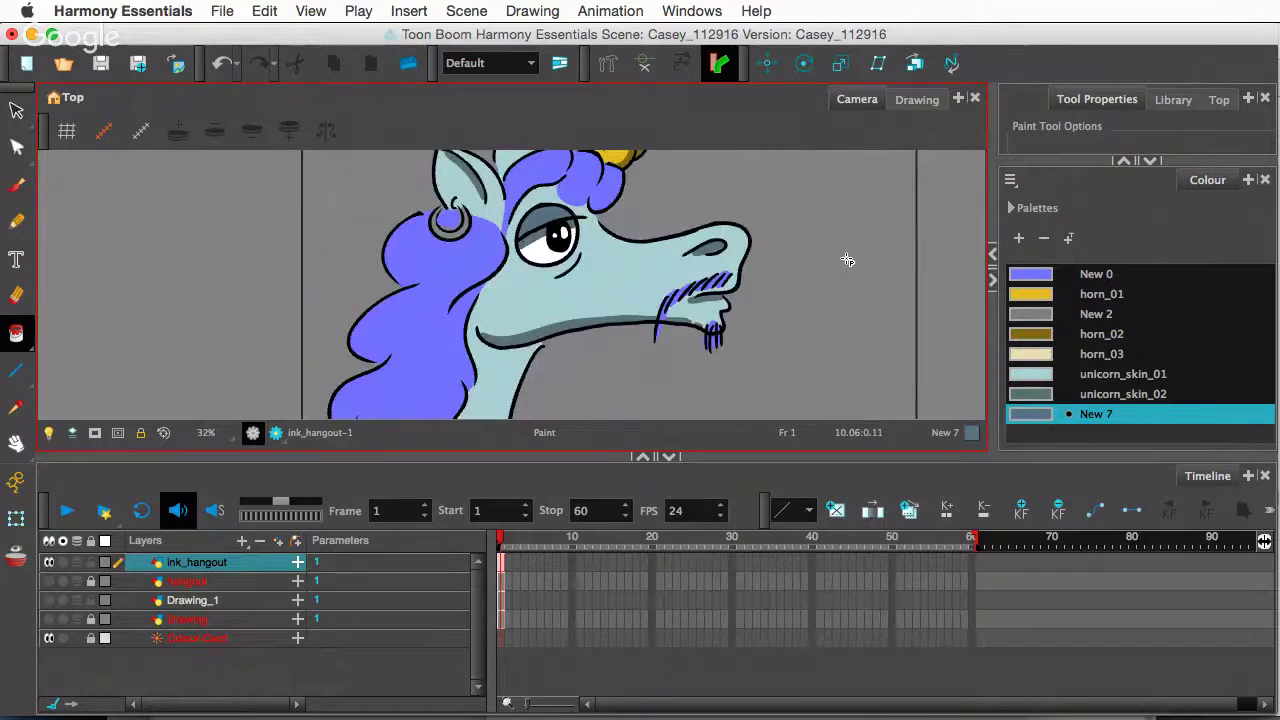
pyautogui.scroll(-3, 847, 260)
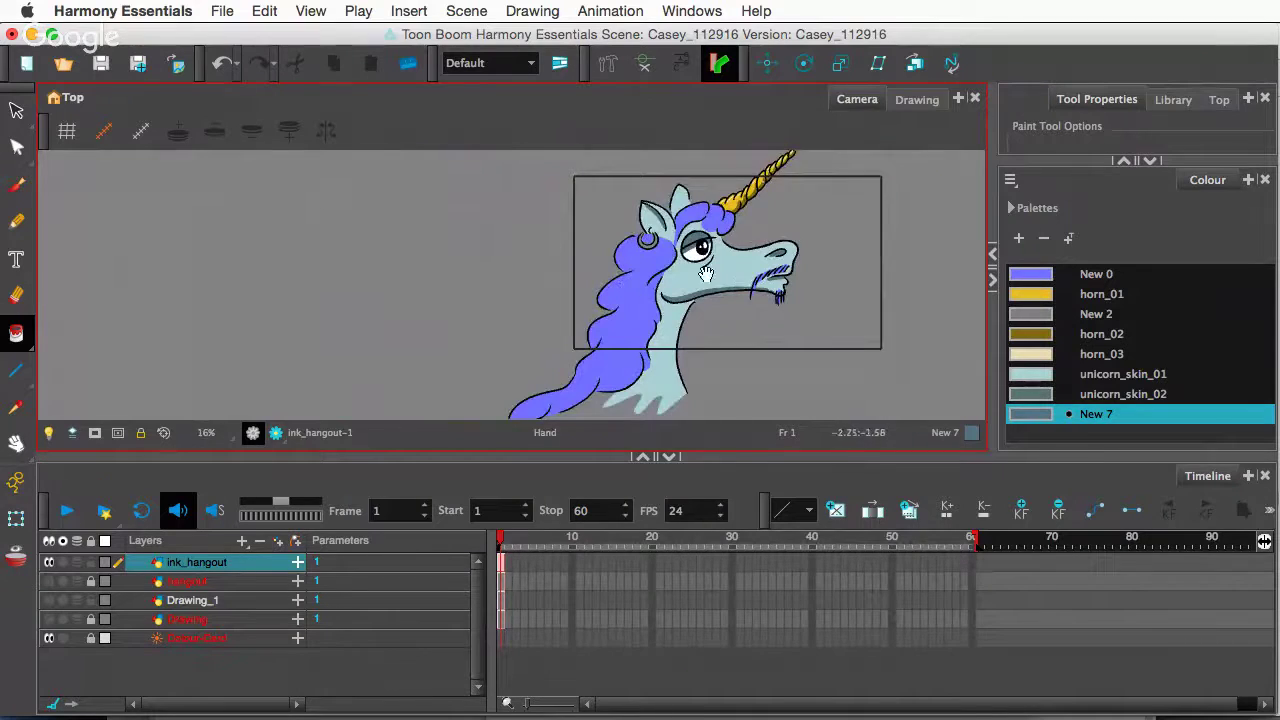
pyautogui.moveTo(811, 270); pyautogui.dragTo(515, 273)
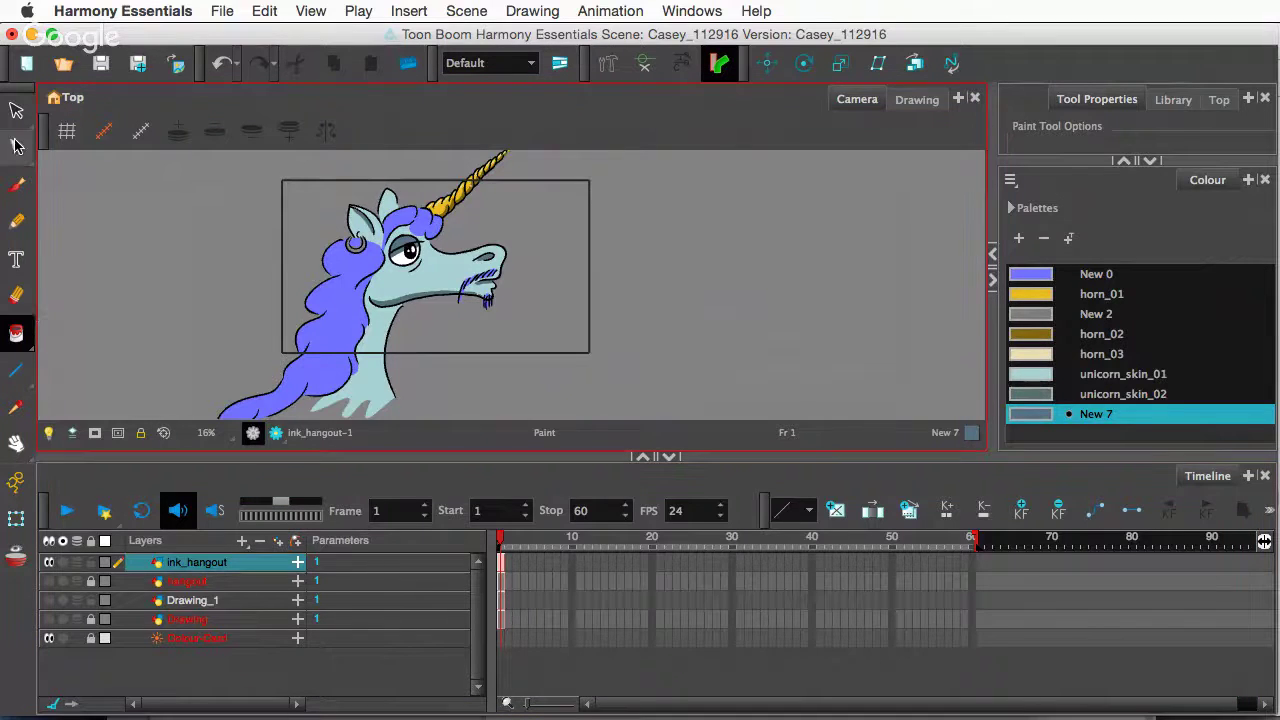
# - Rig the ink_hangout drawing with two connected bones running from the neck base through the upper neck to the eye, and activate the Transform tool
pyautogui.click(16, 110)
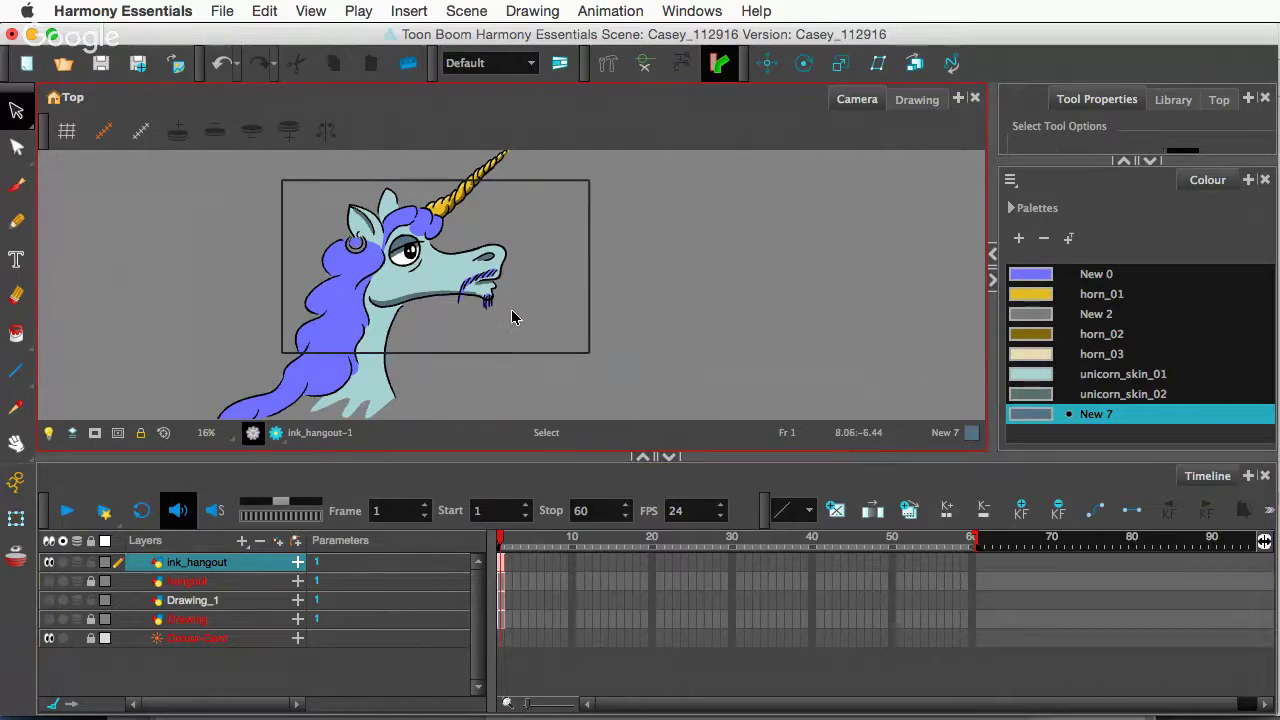
pyautogui.scroll(-1, 511, 317)
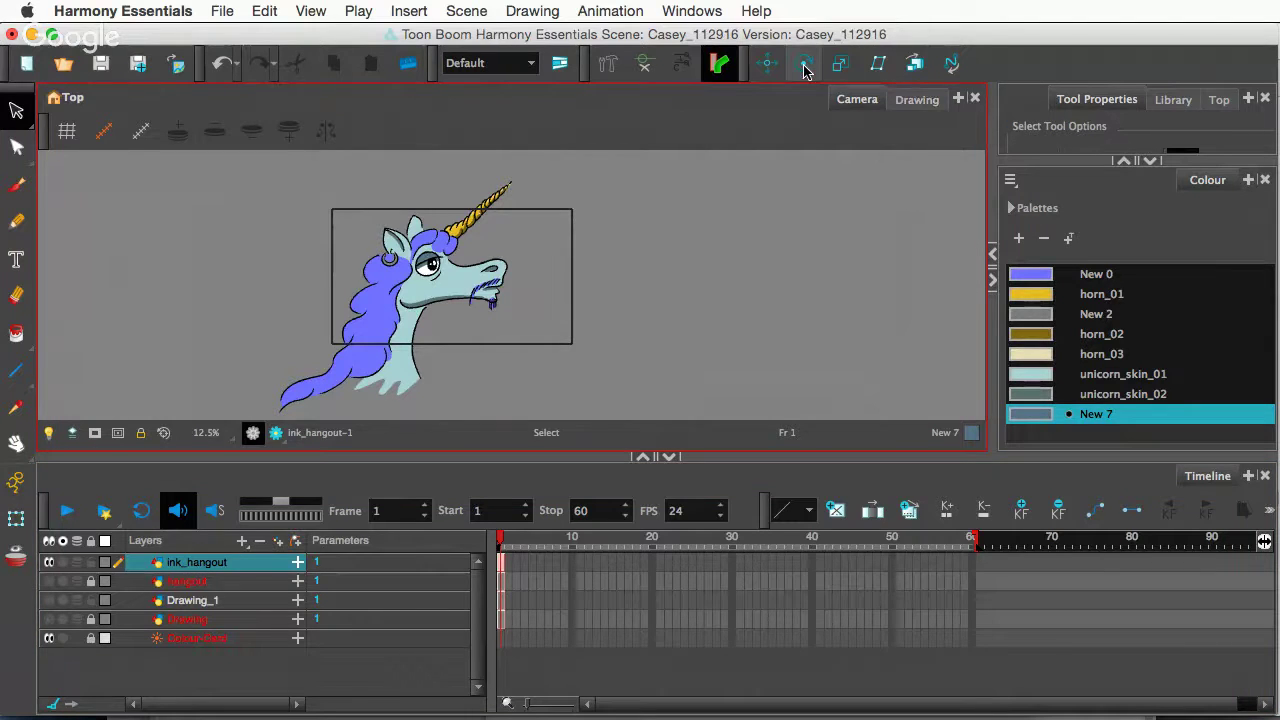
pyautogui.click(602, 65)
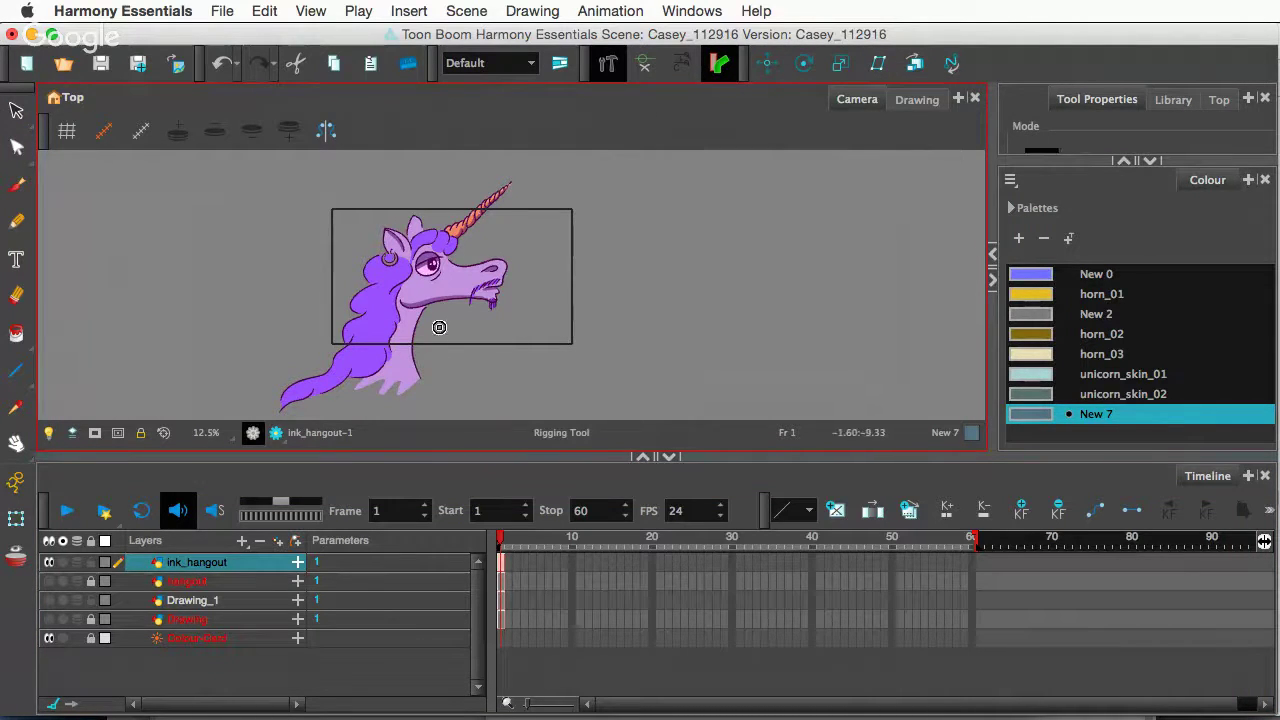
pyautogui.click(363, 394)
pyautogui.click(399, 317)
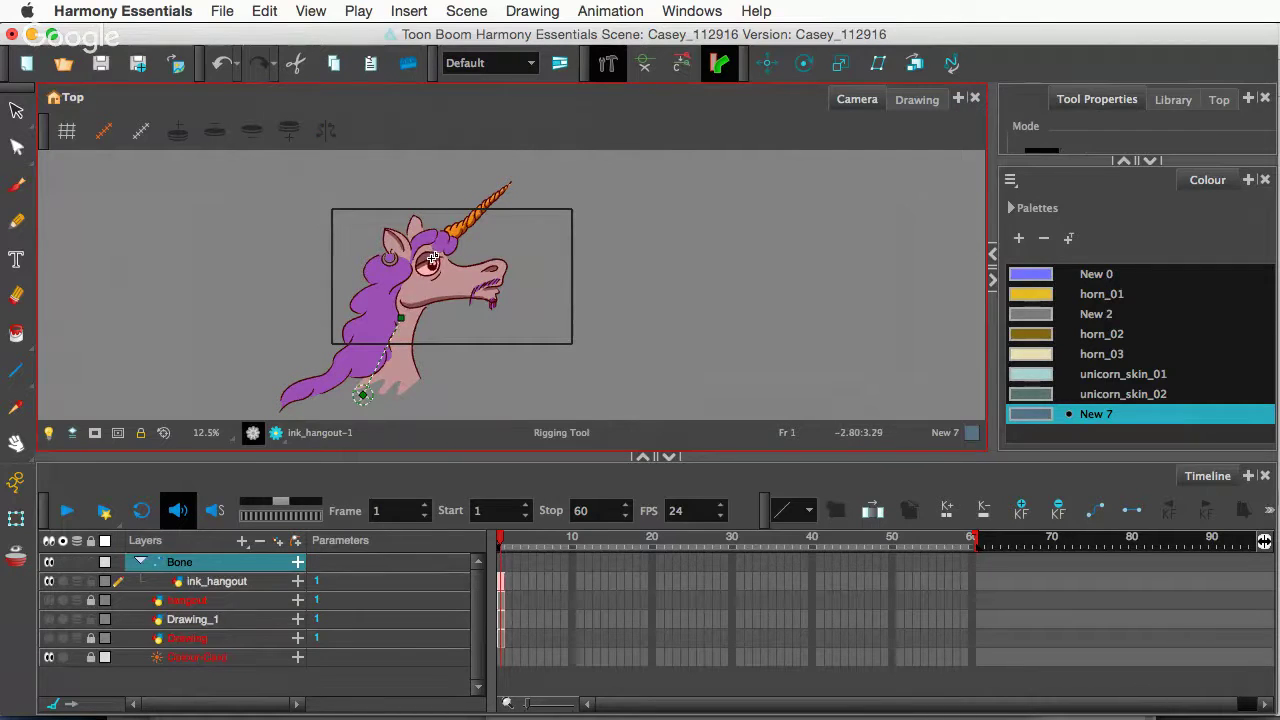
pyautogui.click(434, 254)
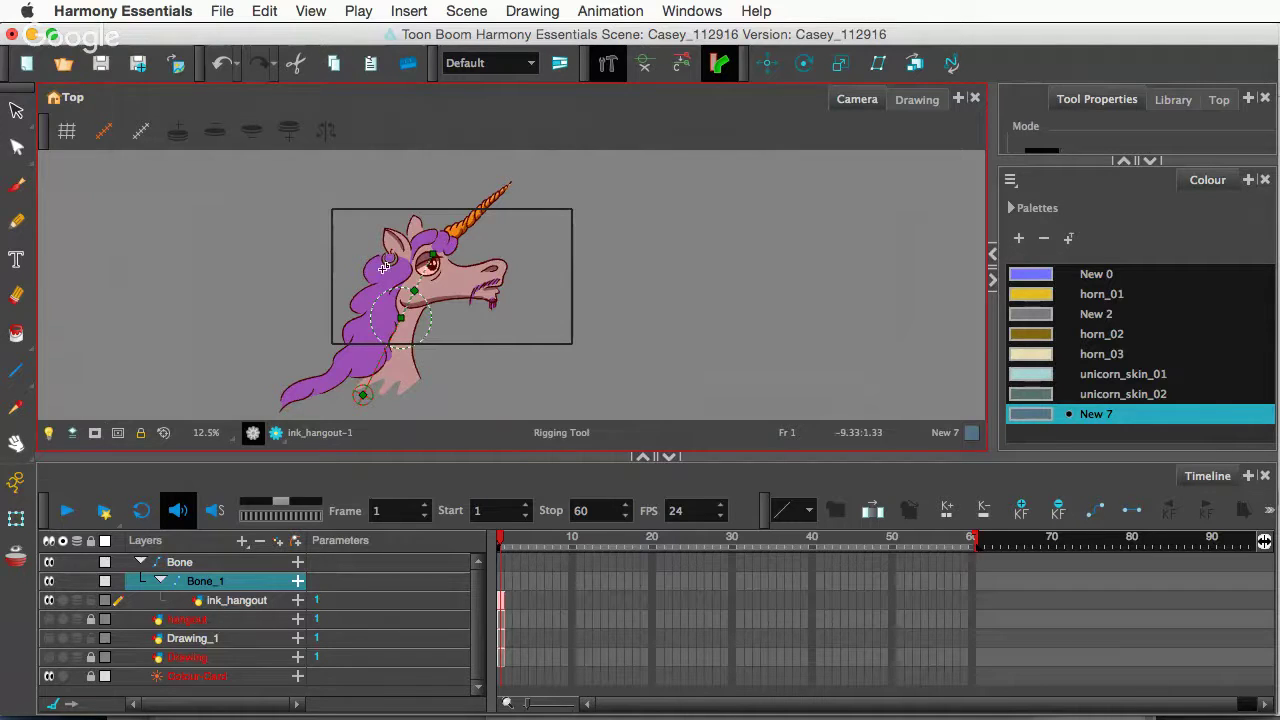
pyautogui.click(16, 518)
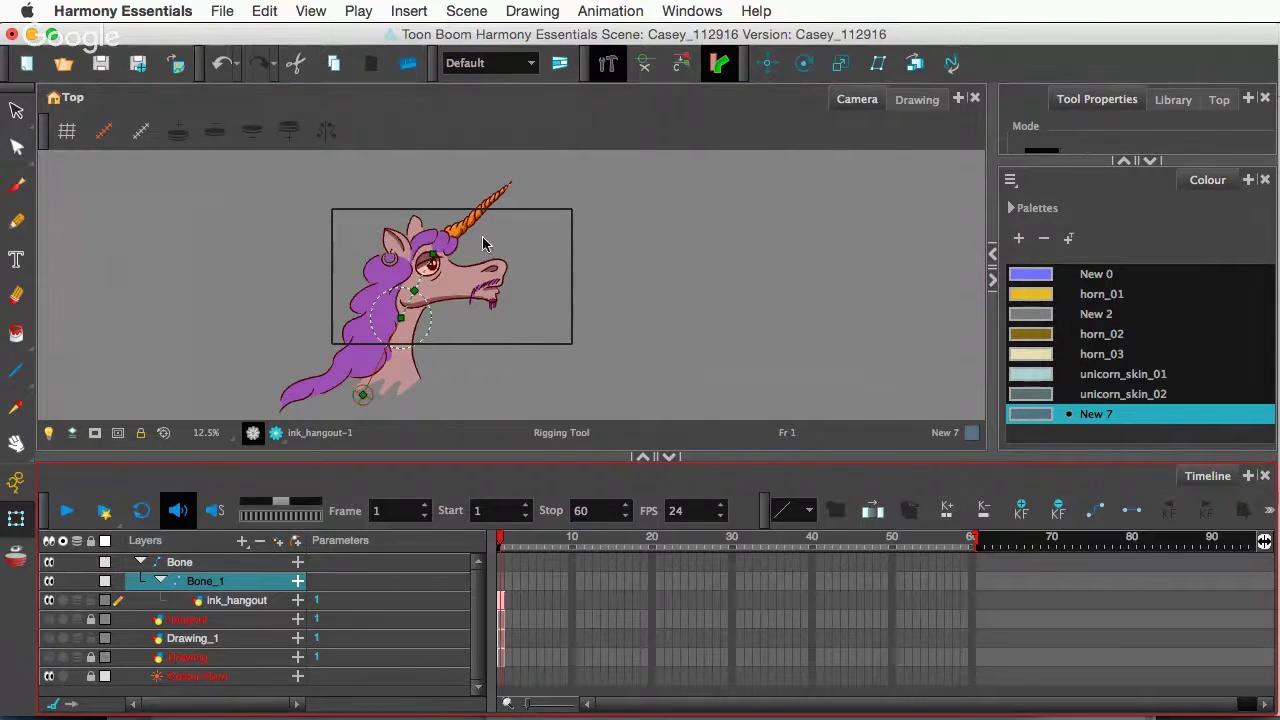
# - Rotate the upper bone with the Transform tool to try tilting the unicorn's head on the neck
pyautogui.hotkey('shift', 't')
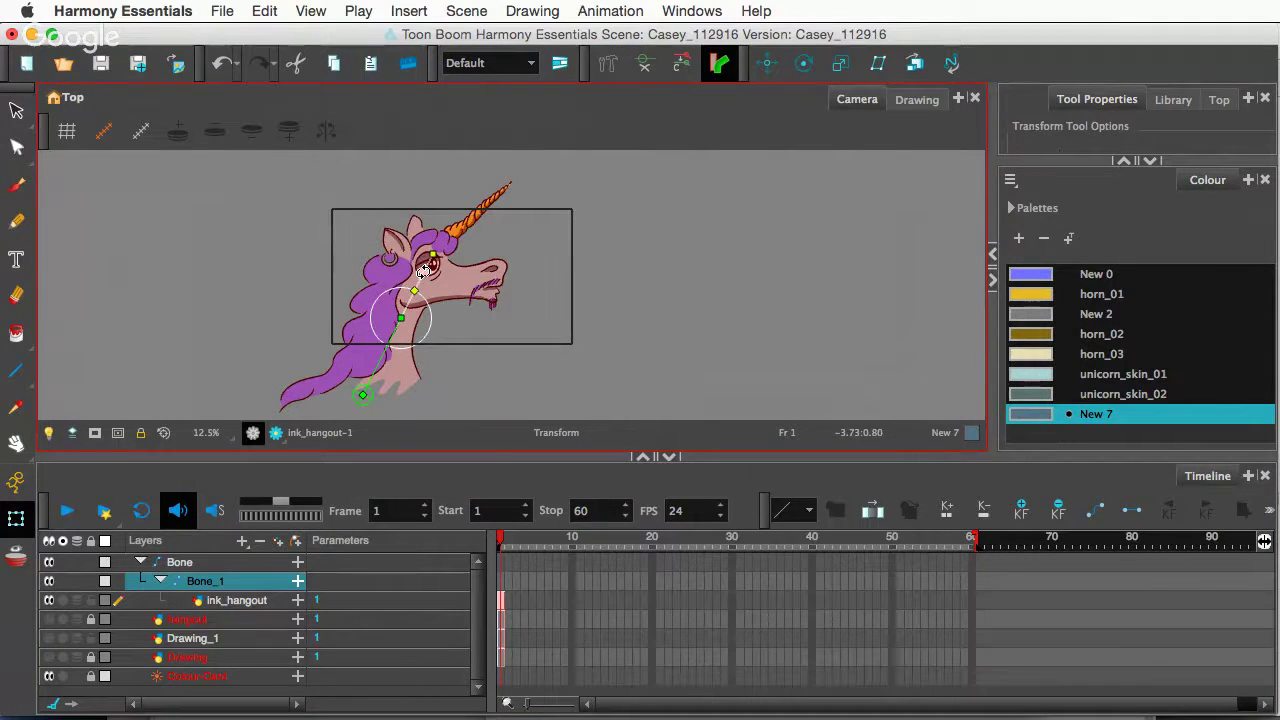
pyautogui.moveTo(424, 271)
pyautogui.mouseDown()
pyautogui.moveTo(444, 284)
pyautogui.moveTo(424, 271)
pyautogui.mouseUp()
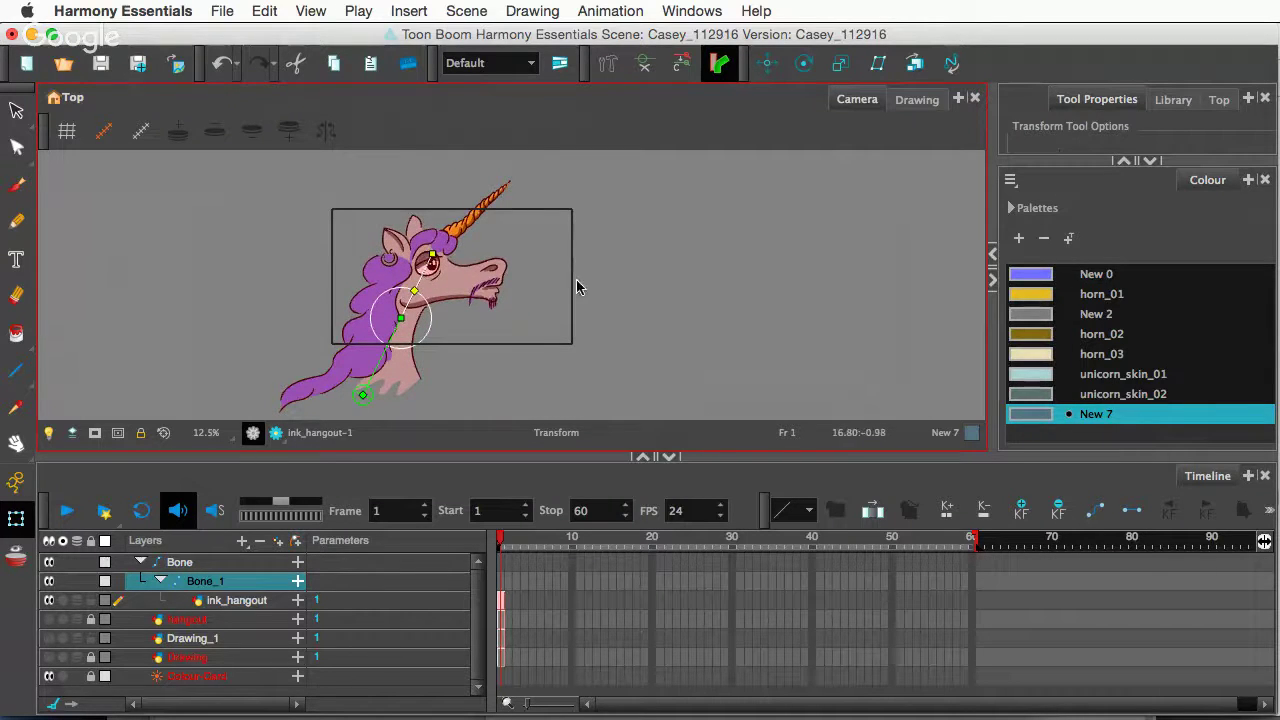
pyautogui.click(545, 280)
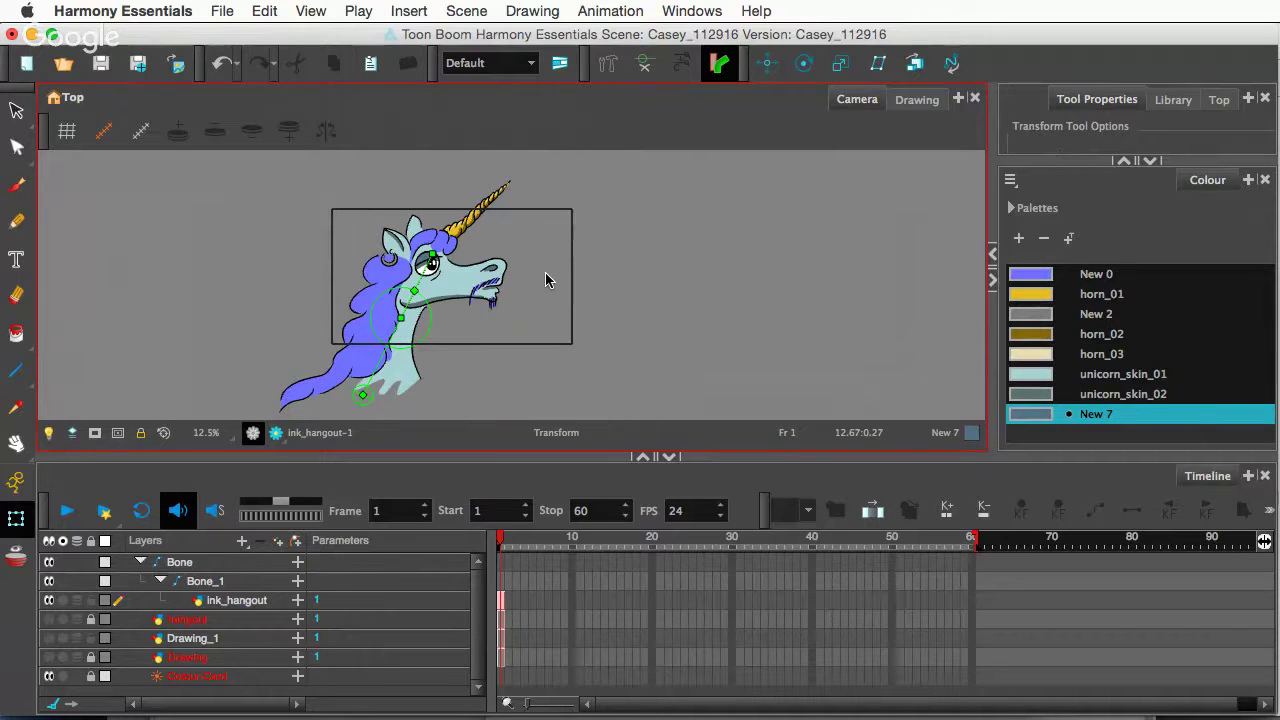
pyautogui.click(422, 271)
pyautogui.click(611, 320)
pyautogui.scroll(1, 603, 318)
pyautogui.press('space')
pyautogui.moveTo(489, 274)
pyautogui.mouseDown()
pyautogui.moveTo(657, 289)
pyautogui.moveTo(611, 272)
pyautogui.mouseUp()
pyautogui.click(481, 257)
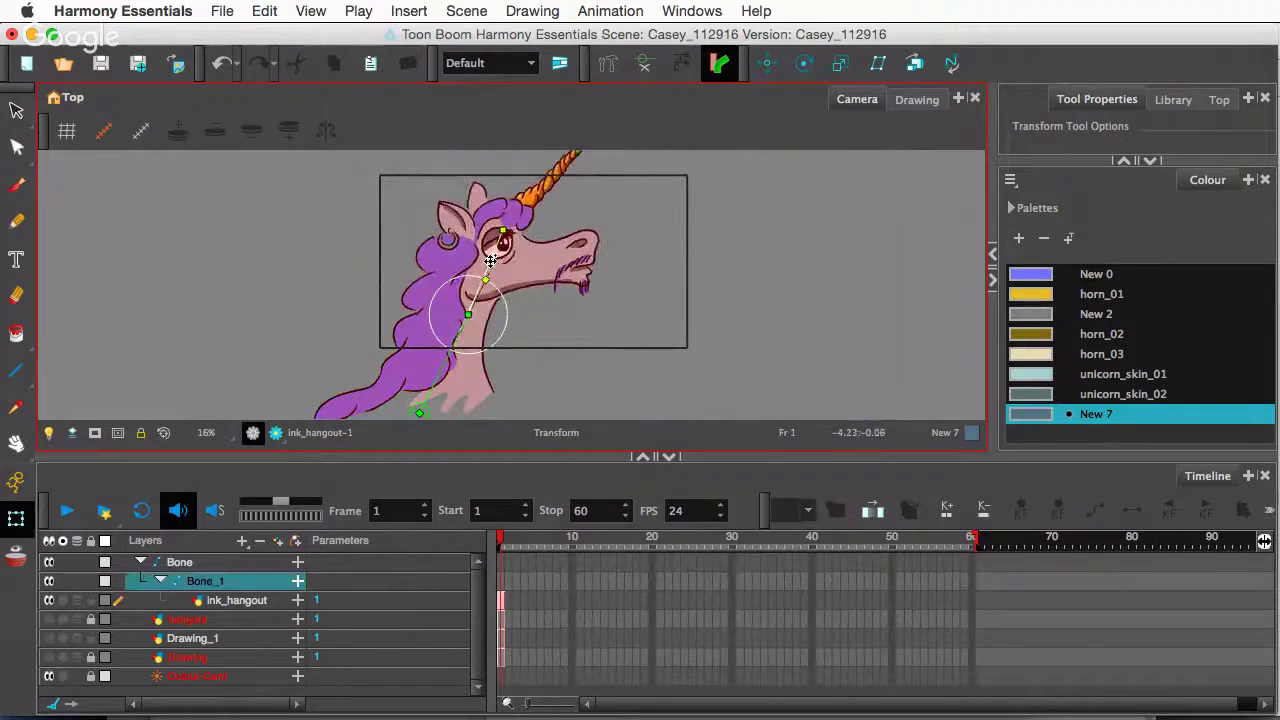
pyautogui.moveTo(480, 257)
pyautogui.mouseDown()
pyautogui.moveTo(507, 271)
pyautogui.moveTo(495, 256)
pyautogui.mouseUp()
pyautogui.moveTo(526, 270); pyautogui.dragTo(493, 262)
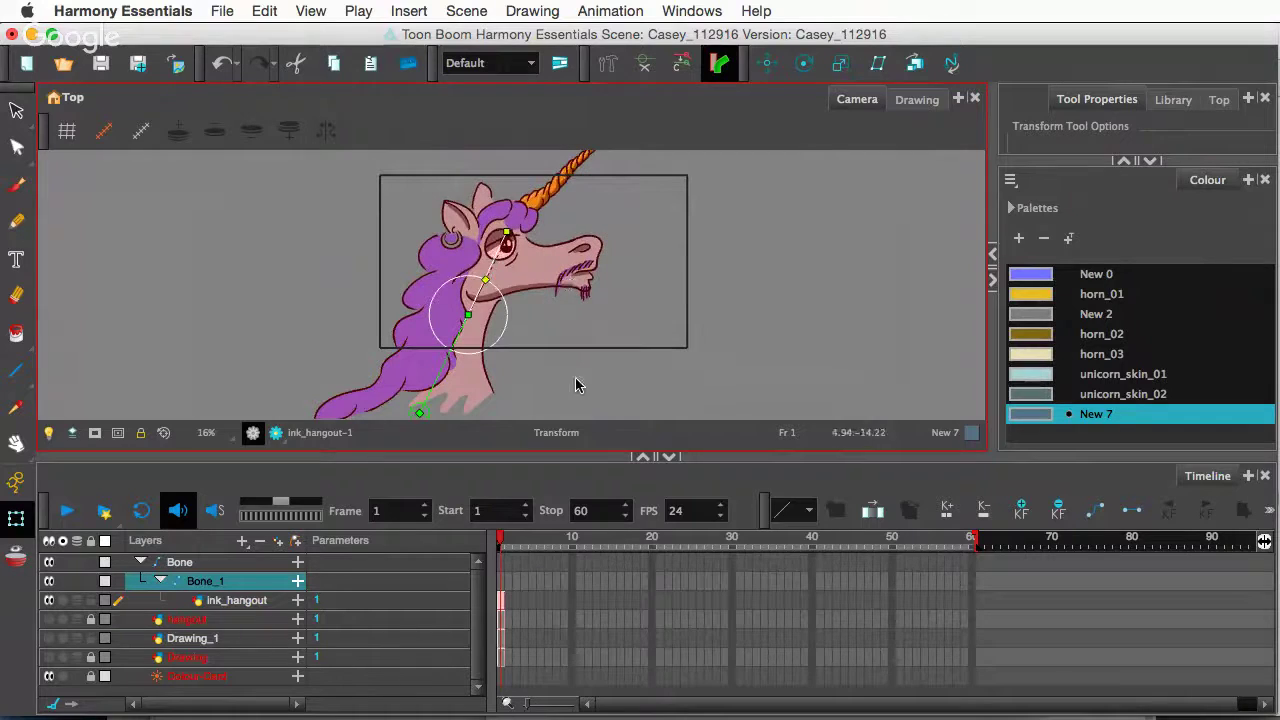
# - Collapse the Bone hierarchy in the timeline and select the Bone layer's cell at frame 1, keeping the layer name
pyautogui.click(347, 588)
pyautogui.click(141, 563)
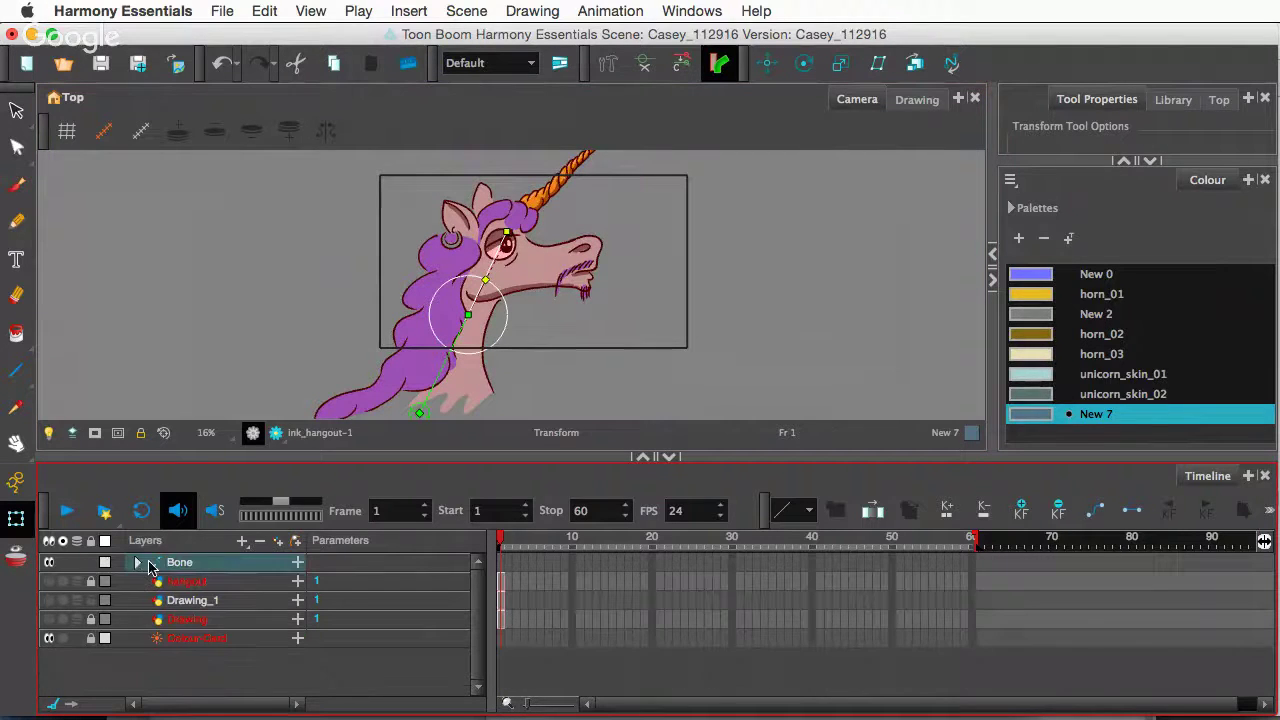
pyautogui.click(505, 566)
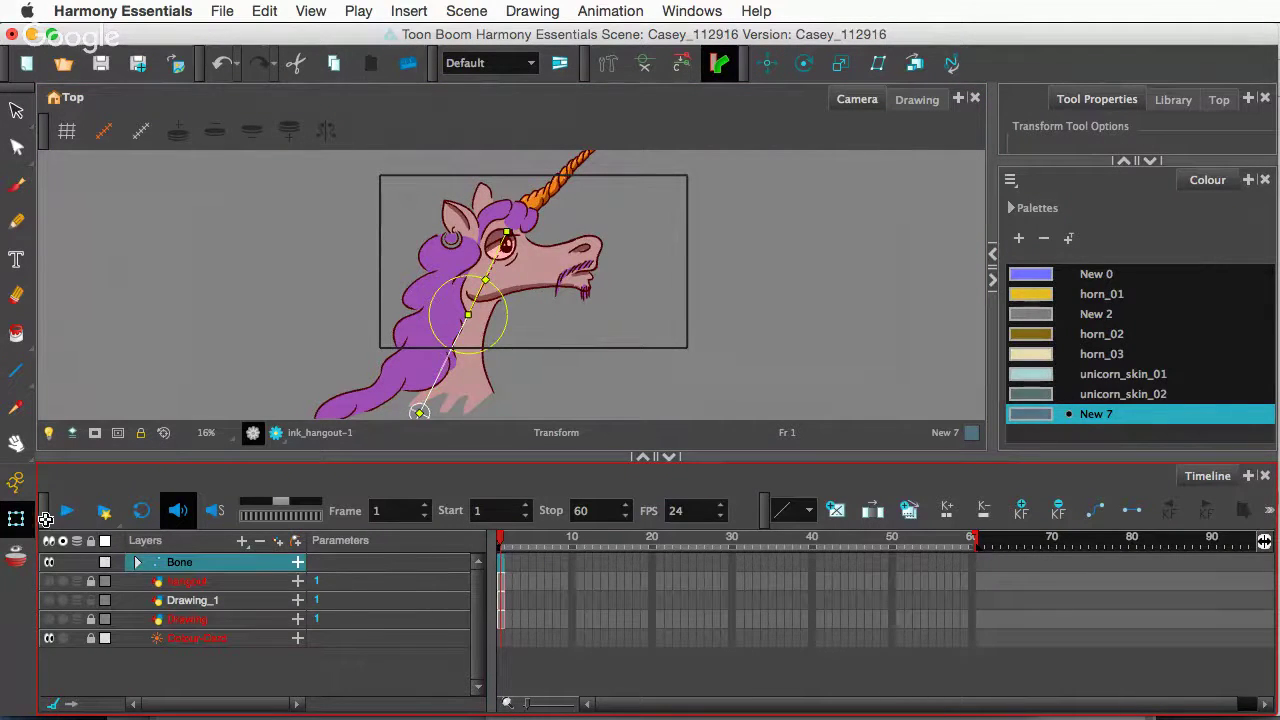
pyautogui.doubleClick(180, 565)
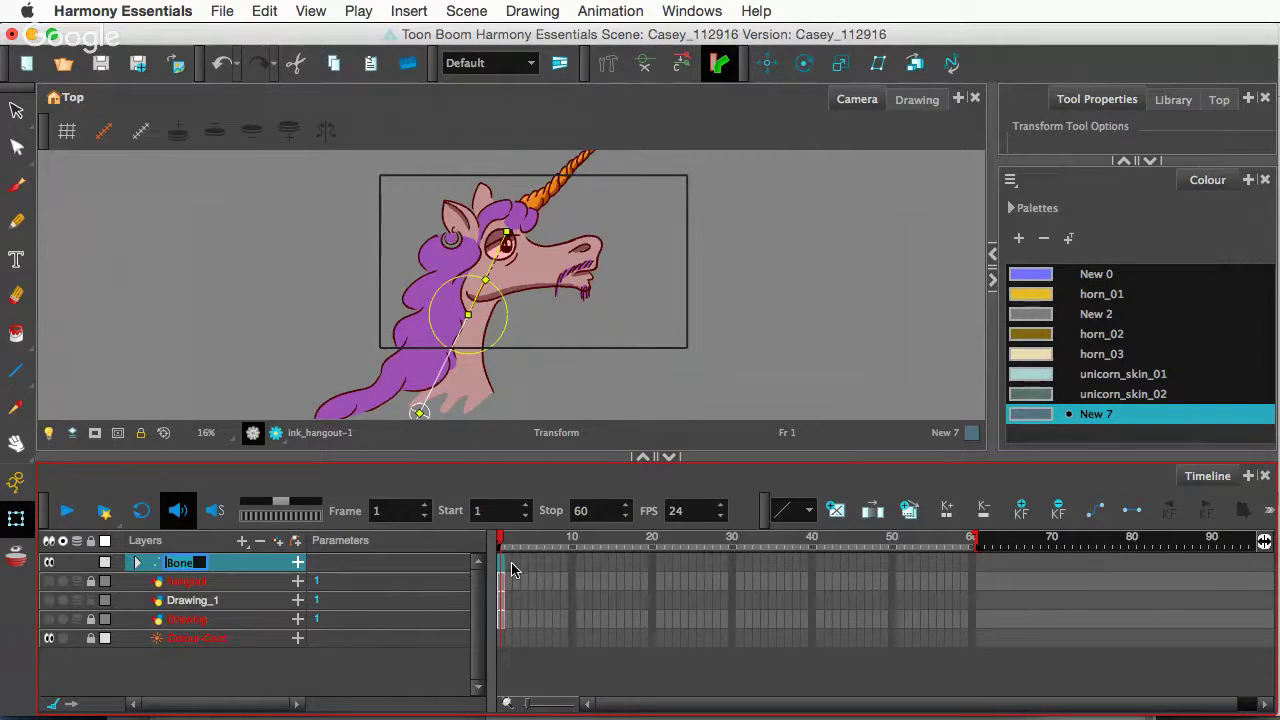
pyautogui.press('Return')
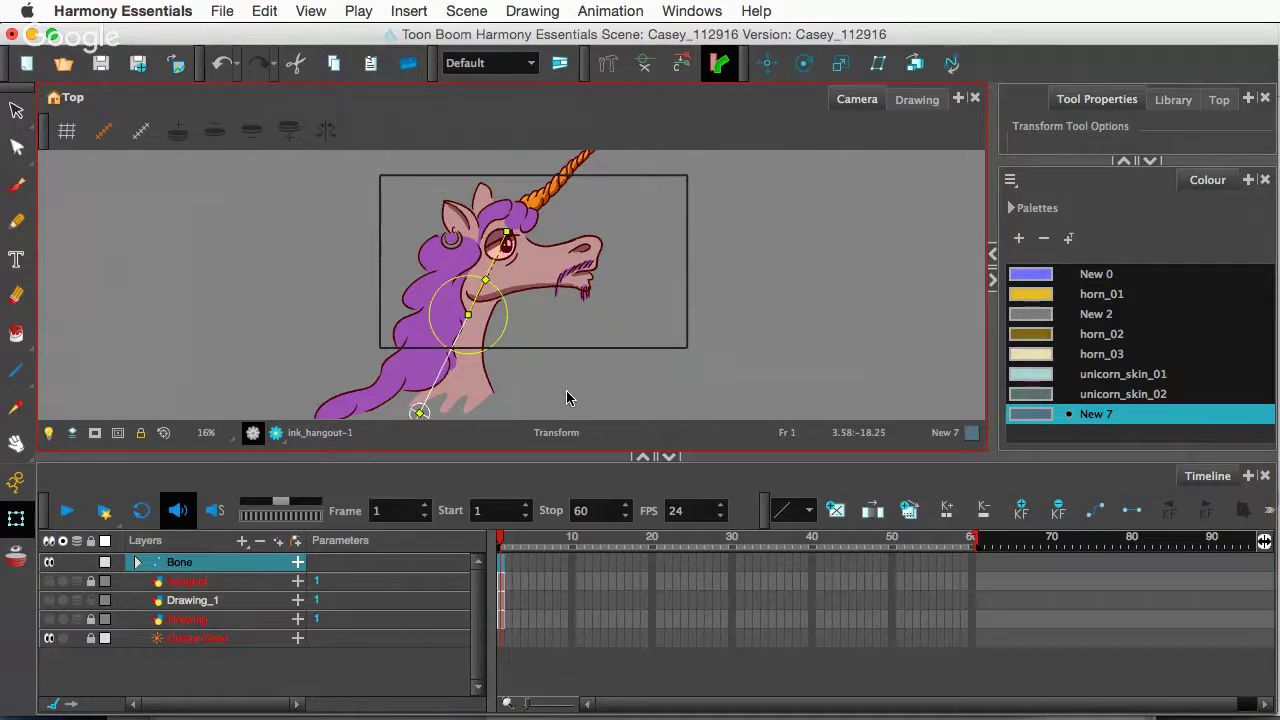
# - Turn on Animate mode and extend the Bone layer's exposure to frame 60
pyautogui.click(17, 483)
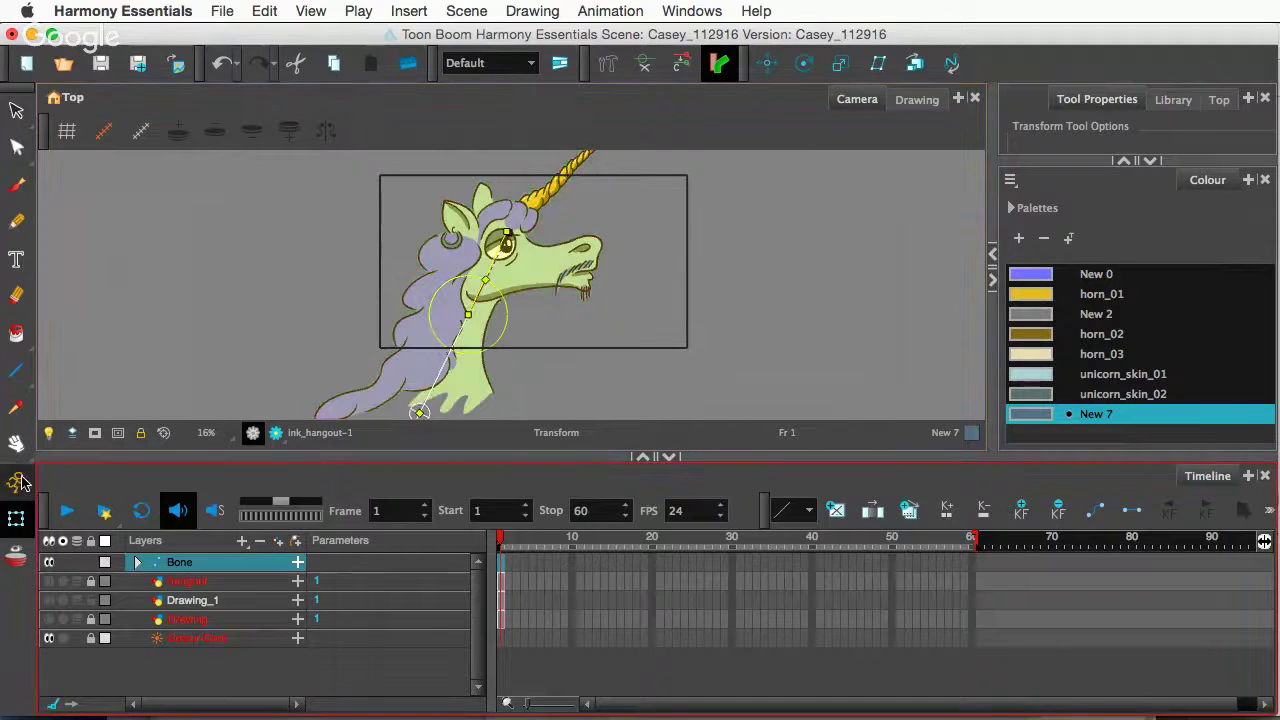
pyautogui.click(505, 566)
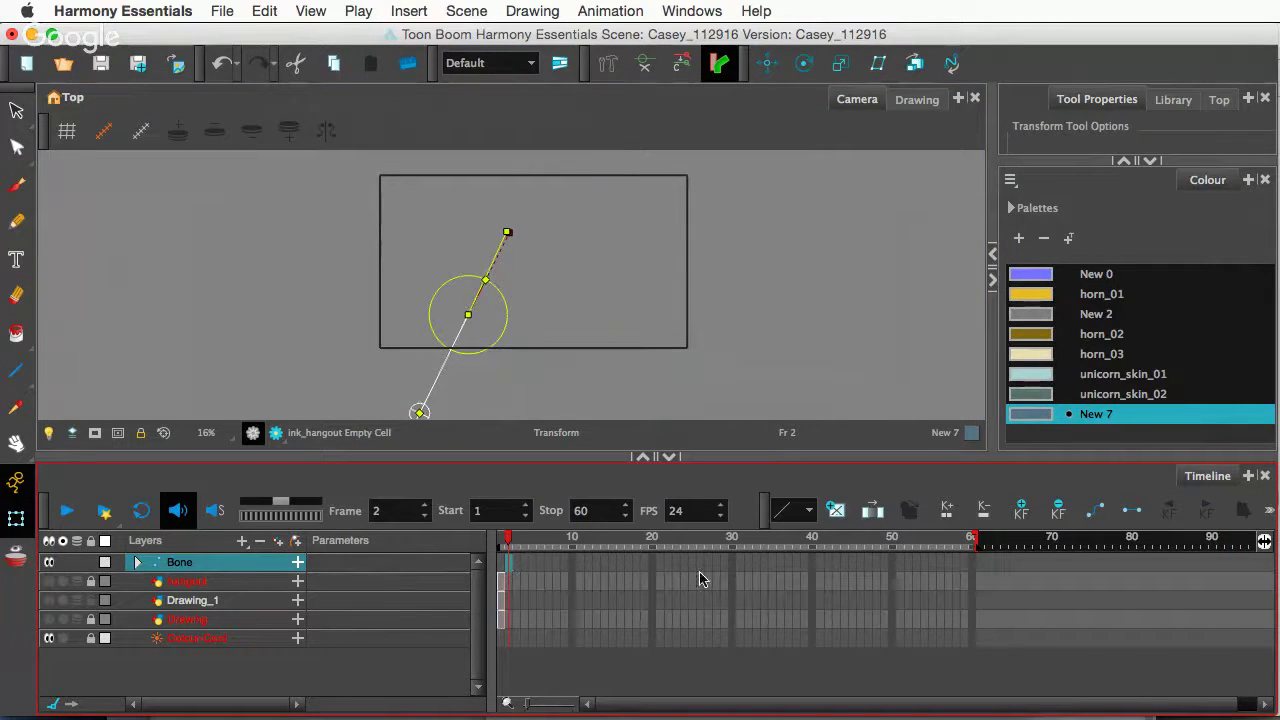
pyautogui.click(969, 566)
pyautogui.press('F5')
# - Add a keyframe at frame 1 of the Bone layer, rotate the head downward at frame 22, and scrub back to frame 19
pyautogui.click(503, 566)
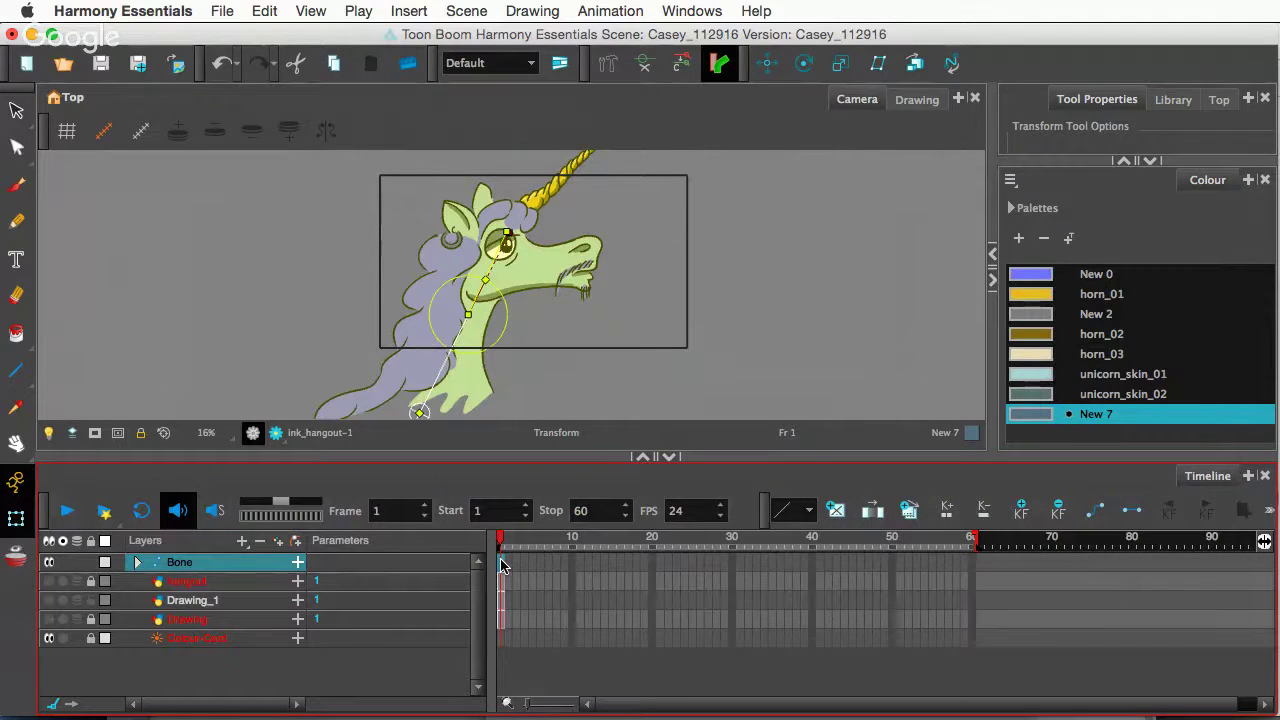
pyautogui.press('F6')
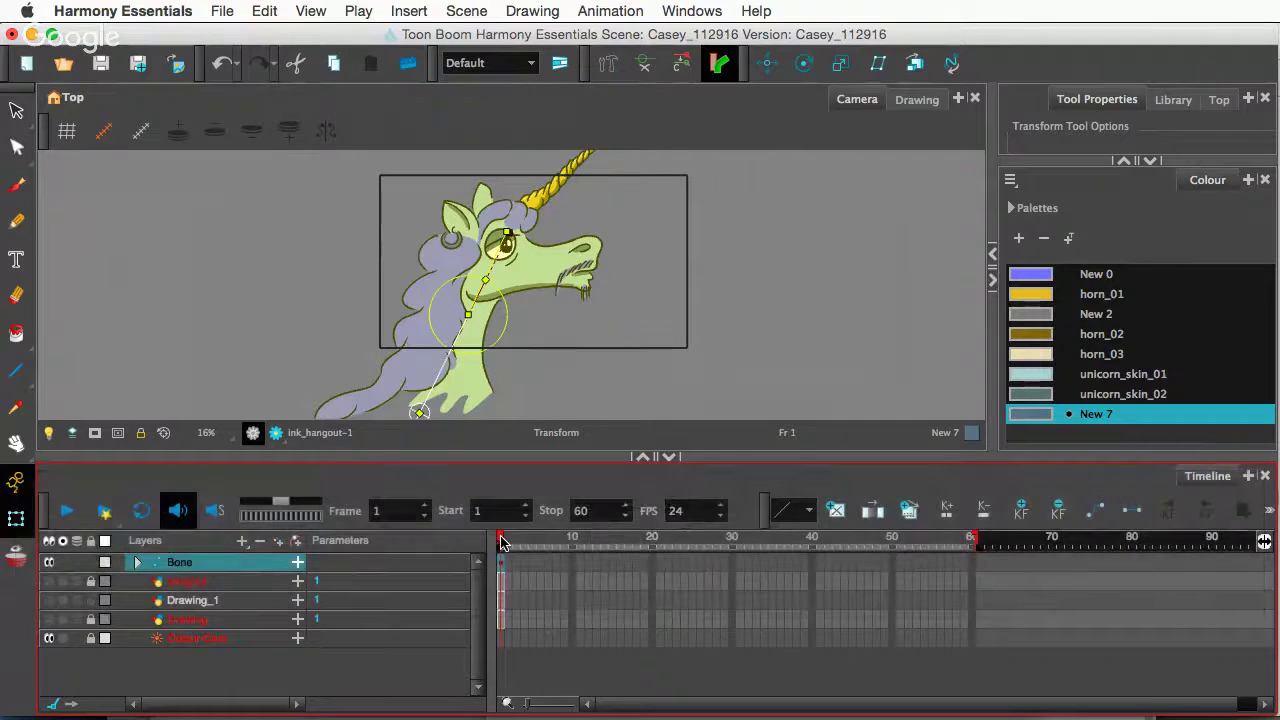
pyautogui.moveTo(503, 541); pyautogui.dragTo(669, 548)
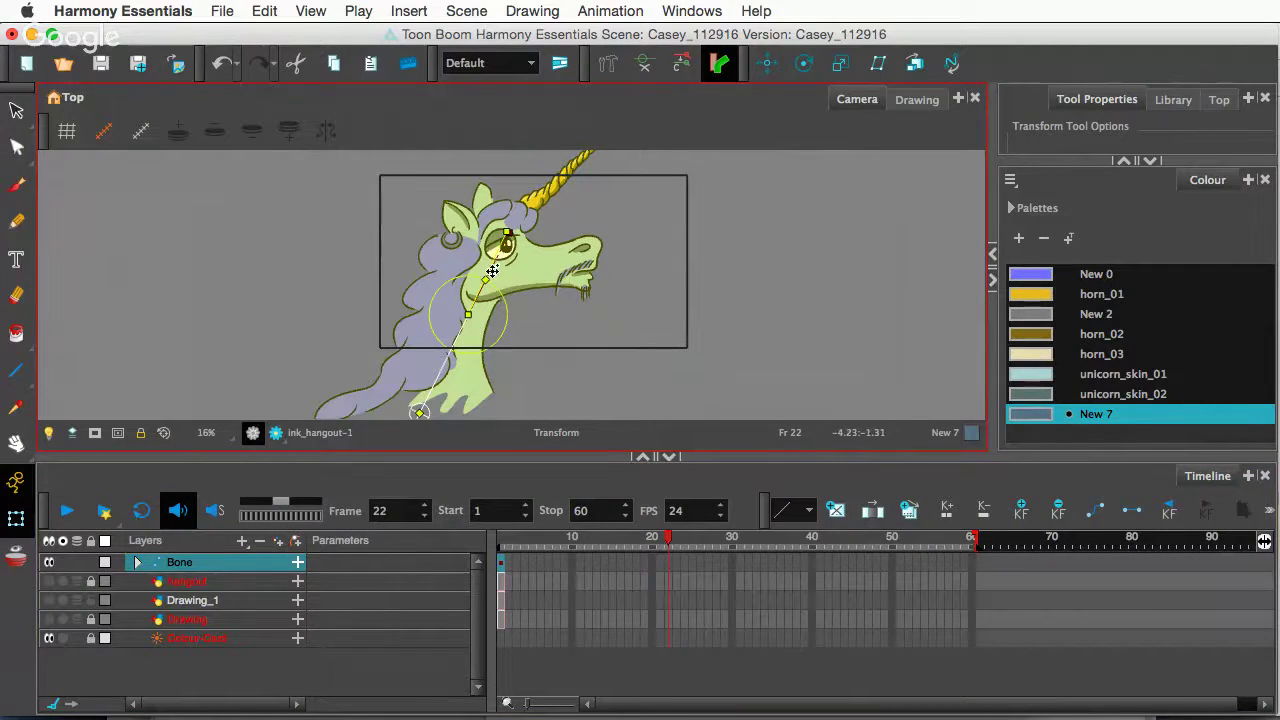
pyautogui.moveTo(491, 266); pyautogui.dragTo(512, 286)
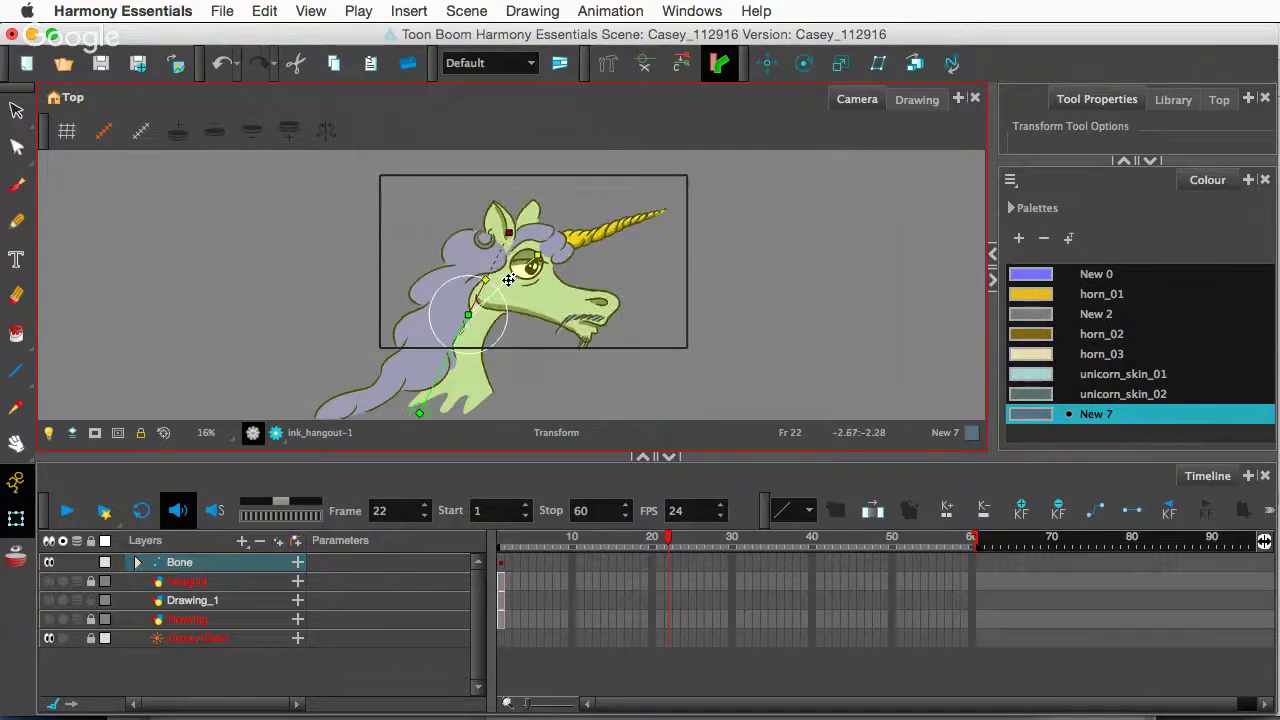
pyautogui.moveTo(673, 538); pyautogui.dragTo(642, 563)
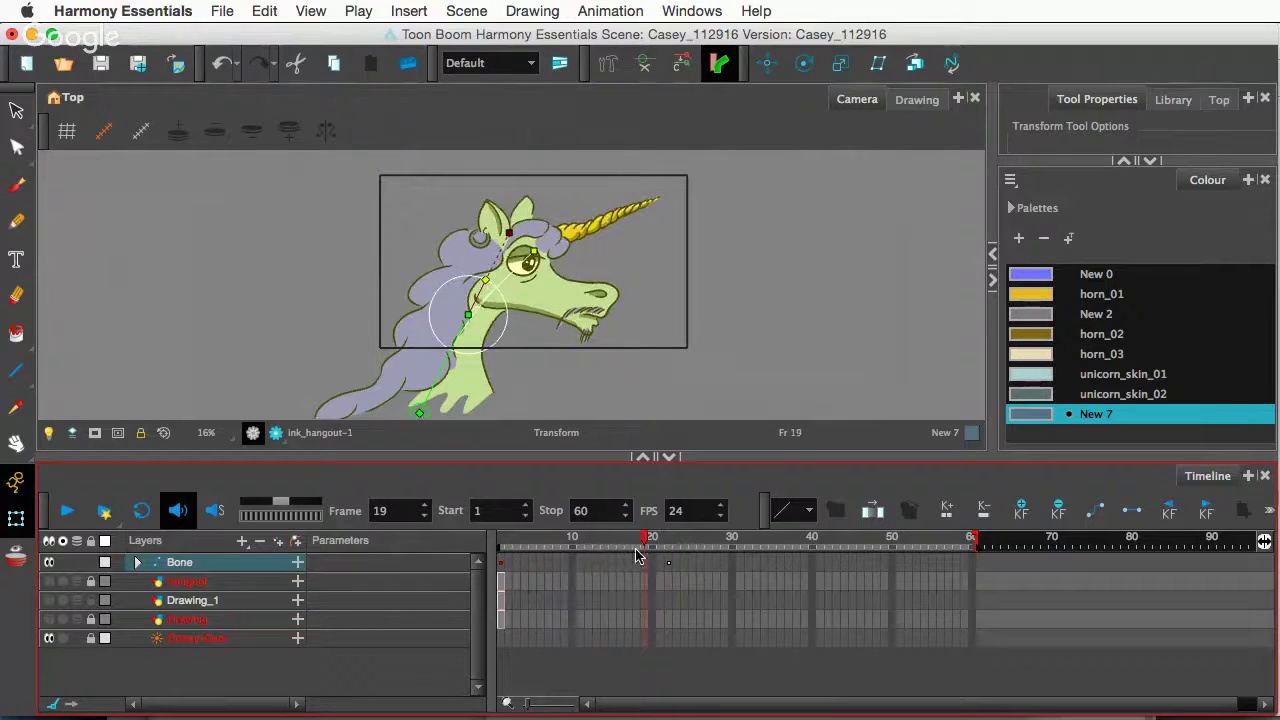
# - Deselect the rig and examine the posed head at frame 19 at different magnifications
pyautogui.click(645, 281)
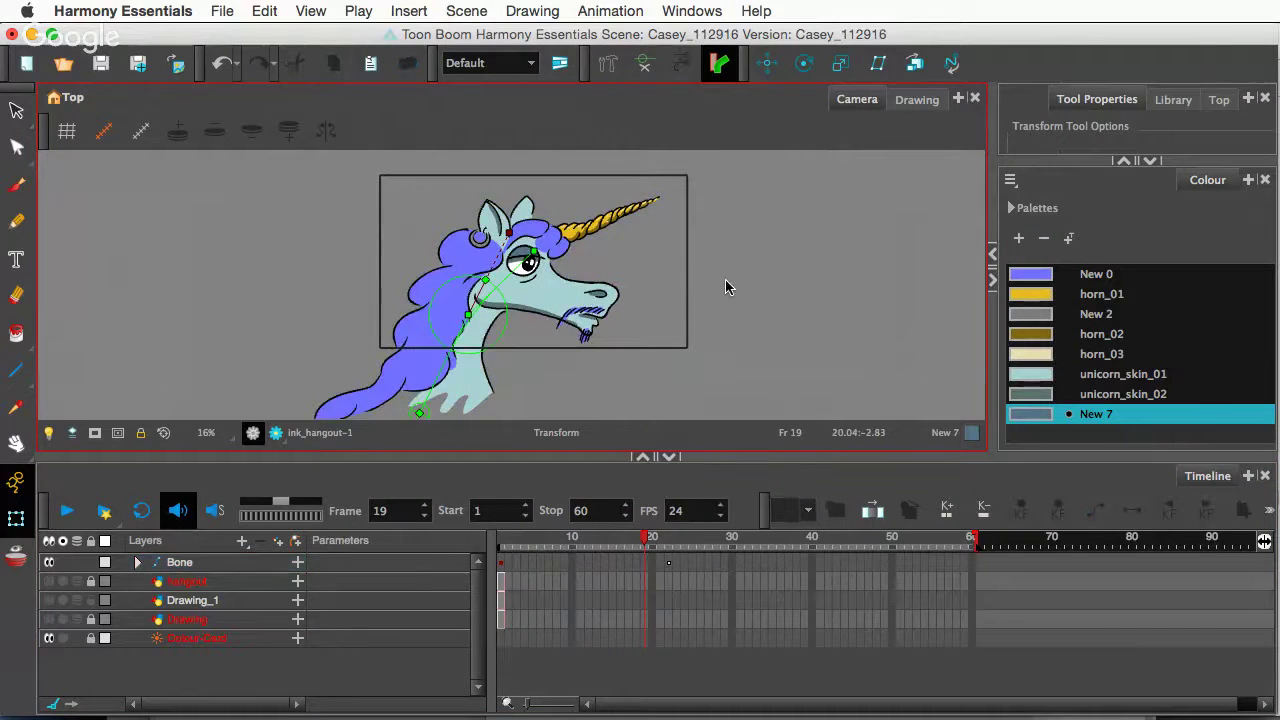
pyautogui.scroll(-2, 712, 285)
pyautogui.scroll(3, 712, 289)
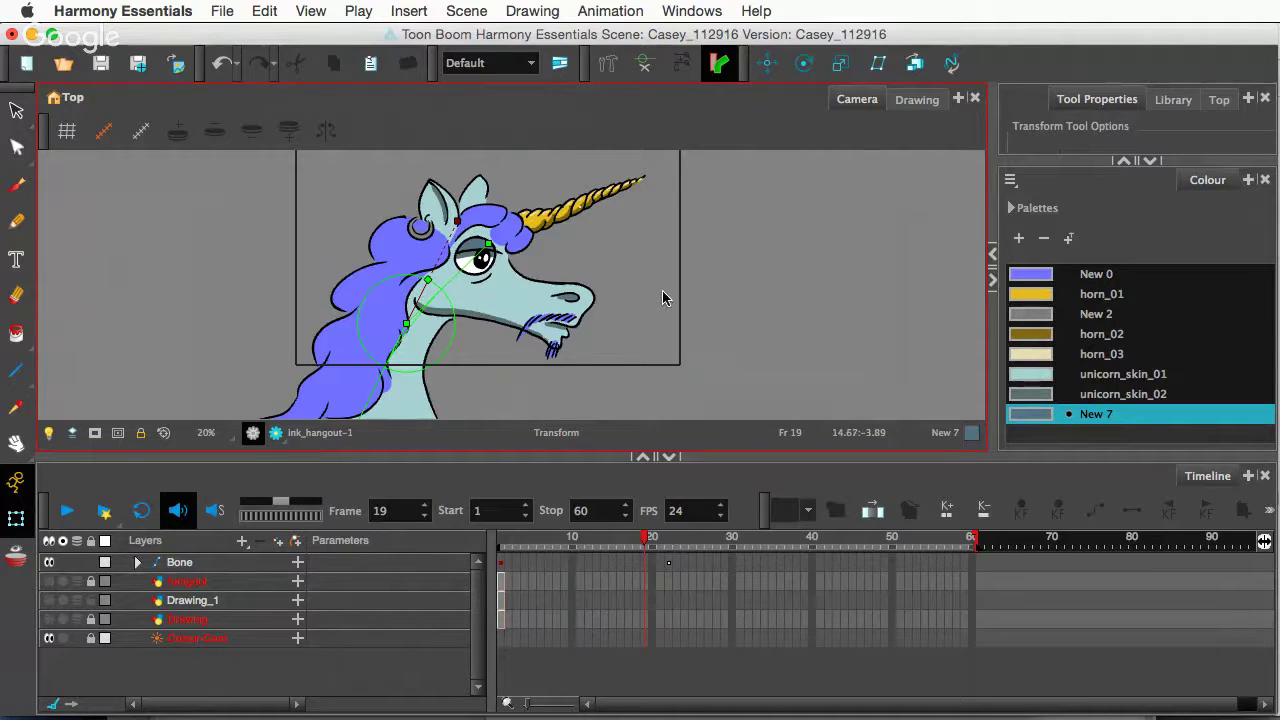
pyautogui.scroll(-2, 635, 292)
pyautogui.press('space')
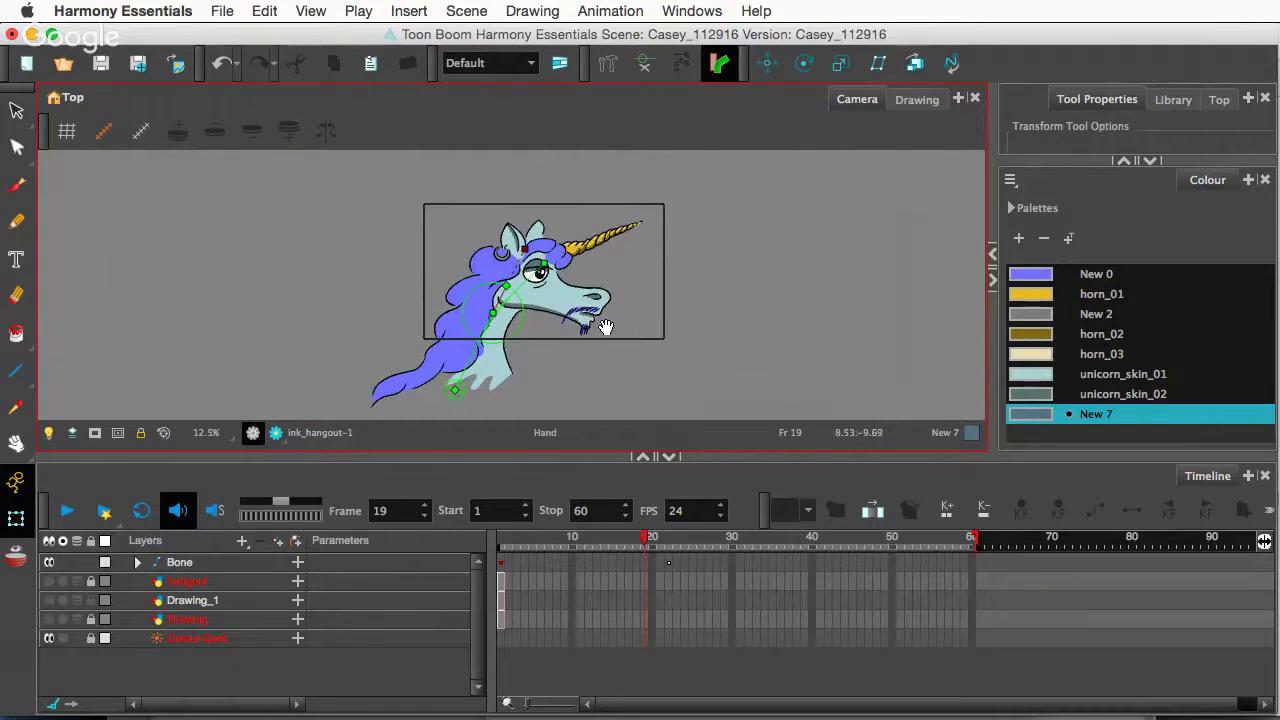
pyautogui.moveTo(606, 326); pyautogui.dragTo(600, 296)
pyautogui.scroll(1, 615, 275)
pyautogui.scroll(1, 604, 265)
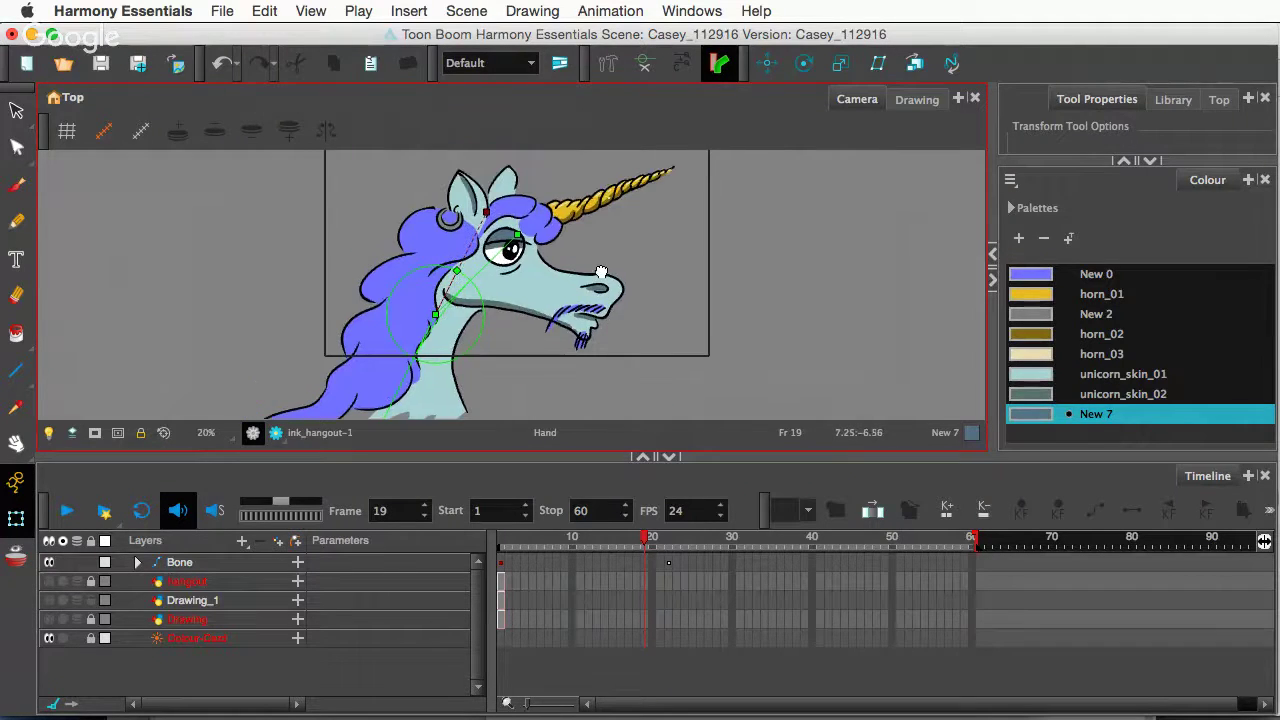
# - Set the saturation of the horn_03 highlight swatch to 26
pyautogui.doubleClick(1031, 354)
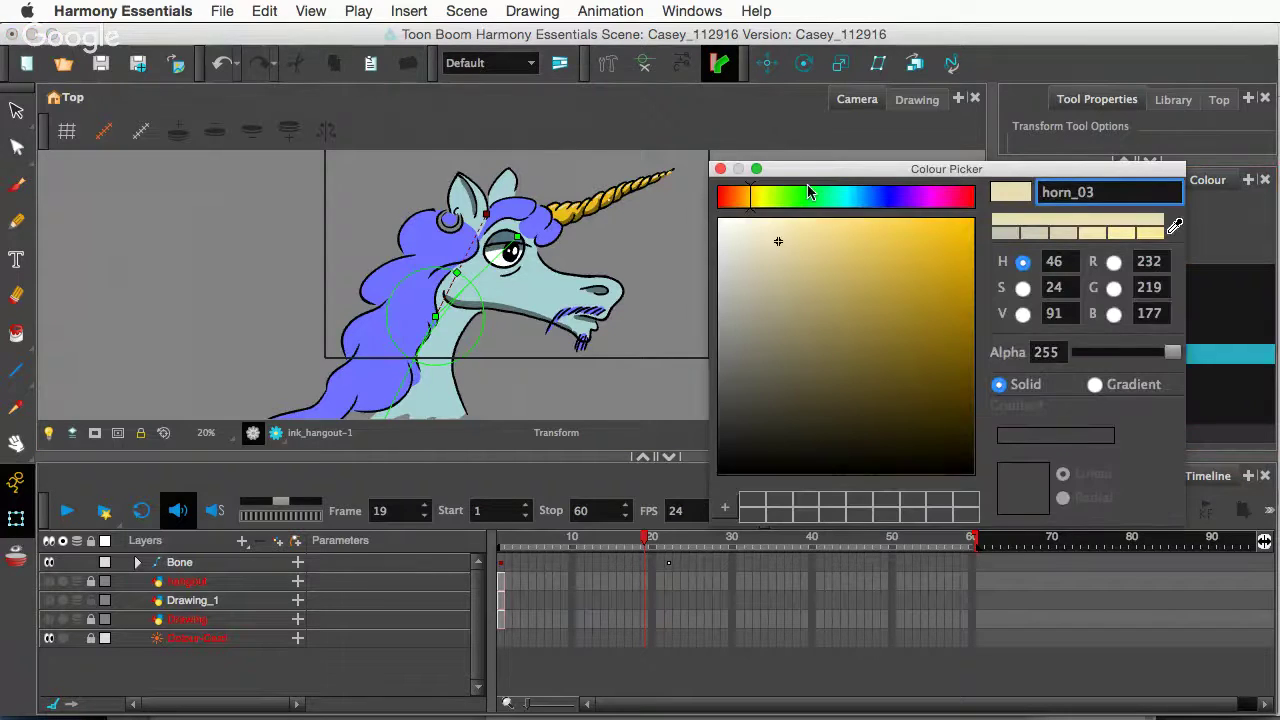
pyautogui.moveTo(811, 173); pyautogui.dragTo(838, 290)
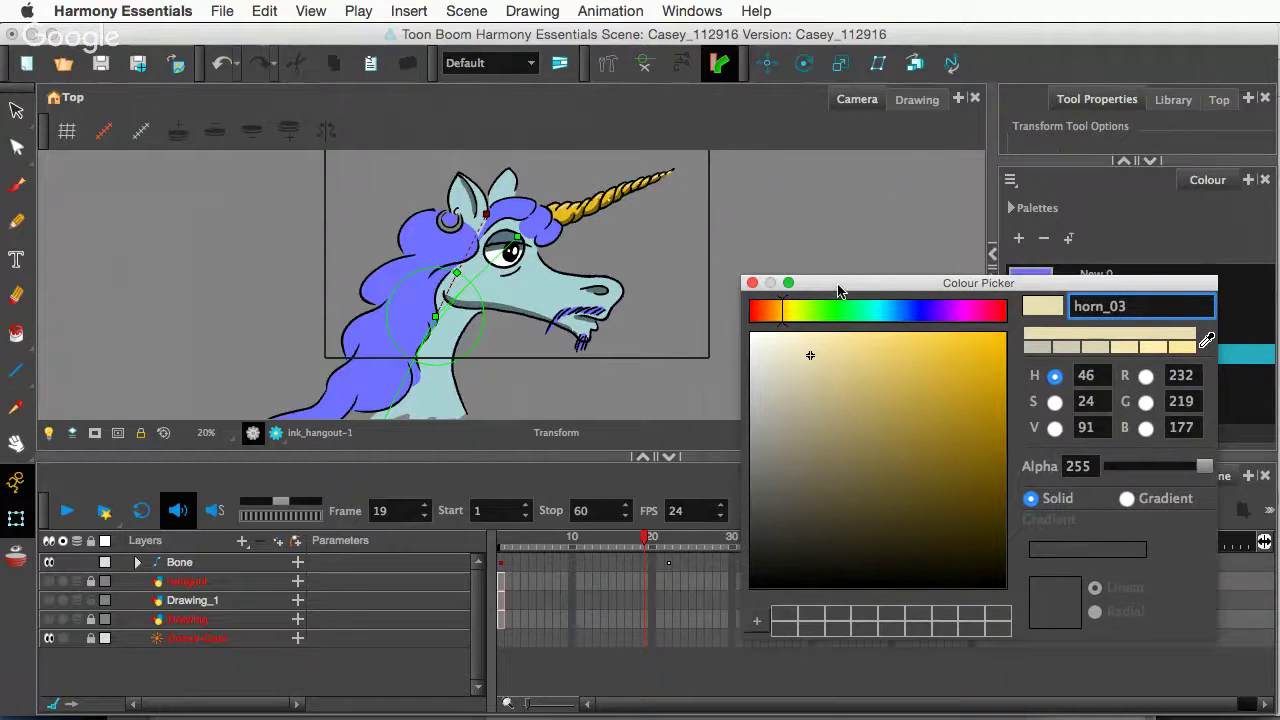
pyautogui.click(1052, 403)
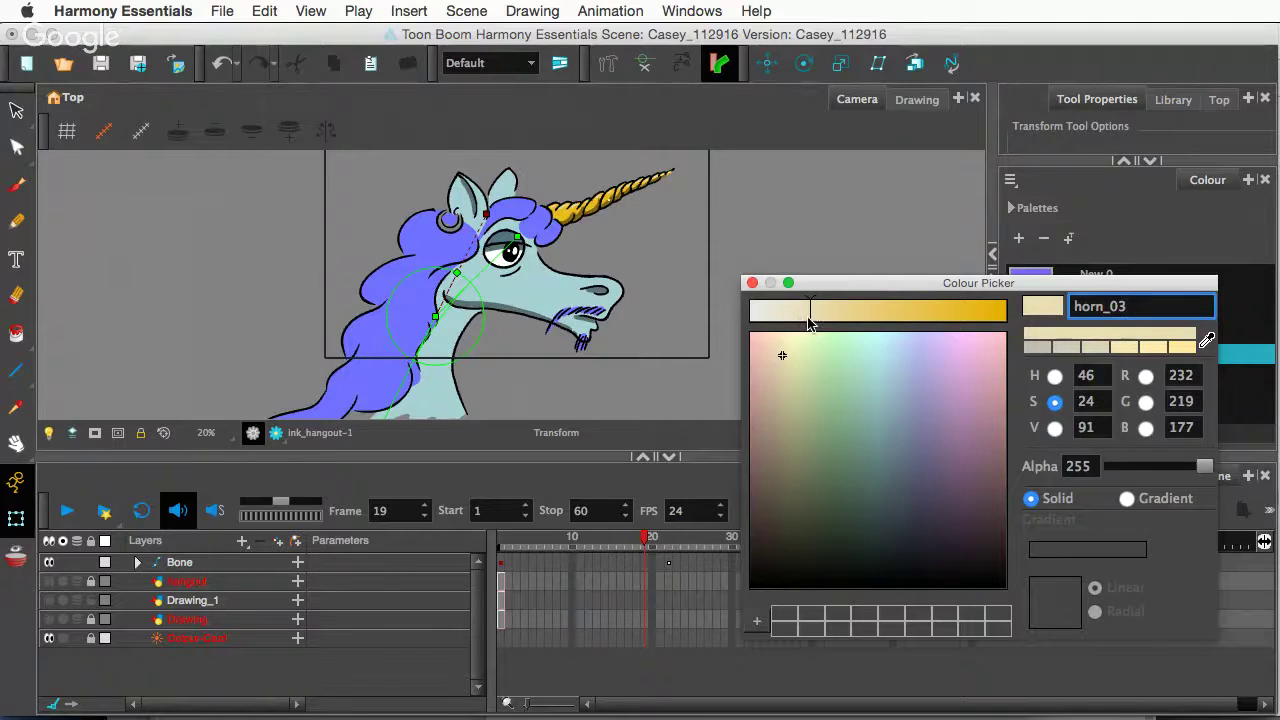
pyautogui.moveTo(810, 320)
pyautogui.mouseDown()
pyautogui.moveTo(772, 321)
pyautogui.moveTo(911, 323)
pyautogui.moveTo(786, 334)
pyautogui.moveTo(817, 330)
pyautogui.mouseUp()
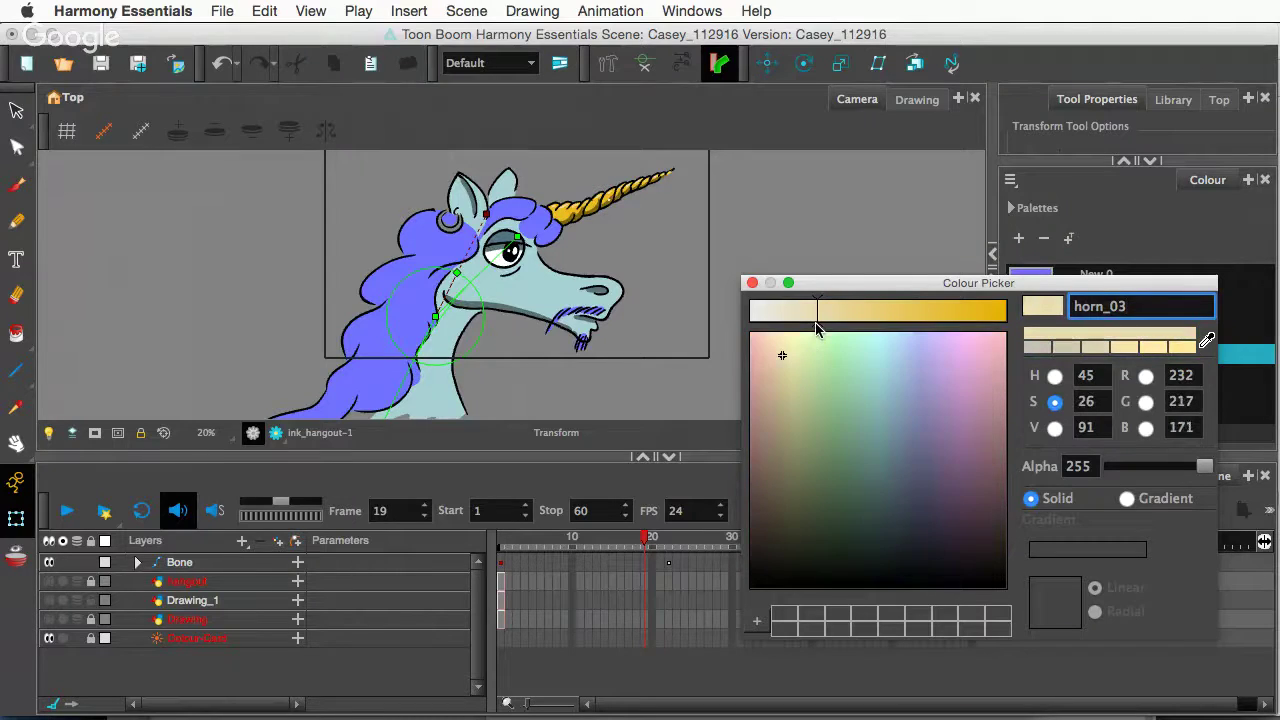
pyautogui.click(753, 284)
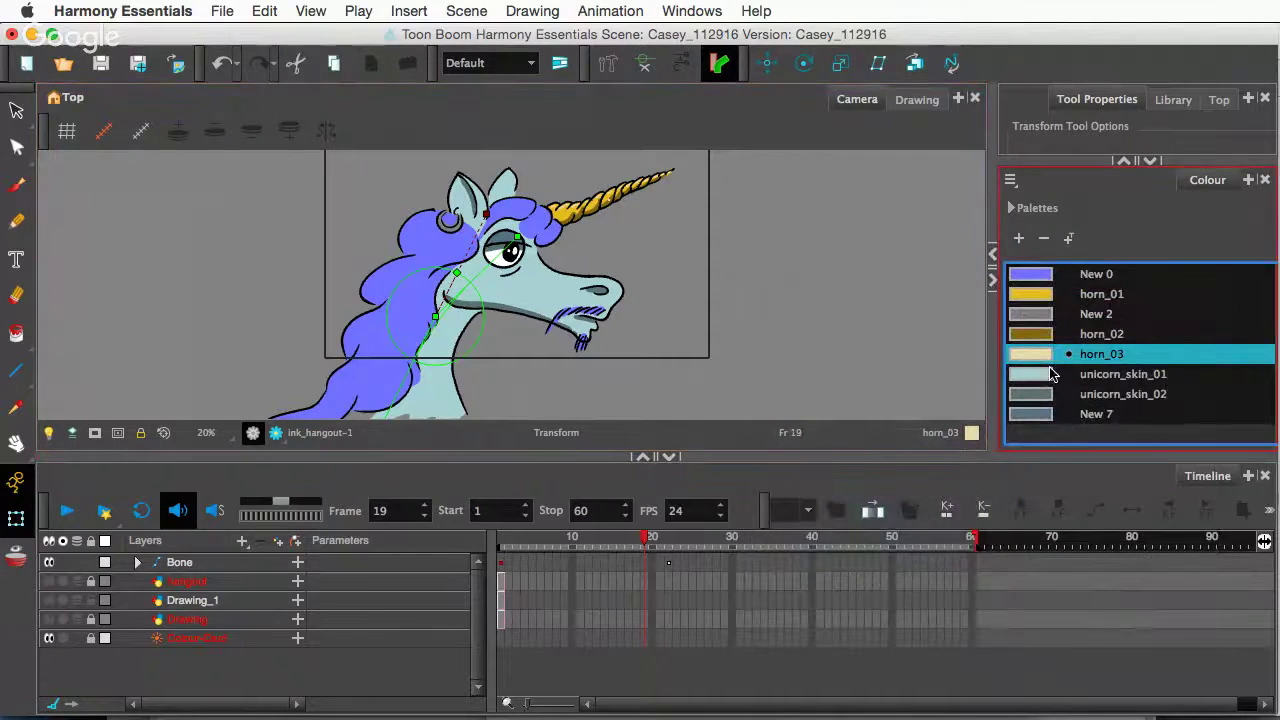
# - Try recolouring the New 0 mane swatch to purple with hue 258, saturation 52 and value 71
pyautogui.click(1028, 279)
pyautogui.doubleClick(1028, 283)
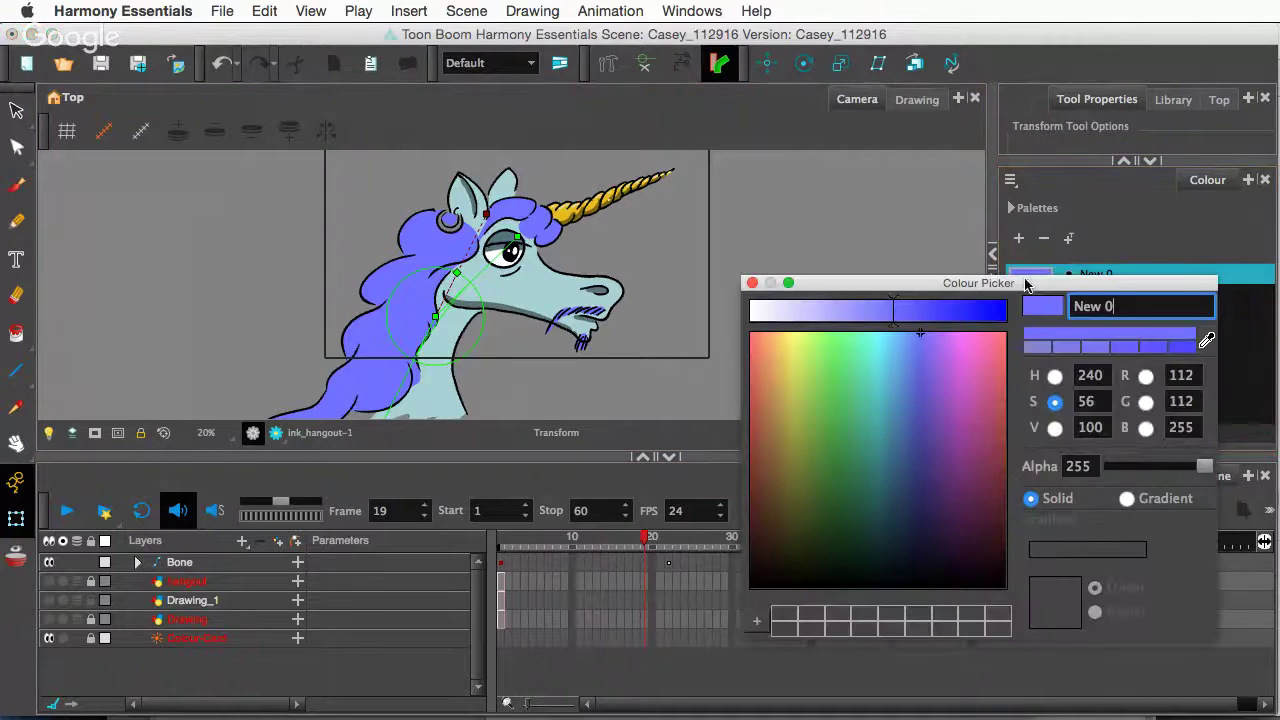
pyautogui.moveTo(894, 313)
pyautogui.mouseDown()
pyautogui.moveTo(960, 320)
pyautogui.moveTo(829, 316)
pyautogui.moveTo(883, 316)
pyautogui.mouseUp()
pyautogui.moveTo(853, 370); pyautogui.dragTo(932, 404)
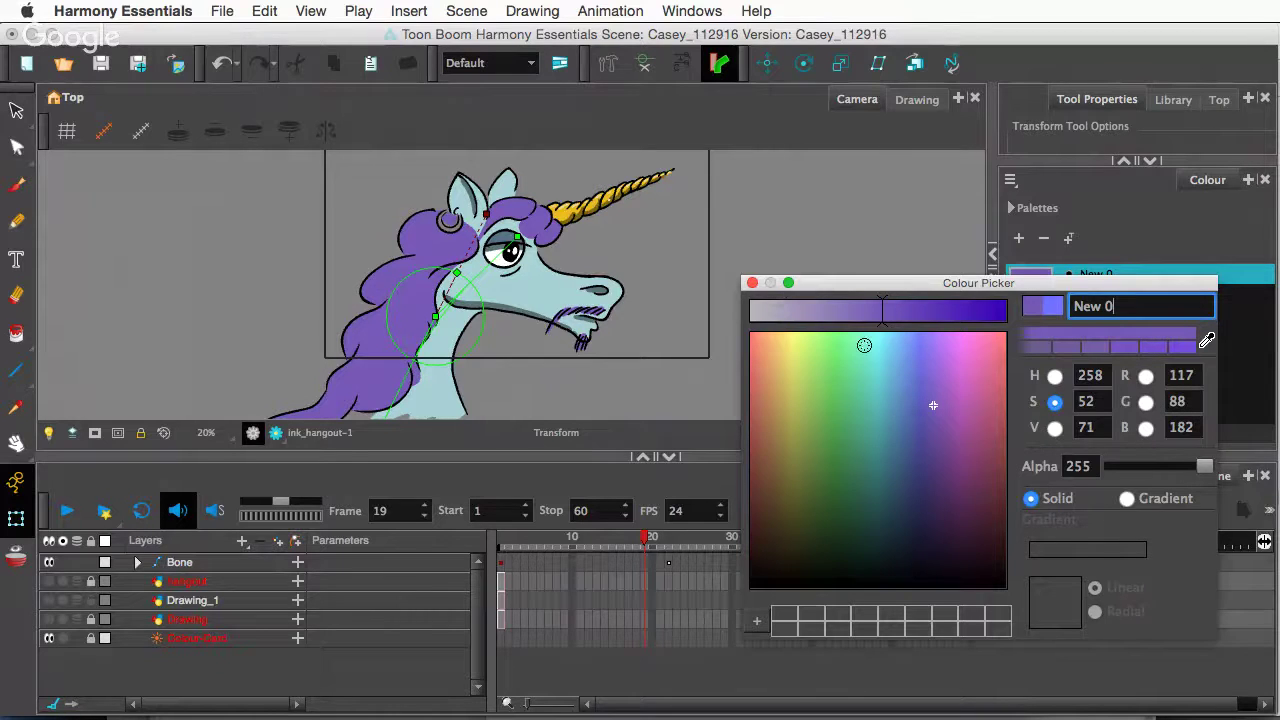
pyautogui.click(752, 283)
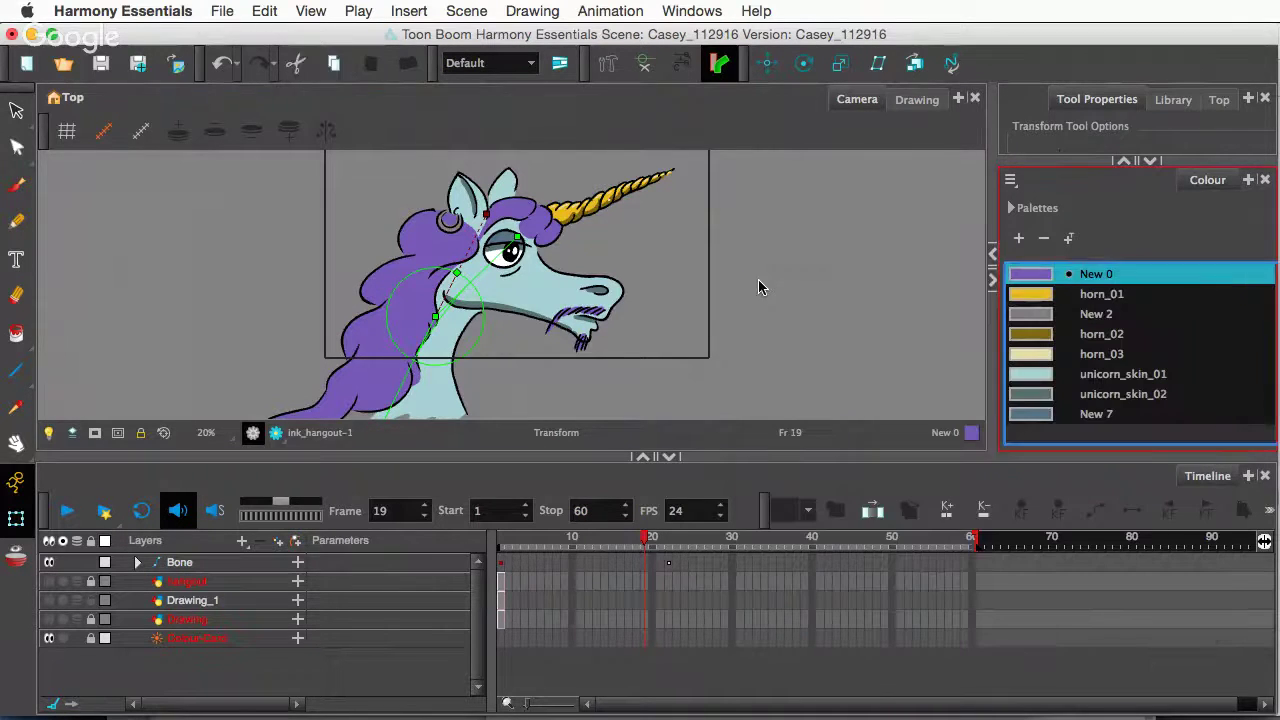
pyautogui.press('super+z')
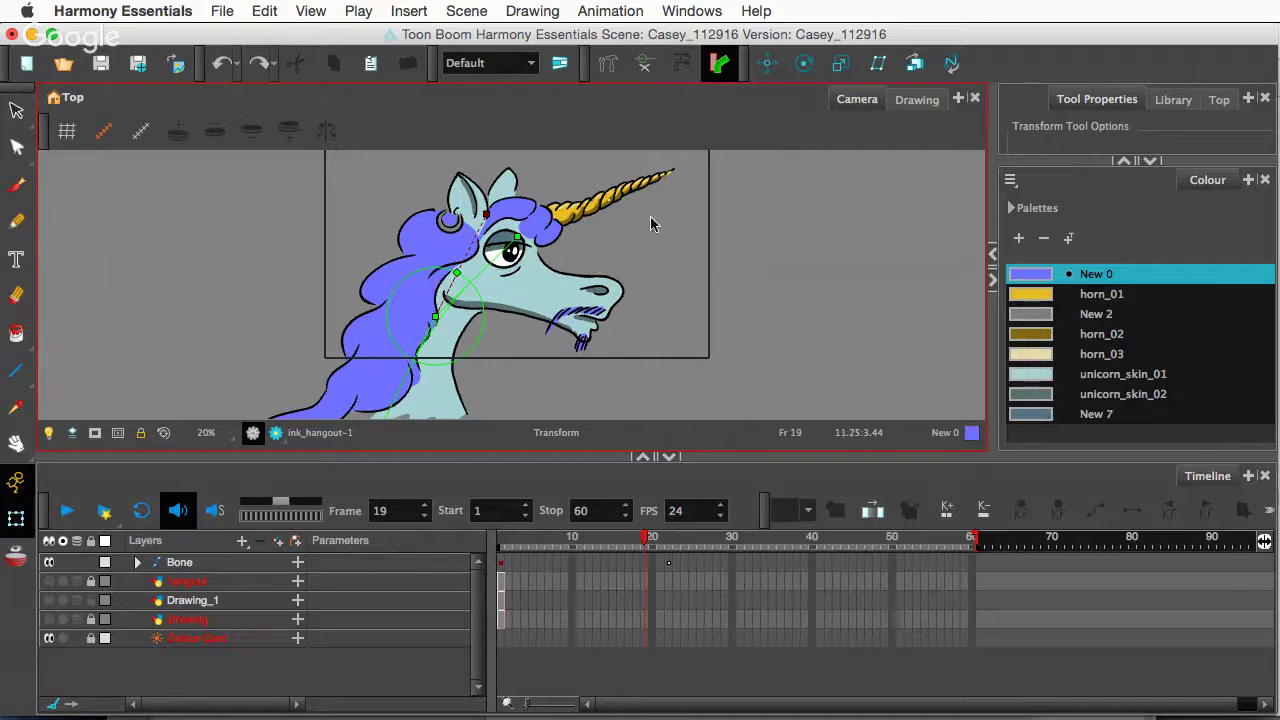
# - Show the unicorn artwork in the Drawing view at the stray cream dot on the horn, with the Select tool active
pyautogui.scroll(5, 608, 195)
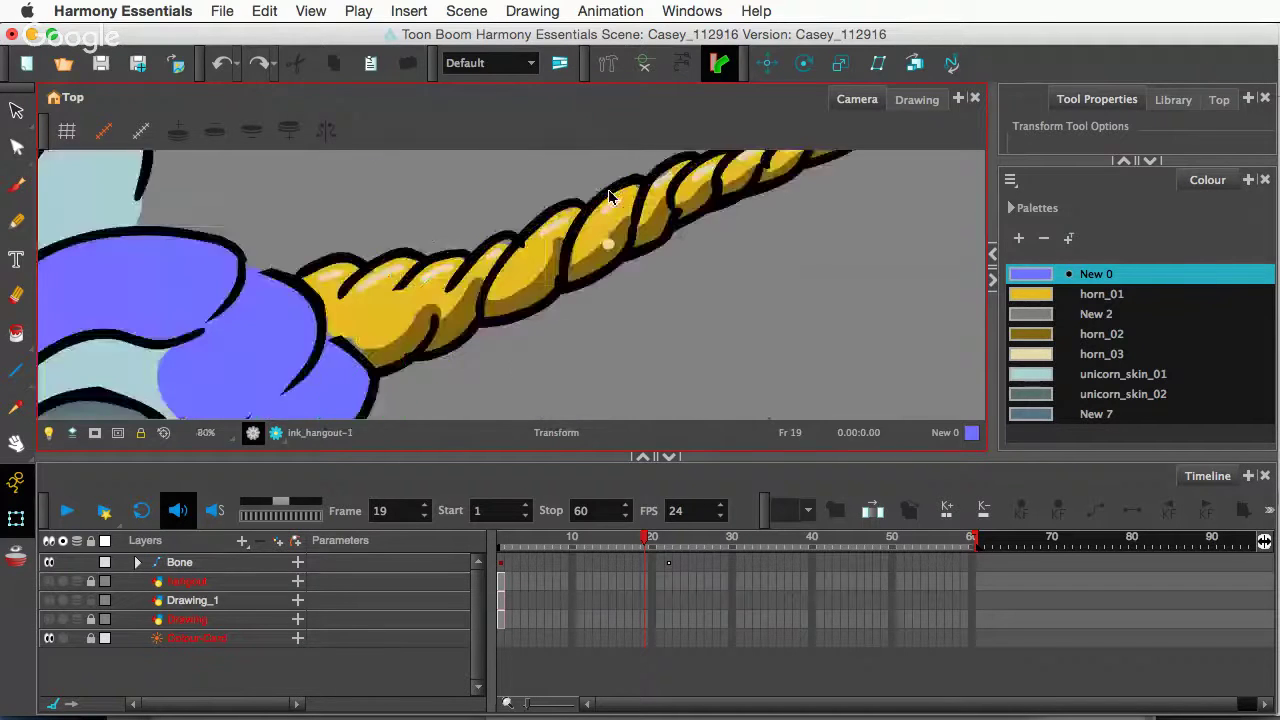
pyautogui.scroll(2, 608, 195)
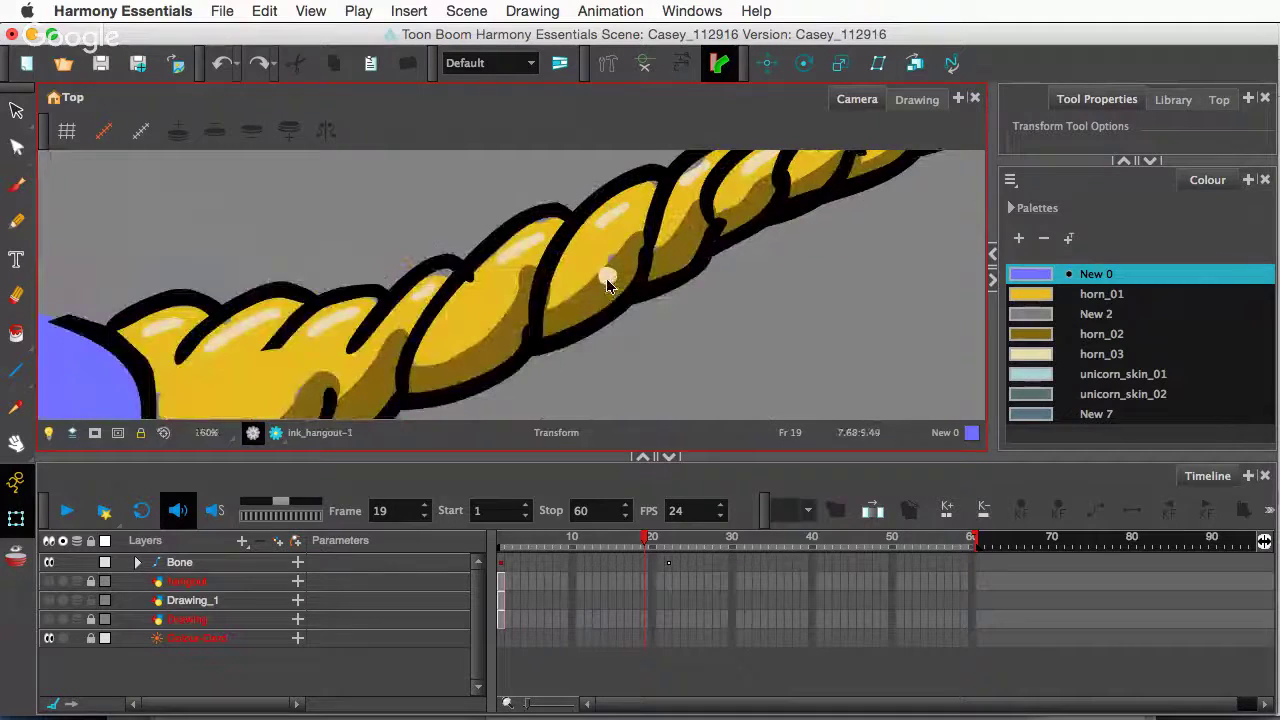
pyautogui.click(606, 278)
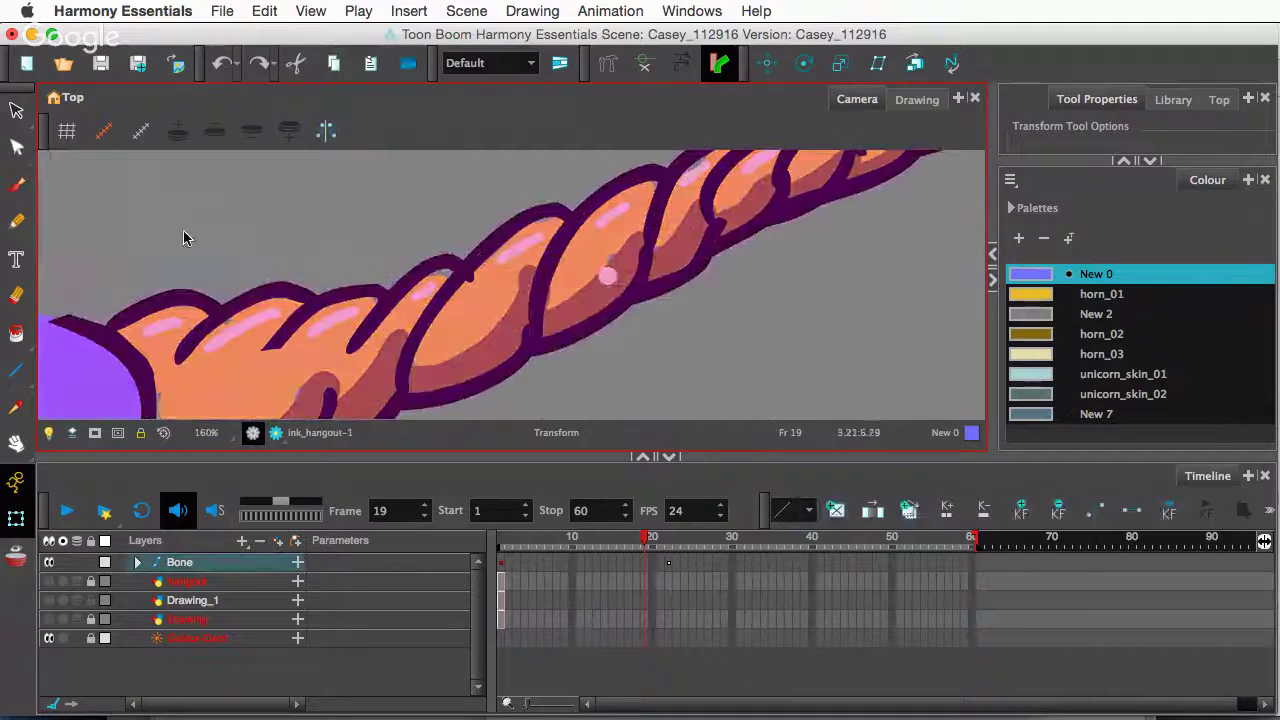
pyautogui.click(17, 112)
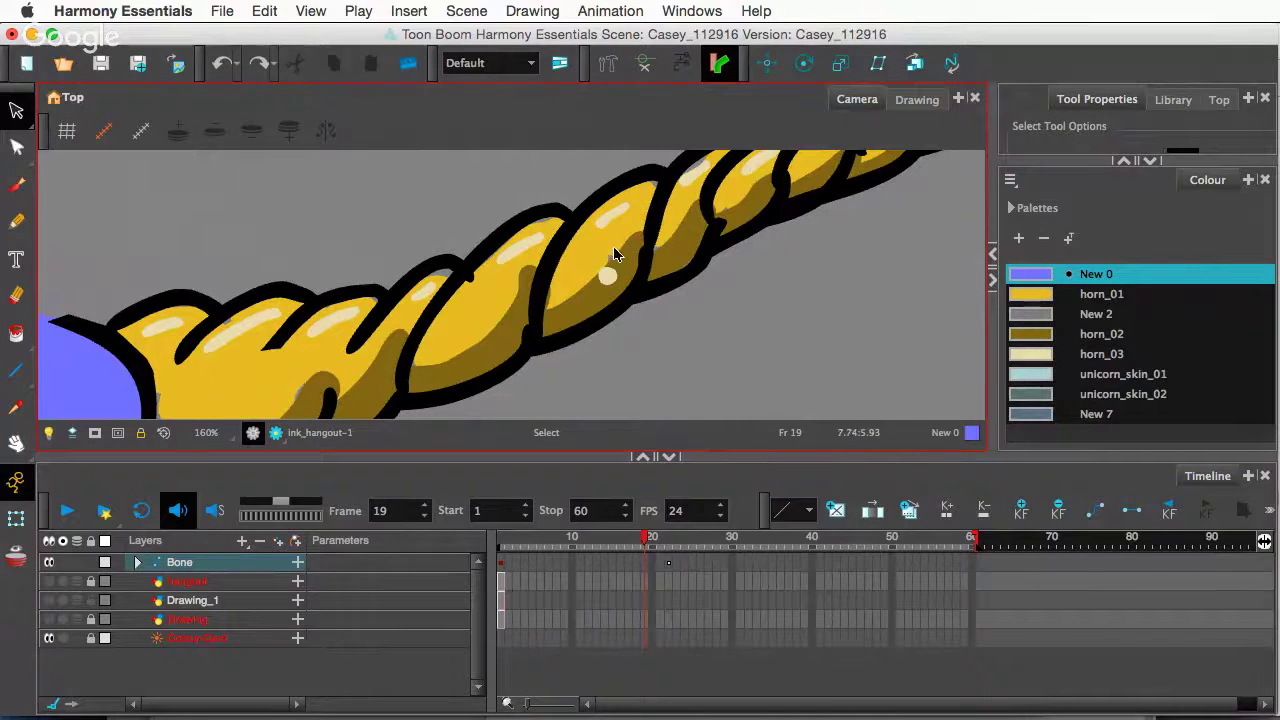
pyautogui.click(912, 100)
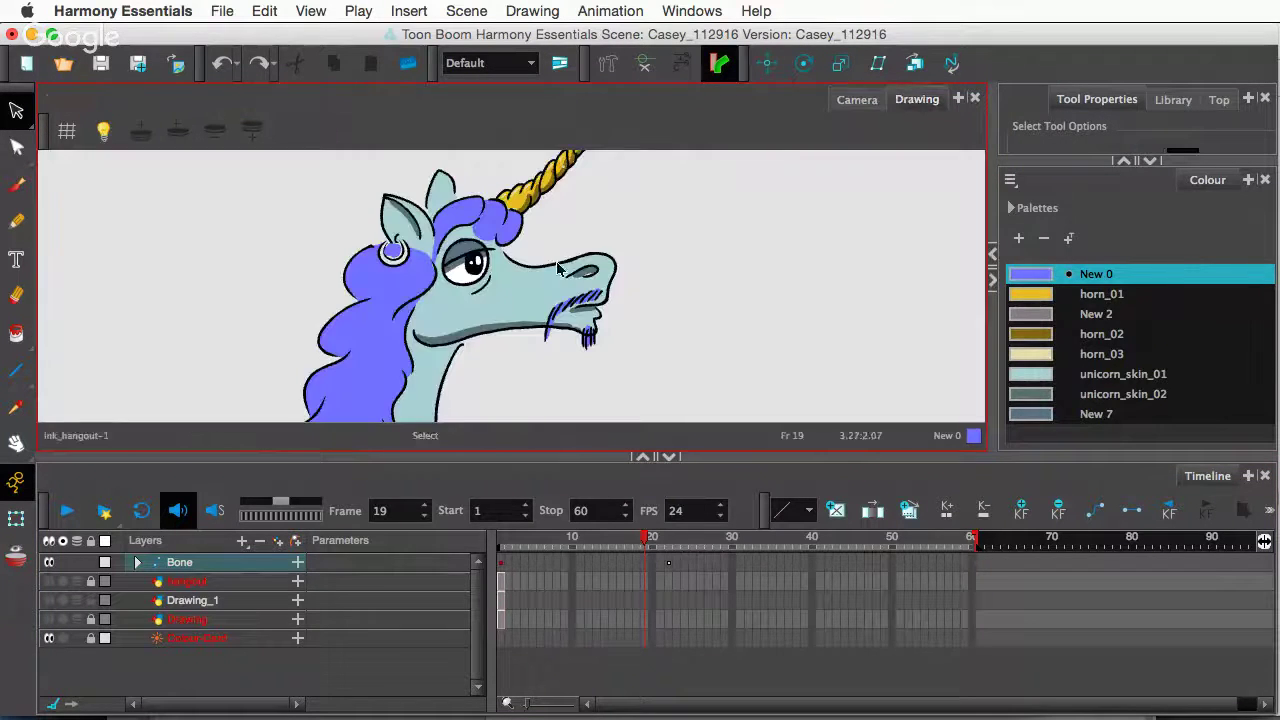
pyautogui.scroll(3, 565, 205)
pyautogui.press('space')
pyautogui.moveTo(522, 190); pyautogui.dragTo(496, 408)
pyautogui.scroll(5, 560, 318)
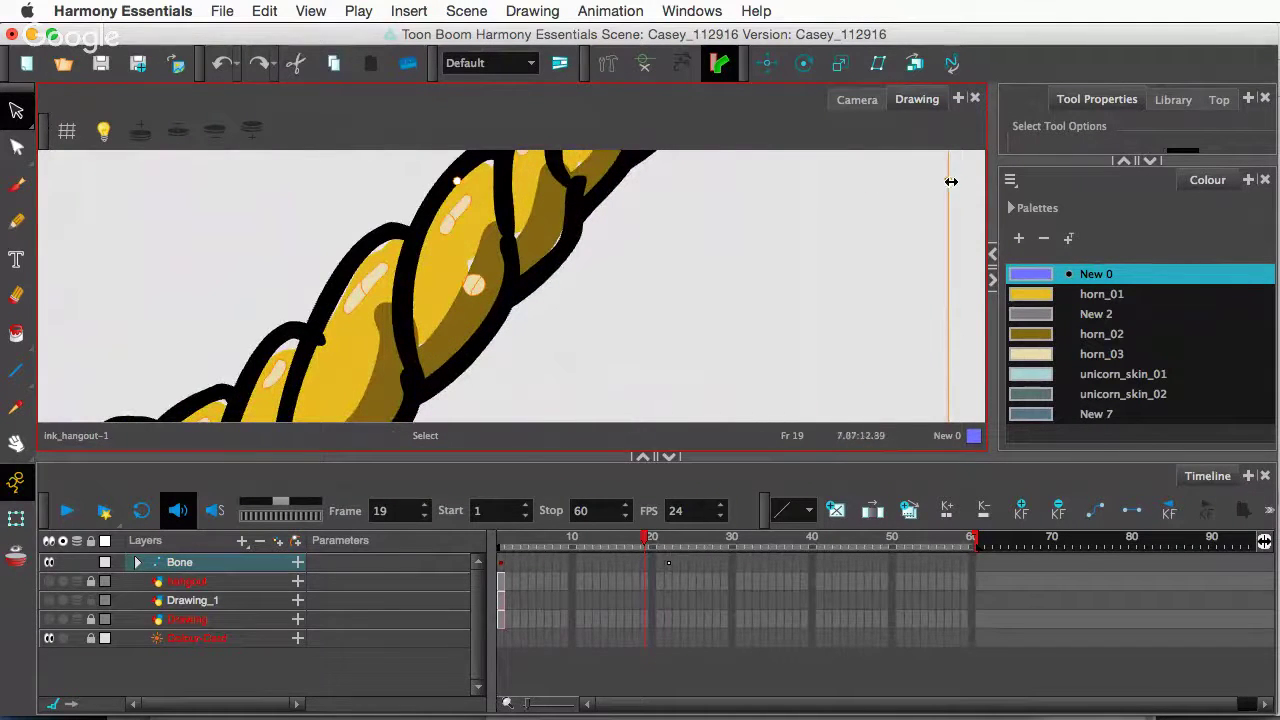
# - Expand the Select tool options and remove the stray highlight piece from the dot on the horn's shadow
pyautogui.click(1172, 100)
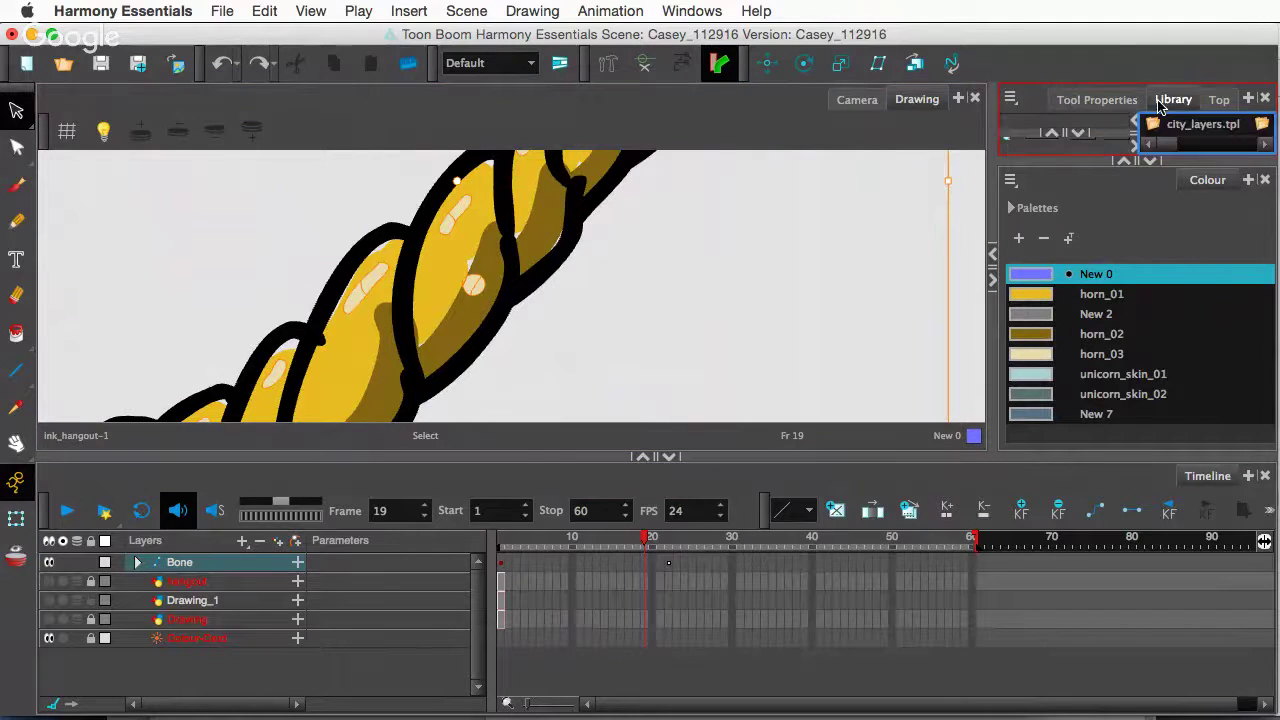
pyautogui.click(1065, 99)
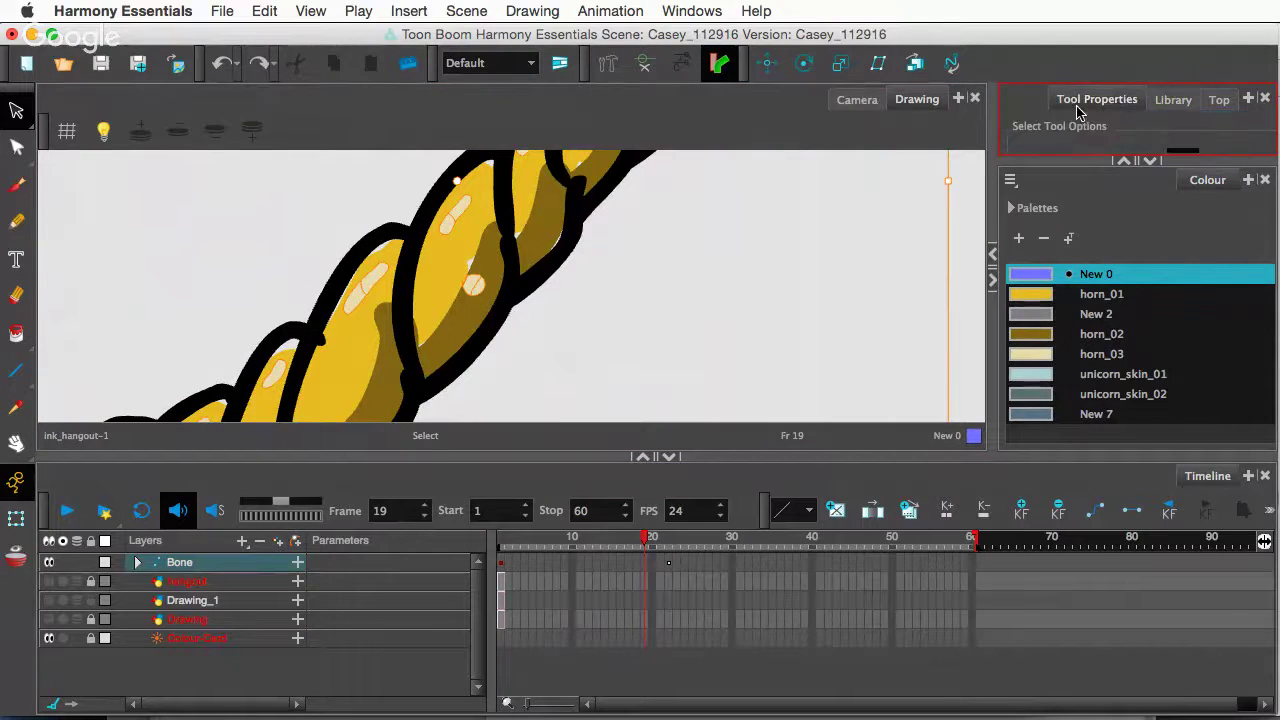
pyautogui.click(1147, 163)
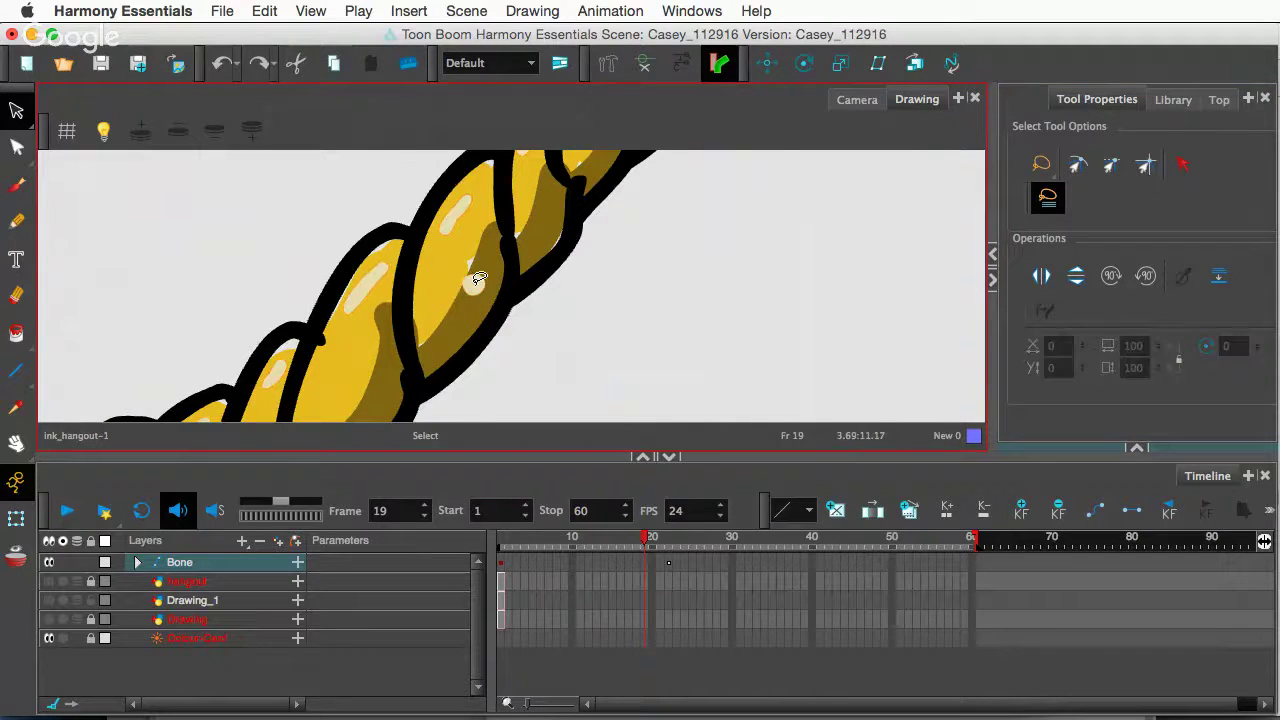
pyautogui.click(476, 284)
pyautogui.click(538, 282)
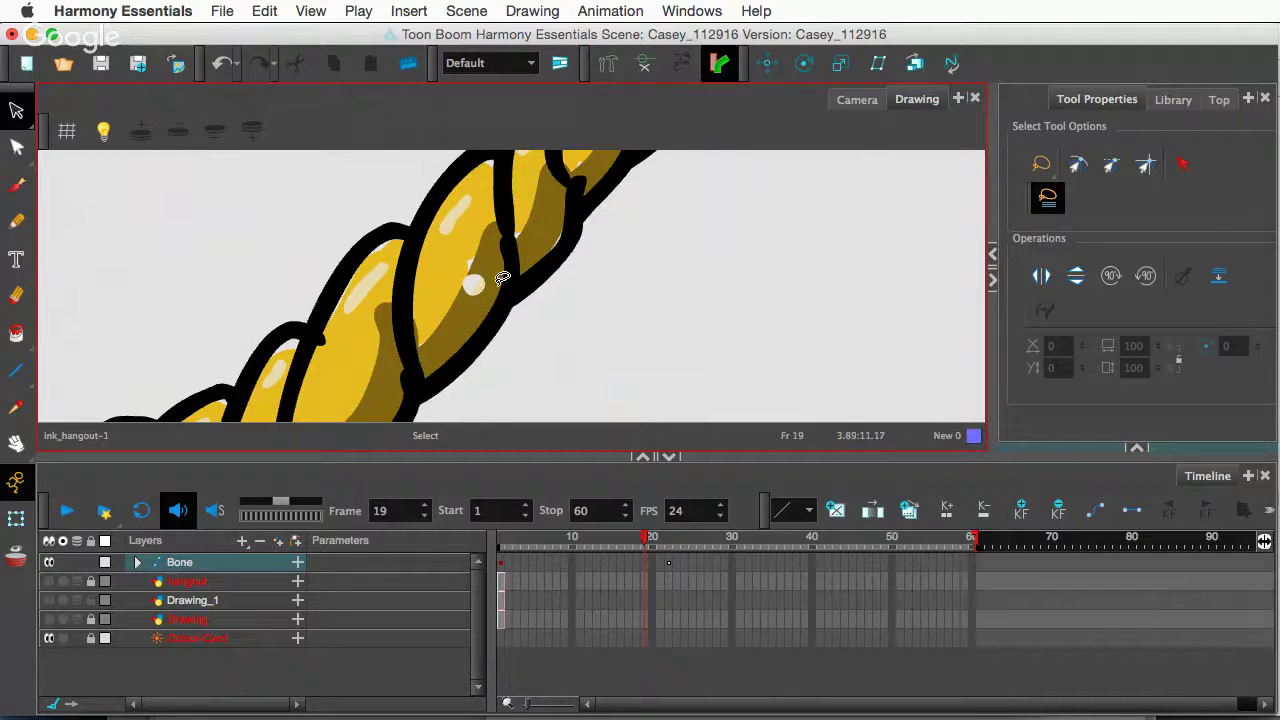
# - Paint both parts of the leftover dot on the horn's shaded edge with the horn_02 swatch
pyautogui.scroll(4, 505, 279)
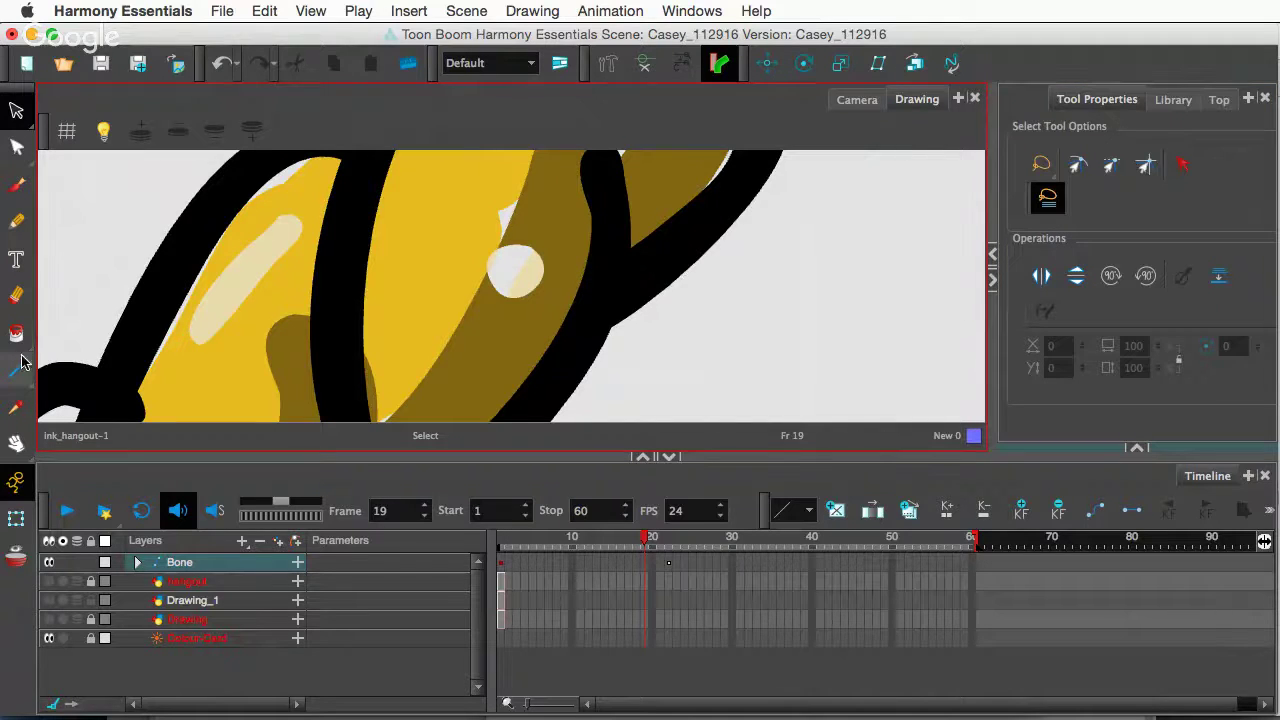
pyautogui.click(16, 333)
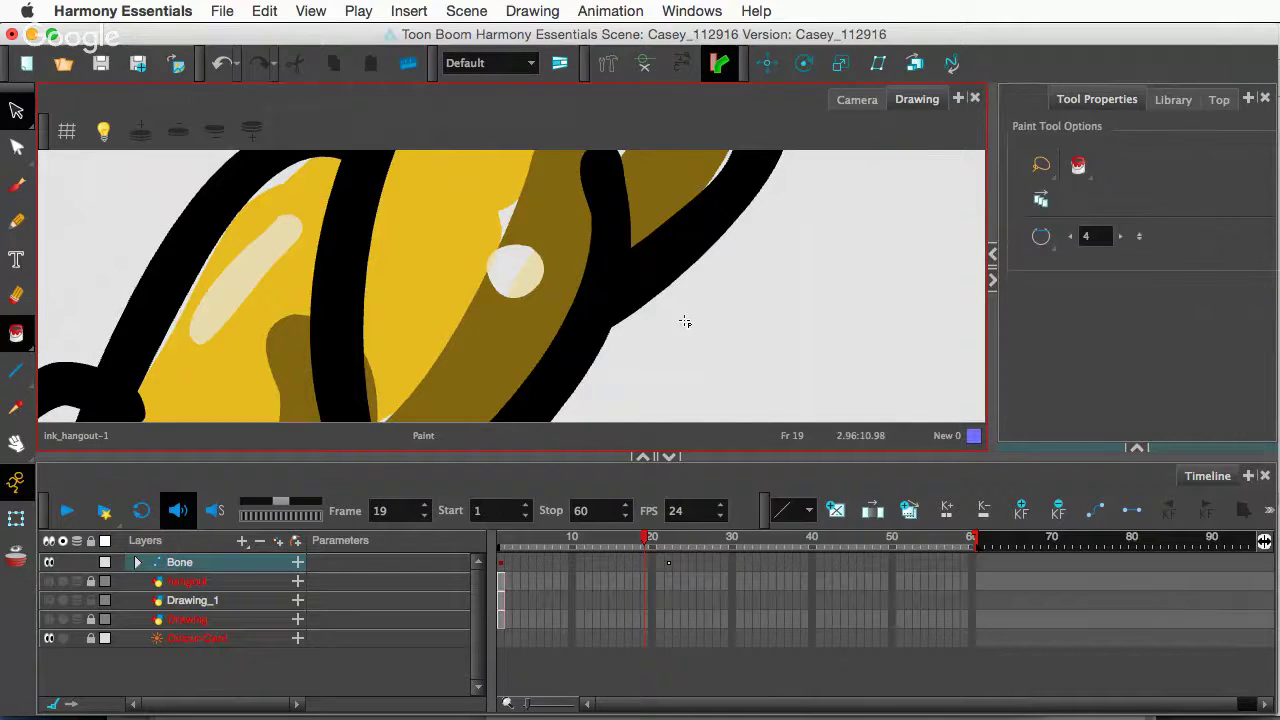
pyautogui.click(1137, 448)
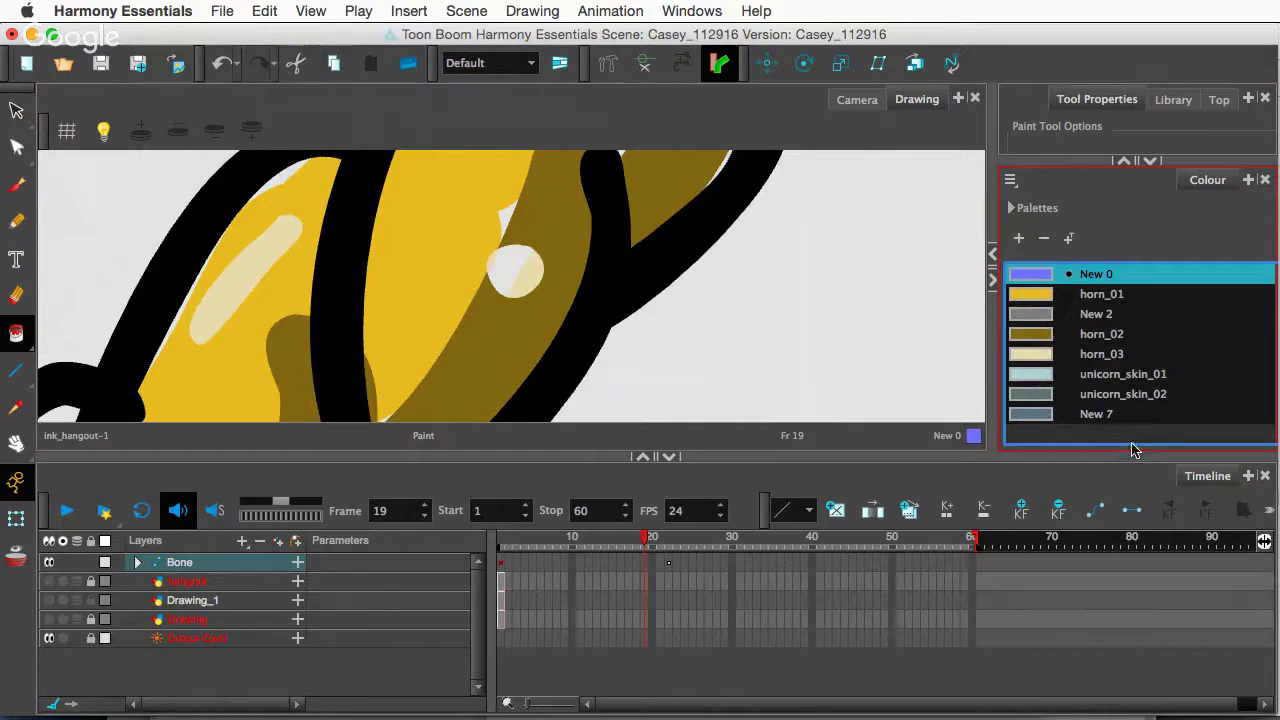
pyautogui.click(1045, 340)
pyautogui.click(514, 270)
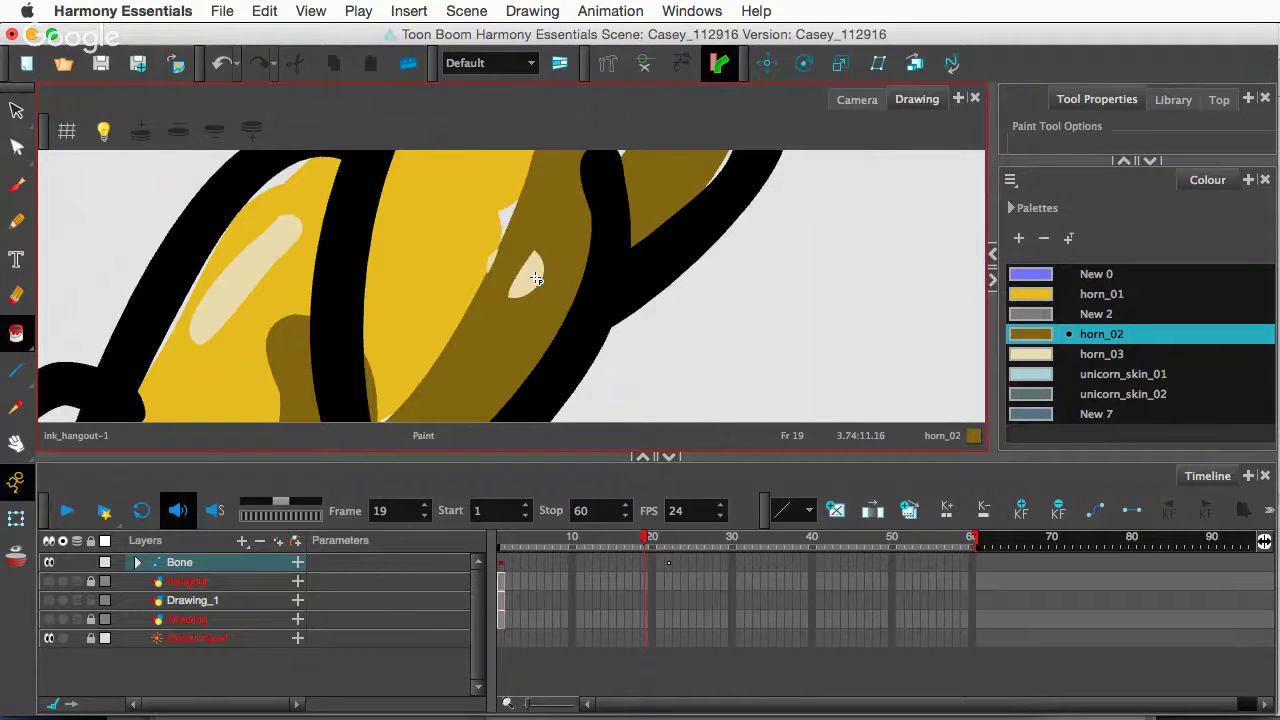
pyautogui.click(536, 279)
pyautogui.scroll(-5, 584, 264)
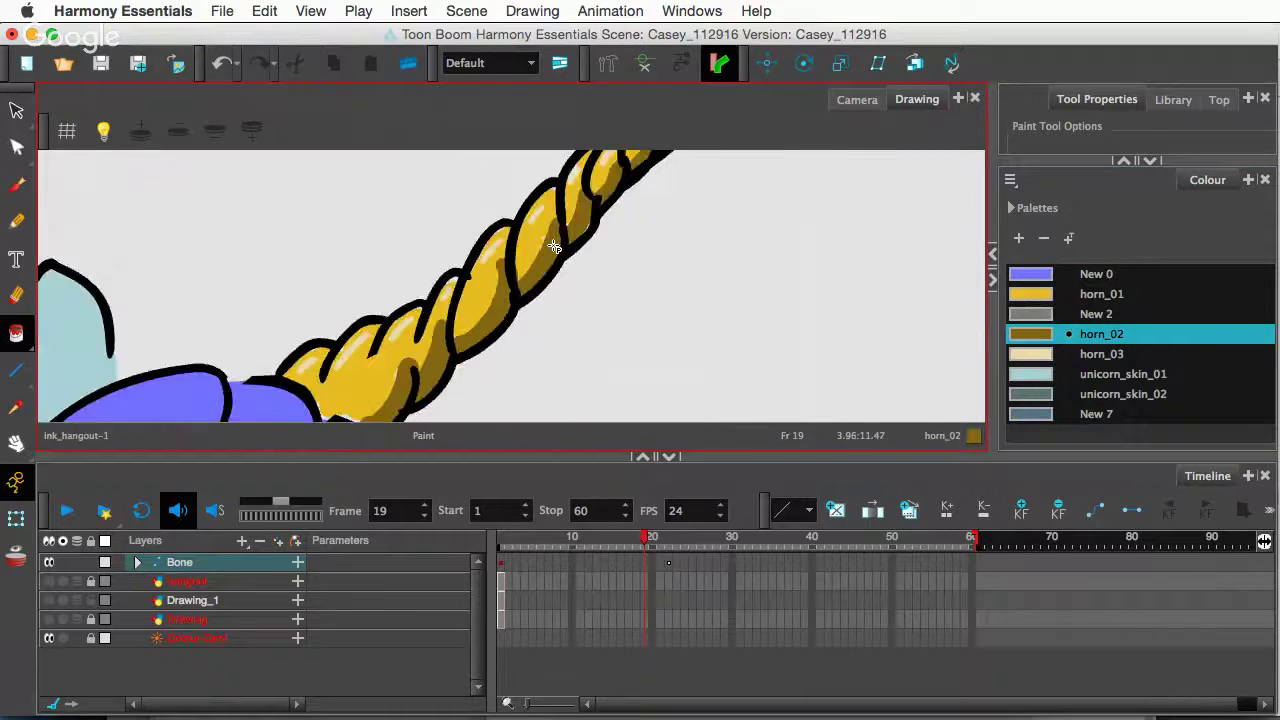
pyautogui.scroll(-3, 554, 247)
pyautogui.scroll(-4, 749, 237)
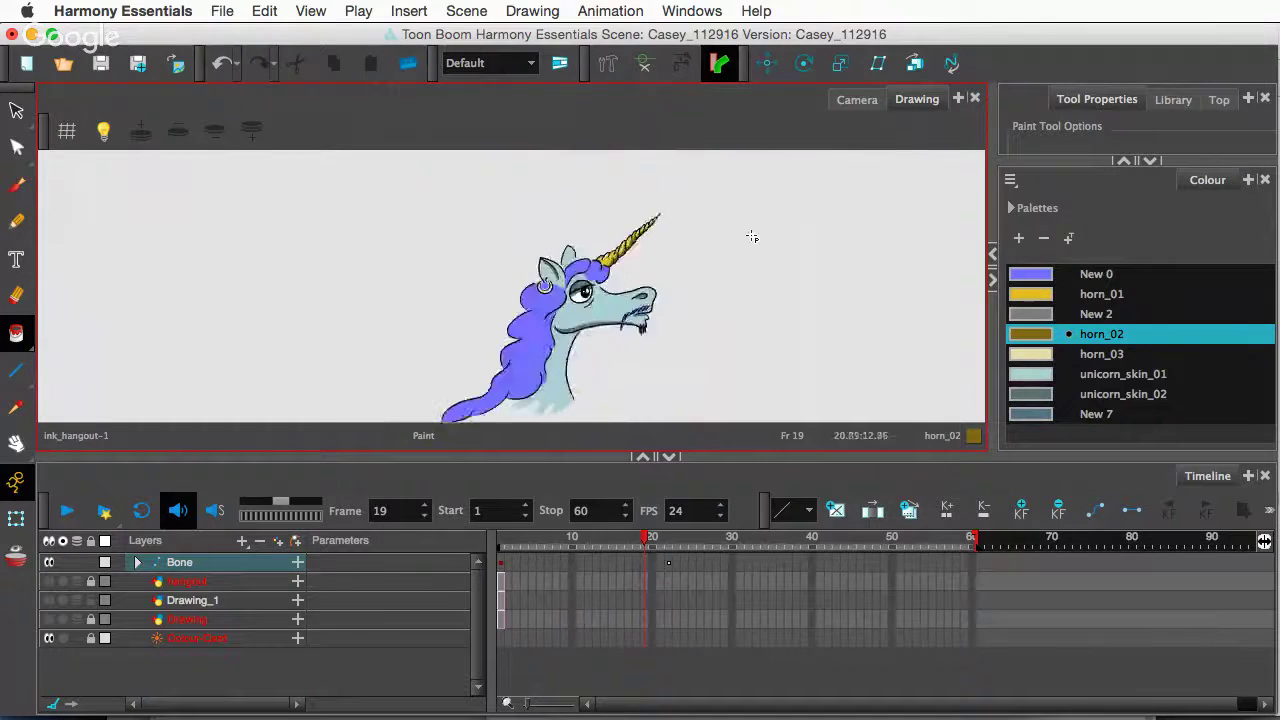
pyautogui.moveTo(749, 237); pyautogui.dragTo(606, 298)
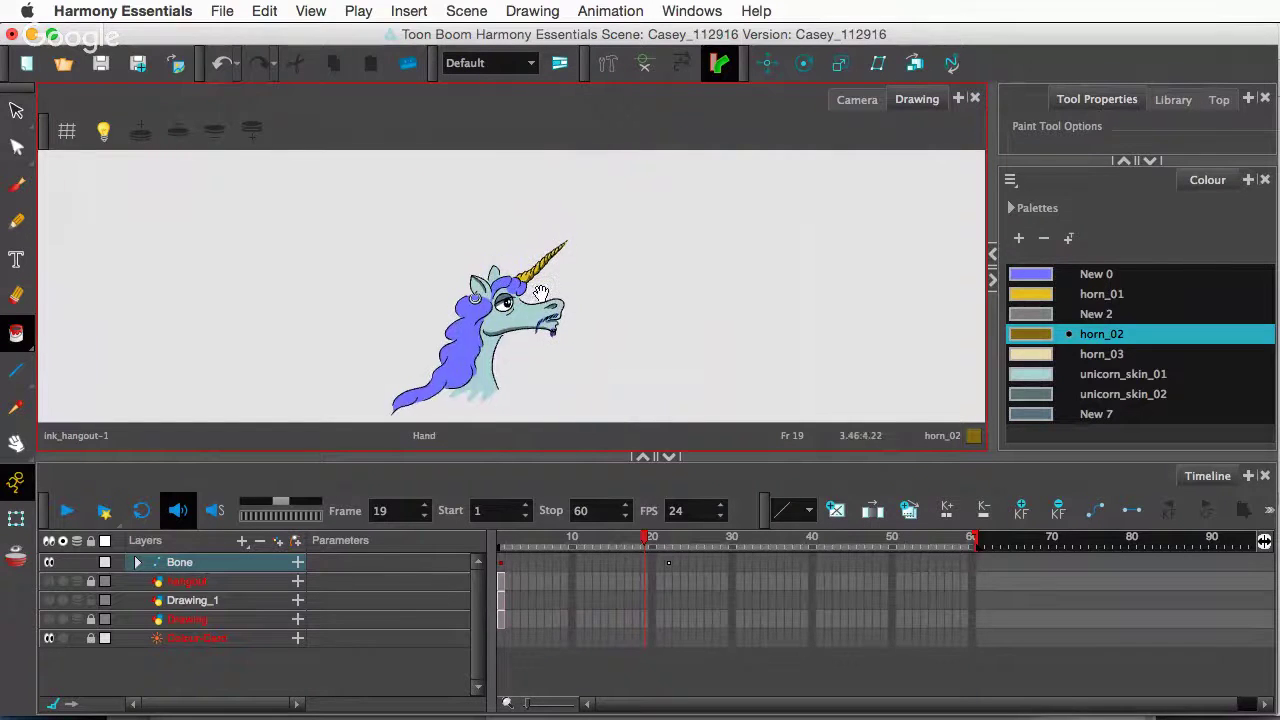
# - Return to the Camera view, scrub the timeline back to frame 1 and activate the Select tool
pyautogui.click(848, 101)
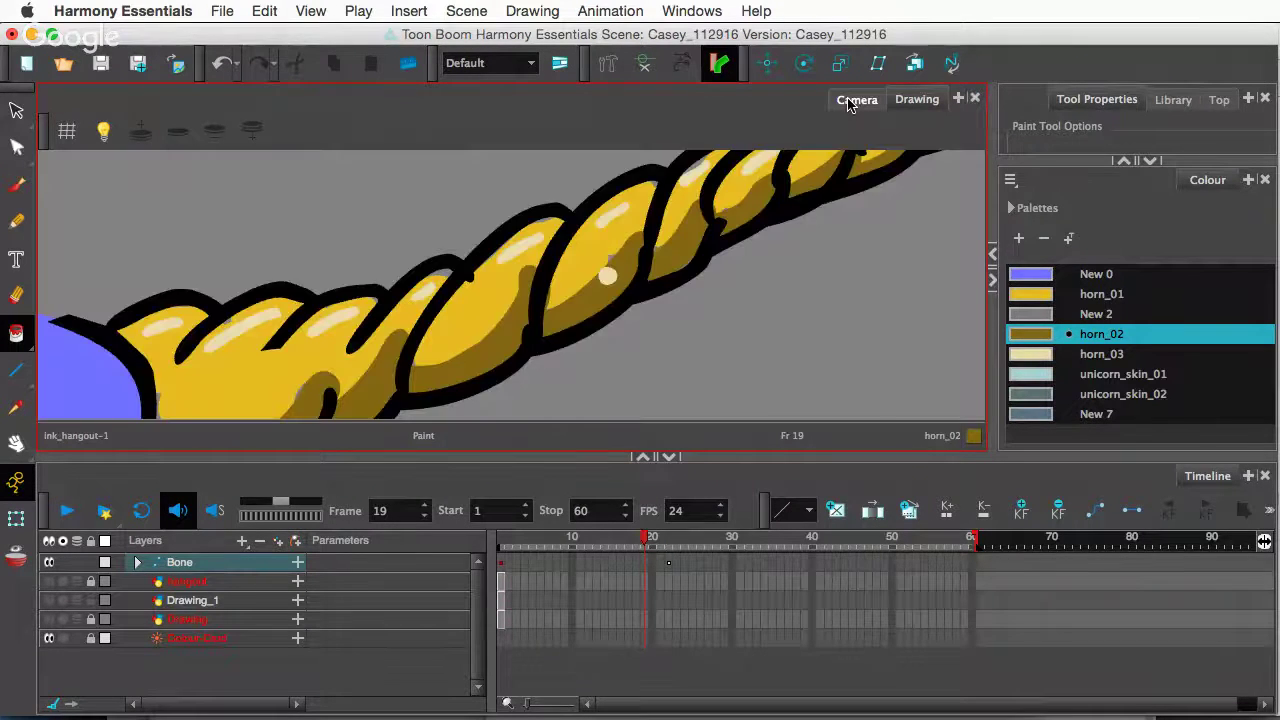
pyautogui.scroll(-4, 590, 330)
pyautogui.scroll(-1, 573, 305)
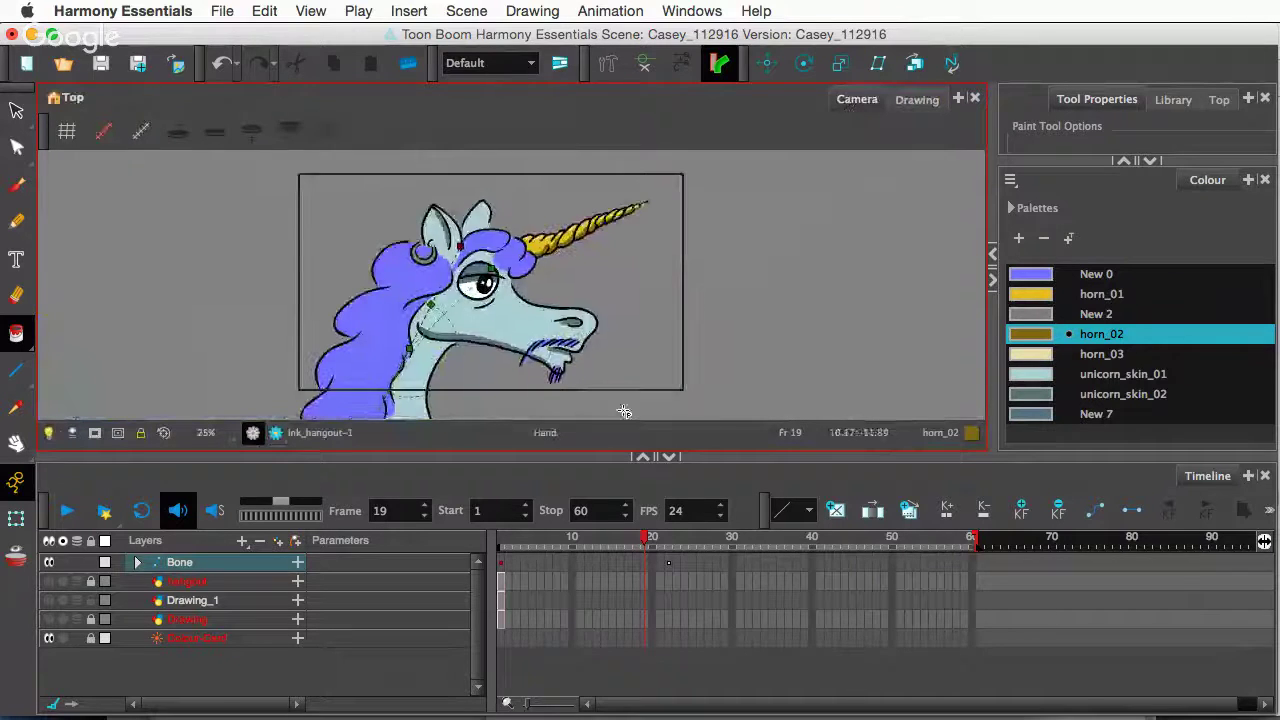
pyautogui.moveTo(648, 540)
pyautogui.mouseDown()
pyautogui.moveTo(666, 540)
pyautogui.moveTo(477, 520)
pyautogui.moveTo(646, 551)
pyautogui.moveTo(495, 528)
pyautogui.mouseUp()
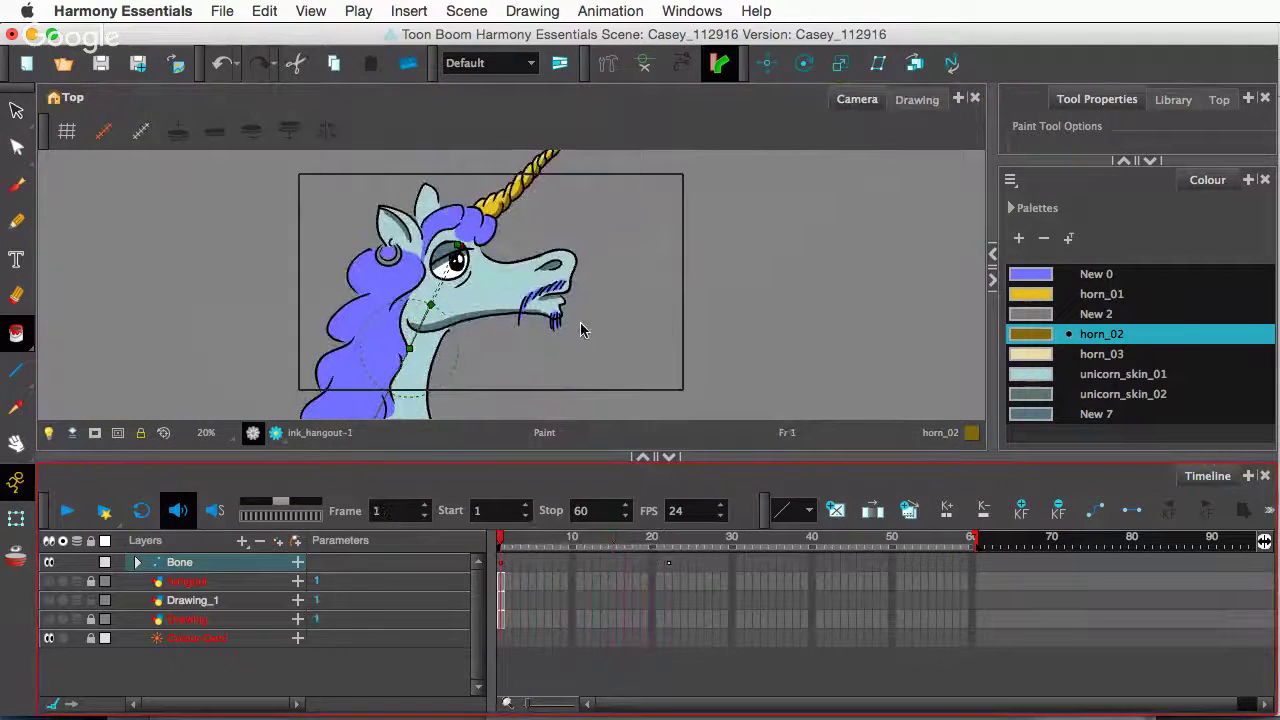
pyautogui.scroll(-3, 594, 294)
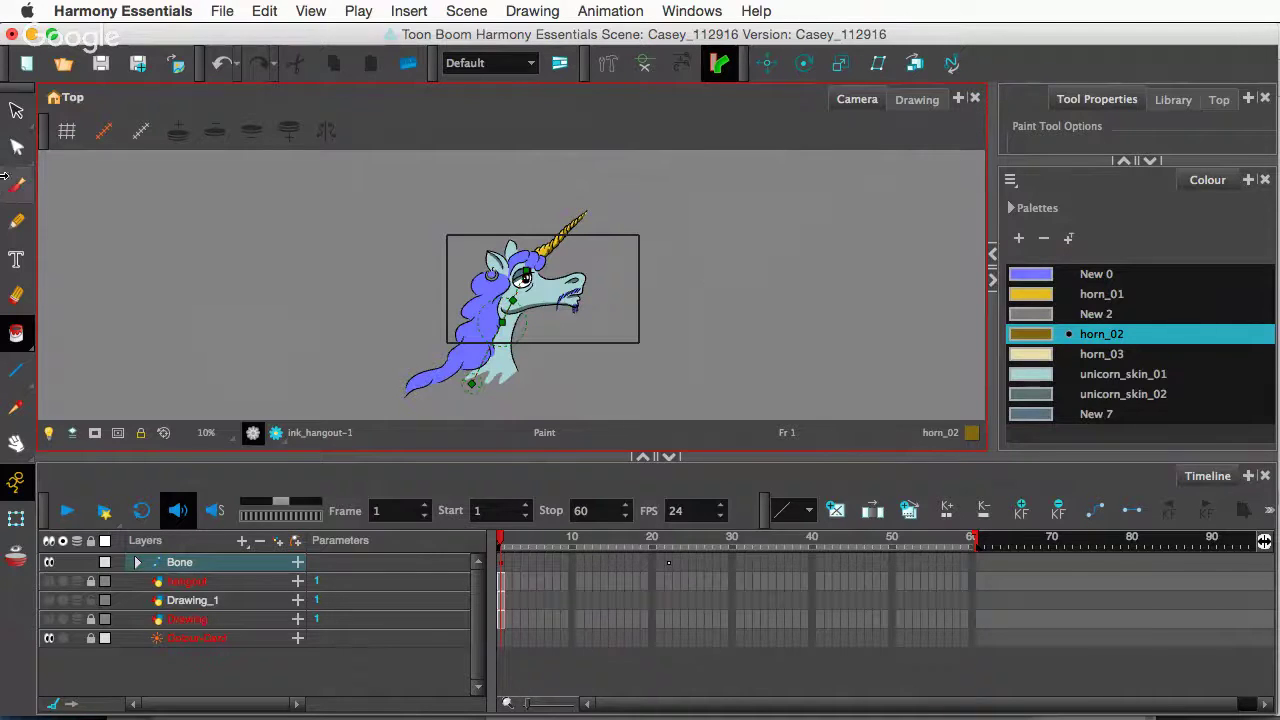
pyautogui.click(16, 110)
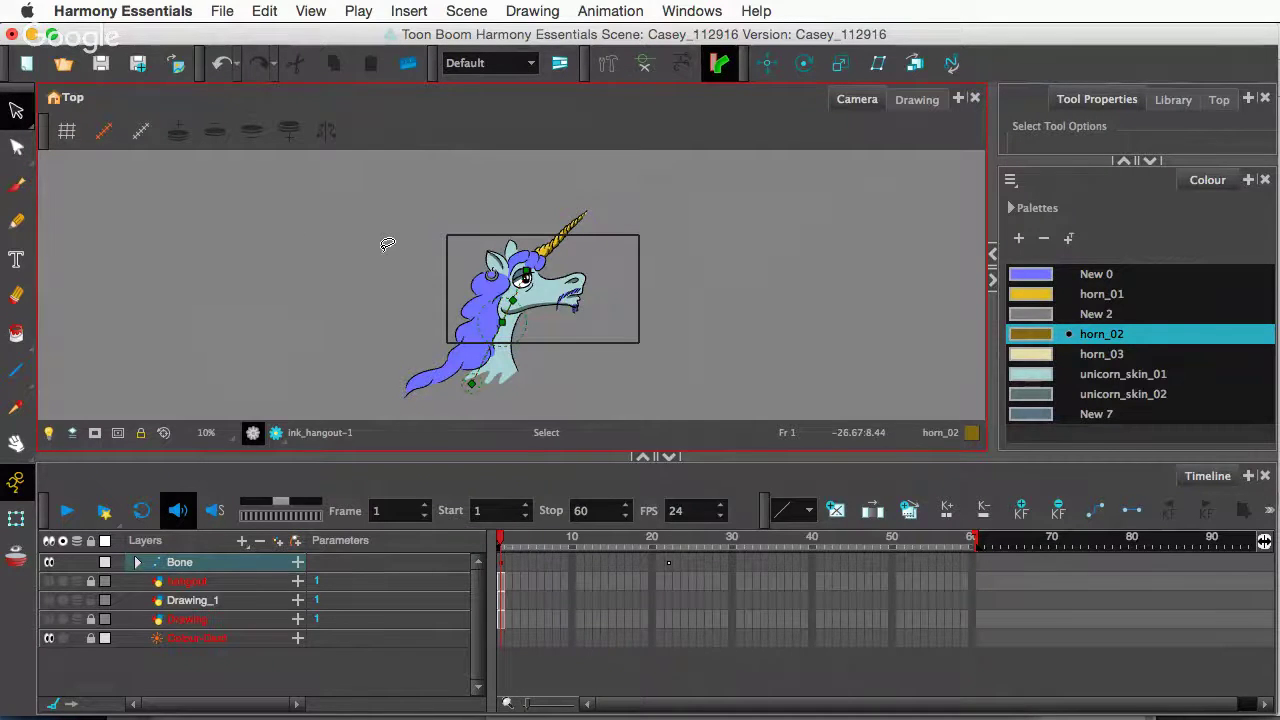
pyautogui.scroll(3, 560, 325)
pyautogui.scroll(-2, 560, 325)
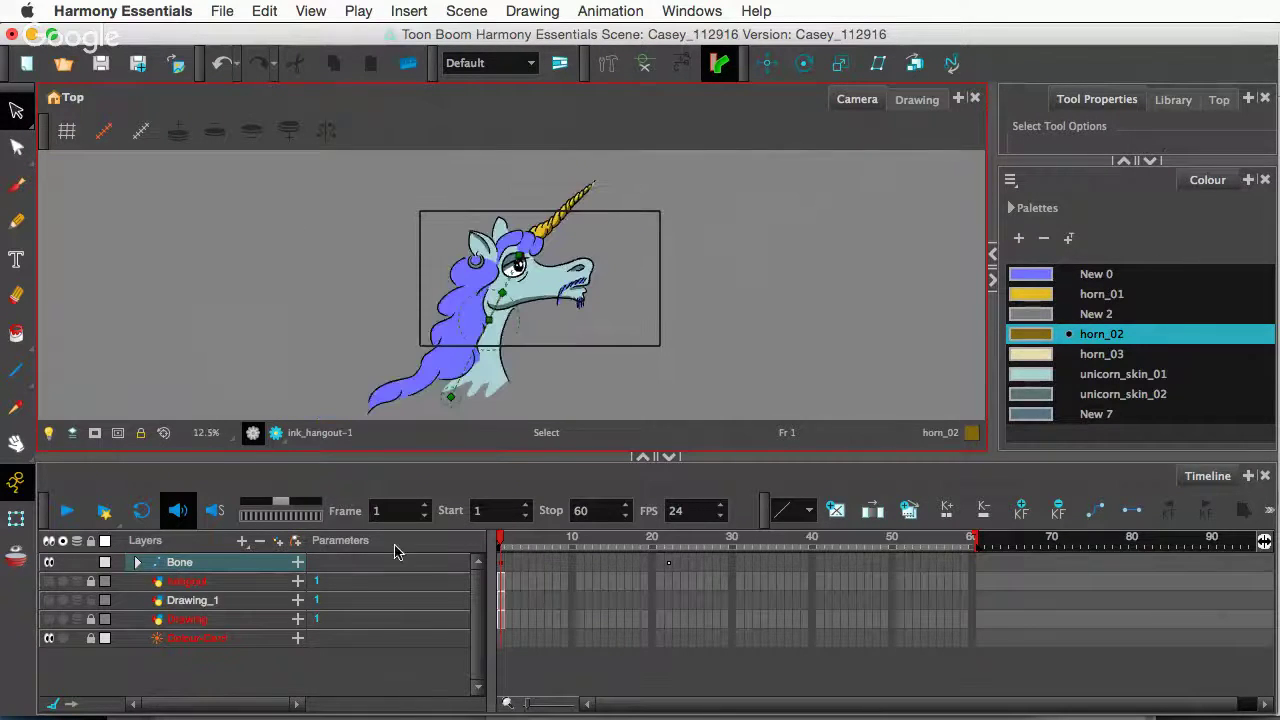
# - Switch to Google Chrome and stop the live Hangouts broadcast
pyautogui.moveTo(108, 695)
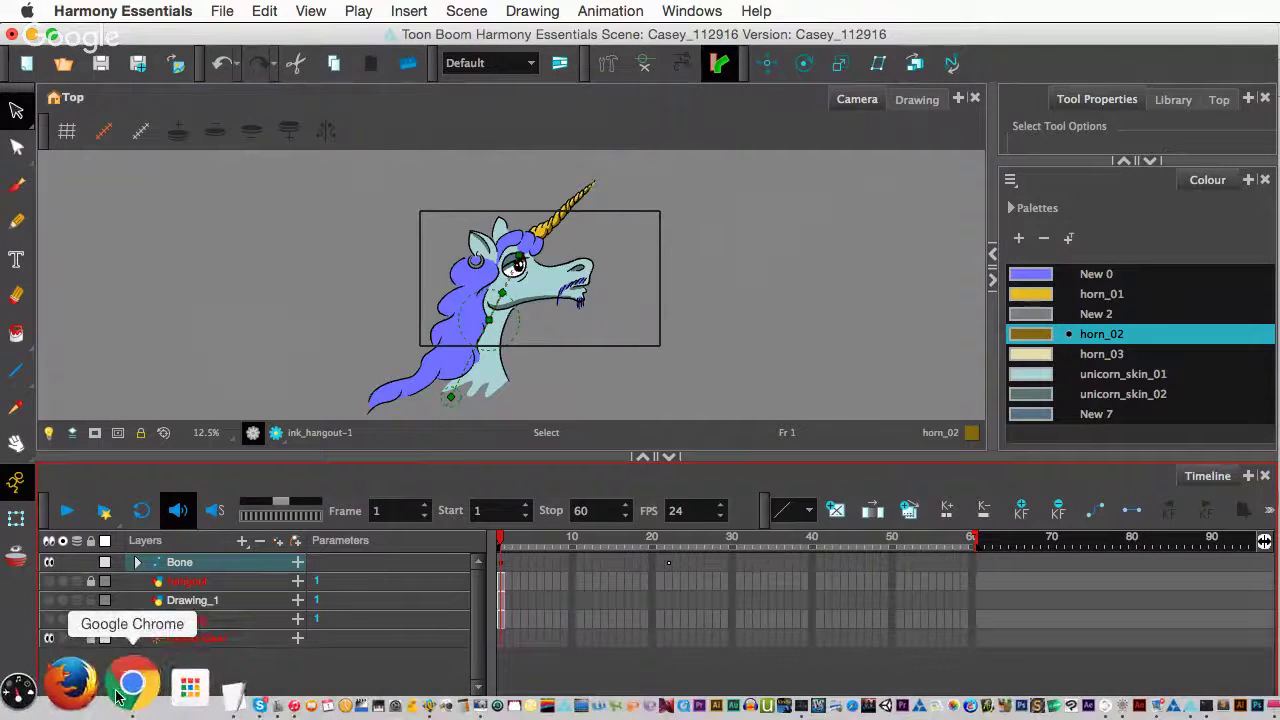
pyautogui.click(137, 688)
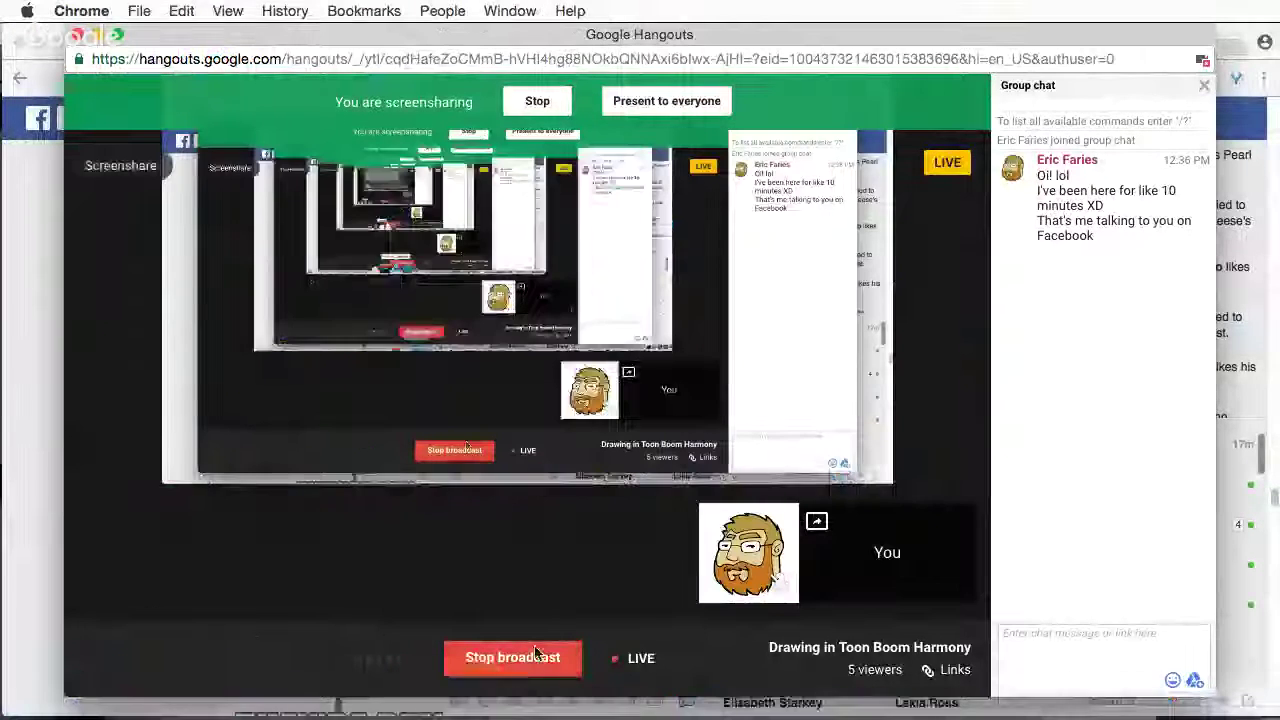
pyautogui.click(535, 658)
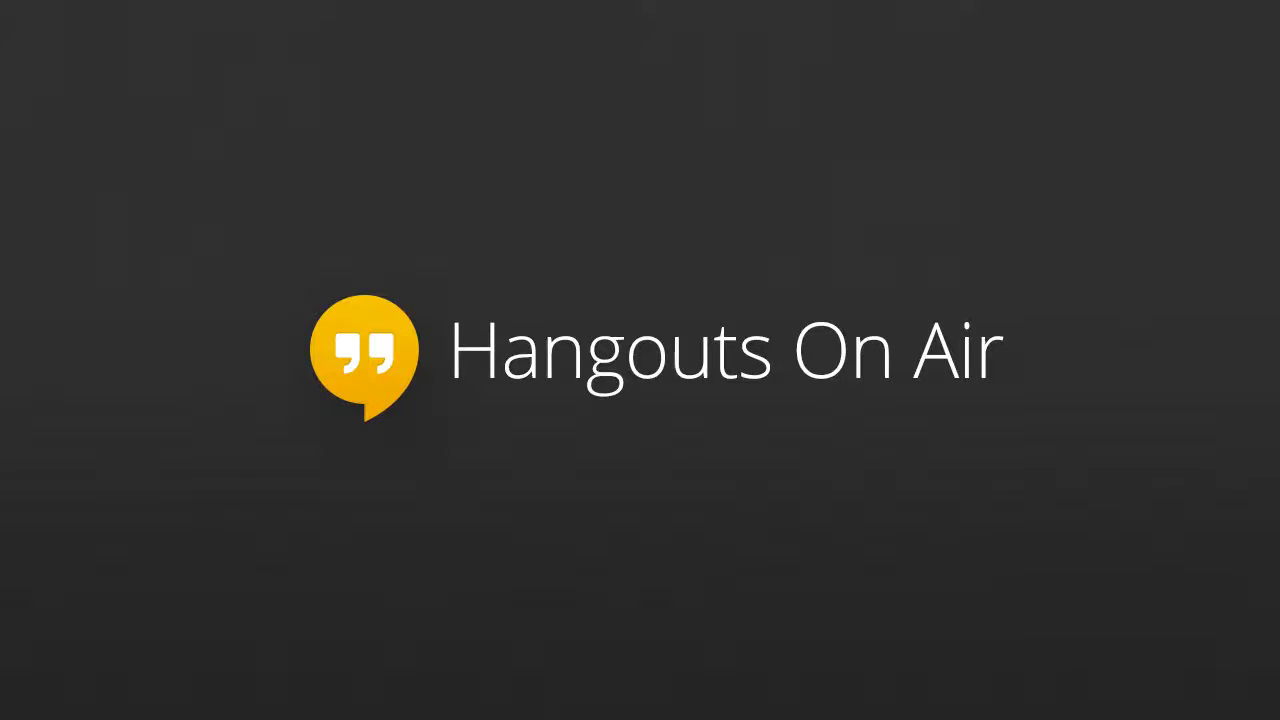